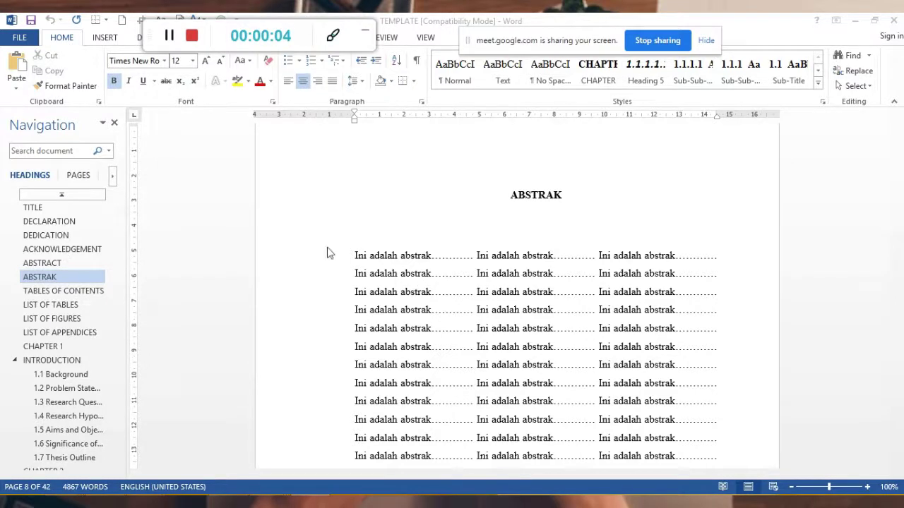
# Step through the Abstrak, contents, tables, figures, appendices and Chapter 1 pages via the Navigation pane
pyautogui.click(43, 277)
pyautogui.click(59, 291)
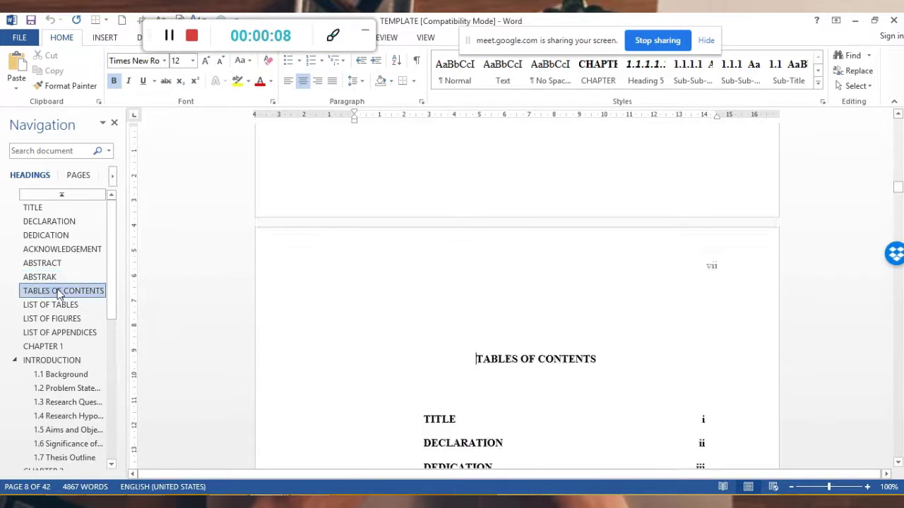
pyautogui.scroll(-2, 476, 247)
pyautogui.click(475, 237)
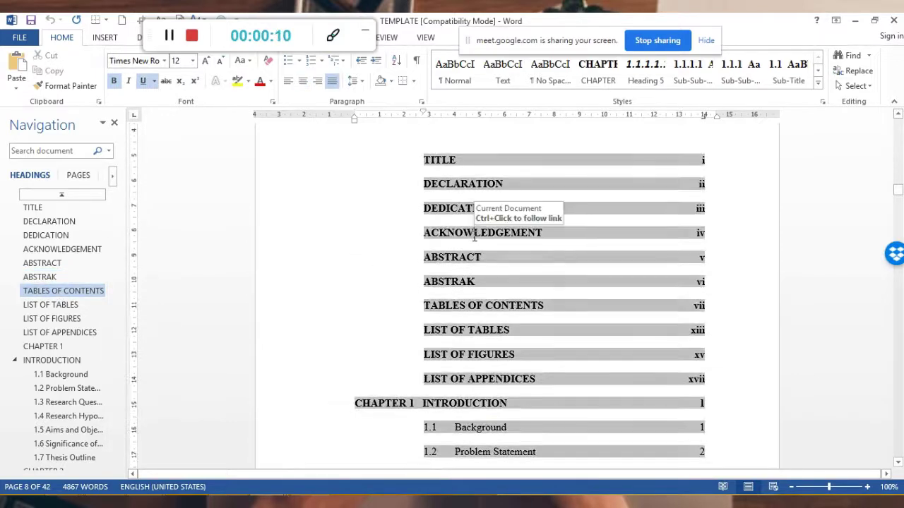
pyautogui.scroll(-4, 521, 279)
pyautogui.scroll(-4, 521, 278)
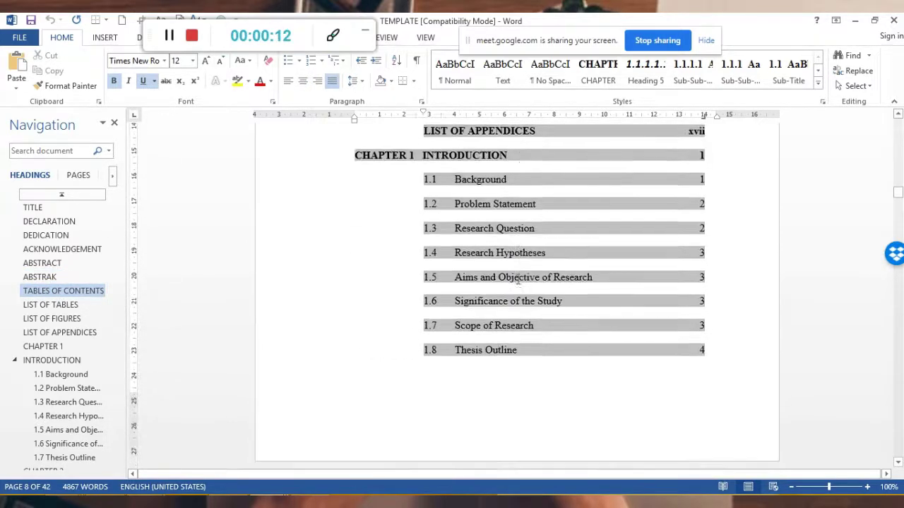
pyautogui.scroll(-3, 517, 279)
pyautogui.scroll(-5, 517, 279)
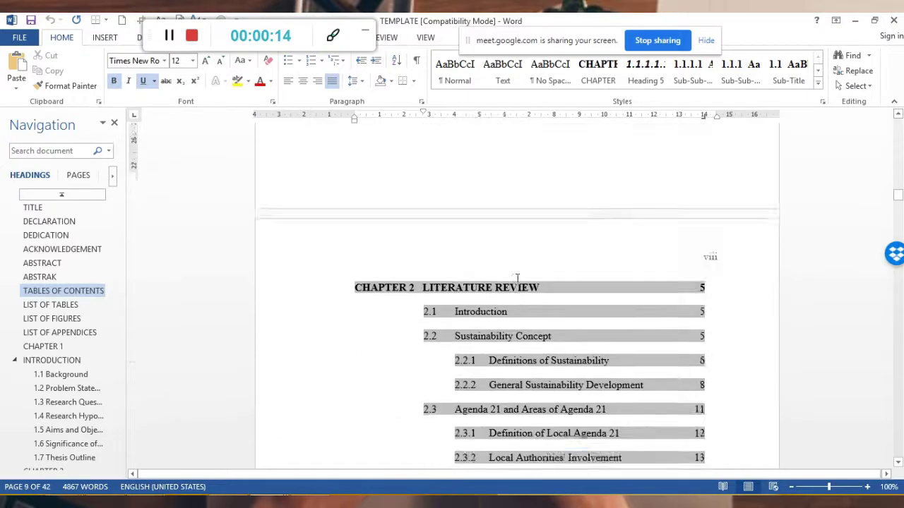
pyautogui.scroll(-4, 516, 276)
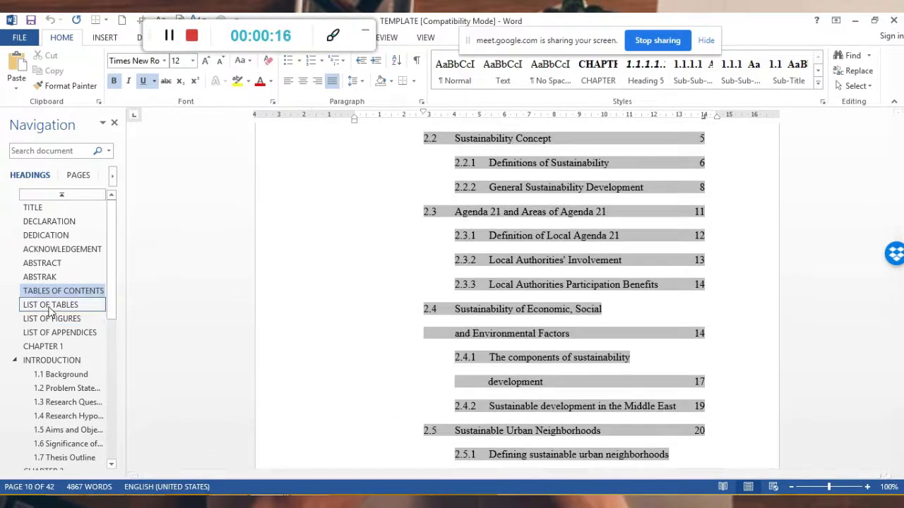
pyautogui.click(49, 305)
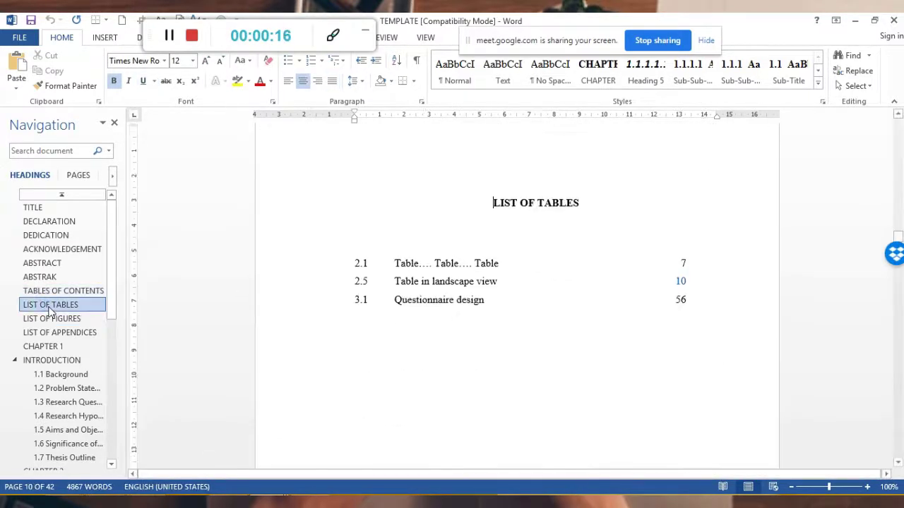
pyautogui.click(434, 274)
pyautogui.click(64, 320)
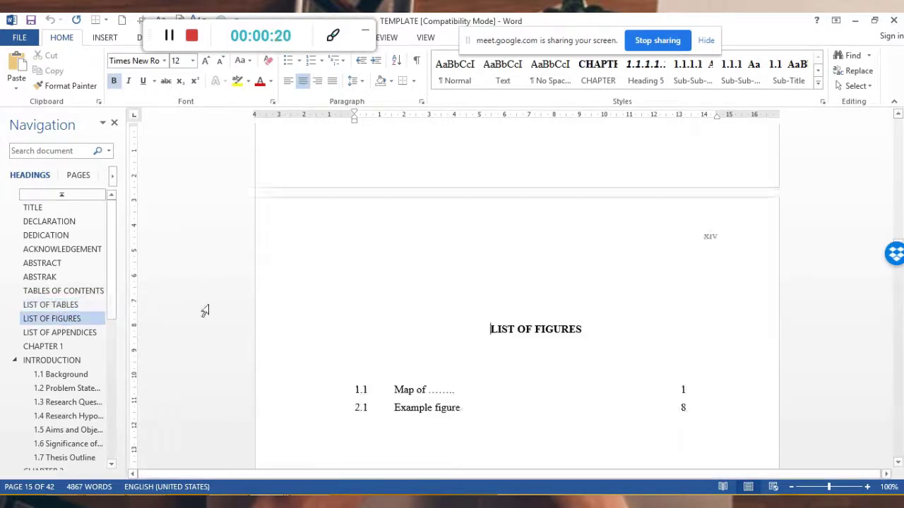
pyautogui.click(58, 333)
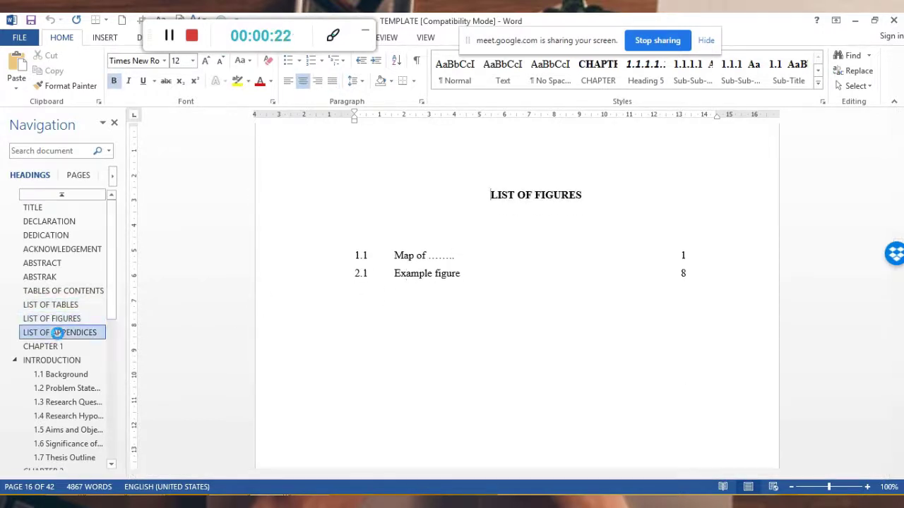
pyautogui.click(45, 347)
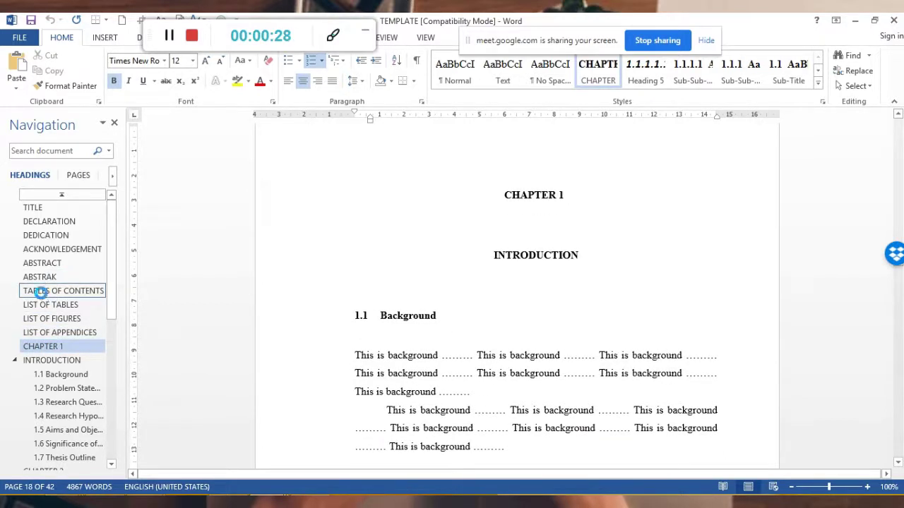
# Revisit the table of contents, list of tables and list of figures, finishing on List of Appendices
pyautogui.click(41, 292)
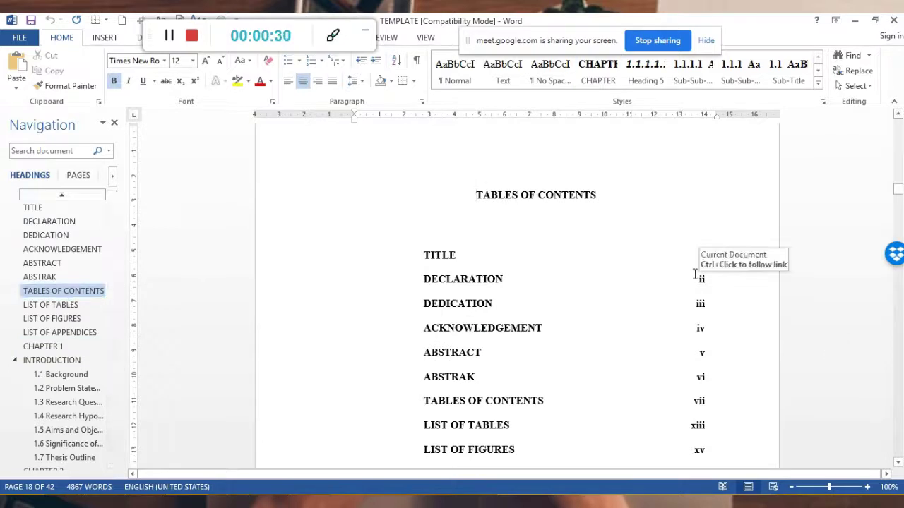
pyautogui.click(699, 303)
pyautogui.scroll(-3, 695, 332)
pyautogui.scroll(-6, 695, 332)
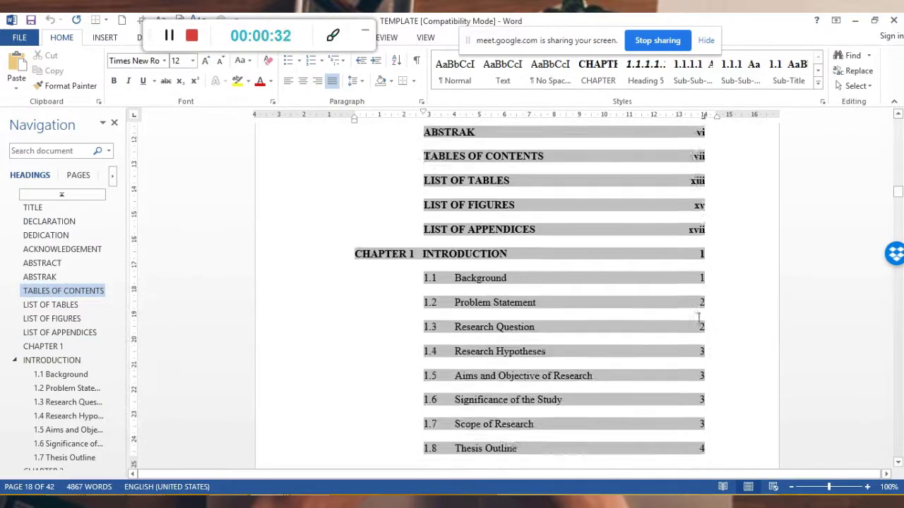
pyautogui.click(74, 306)
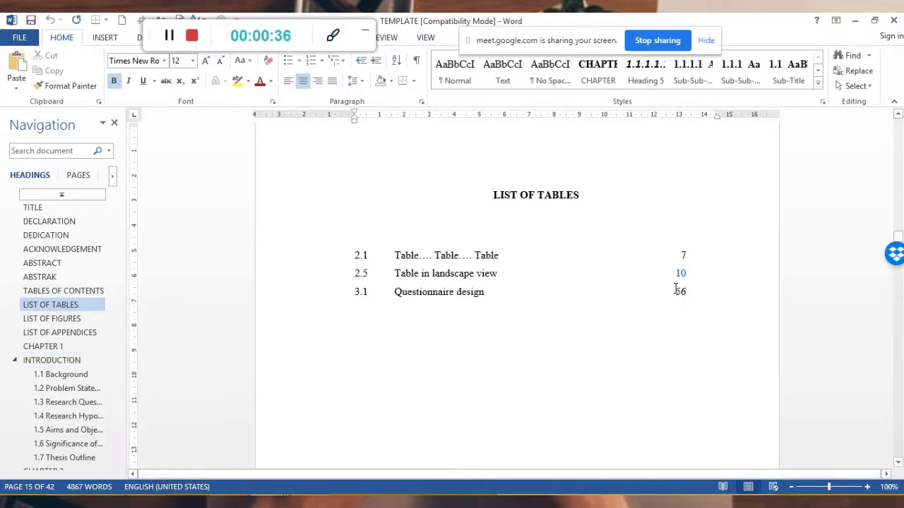
pyautogui.click(75, 319)
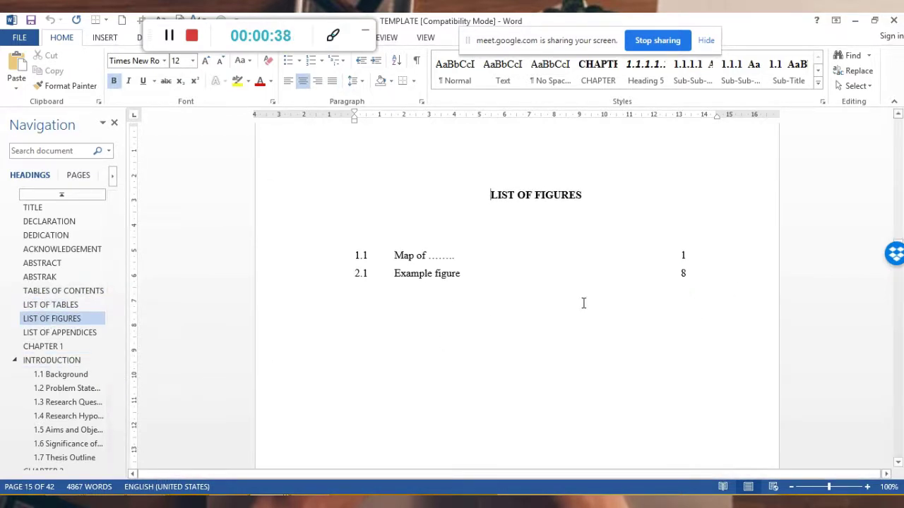
pyautogui.click(59, 333)
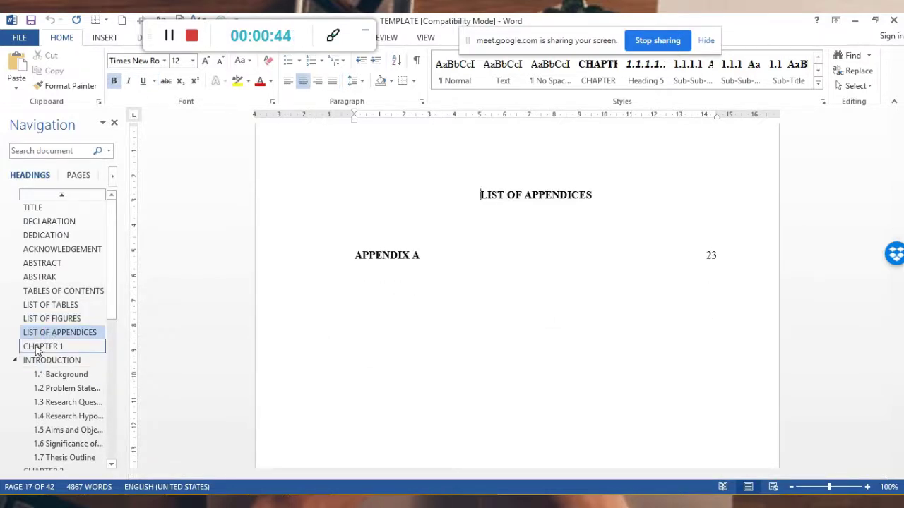
# Jump to the CHAPTER 1 Introduction page with 1.1 Background on page 18
pyautogui.click(41, 351)
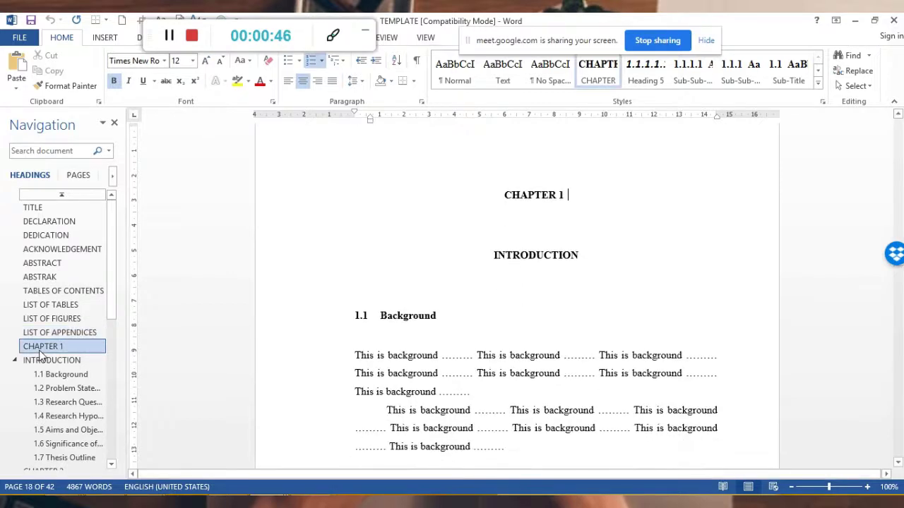
pyautogui.scroll(-2, 590, 234)
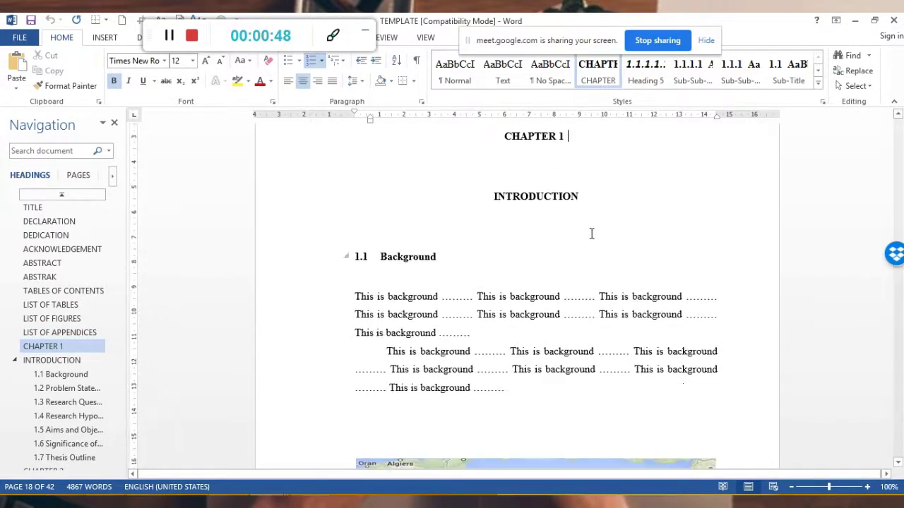
pyautogui.scroll(3, 591, 236)
pyautogui.scroll(2, 589, 235)
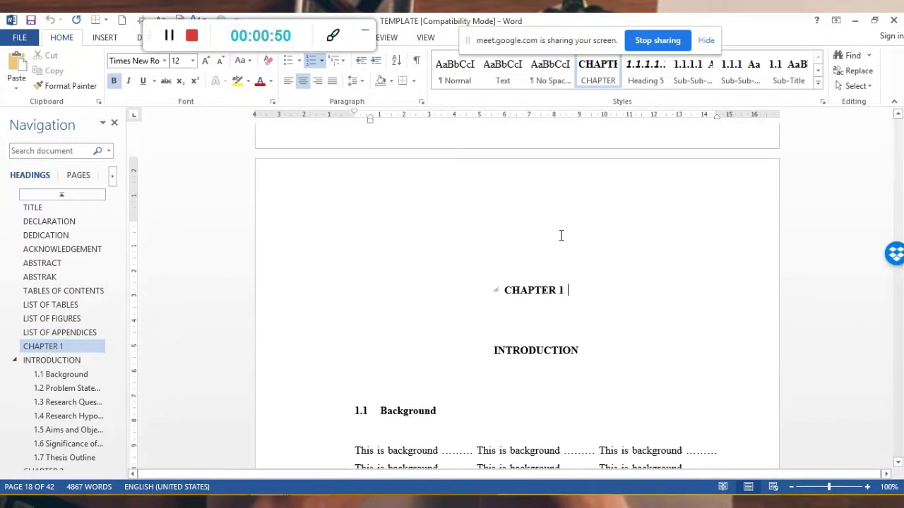
pyautogui.scroll(-1, 560, 236)
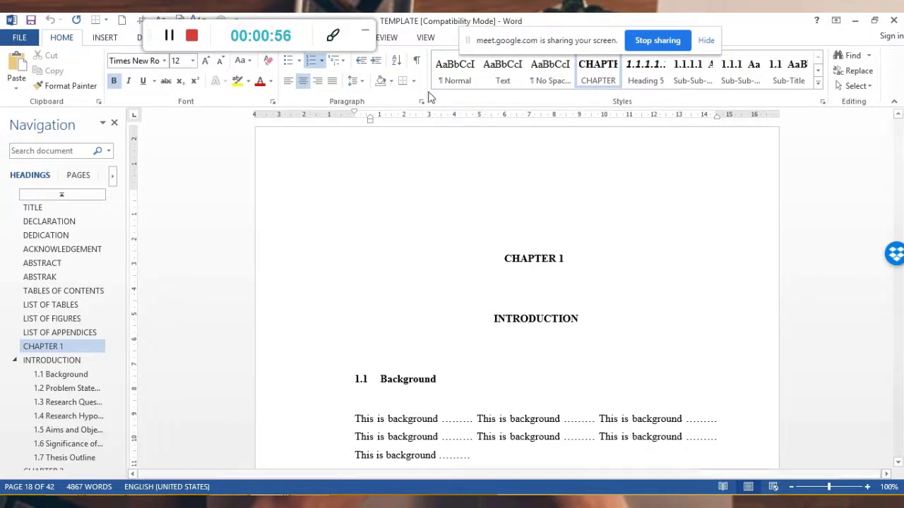
pyautogui.moveTo(149, 34)
pyautogui.mouseDown()
pyautogui.moveTo(78, 33)
pyautogui.moveTo(80, 27)
pyautogui.mouseUp()
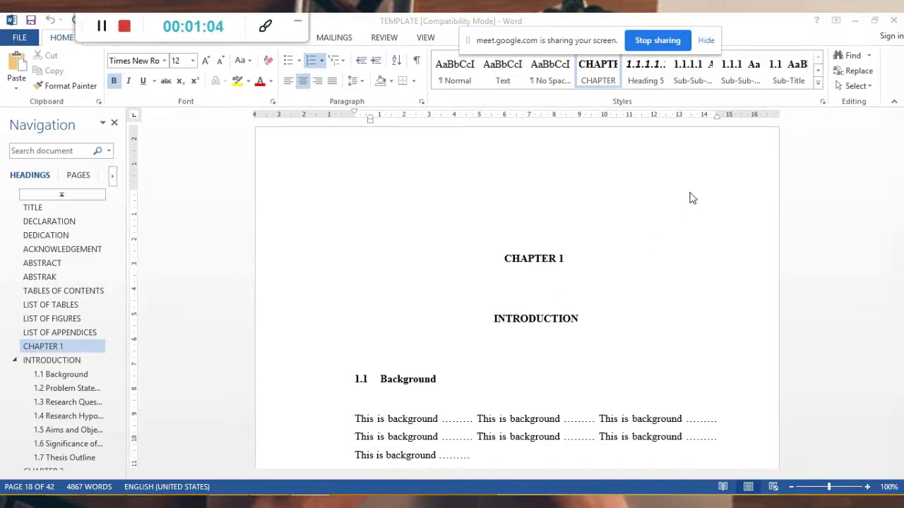
pyautogui.click(420, 76)
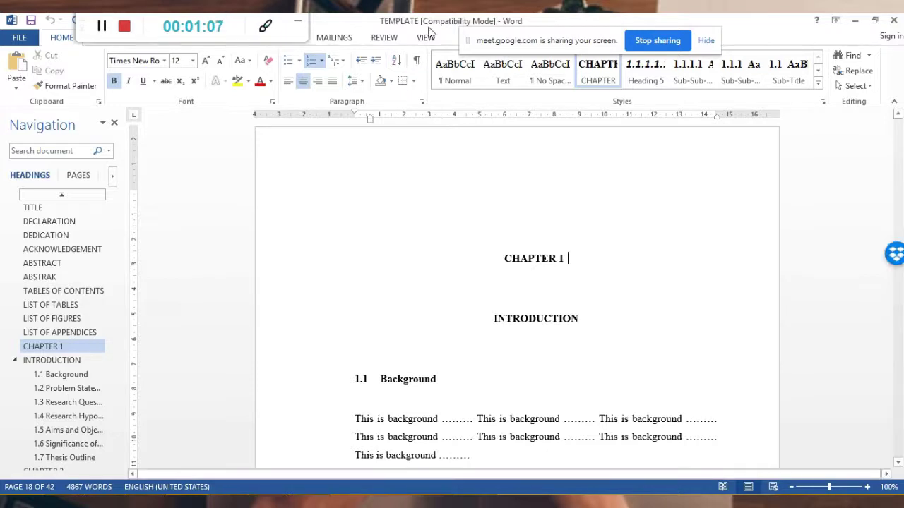
# Turn on paragraph marks and select the INTRODUCTION heading word
pyautogui.click(416, 63)
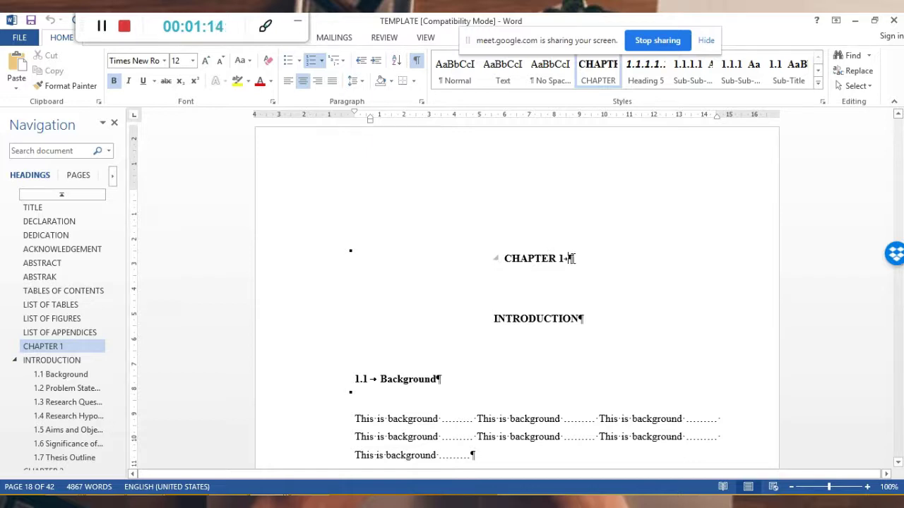
pyautogui.click(528, 319)
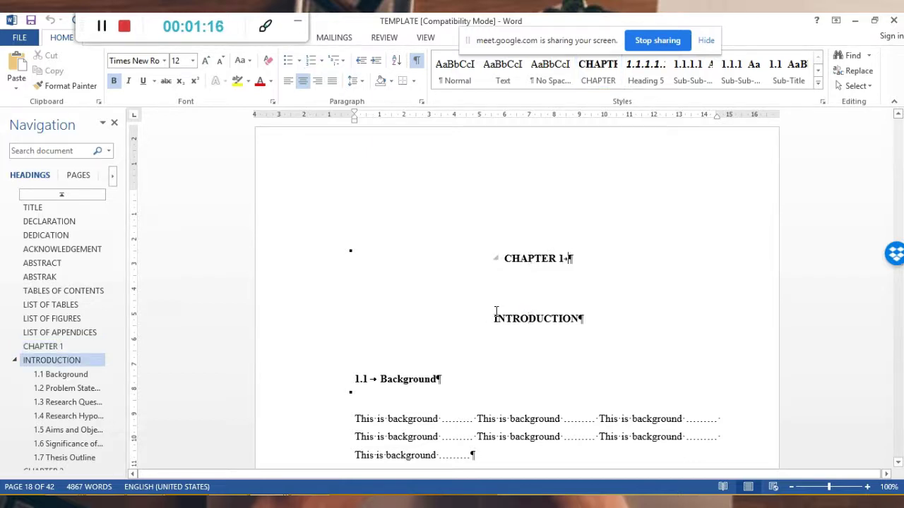
pyautogui.doubleClick(496, 313)
# Check the paragraph mark after CHAPTER 1 and select the whole CHAPTER 1 heading paragraph
pyautogui.click(586, 252)
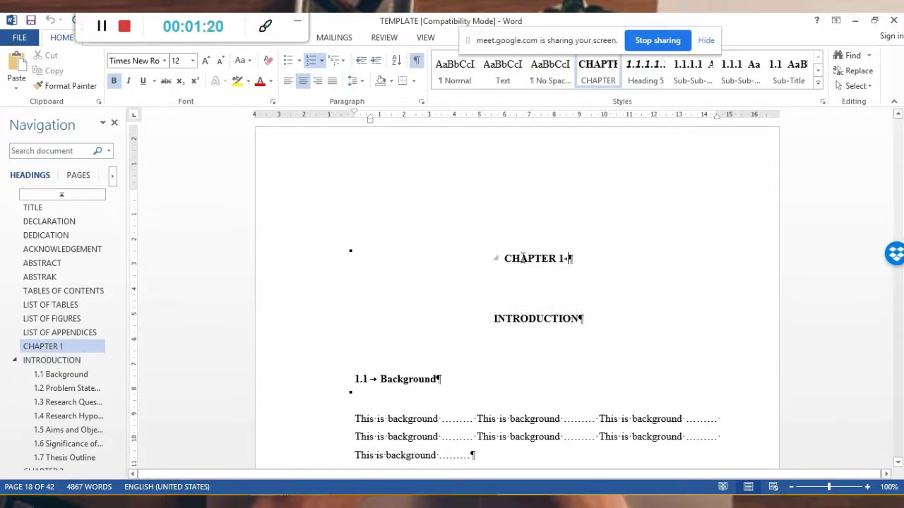
pyautogui.moveTo(569, 258); pyautogui.dragTo(590, 258)
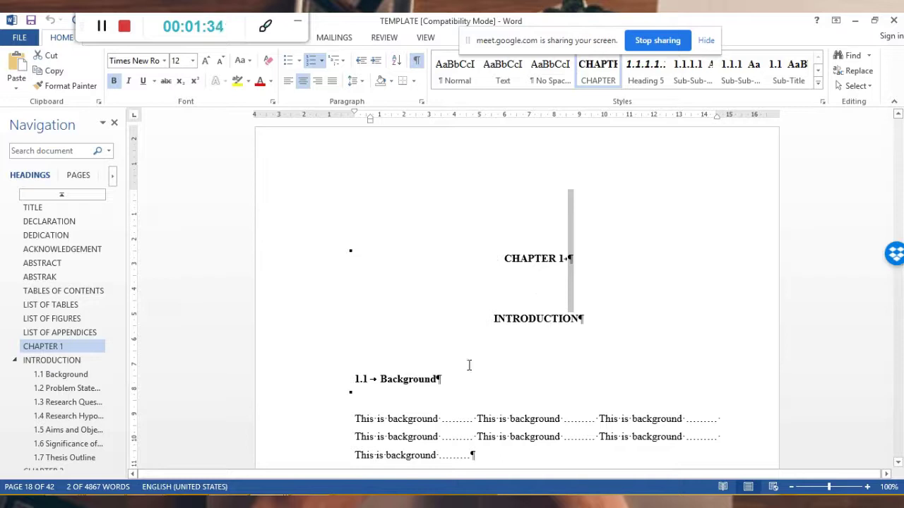
pyautogui.moveTo(587, 323); pyautogui.dragTo(440, 324)
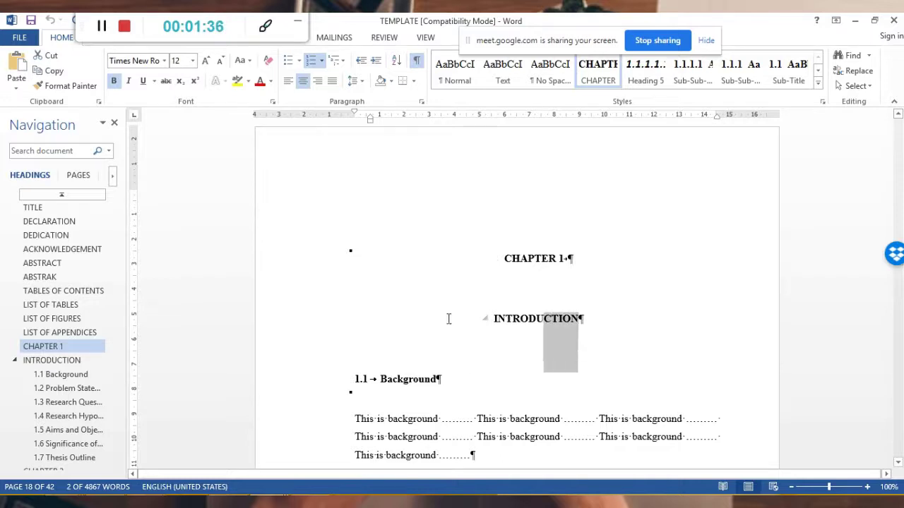
pyautogui.click(543, 330)
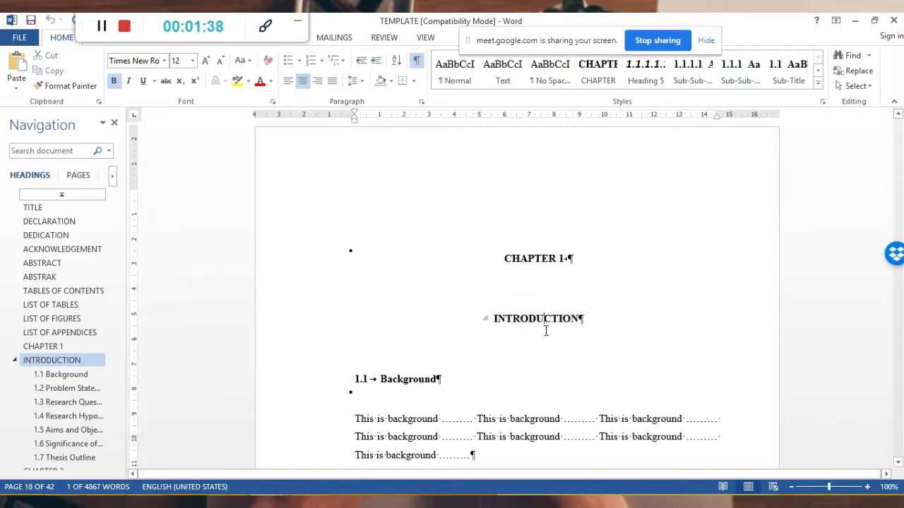
pyautogui.tripleClick(526, 261)
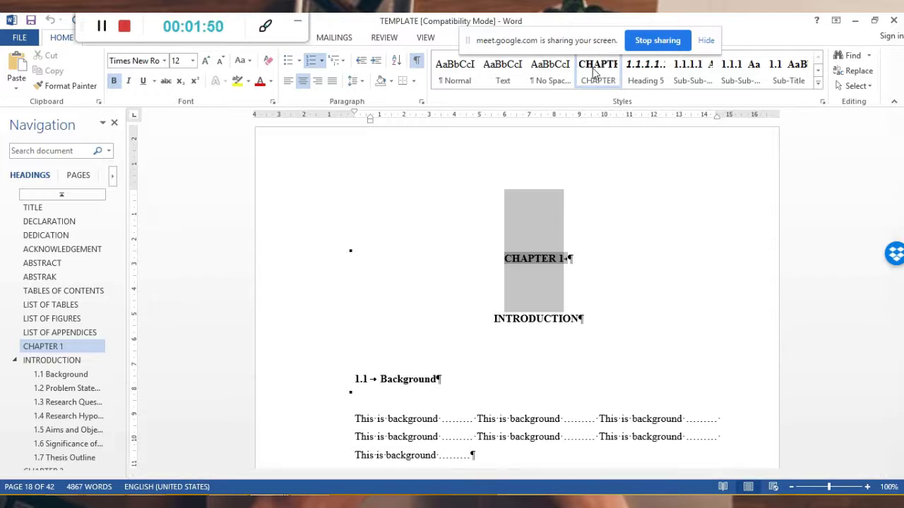
# Modify the Heading 1,CHAPTER style to view its paragraph settings: centred, 70.9 pt before, 4 lines after
pyautogui.rightClick(597, 70)
pyautogui.click(621, 93)
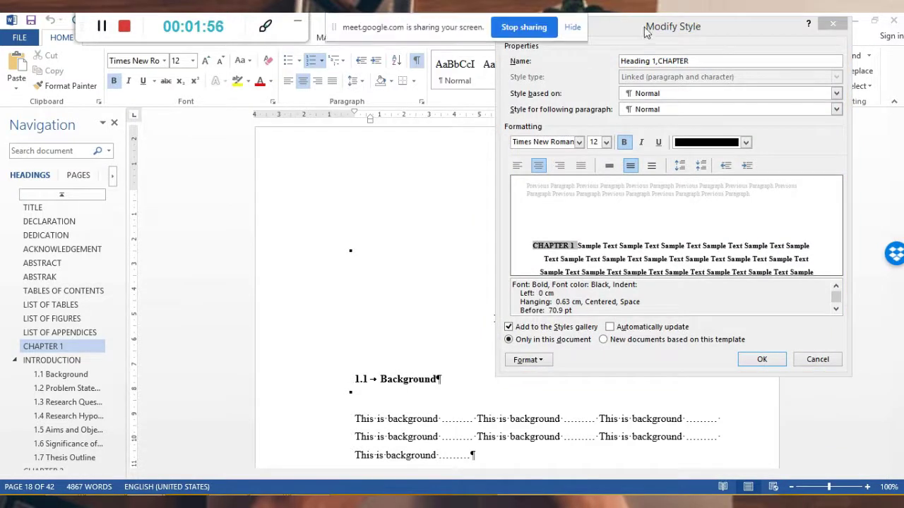
pyautogui.moveTo(662, 54); pyautogui.dragTo(700, 65)
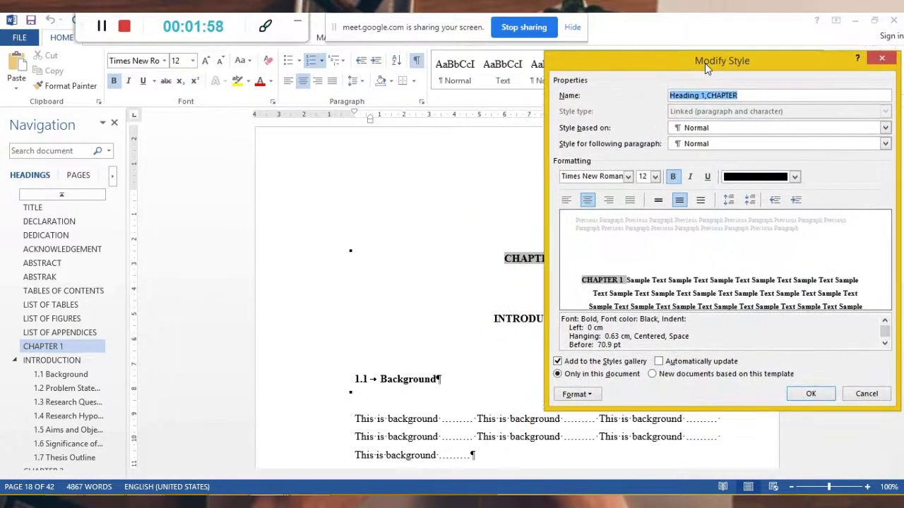
pyautogui.moveTo(701, 66); pyautogui.dragTo(652, 63)
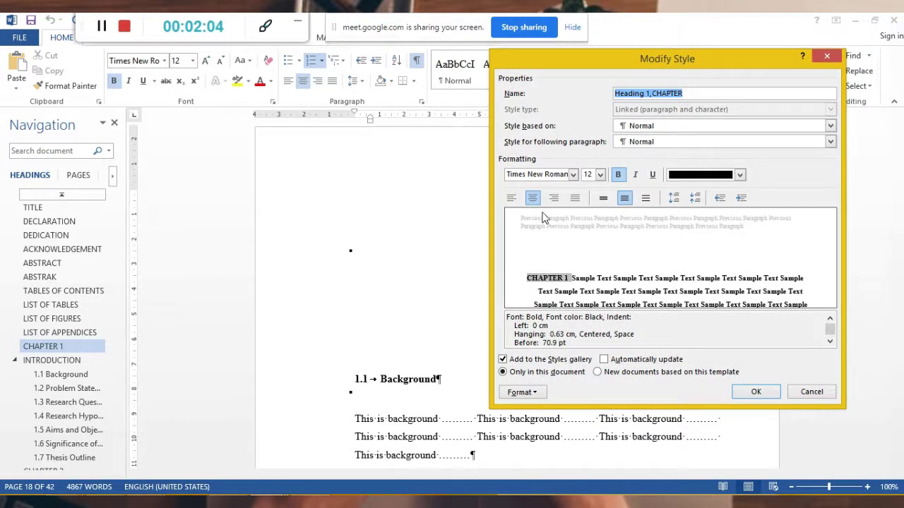
pyautogui.click(538, 391)
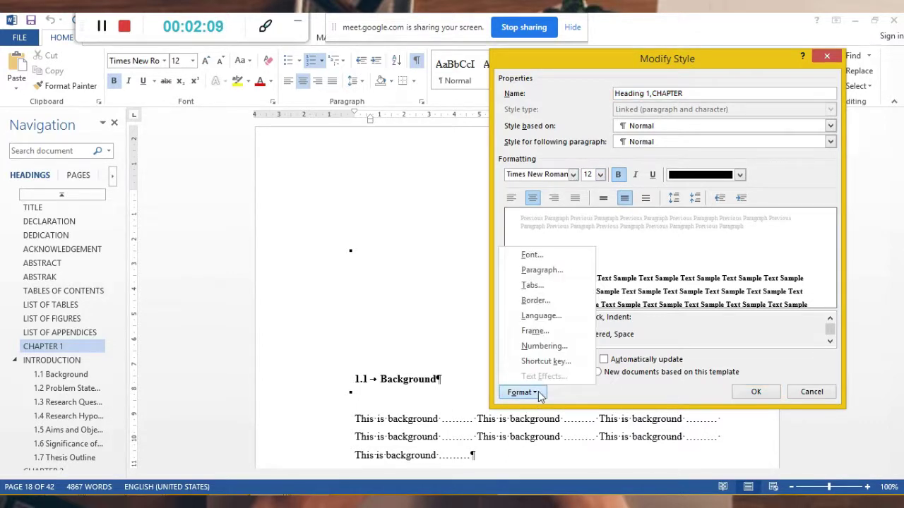
pyautogui.click(540, 271)
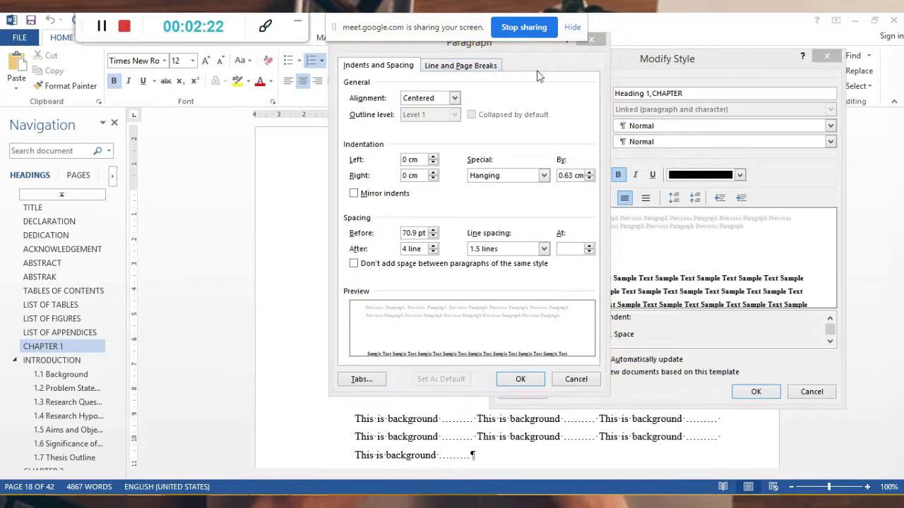
# Inspect the 70.9 pt Before spacing, then cancel Paragraph and close Modify Style unchanged
pyautogui.click(396, 51)
pyautogui.moveTo(379, 33); pyautogui.dragTo(662, 39)
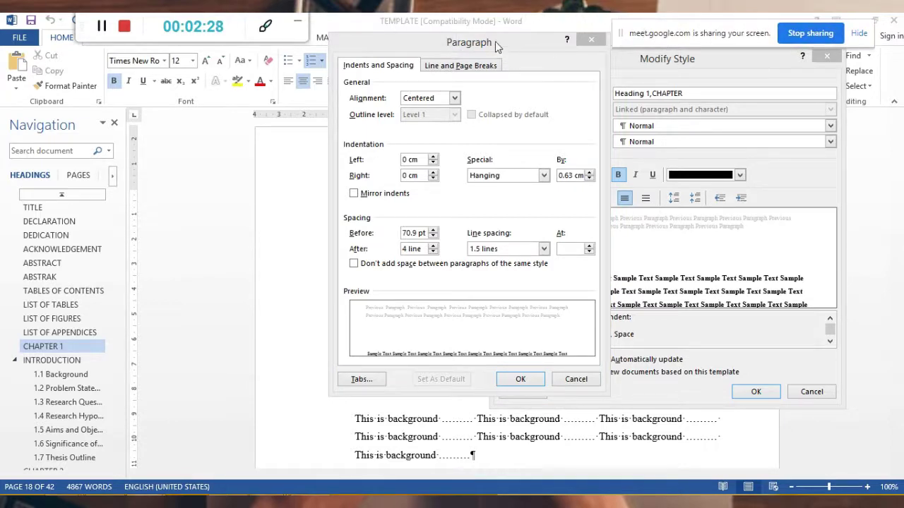
pyautogui.moveTo(495, 45)
pyautogui.mouseDown()
pyautogui.moveTo(635, 171)
pyautogui.moveTo(316, 79)
pyautogui.mouseUp()
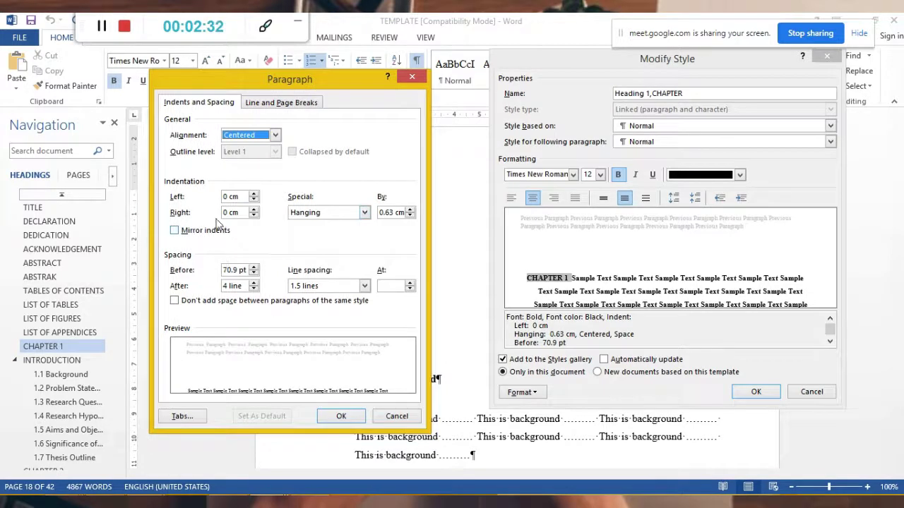
pyautogui.click(241, 269)
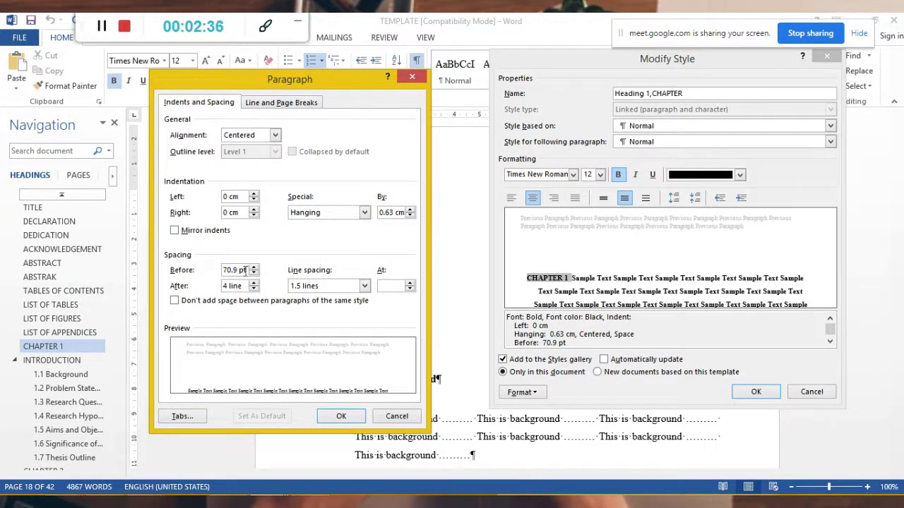
pyautogui.moveTo(246, 270); pyautogui.dragTo(231, 270)
pyautogui.click(399, 416)
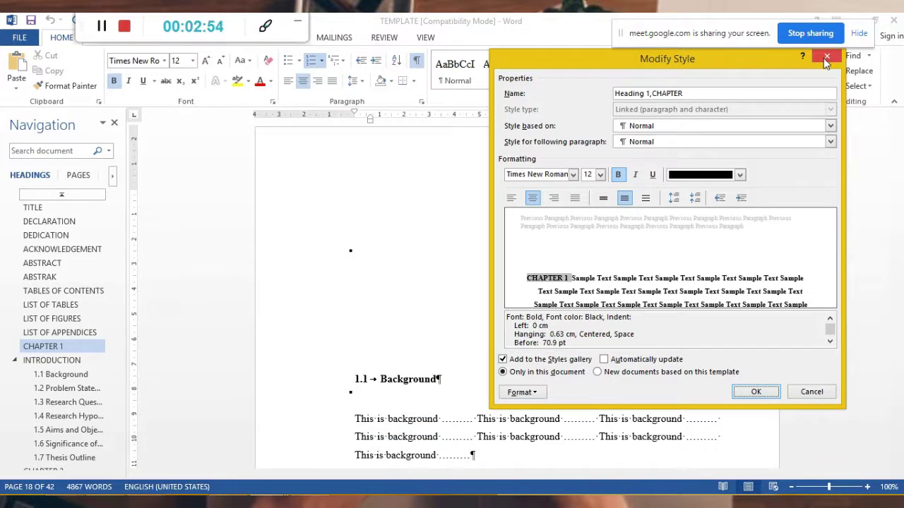
pyautogui.click(826, 58)
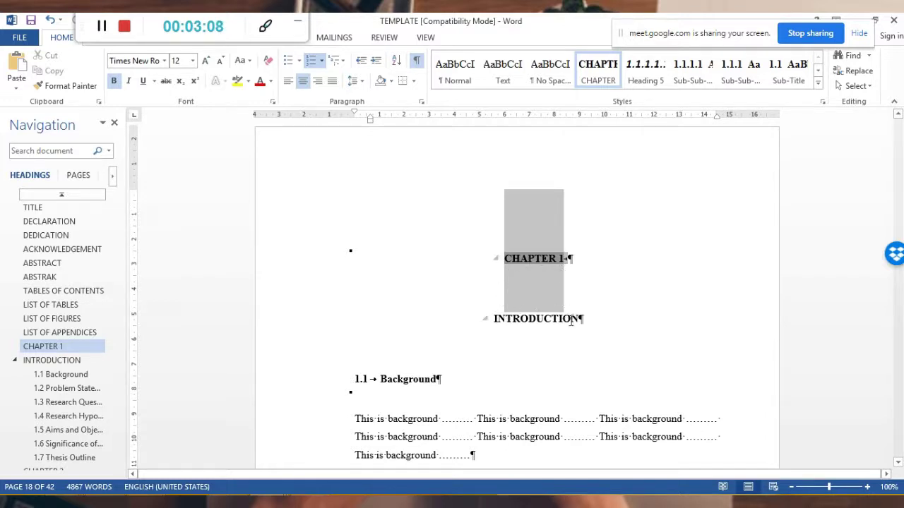
# Select the INTRODUCTION heading and expand the full Styles gallery
pyautogui.moveTo(583, 320); pyautogui.dragTo(488, 322)
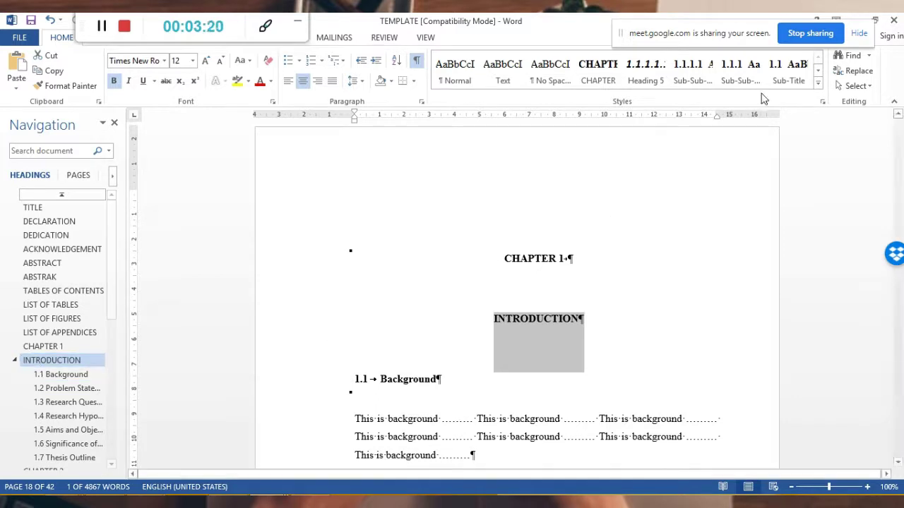
pyautogui.click(816, 84)
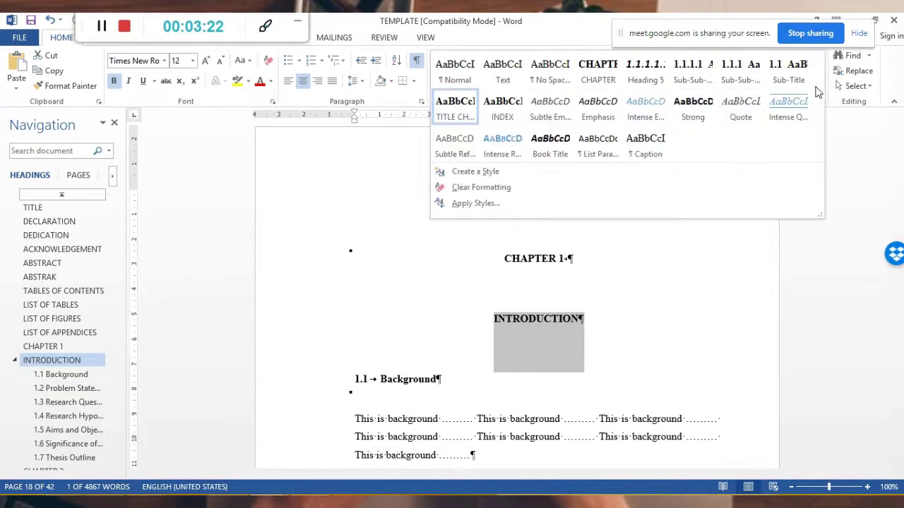
# Check the TITLE CHAPTER style's paragraph spacing stays 0 pt before, then close its dialogs
pyautogui.rightClick(456, 119)
pyautogui.click(486, 127)
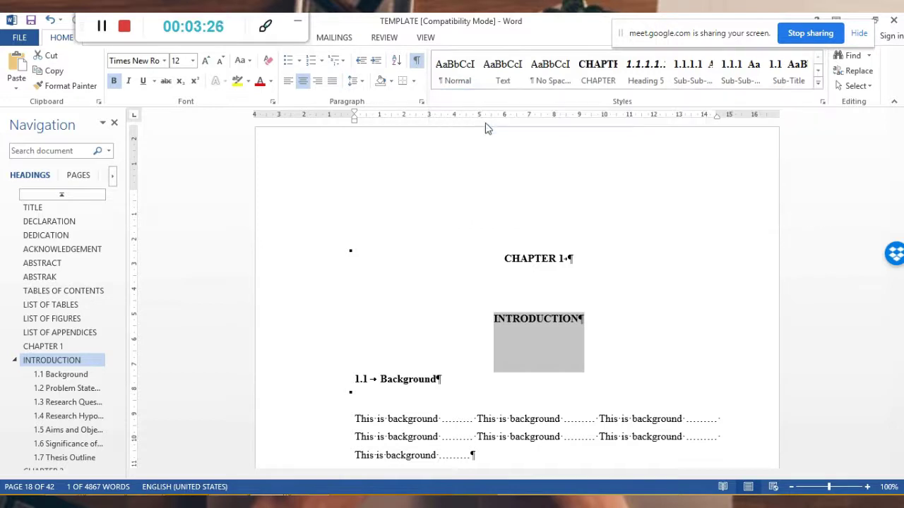
pyautogui.click(523, 393)
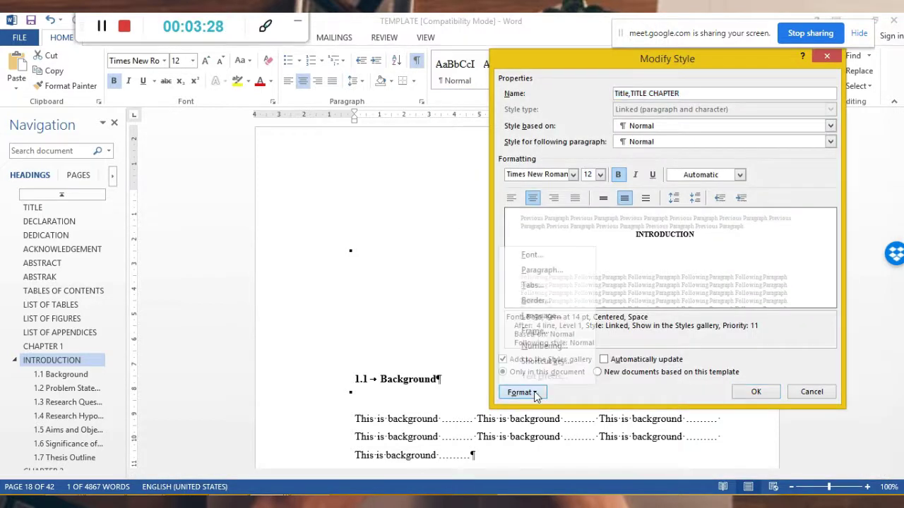
pyautogui.click(528, 271)
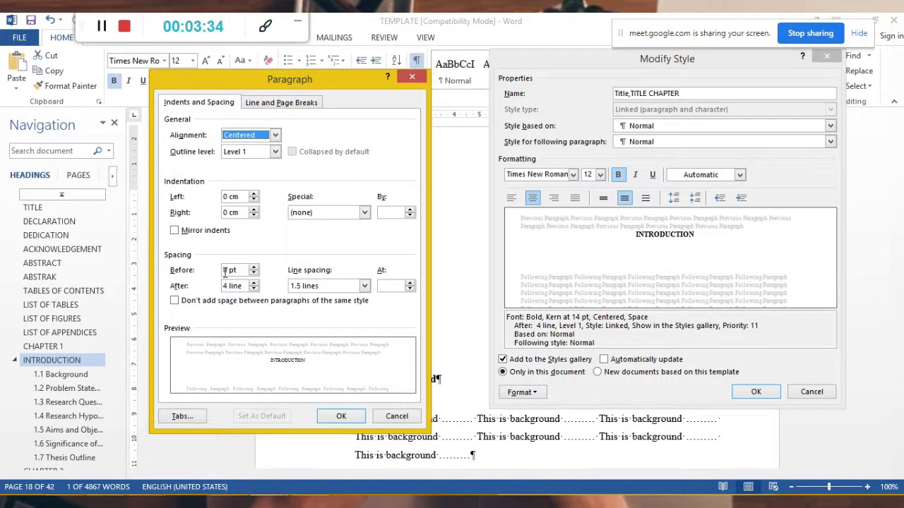
pyautogui.click(411, 76)
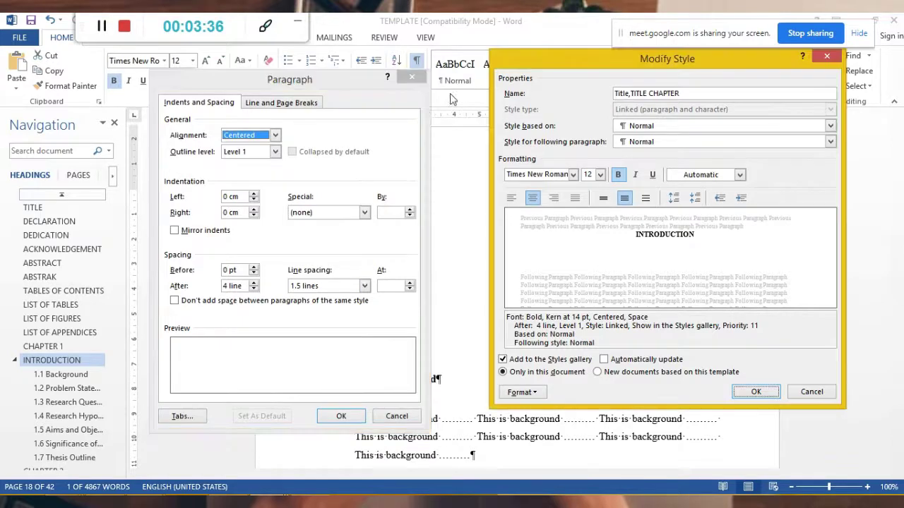
pyautogui.click(835, 56)
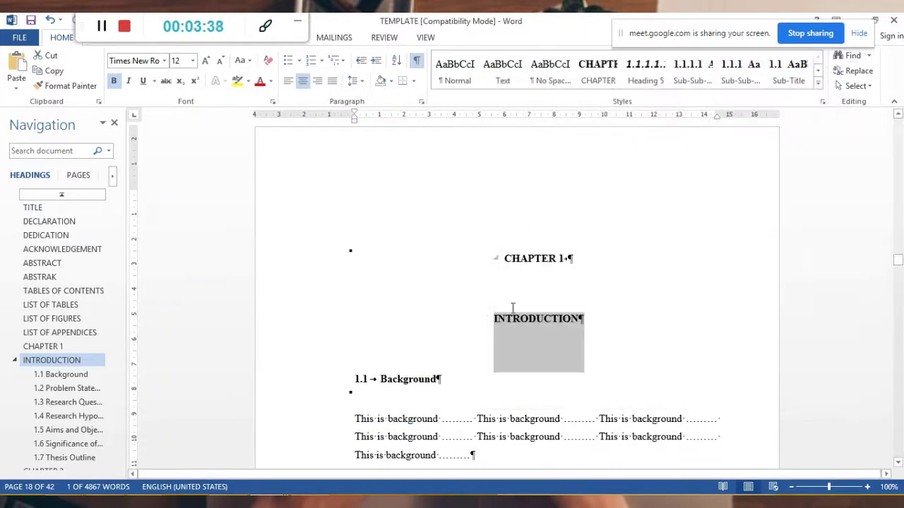
# Deselect INTRODUCTION, review the styles list, and place the cursor in the 1.1 Background heading
pyautogui.click(592, 329)
pyautogui.scroll(-3, 581, 297)
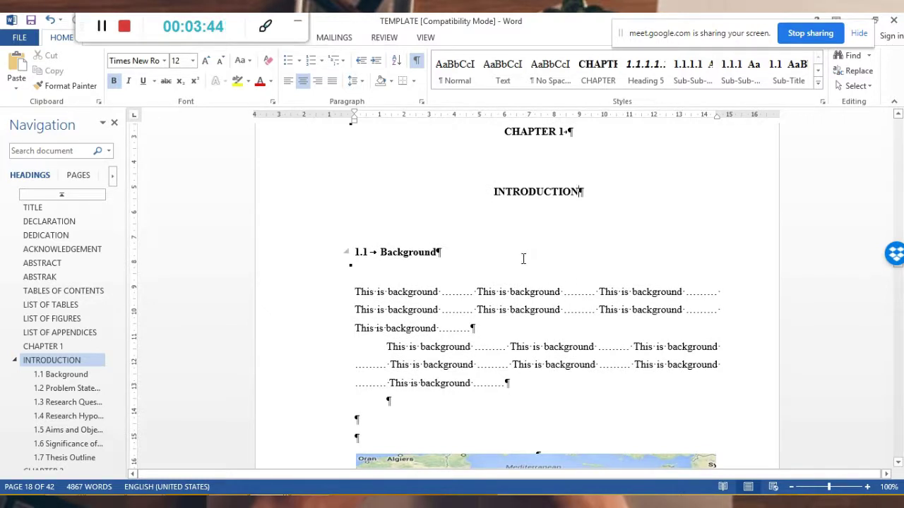
pyautogui.scroll(1, 570, 238)
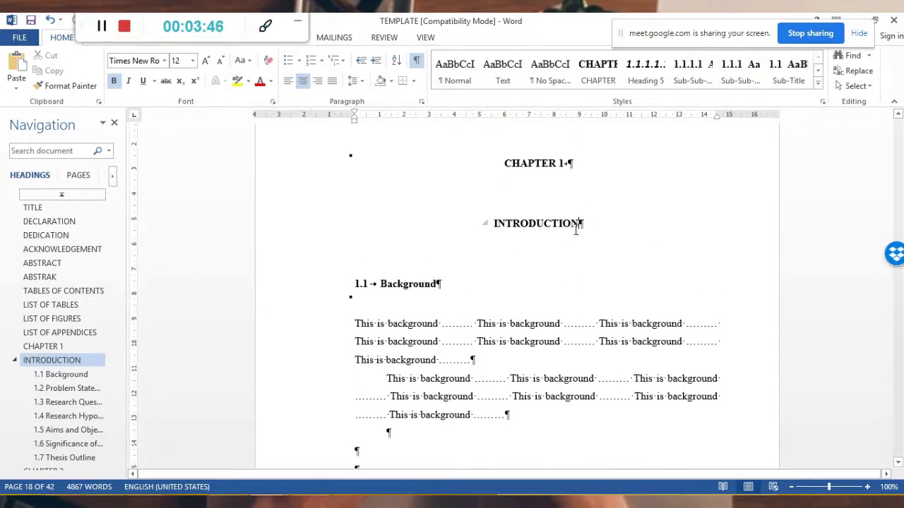
pyautogui.click(817, 83)
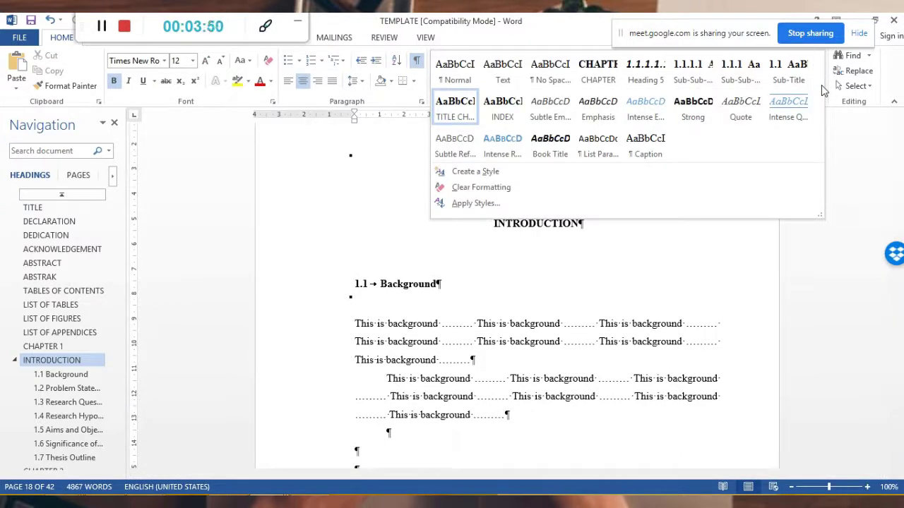
pyautogui.click(696, 262)
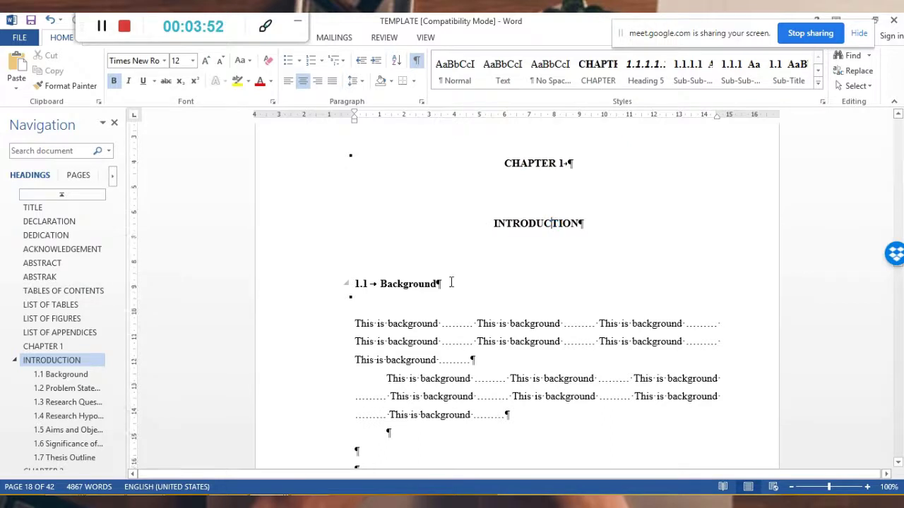
pyautogui.scroll(-2, 382, 222)
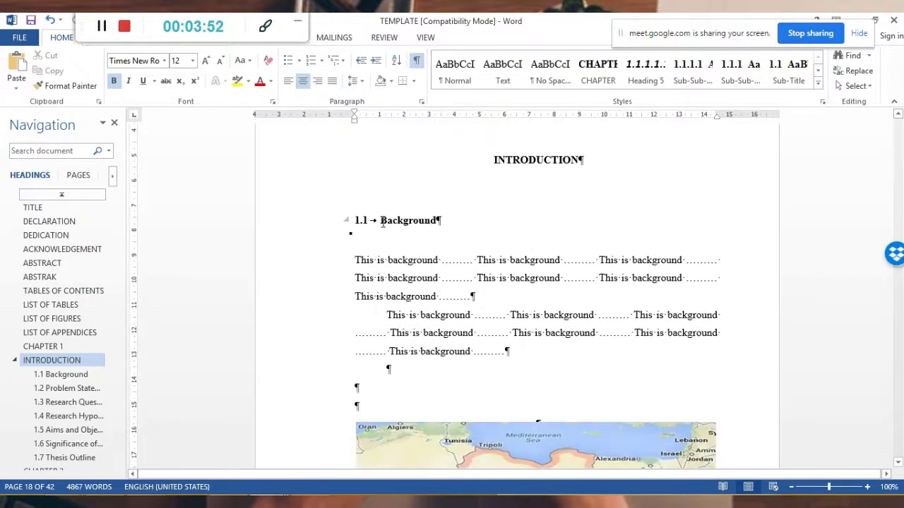
pyautogui.click(420, 220)
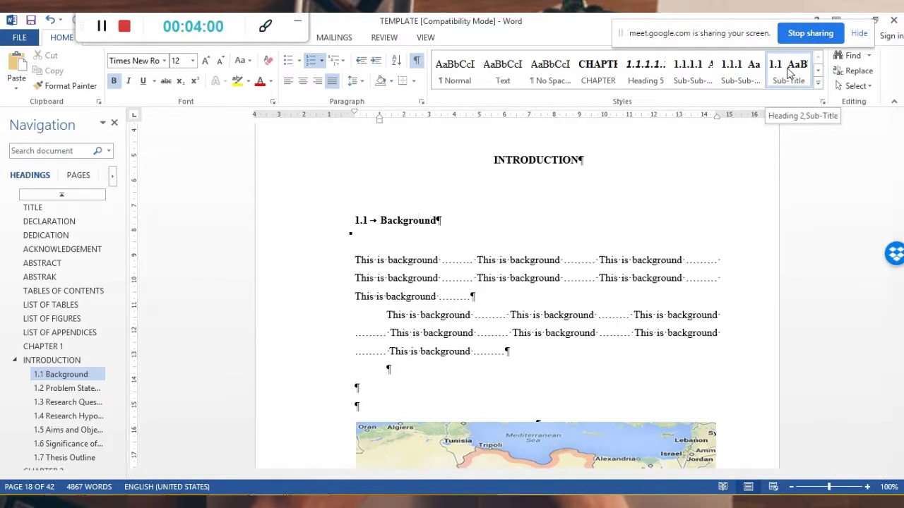
pyautogui.rightClick(787, 68)
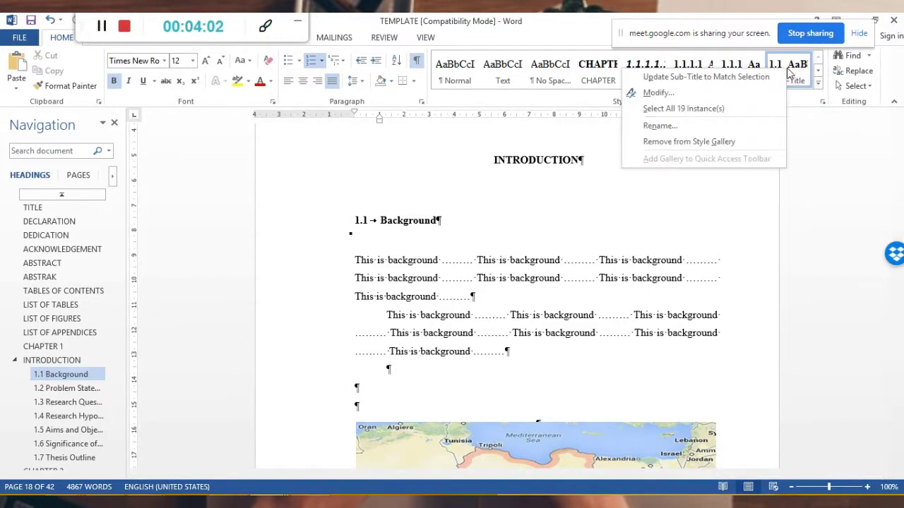
pyautogui.click(680, 94)
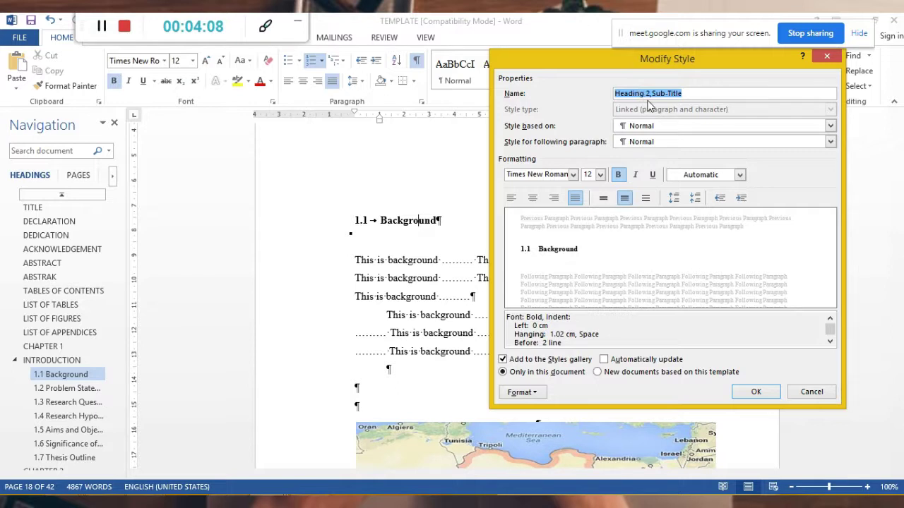
pyautogui.click(541, 393)
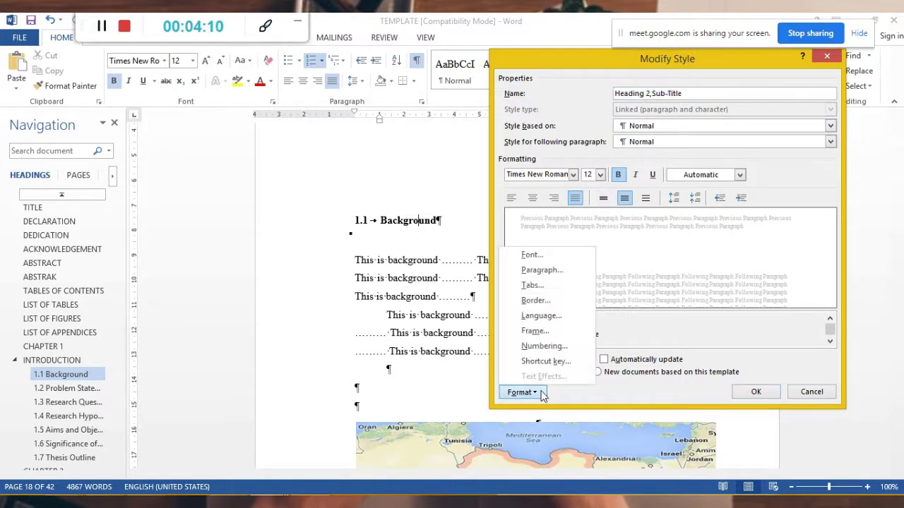
pyautogui.click(542, 270)
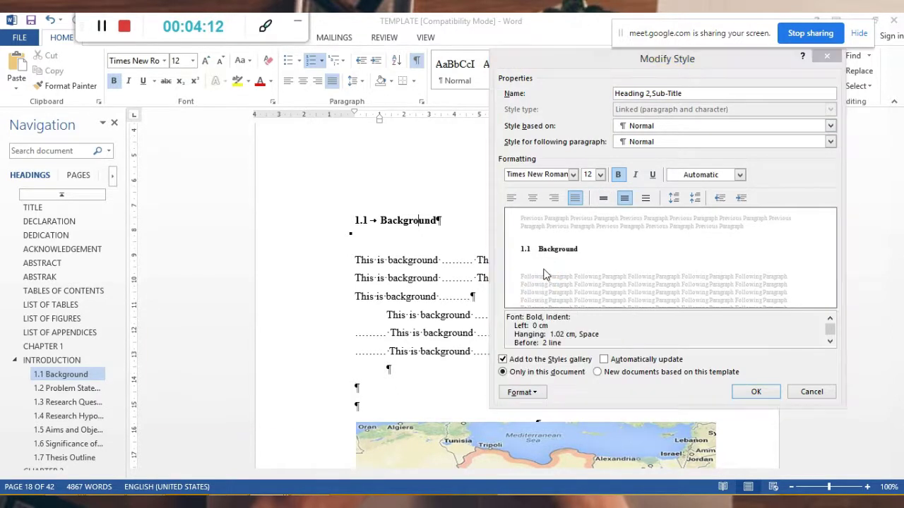
pyautogui.moveTo(333, 84); pyautogui.dragTo(462, 67)
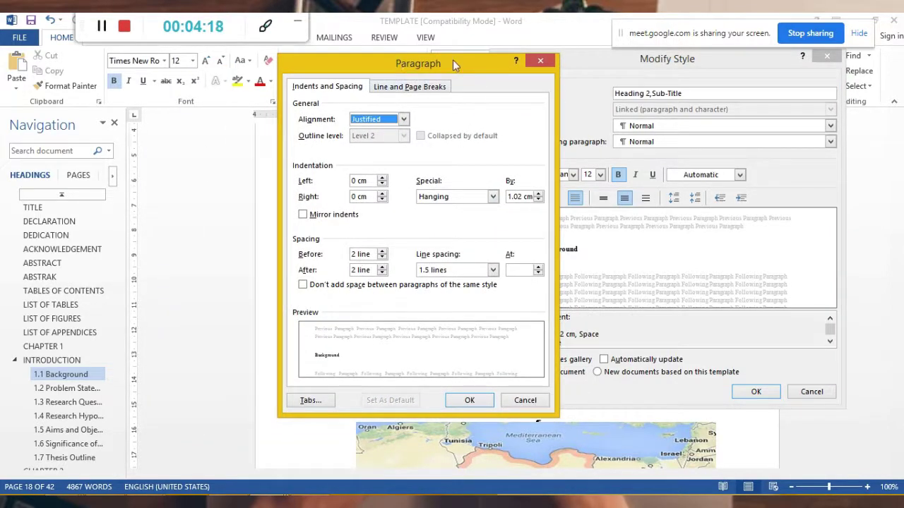
pyautogui.moveTo(453, 60); pyautogui.dragTo(749, 62)
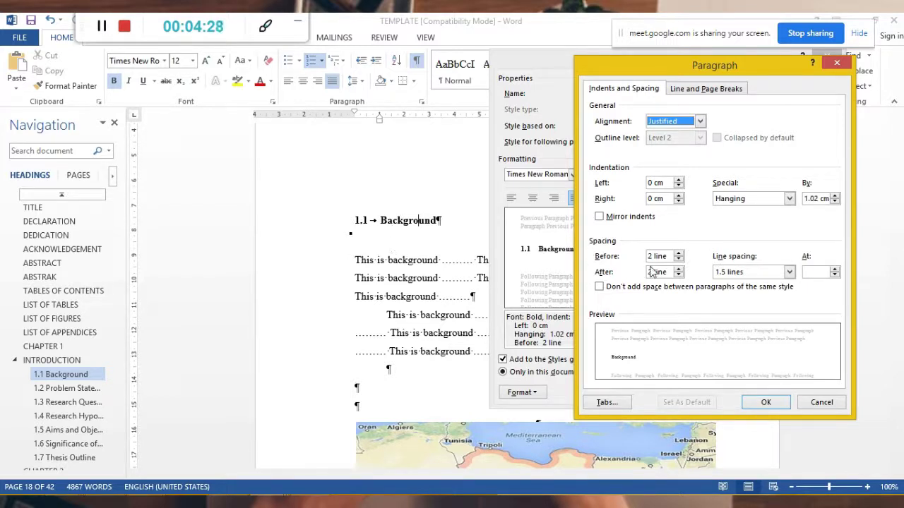
pyautogui.moveTo(656, 66)
pyautogui.mouseDown()
pyautogui.moveTo(345, 45)
pyautogui.moveTo(136, 69)
pyautogui.mouseUp()
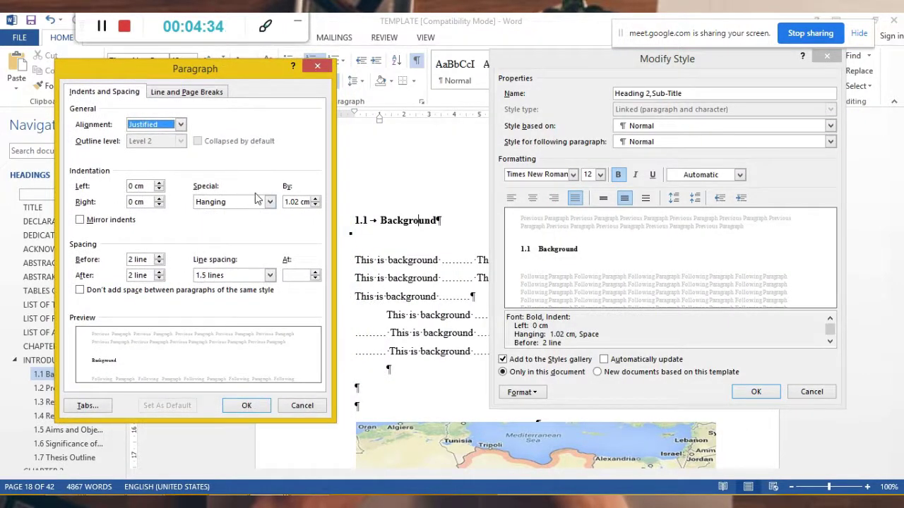
pyautogui.click(180, 95)
pyautogui.click(83, 94)
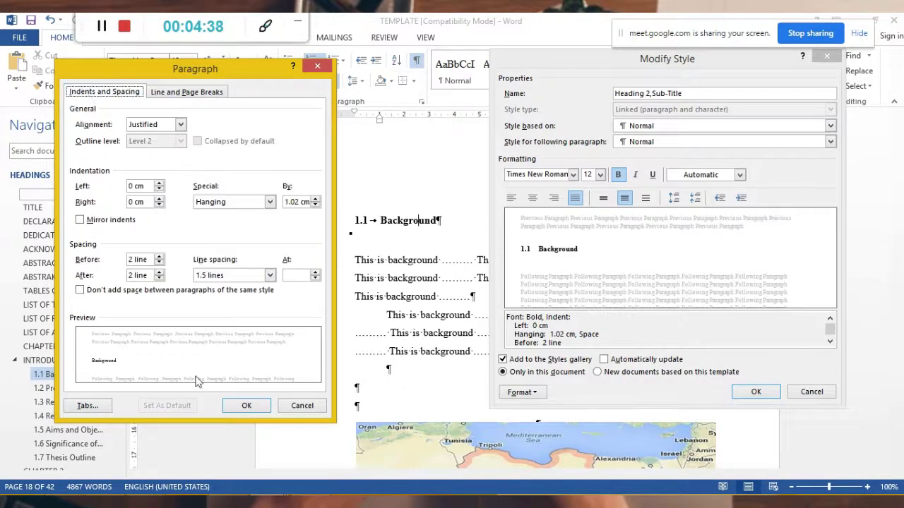
pyautogui.click(302, 404)
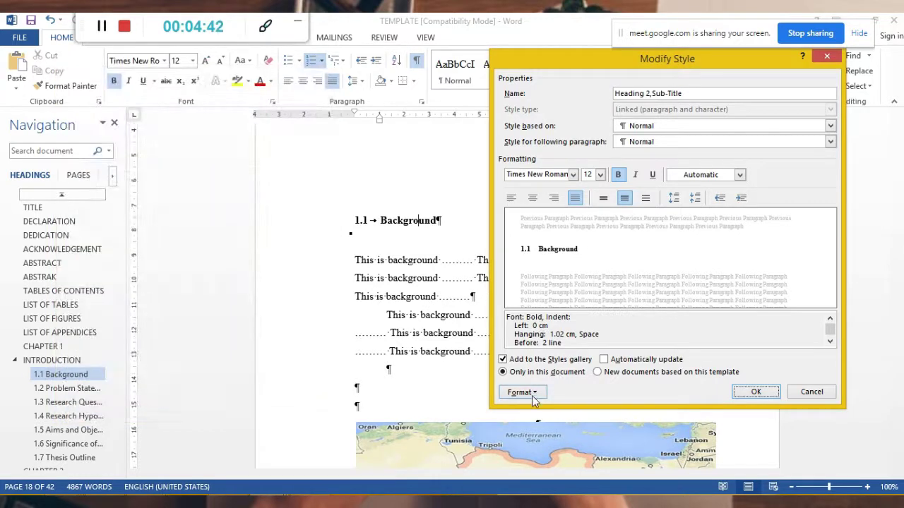
pyautogui.click(533, 396)
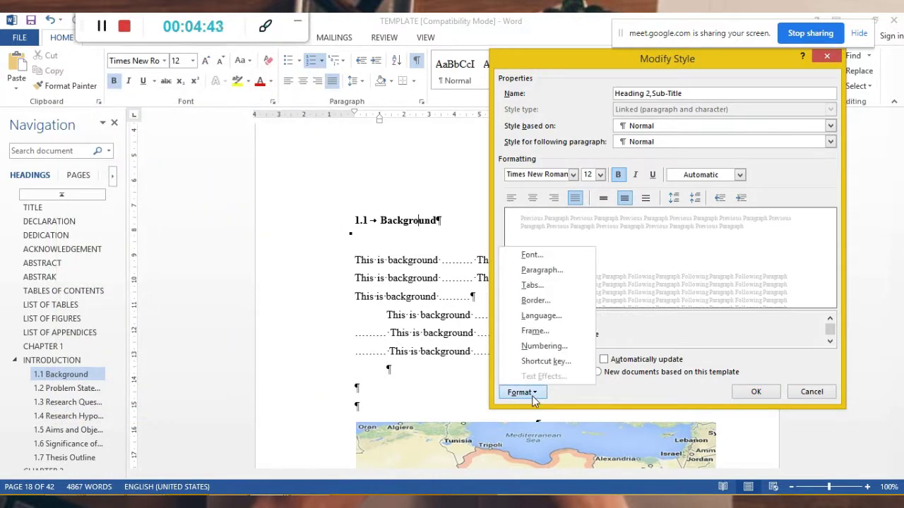
pyautogui.click(541, 346)
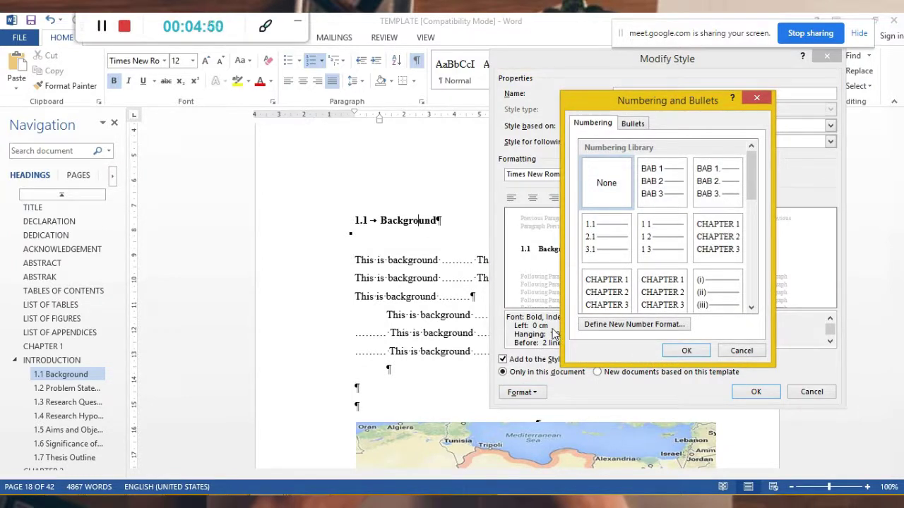
pyautogui.moveTo(752, 177); pyautogui.dragTo(754, 226)
pyautogui.click(756, 97)
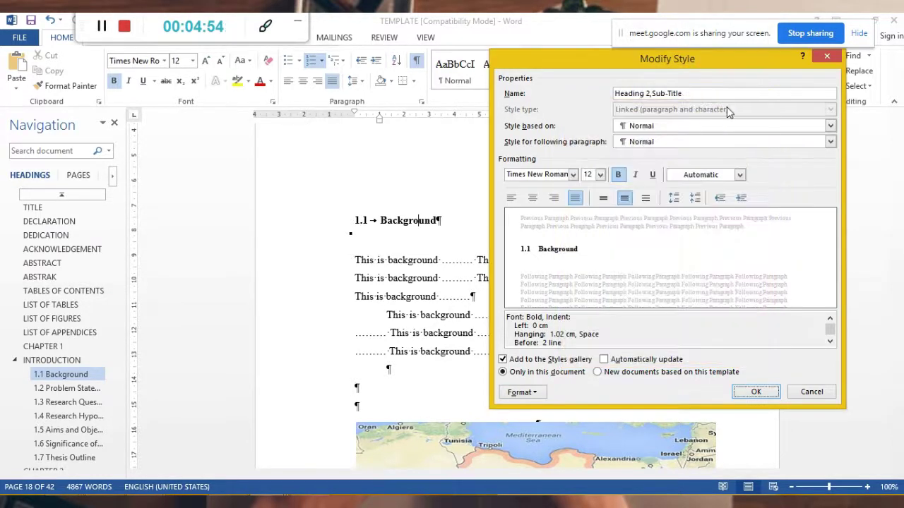
pyautogui.click(817, 397)
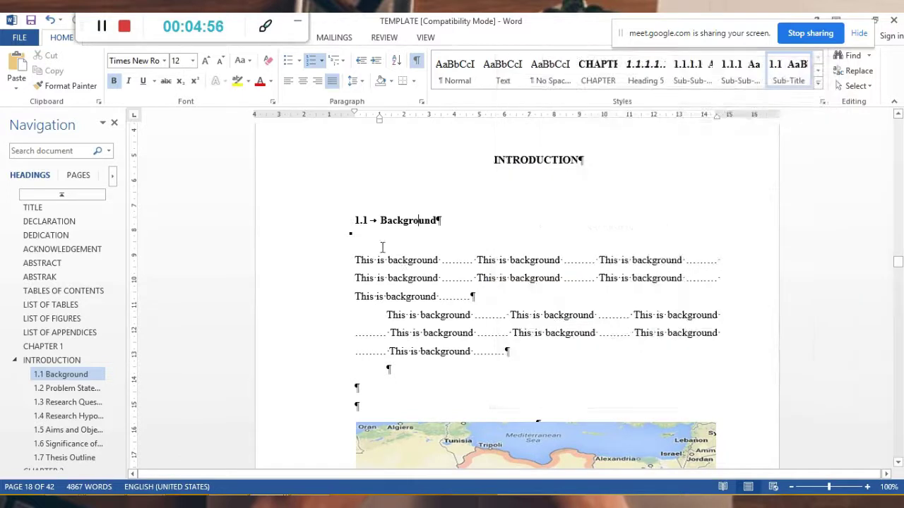
pyautogui.click(357, 220)
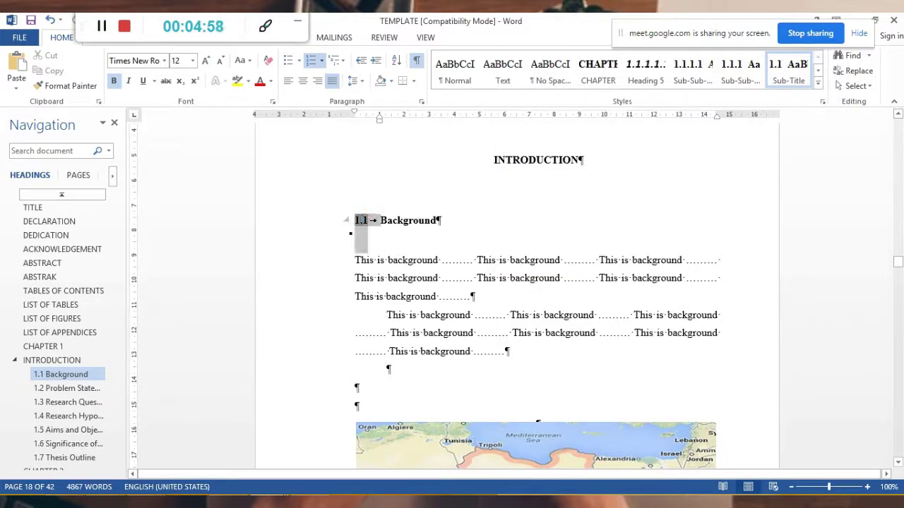
pyautogui.click(409, 220)
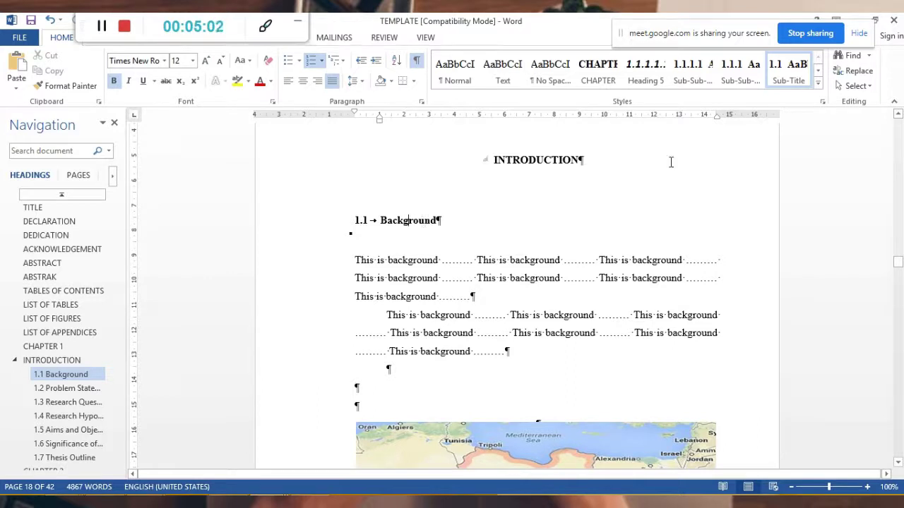
pyautogui.rightClick(783, 66)
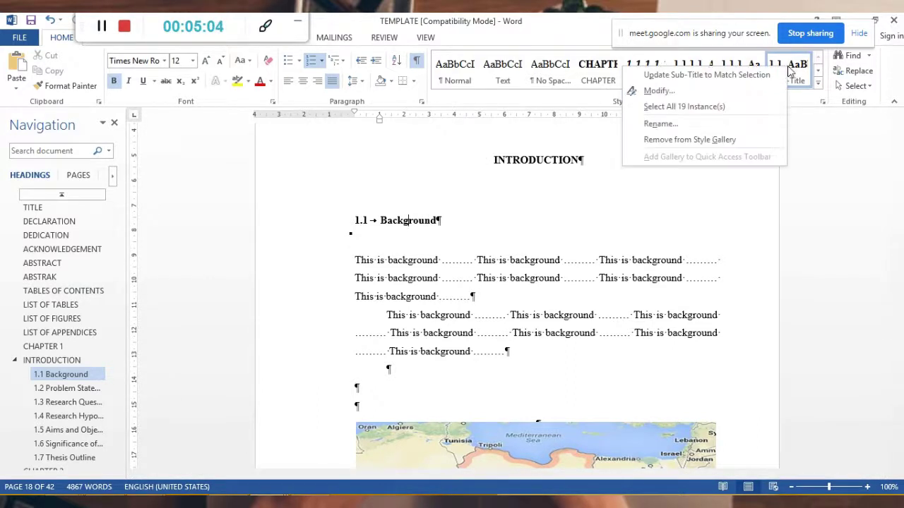
pyautogui.click(700, 92)
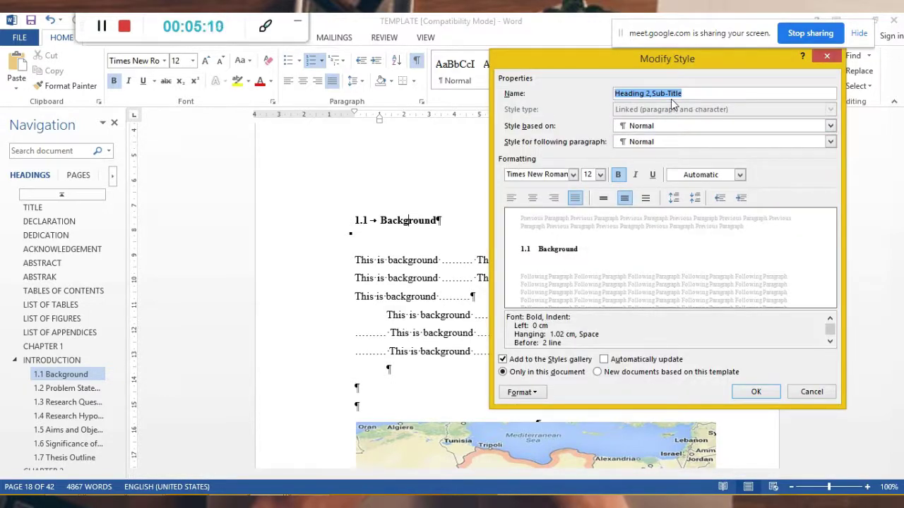
pyautogui.click(523, 392)
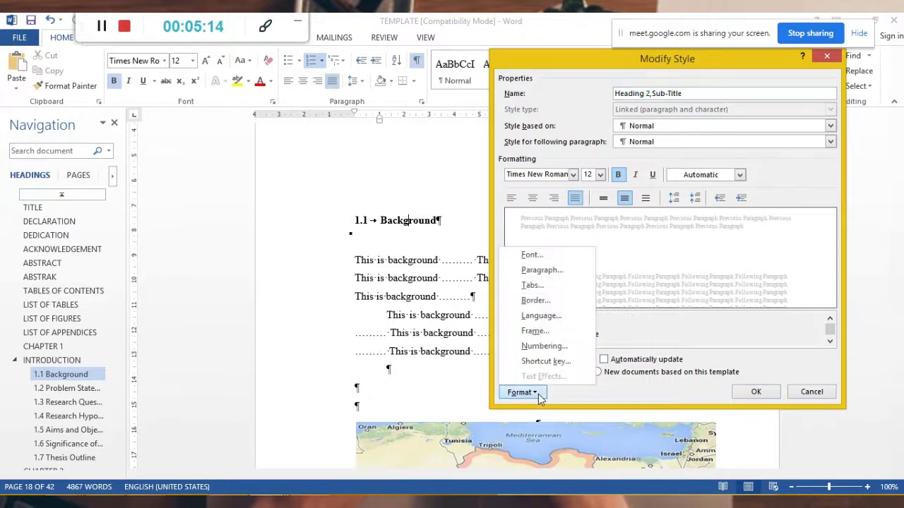
pyautogui.click(543, 346)
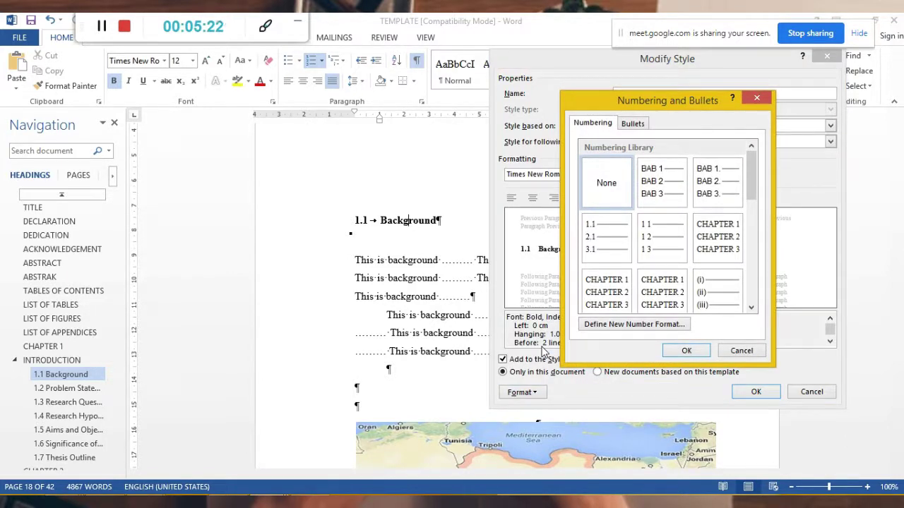
pyautogui.click(758, 100)
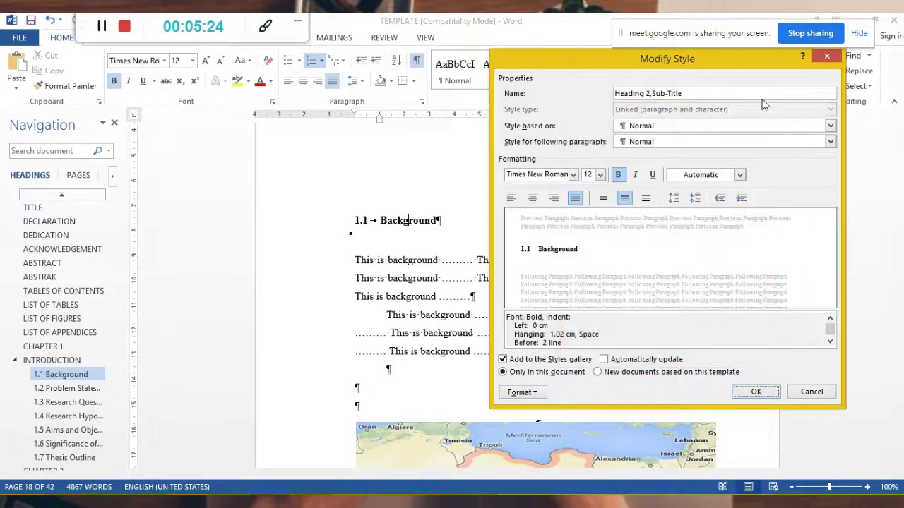
pyautogui.click(827, 56)
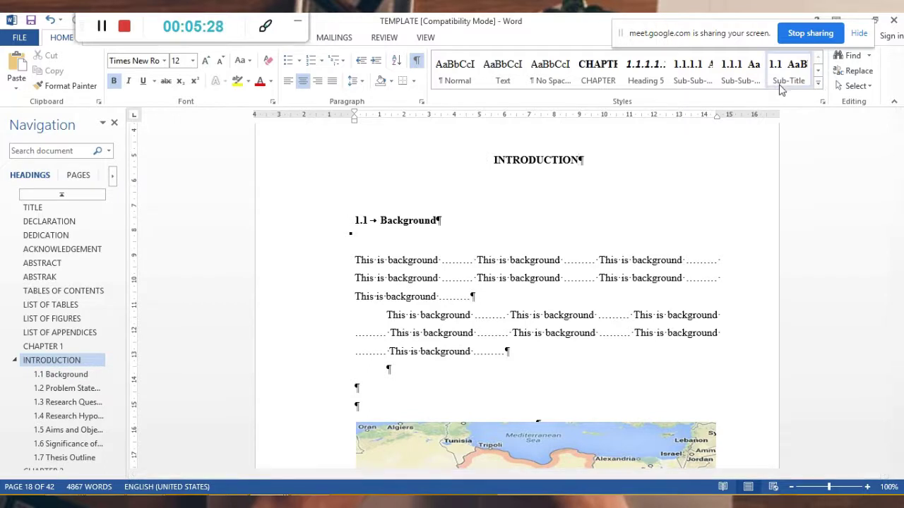
pyautogui.click(641, 86)
pyautogui.hotkey('ctrl', 'z')
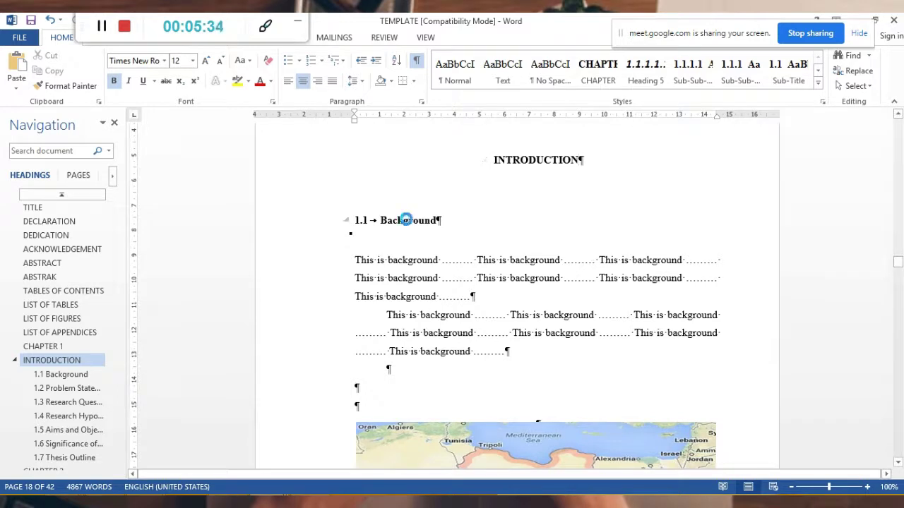
pyautogui.click(416, 222)
pyautogui.scroll(-2, 418, 230)
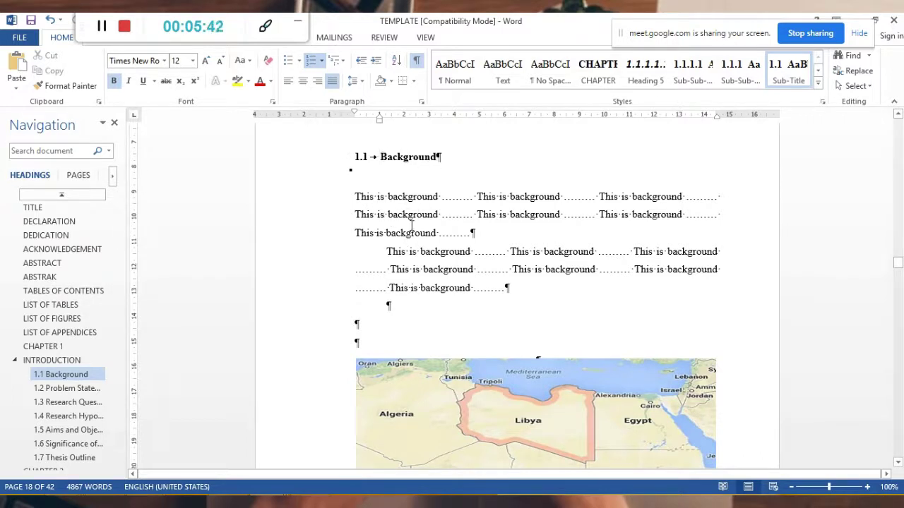
pyautogui.scroll(-1, 413, 229)
pyautogui.scroll(-3, 422, 245)
pyautogui.scroll(-5, 424, 244)
pyautogui.scroll(-3, 471, 236)
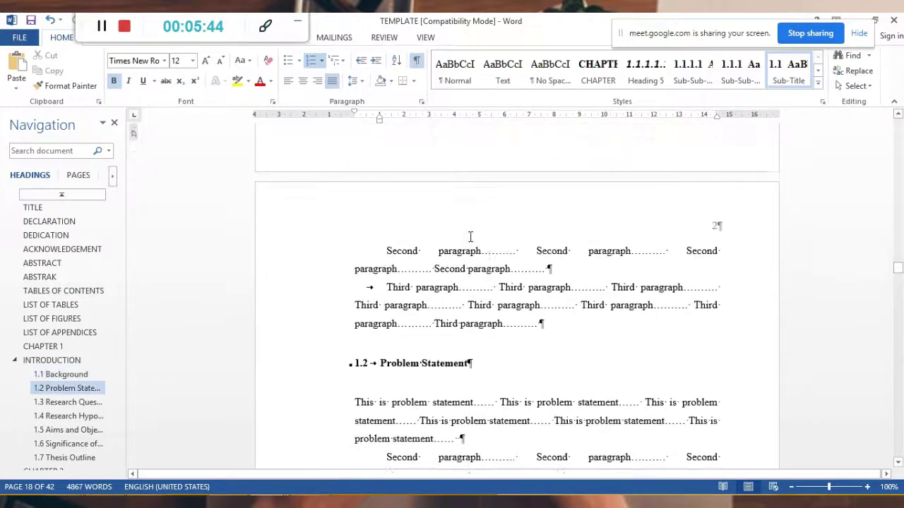
pyautogui.scroll(4, 480, 240)
pyautogui.scroll(2, 508, 261)
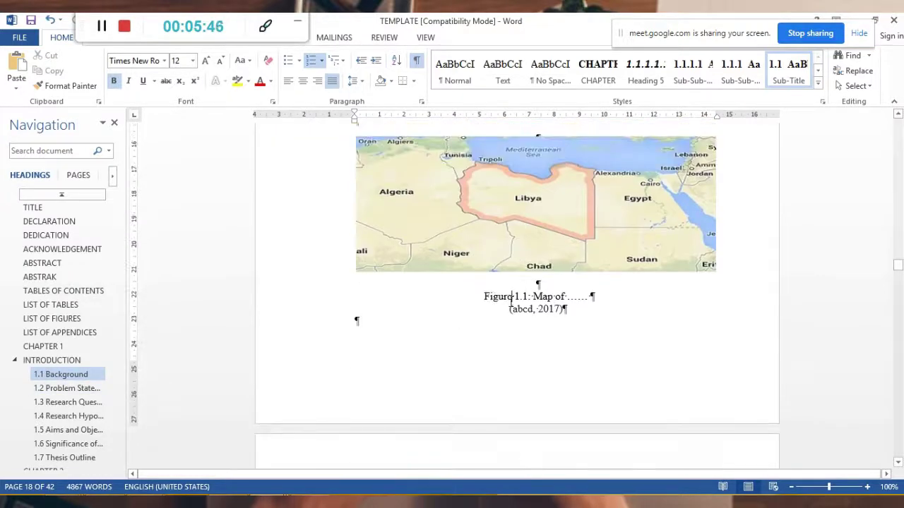
pyautogui.scroll(4, 508, 297)
pyautogui.scroll(4, 488, 294)
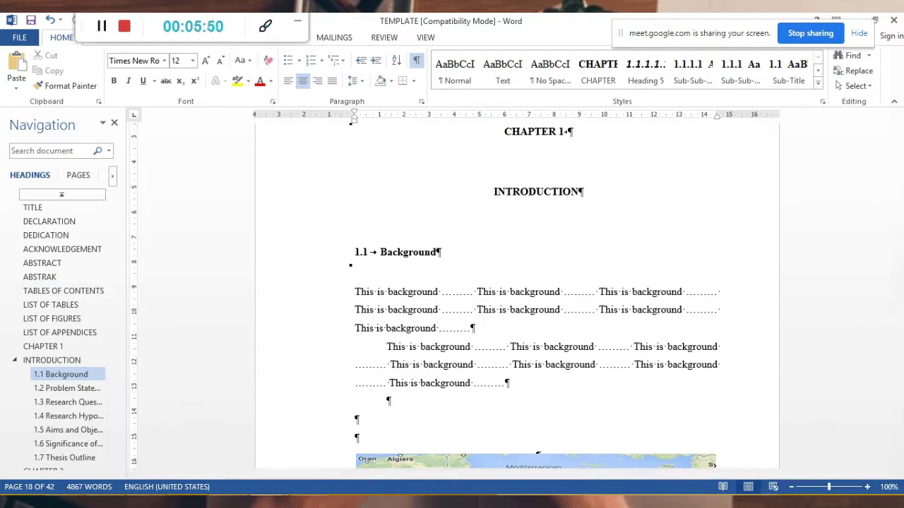
# Switch to the Chapter 1 draft on Research Background and scroll through it
pyautogui.click(514, 442)
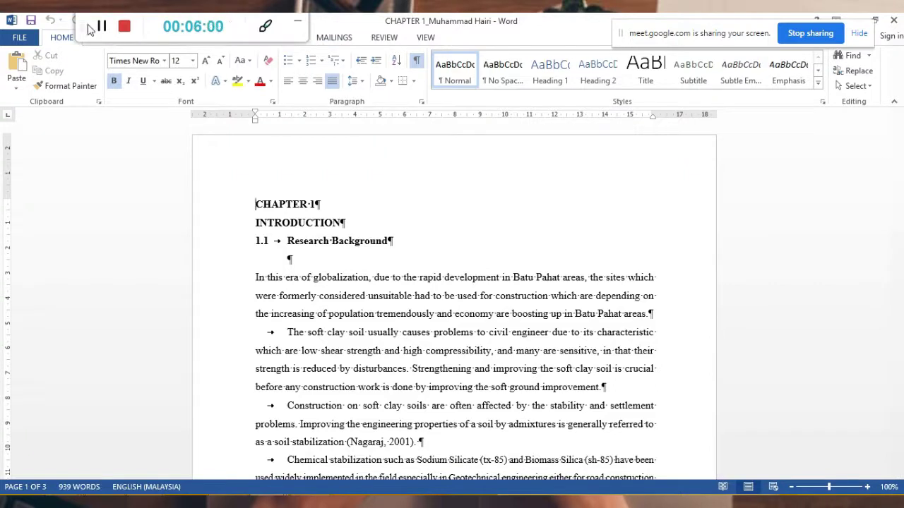
pyautogui.moveTo(80, 25); pyautogui.dragTo(388, 502)
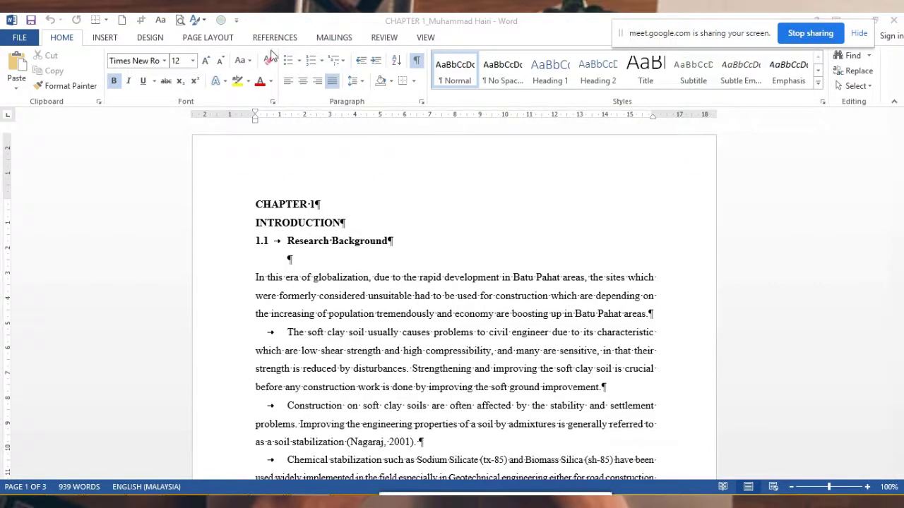
pyautogui.scroll(-4, 416, 236)
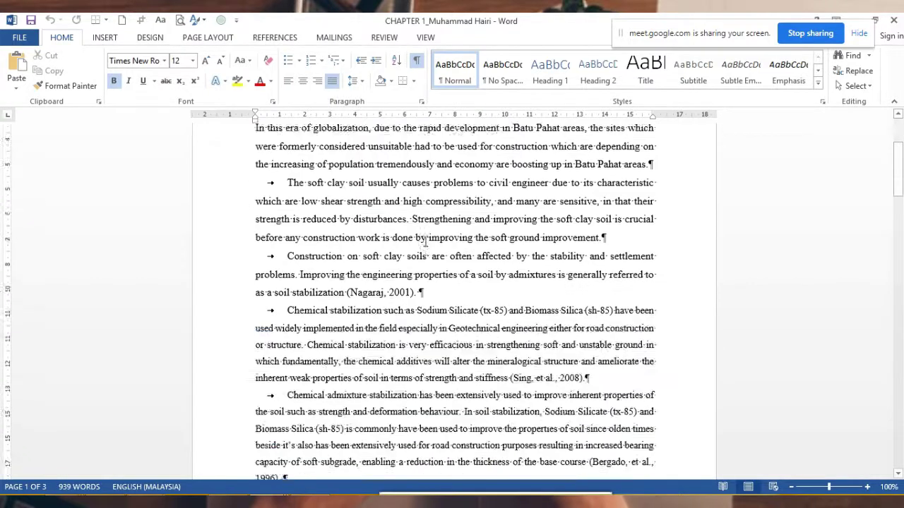
pyautogui.scroll(4, 424, 238)
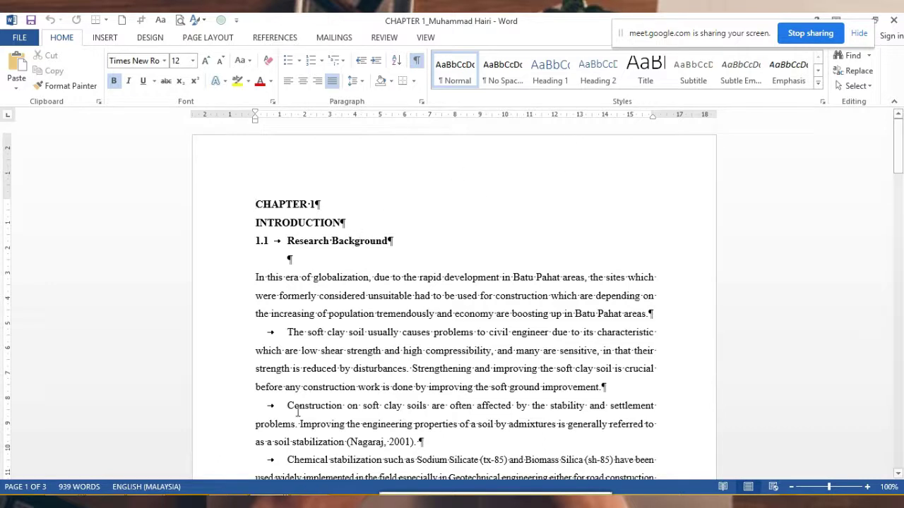
pyautogui.moveTo(301, 503)
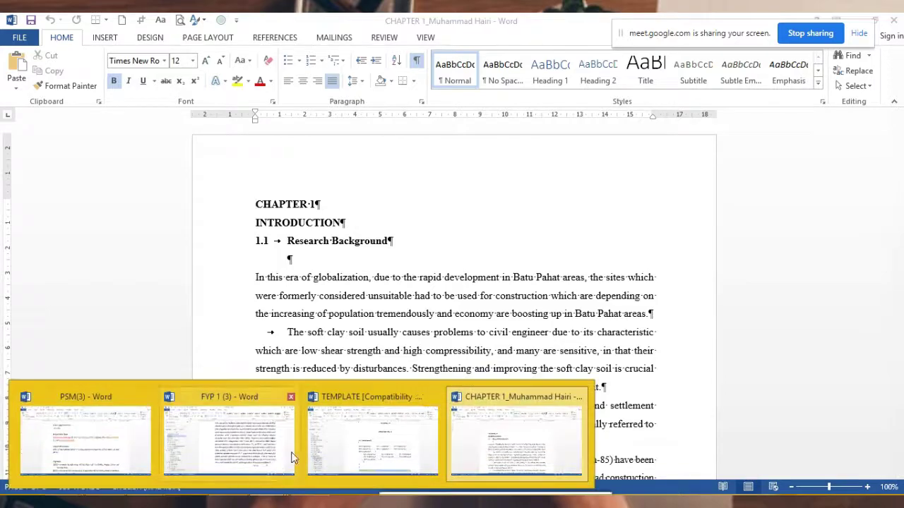
pyautogui.moveTo(366, 439)
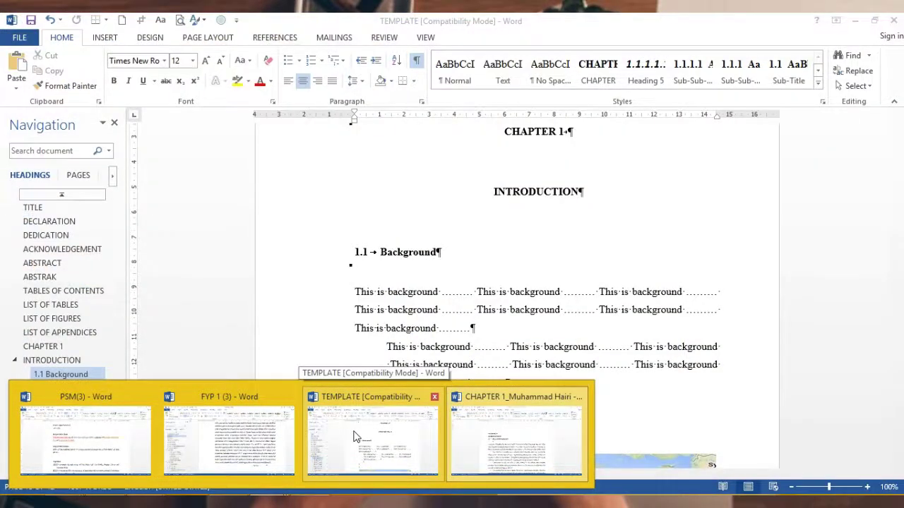
# Bring the TEMPLATE document forward and jump to its CHAPTER 1 and INTRODUCTION headings
pyautogui.click(356, 438)
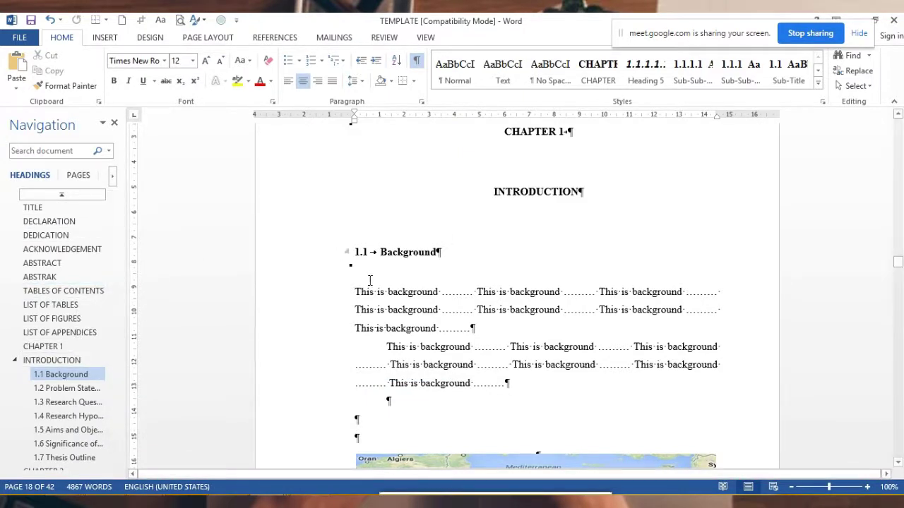
pyautogui.click(45, 346)
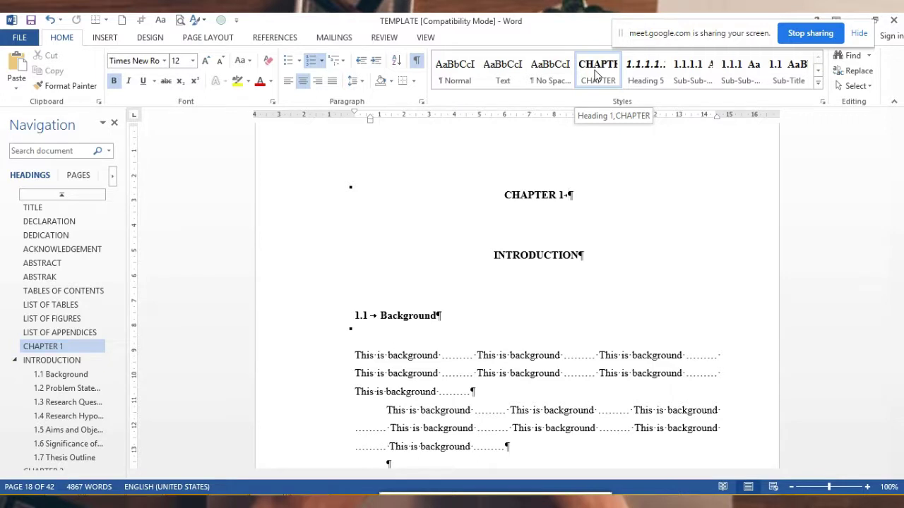
pyautogui.click(60, 361)
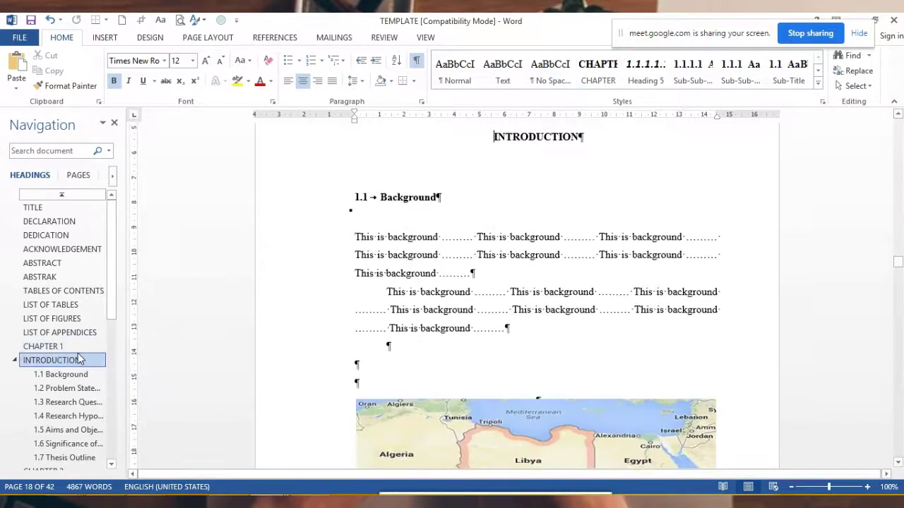
pyautogui.click(818, 83)
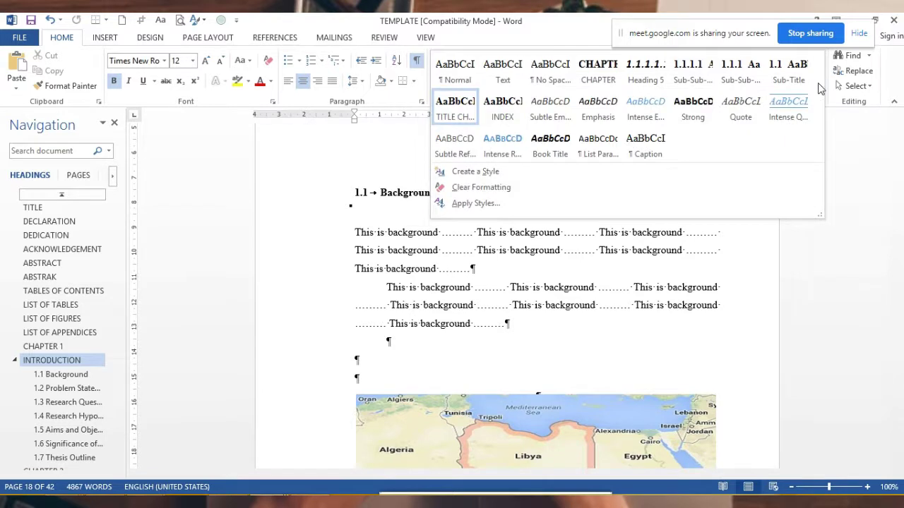
pyautogui.click(315, 173)
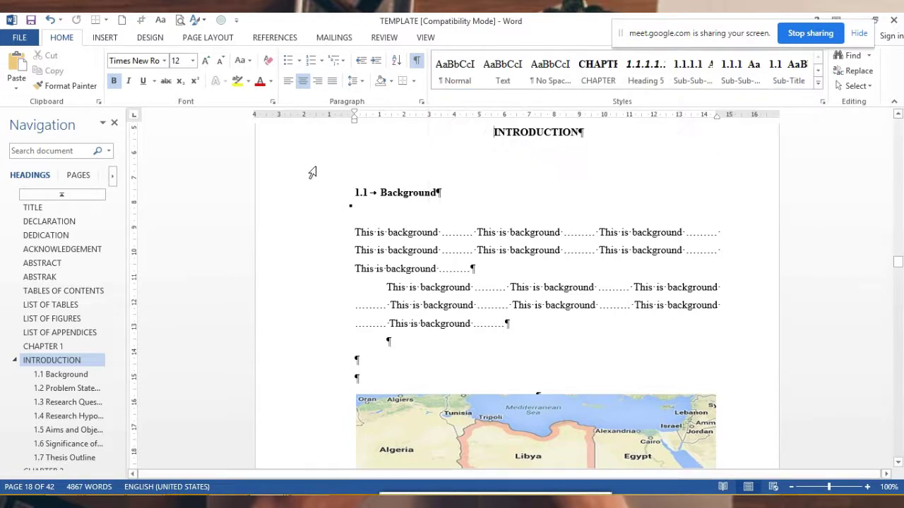
pyautogui.moveTo(648, 37); pyautogui.dragTo(589, 31)
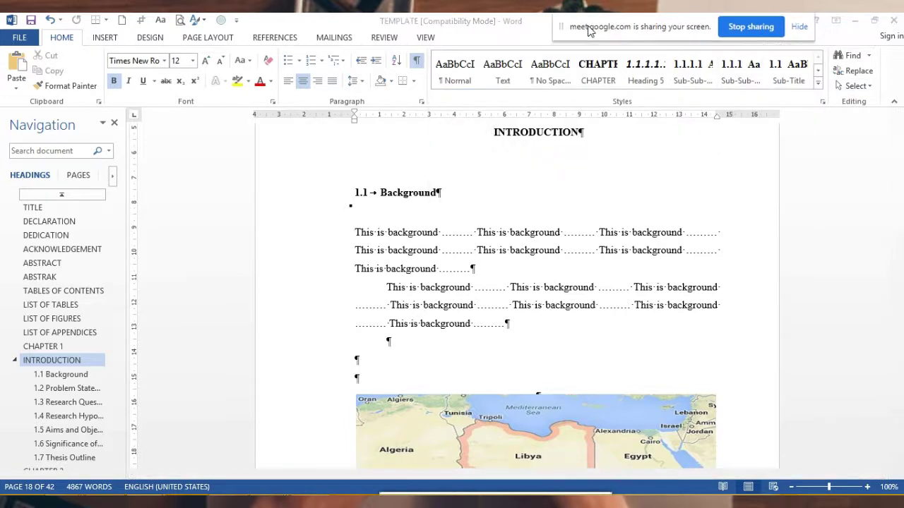
# In the Chapter 1 draft, hide formatting marks and apply Heading 1 to CHAPTER 1
pyautogui.moveTo(299, 498)
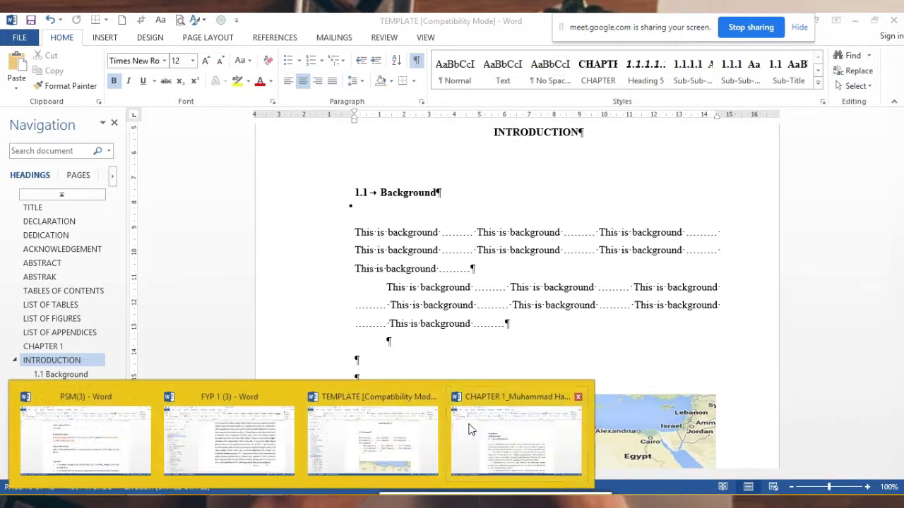
pyautogui.click(507, 433)
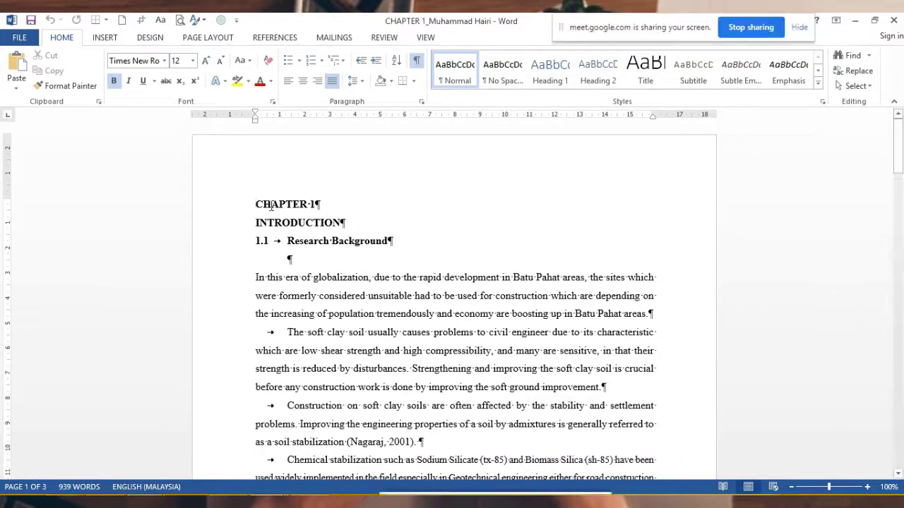
pyautogui.moveTo(257, 203); pyautogui.dragTo(318, 205)
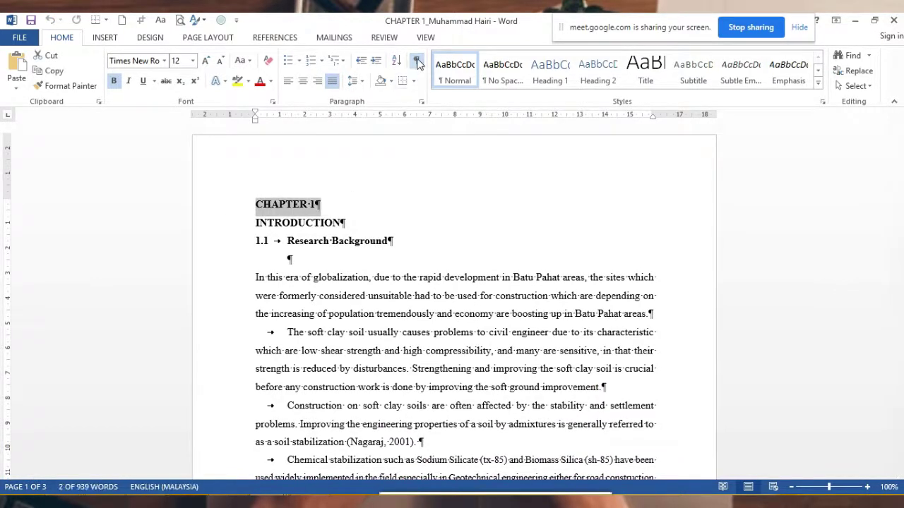
pyautogui.click(417, 60)
pyautogui.click(320, 204)
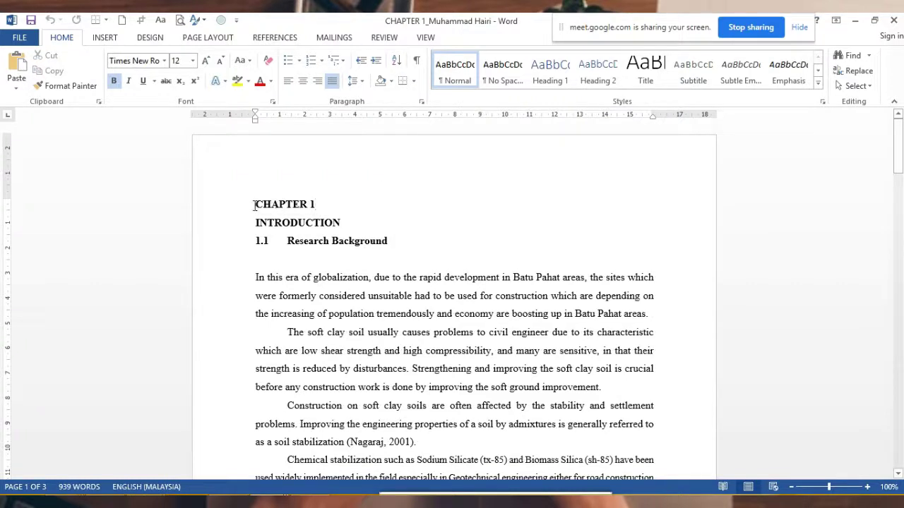
pyautogui.moveTo(254, 204); pyautogui.dragTo(316, 212)
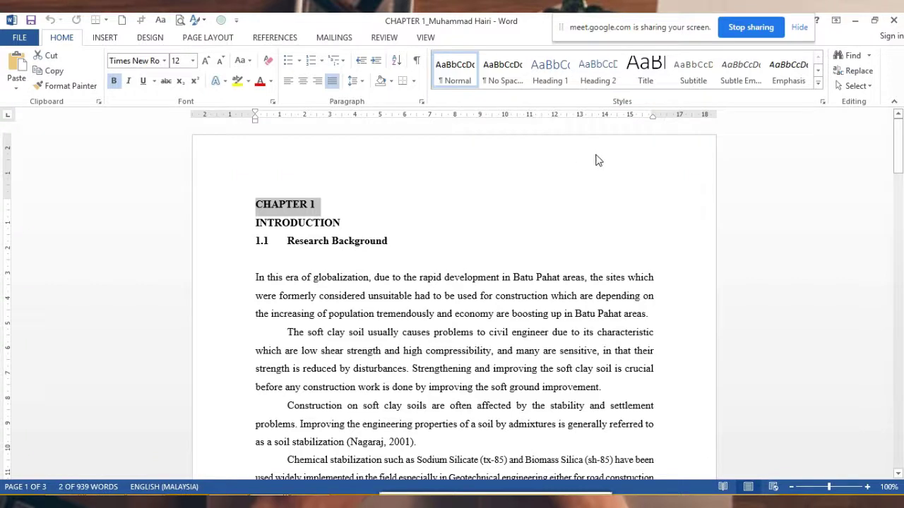
pyautogui.click(553, 77)
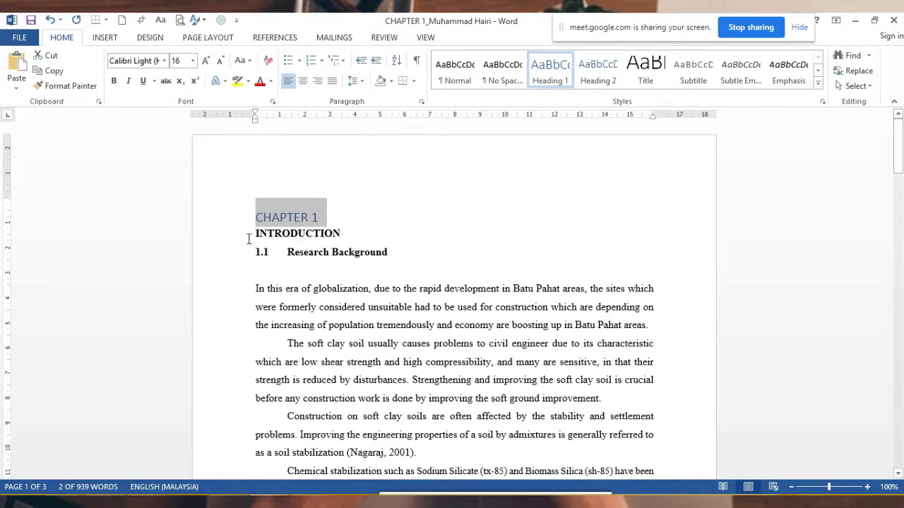
# Apply the Heading 2 style to the INTRODUCTION line only
pyautogui.moveTo(254, 235); pyautogui.dragTo(388, 253)
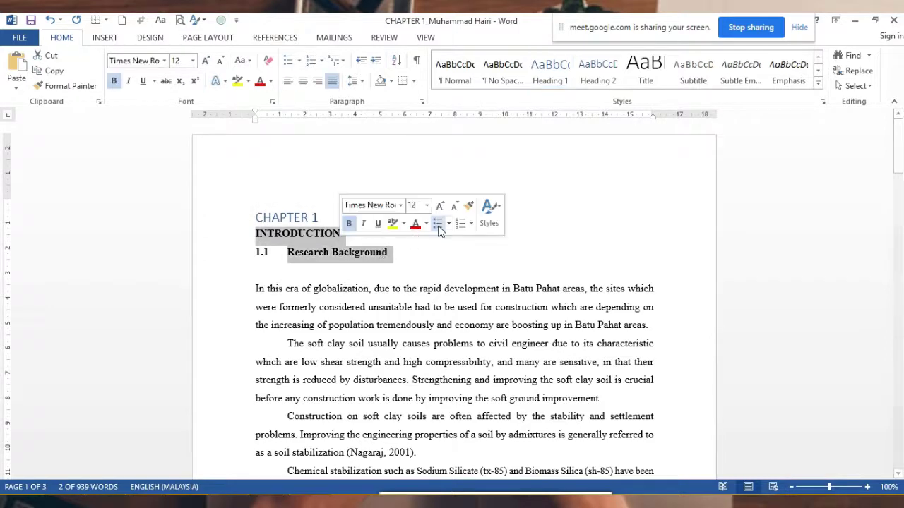
pyautogui.click(597, 80)
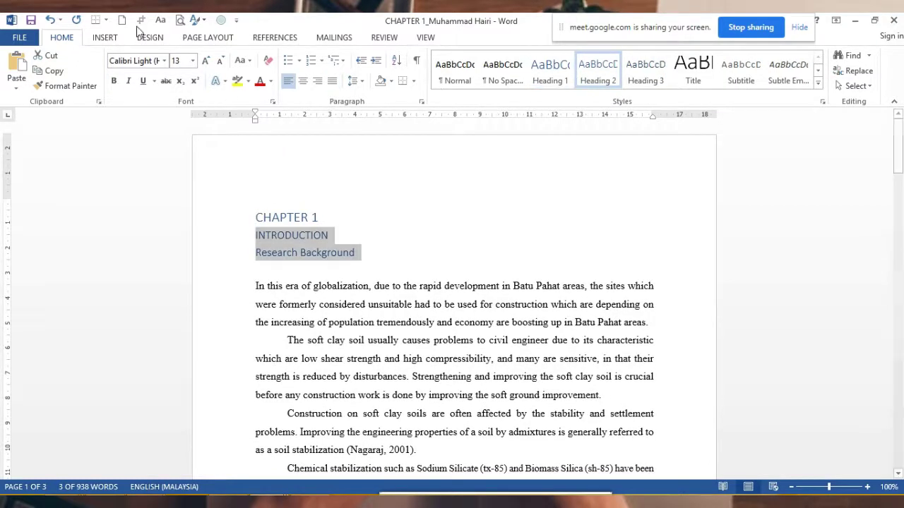
pyautogui.click(51, 24)
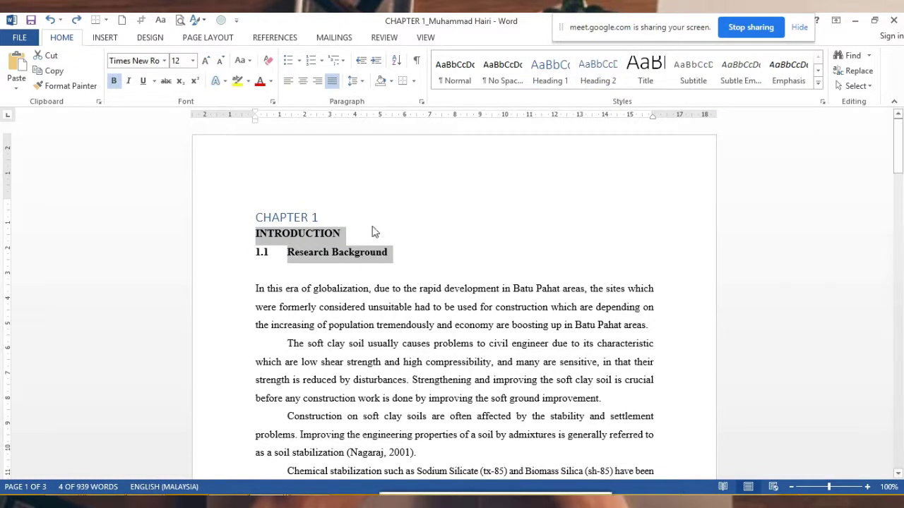
pyautogui.click(343, 232)
pyautogui.moveTo(344, 232); pyautogui.dragTo(257, 238)
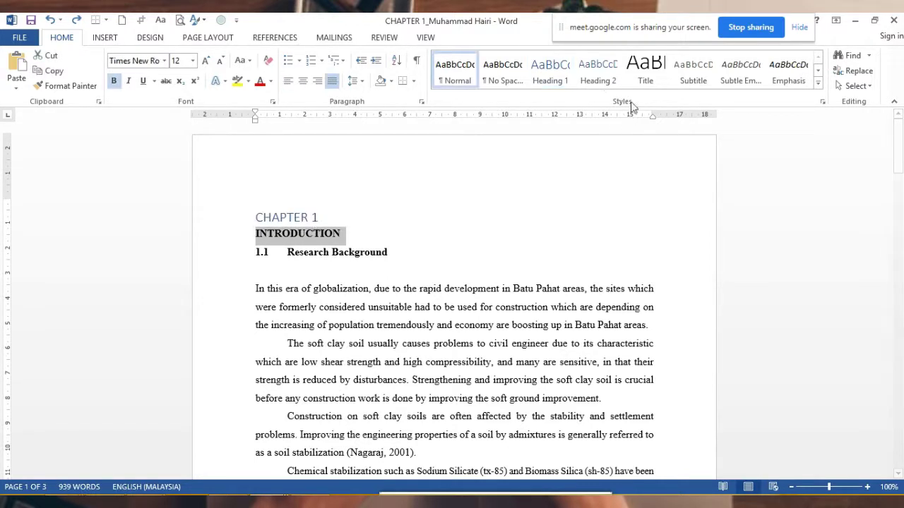
pyautogui.click(599, 79)
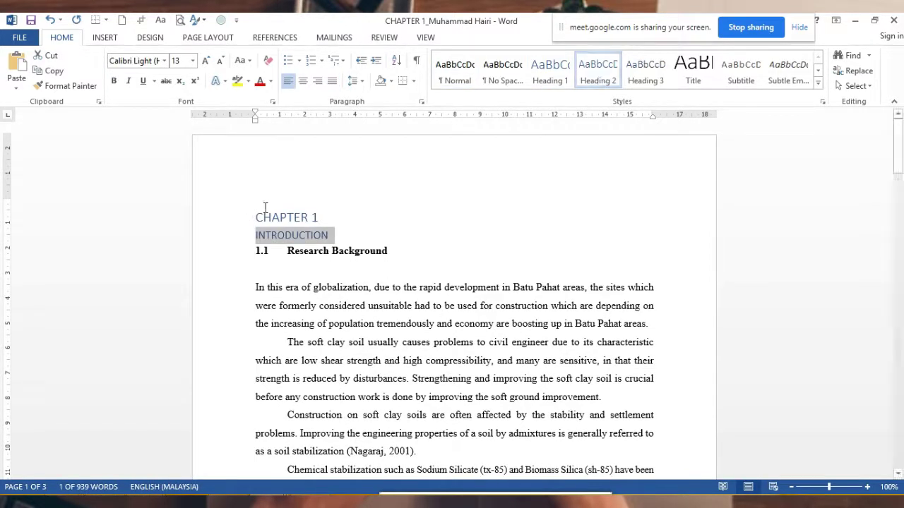
pyautogui.click(260, 223)
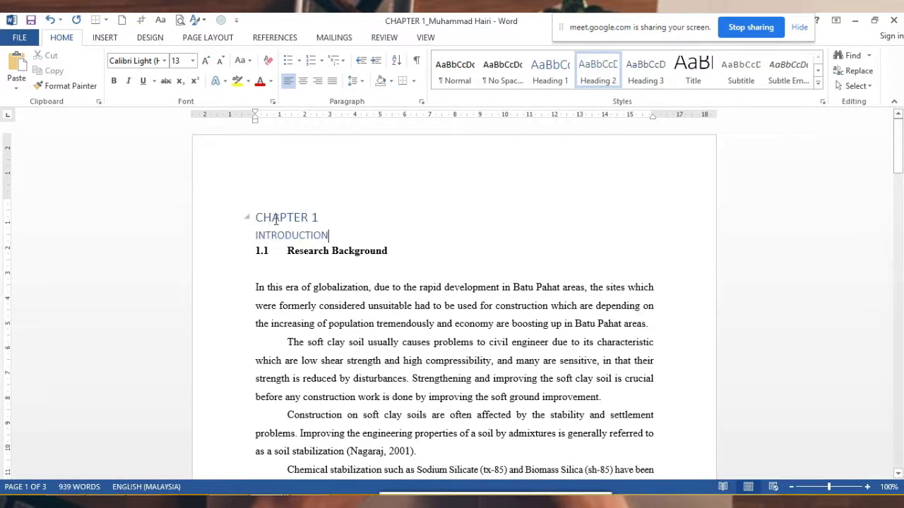
# Try Heading 1 on INTRODUCTION, undo it, and move into the CHAPTER 1 heading
pyautogui.click(548, 72)
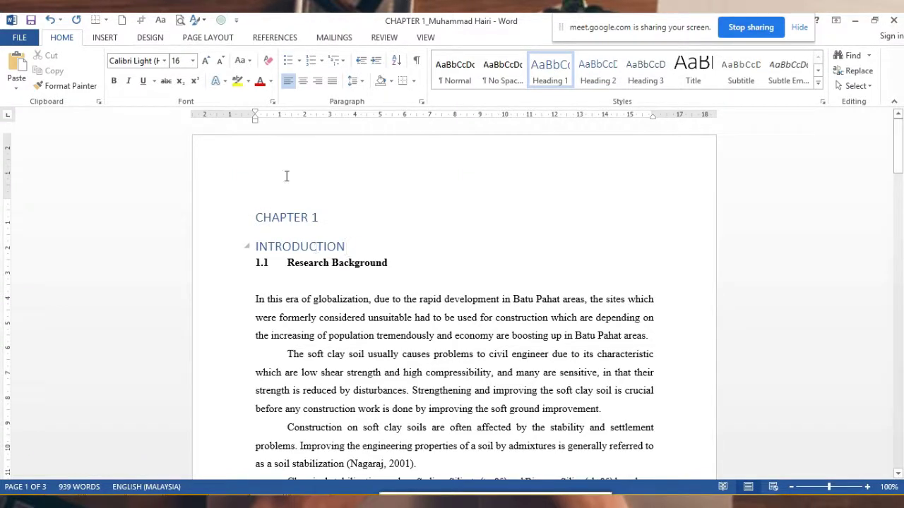
pyautogui.click(50, 19)
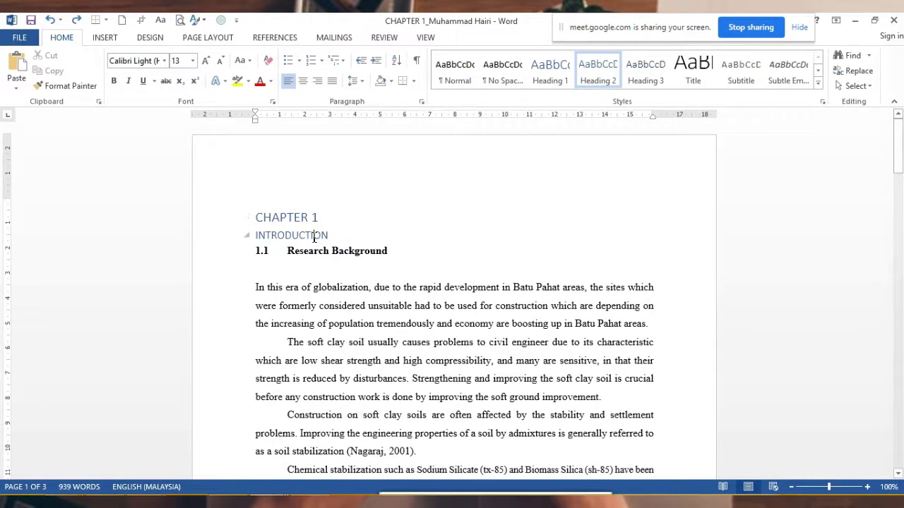
pyautogui.click(280, 218)
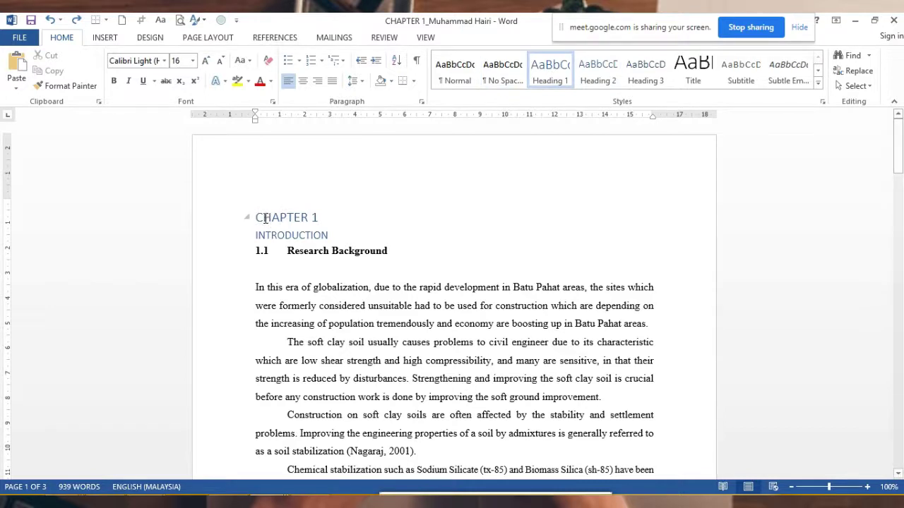
# Open the Heading 1 style for modification and rename it 'Chapter'
pyautogui.rightClick(545, 72)
pyautogui.click(578, 92)
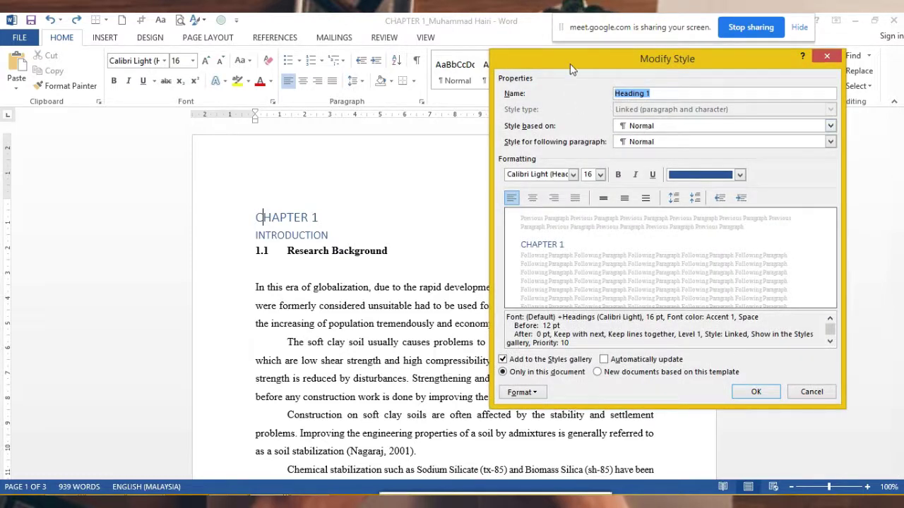
pyautogui.moveTo(570, 64)
pyautogui.mouseDown()
pyautogui.moveTo(574, 192)
pyautogui.moveTo(553, 92)
pyautogui.moveTo(580, 84)
pyautogui.mouseUp()
pyautogui.click(667, 112)
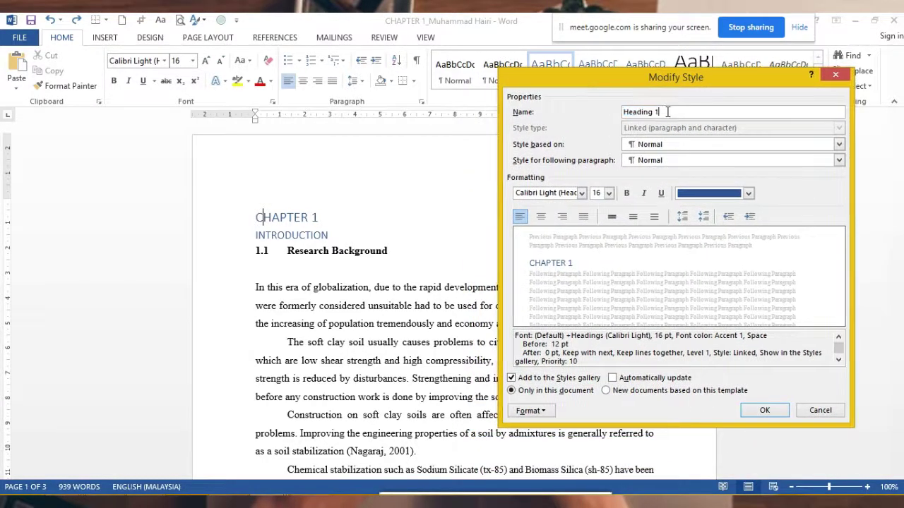
pyautogui.moveTo(675, 111); pyautogui.dragTo(512, 111)
pyautogui.write('Chap')
pyautogui.write('ter')
# Set the Chapter style font to Times New Roman, 12 pt, Automatic colour, bold
pyautogui.click(581, 193)
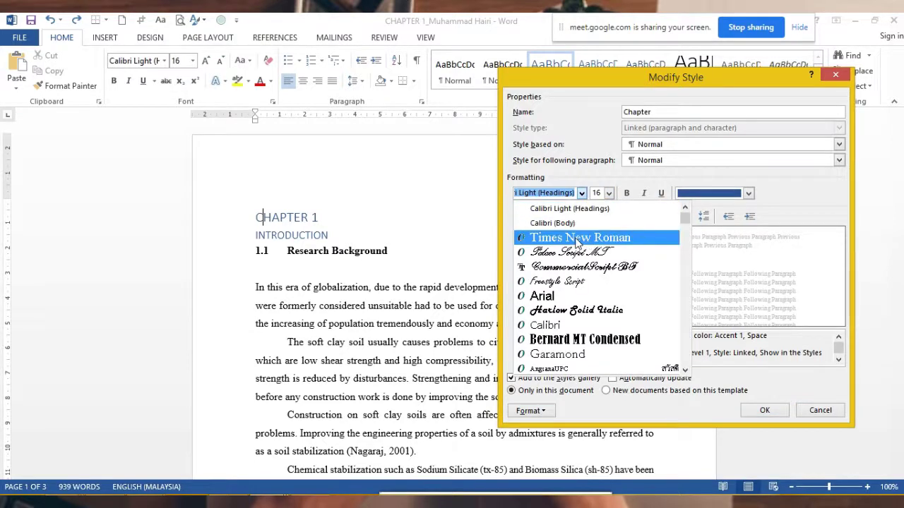
pyautogui.click(577, 238)
pyautogui.click(609, 192)
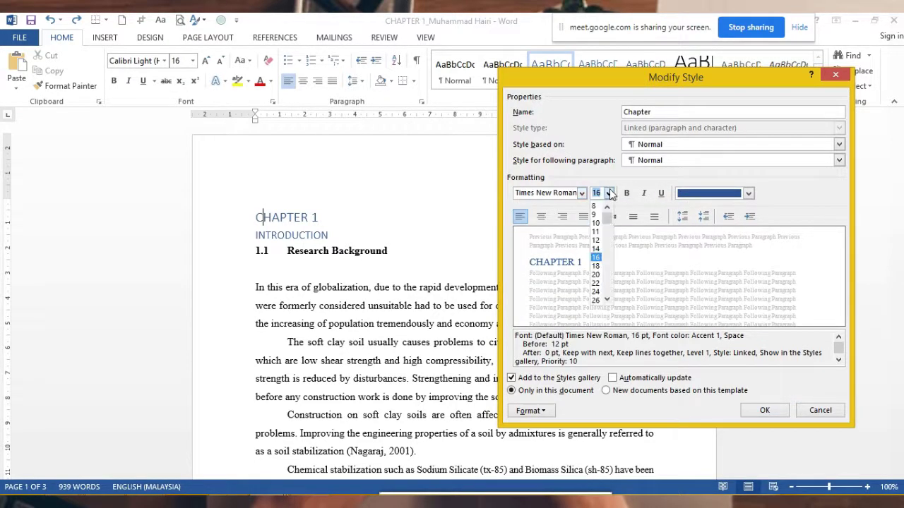
pyautogui.click(598, 240)
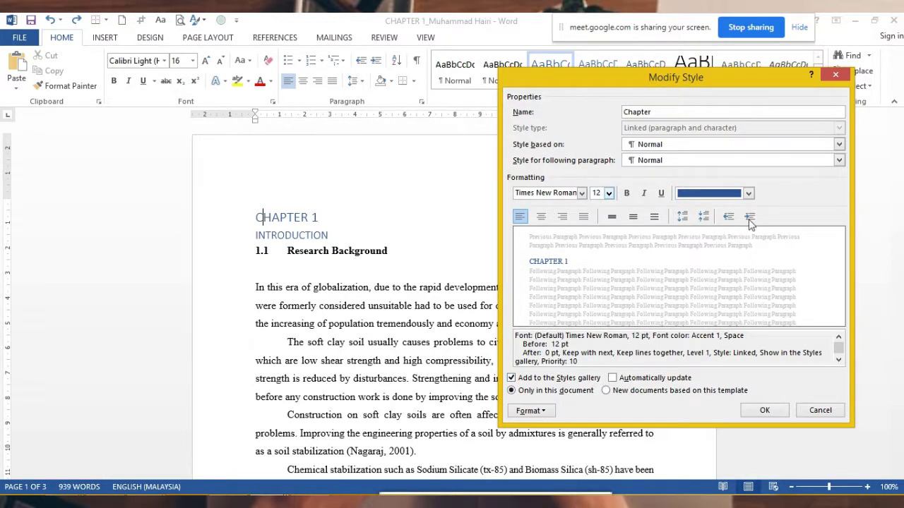
pyautogui.click(748, 193)
pyautogui.click(704, 209)
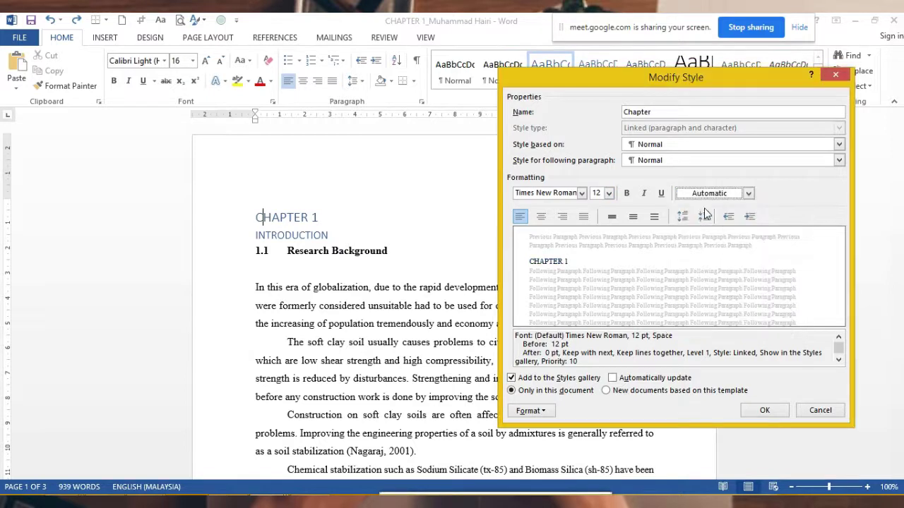
pyautogui.click(626, 193)
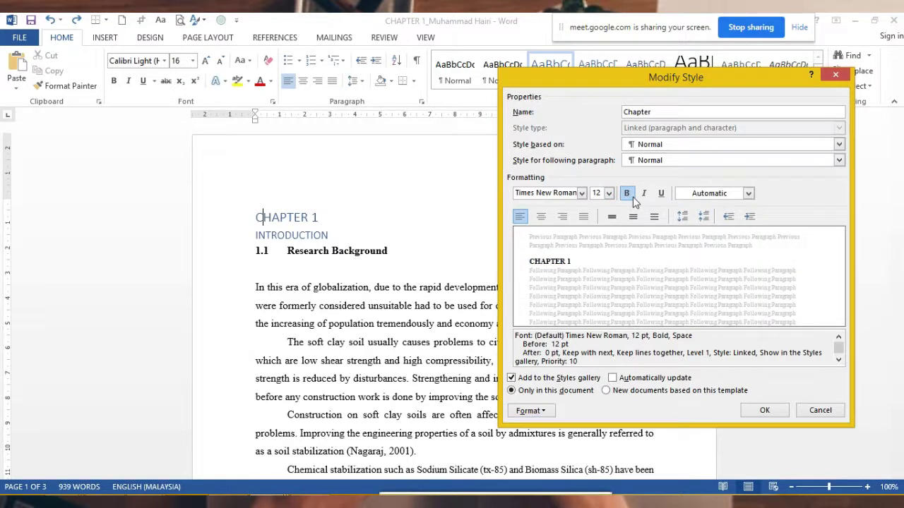
pyautogui.click(550, 415)
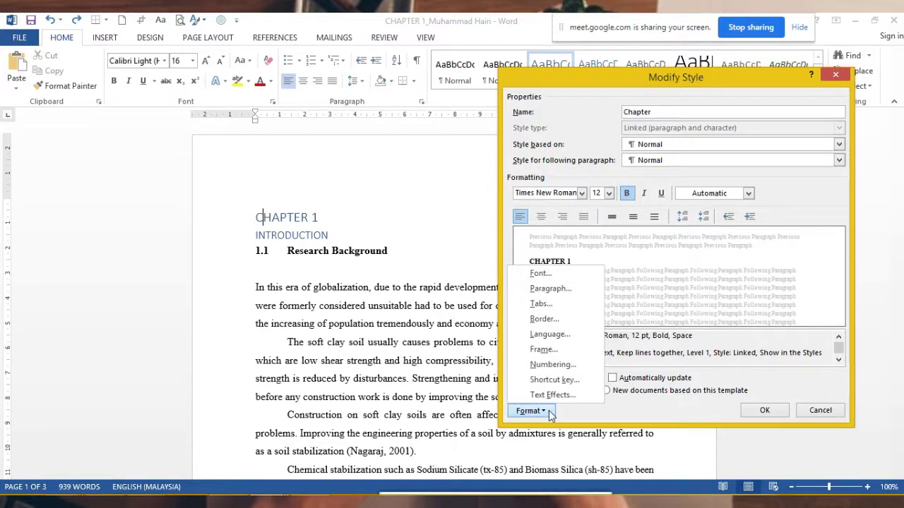
# Give the Chapter style 70.9 pt spacing before, 4 lines after and 1.5 line spacing
pyautogui.click(555, 287)
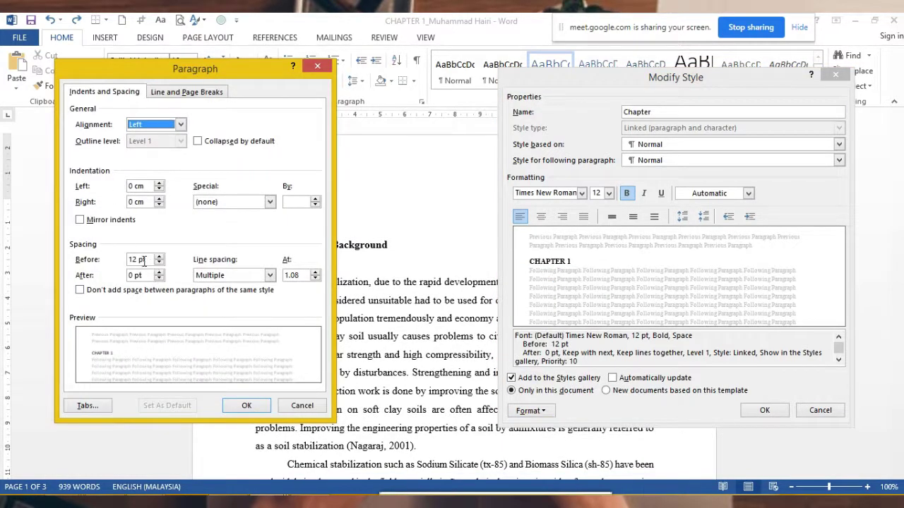
pyautogui.moveTo(135, 259); pyautogui.dragTo(120, 259)
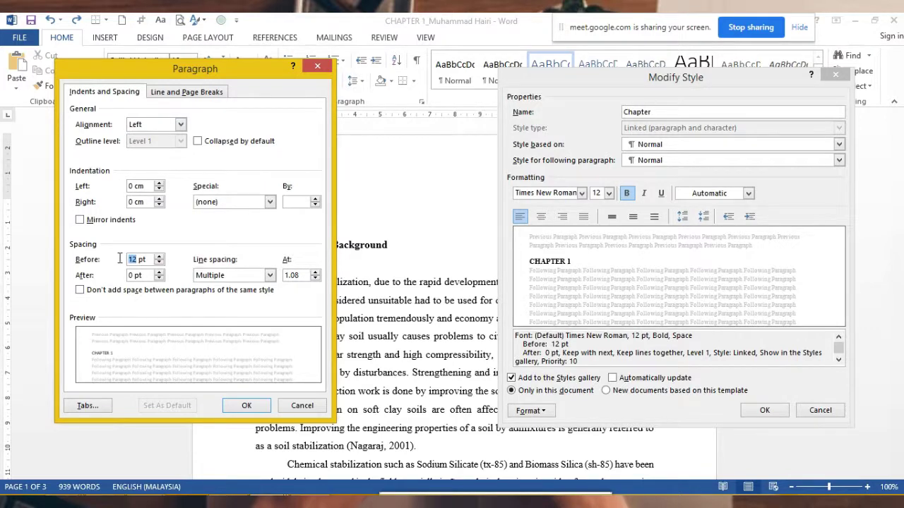
pyautogui.write('70.9')
pyautogui.moveTo(139, 275); pyautogui.dragTo(128, 275)
pyautogui.write('4line')
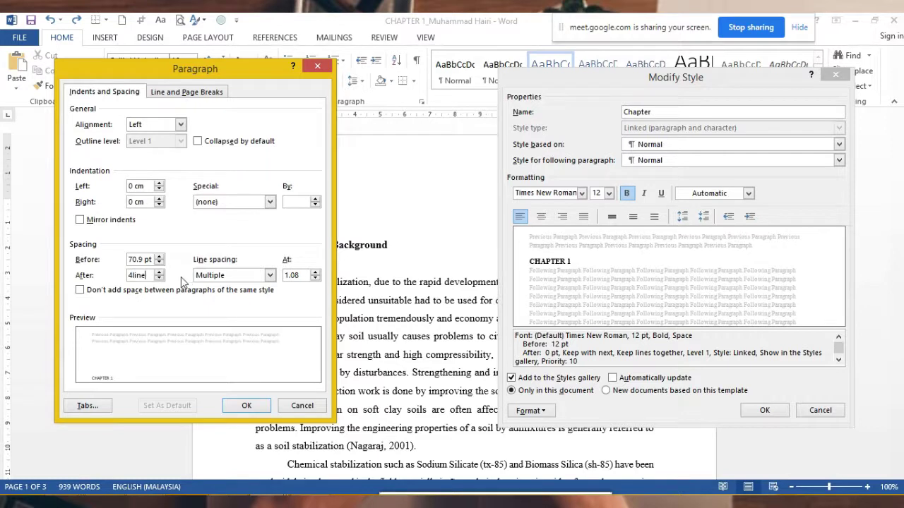
pyautogui.click(270, 276)
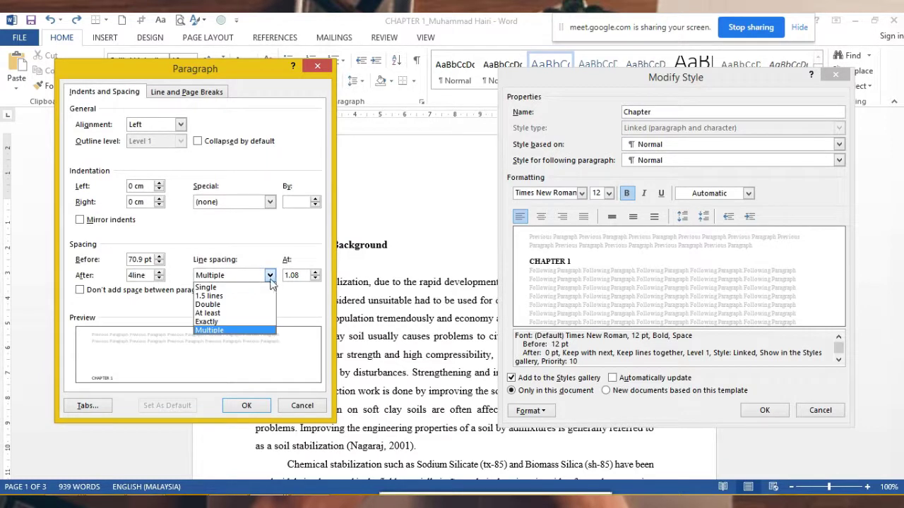
pyautogui.click(245, 296)
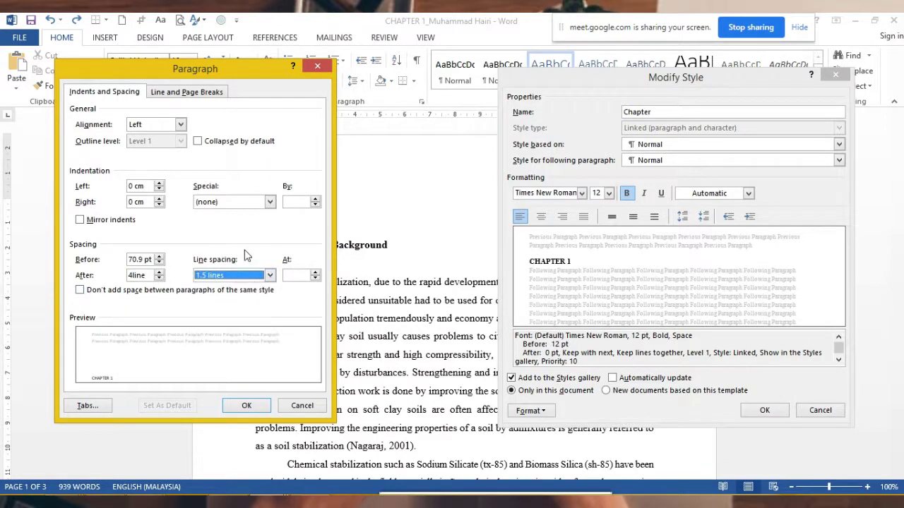
pyautogui.click(183, 92)
pyautogui.click(112, 93)
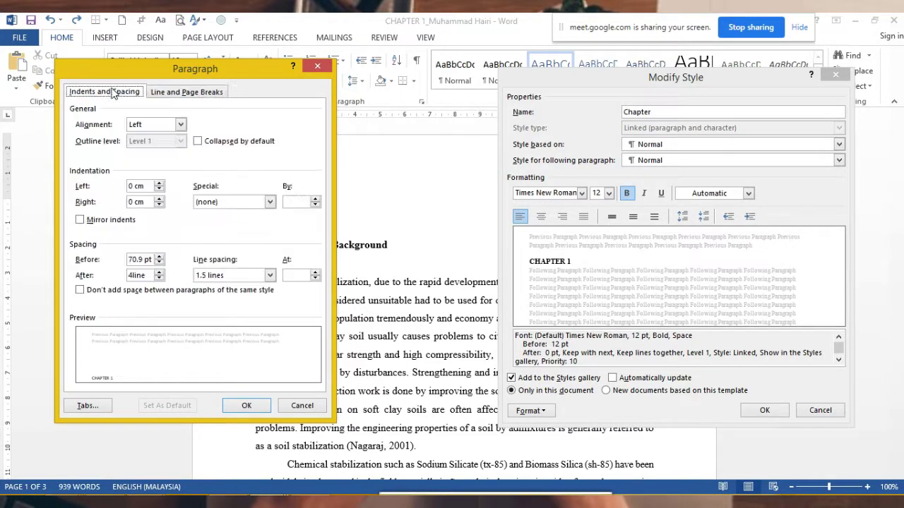
pyautogui.click(247, 406)
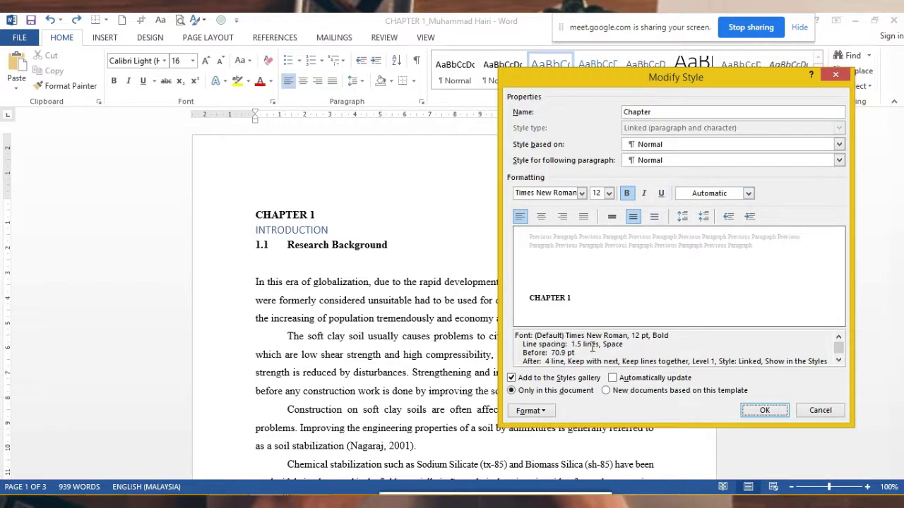
# Centre the Chapter style, turn on All caps, and save the style
pyautogui.click(552, 413)
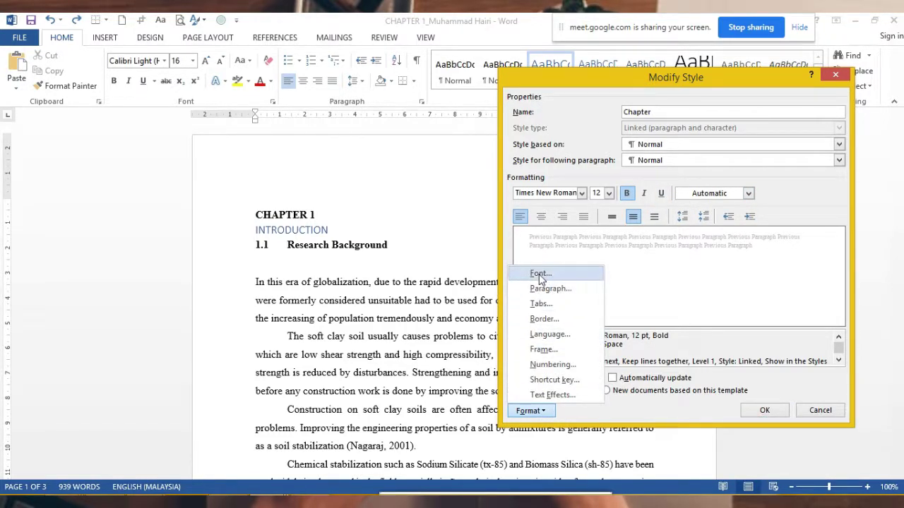
pyautogui.click(699, 265)
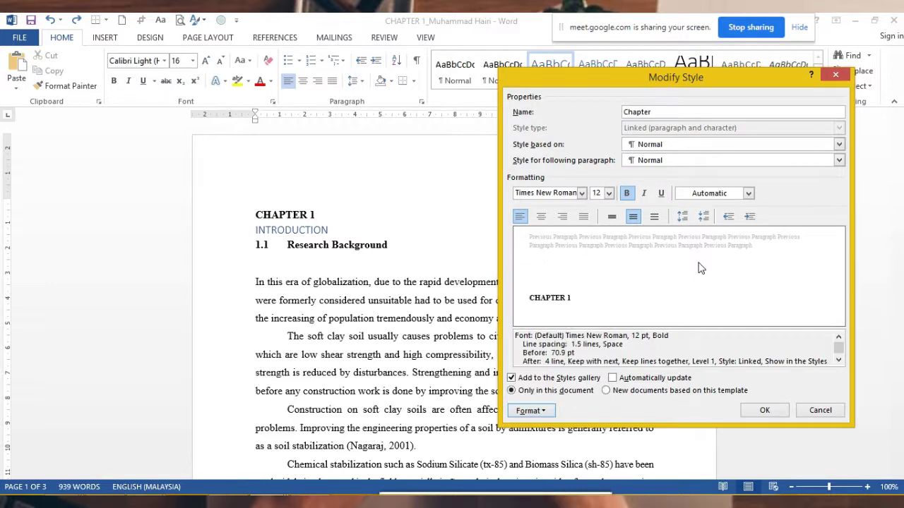
pyautogui.click(541, 217)
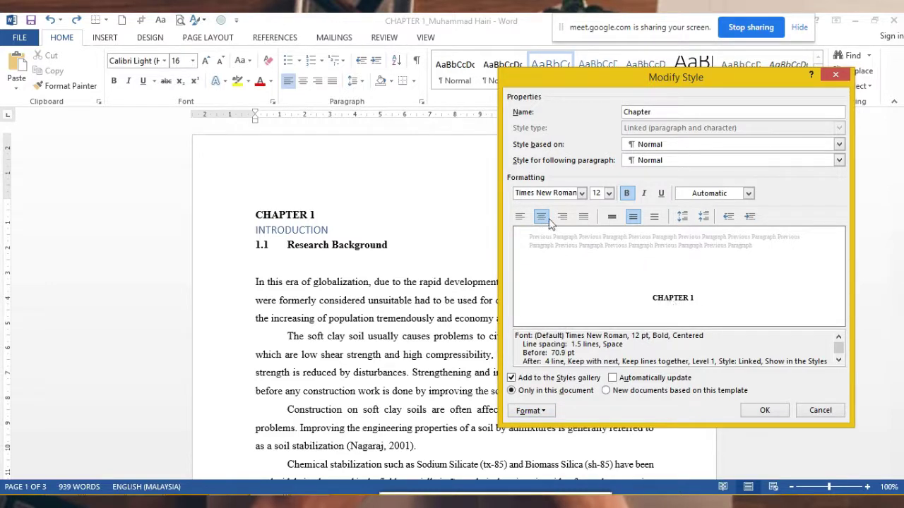
pyautogui.click(531, 411)
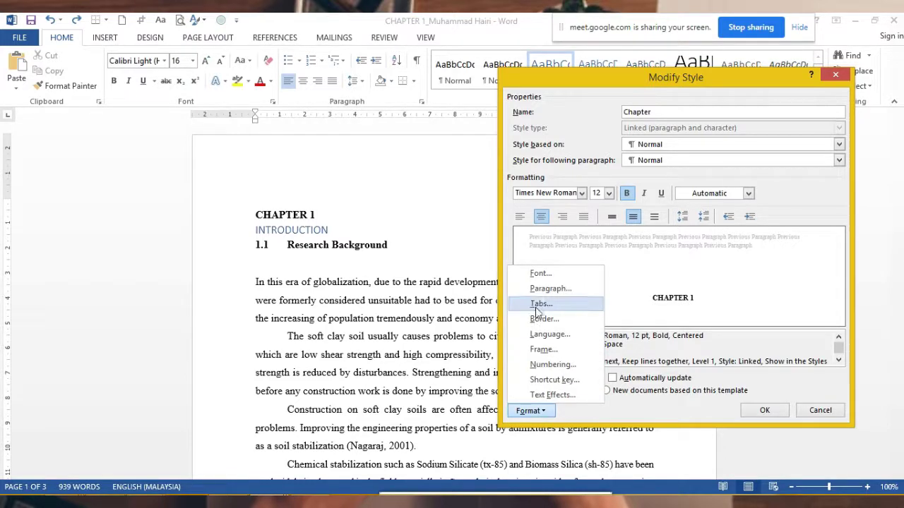
pyautogui.click(539, 274)
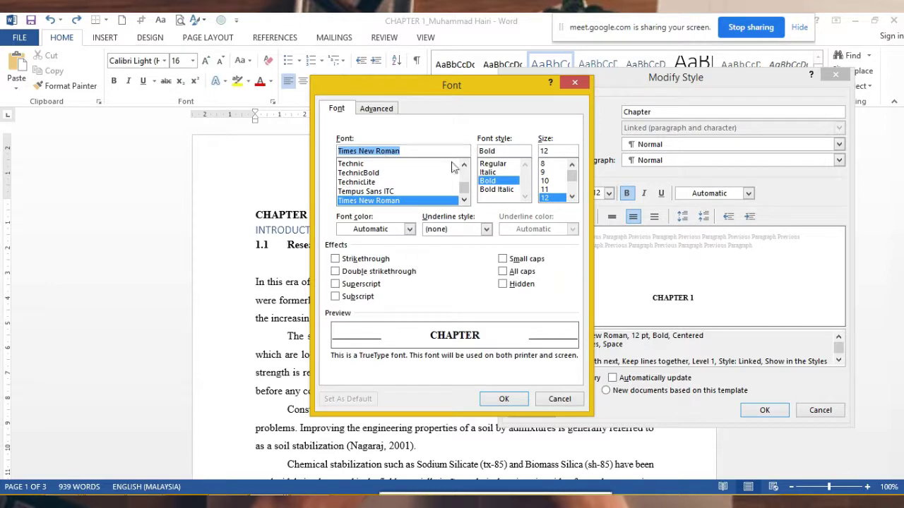
pyautogui.click(502, 272)
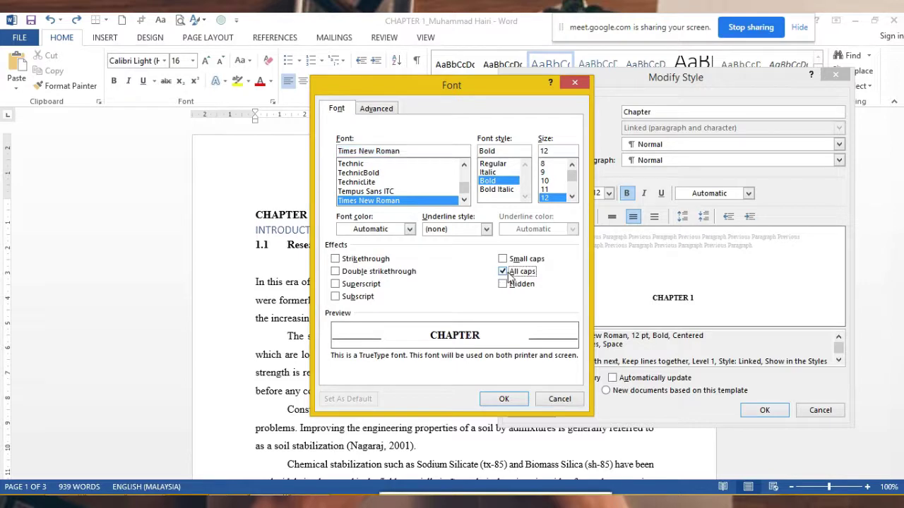
pyautogui.click(505, 400)
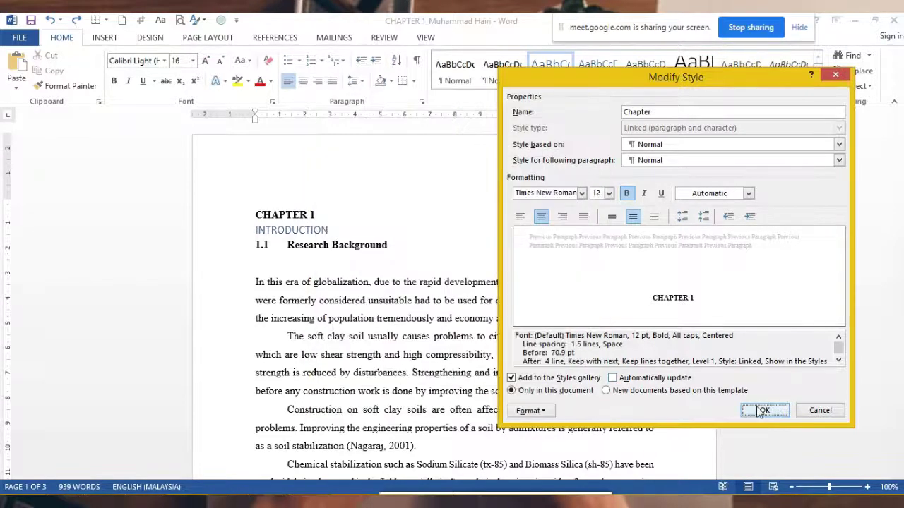
pyautogui.click(764, 410)
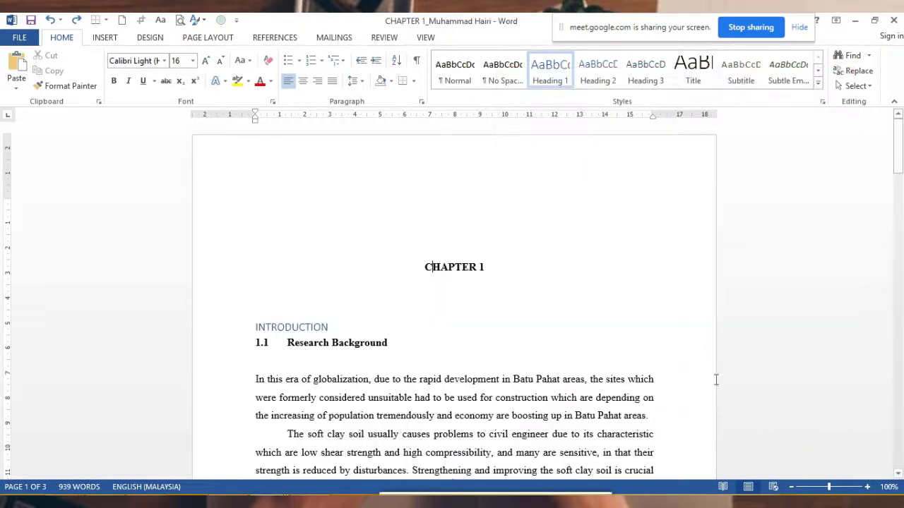
# Check the CHAPTER 1 heading, then select the INTRODUCTION heading text
pyautogui.tripleClick(483, 274)
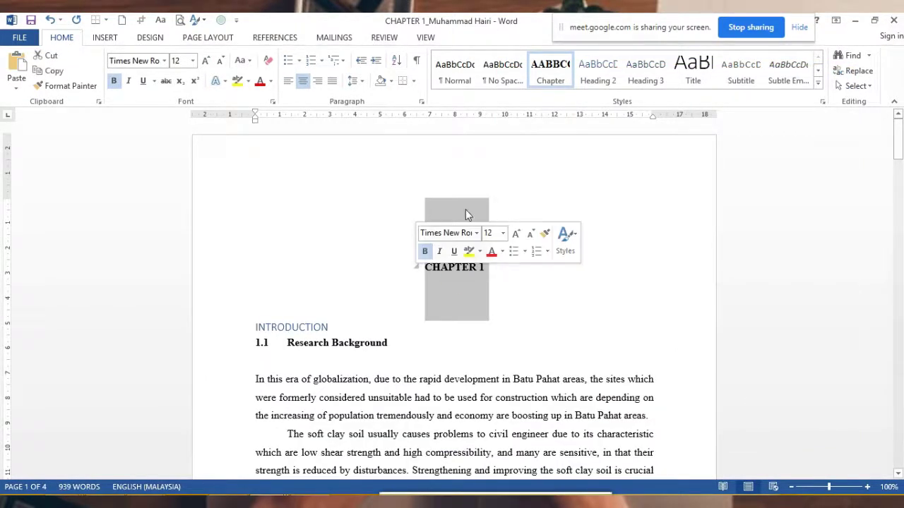
pyautogui.click(422, 316)
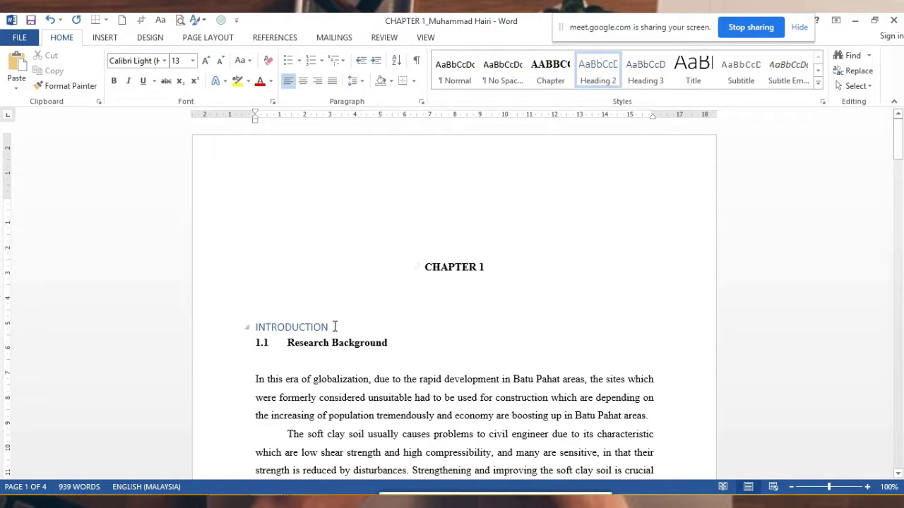
pyautogui.moveTo(334, 327); pyautogui.dragTo(257, 319)
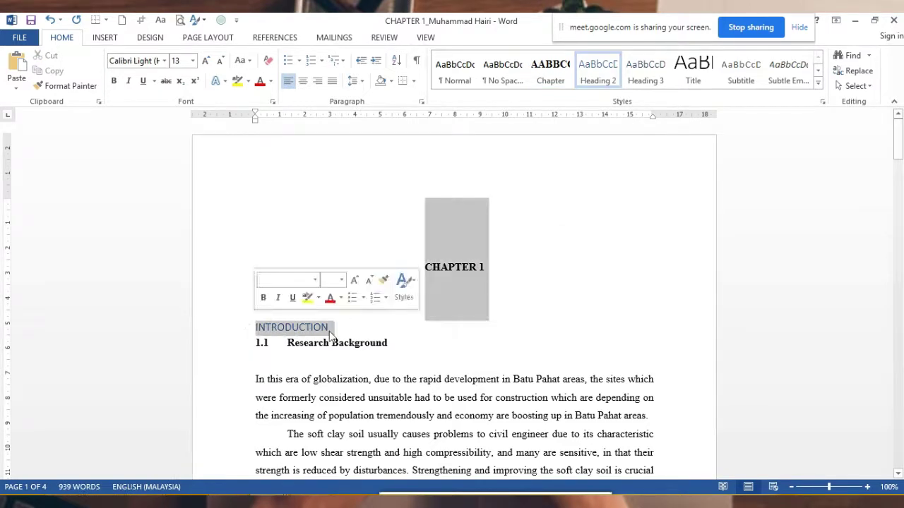
# Reselect INTRODUCTION and open the Heading 2 style definition for editing
pyautogui.moveTo(332, 329); pyautogui.dragTo(256, 327)
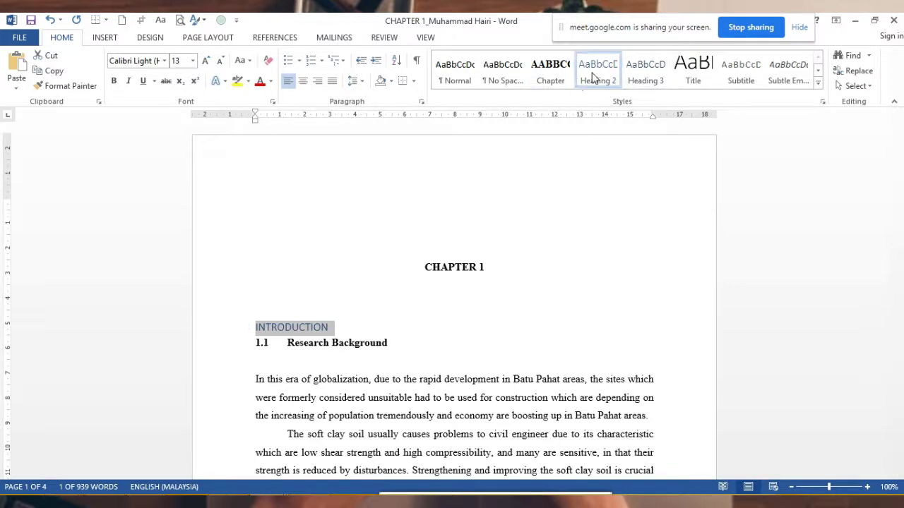
pyautogui.rightClick(593, 78)
pyautogui.click(604, 96)
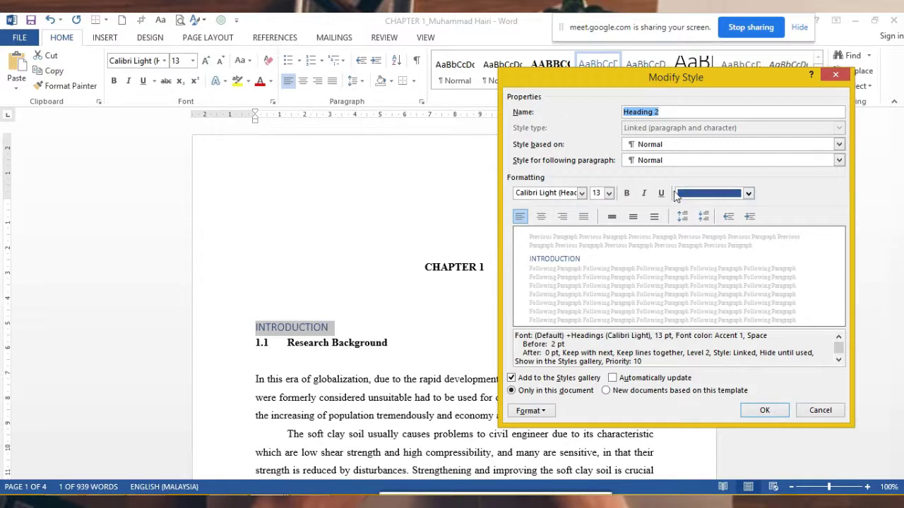
# Set Heading 2 to Times New Roman, 12 pt, Automatic colour, centred
pyautogui.click(582, 193)
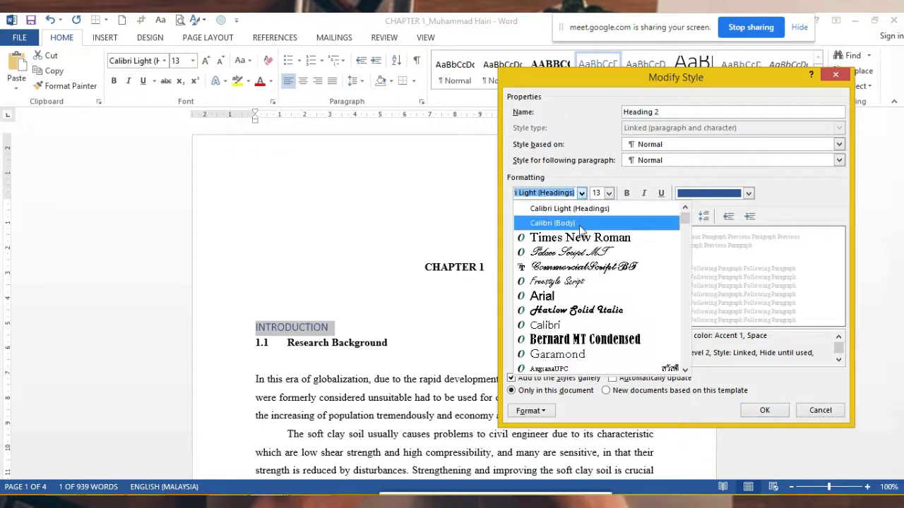
pyautogui.click(559, 242)
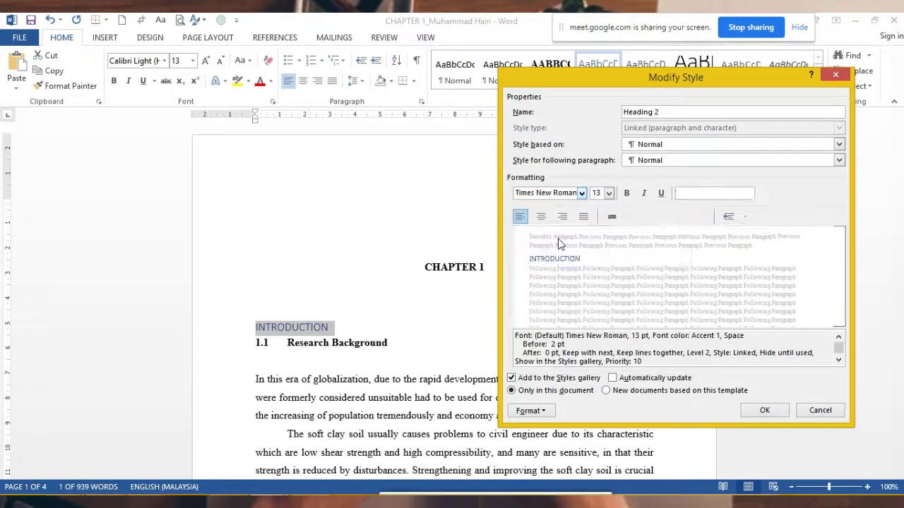
pyautogui.click(609, 193)
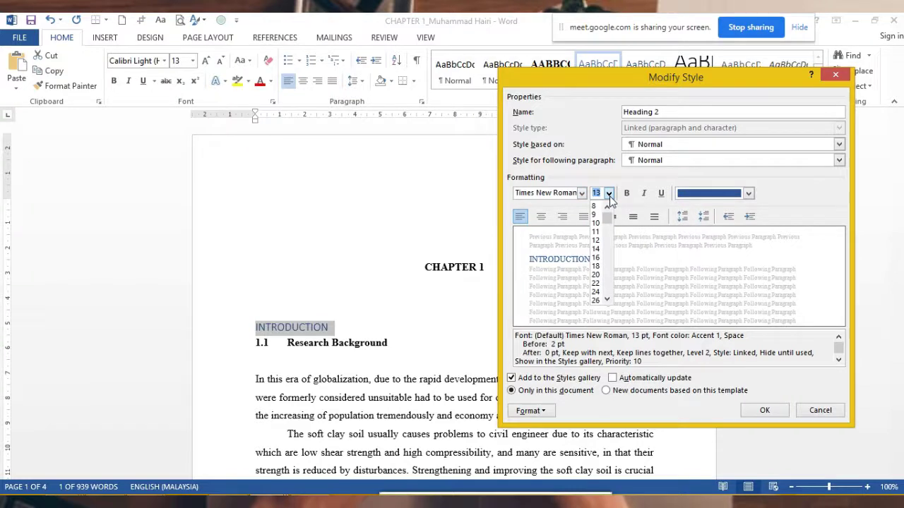
pyautogui.click(596, 240)
pyautogui.click(749, 193)
pyautogui.click(715, 209)
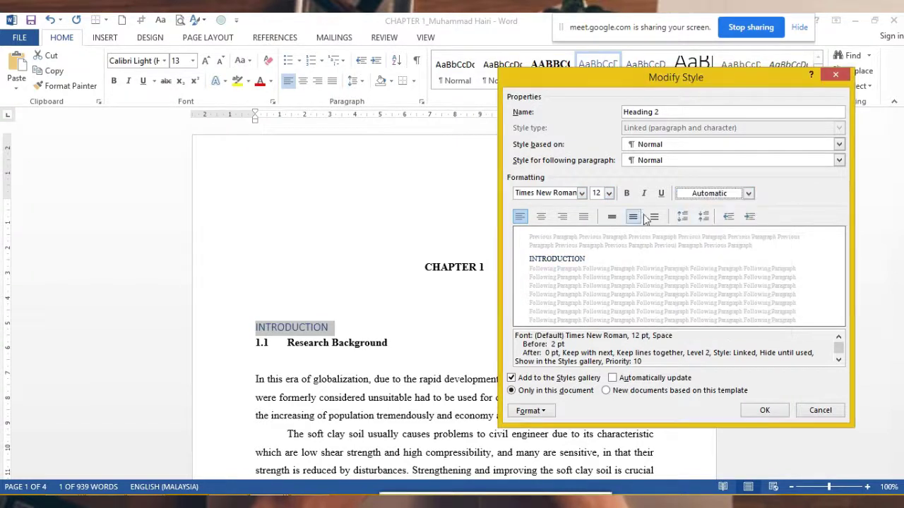
pyautogui.click(541, 216)
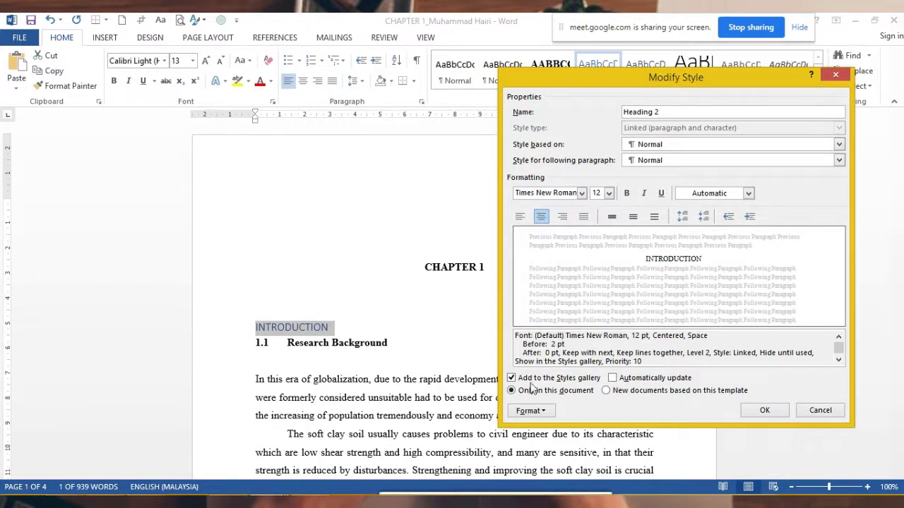
pyautogui.click(550, 412)
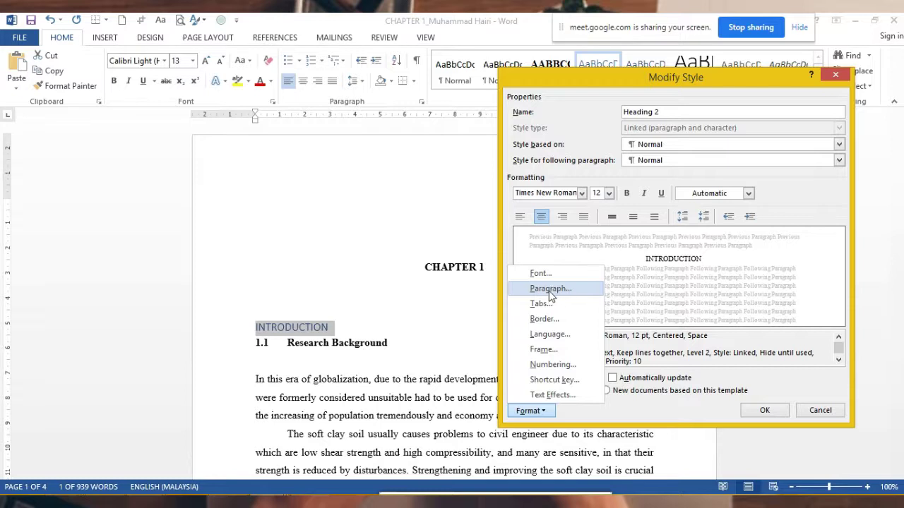
# Give Heading 2 0 pt before, 4 lines after, 1.5 line spacing, and bold text
pyautogui.click(550, 289)
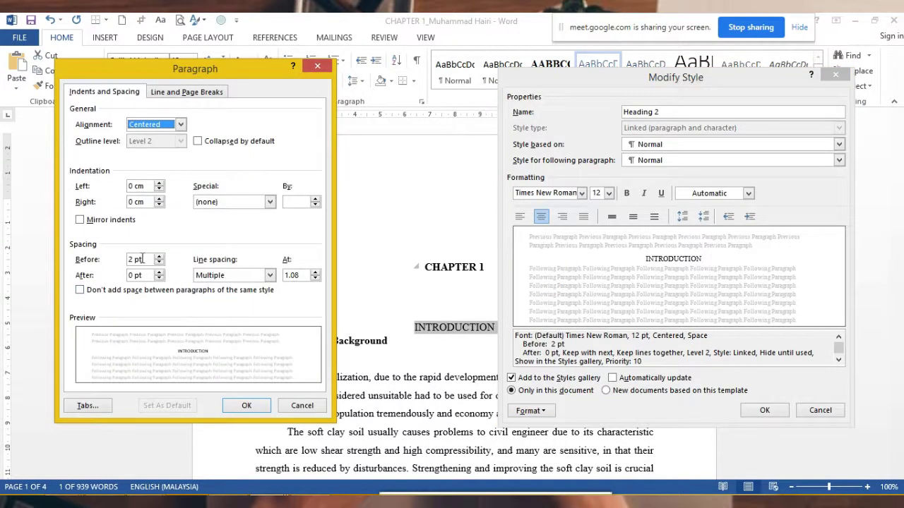
pyautogui.click(159, 262)
pyautogui.click(159, 263)
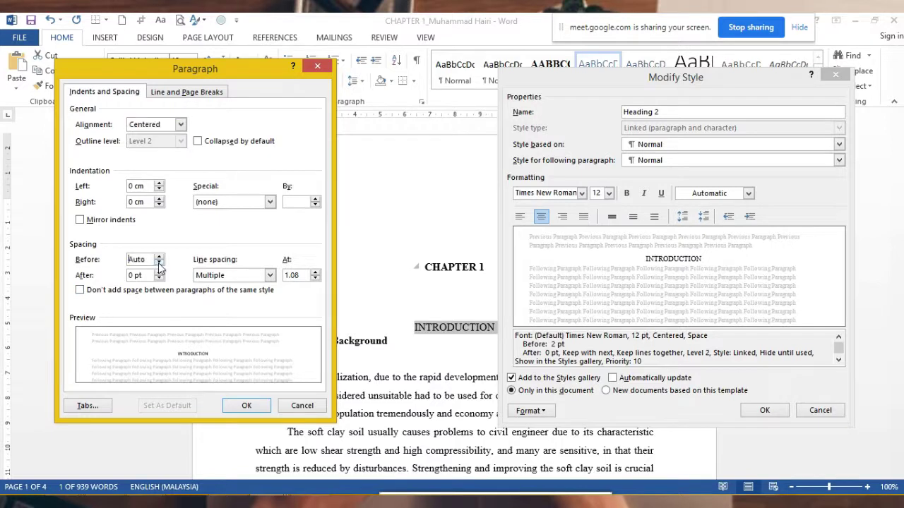
pyautogui.click(159, 256)
pyautogui.moveTo(145, 276); pyautogui.dragTo(111, 275)
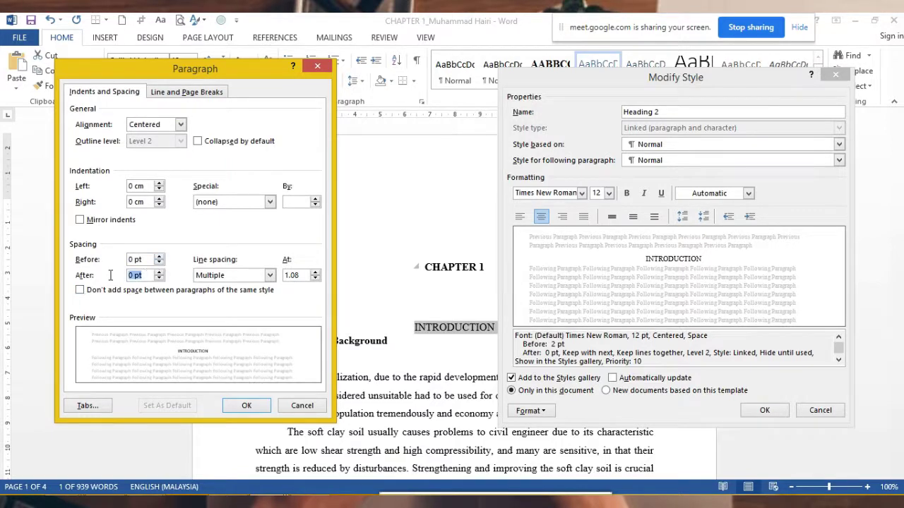
pyautogui.write('4line')
pyautogui.click(240, 275)
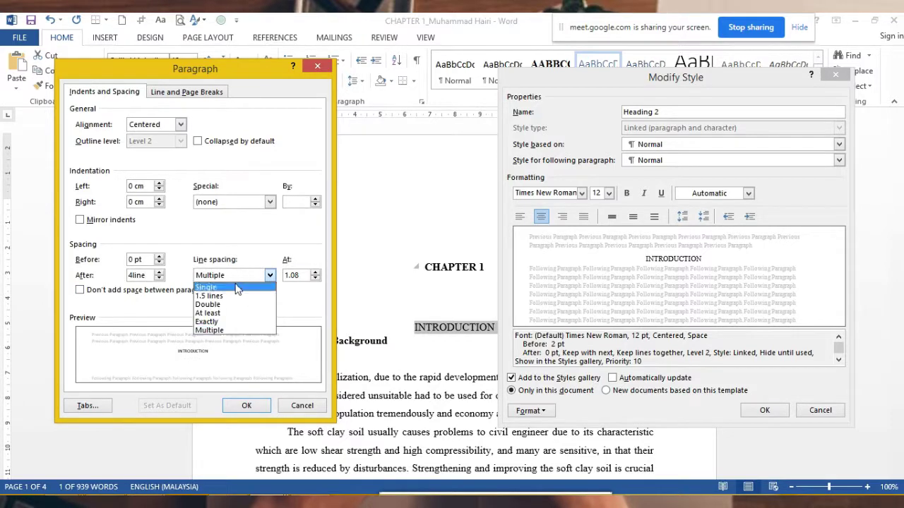
pyautogui.click(235, 298)
pyautogui.click(246, 405)
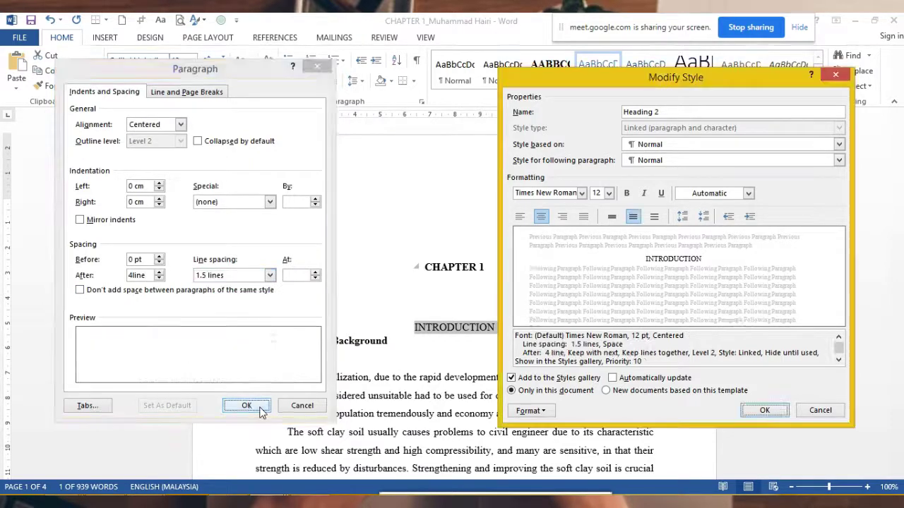
pyautogui.click(625, 193)
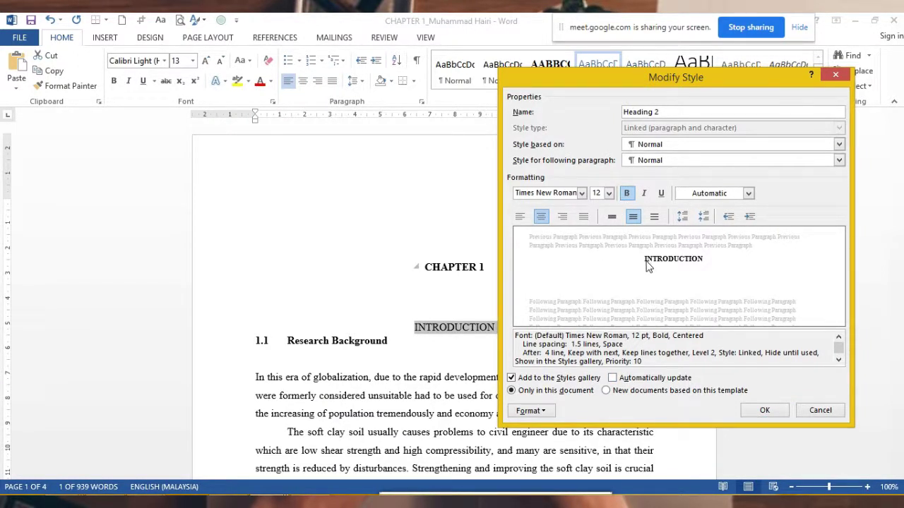
pyautogui.click(303, 502)
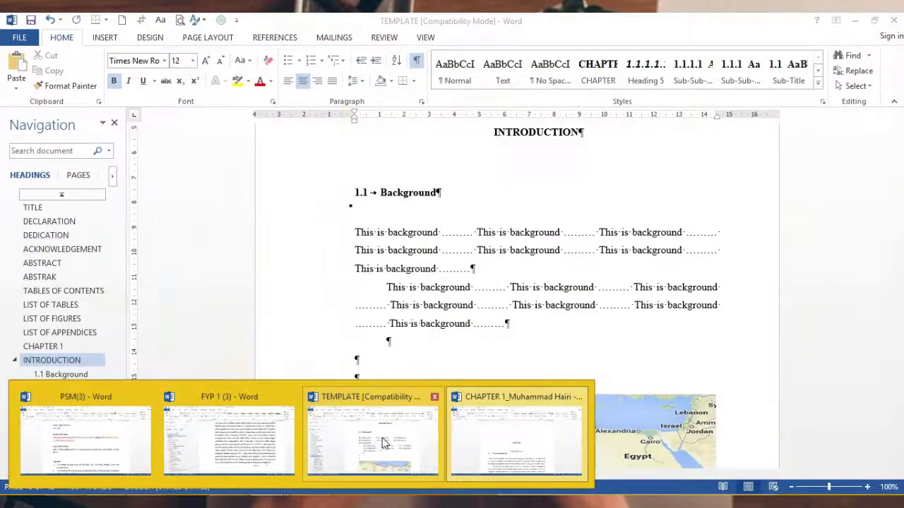
pyautogui.click(495, 434)
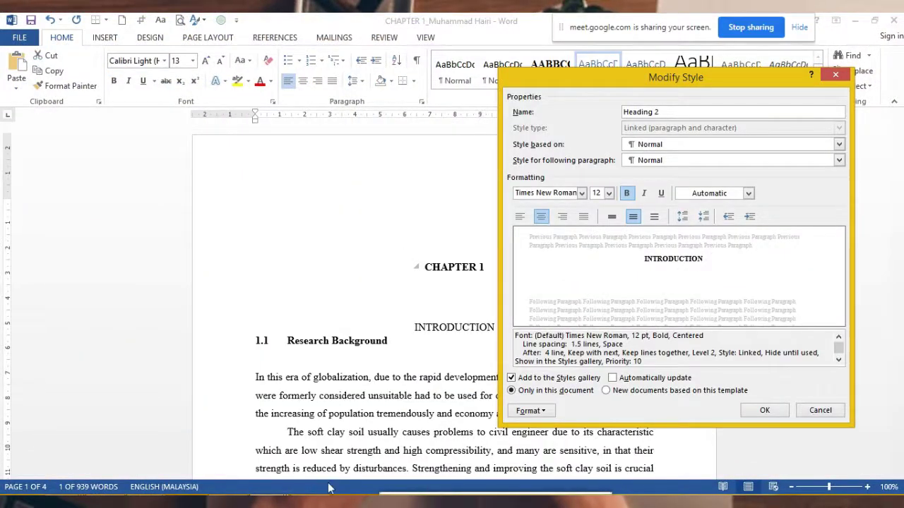
pyautogui.click(304, 503)
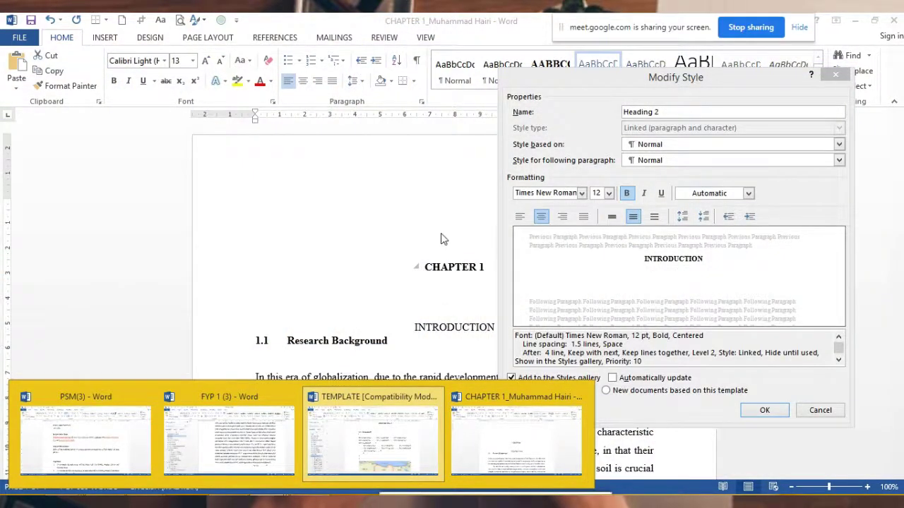
pyautogui.click(441, 239)
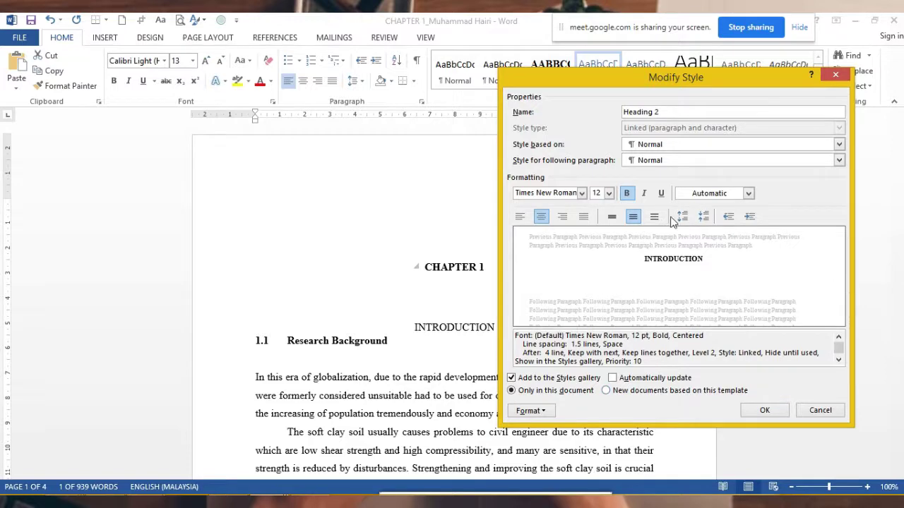
pyautogui.click(536, 417)
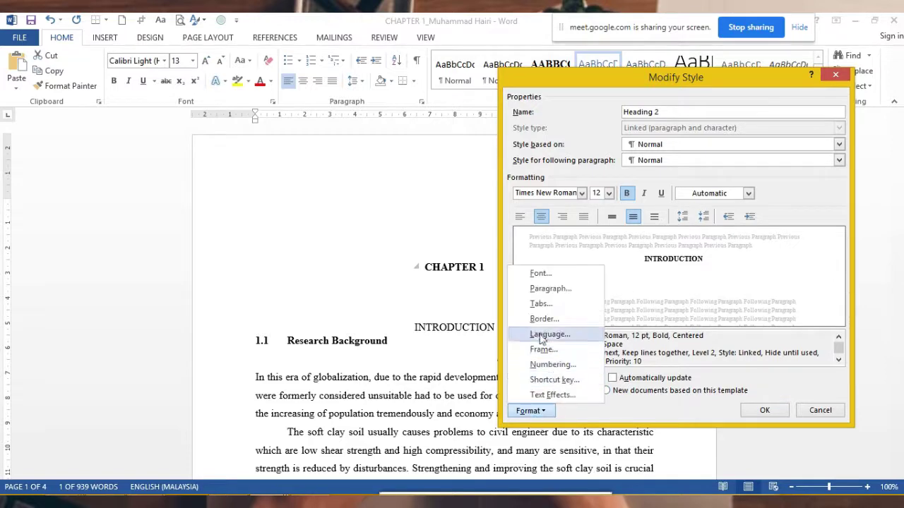
# Turn on All caps for Heading 2 and save the updated style
pyautogui.click(536, 274)
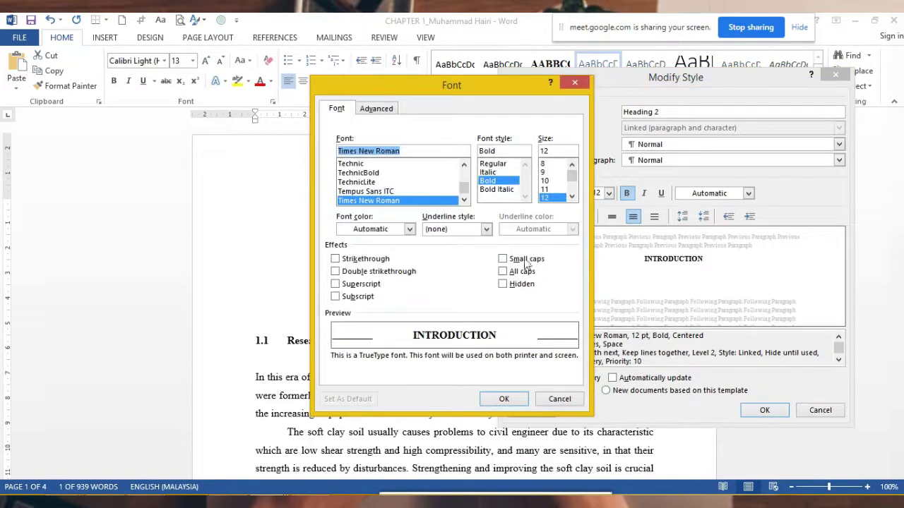
pyautogui.click(521, 272)
pyautogui.click(505, 399)
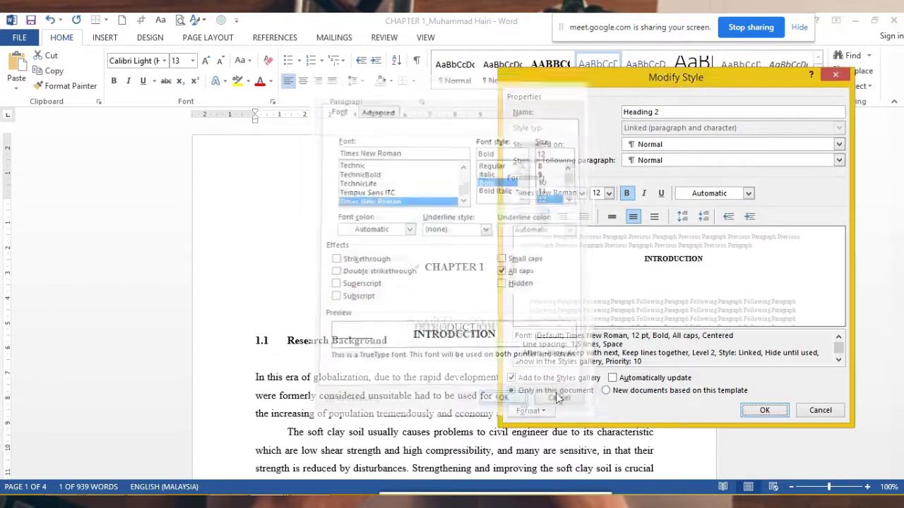
pyautogui.click(755, 411)
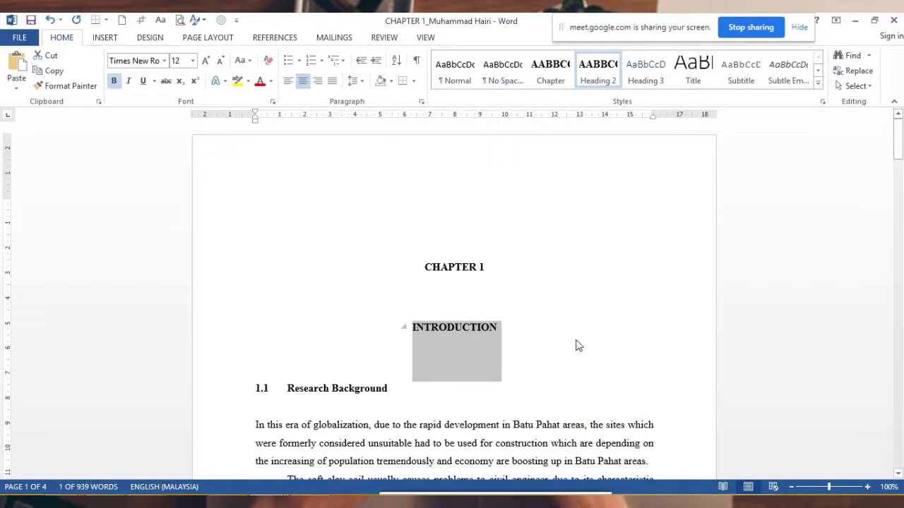
# Check the restyled CHAPTER 1 and INTRODUCTION headings, then show previews of open Word windows
pyautogui.click(511, 327)
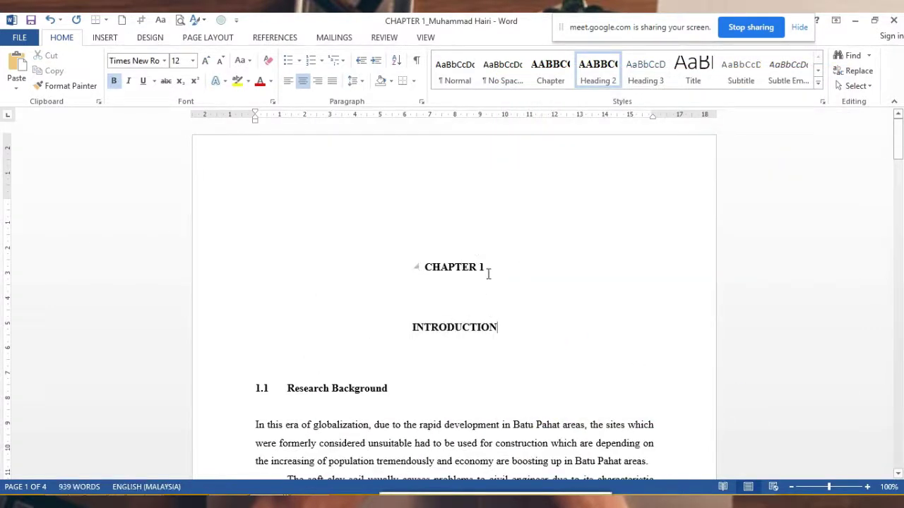
pyautogui.tripleClick(474, 272)
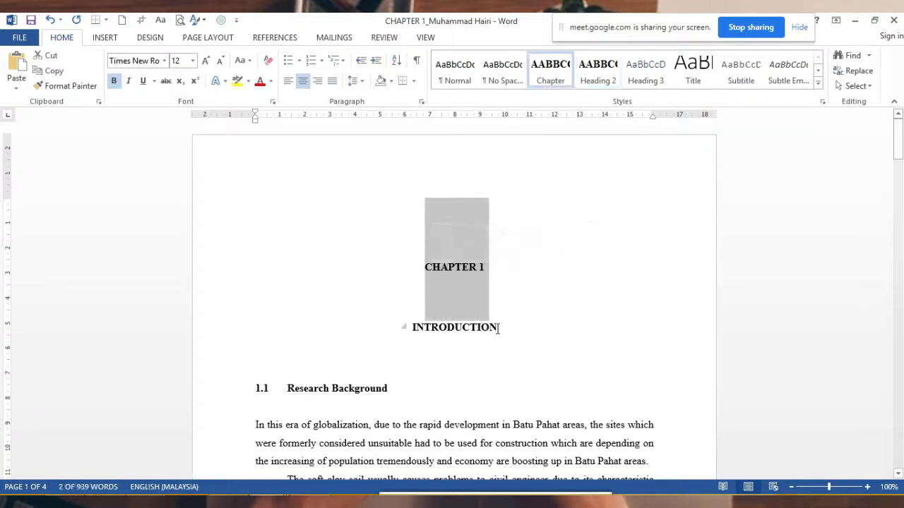
pyautogui.tripleClick(444, 332)
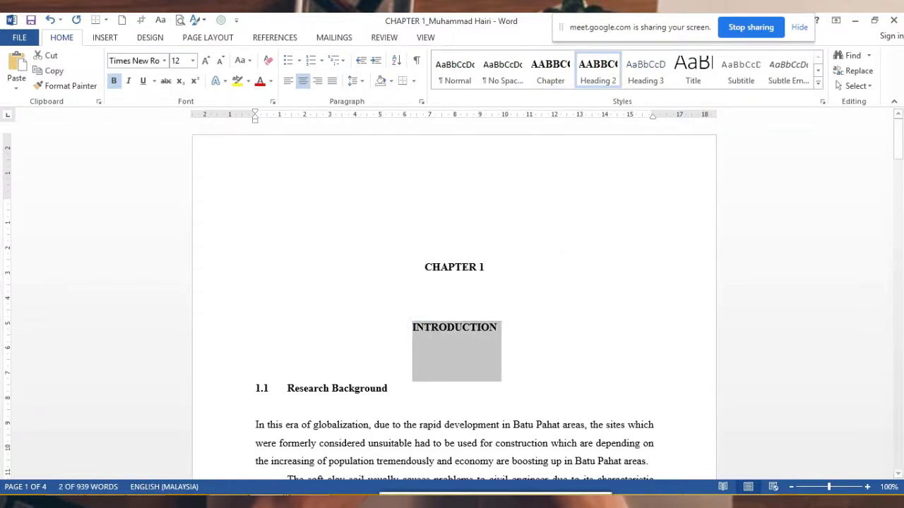
pyautogui.click(297, 502)
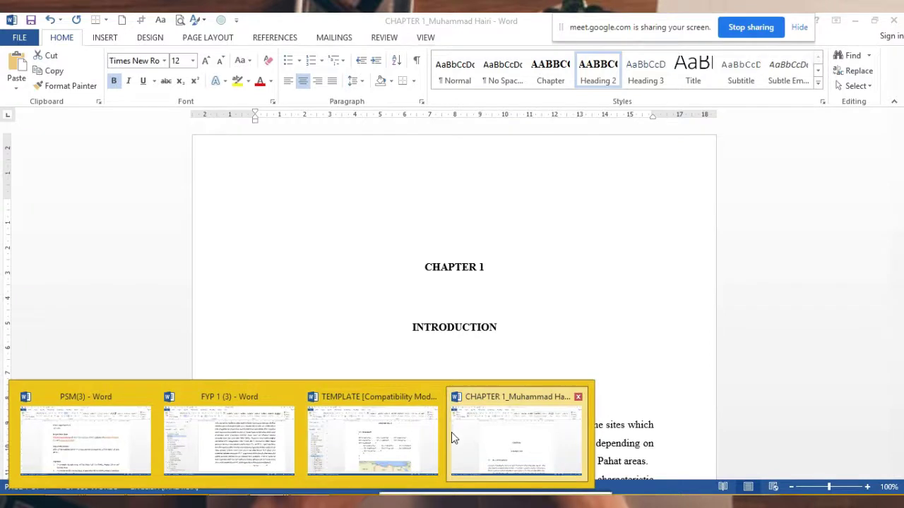
# In the TEMPLATE document, check the custom margins: 4 cm left, 2.5 cm top, bottom, right
pyautogui.click(362, 439)
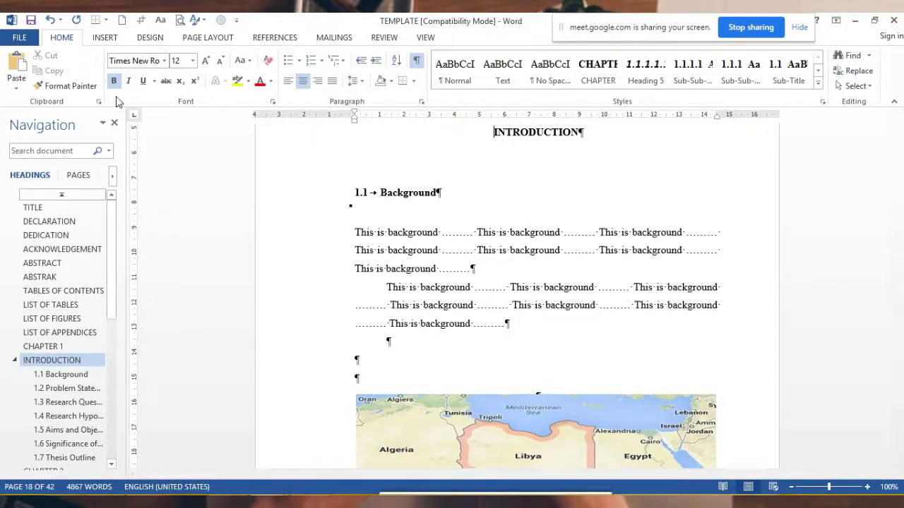
pyautogui.click(155, 40)
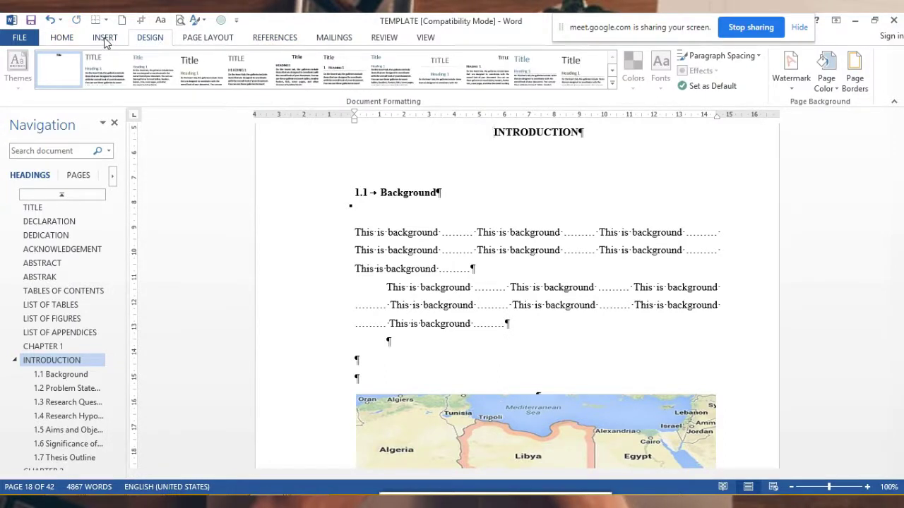
pyautogui.click(205, 40)
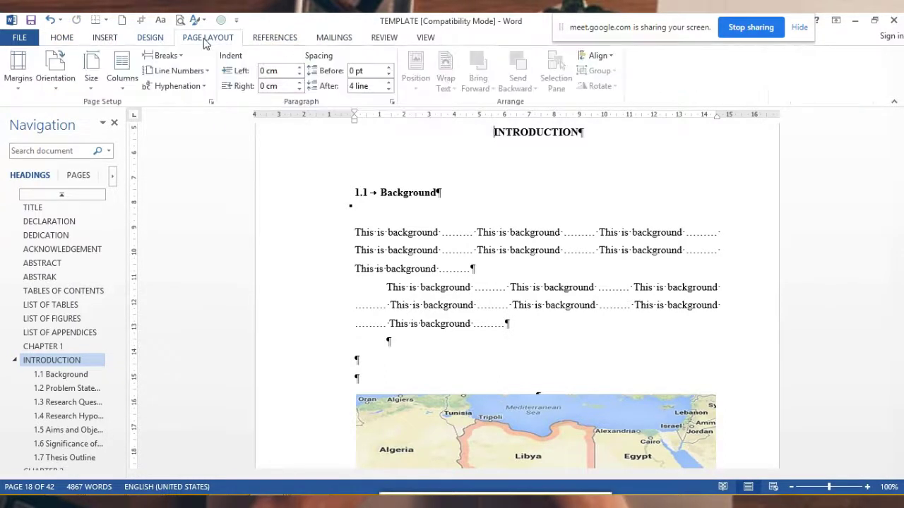
pyautogui.click(21, 90)
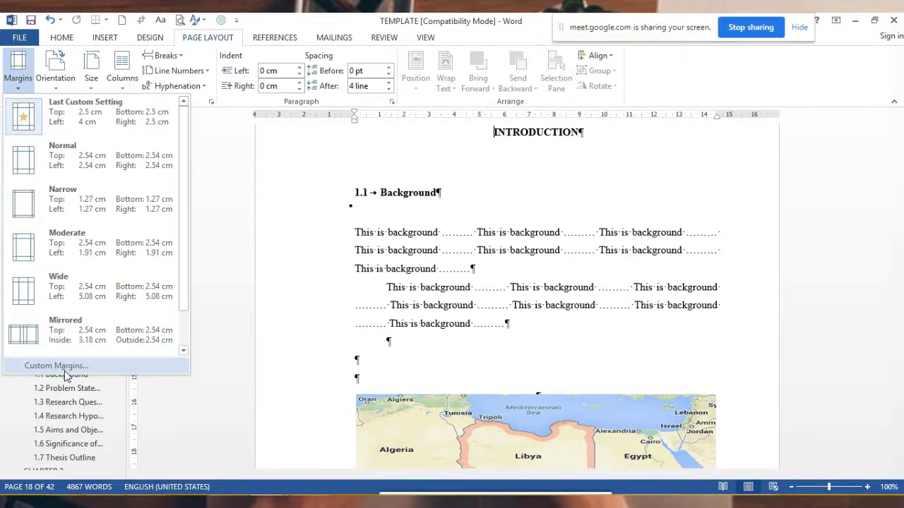
pyautogui.click(64, 367)
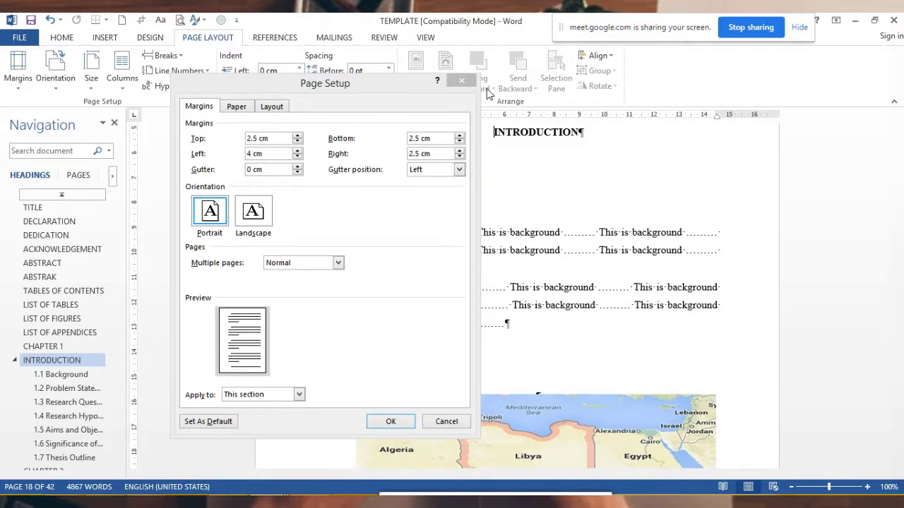
pyautogui.click(461, 80)
pyautogui.moveTo(344, 469)
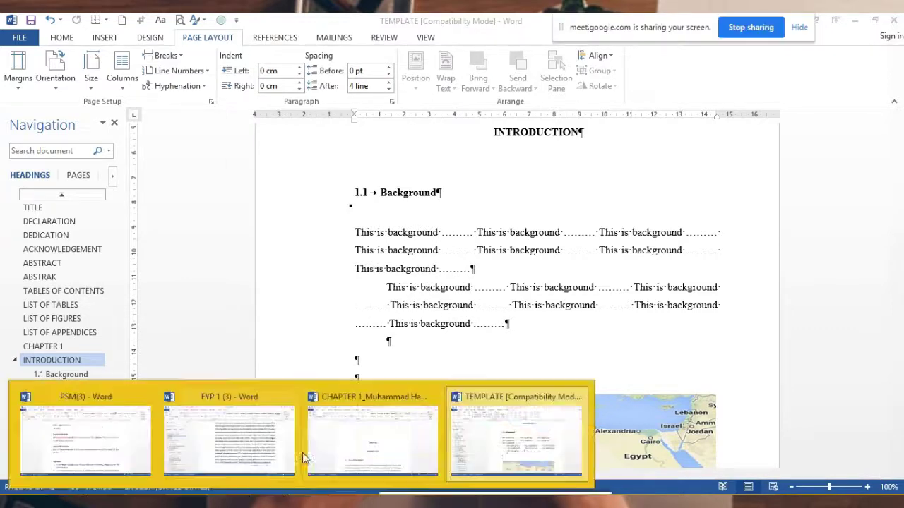
# Set the chapter document's margins to 4 cm left and 2.5 cm elsewhere, whole document
pyautogui.click(365, 436)
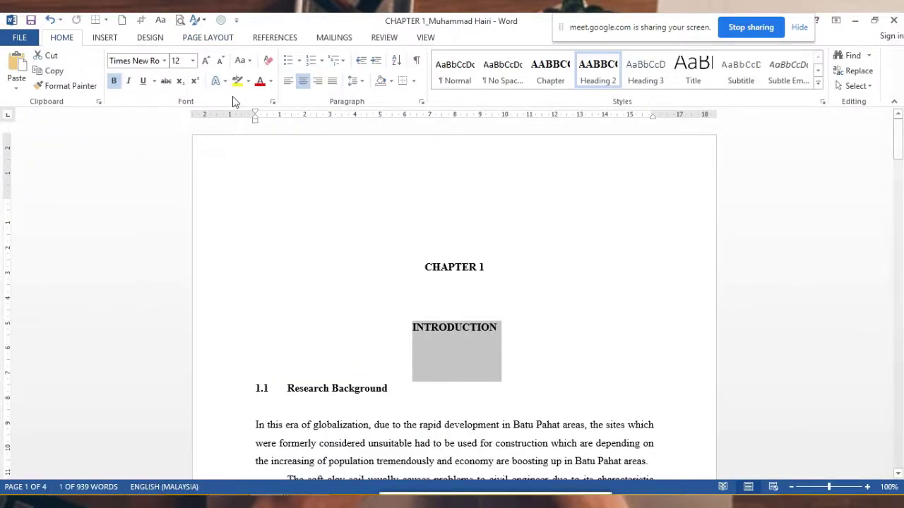
pyautogui.click(207, 39)
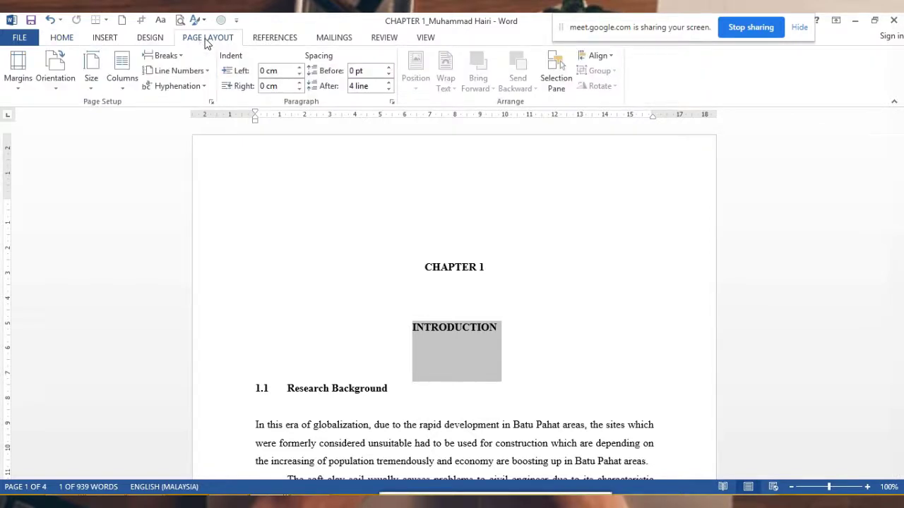
pyautogui.click(19, 94)
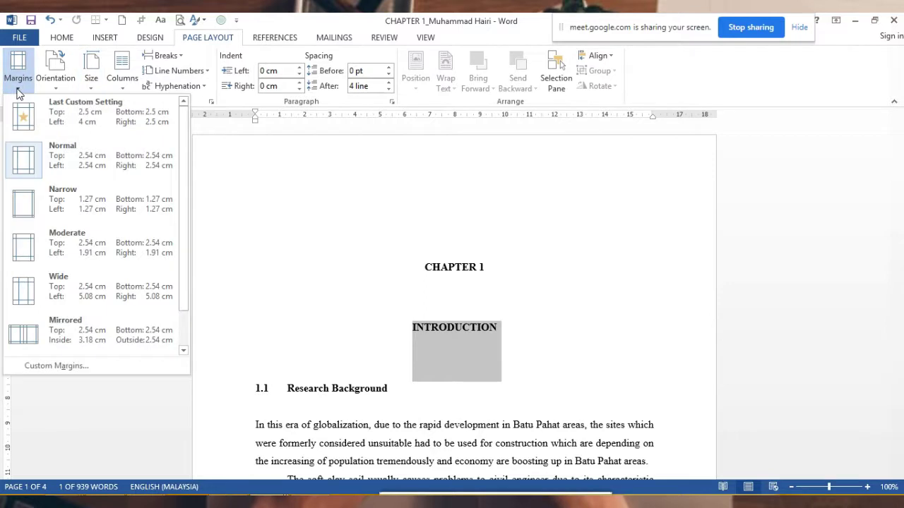
pyautogui.click(57, 366)
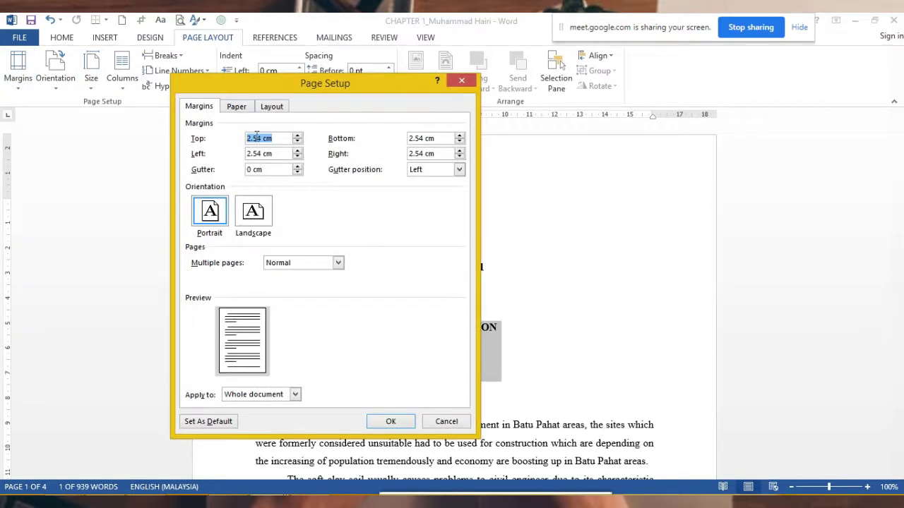
pyautogui.click(257, 138)
pyautogui.write('4')
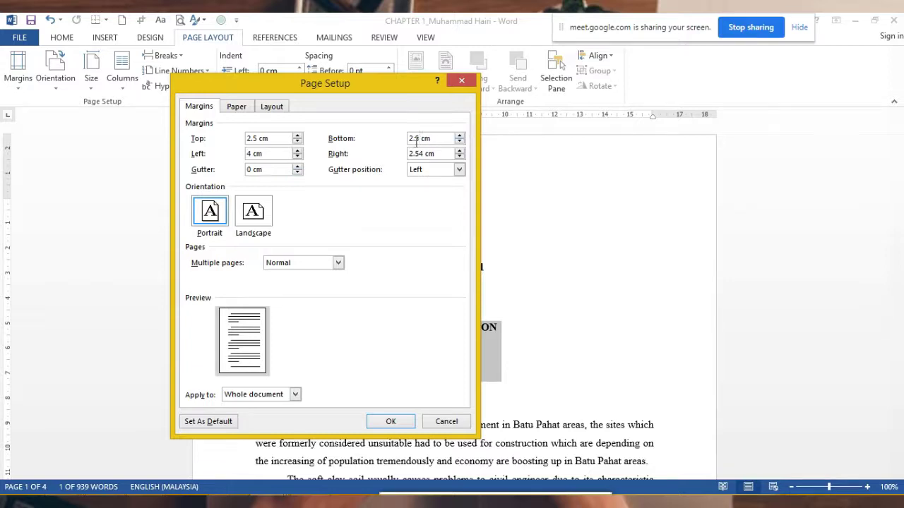
pyautogui.click(420, 153)
pyautogui.click(394, 421)
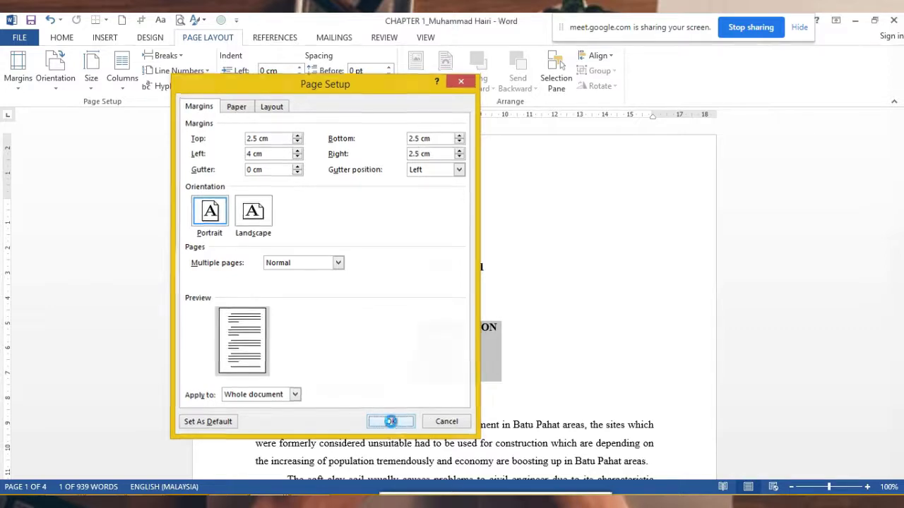
pyautogui.scroll(-3, 268, 304)
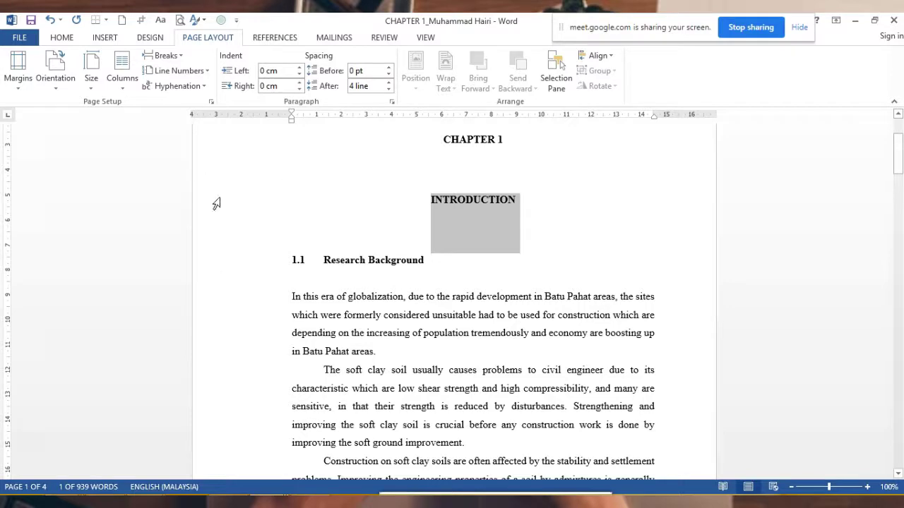
pyautogui.click(565, 228)
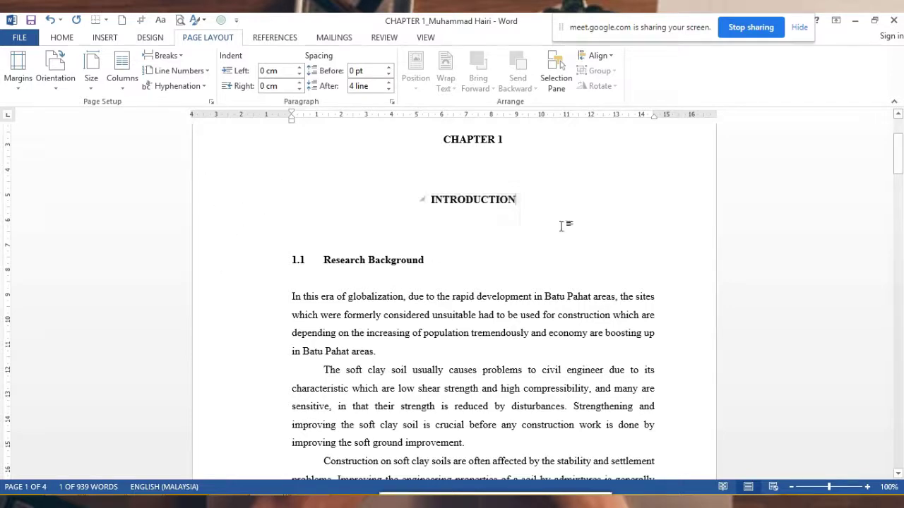
pyautogui.scroll(-1, 557, 230)
pyautogui.scroll(2, 537, 279)
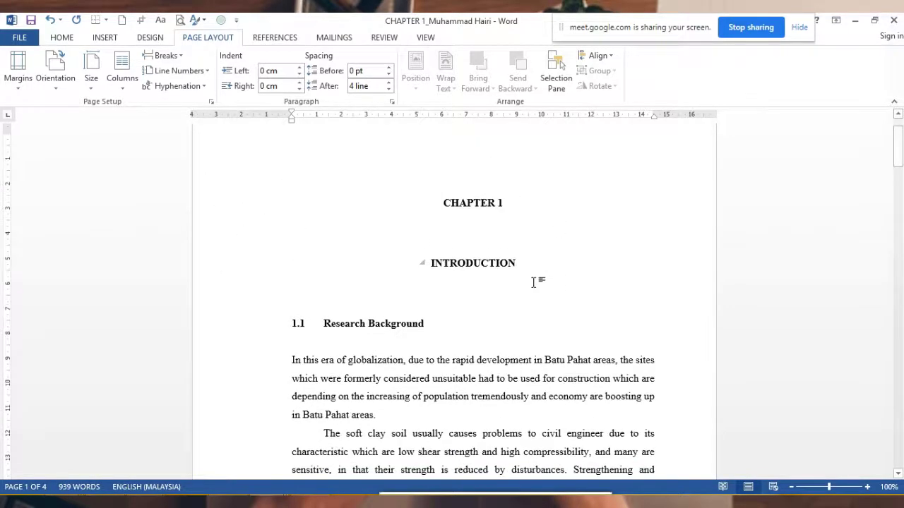
pyautogui.scroll(-4, 537, 279)
pyautogui.scroll(-4, 525, 278)
pyautogui.scroll(-4, 523, 275)
pyautogui.scroll(6, 523, 274)
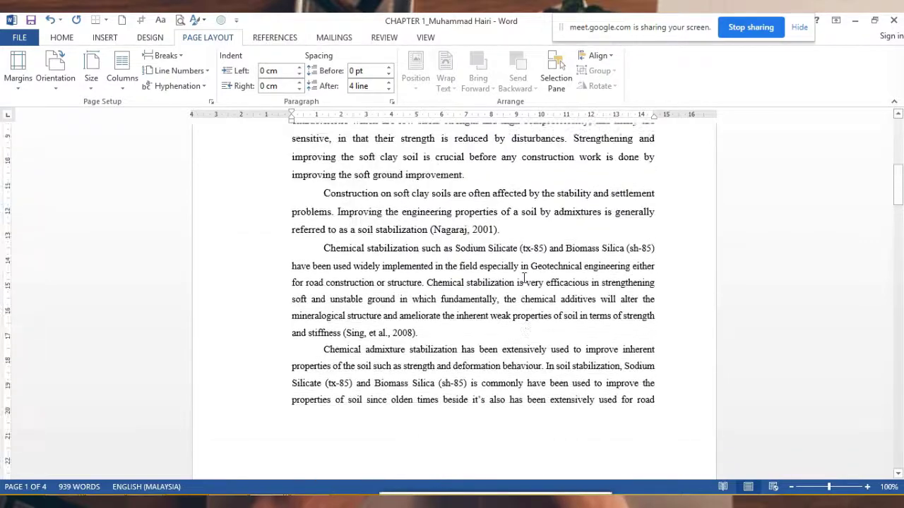
pyautogui.scroll(4, 509, 274)
pyautogui.scroll(3, 478, 274)
pyautogui.scroll(2, 478, 274)
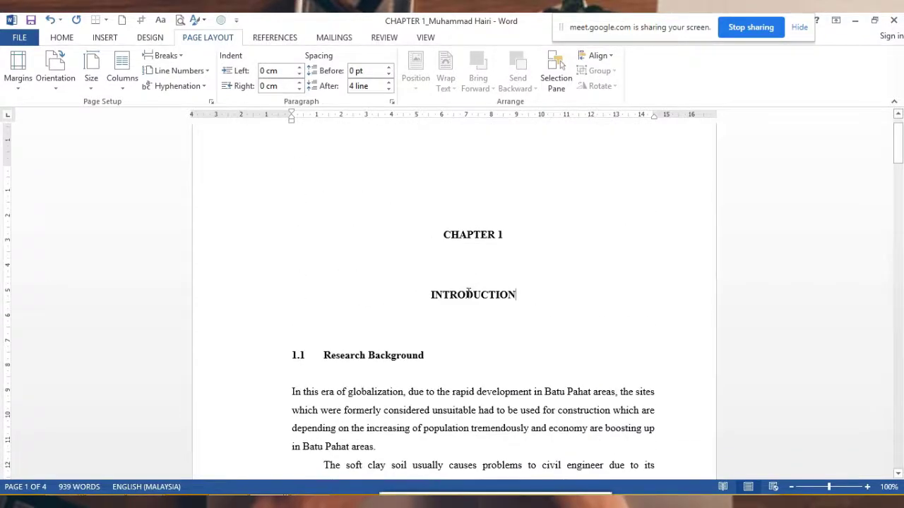
# Set the entire document to Times New Roman at 12 pt
pyautogui.scroll(1, 474, 276)
pyautogui.hotkey('ctrl', 'a')
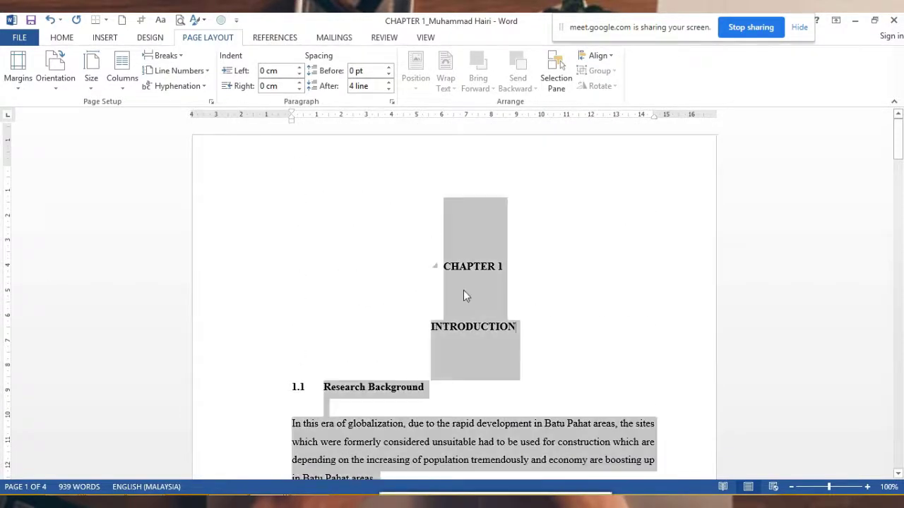
pyautogui.click(63, 40)
pyautogui.click(165, 62)
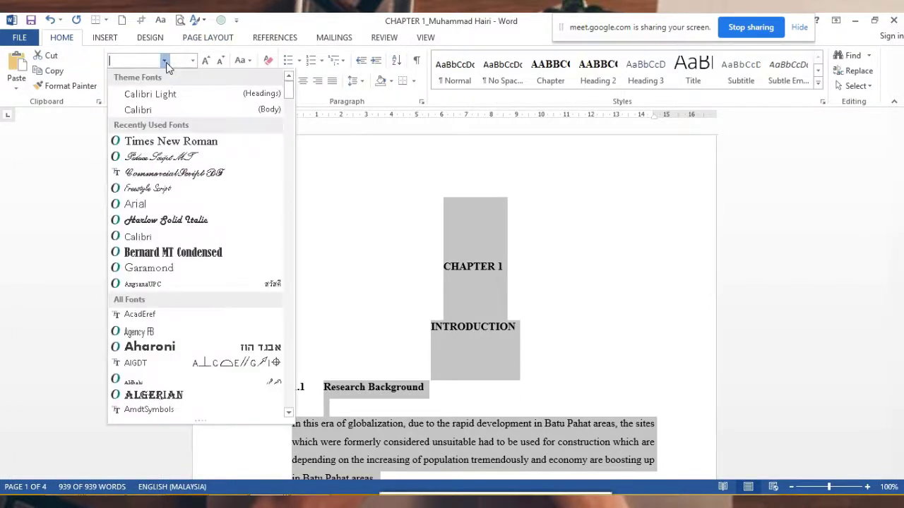
pyautogui.click(180, 141)
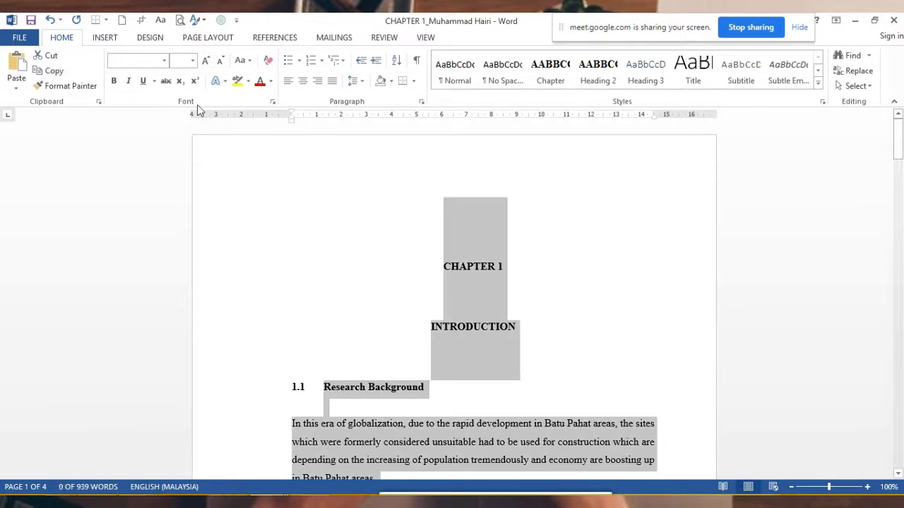
pyautogui.click(193, 60)
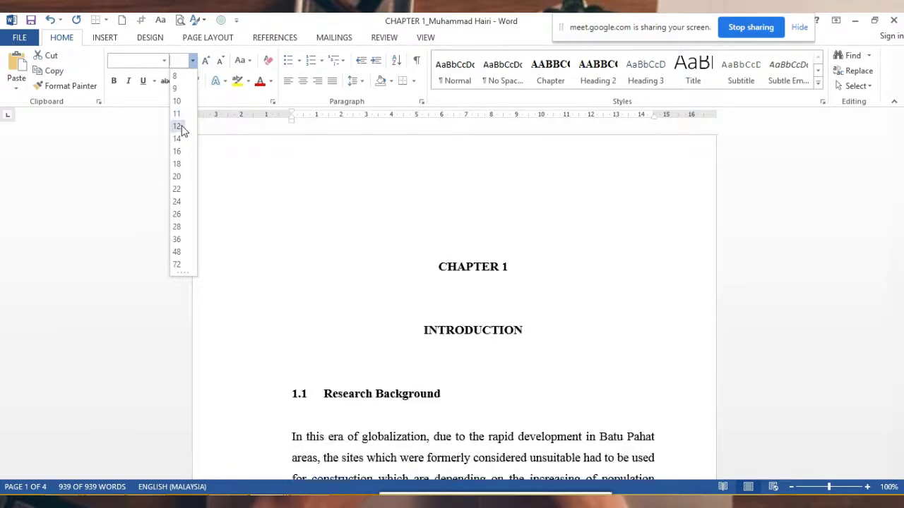
pyautogui.click(177, 137)
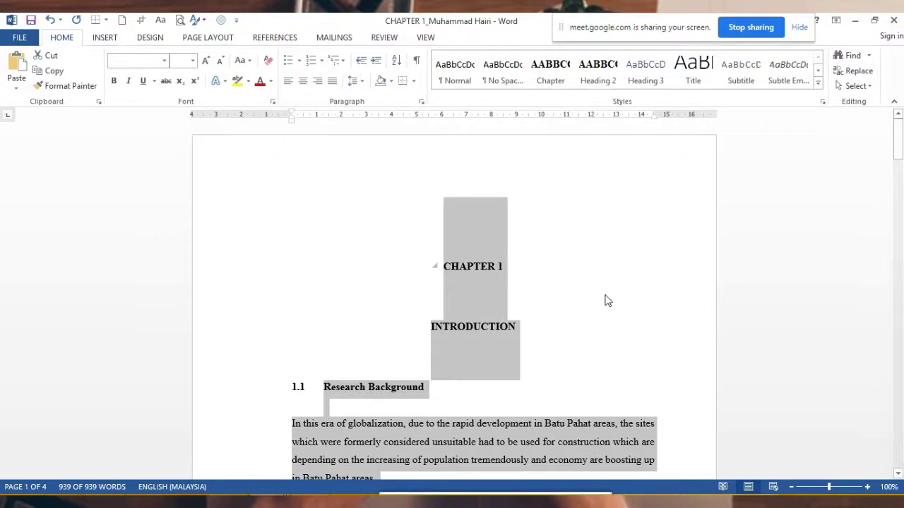
# Apply 1.5 line spacing to the opening paragraphs under Research Background
pyautogui.scroll(-5, 606, 299)
pyautogui.click(492, 295)
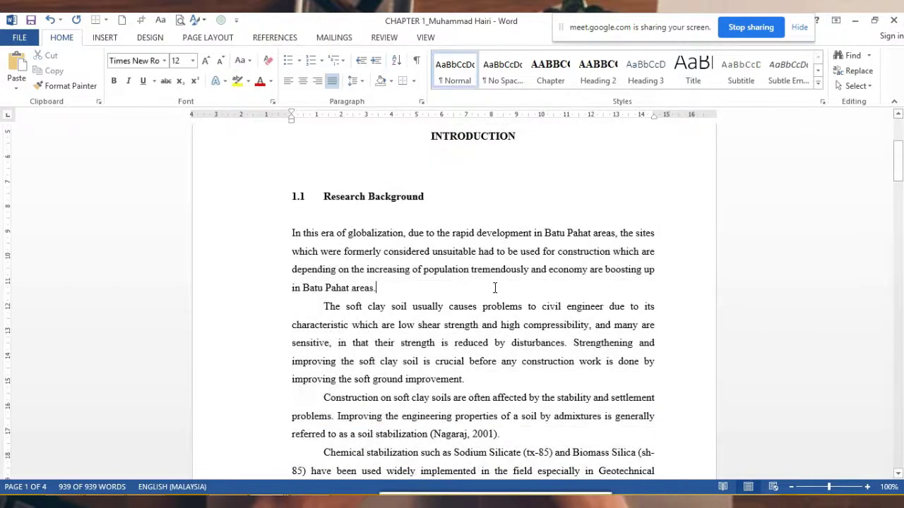
pyautogui.scroll(2, 261, 151)
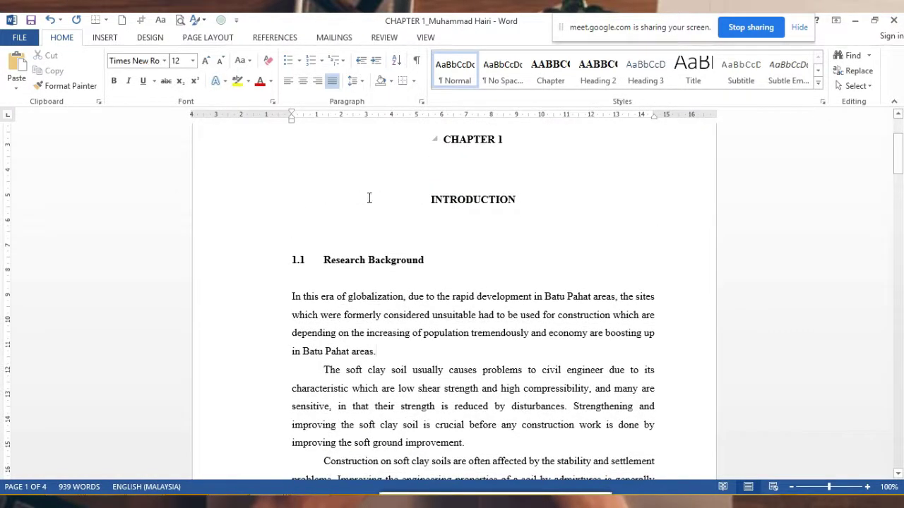
pyautogui.scroll(-3, 326, 209)
pyautogui.moveTo(290, 201); pyautogui.dragTo(499, 384)
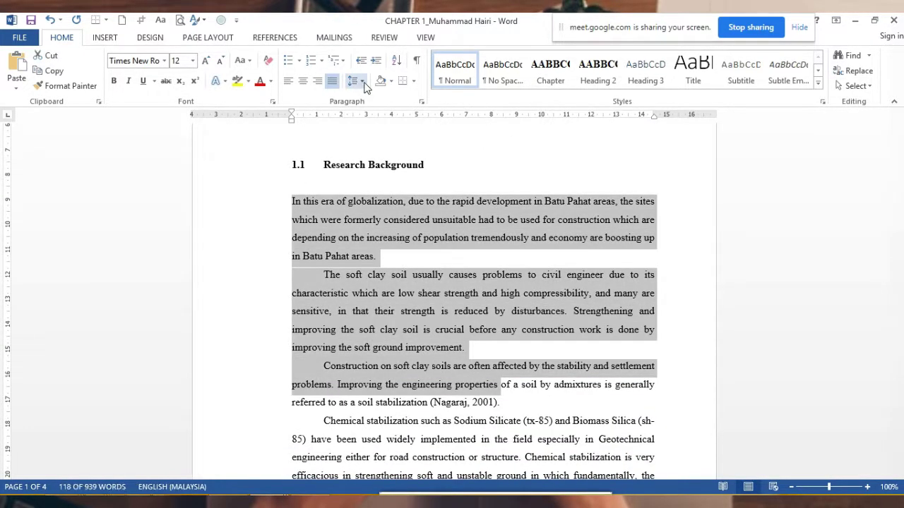
pyautogui.click(355, 81)
pyautogui.click(392, 131)
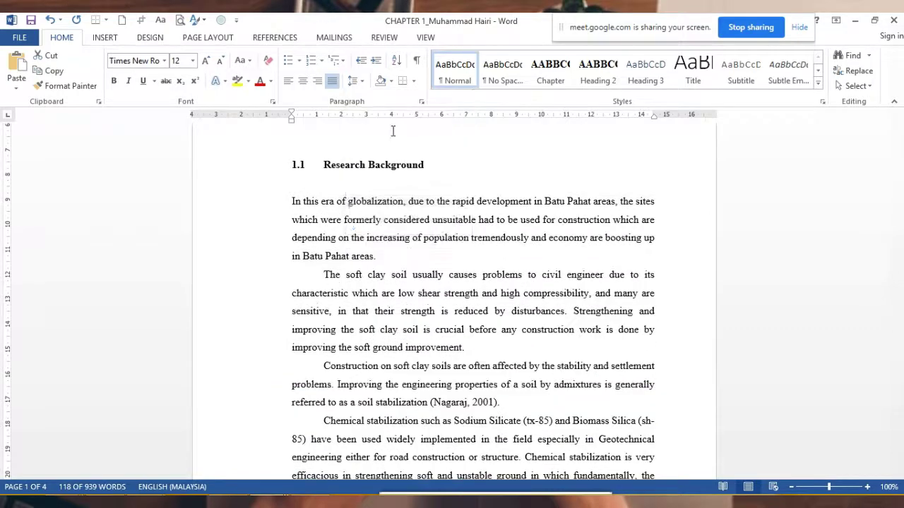
pyautogui.click(530, 202)
pyautogui.scroll(4, 427, 214)
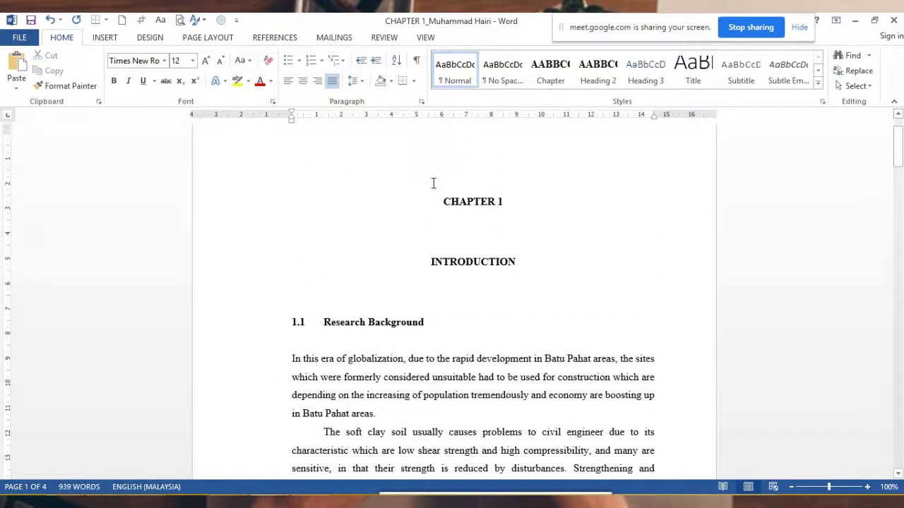
# Check the formatting of the CHAPTER 1 and INTRODUCTION headings
pyautogui.click(467, 203)
pyautogui.click(487, 261)
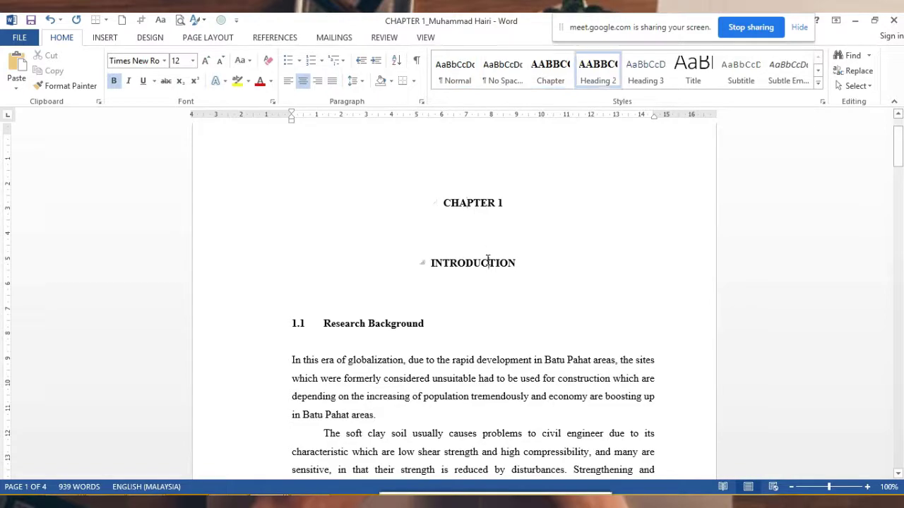
pyautogui.scroll(-5, 487, 260)
pyautogui.scroll(-5, 487, 260)
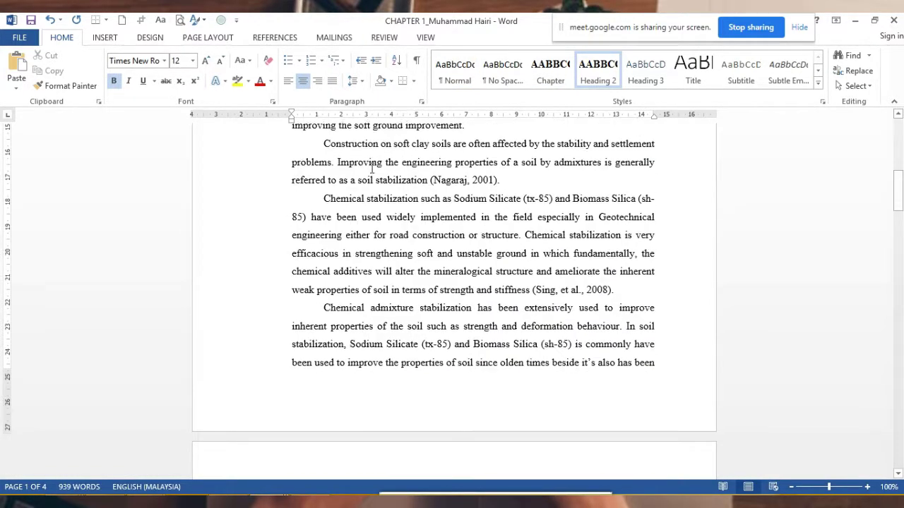
pyautogui.scroll(4, 412, 205)
pyautogui.scroll(5, 412, 205)
pyautogui.scroll(3, 434, 216)
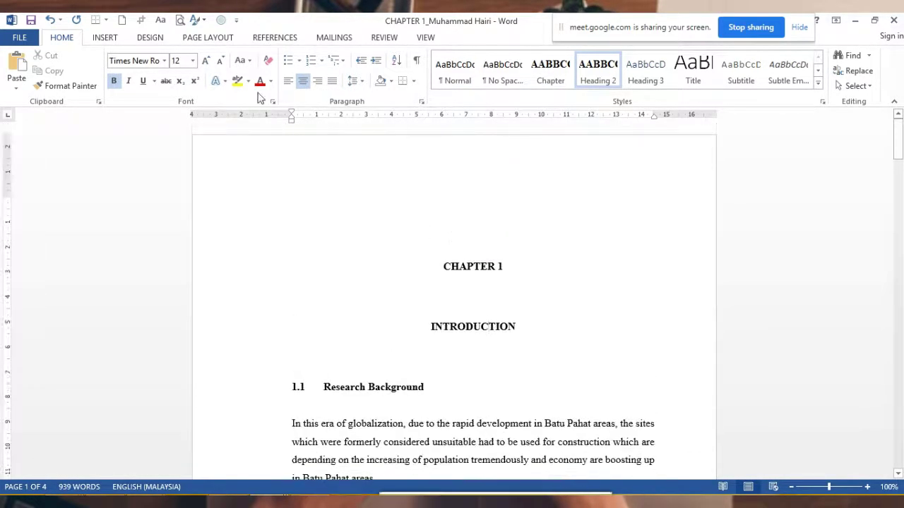
pyautogui.click(427, 41)
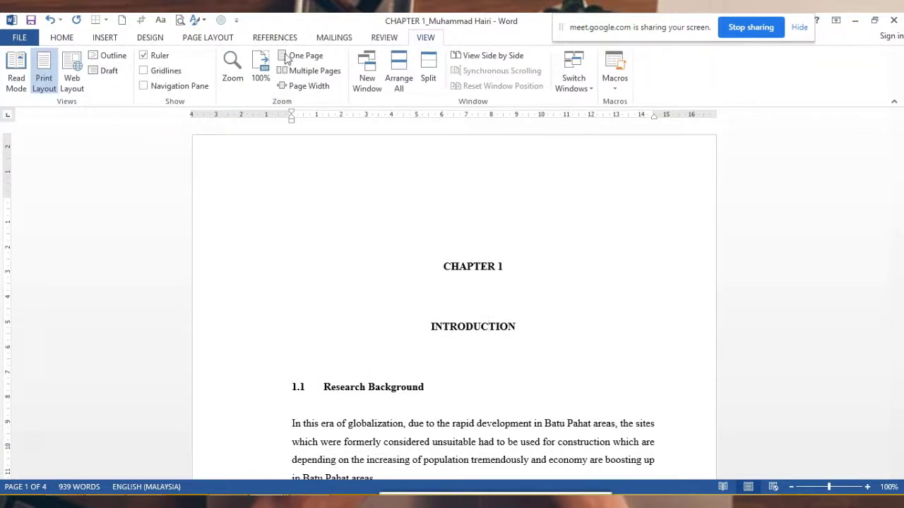
# Show the Navigation Pane and jump between the CHAPTER 1 and INTRODUCTION headings
pyautogui.click(143, 87)
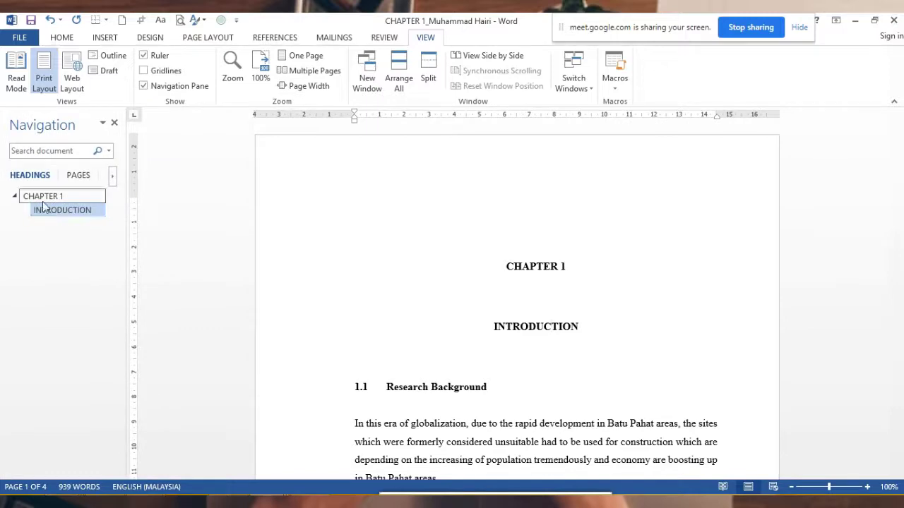
pyautogui.click(61, 210)
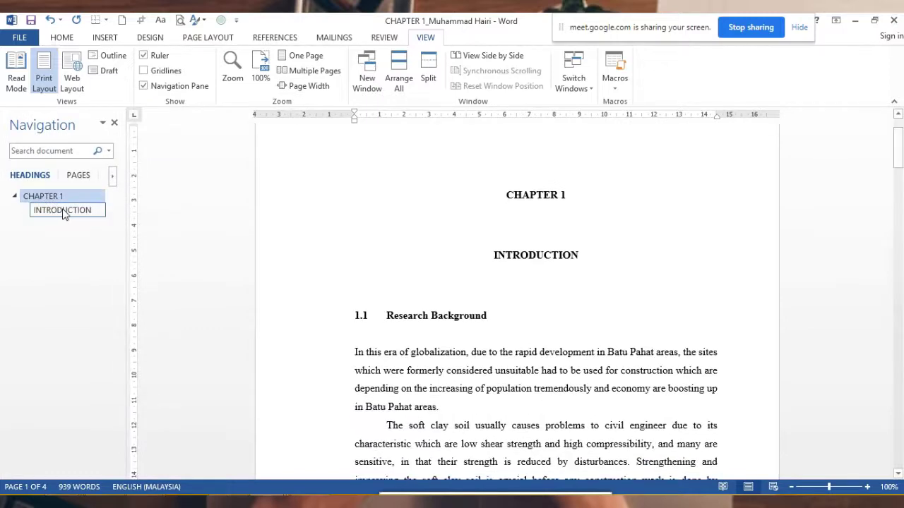
pyautogui.click(49, 197)
pyautogui.click(62, 210)
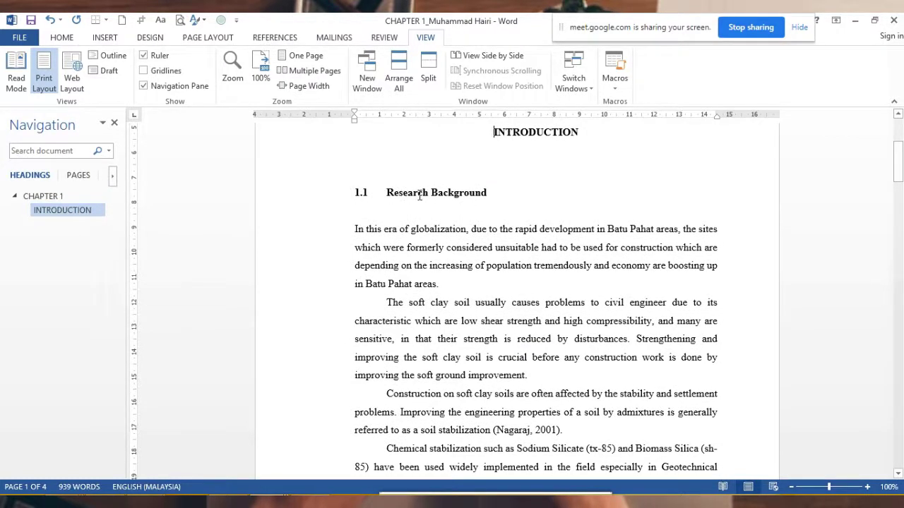
pyautogui.scroll(2, 525, 193)
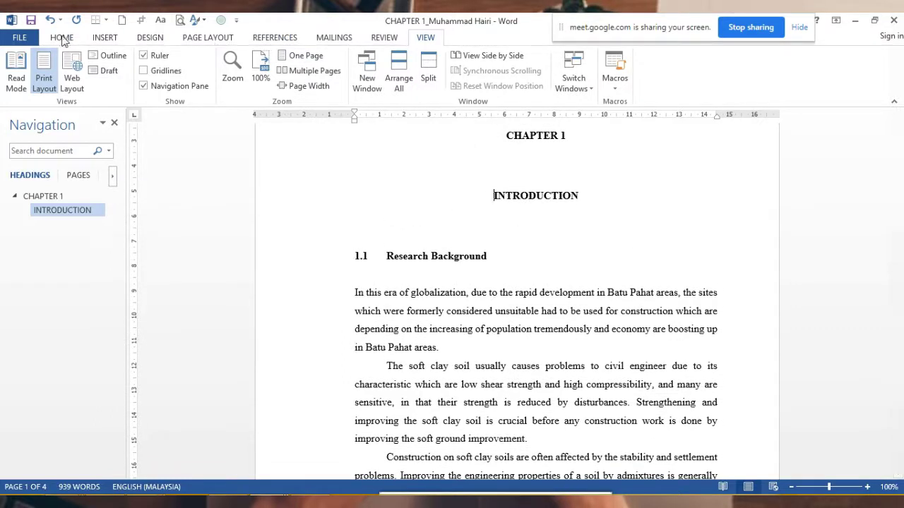
# Try Heading 3 on INTRODUCTION, then undo it so it stays Heading 2
pyautogui.click(156, 41)
pyautogui.click(198, 39)
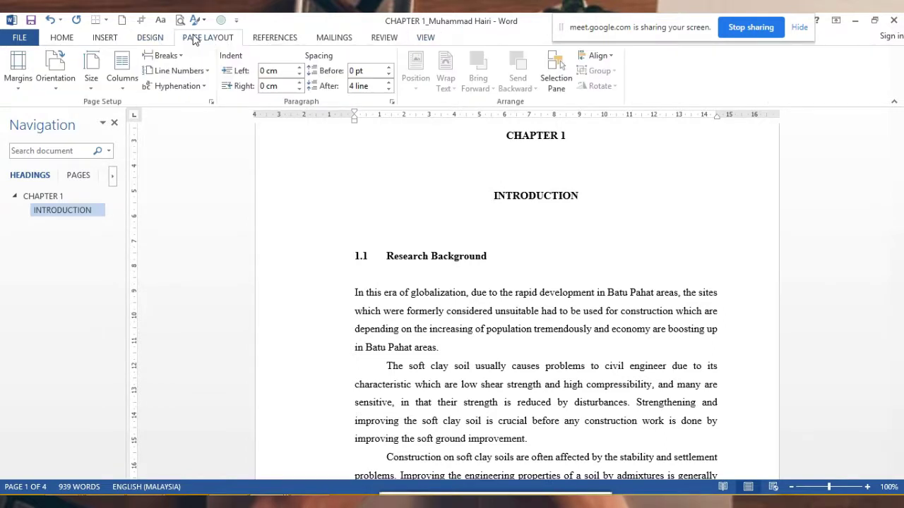
pyautogui.click(64, 38)
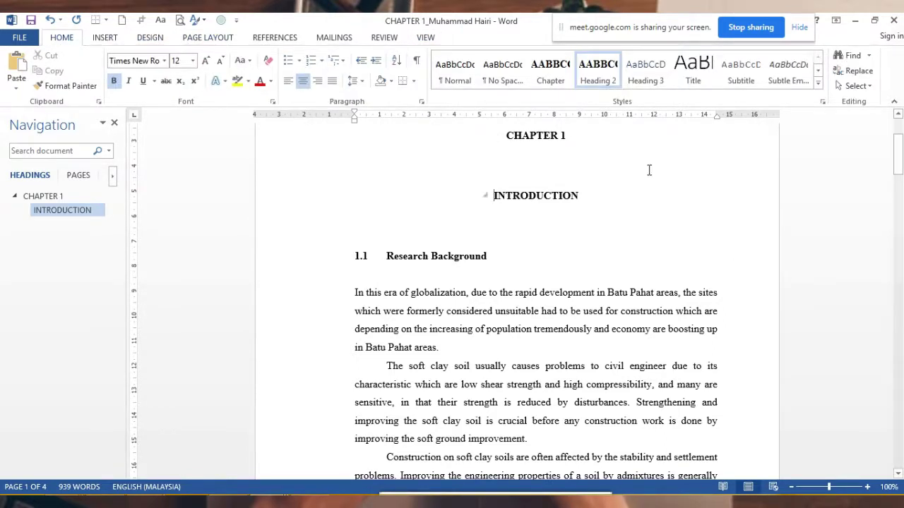
pyautogui.click(645, 71)
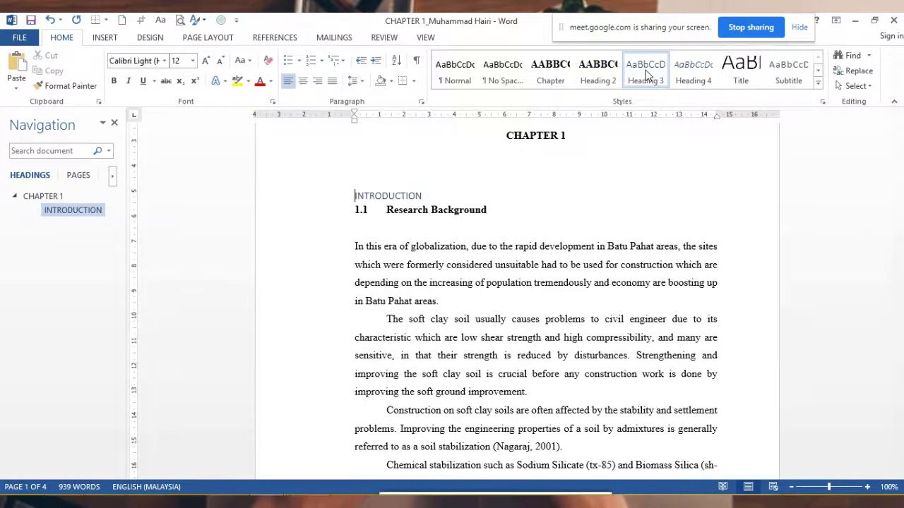
pyautogui.click(50, 19)
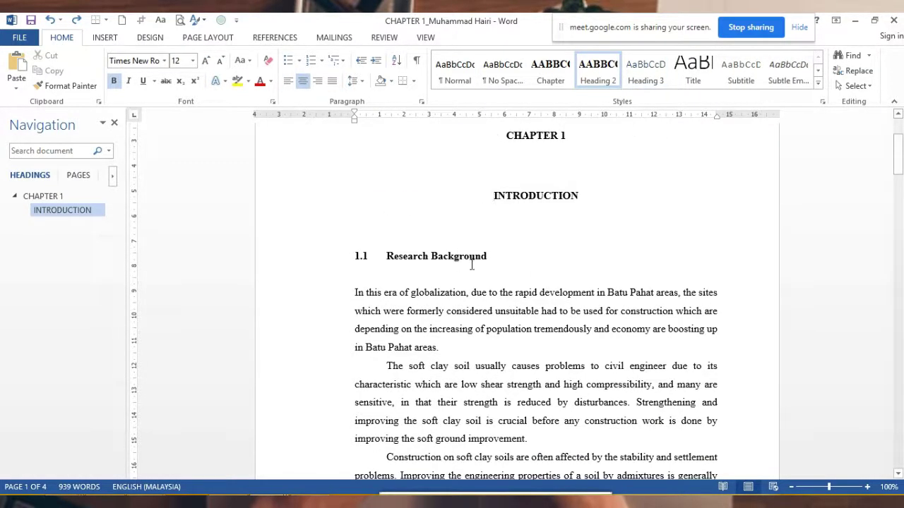
# Make the Research Background line a Heading 3
pyautogui.click(493, 256)
pyautogui.moveTo(493, 257); pyautogui.dragTo(379, 255)
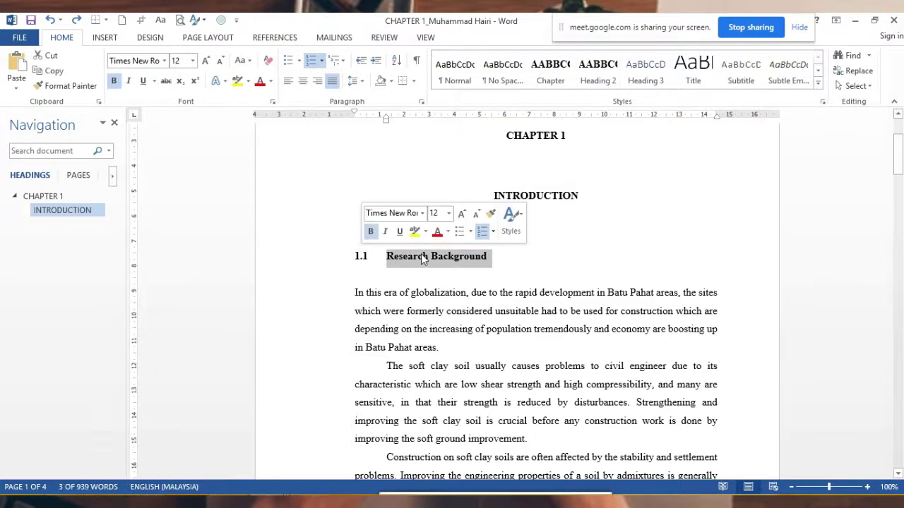
pyautogui.click(639, 68)
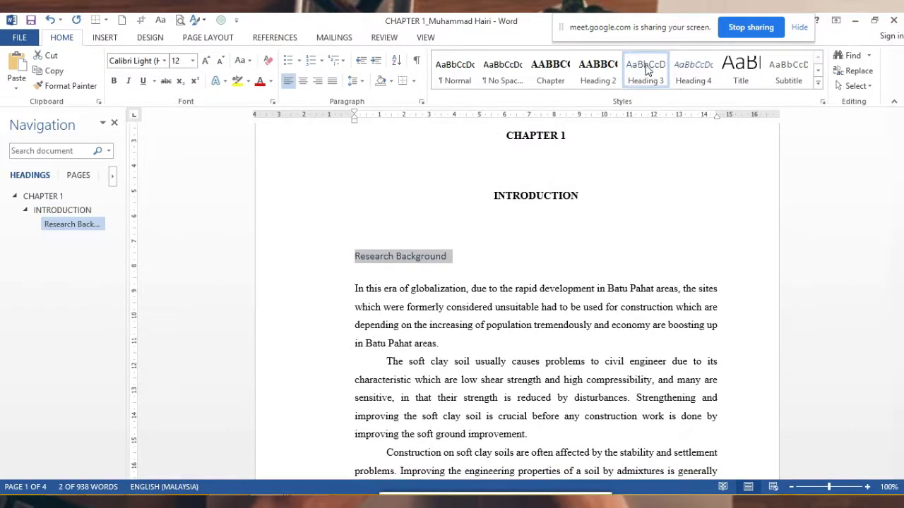
# Modify the Heading 3 style to Times New Roman with Automatic font colour
pyautogui.rightClick(644, 67)
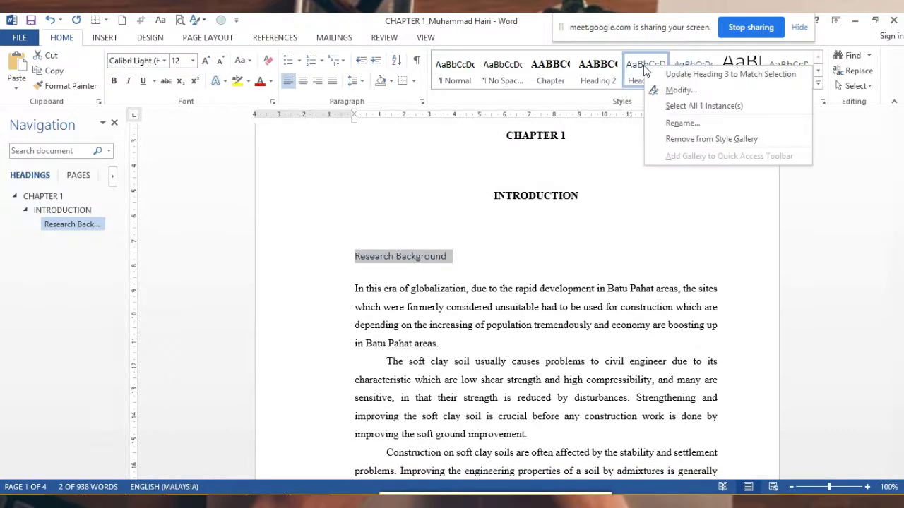
pyautogui.click(678, 89)
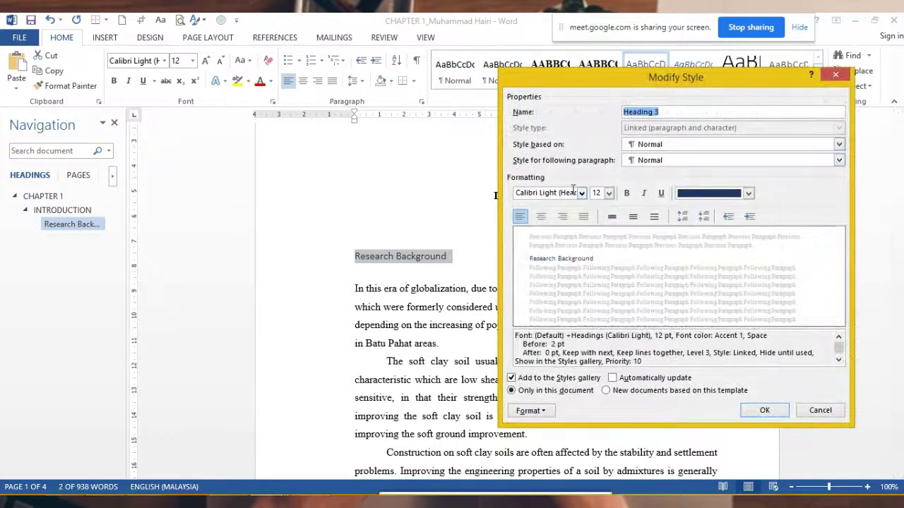
pyautogui.click(581, 193)
pyautogui.click(579, 238)
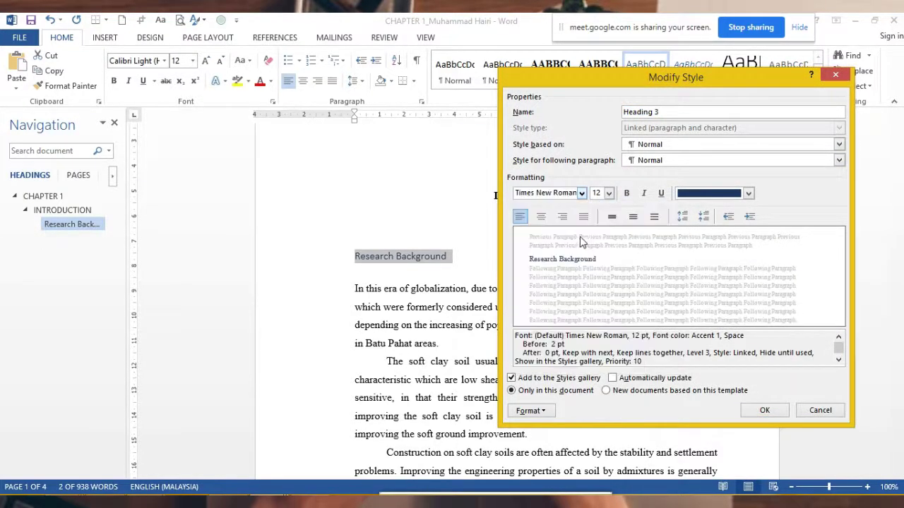
pyautogui.click(709, 195)
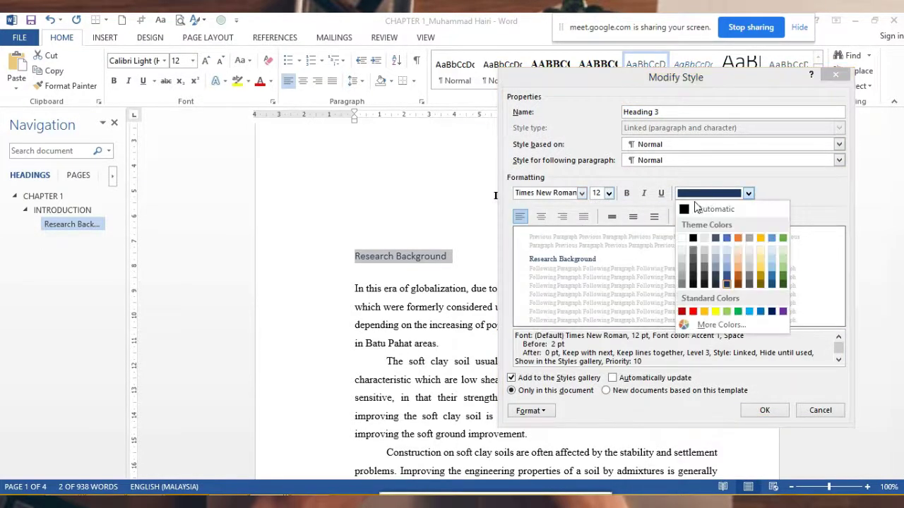
pyautogui.click(697, 206)
# Give Heading 3 spacing of 2 lines before, 2 after, and 1.5 line spacing
pyautogui.click(537, 412)
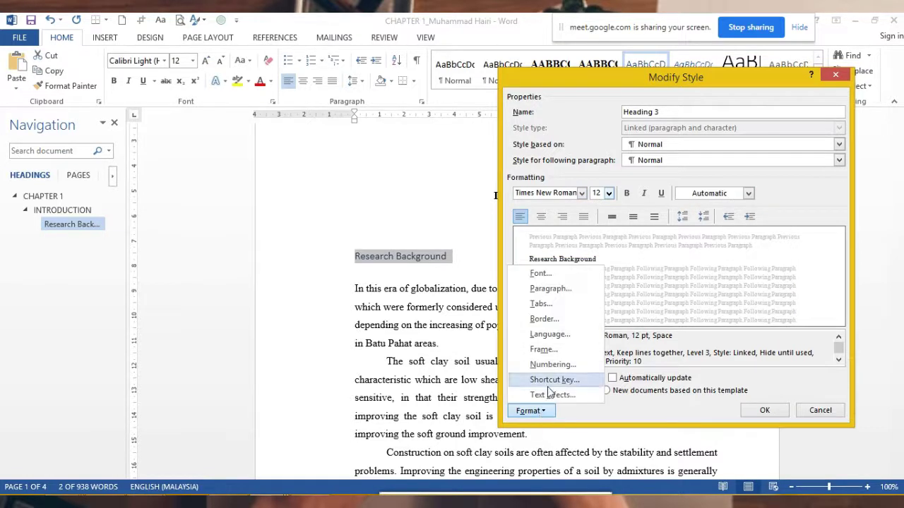
pyautogui.click(545, 290)
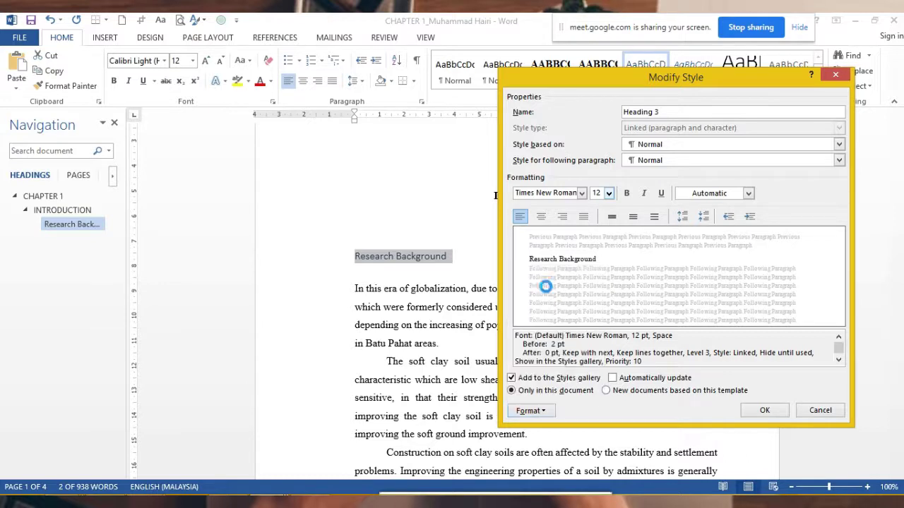
pyautogui.click(144, 260)
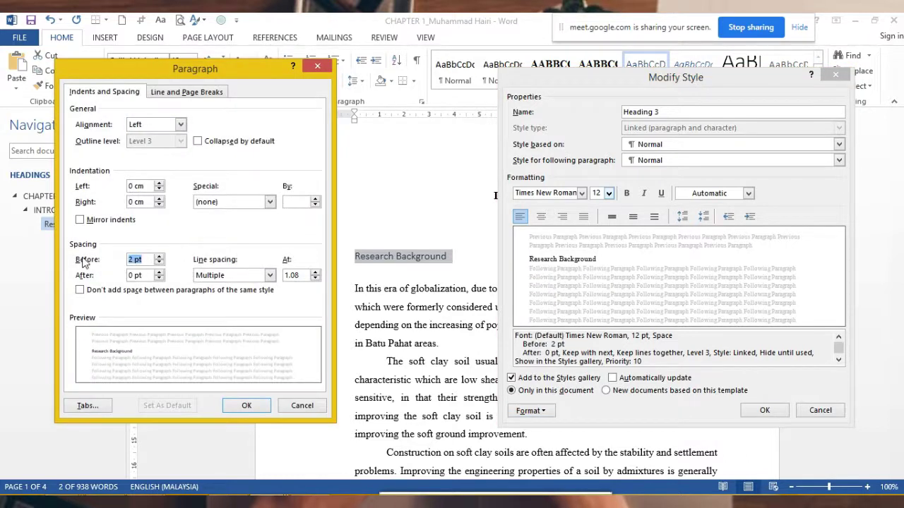
pyautogui.write('2line')
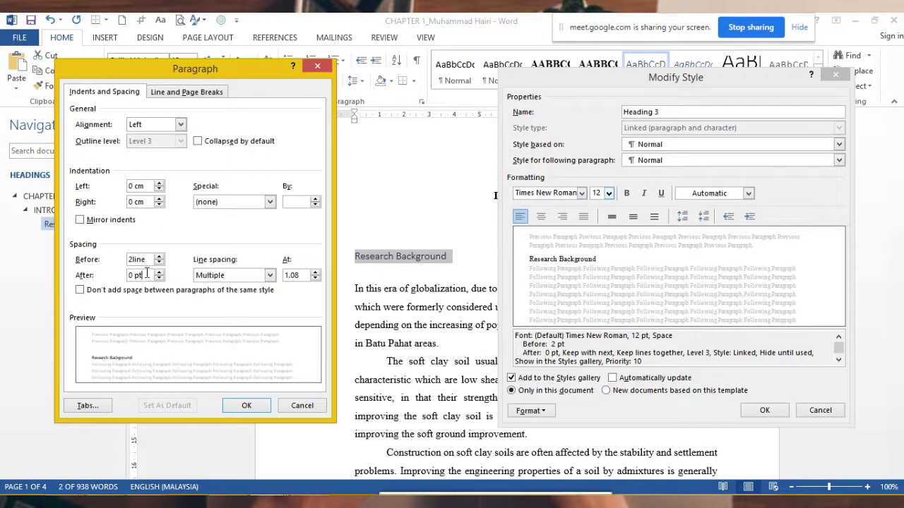
pyautogui.click(105, 274)
pyautogui.write('2line')
pyautogui.click(198, 275)
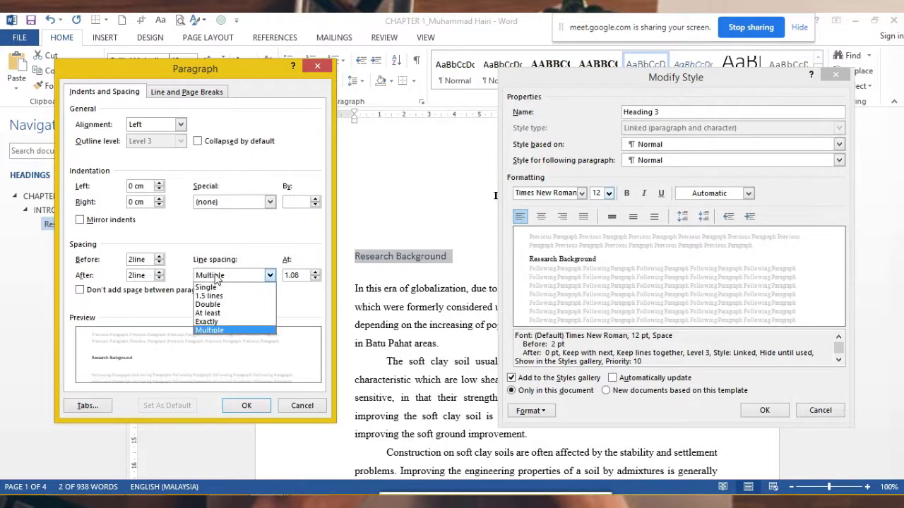
pyautogui.click(222, 297)
pyautogui.click(246, 405)
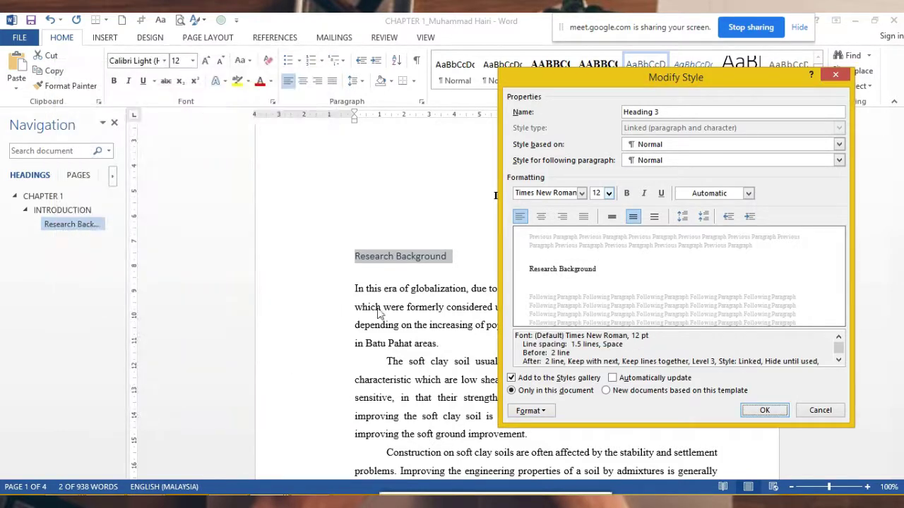
# Make the Heading 3 style bold and review its font settings without changes
pyautogui.click(627, 193)
pyautogui.click(626, 196)
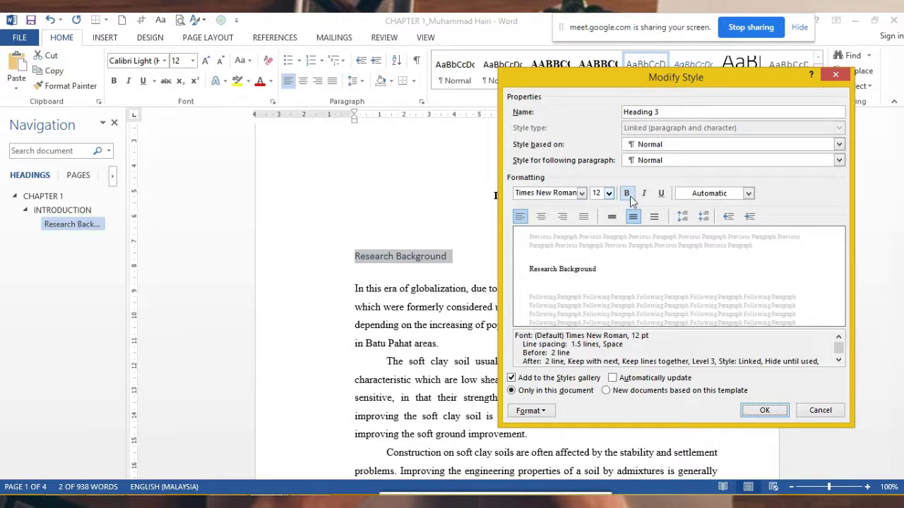
pyautogui.click(543, 412)
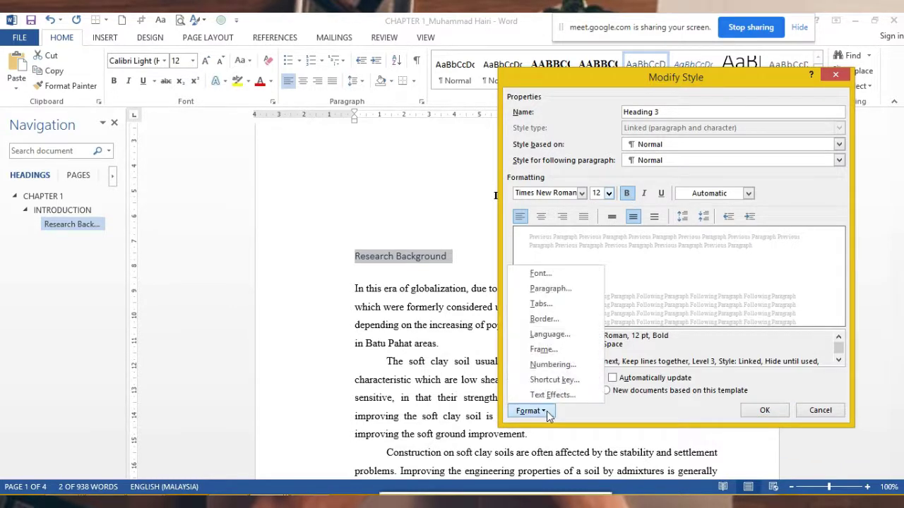
pyautogui.click(546, 277)
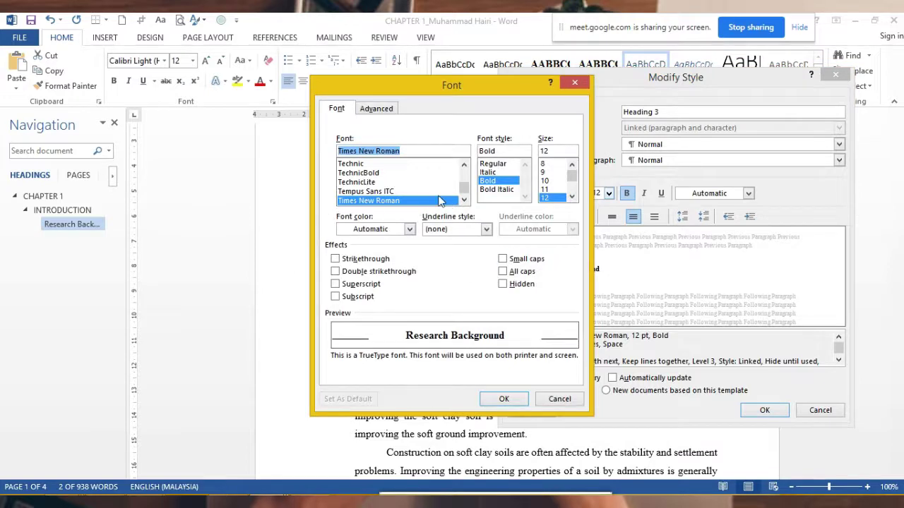
pyautogui.click(571, 87)
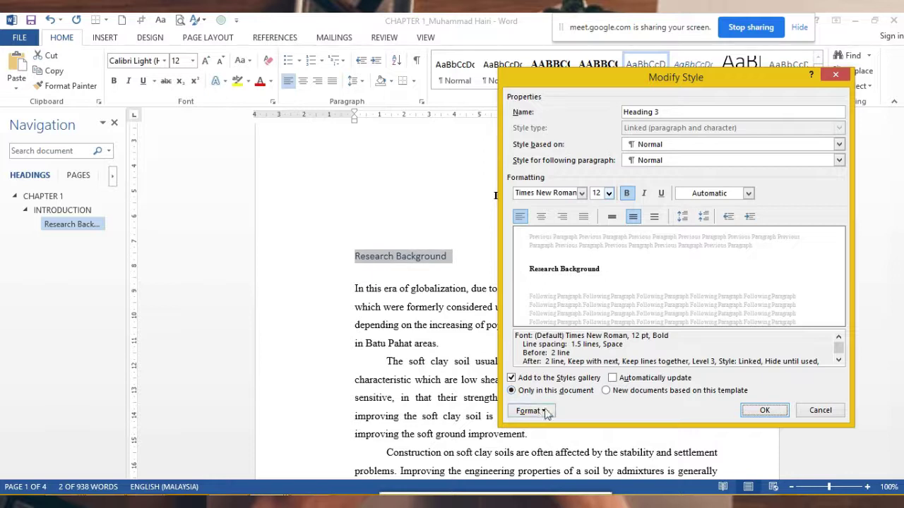
# Save the redefined Heading 3 style and type '1.1' before Research Background
pyautogui.click(761, 414)
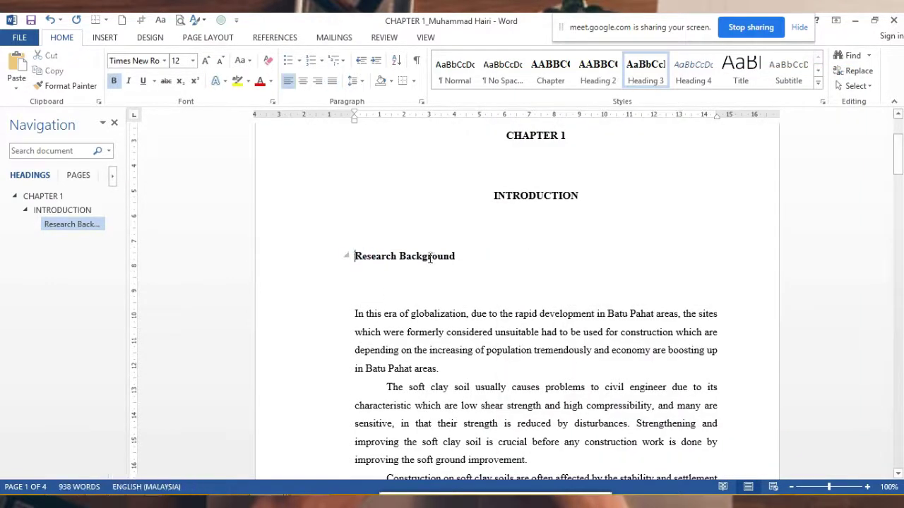
pyautogui.write('1.1')
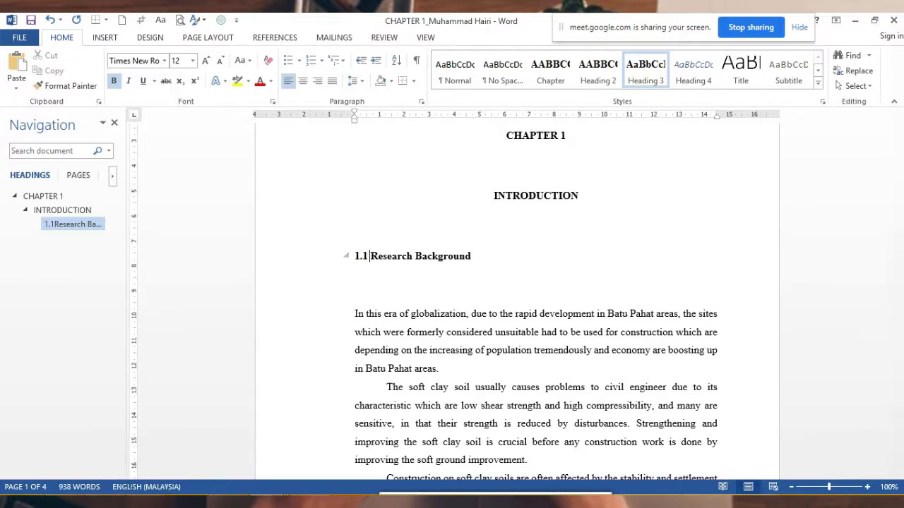
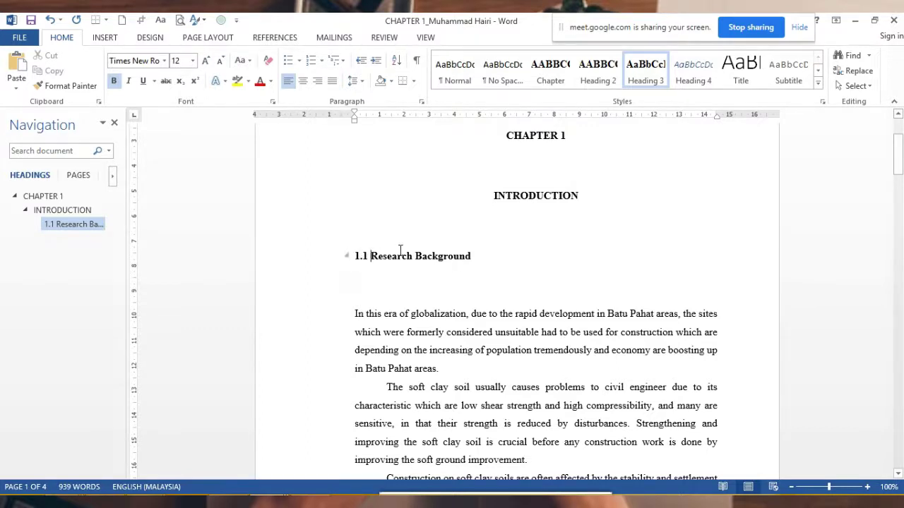
# With formatting marks shown, delete the empty indented line under 1.1 Research Background, then switch to TEMPLATE
pyautogui.click(413, 301)
pyautogui.moveTo(473, 256); pyautogui.dragTo(342, 265)
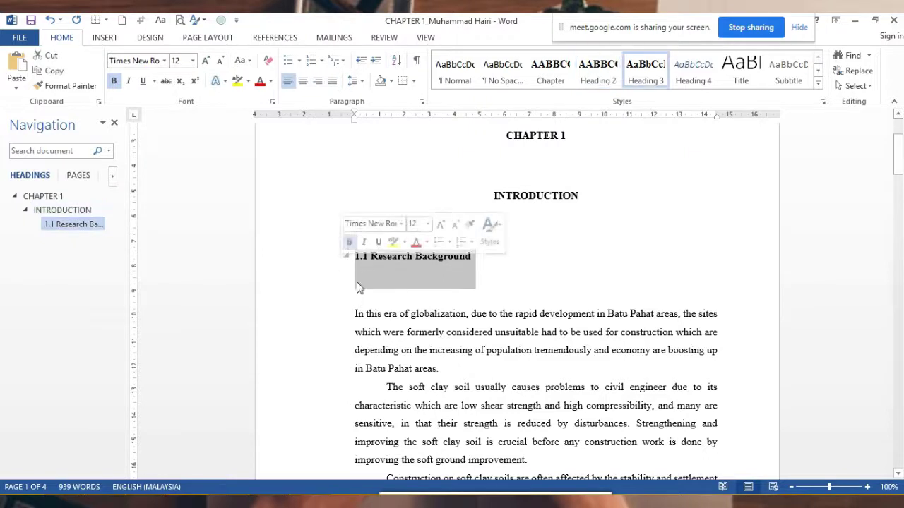
pyautogui.click(417, 62)
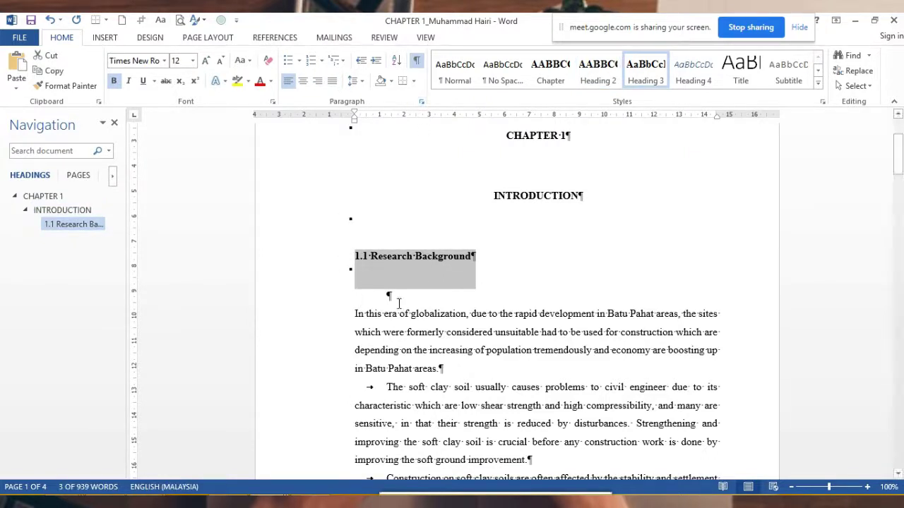
pyautogui.click(403, 302)
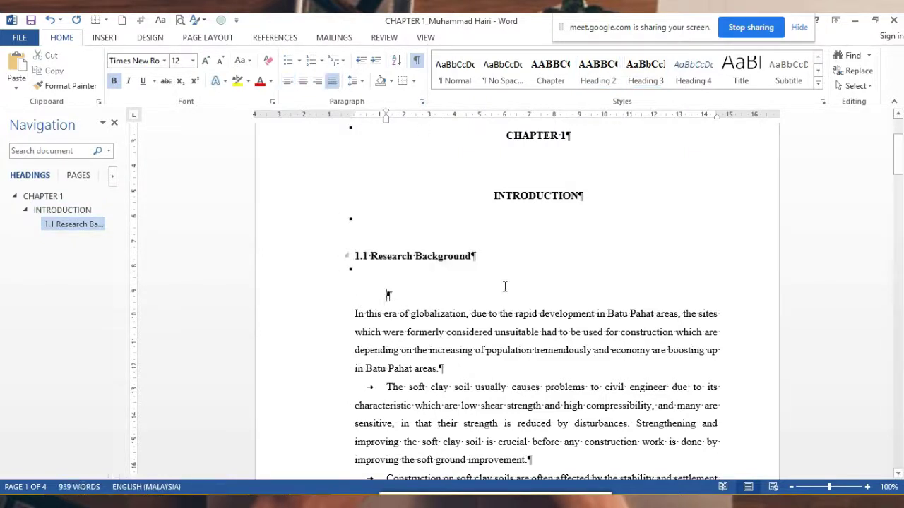
pyautogui.press('Delete')
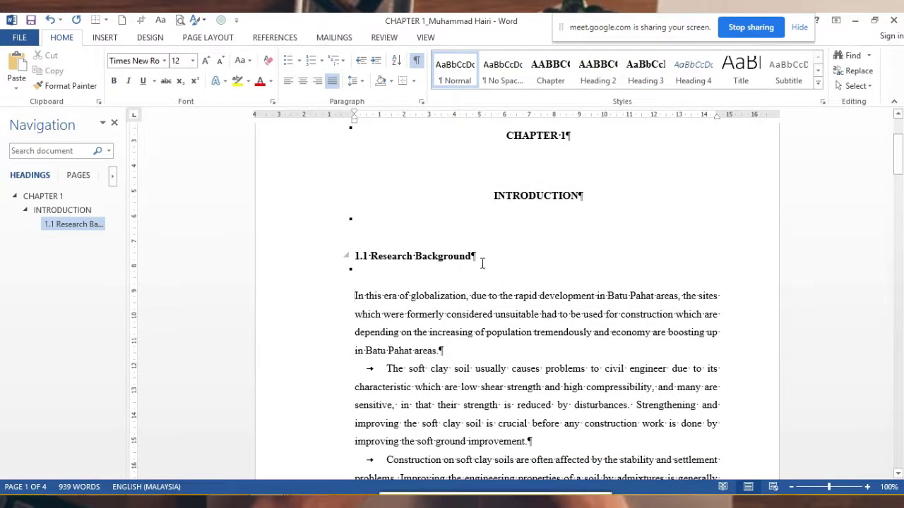
pyautogui.moveTo(476, 257); pyautogui.dragTo(342, 257)
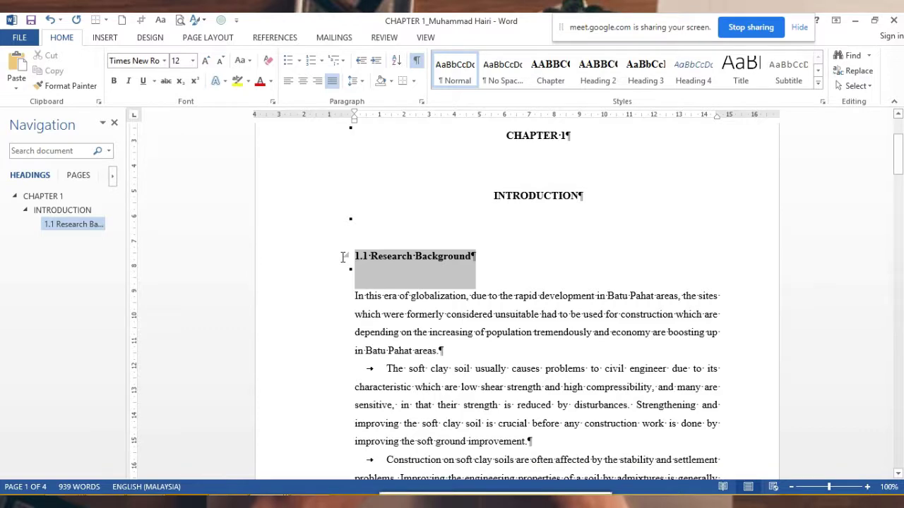
pyautogui.click(302, 500)
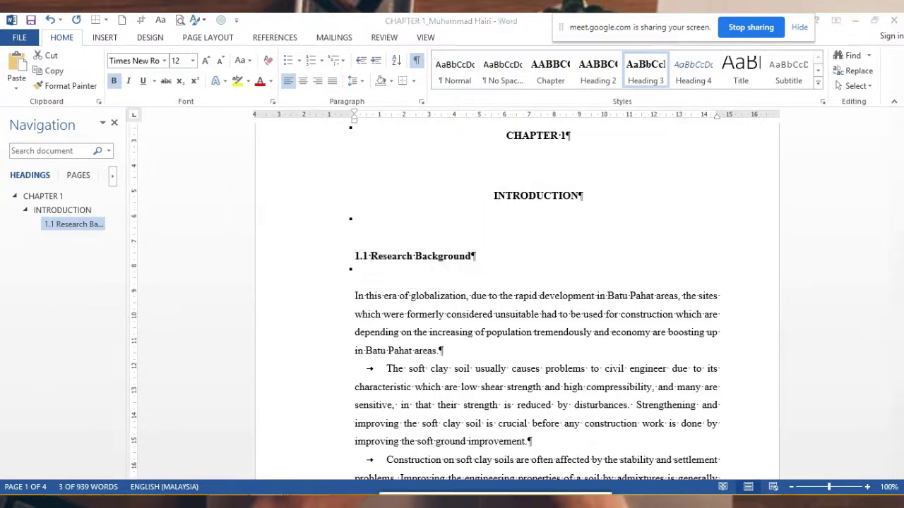
# Check the spacing of the TEMPLATE's 1.1 Background heading, then return to the CHAPTER 1 document
pyautogui.click(493, 423)
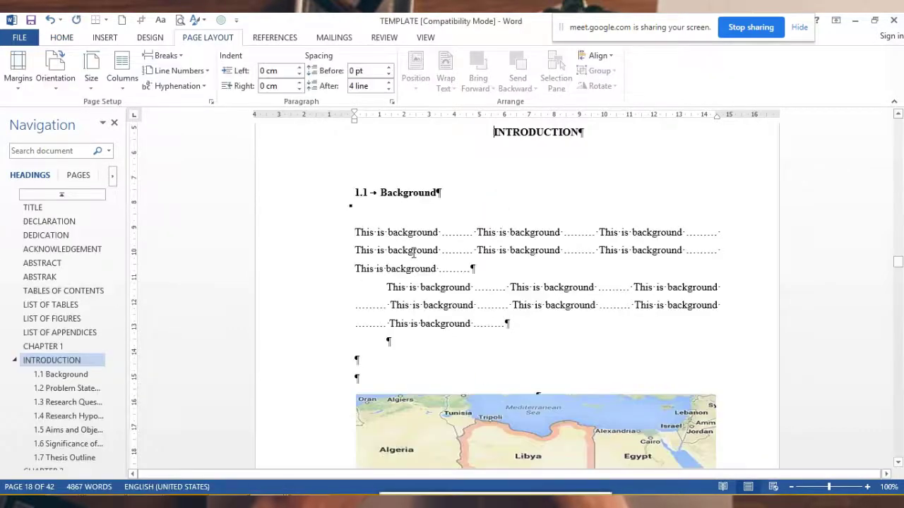
pyautogui.moveTo(440, 192); pyautogui.dragTo(381, 193)
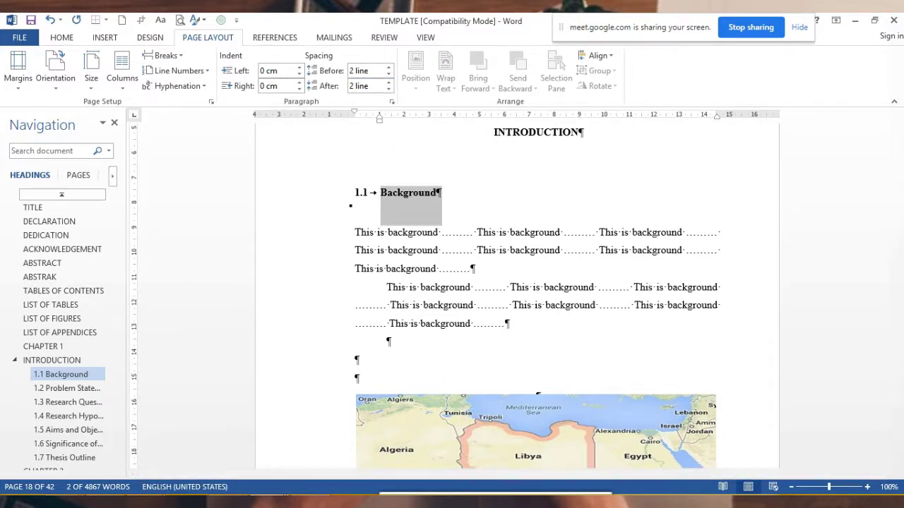
pyautogui.moveTo(304, 502)
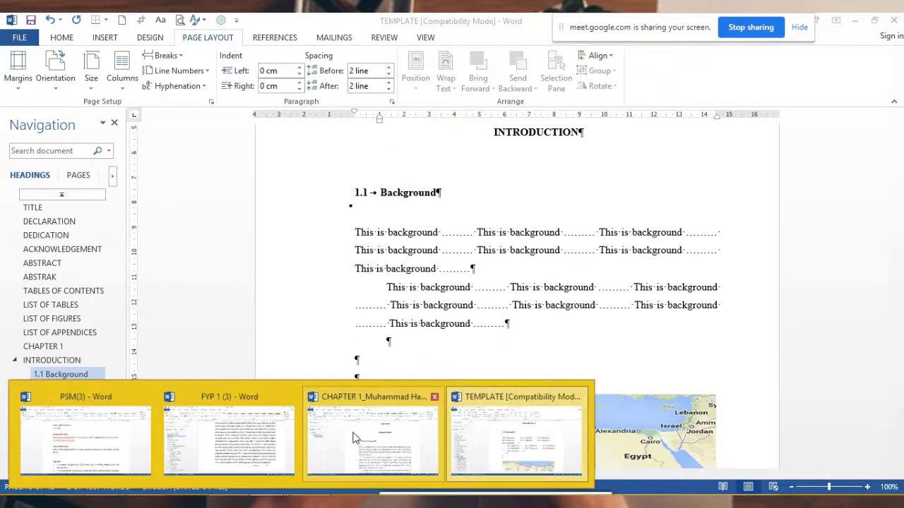
pyautogui.click(367, 466)
pyautogui.scroll(-2, 393, 252)
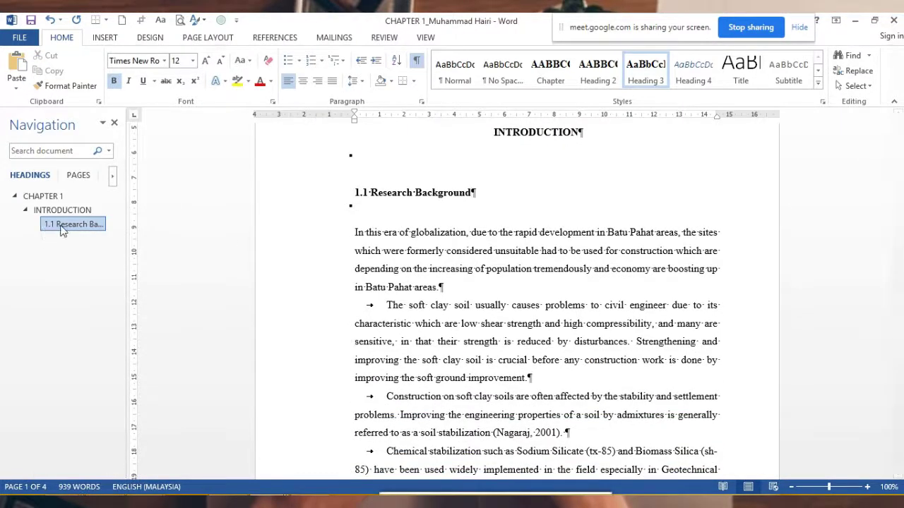
# Scroll down to the Problem Statement section and hide the formatting marks
pyautogui.scroll(-3, 449, 265)
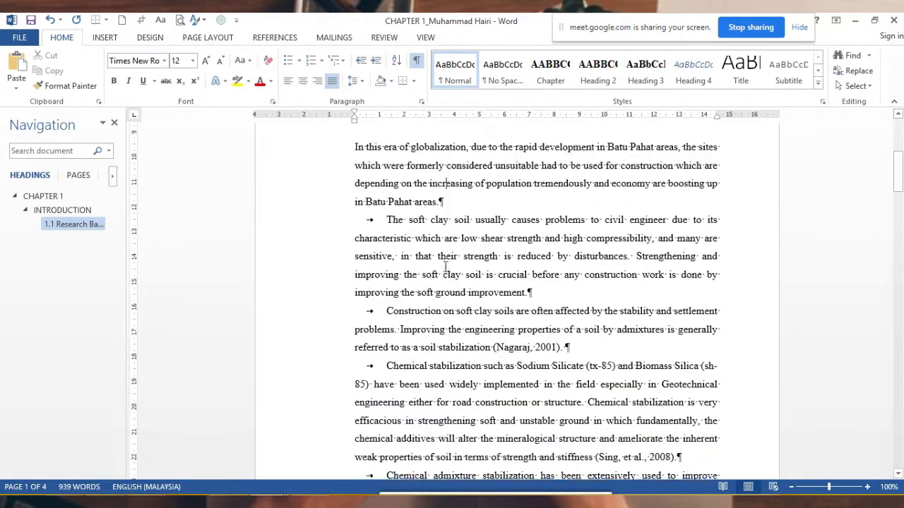
pyautogui.scroll(-4, 450, 265)
pyautogui.scroll(5, 445, 265)
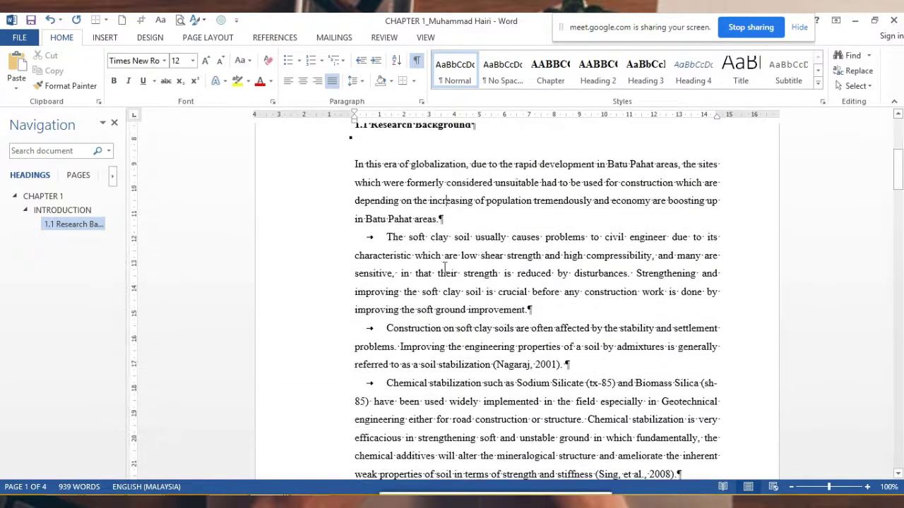
pyautogui.scroll(2, 358, 208)
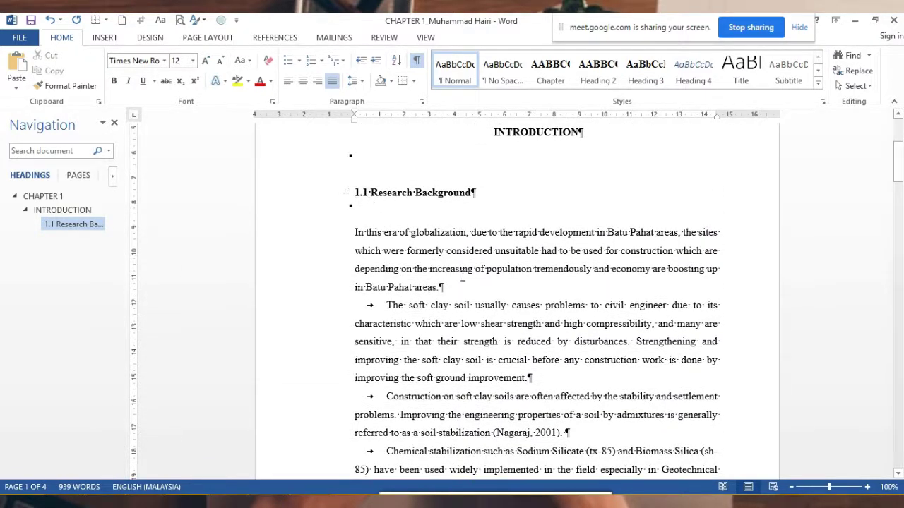
pyautogui.scroll(-8, 463, 276)
pyautogui.scroll(-3, 555, 219)
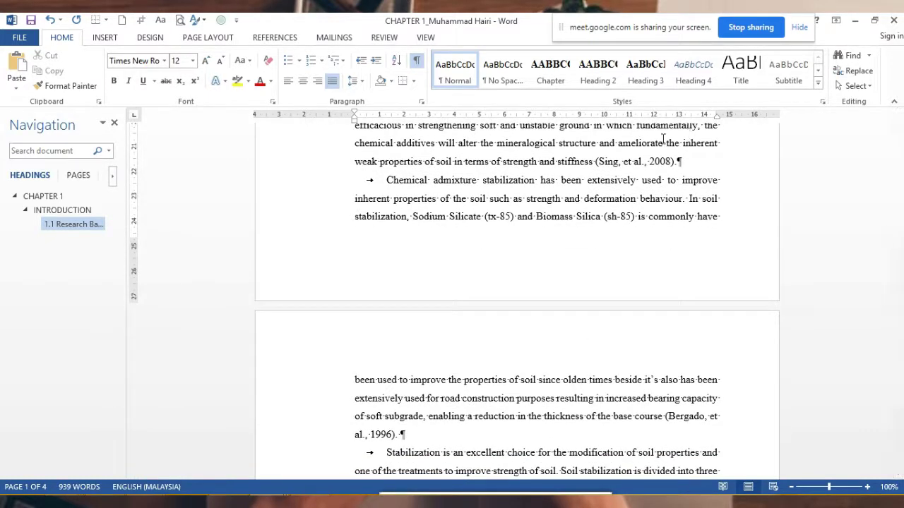
pyautogui.scroll(-4, 456, 262)
pyautogui.scroll(-5, 457, 266)
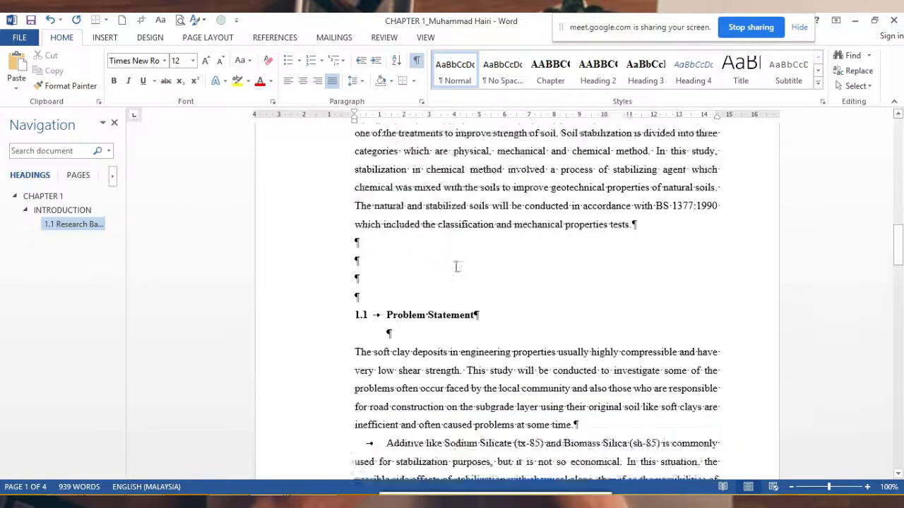
pyautogui.scroll(-3, 457, 266)
pyautogui.scroll(3, 403, 244)
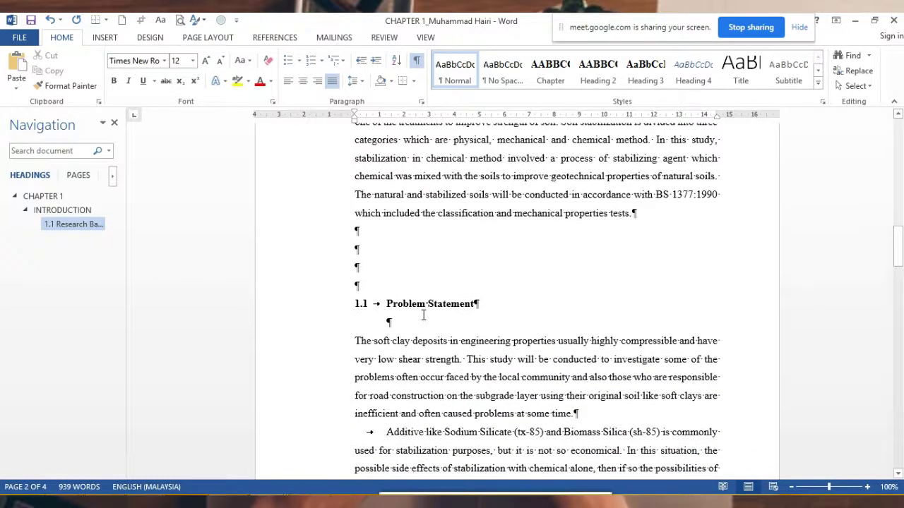
pyautogui.click(416, 60)
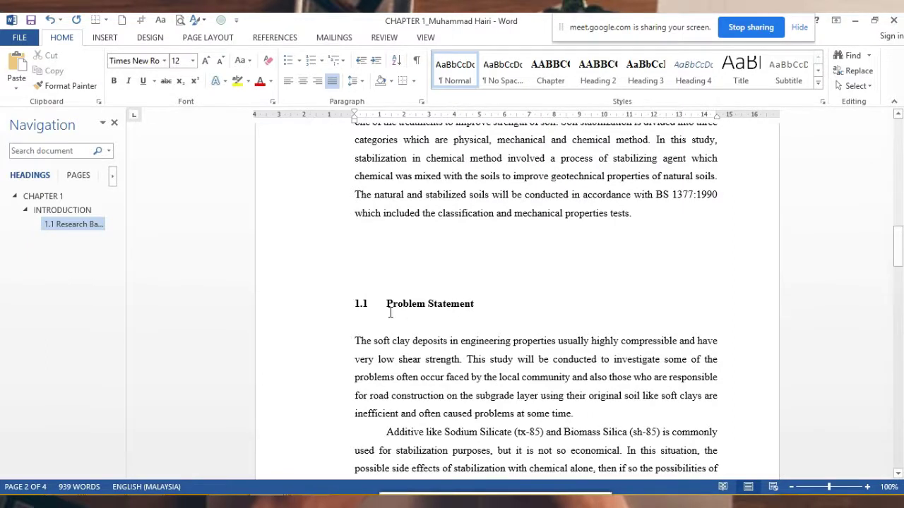
# Make Problem Statement a Heading 3 numbered '1.2 Problem Statement'
pyautogui.moveTo(477, 302); pyautogui.dragTo(371, 302)
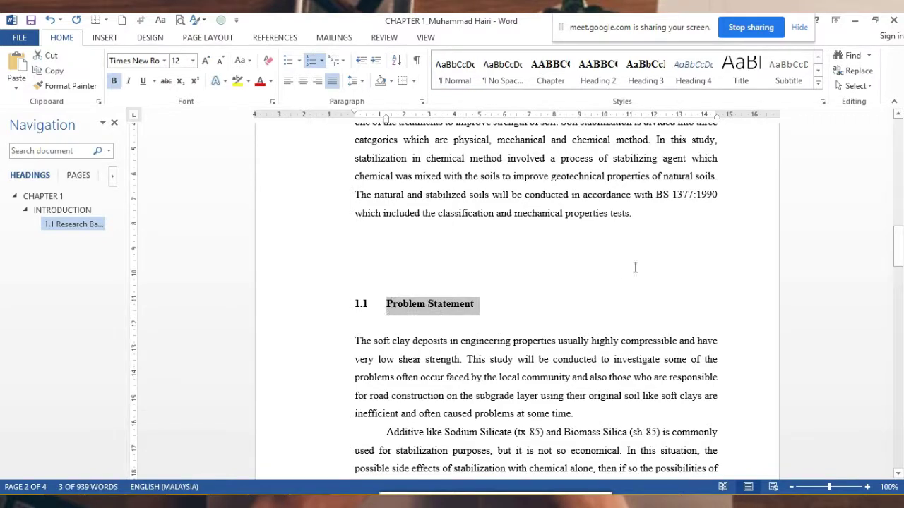
pyautogui.click(646, 69)
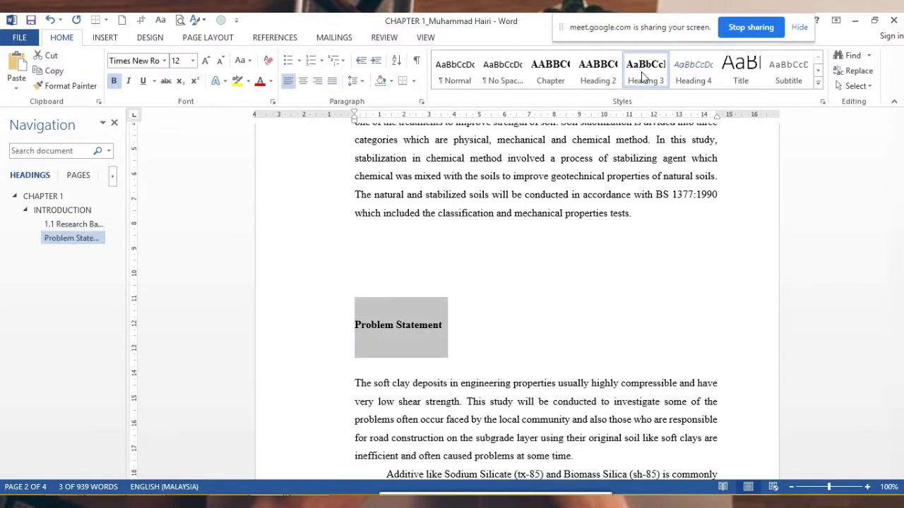
pyautogui.click(54, 240)
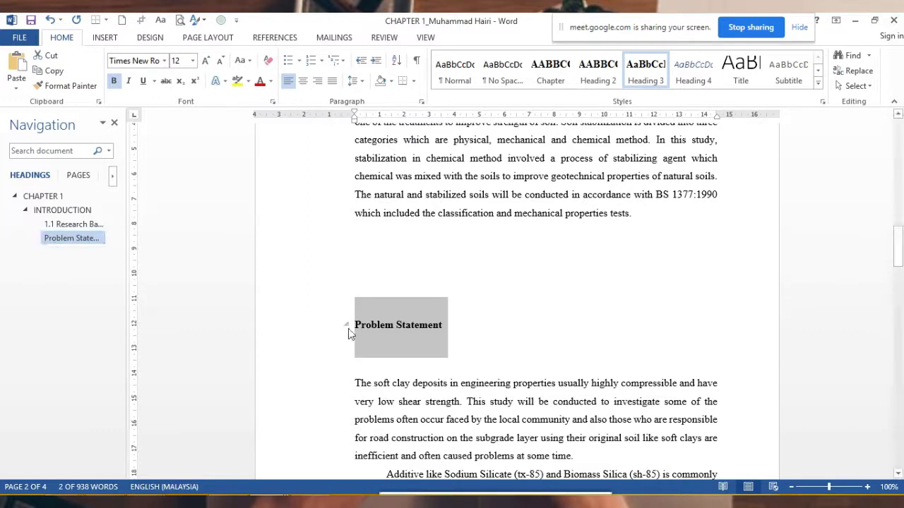
pyautogui.click(357, 327)
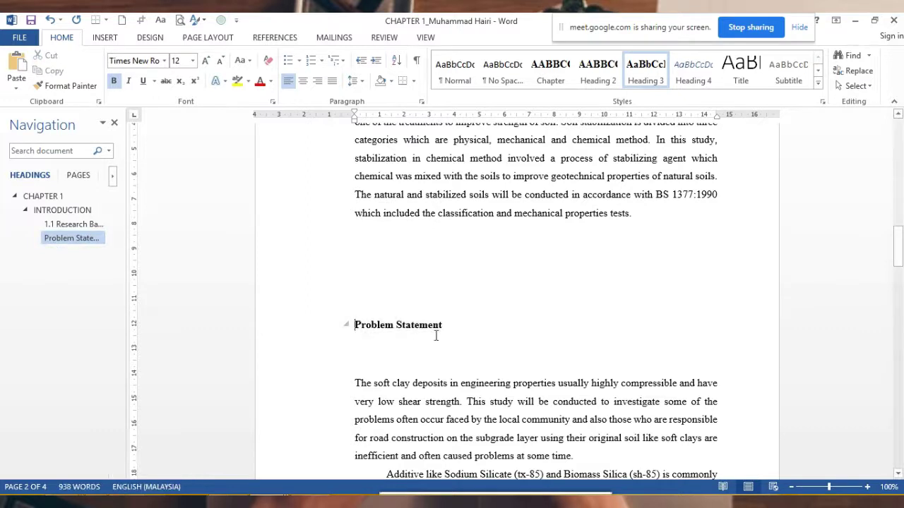
pyautogui.write('1.2')
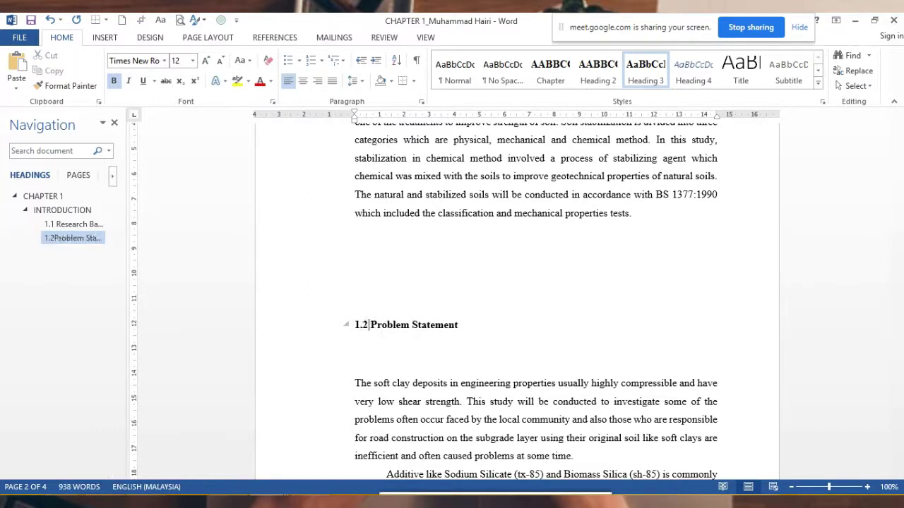
pyautogui.scroll(-3, 471, 336)
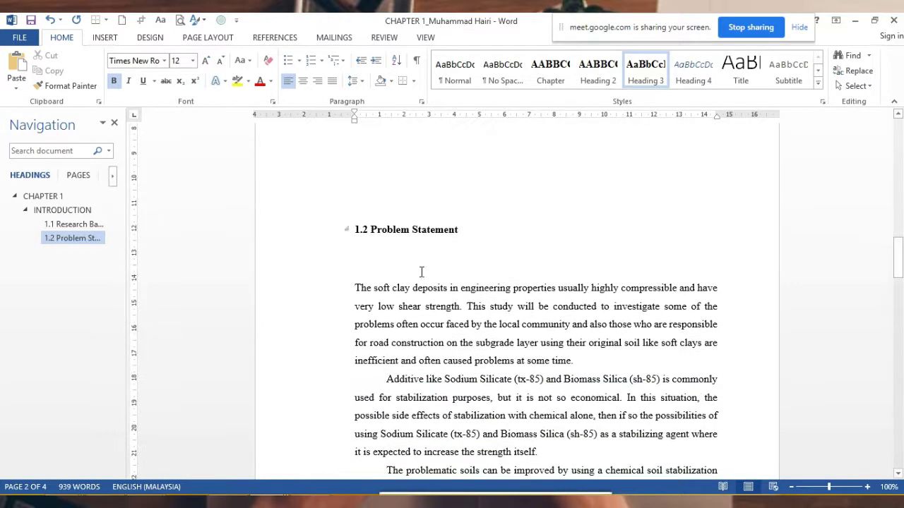
# Show formatting marks and delete the blank paragraphs above and below 1.2 Problem Statement
pyautogui.click(416, 60)
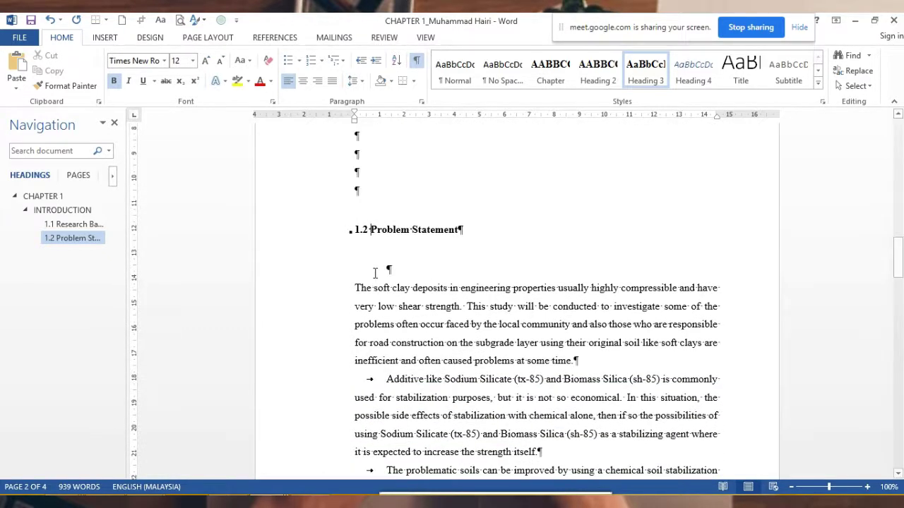
pyautogui.click(409, 266)
pyautogui.press('Delete')
pyautogui.scroll(2, 444, 246)
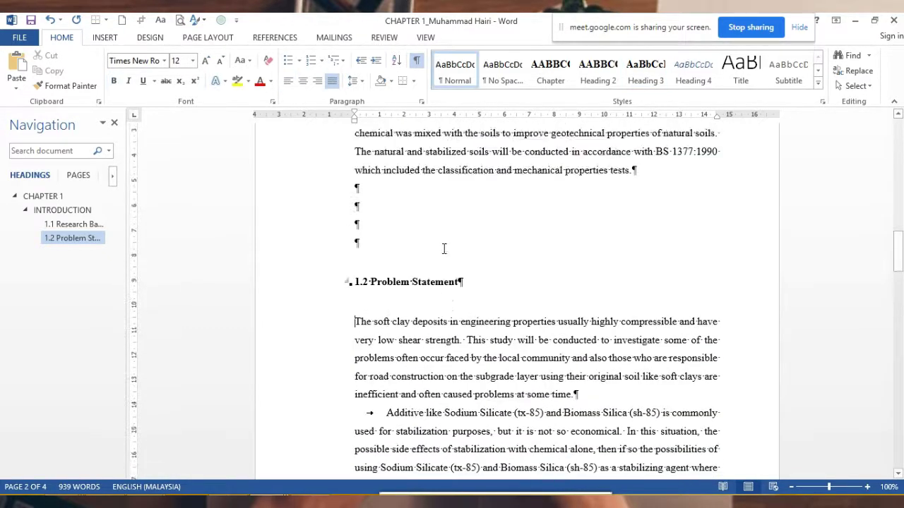
pyautogui.scroll(2, 359, 278)
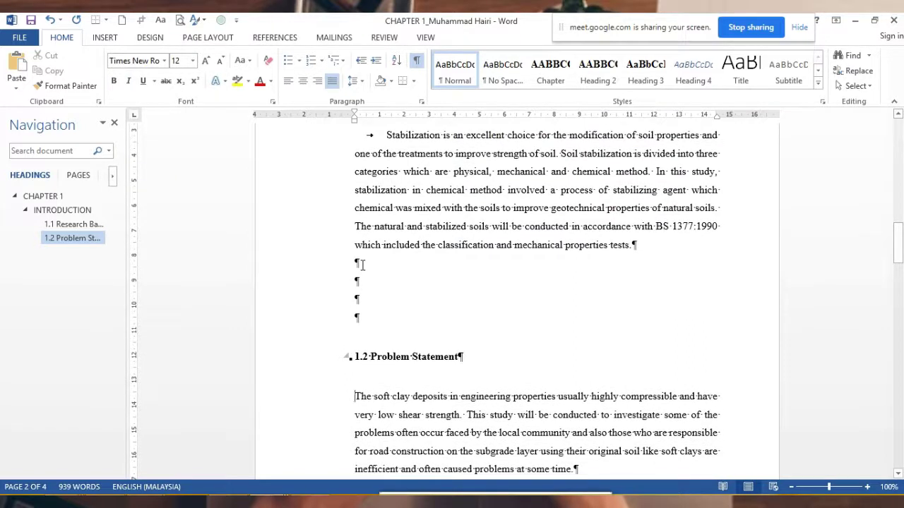
pyautogui.click(361, 264)
pyautogui.press('Delete')
pyautogui.press('Delete')
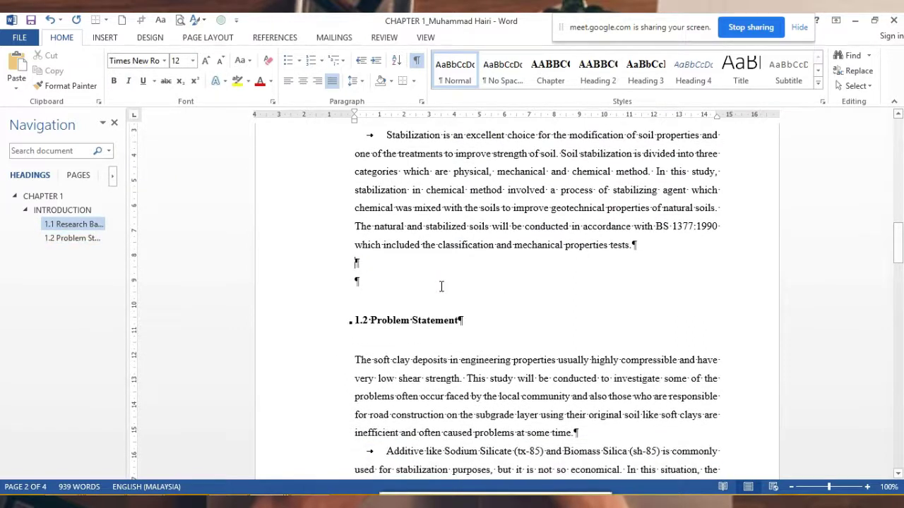
pyautogui.press('Delete')
pyautogui.press('Delete')
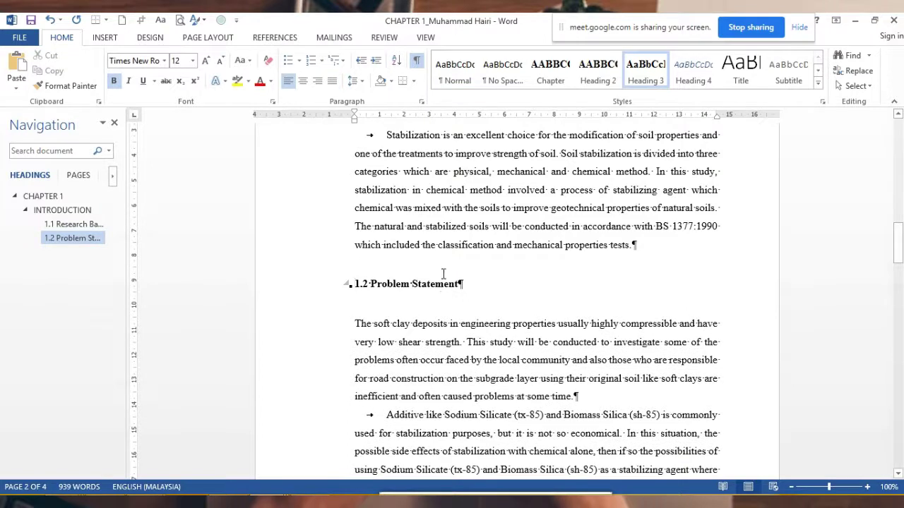
pyautogui.moveTo(466, 283); pyautogui.dragTo(348, 284)
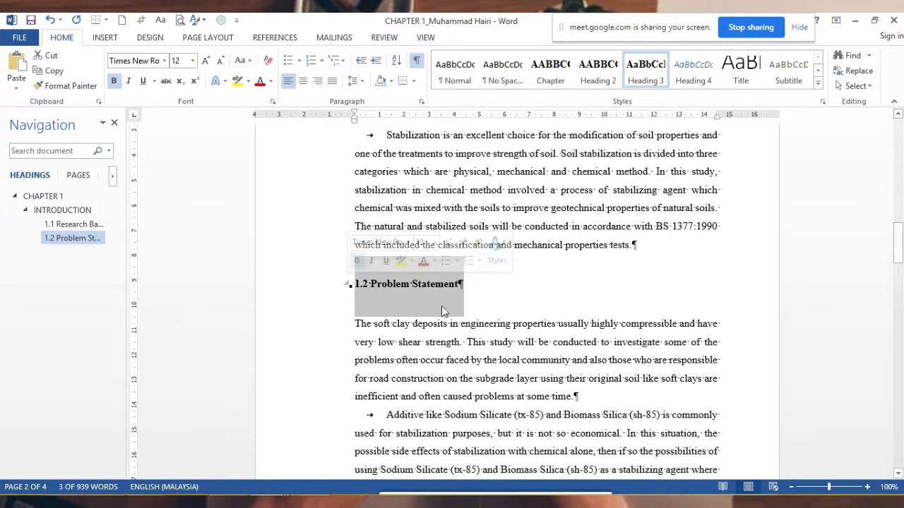
# Make Research Objective a Heading 3 numbered '1.3 Research Objective'
pyautogui.click(537, 286)
pyautogui.scroll(-2, 526, 279)
pyautogui.scroll(-1, 509, 232)
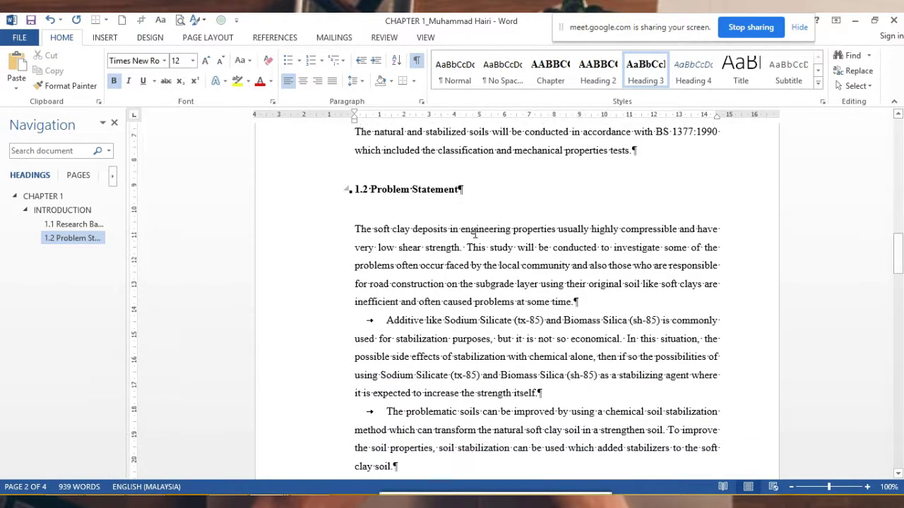
pyautogui.scroll(-2, 480, 262)
pyautogui.scroll(-3, 434, 291)
pyautogui.scroll(-5, 435, 289)
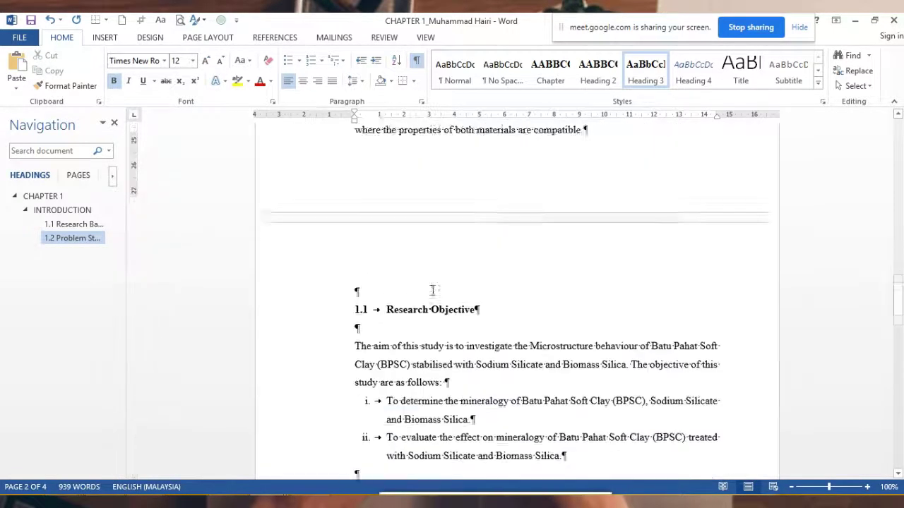
pyautogui.moveTo(477, 293); pyautogui.dragTo(389, 295)
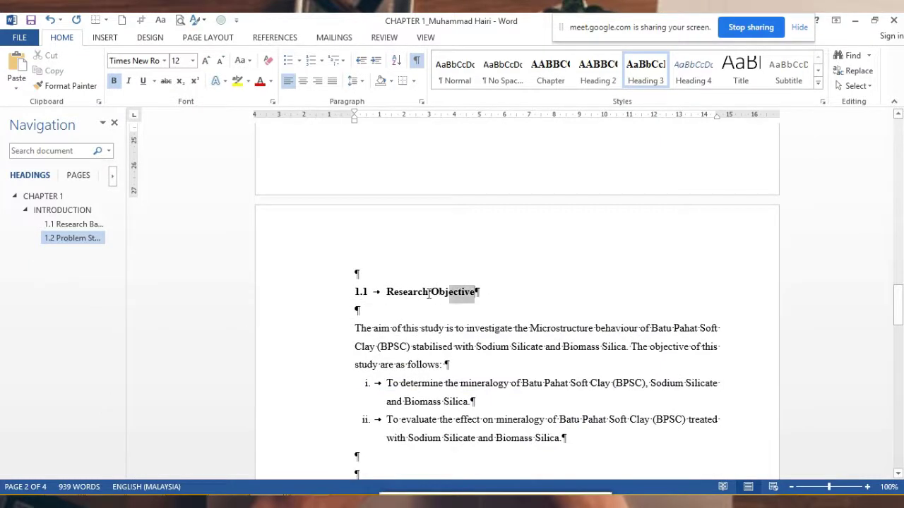
pyautogui.click(645, 70)
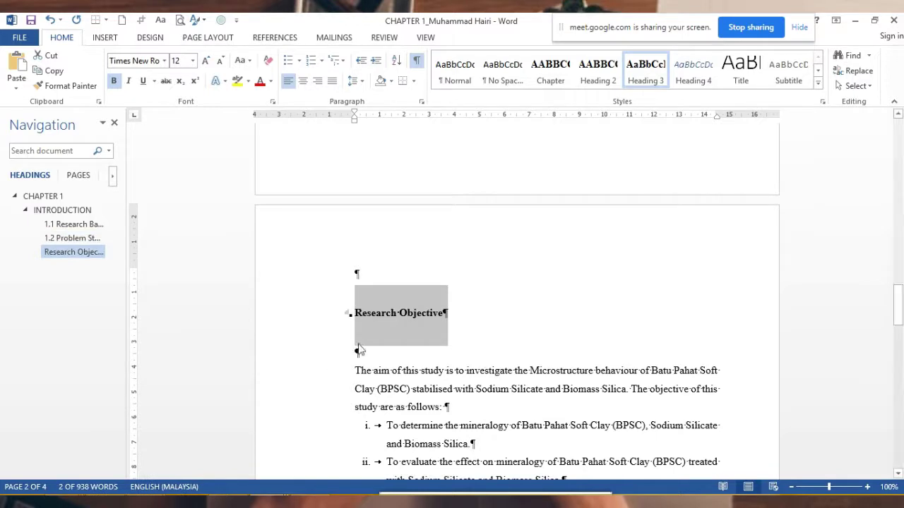
pyautogui.click(356, 315)
pyautogui.write('1')
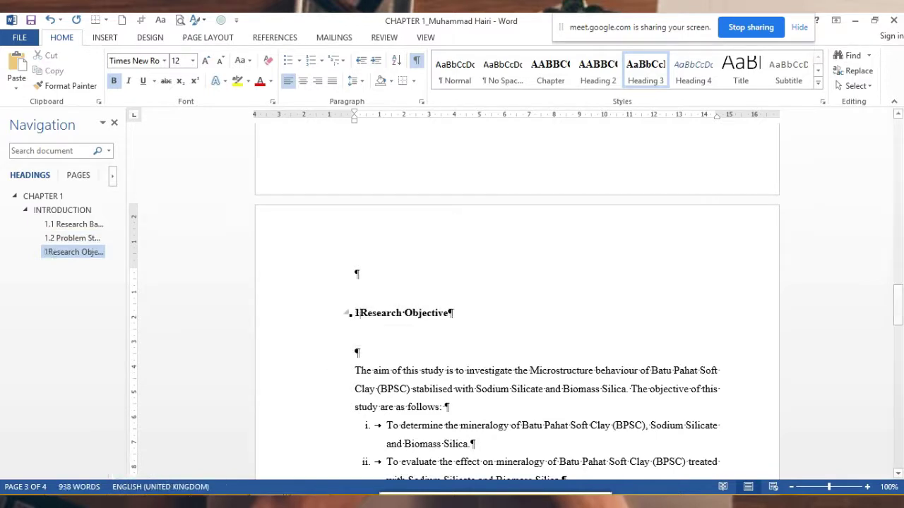
pyautogui.write('.3')
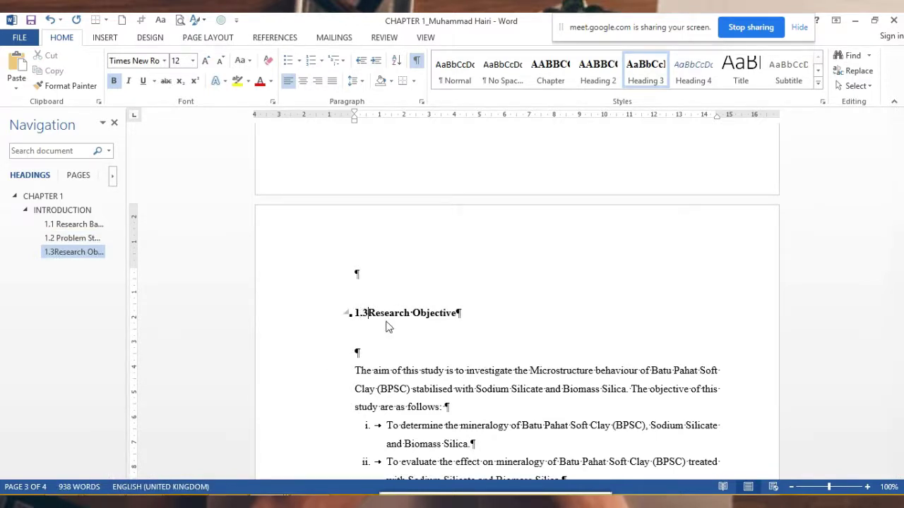
# Delete the blank lines above and below 1.3 Research Objective
pyautogui.click(367, 351)
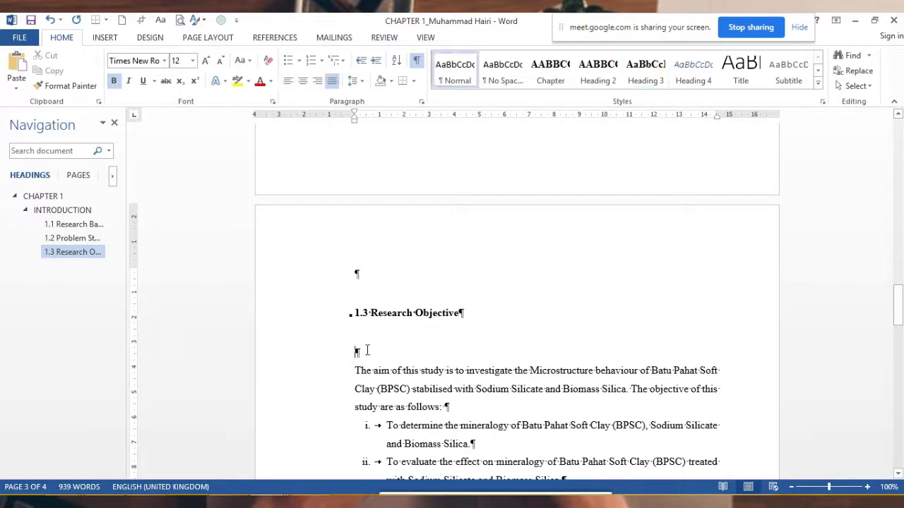
pyautogui.press('Delete')
pyautogui.click(356, 274)
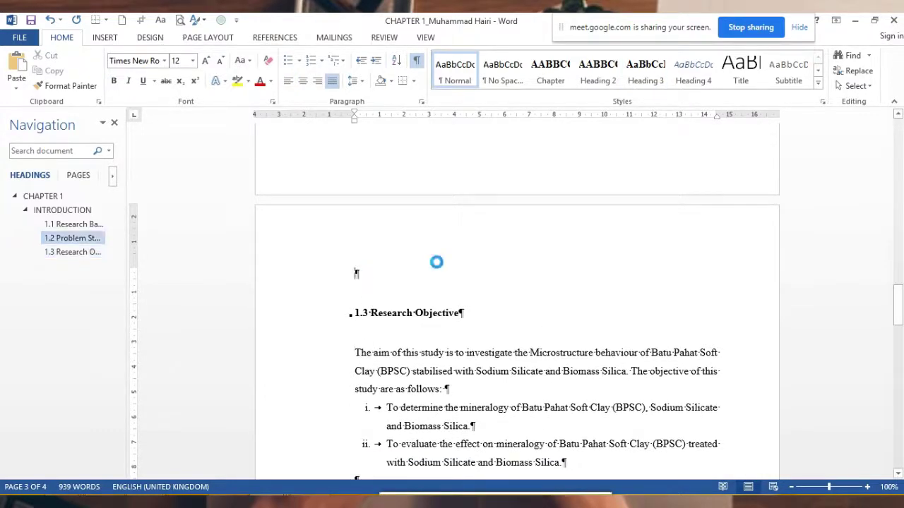
pyautogui.press('Delete')
pyautogui.scroll(3, 465, 311)
pyautogui.scroll(-3, 462, 320)
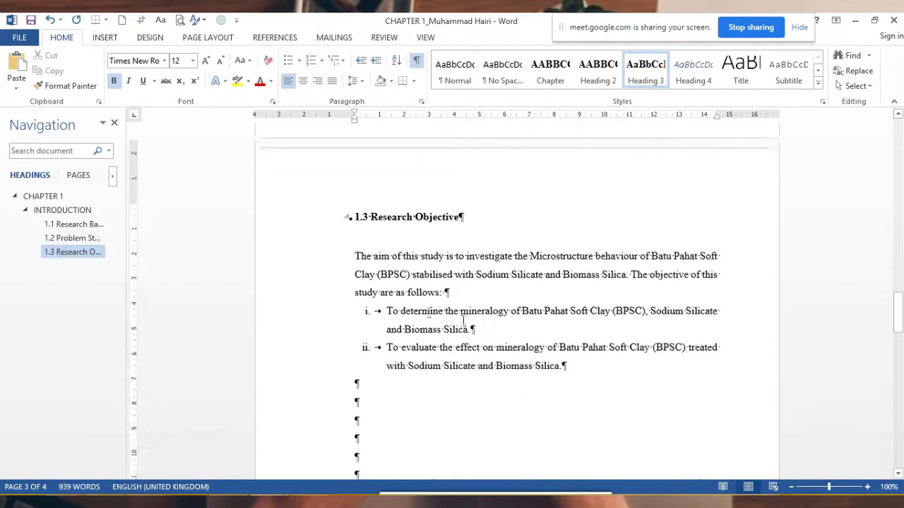
pyautogui.scroll(-5, 365, 324)
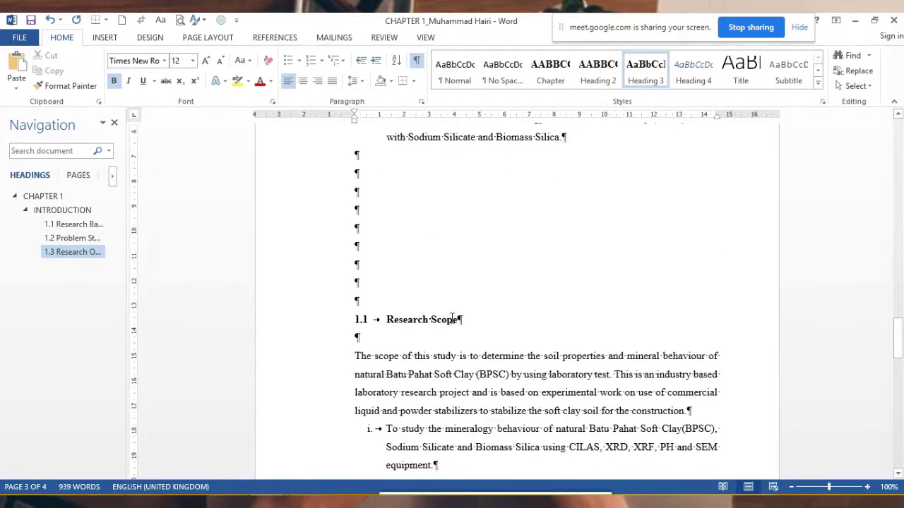
# Make Research Scope a Heading 3 numbered '1.4 Research Scope'
pyautogui.moveTo(450, 322); pyautogui.dragTo(386, 320)
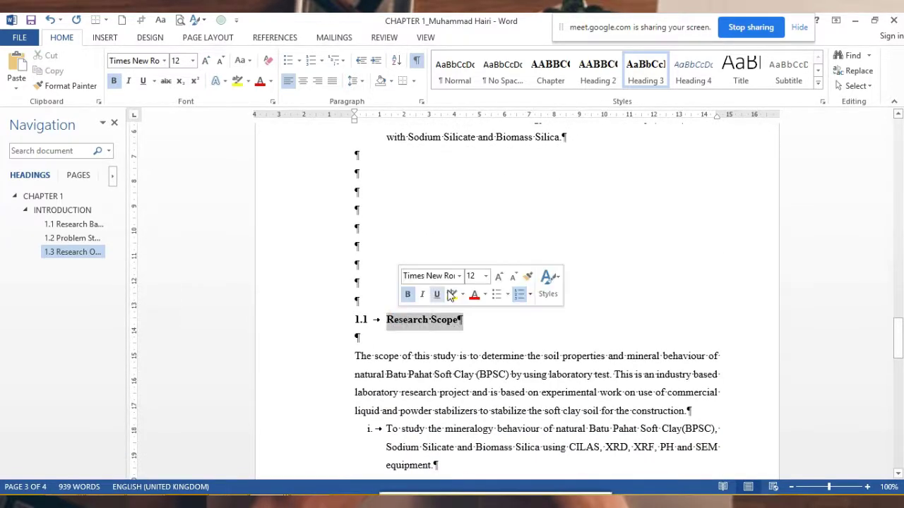
pyautogui.click(651, 81)
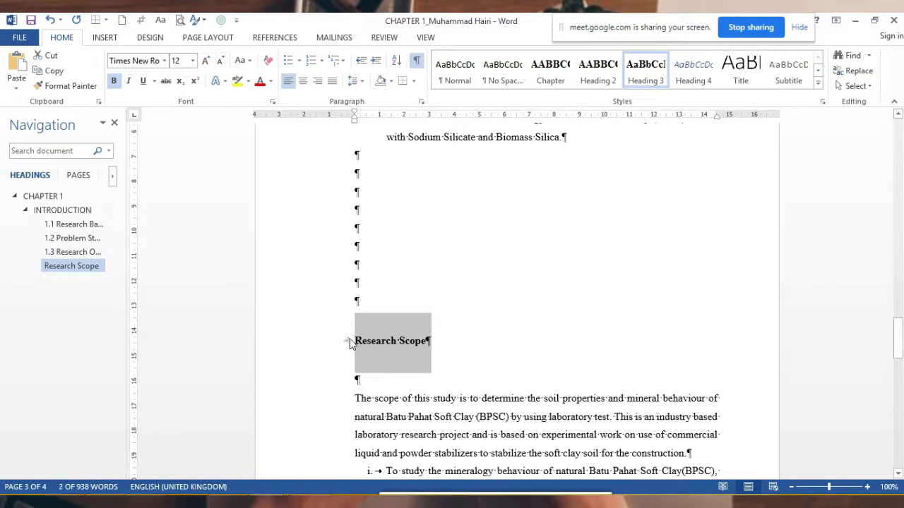
pyautogui.click(358, 341)
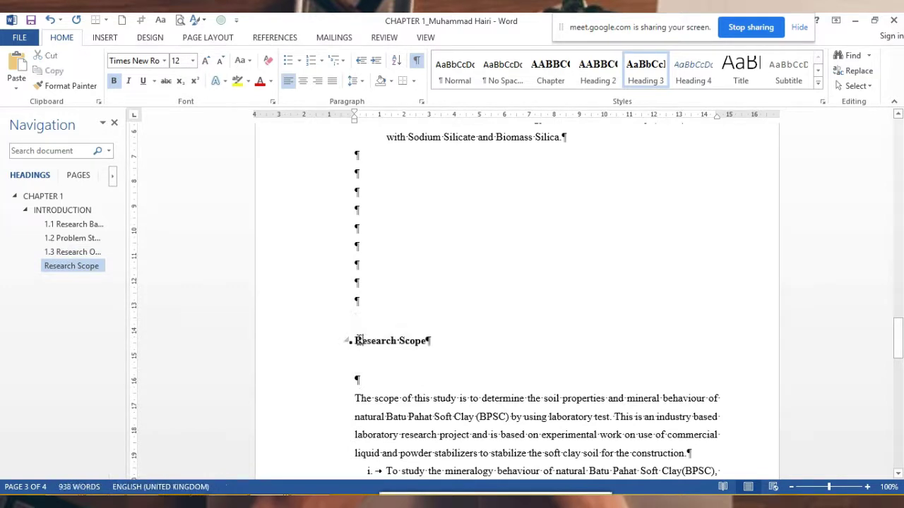
pyautogui.write('1.')
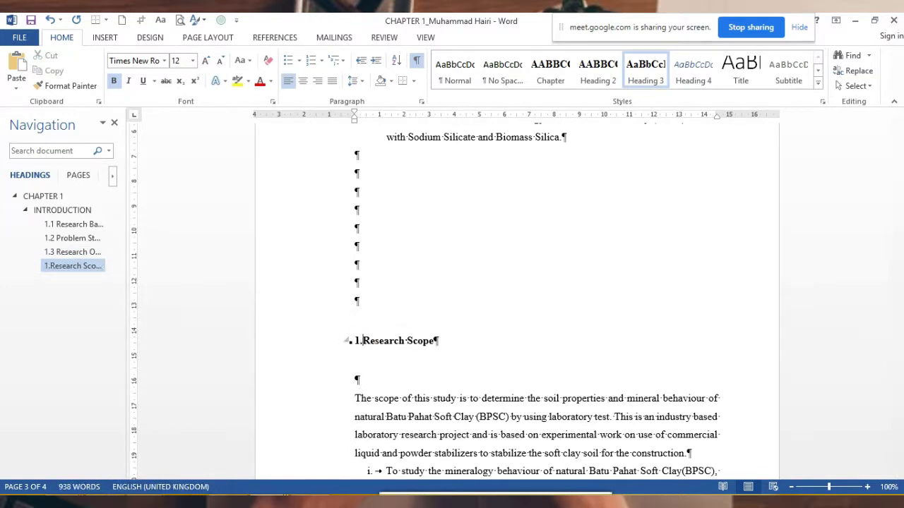
pyautogui.write('4')
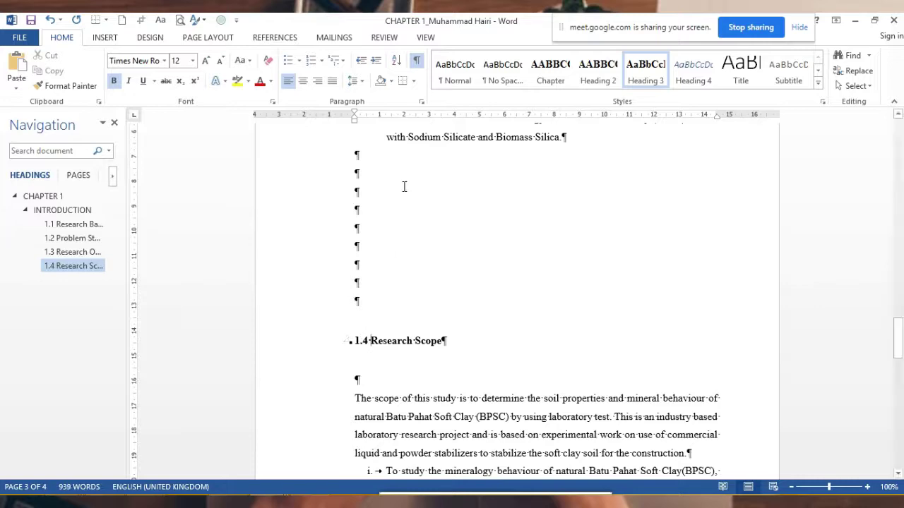
# Remove the blank lines between the objectives list, 1.4 Research Scope and its text
pyautogui.click(377, 160)
pyautogui.press('Delete')
pyautogui.press('Delete')
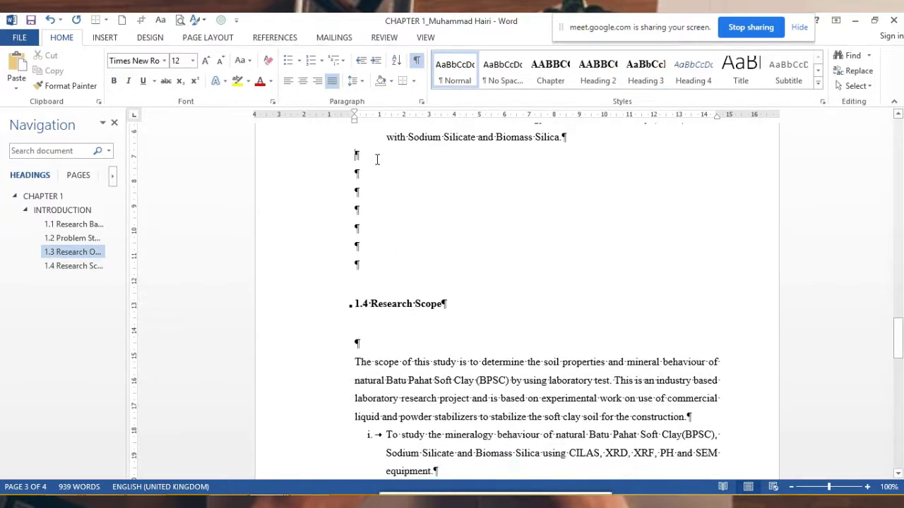
pyautogui.press('Delete')
pyautogui.press('Delete')
pyautogui.press('Delete')
pyautogui.press('Delete')
pyautogui.press('Delete')
pyautogui.press('Delete')
pyautogui.press('Delete')
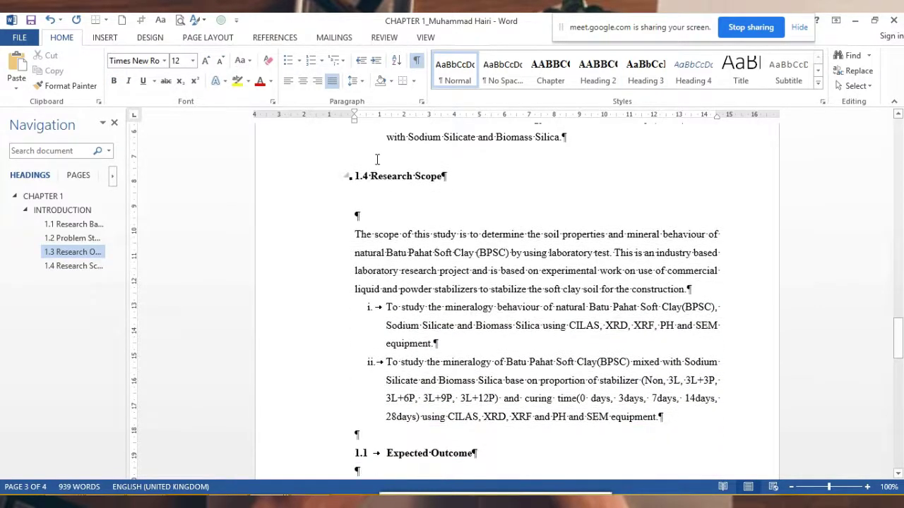
pyautogui.click(369, 212)
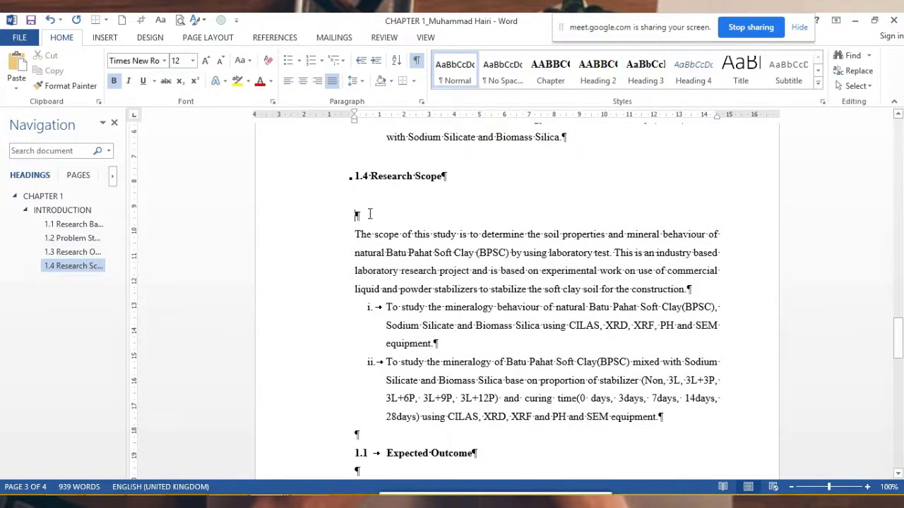
pyautogui.press('Delete')
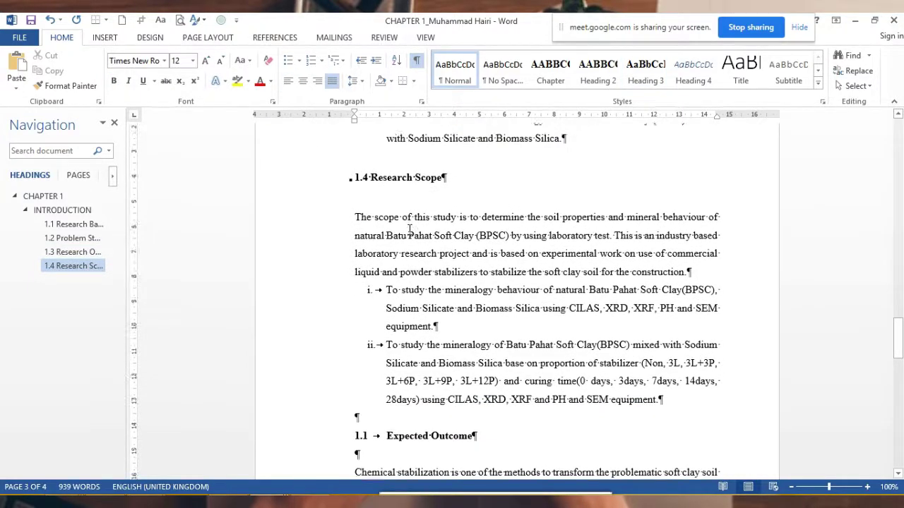
pyautogui.scroll(3, 434, 291)
pyautogui.scroll(-3, 410, 291)
pyautogui.scroll(-2, 431, 318)
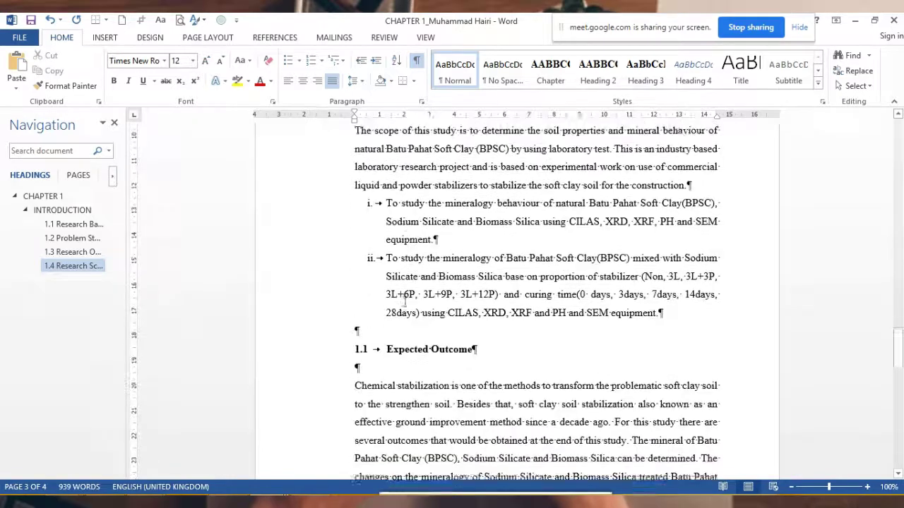
# Make Expected Outcome a Heading 3 numbered 1.5, deleting the blank lines above and below it
pyautogui.moveTo(475, 339); pyautogui.dragTo(387, 339)
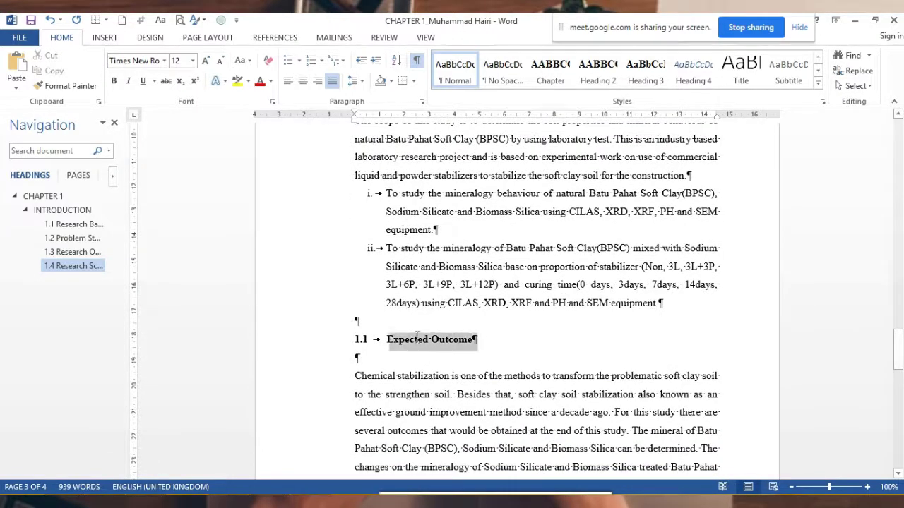
pyautogui.click(637, 82)
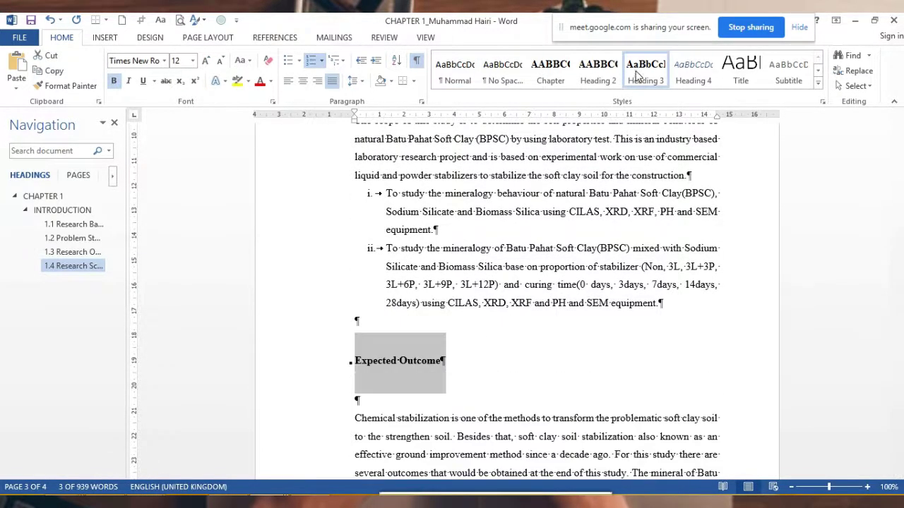
pyautogui.click(358, 322)
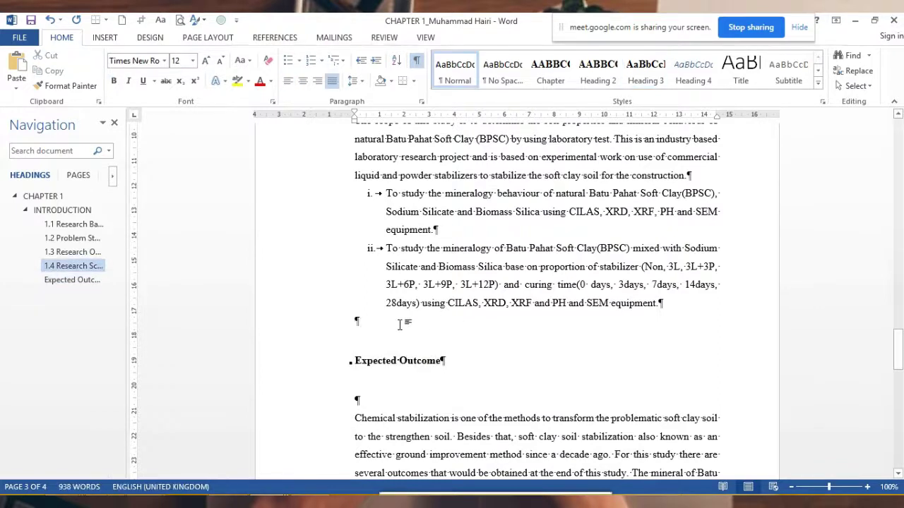
pyautogui.press('Delete')
pyautogui.click(361, 383)
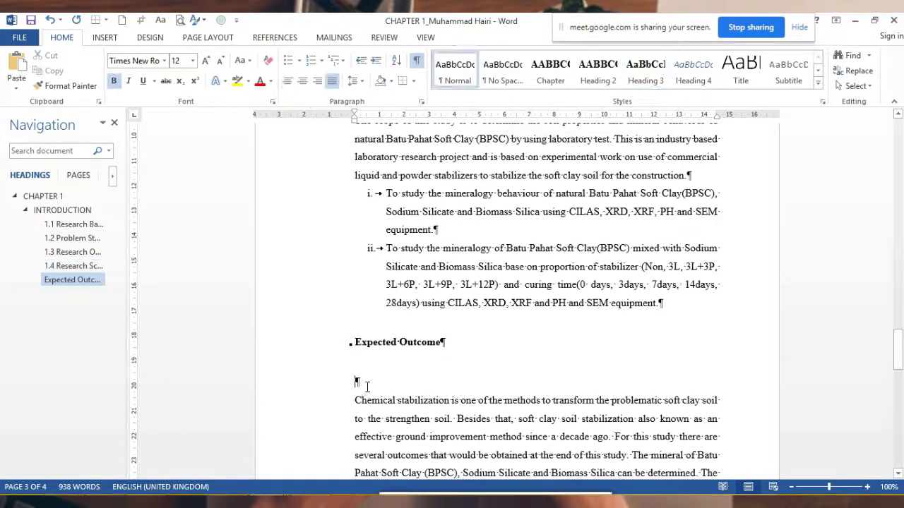
pyautogui.press('Delete')
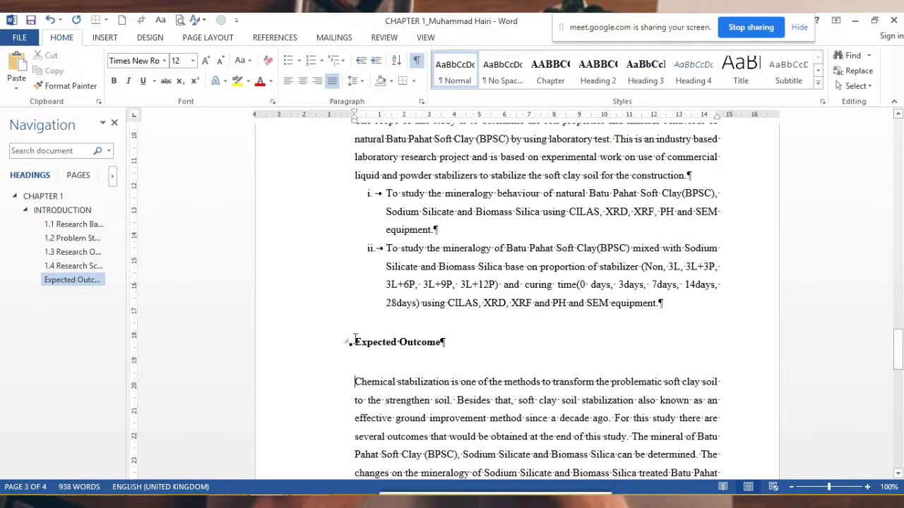
pyautogui.write('1.')
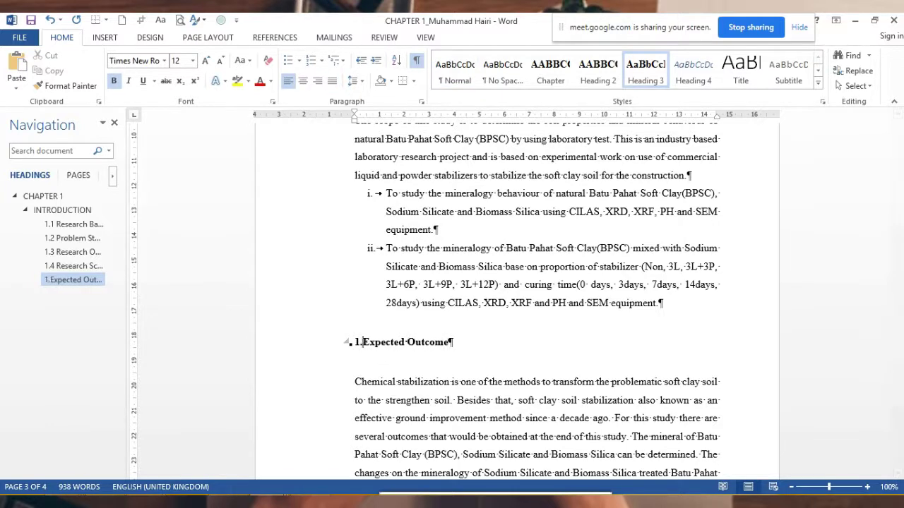
pyautogui.write('5')
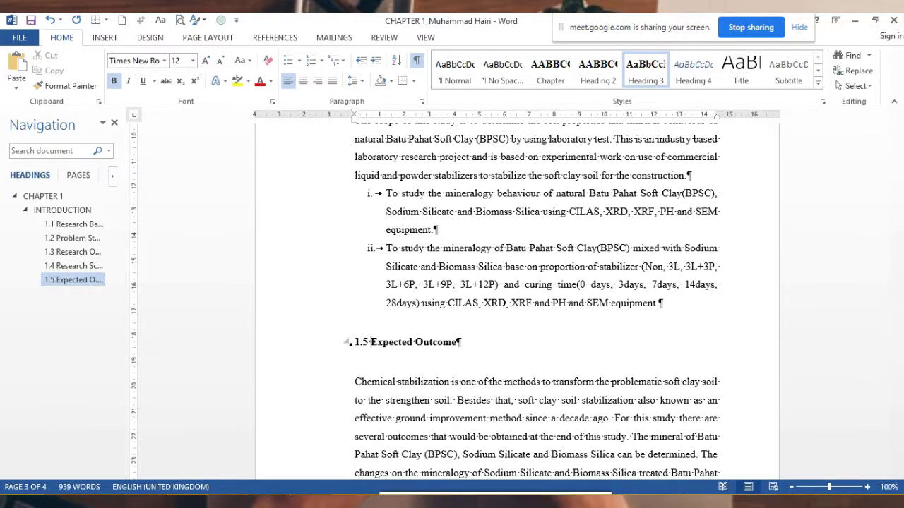
# Scroll to the end of Chapter 1 and toggle formatting marks off and back on
pyautogui.scroll(4, 395, 339)
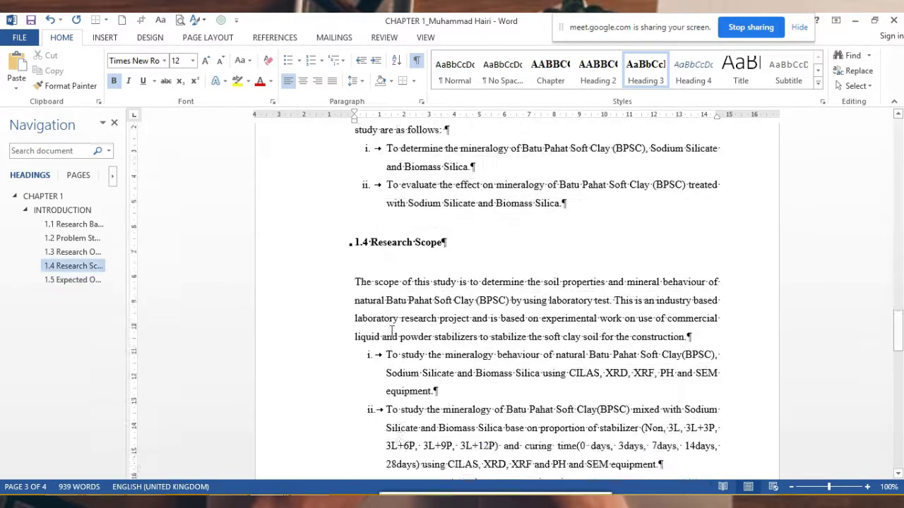
pyautogui.scroll(-4, 424, 336)
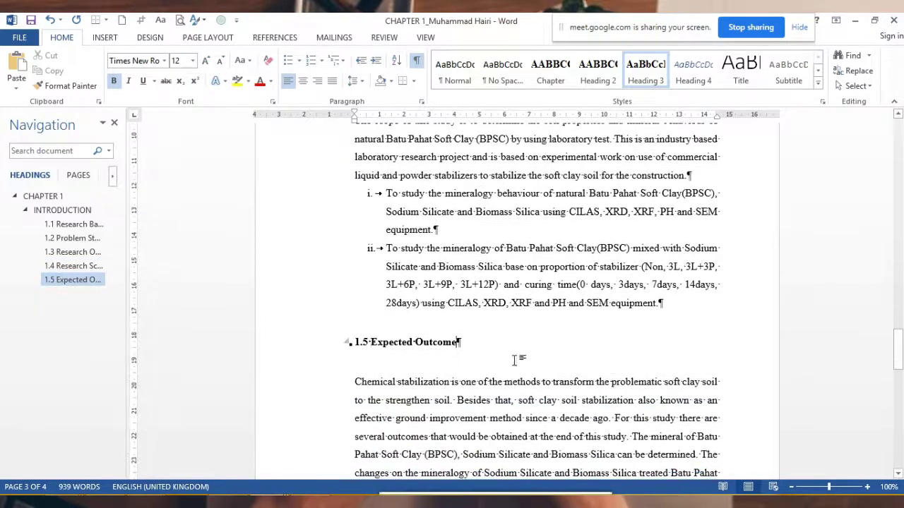
pyautogui.scroll(-3, 494, 356)
pyautogui.scroll(-4, 483, 355)
pyautogui.scroll(-2, 459, 347)
pyautogui.scroll(-3, 445, 339)
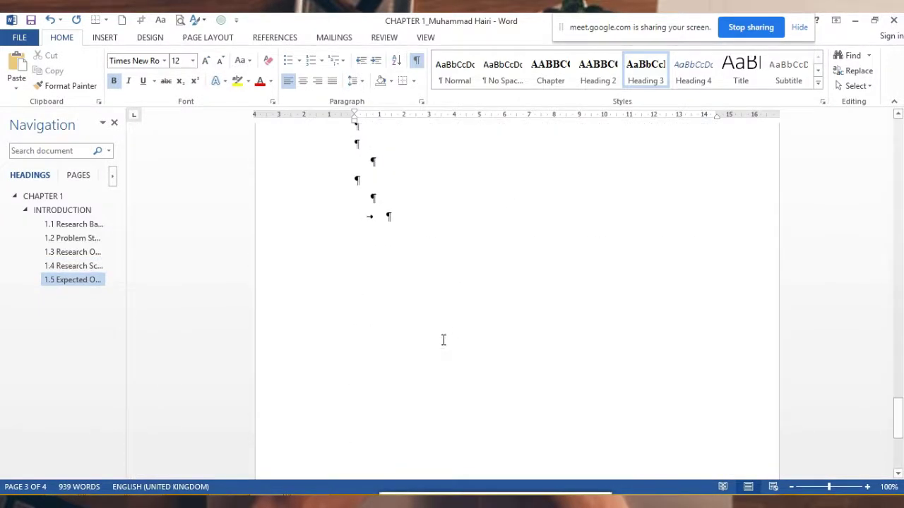
pyautogui.scroll(3, 452, 332)
pyautogui.scroll(-3, 442, 322)
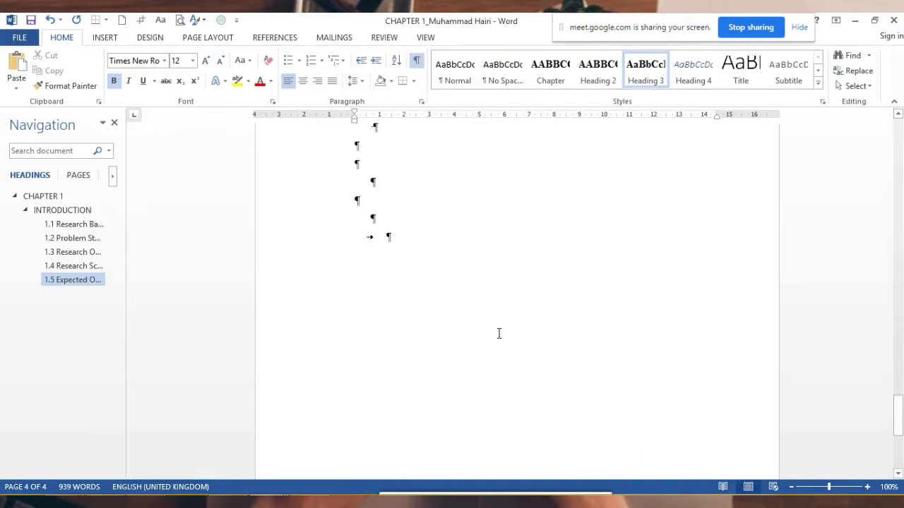
pyautogui.scroll(3, 501, 321)
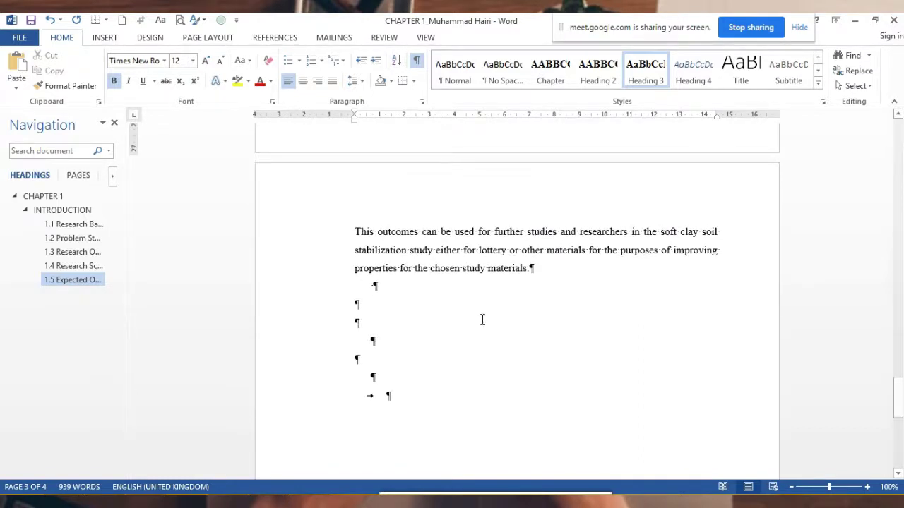
pyautogui.scroll(-2, 473, 310)
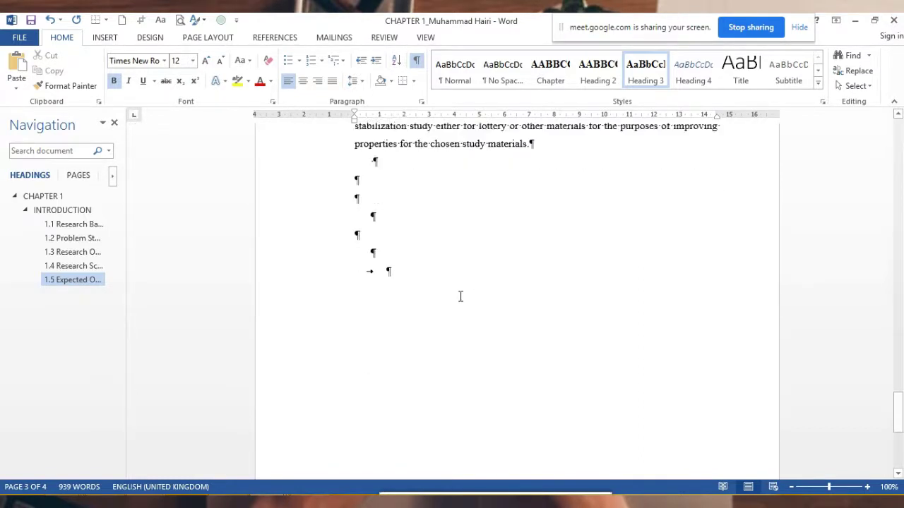
pyautogui.click(416, 61)
pyautogui.scroll(-2, 456, 258)
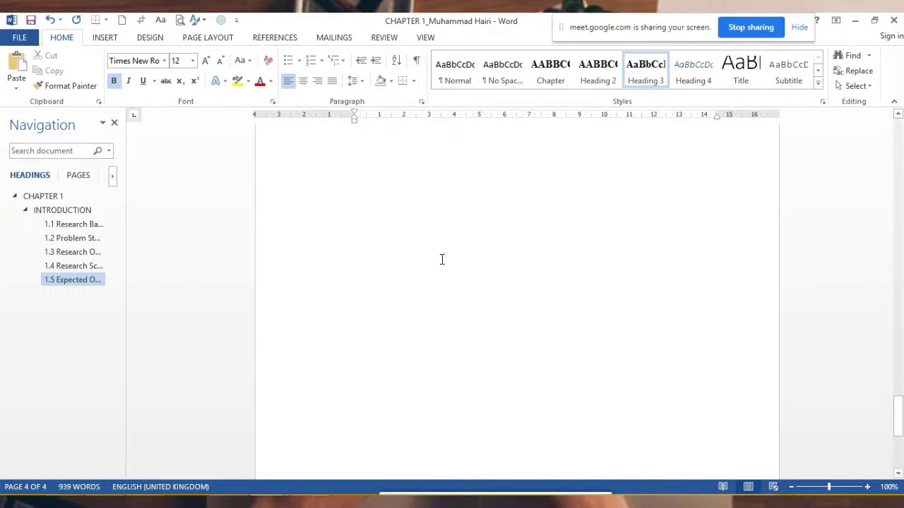
pyautogui.scroll(4, 435, 260)
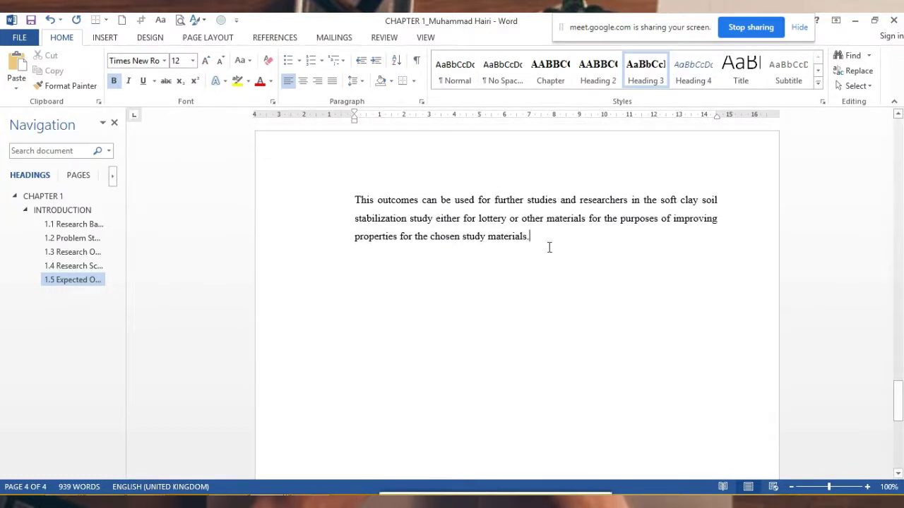
pyautogui.click(416, 61)
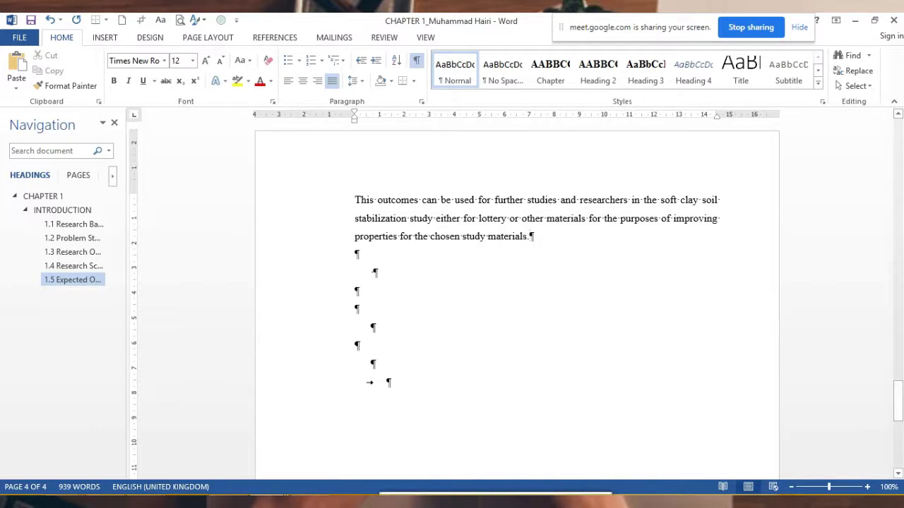
# Add an empty line after the Expected Outcome paragraph and insert a page break
pyautogui.press('Return')
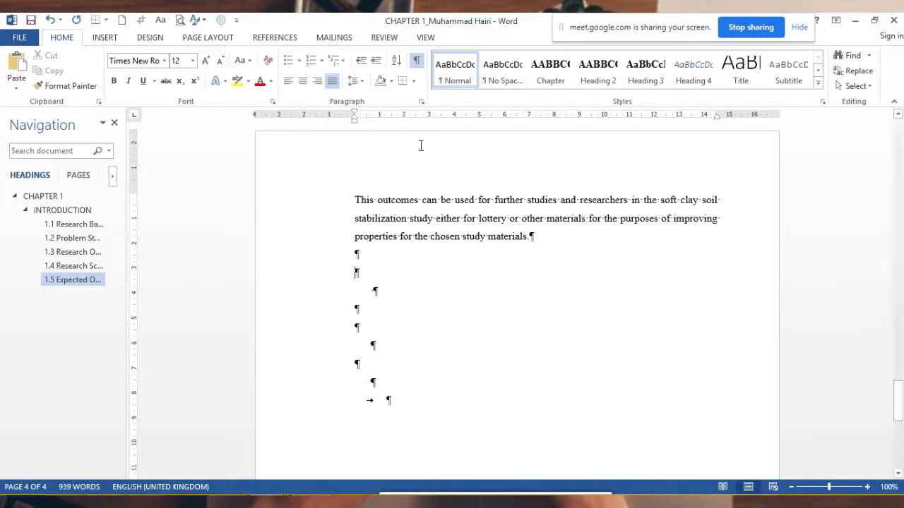
pyautogui.click(104, 38)
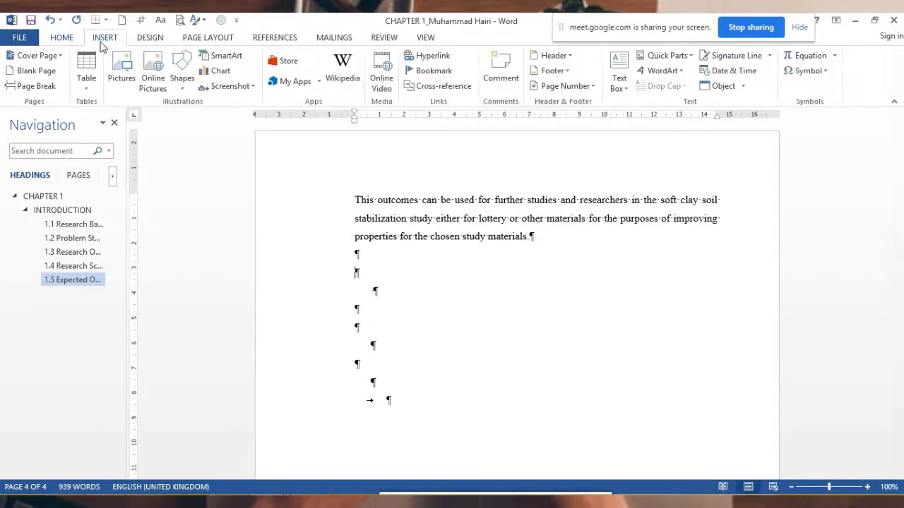
pyautogui.click(31, 86)
pyautogui.scroll(10, 469, 321)
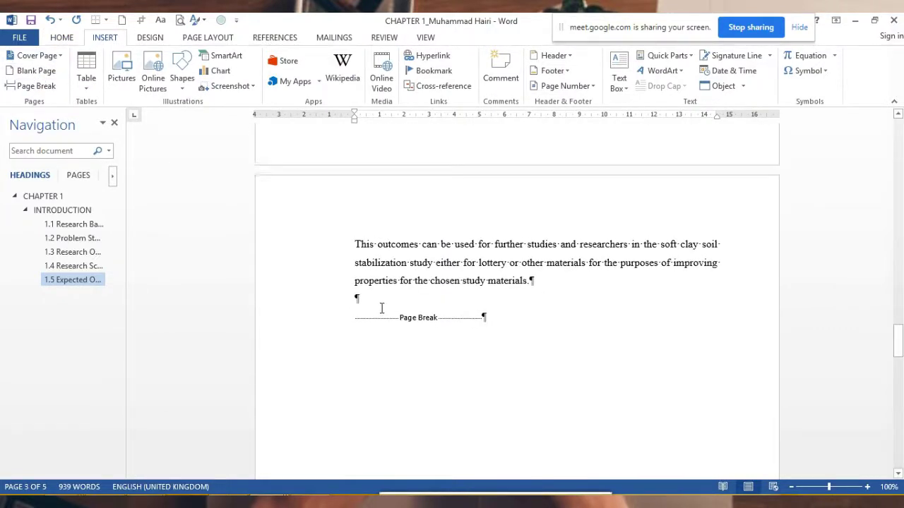
pyautogui.scroll(-3, 381, 308)
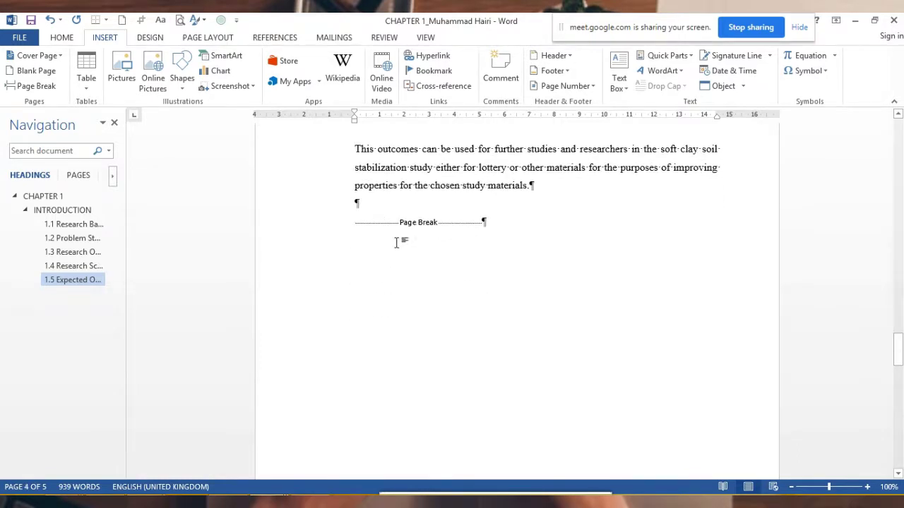
pyautogui.scroll(-5, 457, 293)
pyautogui.scroll(-5, 456, 294)
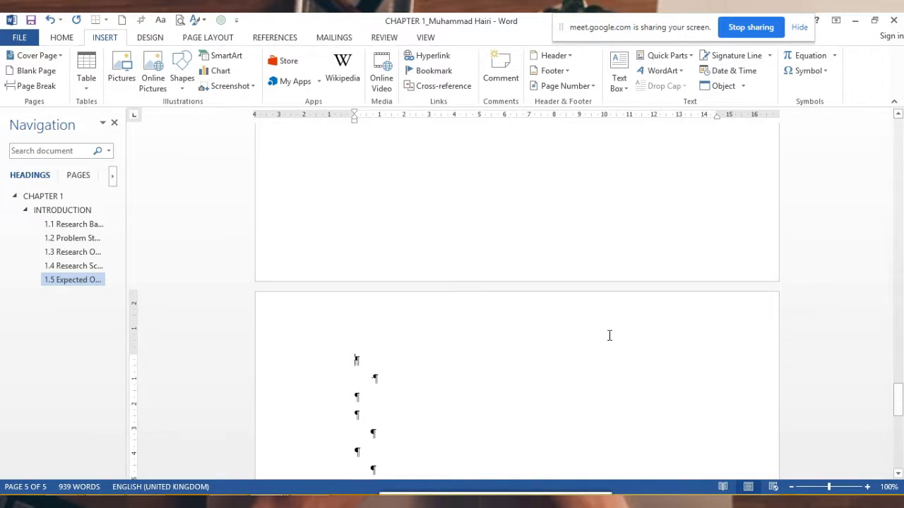
# Type 'CHAPTER 2', 'LITERATURE REVIEW' and 'Introduction' on separate lines at the top of page five
pyautogui.write('C')
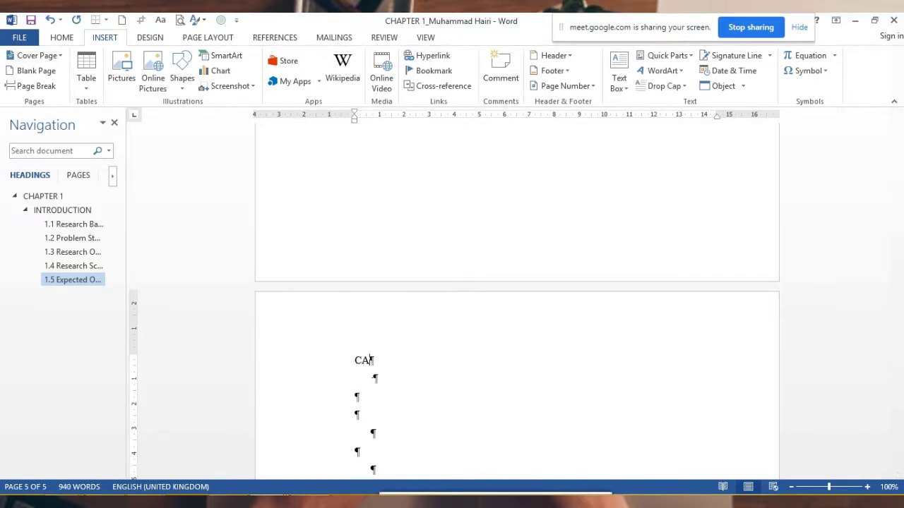
pyautogui.write('HAPTER 2')
pyautogui.press('Return')
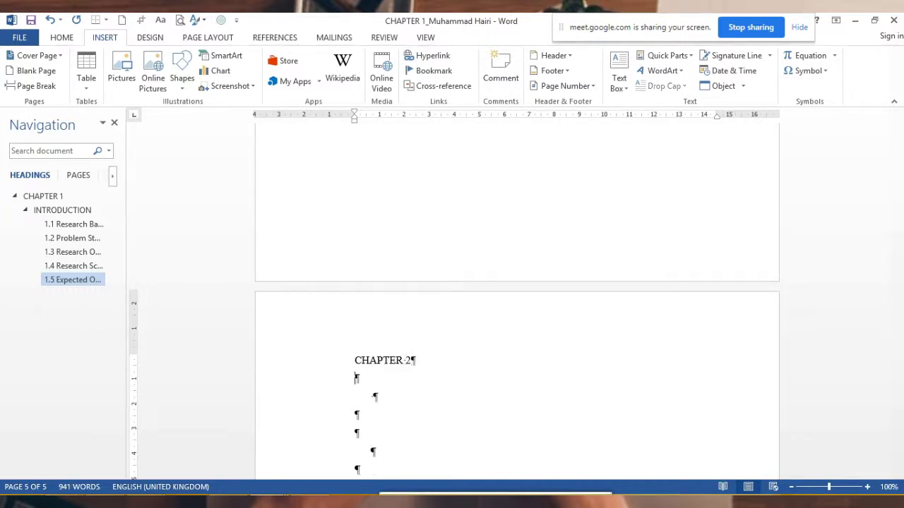
pyautogui.write('LITERATURE RI')
pyautogui.write('VI')
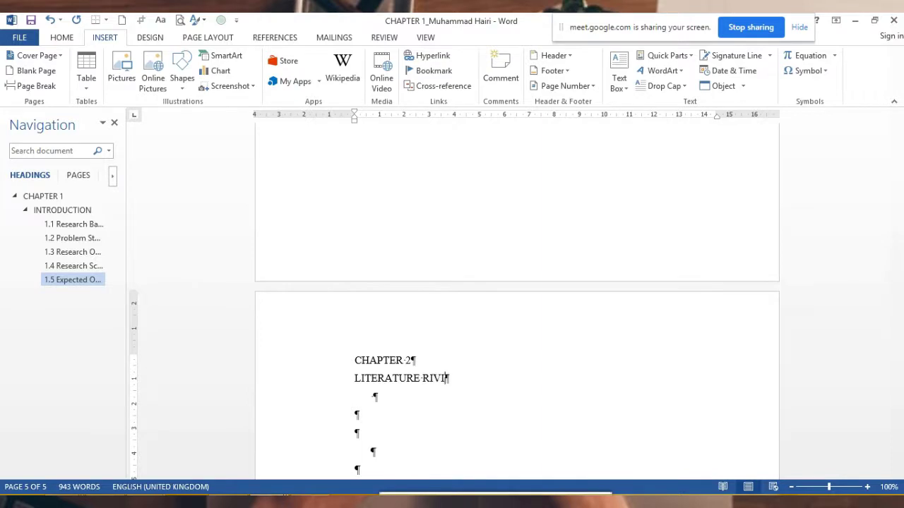
pyautogui.write('EW')
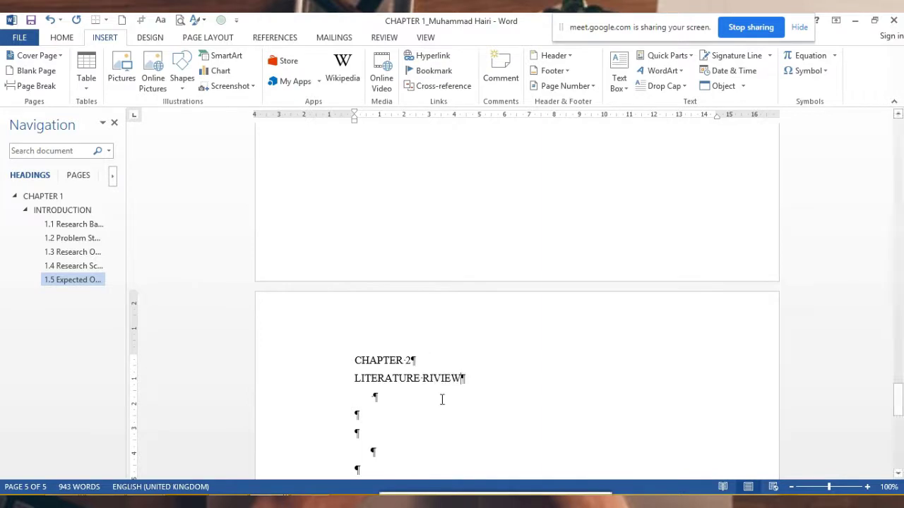
pyautogui.press('BackSpace')
pyautogui.write('E')
pyautogui.scroll(-1, 489, 370)
pyautogui.scroll(-2, 473, 332)
pyautogui.click(467, 284)
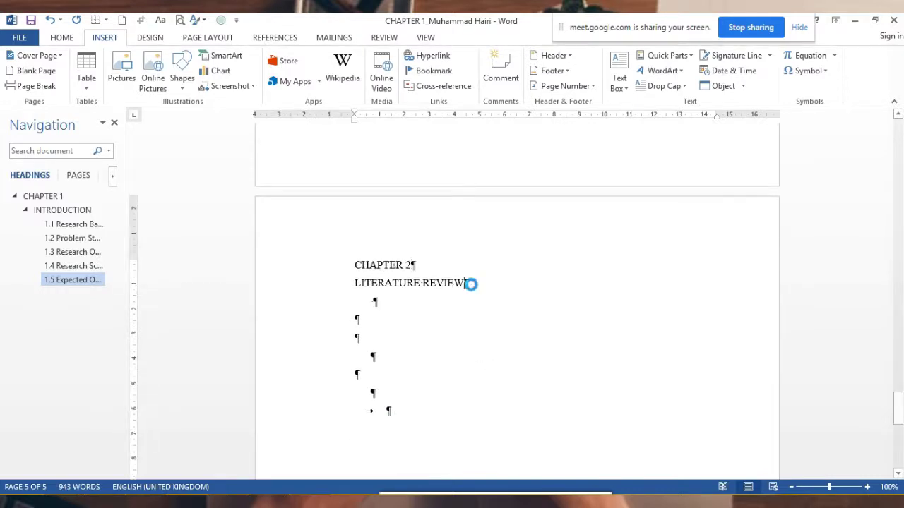
pyautogui.press('Return')
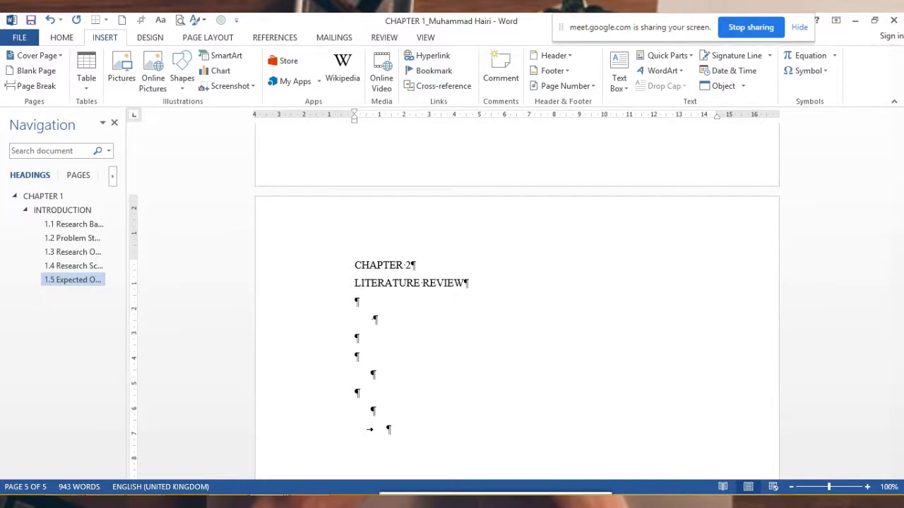
pyautogui.write('Introduction')
pyautogui.click(452, 326)
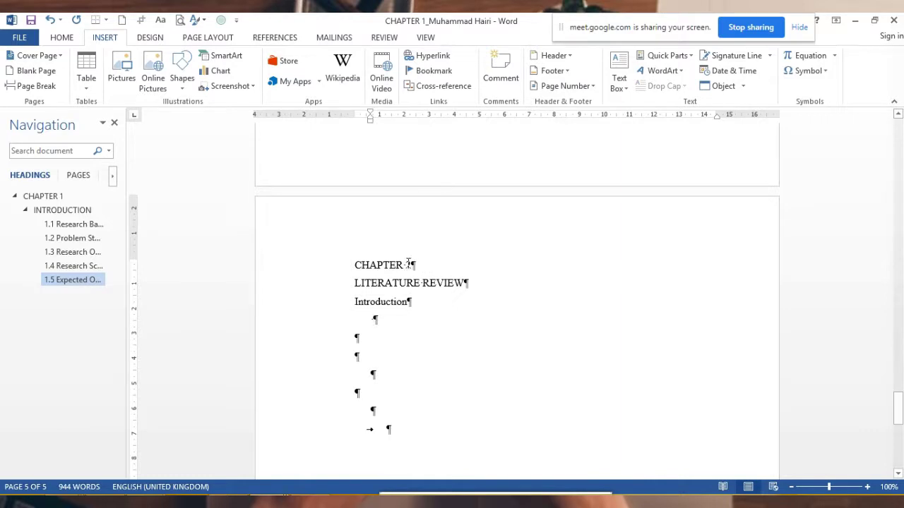
pyautogui.tripleClick(403, 265)
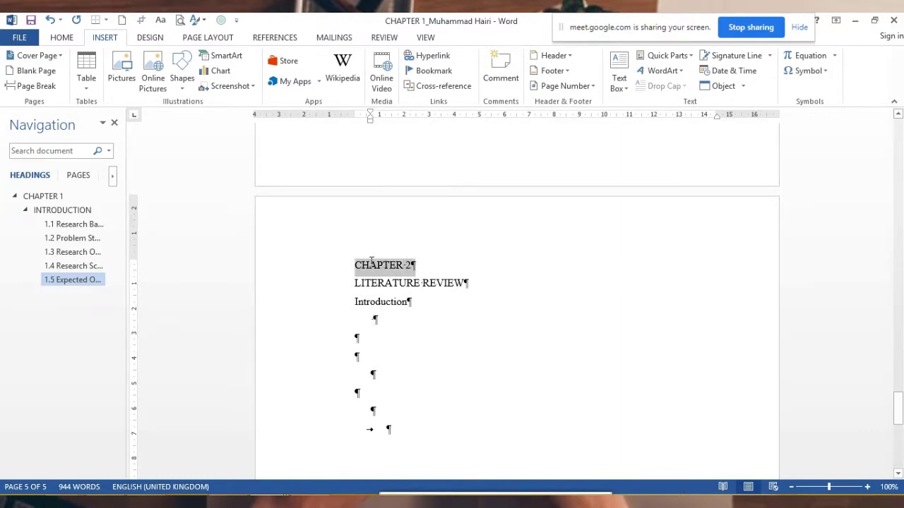
# Apply the Chapter style to the CHAPTER 2 line, then jump to CHAPTER 1 in the Navigation pane
pyautogui.click(61, 37)
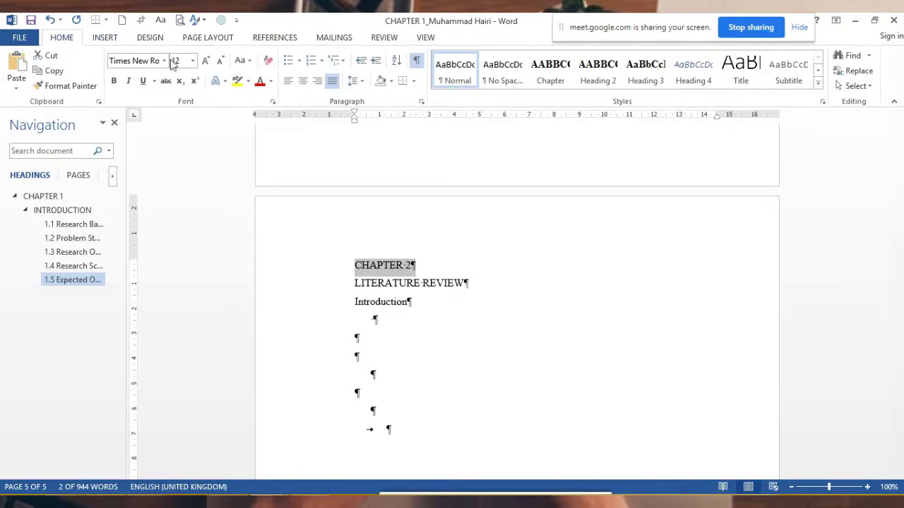
pyautogui.click(550, 72)
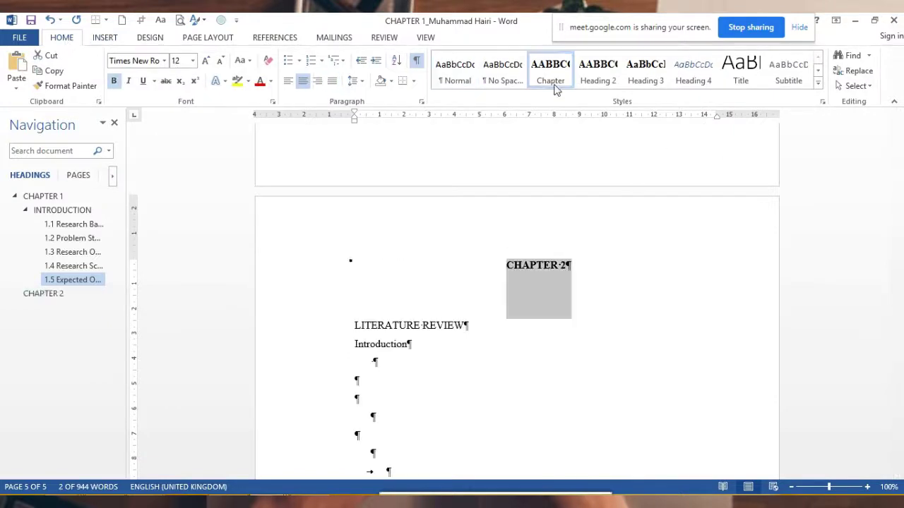
pyautogui.click(540, 266)
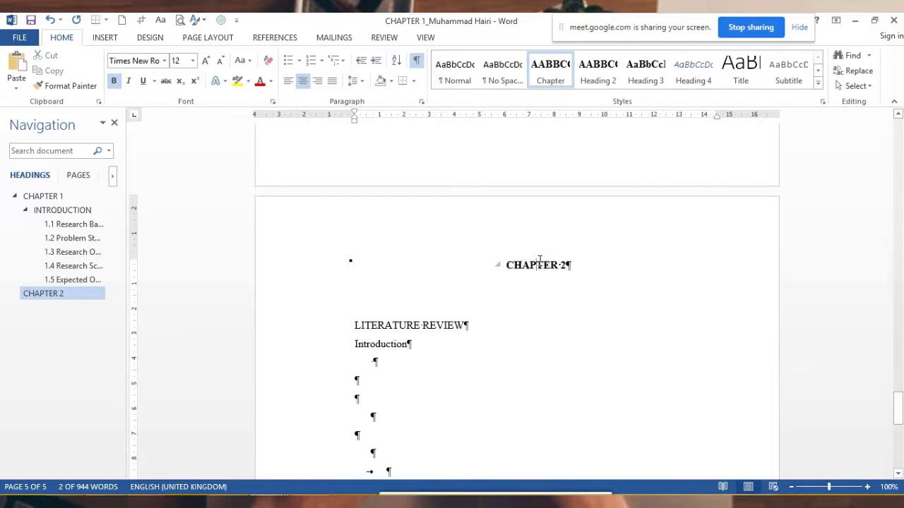
pyautogui.moveTo(557, 271); pyautogui.dragTo(504, 265)
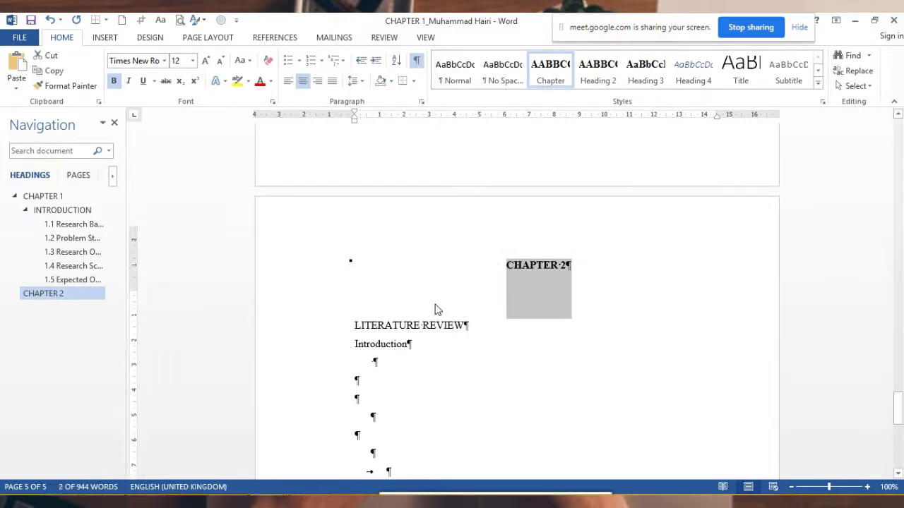
pyautogui.scroll(3, 436, 308)
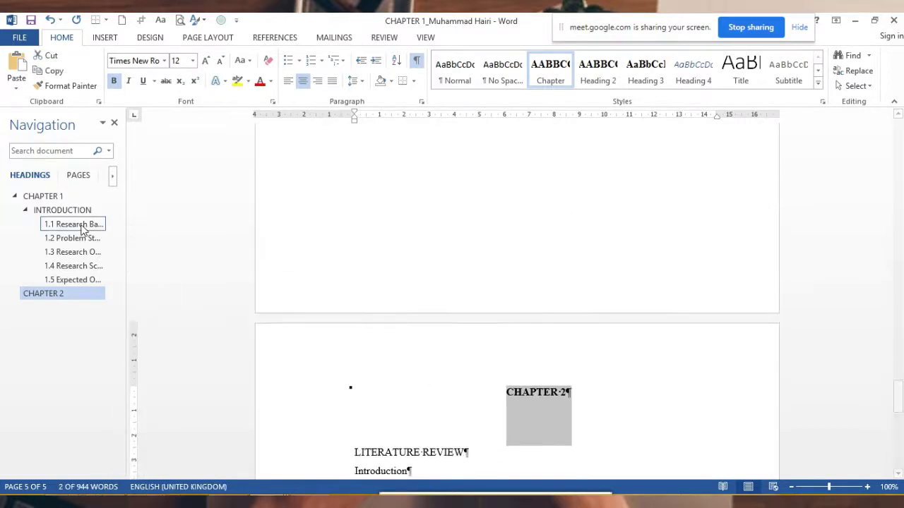
pyautogui.click(51, 197)
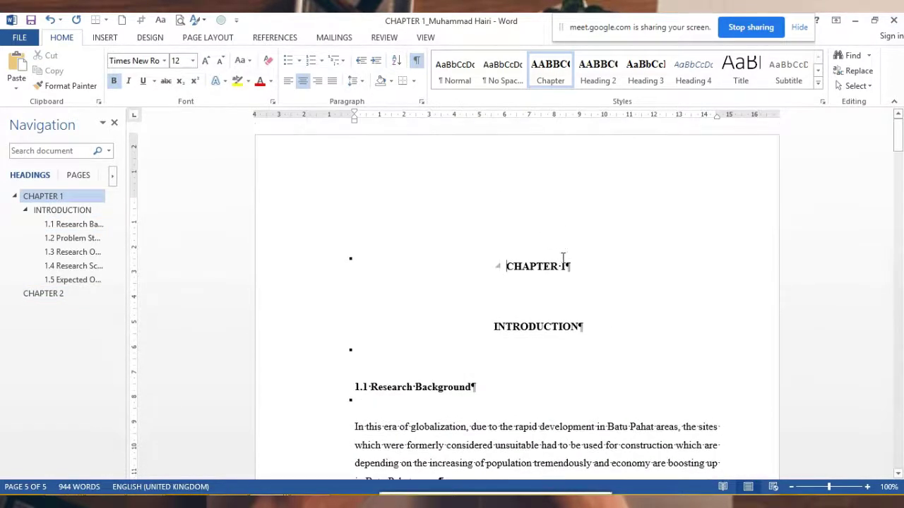
# Scroll from the CHAPTER 1 heading down through Chapter 1 and select the CHAPTER 2 heading text
pyautogui.click(569, 267)
pyautogui.moveTo(569, 267); pyautogui.dragTo(505, 266)
pyautogui.scroll(-10, 437, 265)
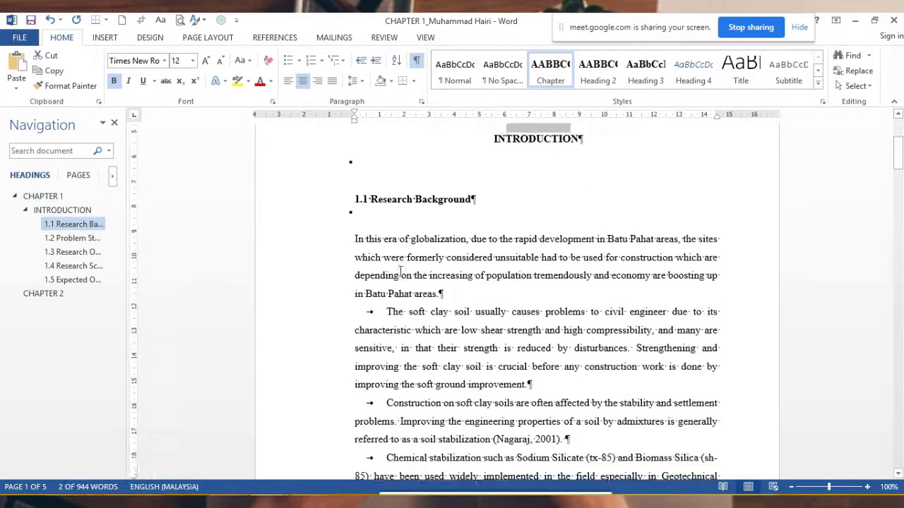
pyautogui.scroll(-8, 405, 267)
pyautogui.scroll(-6, 424, 268)
pyautogui.scroll(-6, 454, 268)
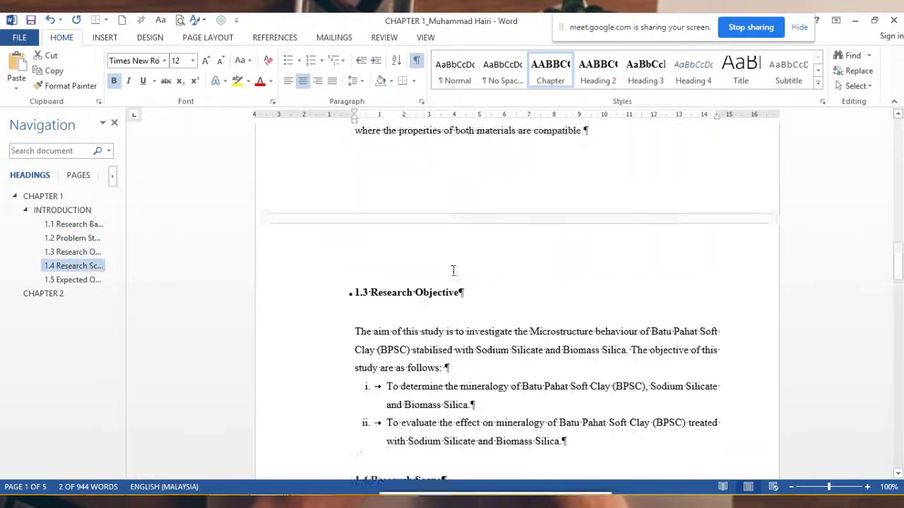
pyautogui.scroll(-2, 455, 269)
pyautogui.scroll(-4, 455, 269)
pyautogui.scroll(-9, 455, 272)
pyautogui.scroll(-7, 454, 275)
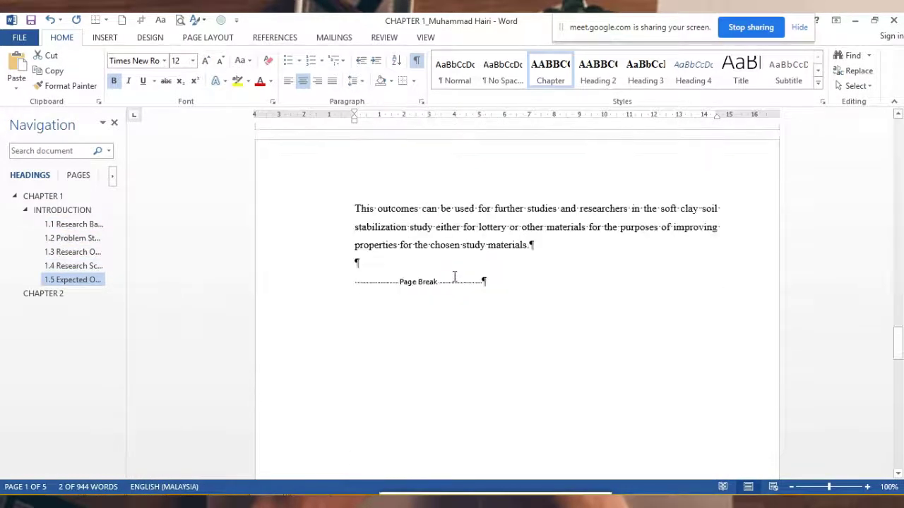
pyautogui.scroll(-1, 455, 280)
pyautogui.scroll(-3, 455, 280)
pyautogui.scroll(-3, 458, 252)
pyautogui.scroll(-6, 459, 254)
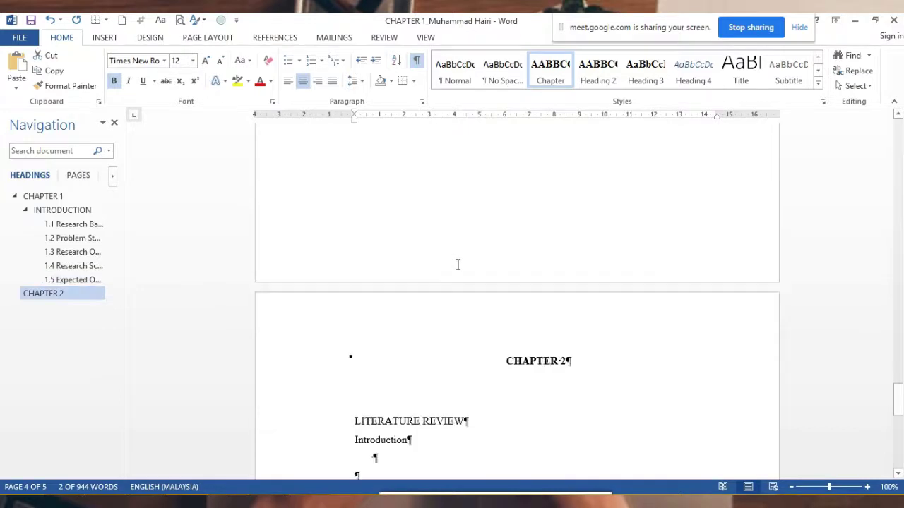
pyautogui.scroll(-2, 458, 264)
pyautogui.click(526, 289)
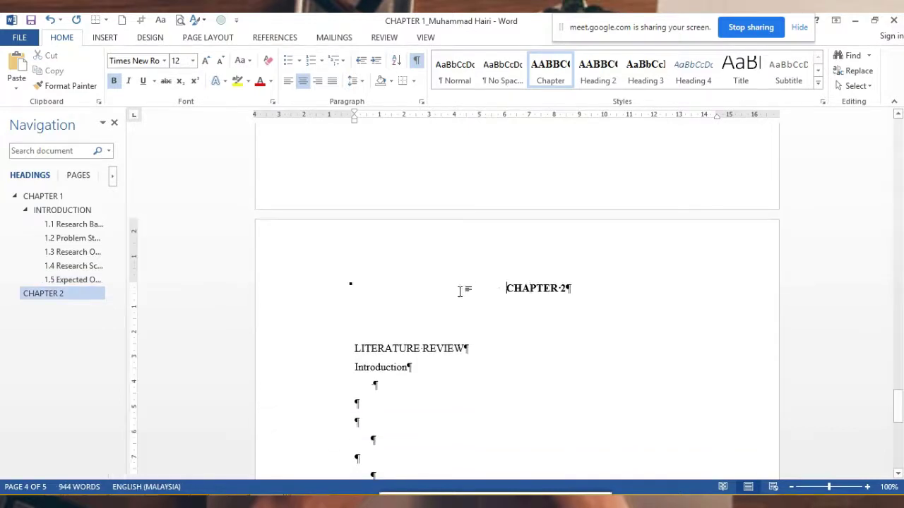
pyautogui.moveTo(569, 290); pyautogui.dragTo(500, 291)
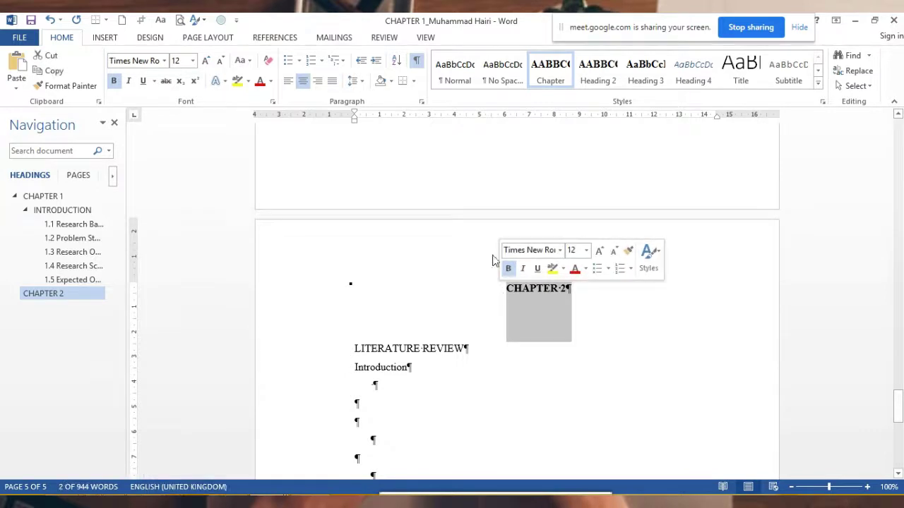
# Modify the Chapter style's paragraph settings and save the style changes
pyautogui.rightClick(549, 74)
pyautogui.click(575, 95)
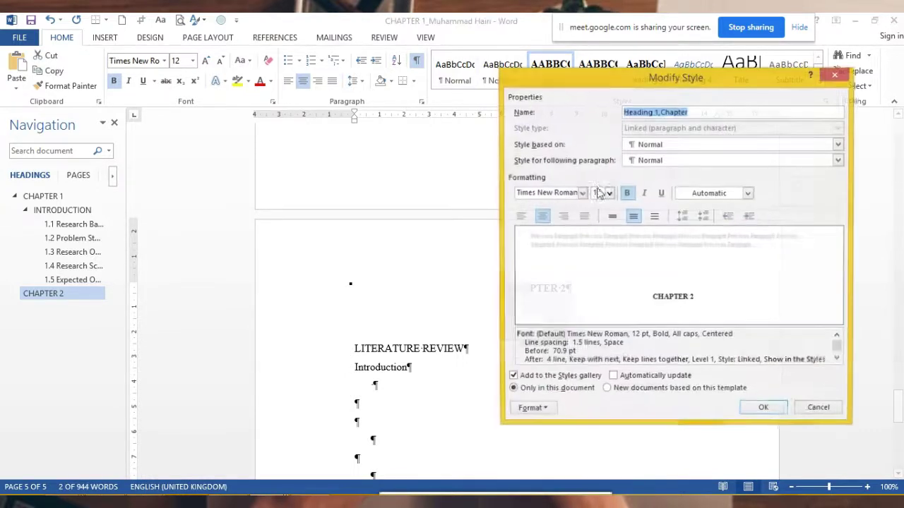
pyautogui.click(544, 411)
pyautogui.click(536, 290)
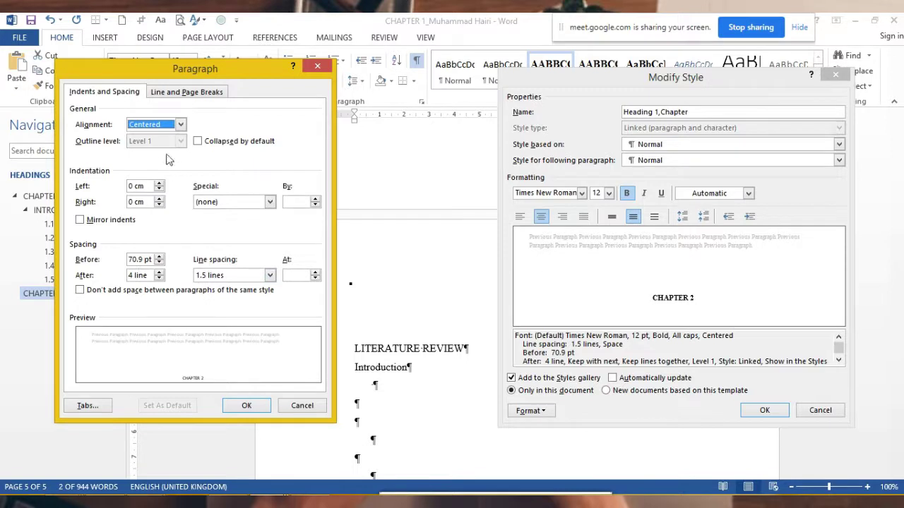
pyautogui.click(246, 405)
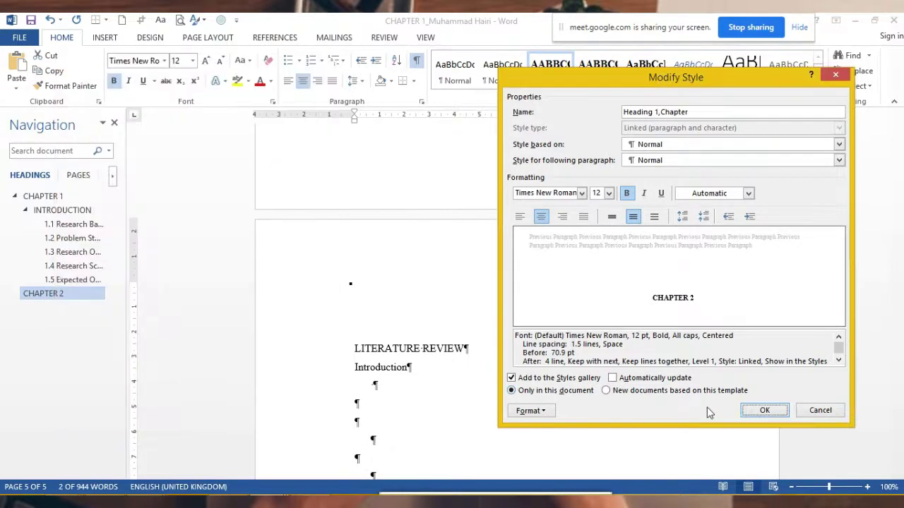
pyautogui.click(763, 411)
# Check the formatting marks and add an empty line above the CHAPTER 2 heading
pyautogui.click(624, 351)
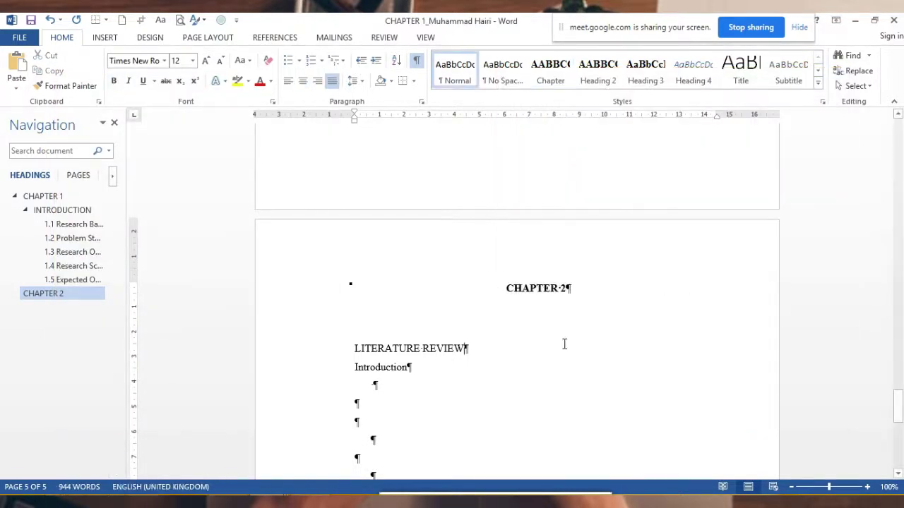
pyautogui.scroll(3, 554, 282)
pyautogui.click(418, 64)
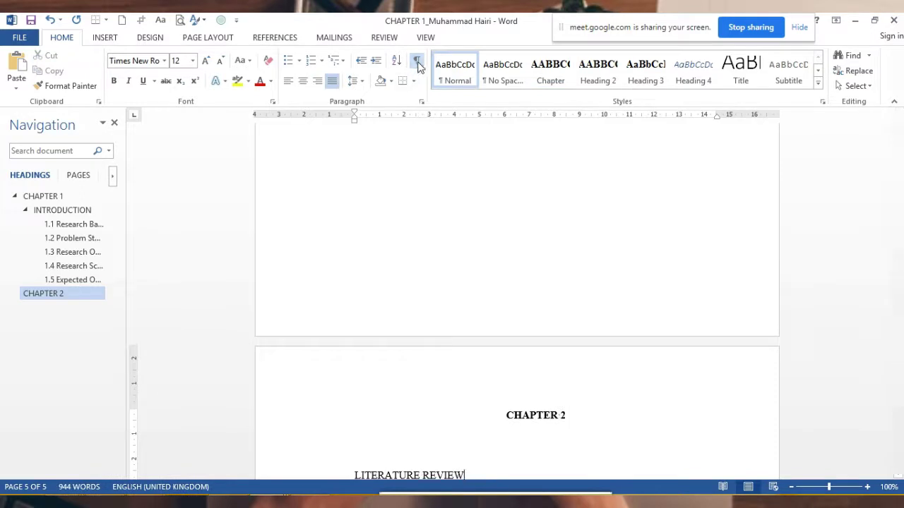
pyautogui.click(417, 62)
pyautogui.scroll(-2, 509, 323)
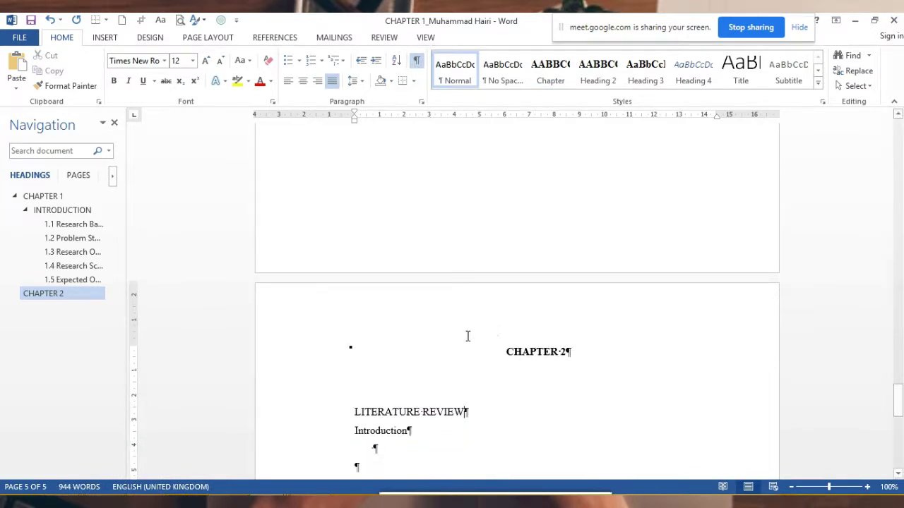
pyautogui.click(347, 345)
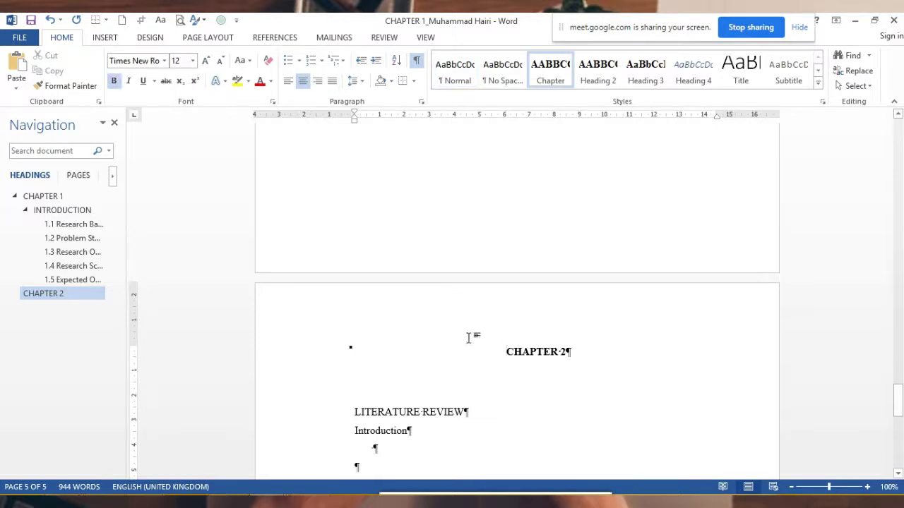
pyautogui.press('Return')
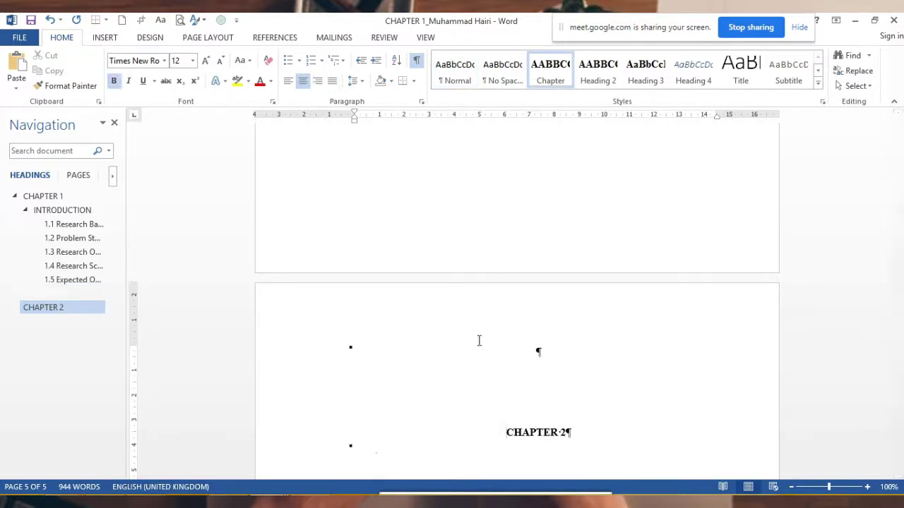
pyautogui.click(539, 350)
pyautogui.press('Delete')
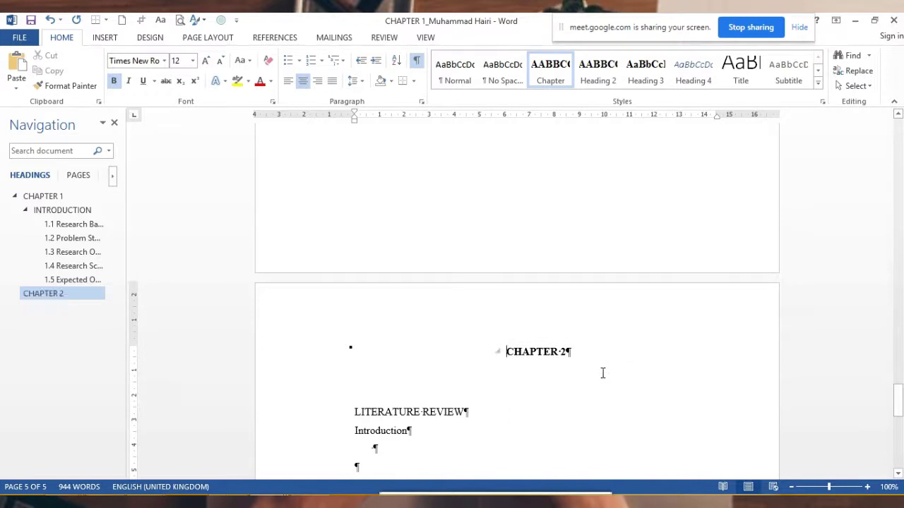
pyautogui.press('Return')
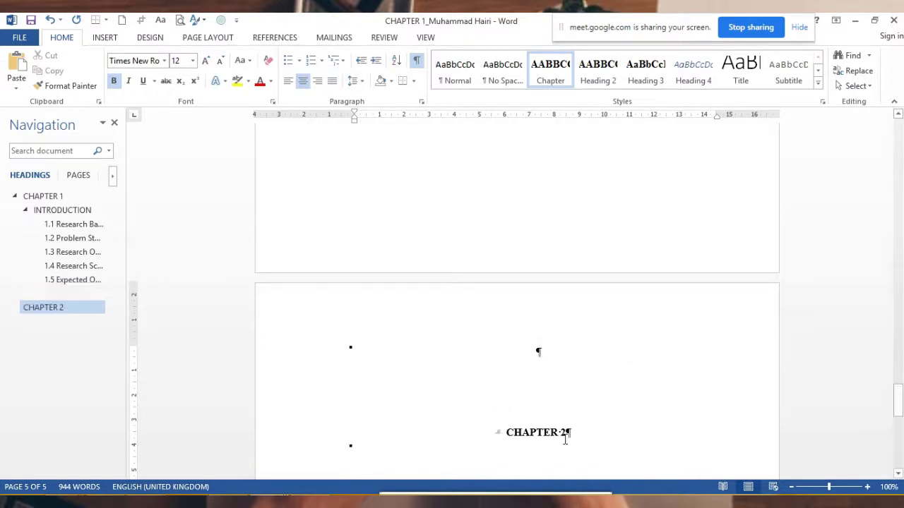
# Reapply the Chapter style to CHAPTER 2 and delete the empty line above it
pyautogui.tripleClick(507, 429)
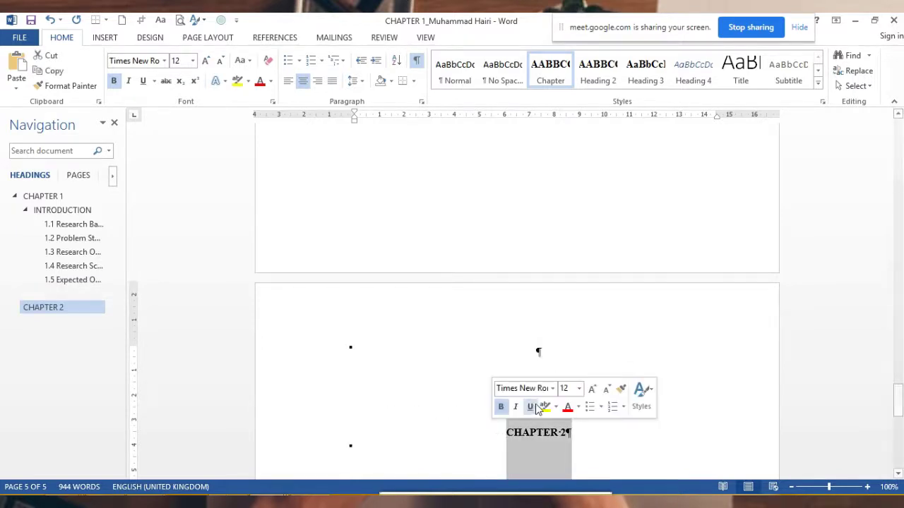
pyautogui.scroll(-3, 558, 304)
pyautogui.click(538, 304)
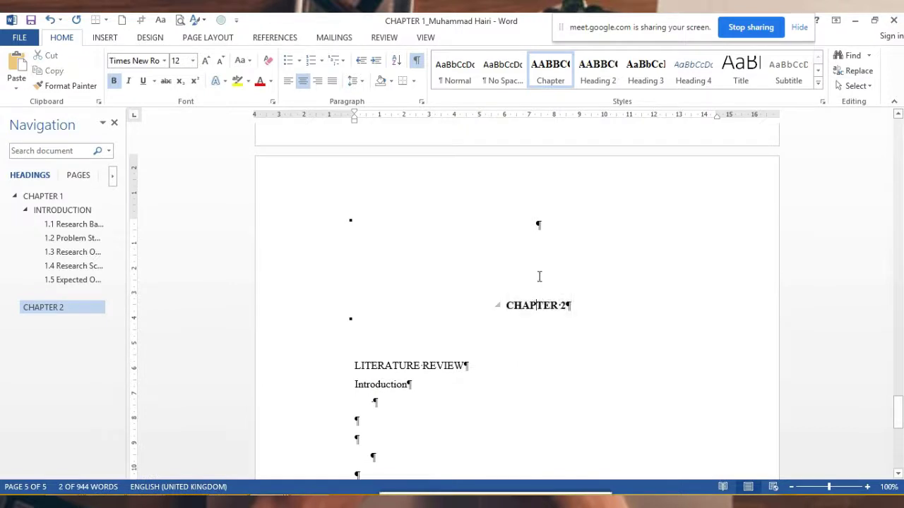
pyautogui.tripleClick(559, 305)
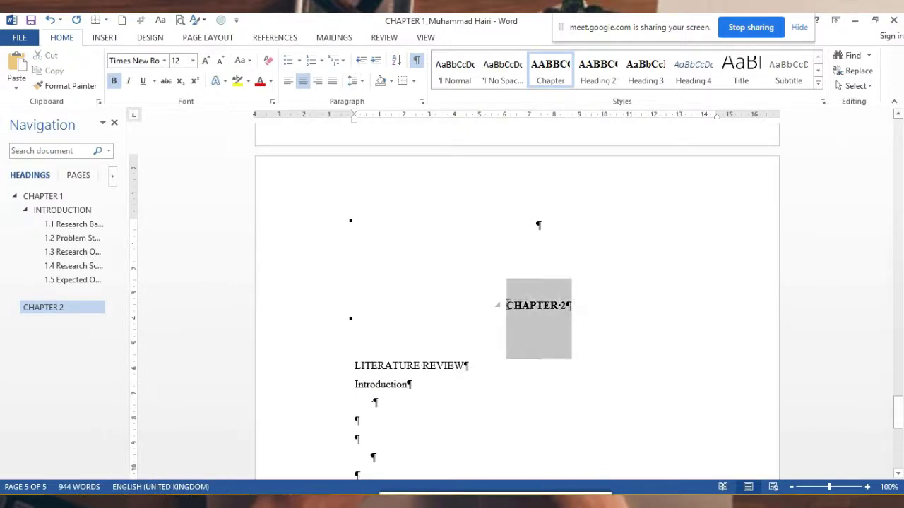
pyautogui.click(549, 76)
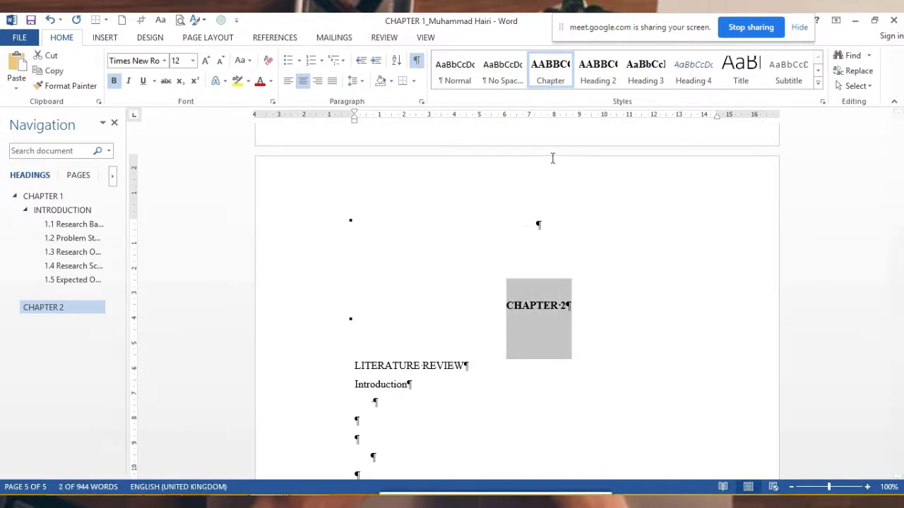
pyautogui.click(553, 227)
pyautogui.press('Delete')
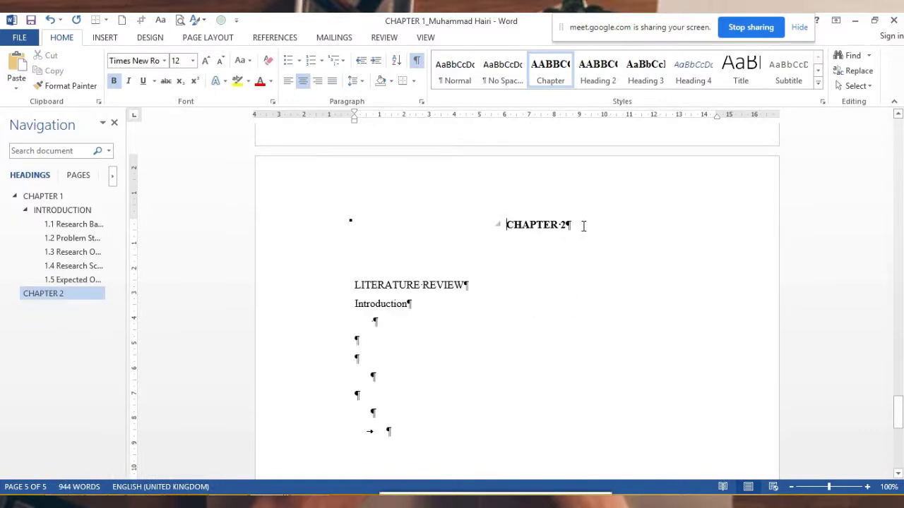
pyautogui.scroll(5, 520, 218)
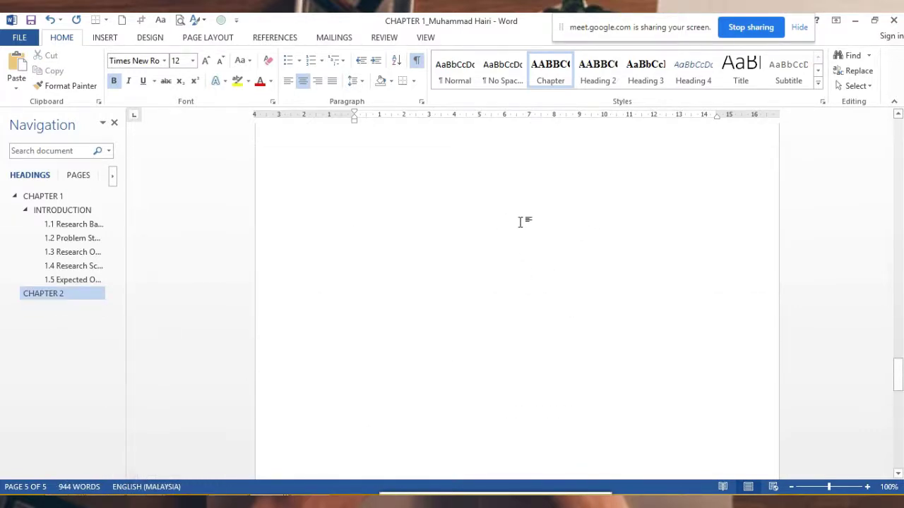
pyautogui.scroll(5, 520, 218)
pyautogui.scroll(5, 521, 217)
pyautogui.scroll(3, 520, 218)
pyautogui.scroll(5, 521, 216)
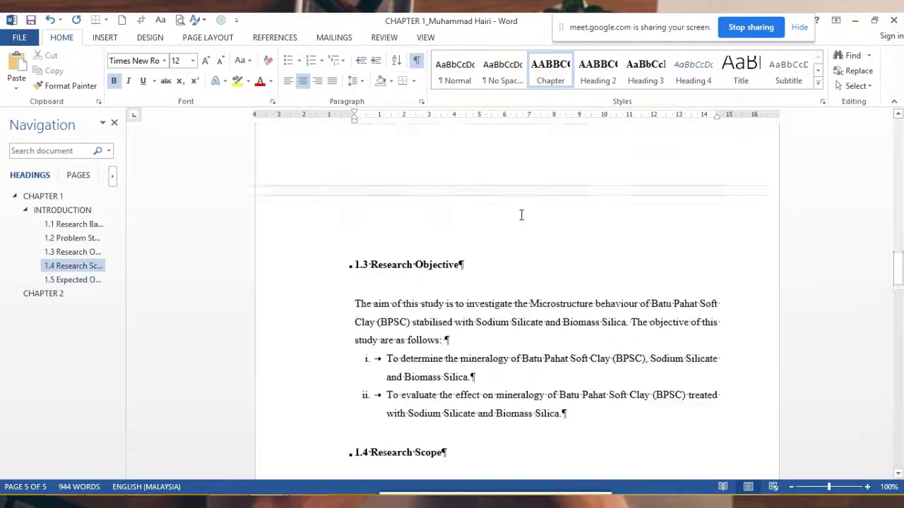
pyautogui.scroll(3, 521, 215)
pyautogui.scroll(4, 521, 215)
pyautogui.scroll(5, 521, 215)
pyautogui.scroll(5, 558, 206)
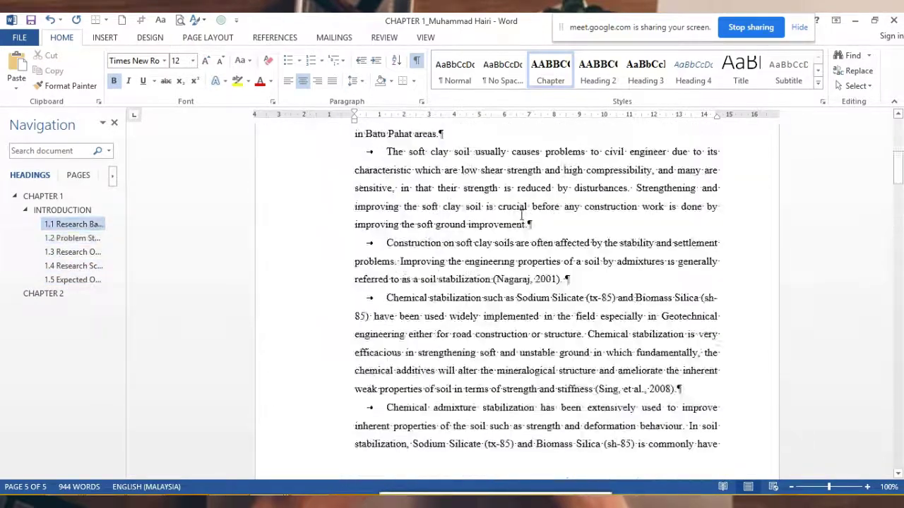
pyautogui.scroll(5, 527, 209)
pyautogui.moveTo(567, 271); pyautogui.dragTo(525, 271)
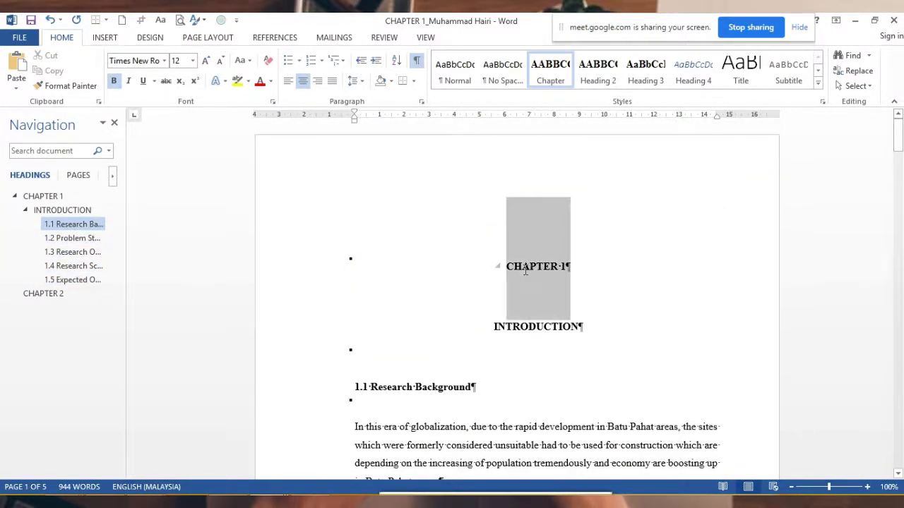
pyautogui.scroll(-10, 513, 205)
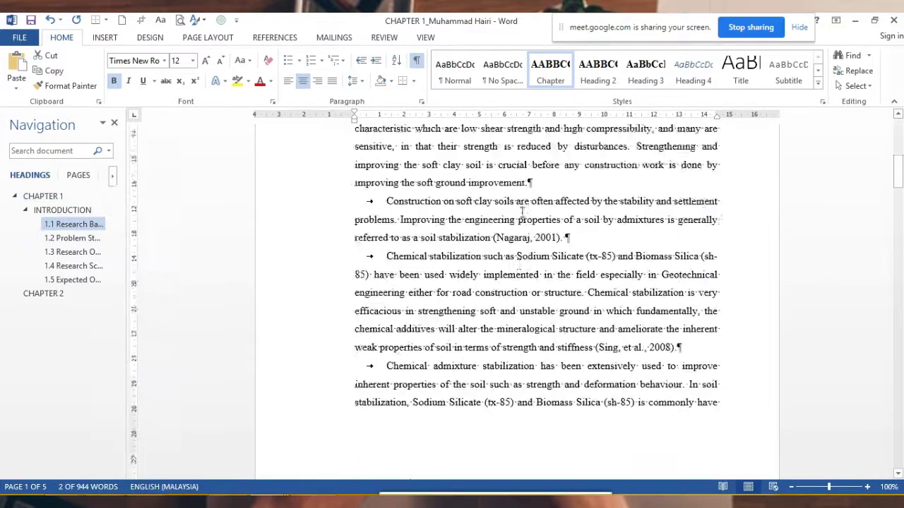
pyautogui.scroll(-5, 515, 226)
pyautogui.scroll(-5, 516, 227)
pyautogui.scroll(-8, 516, 233)
pyautogui.scroll(-1, 516, 233)
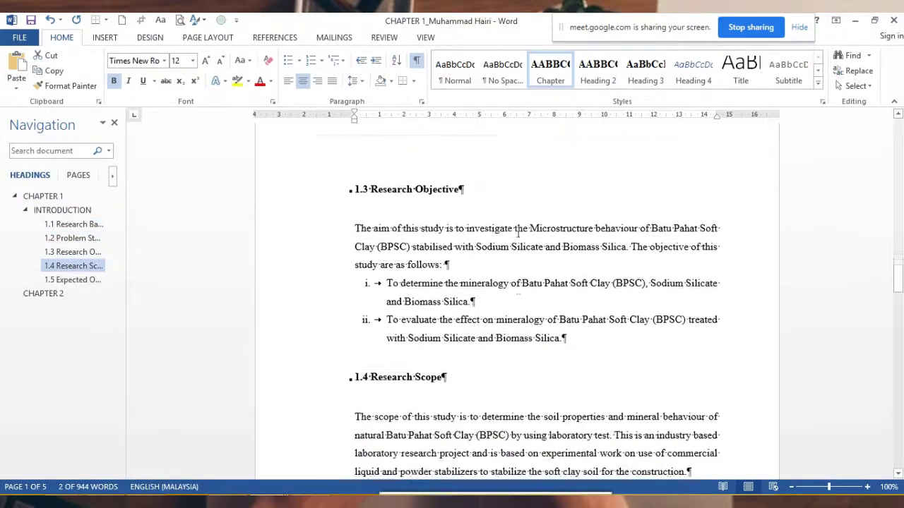
pyautogui.scroll(-2, 518, 233)
pyautogui.scroll(-6, 517, 237)
pyautogui.scroll(-4, 516, 247)
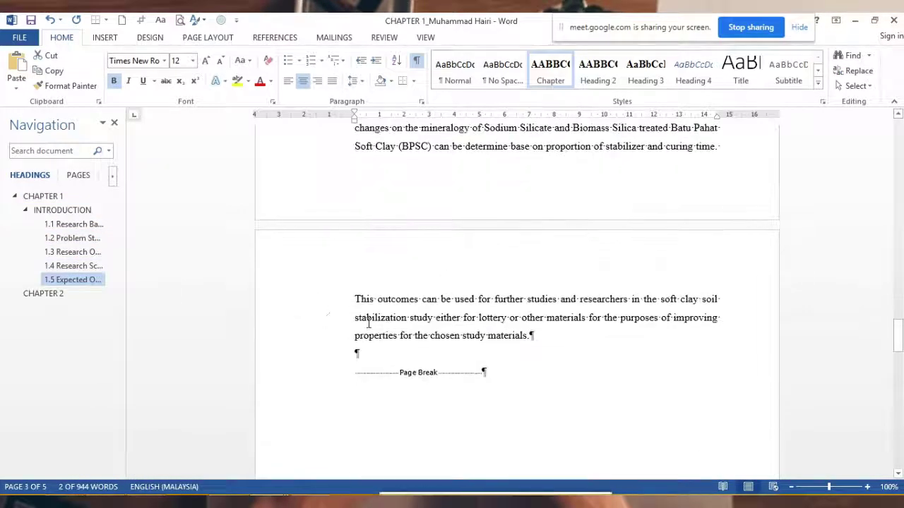
pyautogui.scroll(-5, 424, 297)
pyautogui.click(63, 294)
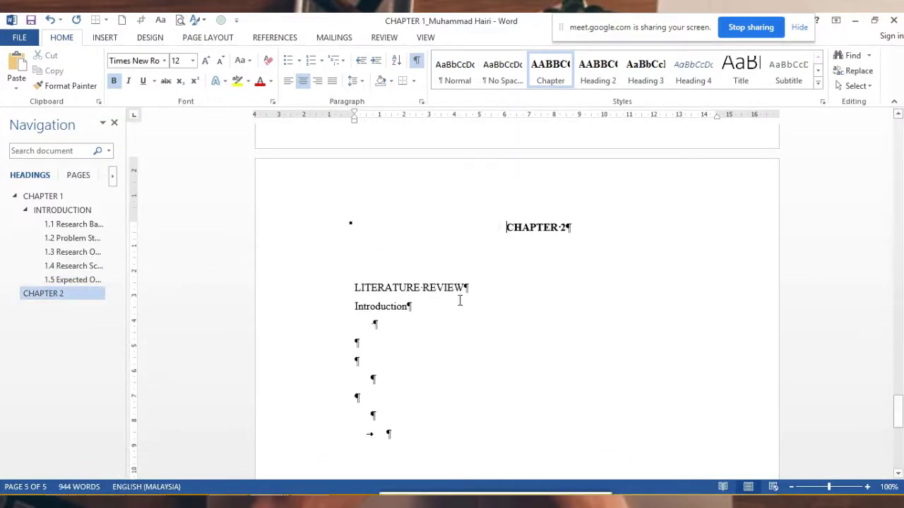
pyautogui.moveTo(464, 288); pyautogui.dragTo(387, 289)
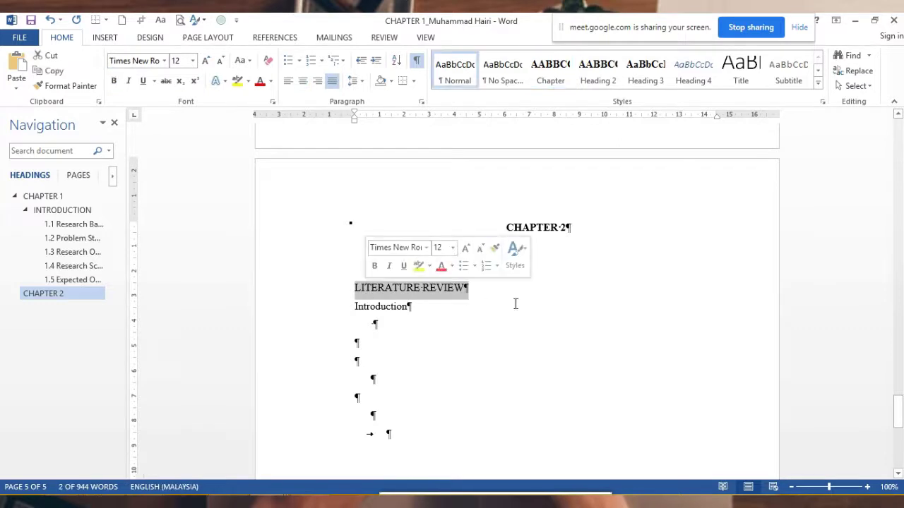
pyautogui.click(597, 74)
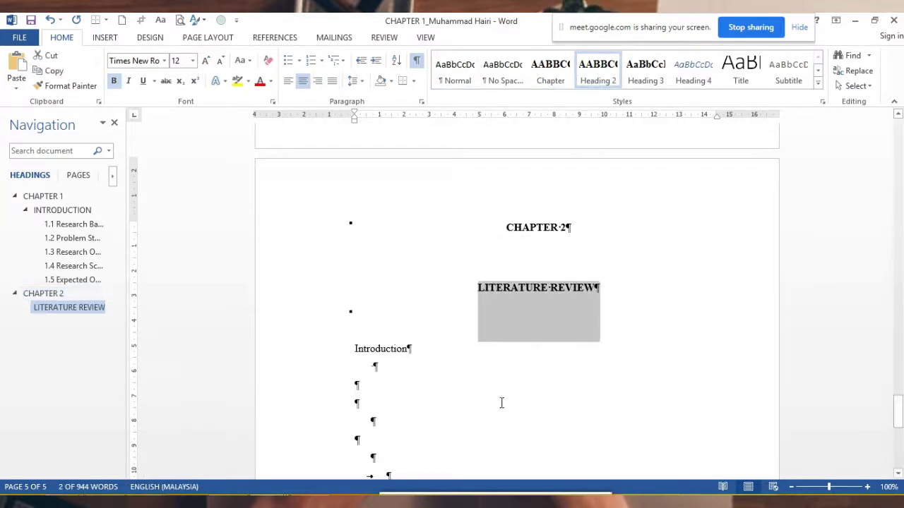
pyautogui.moveTo(409, 348); pyautogui.dragTo(354, 349)
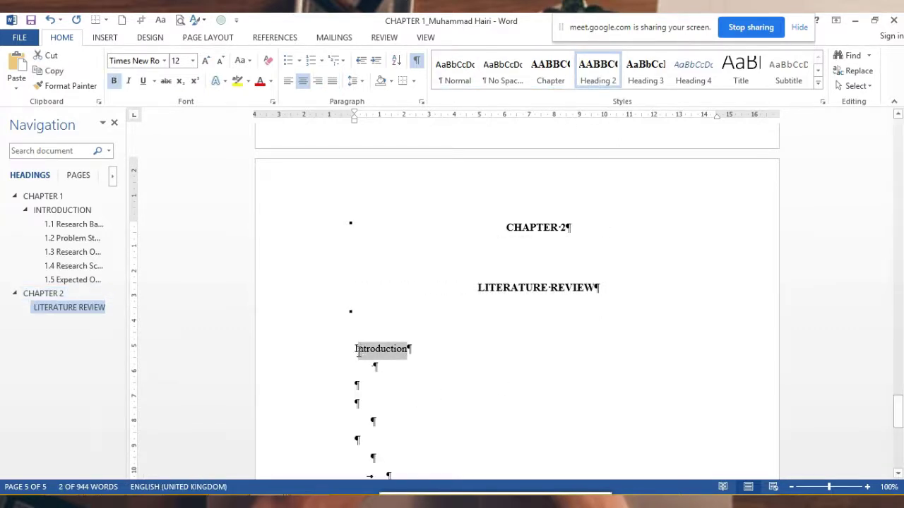
pyautogui.click(645, 74)
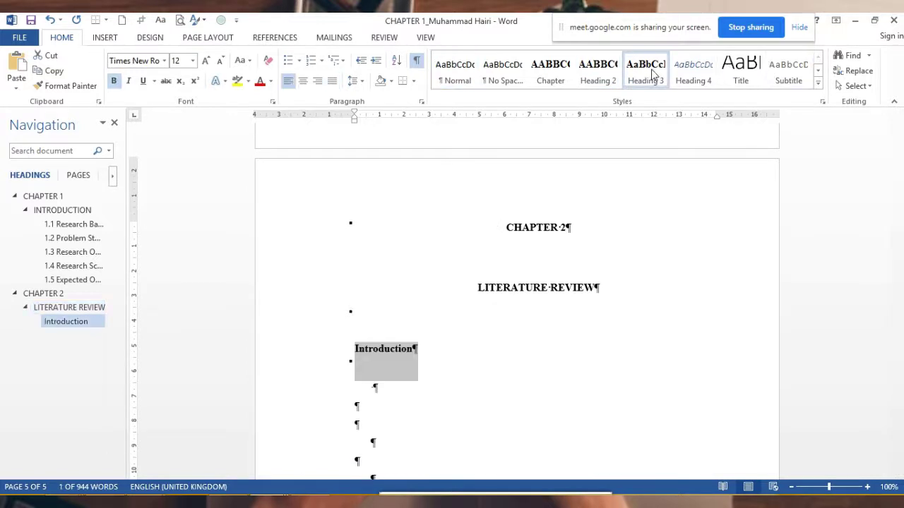
pyautogui.click(357, 353)
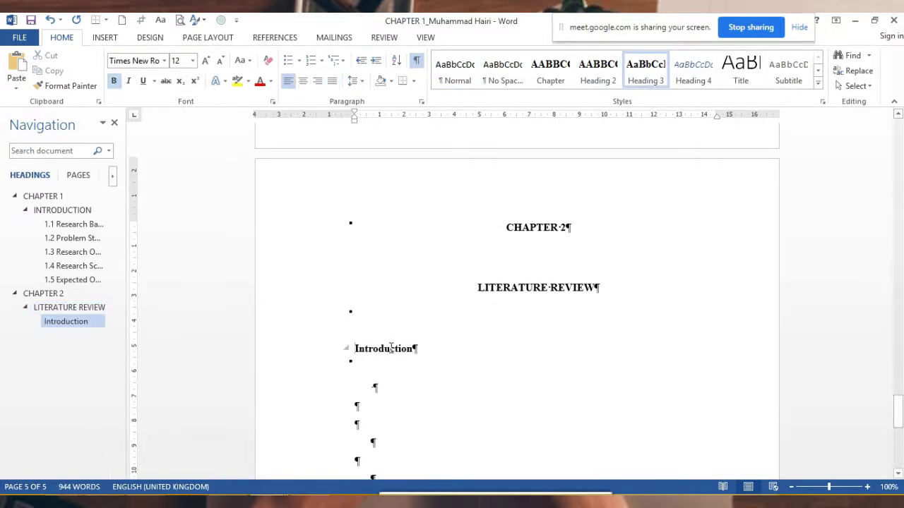
pyautogui.write('2.1')
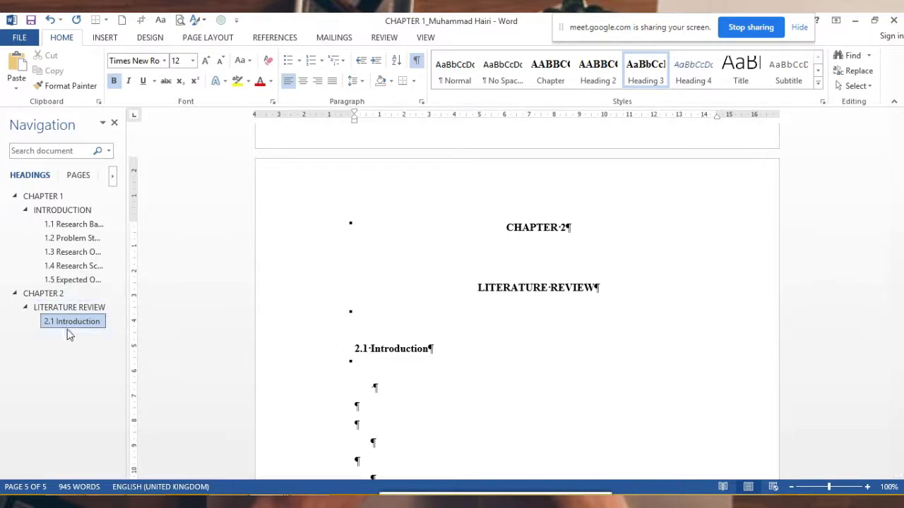
pyautogui.scroll(-3, 445, 357)
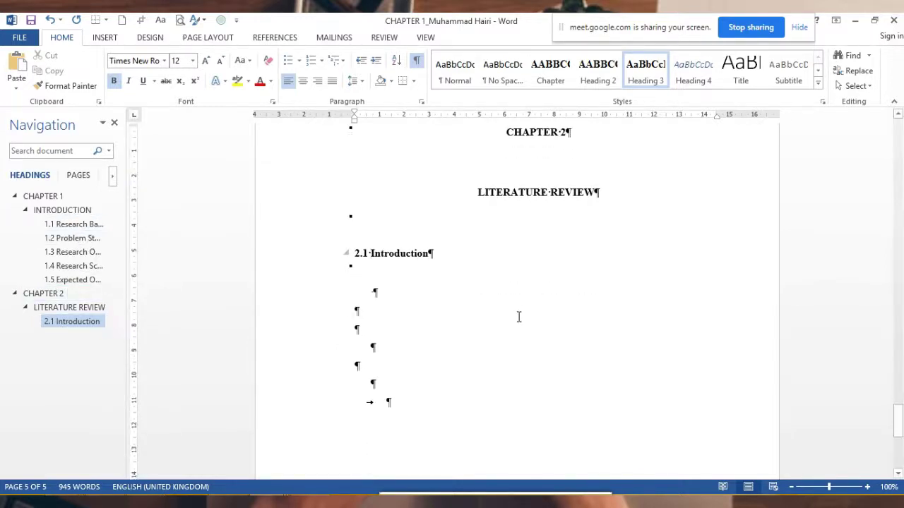
pyautogui.scroll(2, 537, 296)
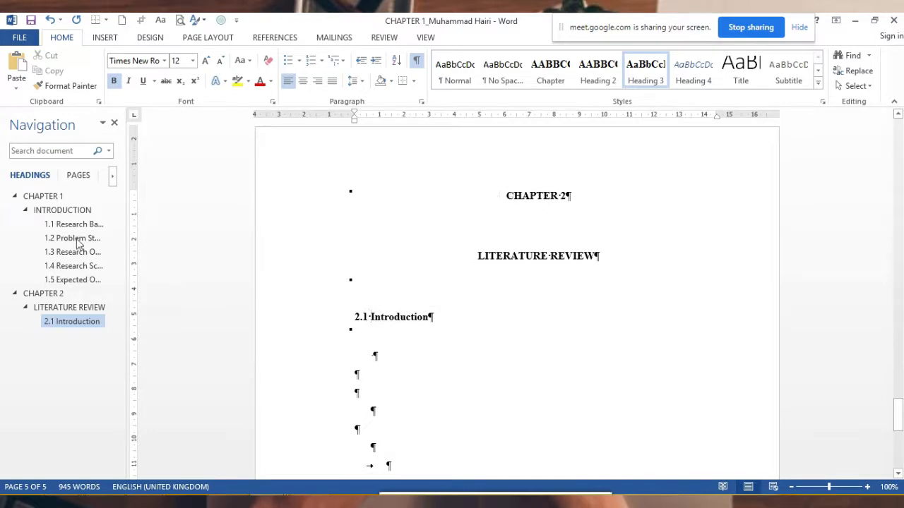
# Copy the CHAPTER 1 and INTRODUCTION headings
pyautogui.click(37, 198)
pyautogui.scroll(2, 350, 252)
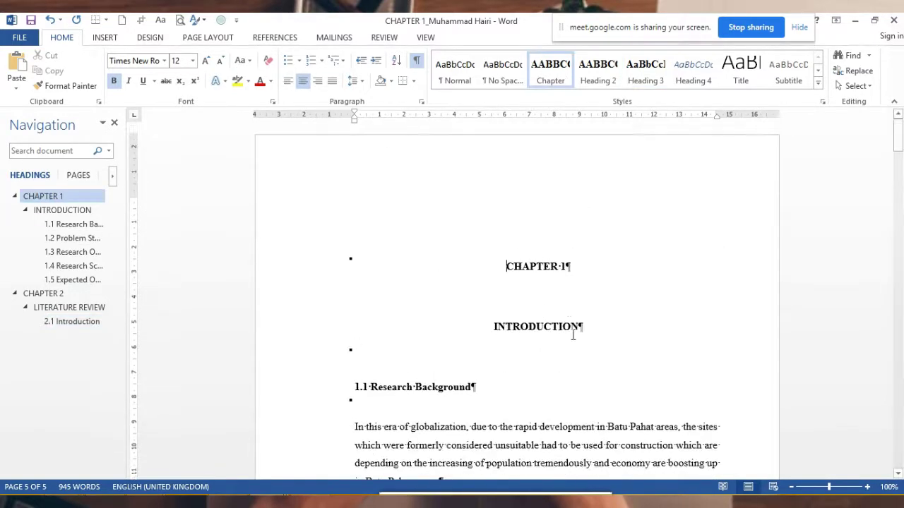
pyautogui.moveTo(585, 329); pyautogui.dragTo(486, 307)
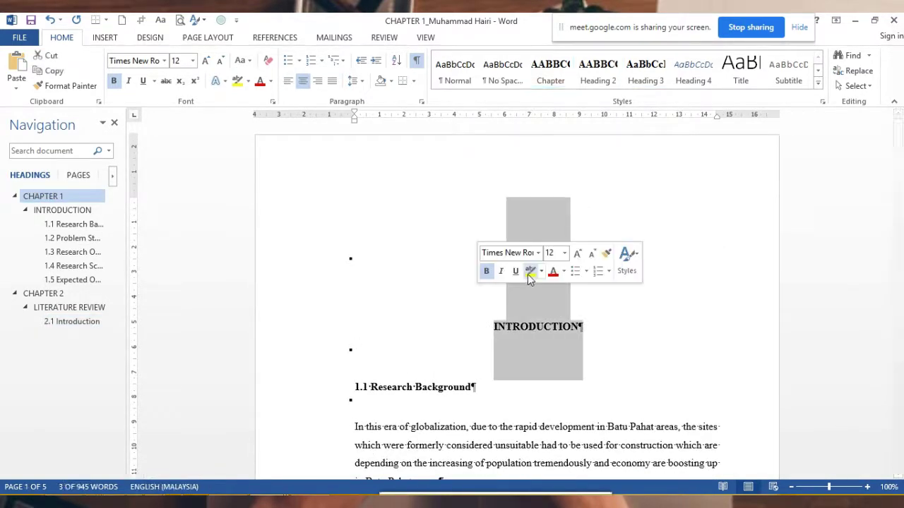
pyautogui.click(644, 321)
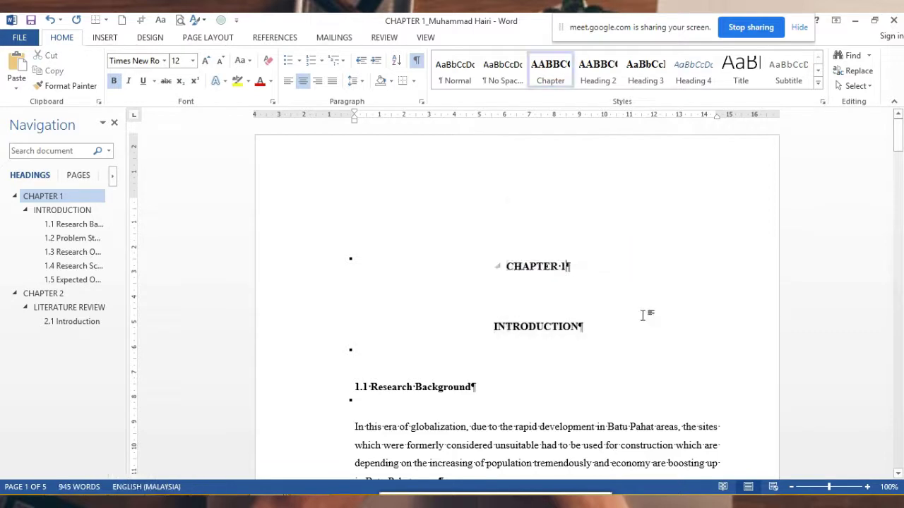
pyautogui.moveTo(594, 330); pyautogui.dragTo(476, 283)
pyautogui.hotkey('ctrl', 'c')
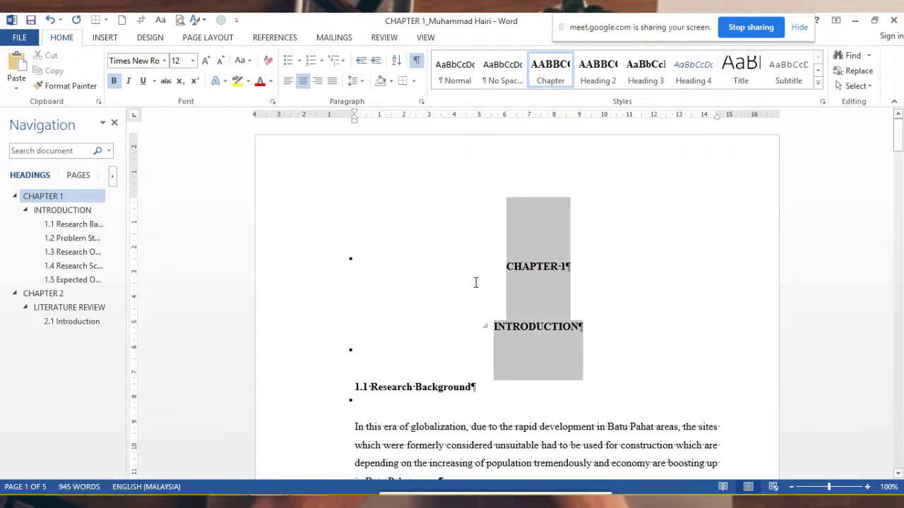
pyautogui.rightClick(534, 304)
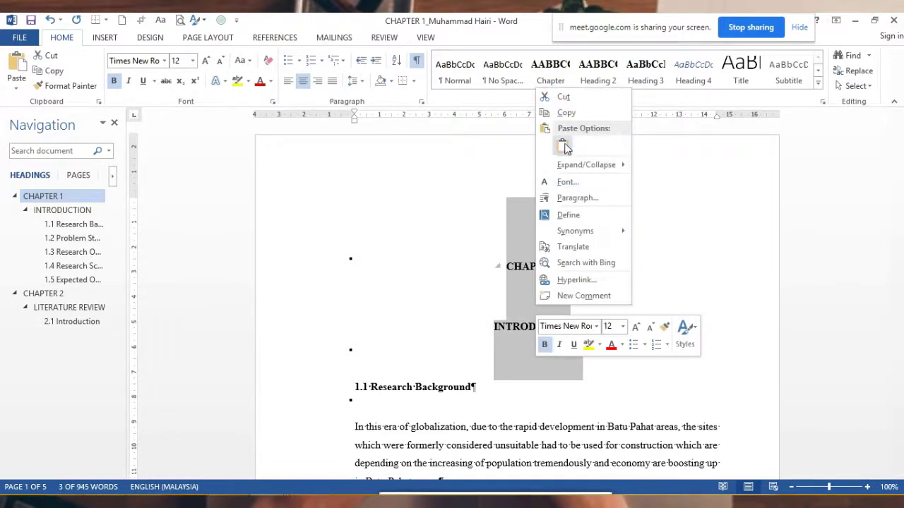
pyautogui.click(567, 113)
# Paste them over the CHAPTER 2 headings, undo the paste, then add an empty line above CHAPTER 2
pyautogui.click(43, 293)
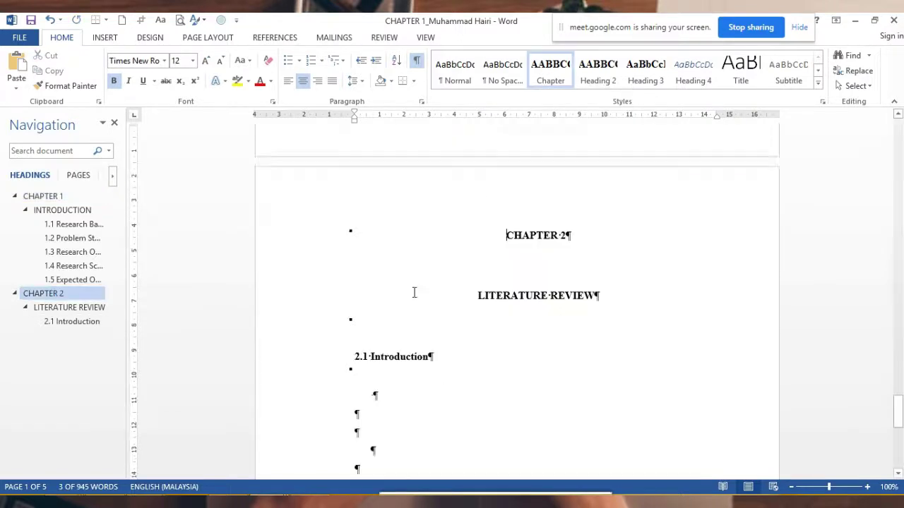
pyautogui.scroll(-3, 569, 282)
pyautogui.scroll(3, 585, 309)
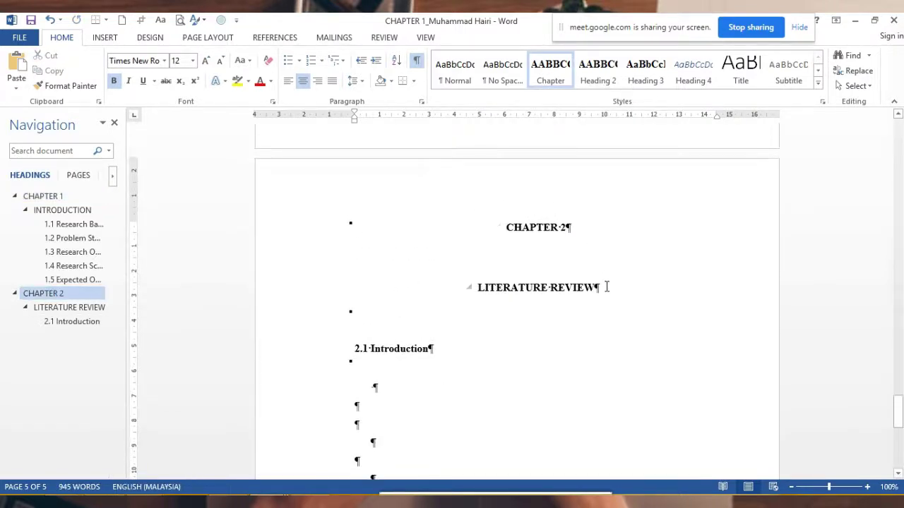
pyautogui.moveTo(605, 287); pyautogui.dragTo(454, 244)
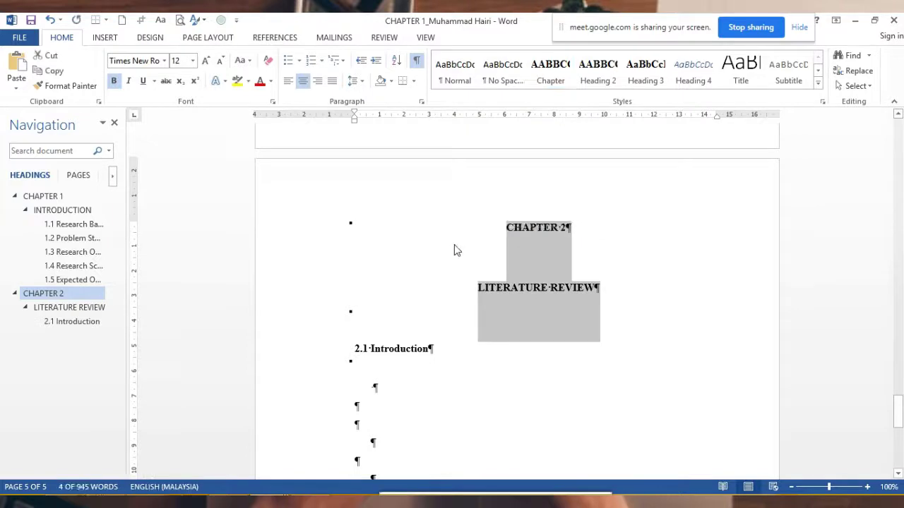
pyautogui.hotkey('ctrl', 'v')
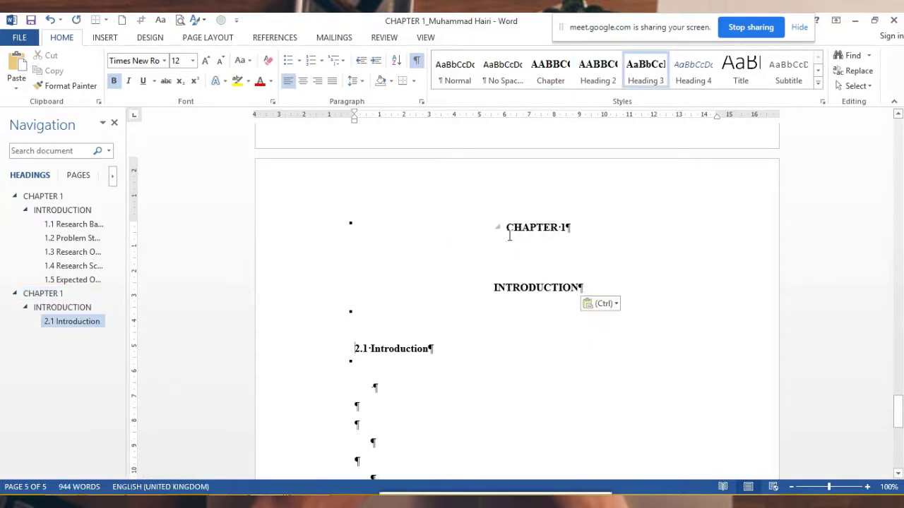
pyautogui.click(49, 20)
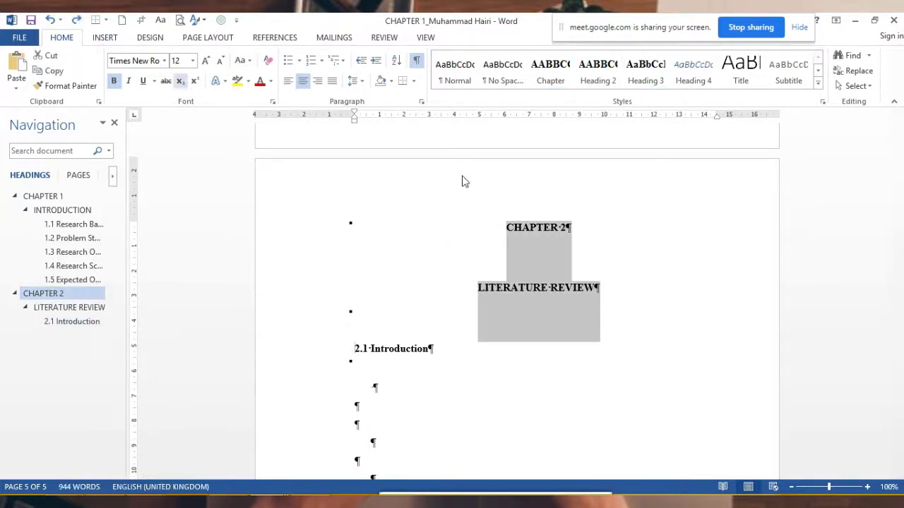
pyautogui.click(509, 228)
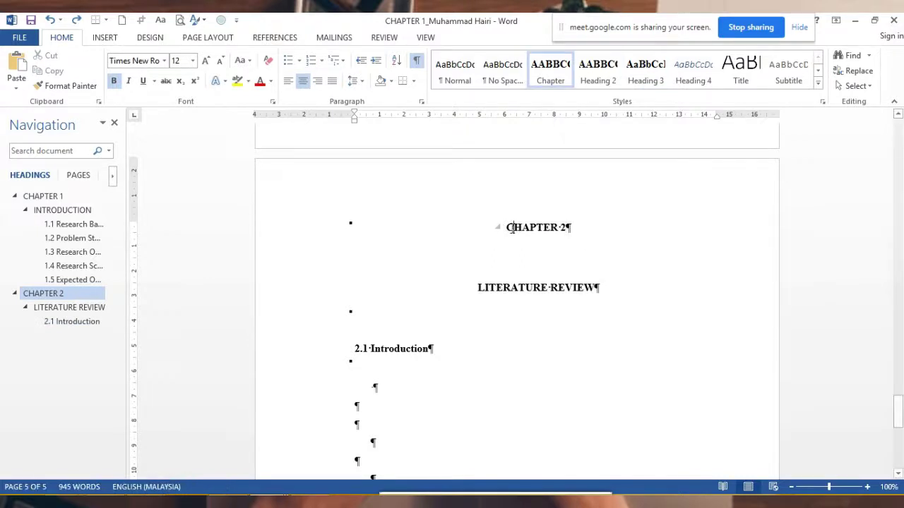
pyautogui.press('Return')
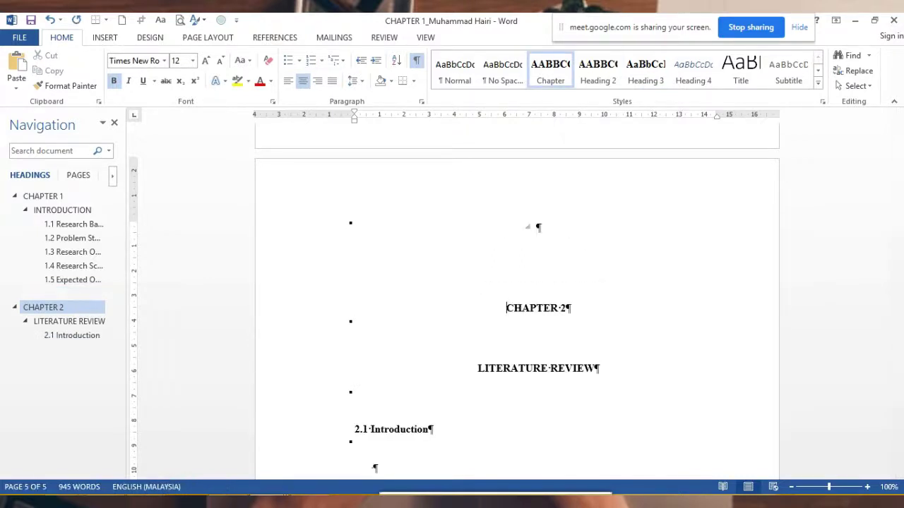
# Remove the empty line above the page break and add four empty lines below the section 1.5 text
pyautogui.scroll(3, 501, 266)
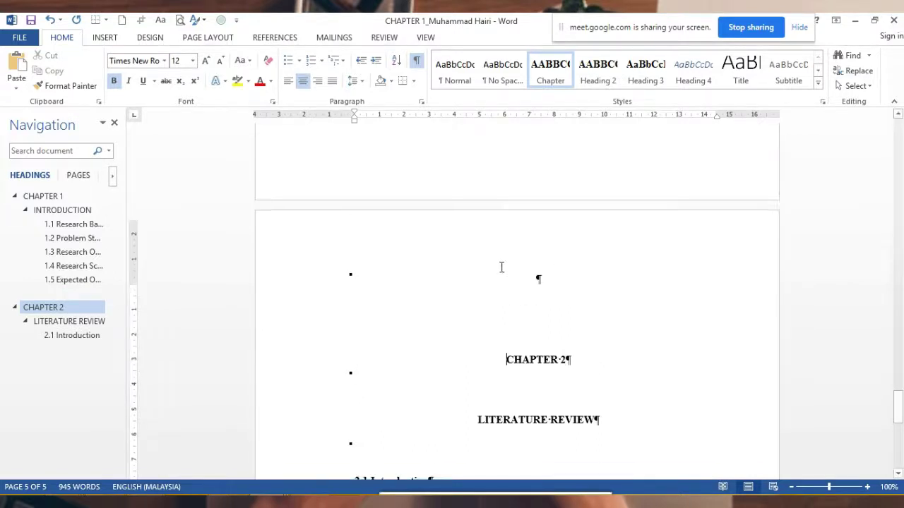
pyautogui.scroll(3, 525, 259)
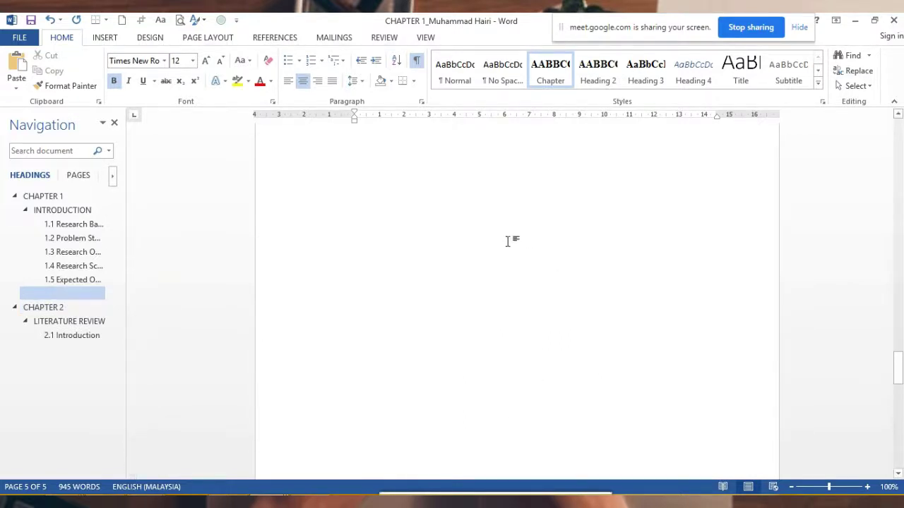
pyautogui.scroll(2, 509, 242)
pyautogui.scroll(2, 379, 230)
pyautogui.click(379, 230)
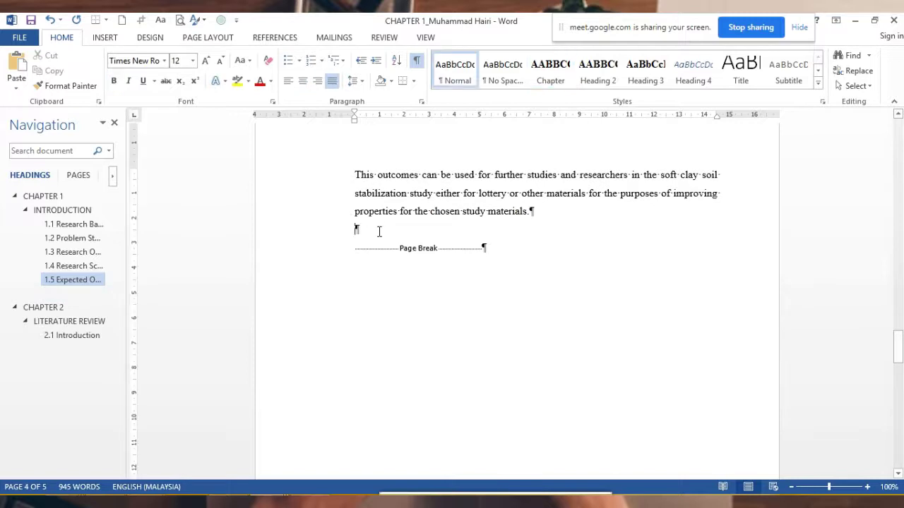
pyautogui.press('Delete')
pyautogui.press('Delete')
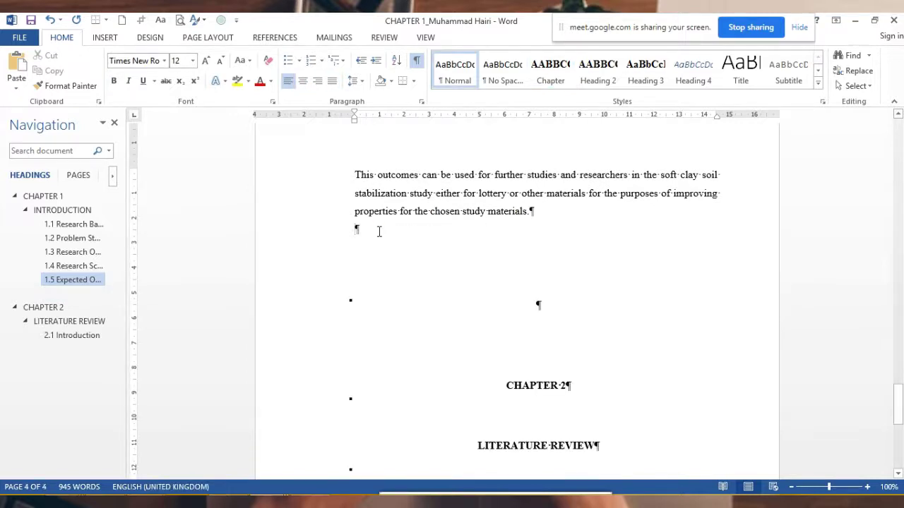
pyautogui.press('Return')
pyautogui.press('Return')
pyautogui.press('Return')
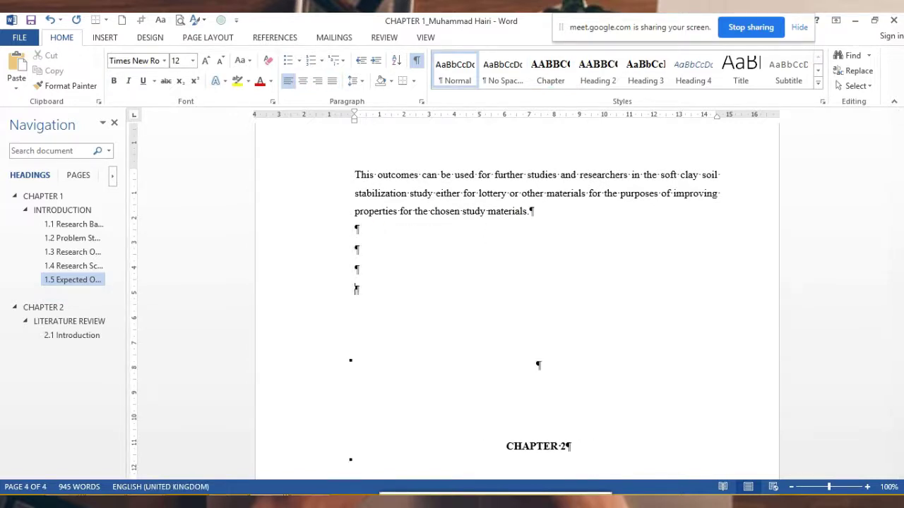
pyautogui.press('Return')
pyautogui.scroll(-3, 680, 238)
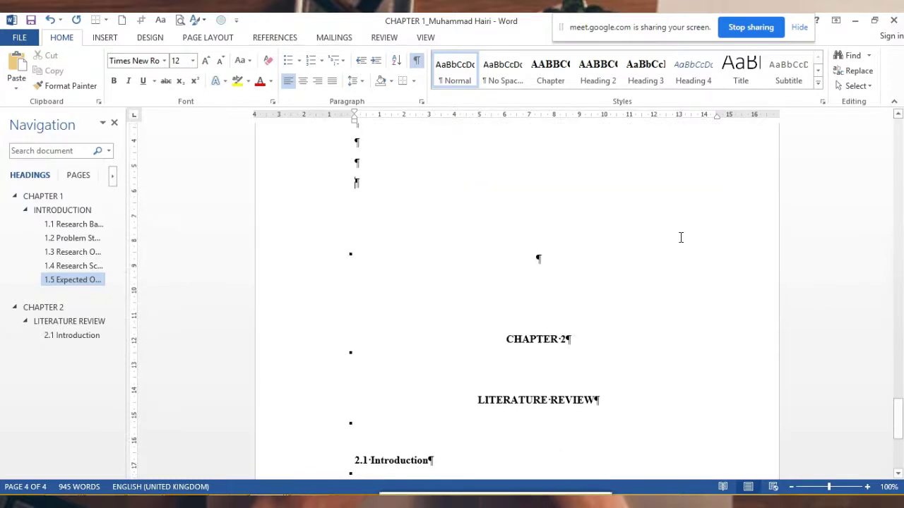
pyautogui.scroll(1, 680, 238)
pyautogui.press('Return')
pyautogui.press('Return')
pyautogui.press('Return')
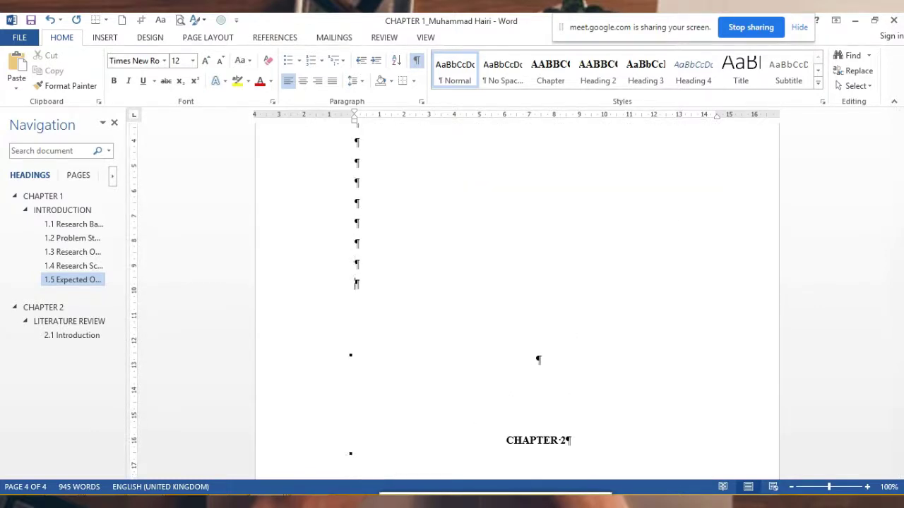
pyautogui.press('Return')
pyautogui.press('Return')
pyautogui.press('Return')
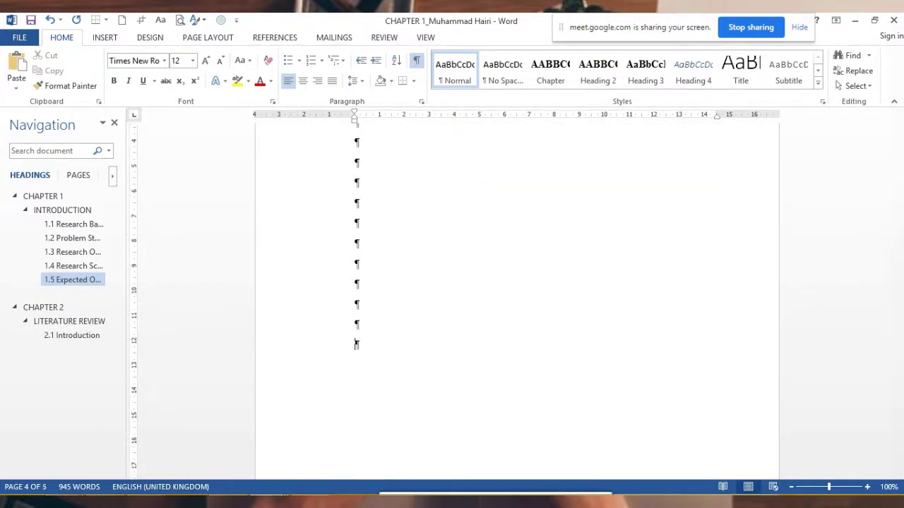
# Delete and restore the page break, then add two more empty lines above CHAPTER 2
pyautogui.scroll(-10, 660, 262)
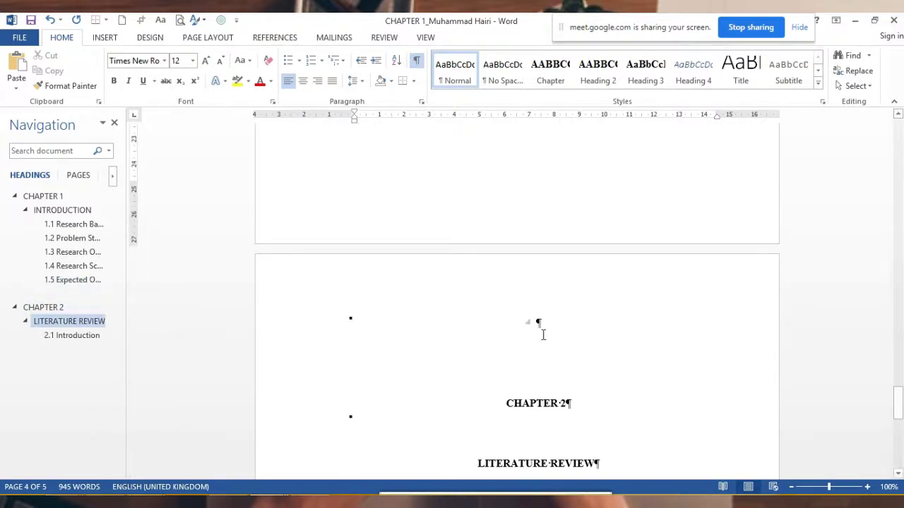
pyautogui.scroll(2, 557, 353)
pyautogui.scroll(-1, 559, 361)
pyautogui.scroll(2, 547, 339)
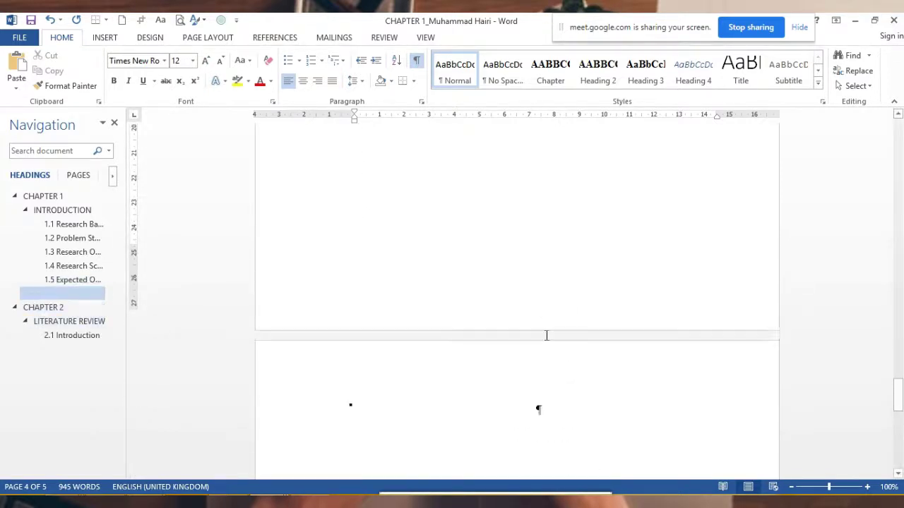
pyautogui.scroll(1, 543, 304)
pyautogui.scroll(2, 543, 298)
pyautogui.scroll(2, 541, 296)
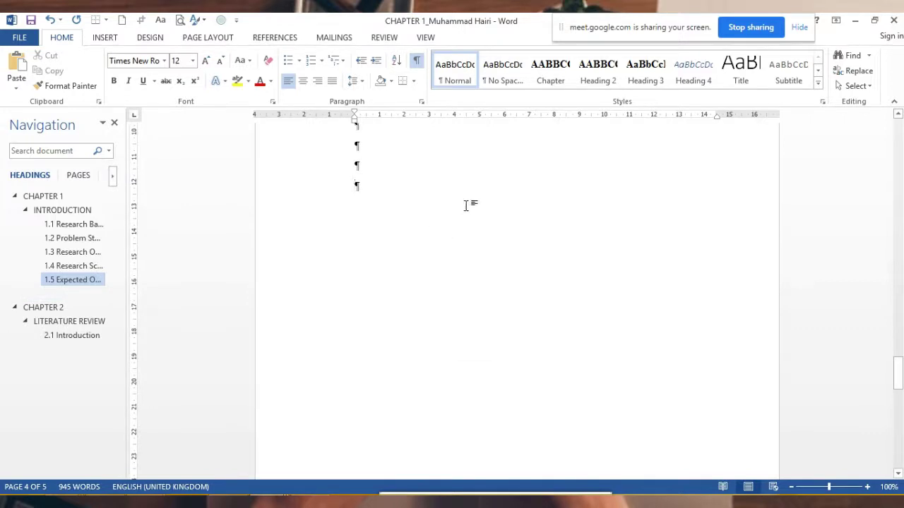
pyautogui.press('Delete')
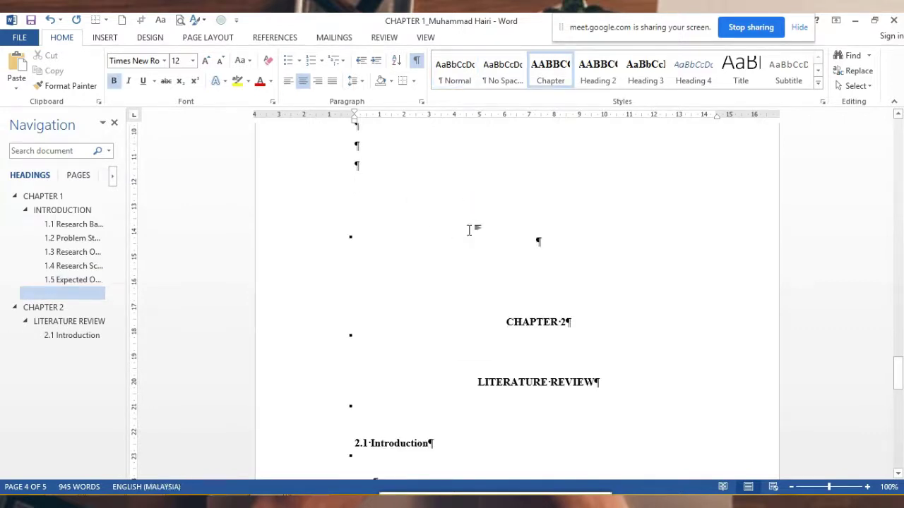
pyautogui.hotkey('ctrl', 'z')
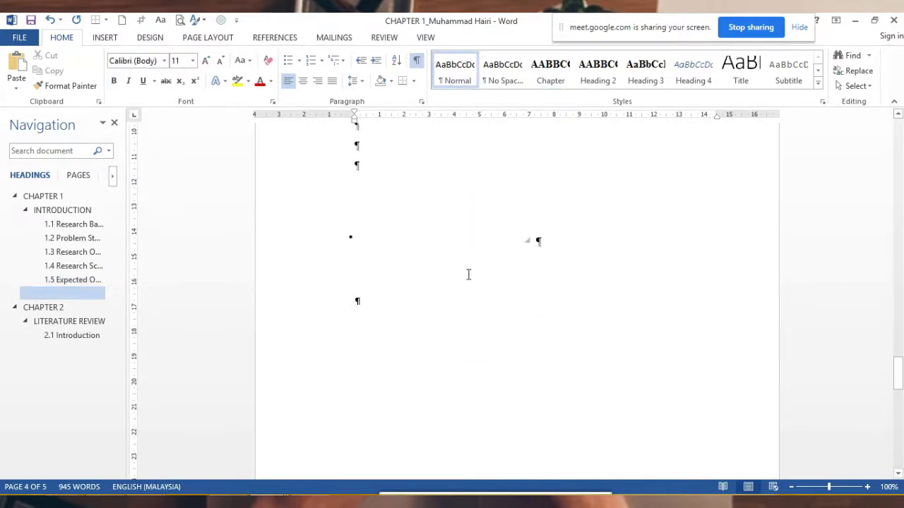
pyautogui.scroll(-3, 468, 343)
pyautogui.scroll(-2, 484, 331)
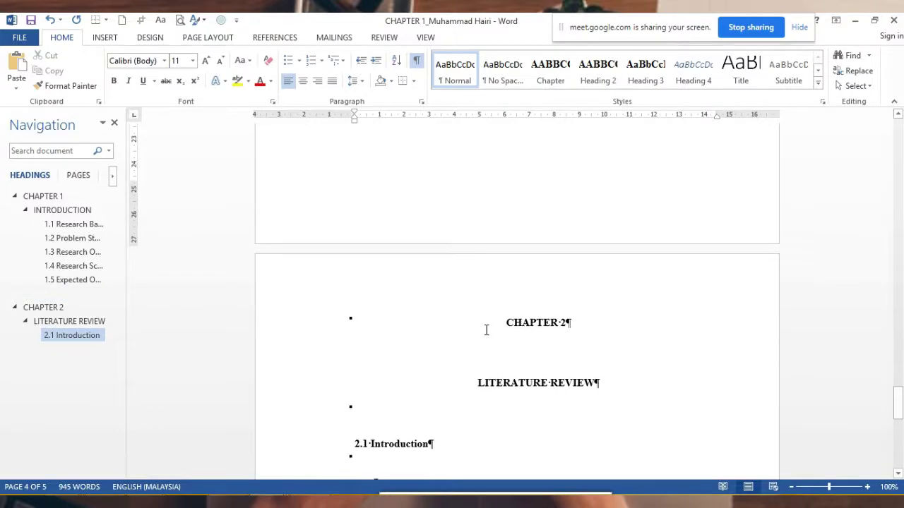
pyautogui.scroll(4, 488, 330)
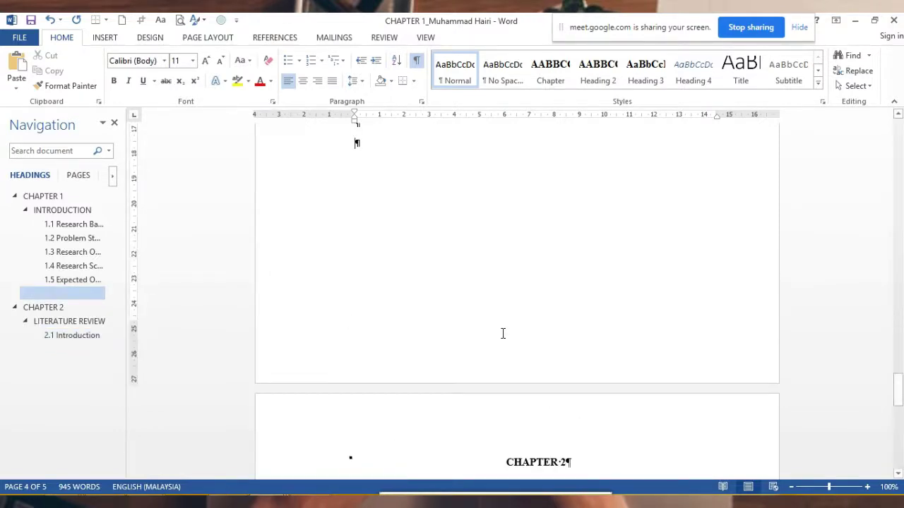
pyautogui.press('Return')
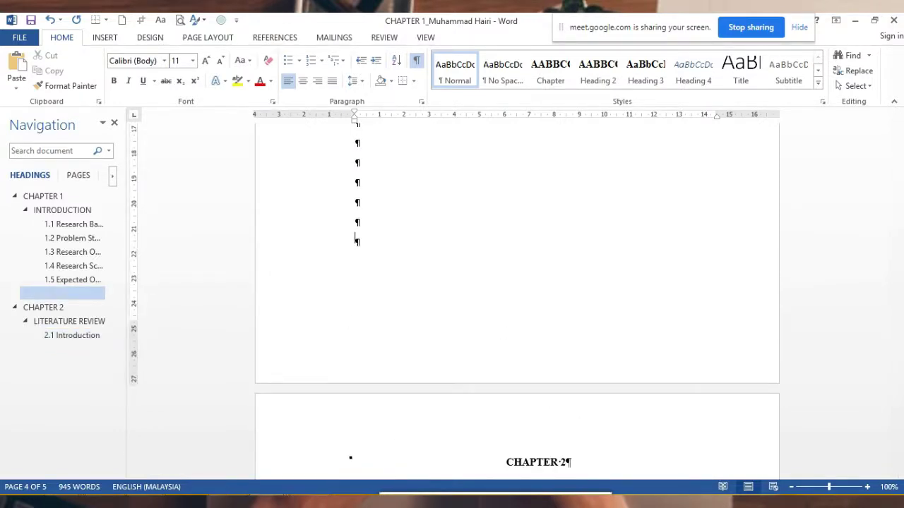
pyautogui.press('Return')
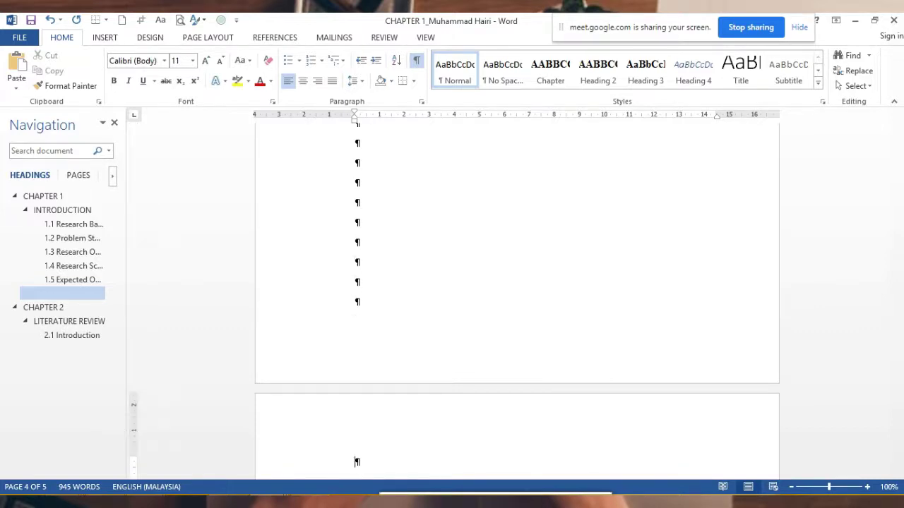
pyautogui.scroll(-5, 452, 332)
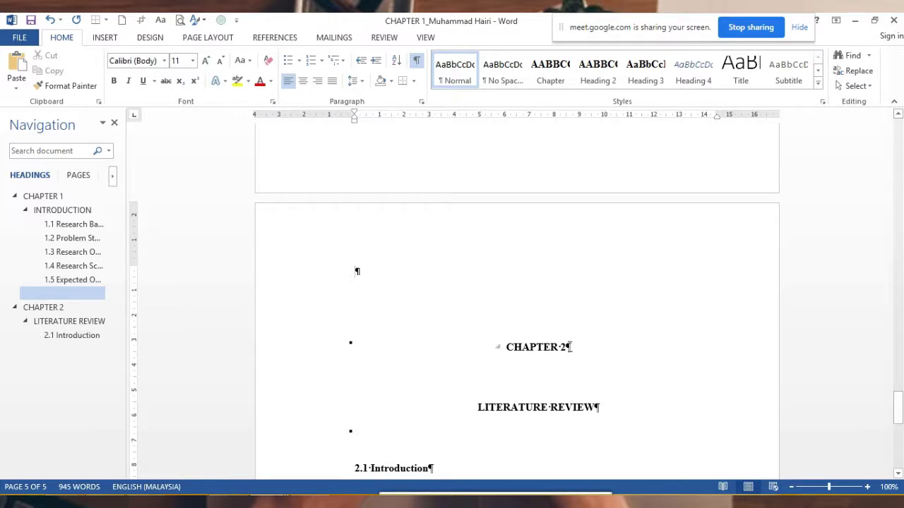
# Switch to the TEMPLATE document window
pyautogui.click(319, 498)
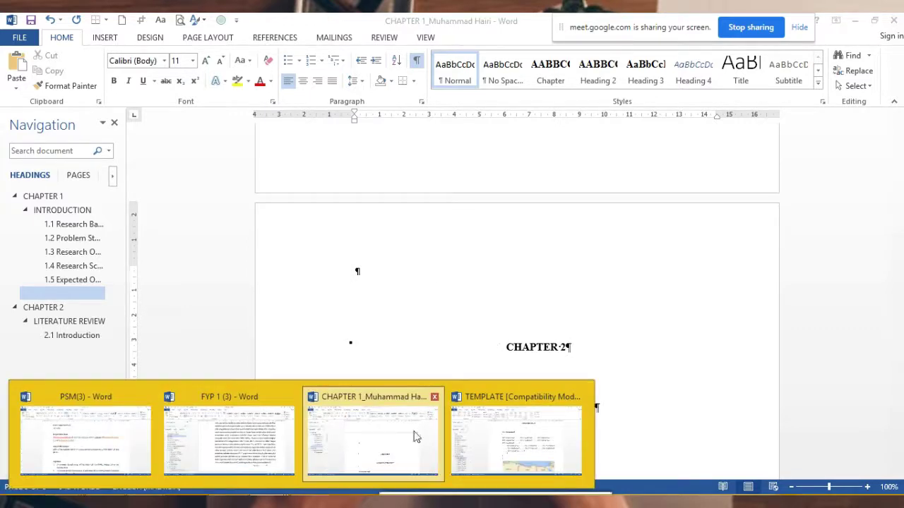
pyautogui.click(515, 437)
pyautogui.scroll(1, 484, 226)
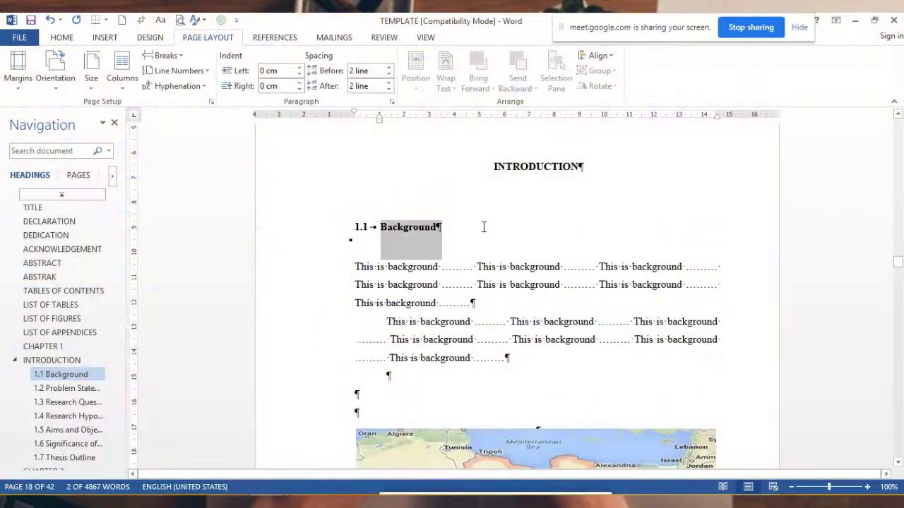
pyautogui.scroll(2, 353, 249)
pyautogui.scroll(-2, 42, 322)
pyautogui.scroll(-3, 42, 321)
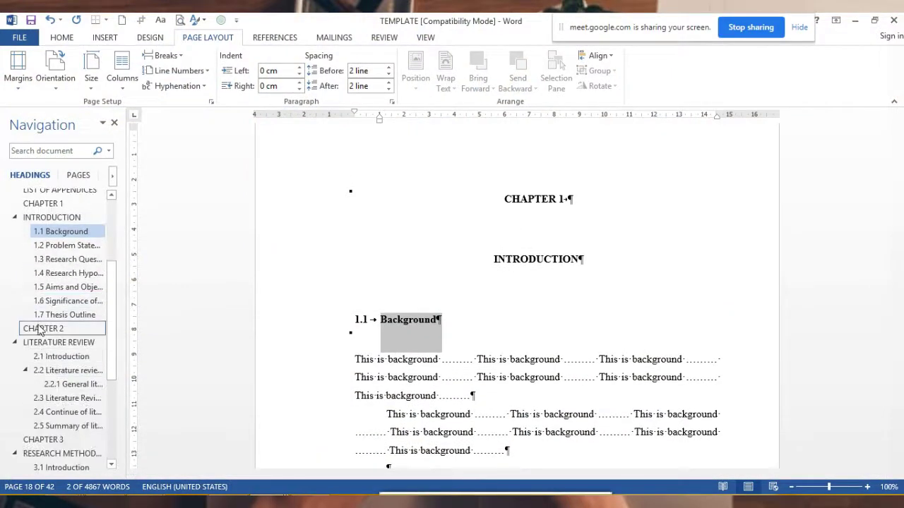
# Check the template's CHAPTER 2 spacing (70.9 pt before, 4 lines after), then return to the CHAPTER 1 document
pyautogui.click(37, 320)
pyautogui.scroll(2, 571, 211)
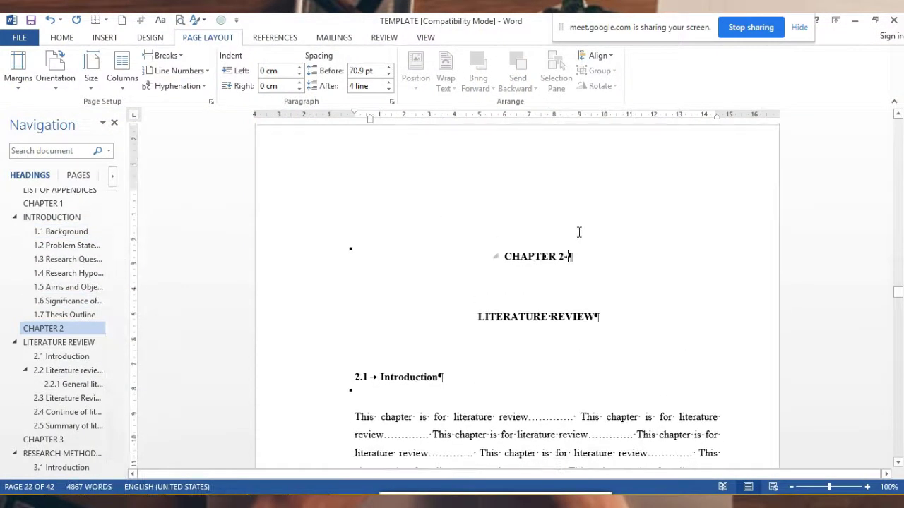
pyautogui.scroll(2, 577, 243)
pyautogui.scroll(-3, 577, 246)
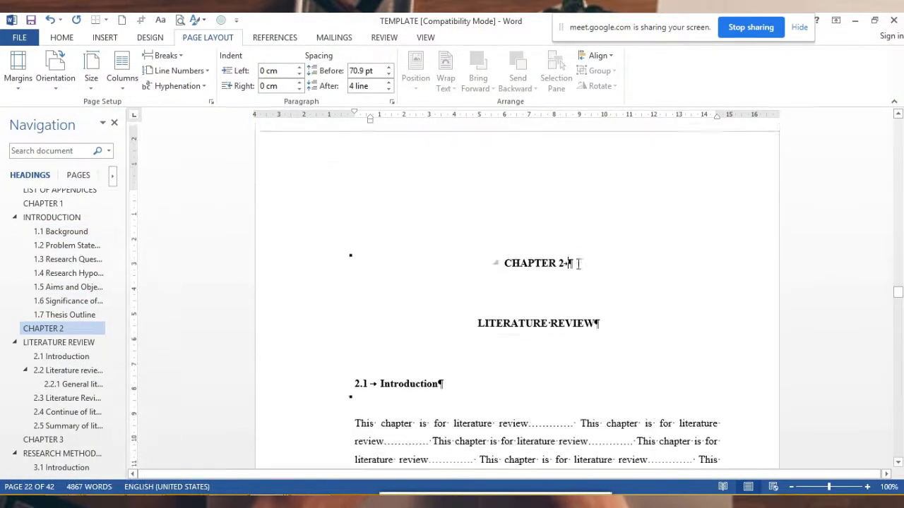
pyautogui.tripleClick(535, 256)
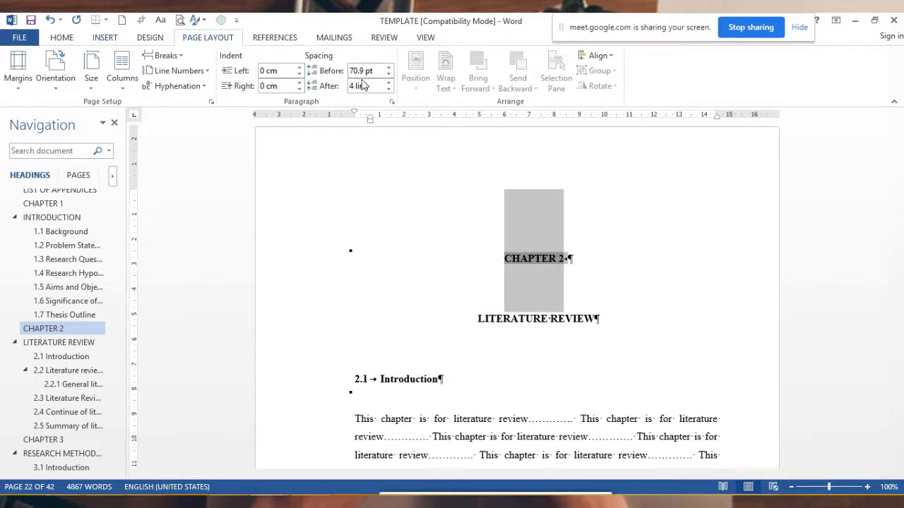
pyautogui.scroll(2, 585, 232)
pyautogui.scroll(3, 601, 242)
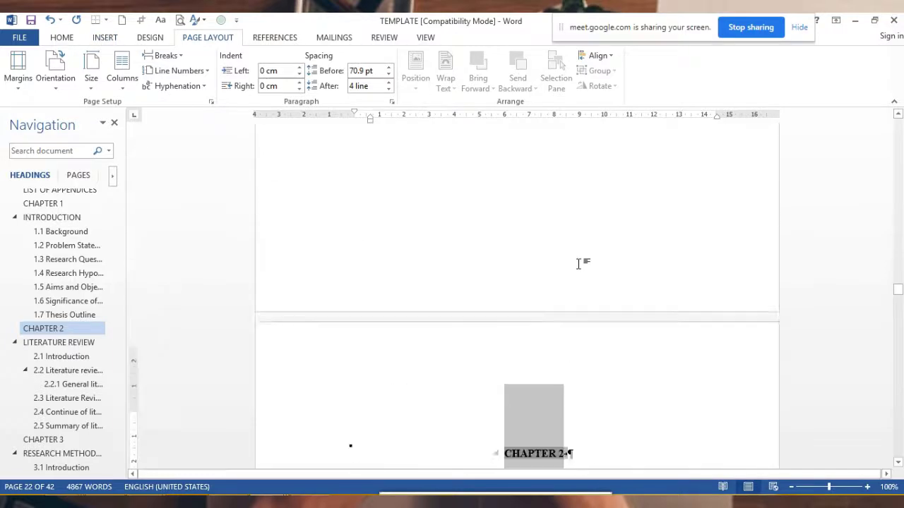
pyautogui.scroll(4, 583, 262)
pyautogui.scroll(1, 566, 276)
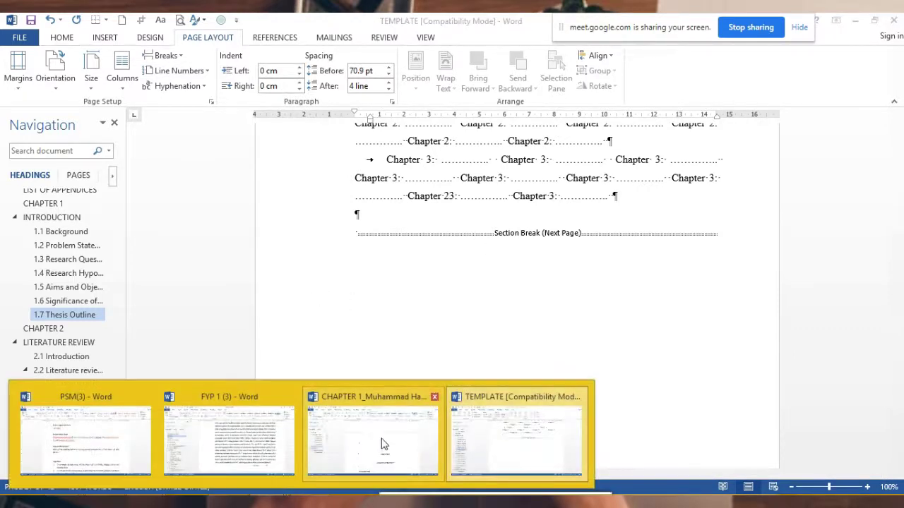
pyautogui.click(382, 442)
# Place the insertion point on the last empty line at the end of Chapter 1
pyautogui.scroll(3, 553, 313)
pyautogui.scroll(3, 512, 315)
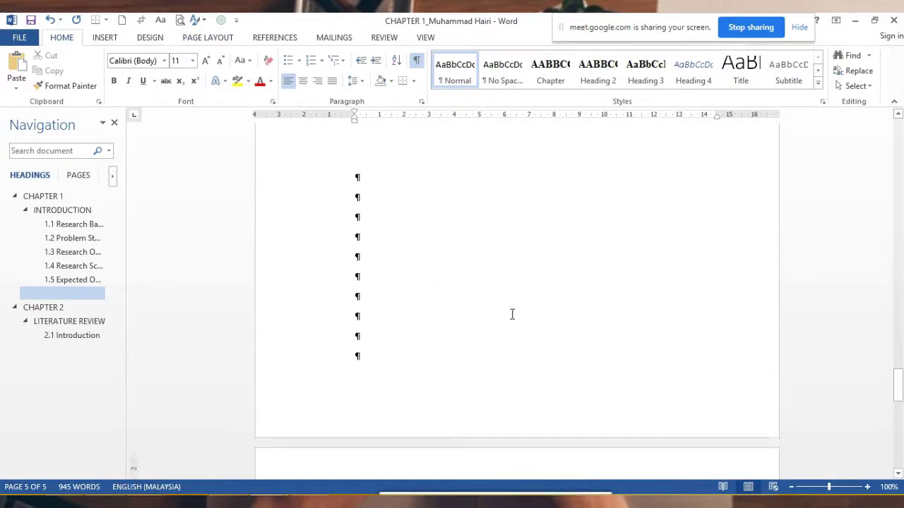
pyautogui.scroll(3, 458, 313)
pyautogui.scroll(2, 448, 279)
pyautogui.scroll(3, 448, 290)
pyautogui.scroll(2, 446, 296)
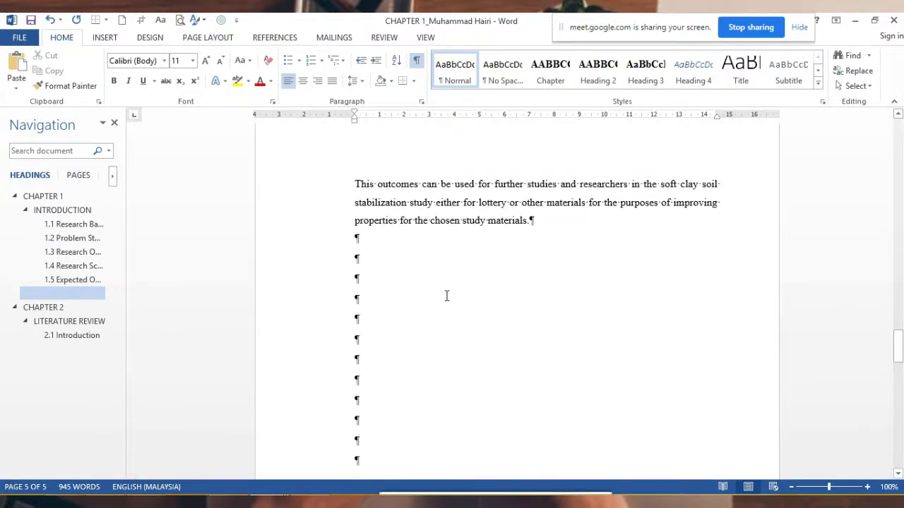
pyautogui.click(382, 303)
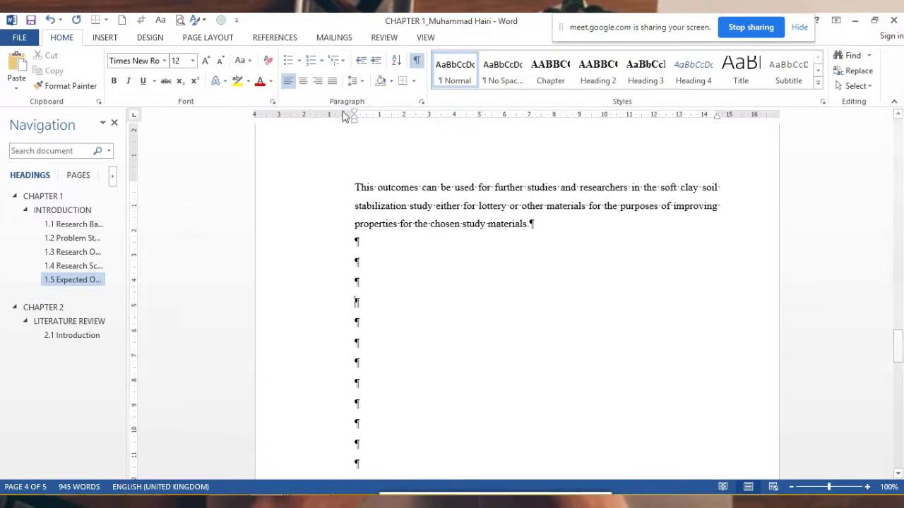
pyautogui.scroll(-5, 375, 262)
pyautogui.scroll(-7, 378, 265)
pyautogui.scroll(-2, 378, 265)
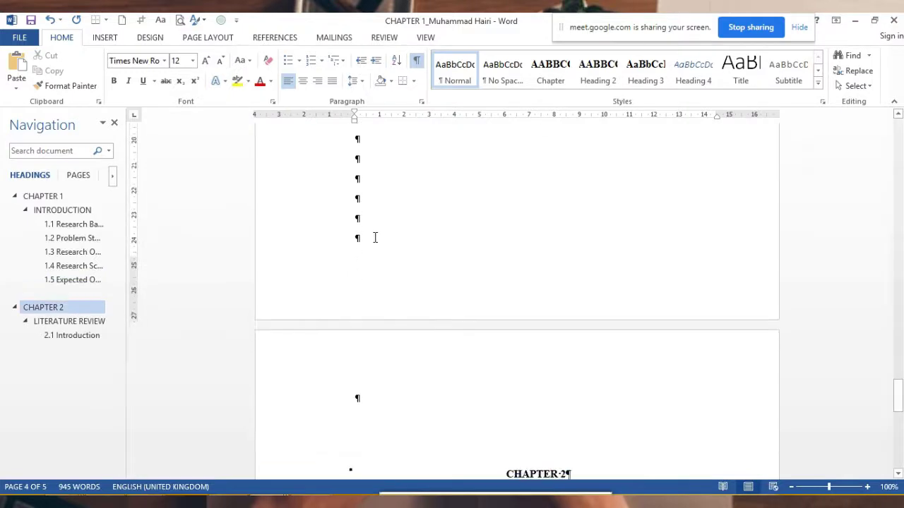
pyautogui.click(375, 237)
# Insert a Next Page section break and delete the empty paragraphs above CHAPTER 2
pyautogui.click(104, 40)
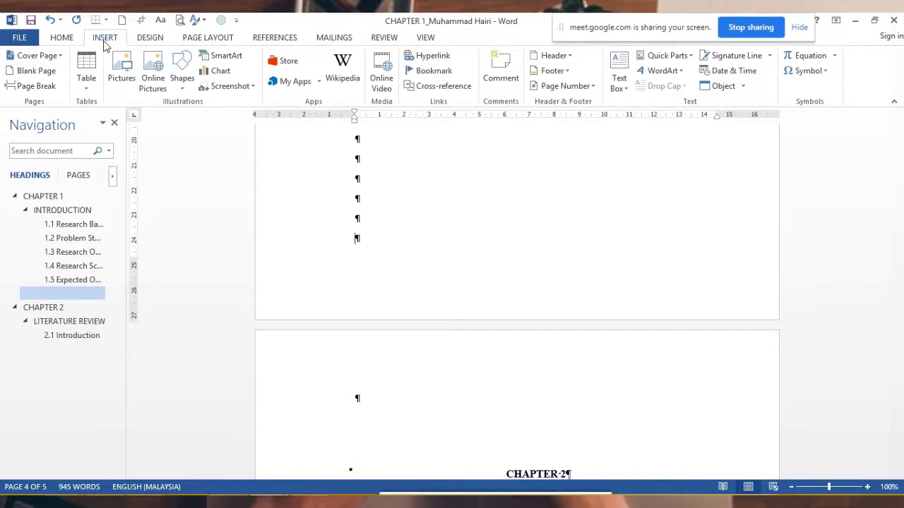
pyautogui.click(208, 40)
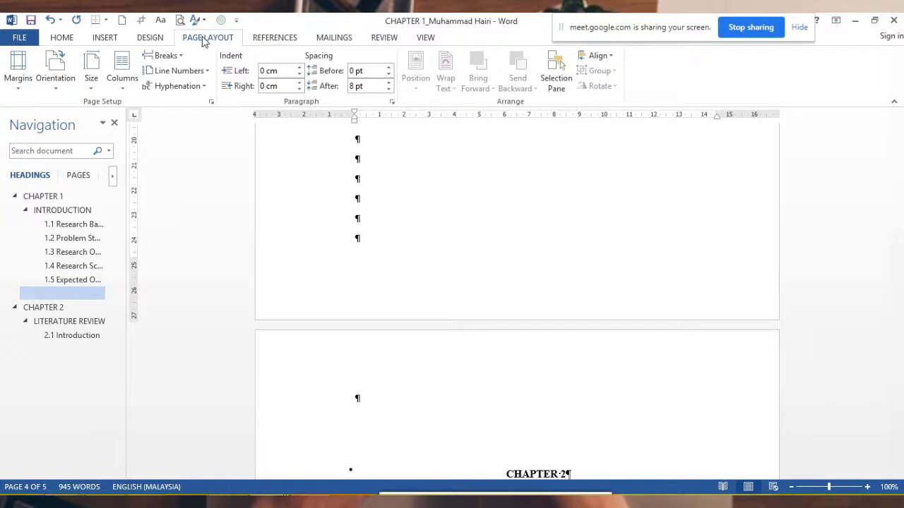
pyautogui.click(181, 58)
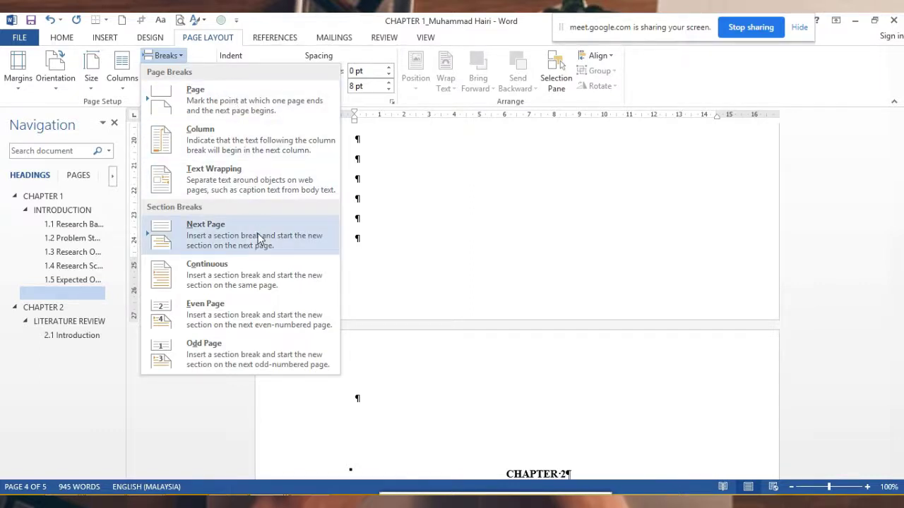
pyautogui.click(216, 240)
pyautogui.scroll(-3, 506, 236)
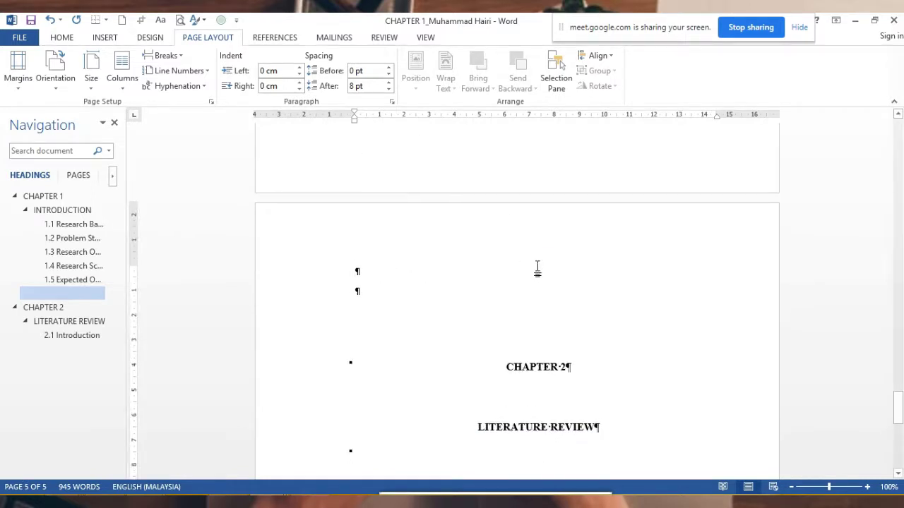
pyautogui.press('Delete')
pyautogui.press('Delete')
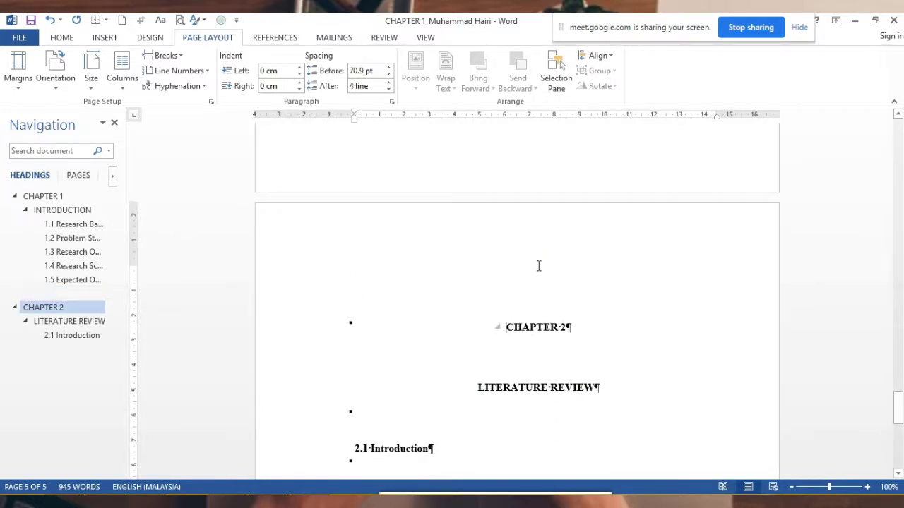
pyautogui.scroll(5, 506, 336)
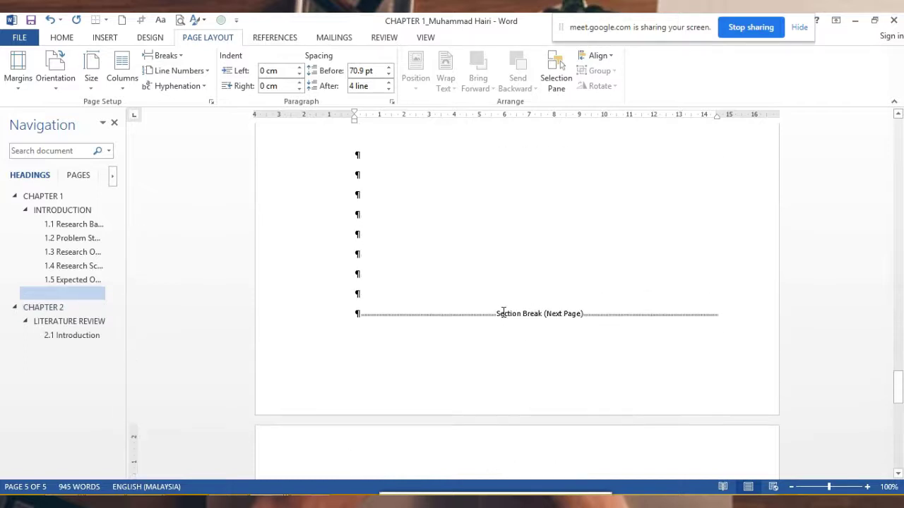
pyautogui.scroll(-5, 533, 304)
pyautogui.scroll(-2, 536, 282)
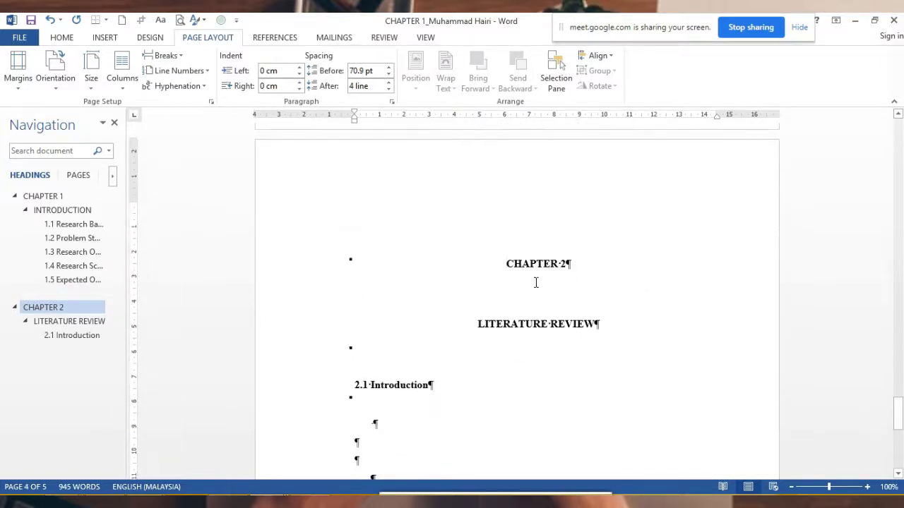
pyautogui.tripleClick(569, 264)
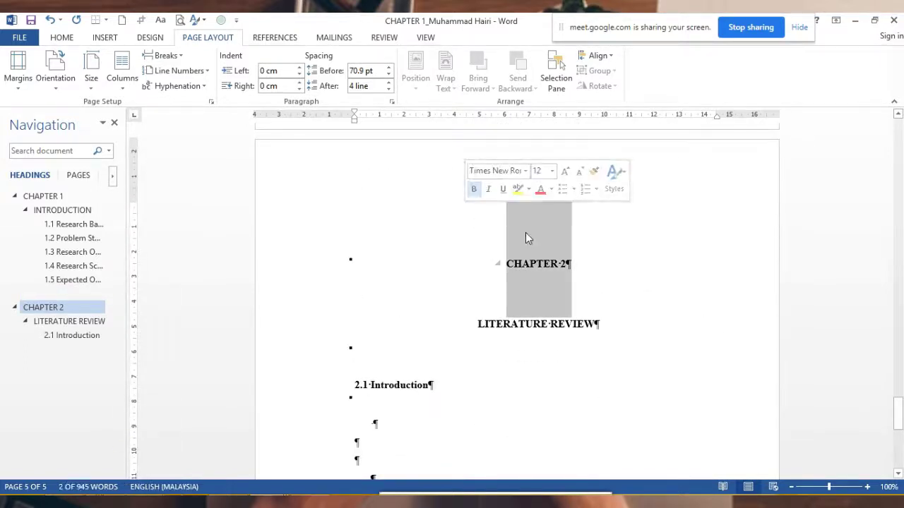
pyautogui.click(629, 262)
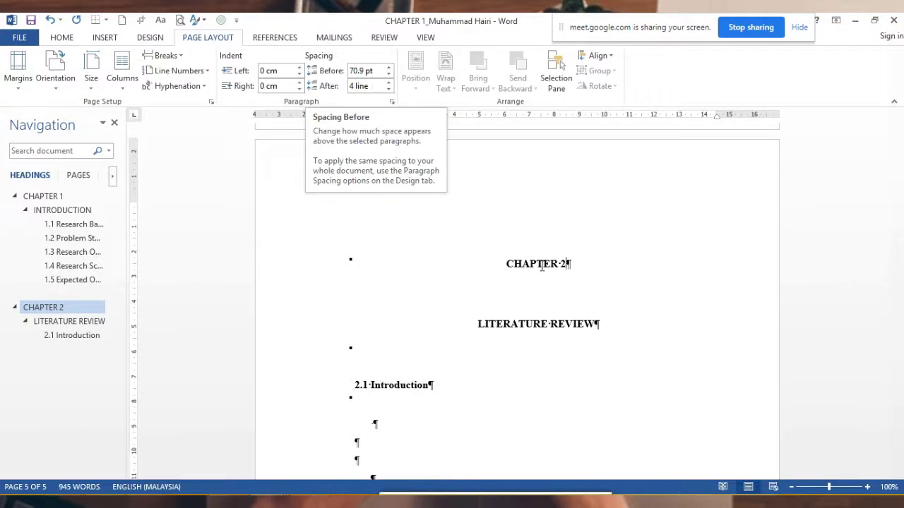
pyautogui.scroll(-3, 535, 328)
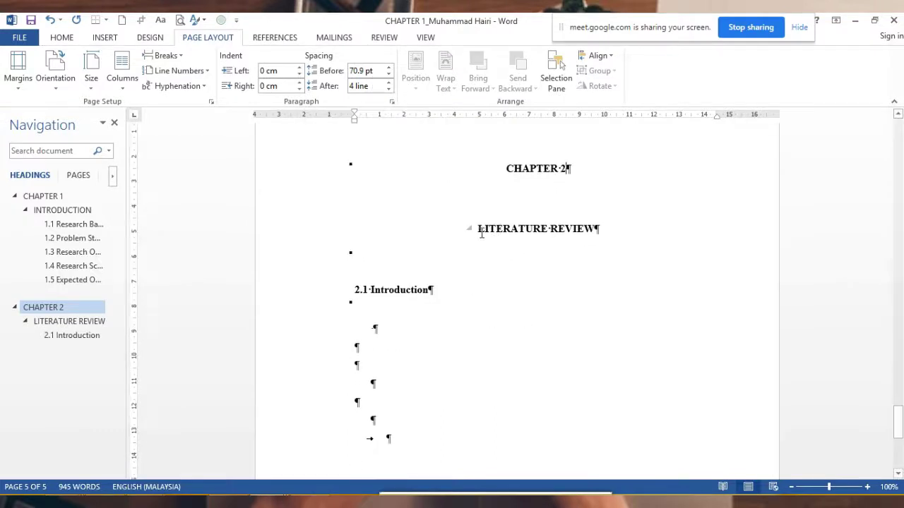
pyautogui.click(405, 291)
pyautogui.scroll(-2, 402, 321)
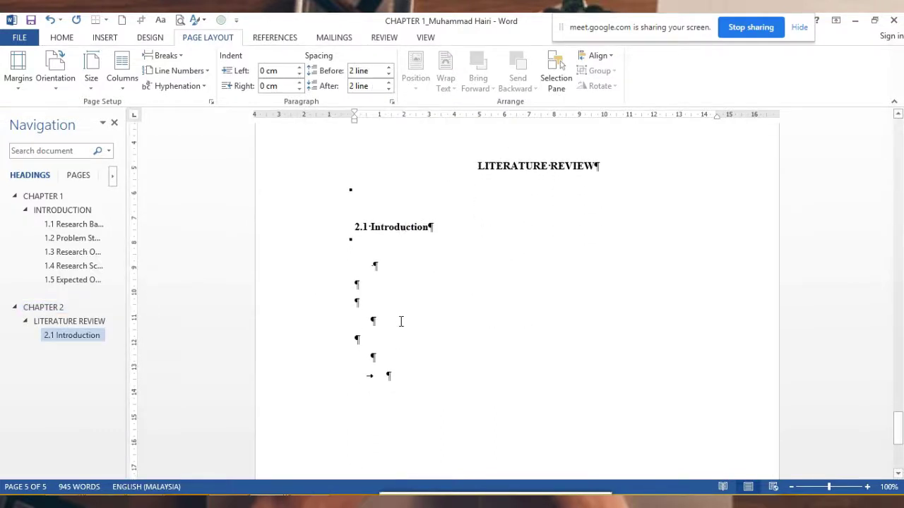
pyautogui.click(402, 259)
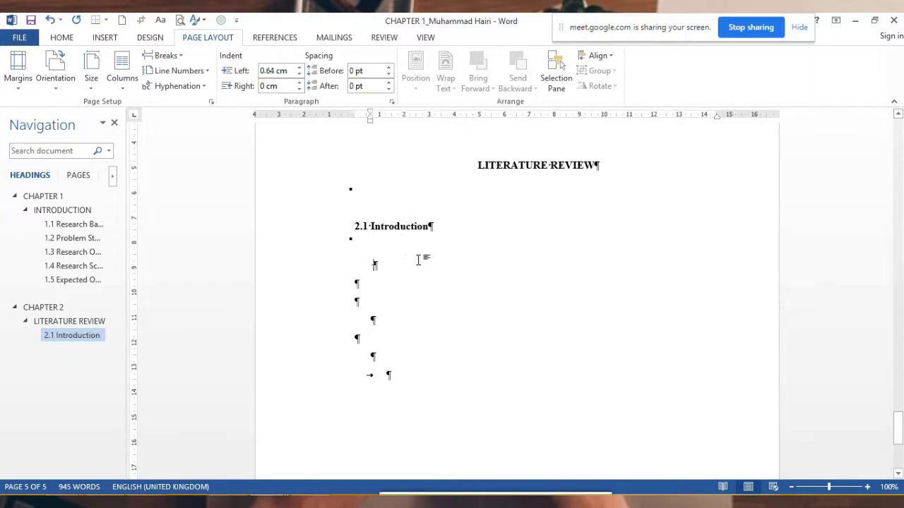
# Make Soft Clay a Heading 3 and number it '2.1'
pyautogui.click(451, 226)
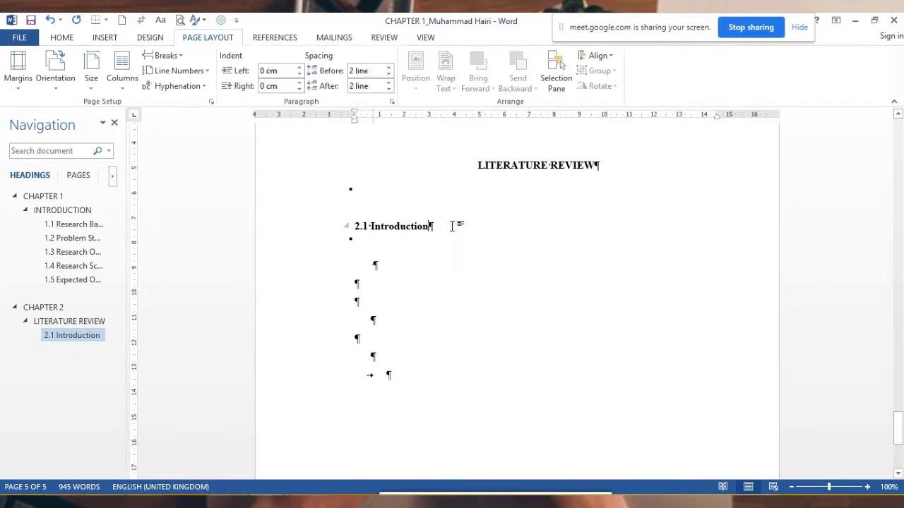
pyautogui.press('Return')
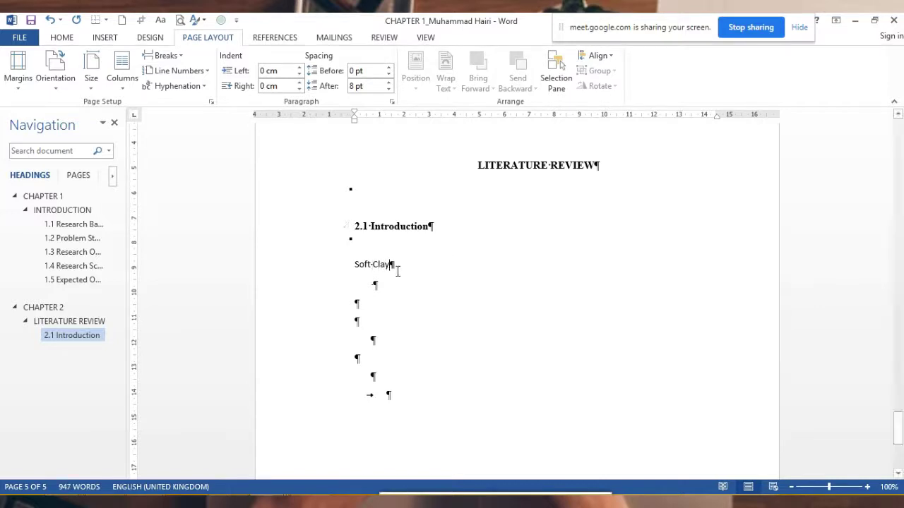
pyautogui.moveTo(387, 267); pyautogui.dragTo(351, 266)
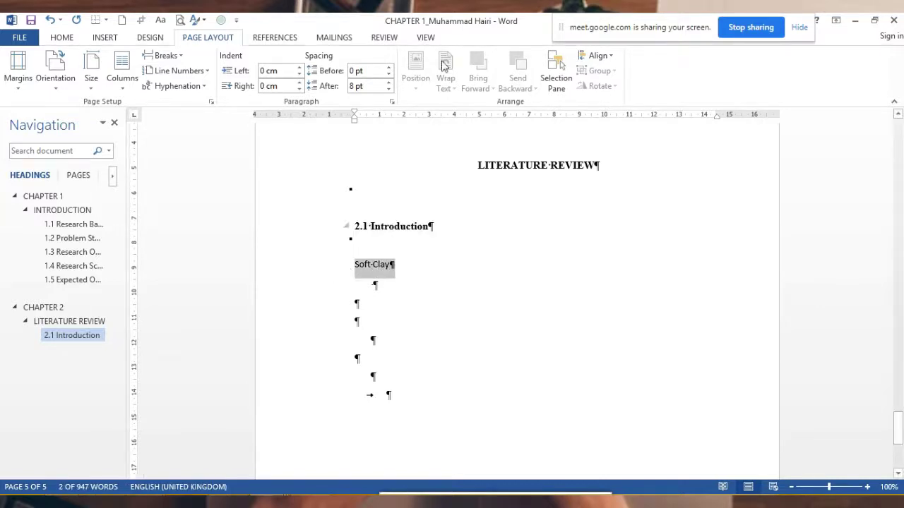
pyautogui.click(63, 38)
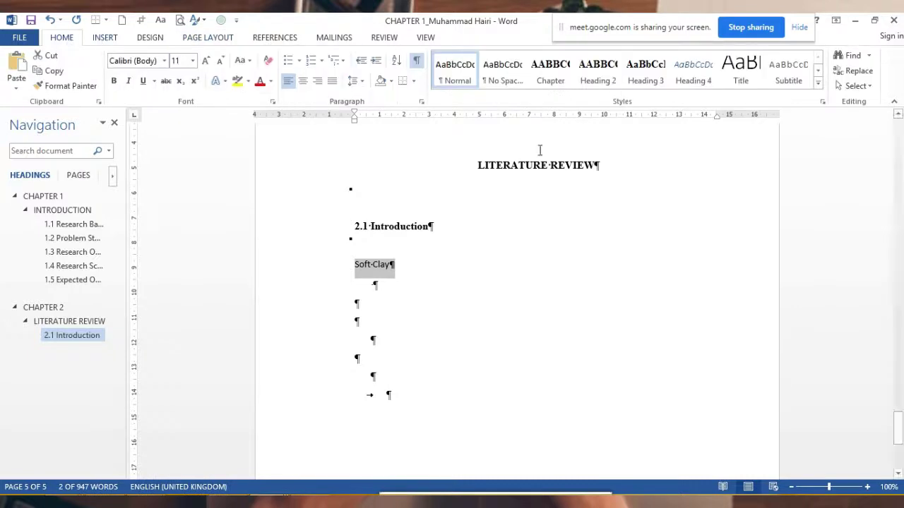
pyautogui.click(648, 80)
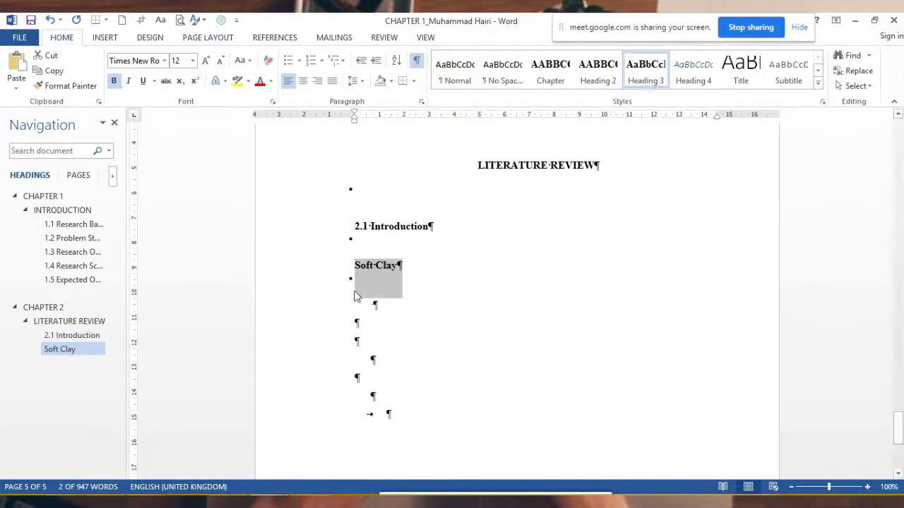
pyautogui.click(357, 272)
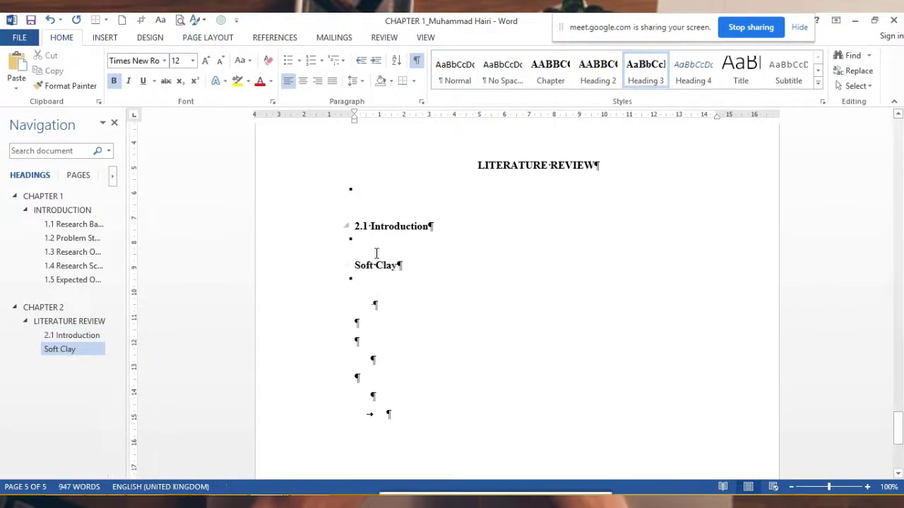
pyautogui.write('2.1')
# Add the placeholder paragraph 'Nadsmn,d,b' under 2.1 Introduction
pyautogui.press('Up')
pyautogui.press('Up')
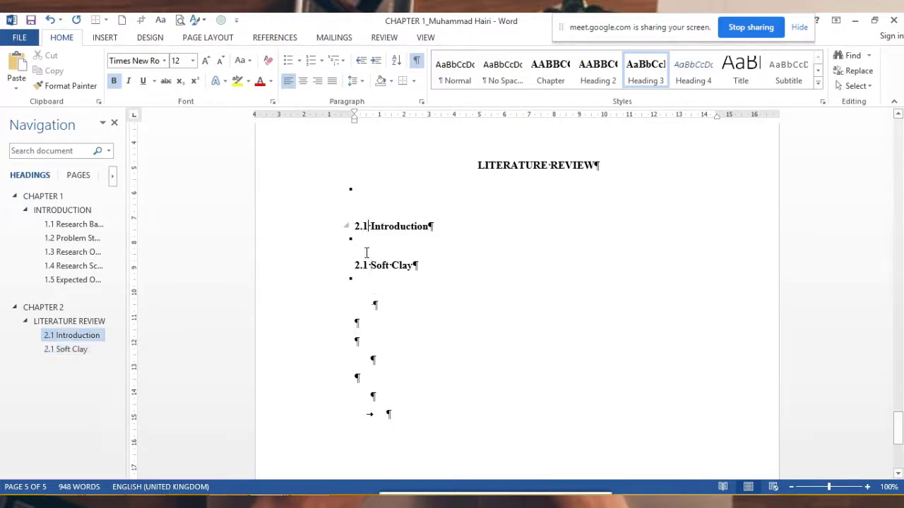
pyautogui.click(448, 228)
pyautogui.press('Return')
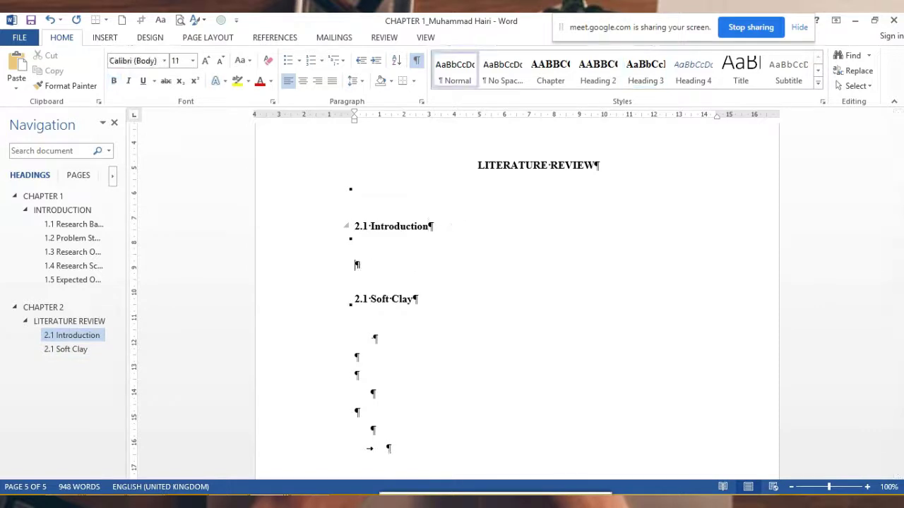
pyautogui.write('Nadsmn,d,b')
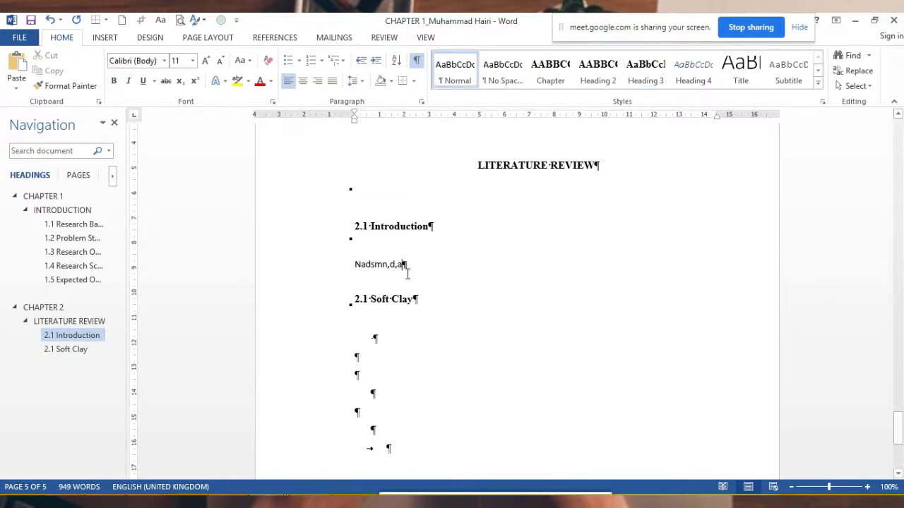
pyautogui.scroll(-2, 375, 304)
pyautogui.scroll(3, 435, 282)
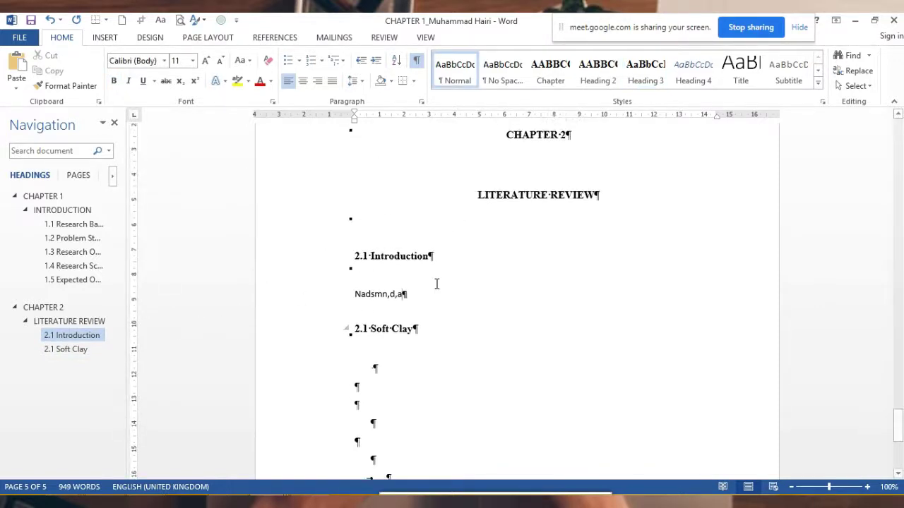
pyautogui.scroll(-4, 553, 269)
pyautogui.click(409, 353)
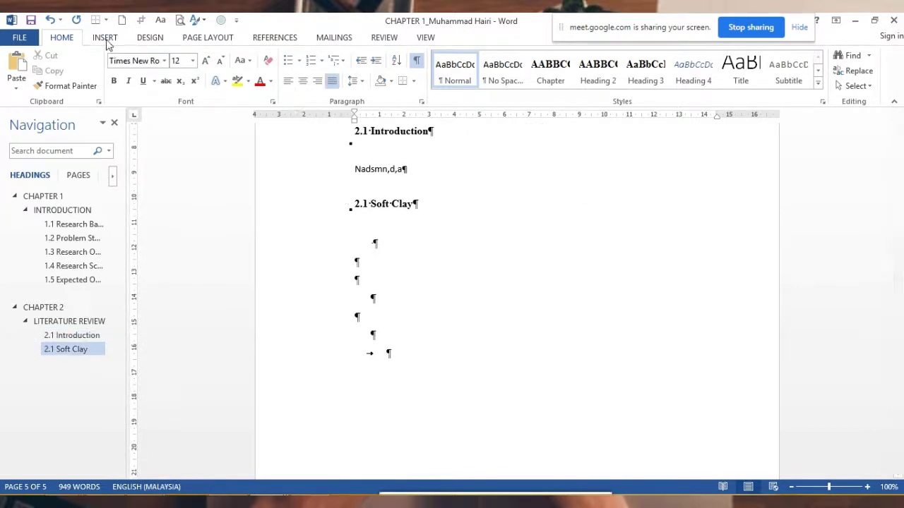
# Insert a Next Page section break so a new blank page follows
pyautogui.click(207, 39)
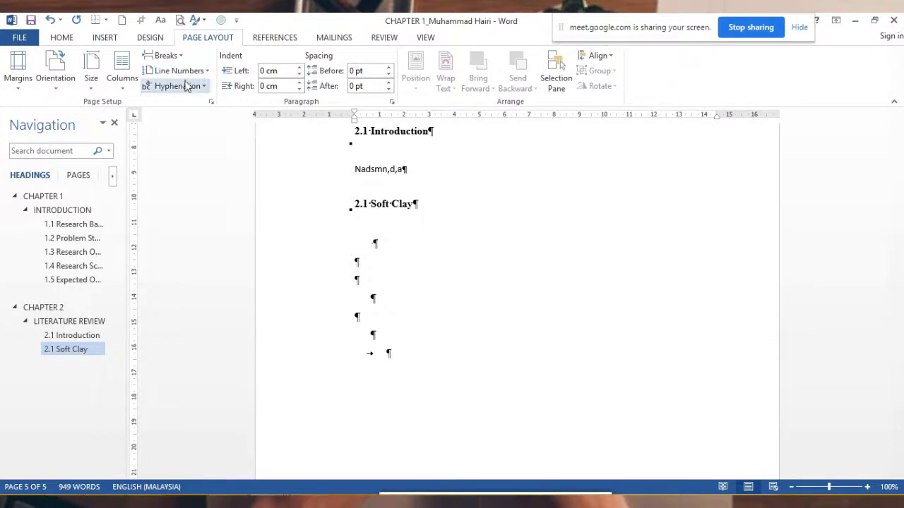
pyautogui.click(182, 56)
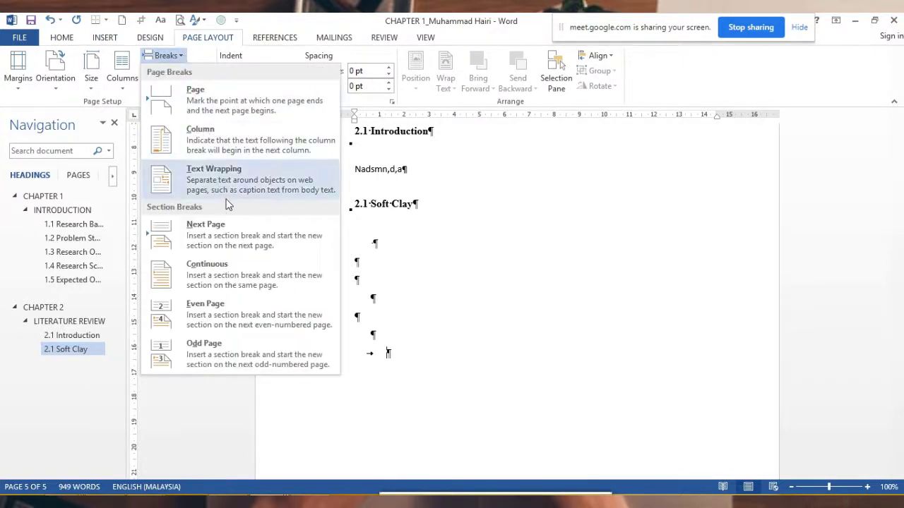
pyautogui.click(228, 238)
pyautogui.scroll(5, 601, 375)
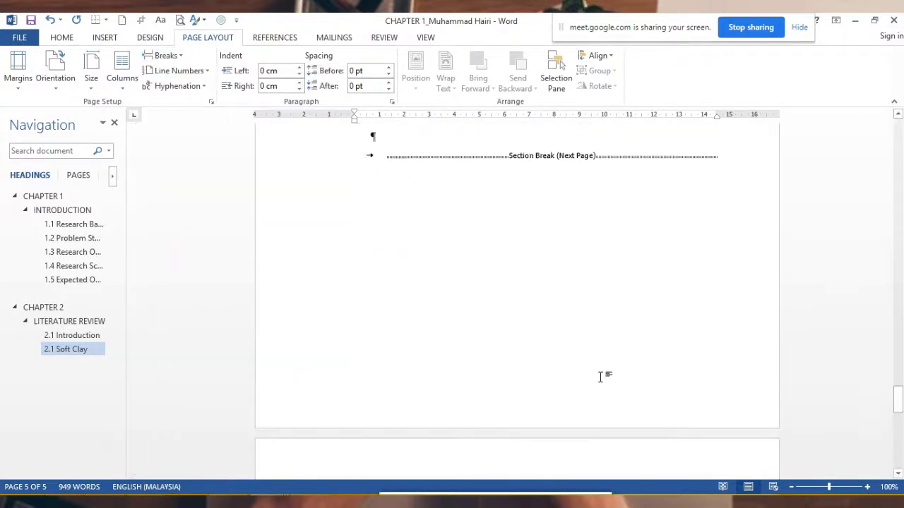
pyautogui.scroll(4, 565, 365)
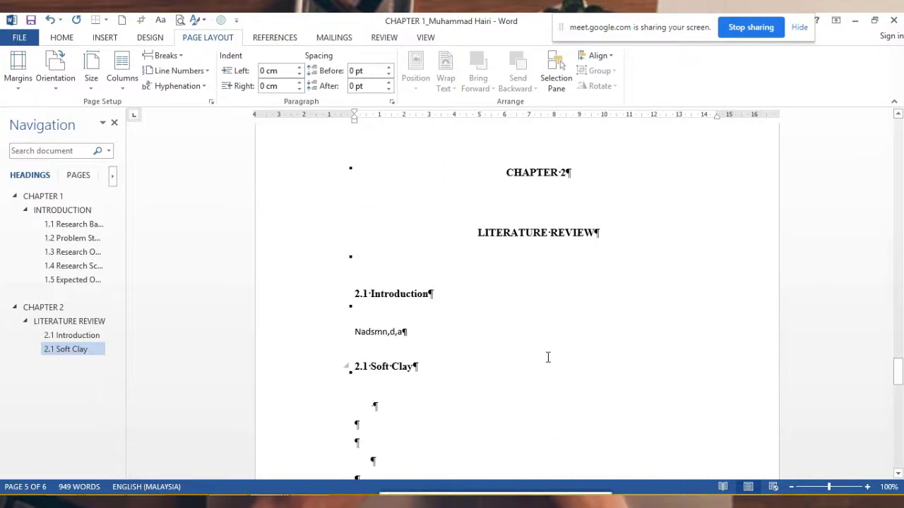
pyautogui.scroll(-2, 547, 357)
pyautogui.scroll(-1, 507, 412)
# Copy the CHAPTER 2 headings through 2.1 Soft Clay and paste them onto the new page
pyautogui.moveTo(355, 248); pyautogui.dragTo(533, 189)
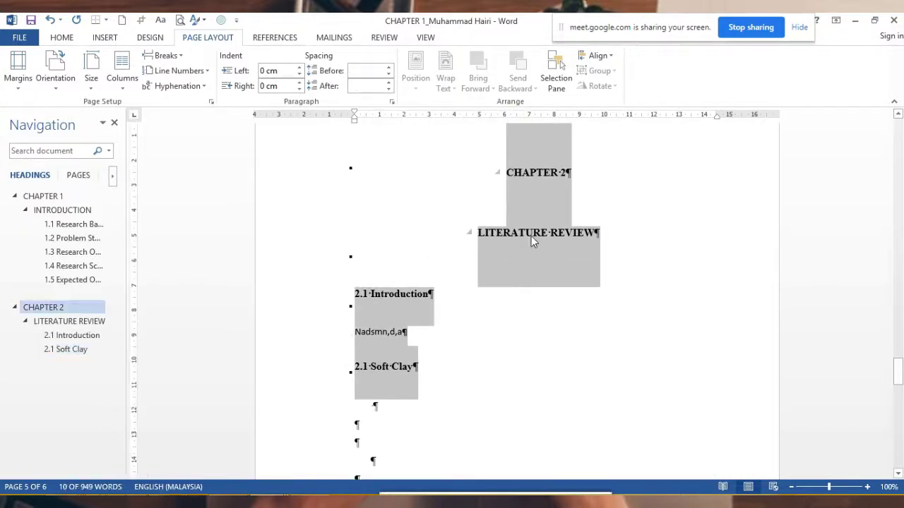
pyautogui.rightClick(530, 235)
pyautogui.click(557, 264)
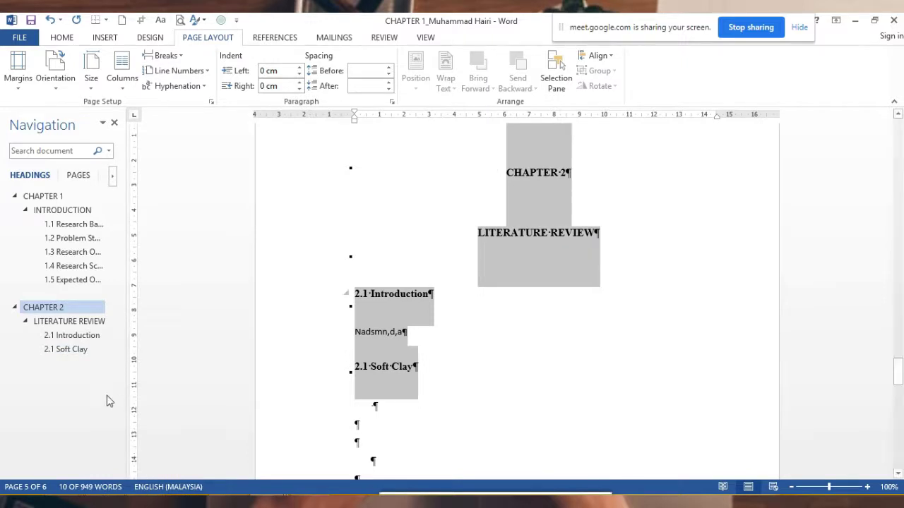
pyautogui.click(89, 353)
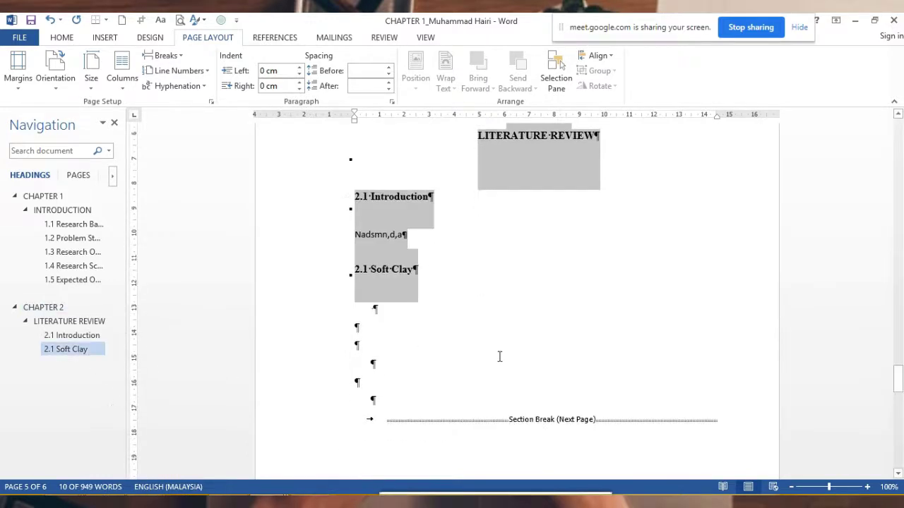
pyautogui.click(399, 428)
pyautogui.hotkey('ctrl', 'v')
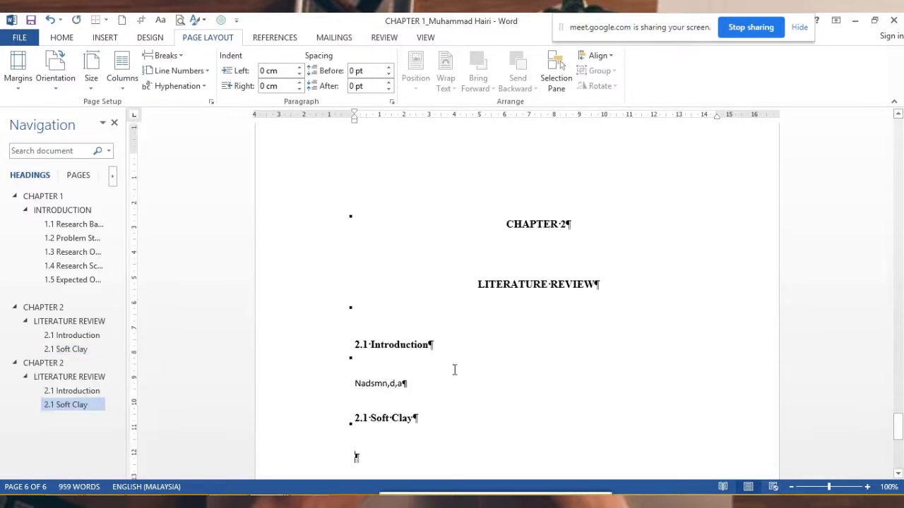
pyautogui.scroll(-3, 516, 228)
pyautogui.scroll(2, 499, 252)
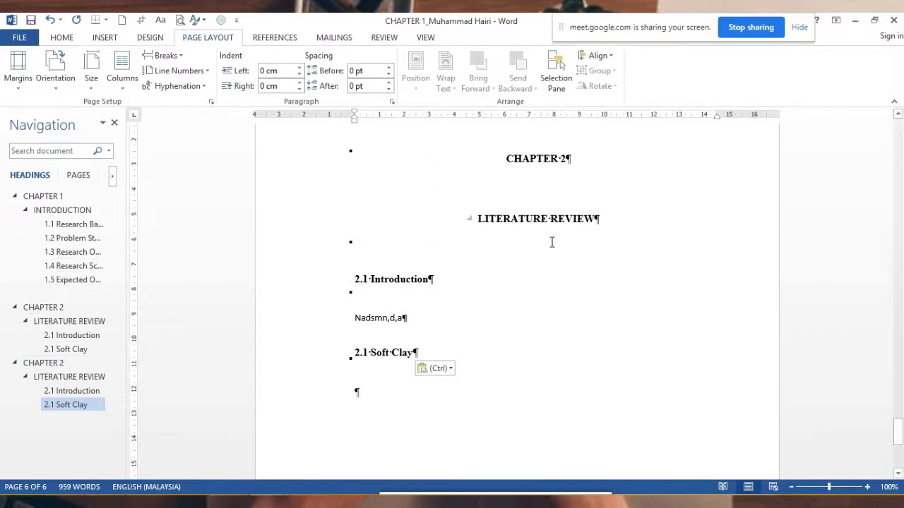
pyautogui.scroll(3, 552, 242)
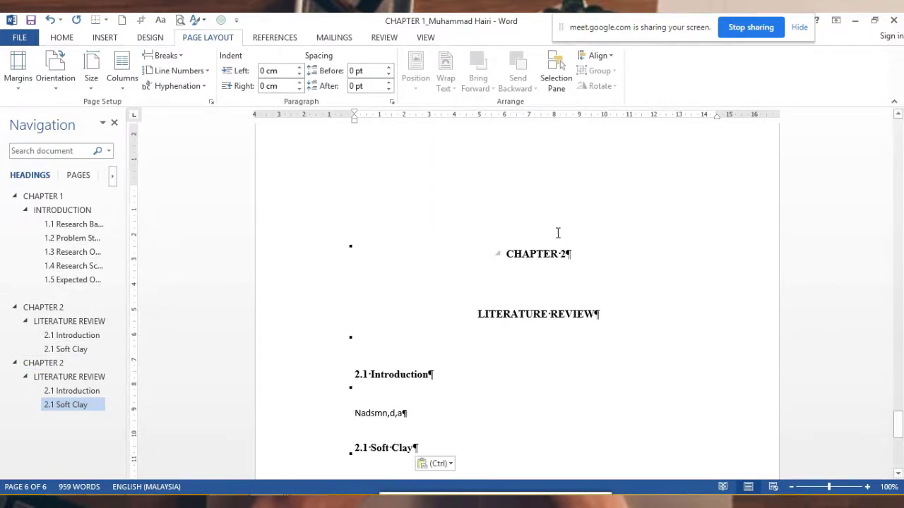
pyautogui.scroll(4, 565, 196)
pyautogui.scroll(3, 558, 200)
pyautogui.scroll(3, 558, 200)
pyautogui.scroll(-7, 573, 322)
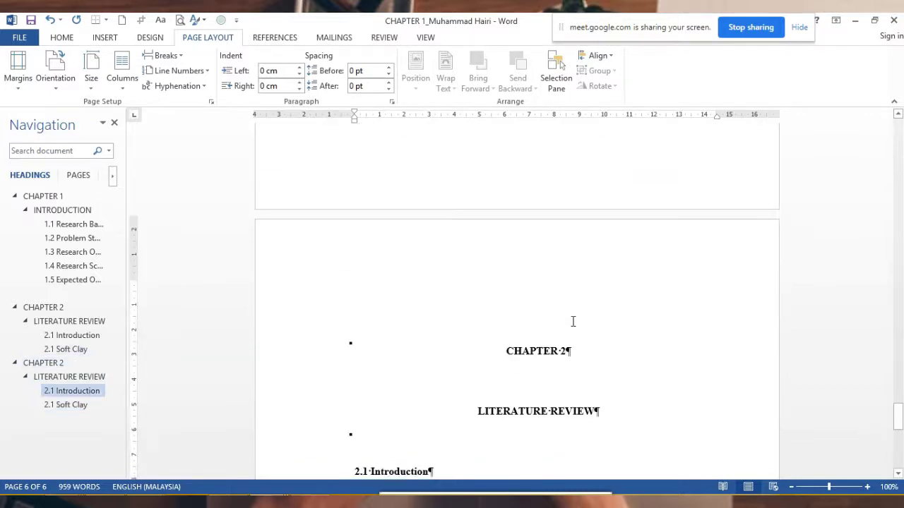
pyautogui.scroll(-1, 573, 322)
# Renumber the duplicated heading to CHAPTER 3 and delete the empty heading paragraph
pyautogui.click(606, 318)
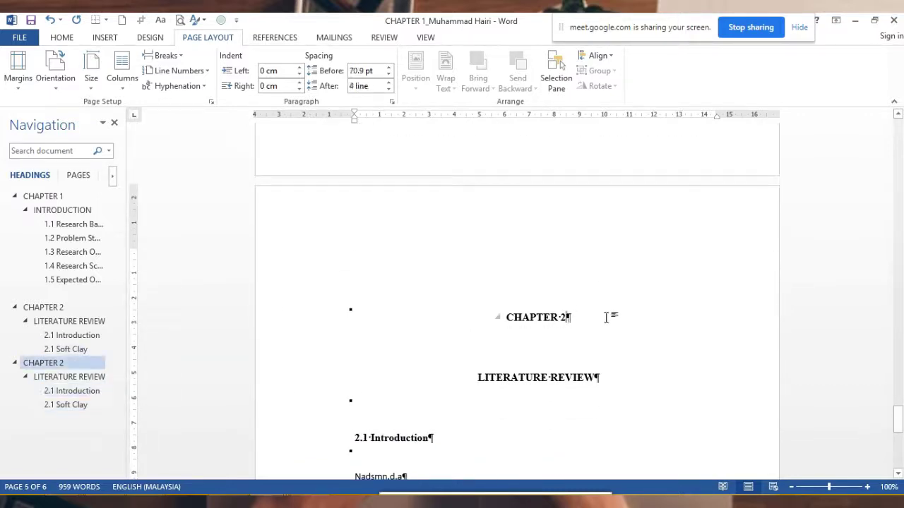
pyautogui.press('BackSpace')
pyautogui.write('3')
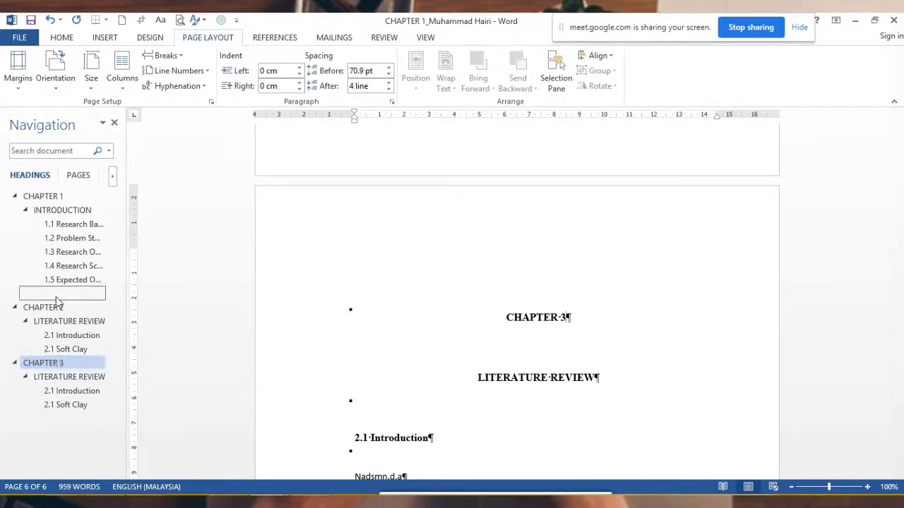
pyautogui.click(66, 294)
pyautogui.scroll(4, 541, 252)
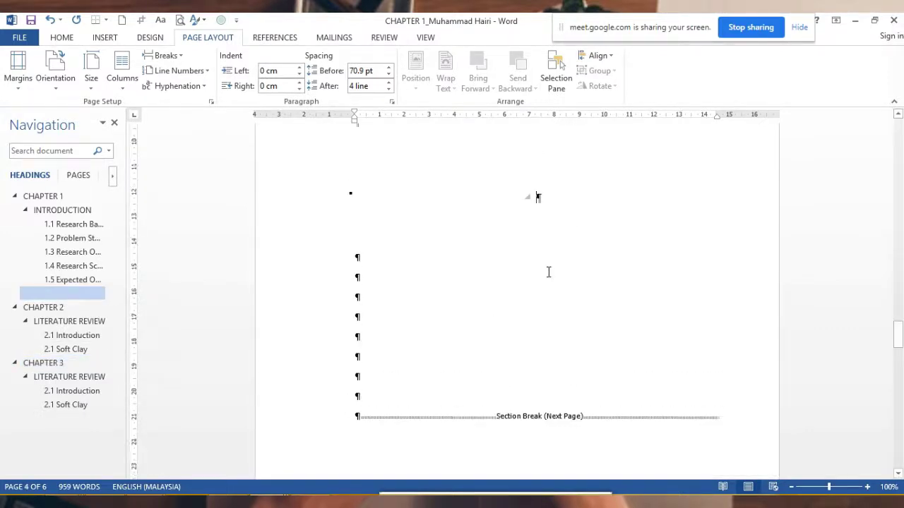
pyautogui.press('Delete')
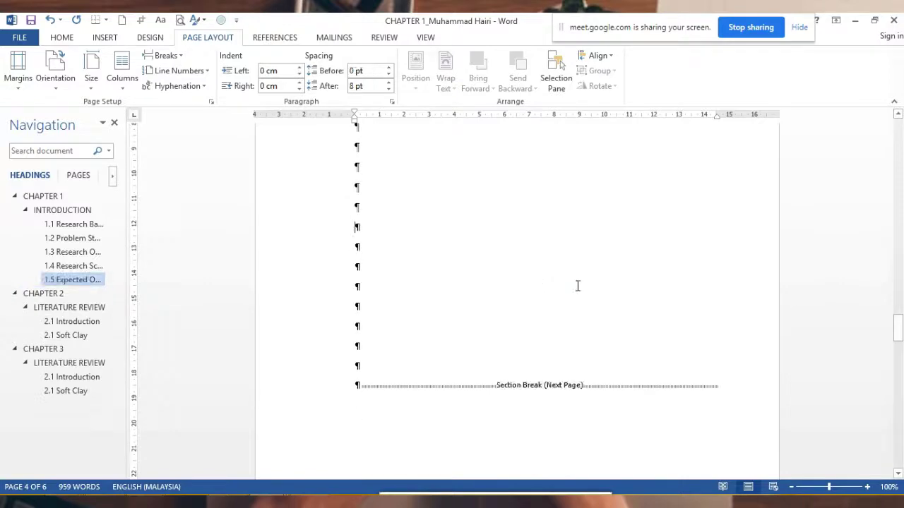
pyautogui.scroll(1, 613, 305)
pyautogui.scroll(4, 565, 315)
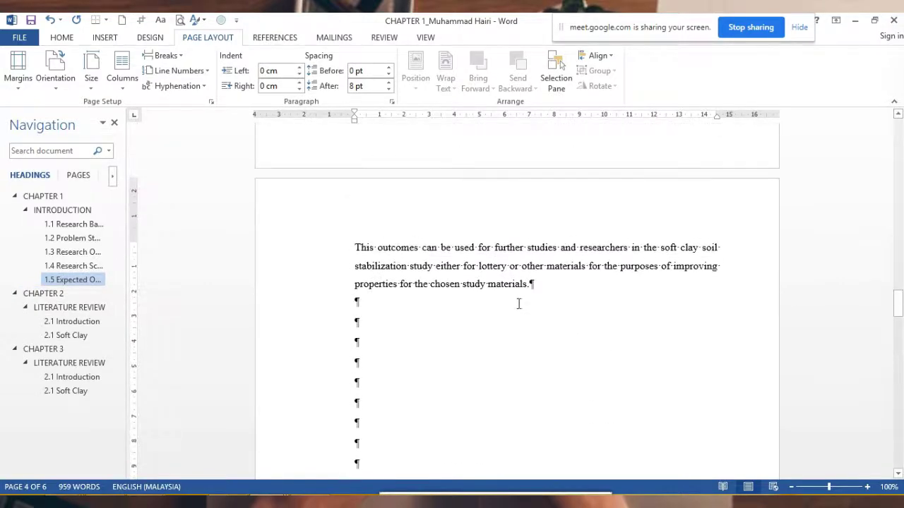
pyautogui.scroll(1, 518, 305)
pyautogui.scroll(2, 424, 301)
pyautogui.scroll(-5, 417, 300)
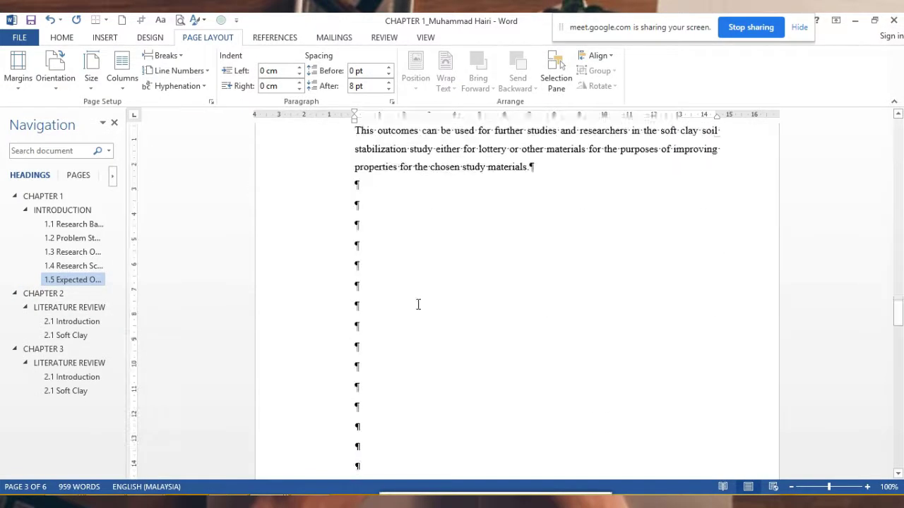
pyautogui.scroll(-5, 416, 299)
pyautogui.scroll(-1, 367, 301)
pyautogui.scroll(-2, 317, 302)
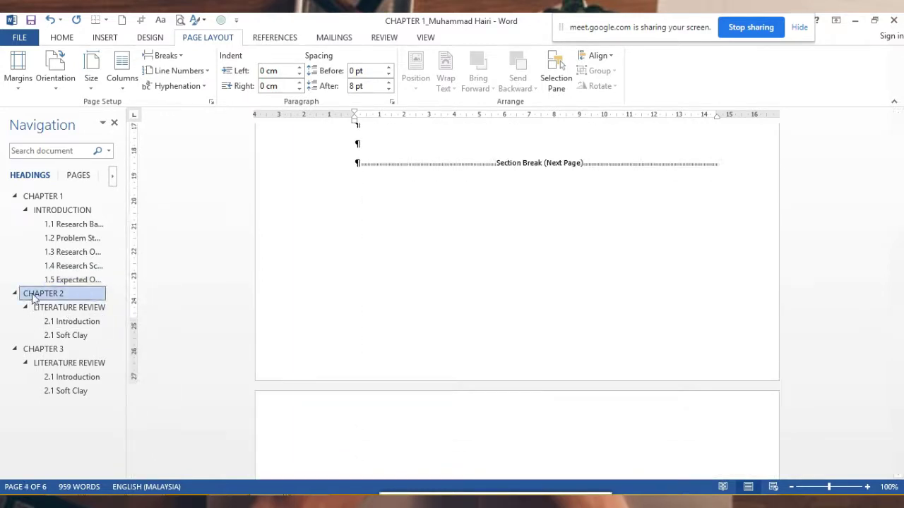
# Replace the LITERATURE REVIEW title under CHAPTER 3 with METHODOLIGY
pyautogui.click(59, 362)
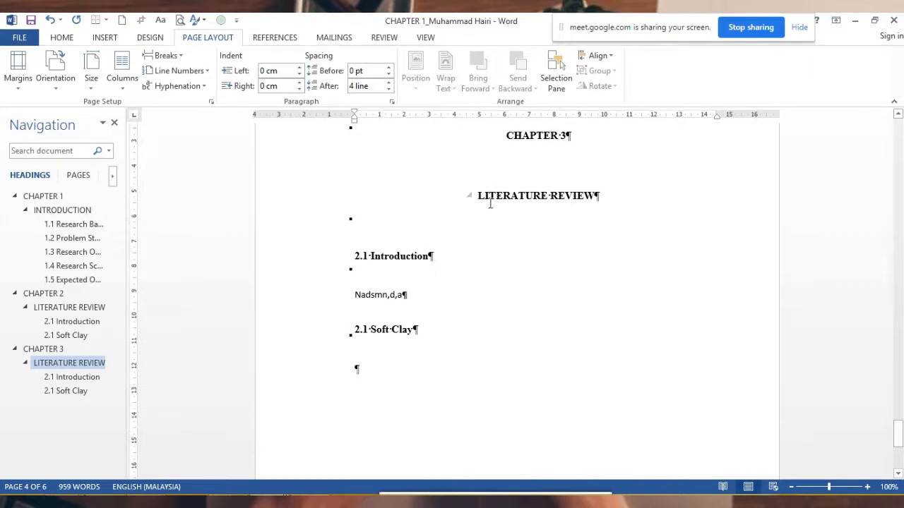
pyautogui.click(479, 192)
pyautogui.press('Delete')
pyautogui.press('Delete')
pyautogui.press('Delete')
pyautogui.press('Delete')
pyautogui.press('Delete')
pyautogui.press('Delete')
pyautogui.press('Delete')
pyautogui.press('Delete')
pyautogui.press('Delete')
pyautogui.press('Delete')
pyautogui.press('Delete')
pyautogui.press('Delete')
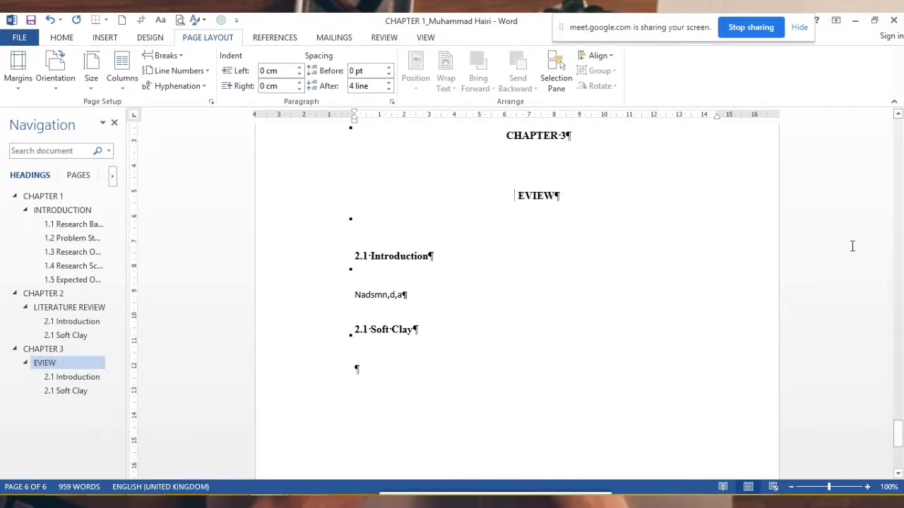
pyautogui.press('Delete')
pyautogui.press('Delete')
pyautogui.press('Delete')
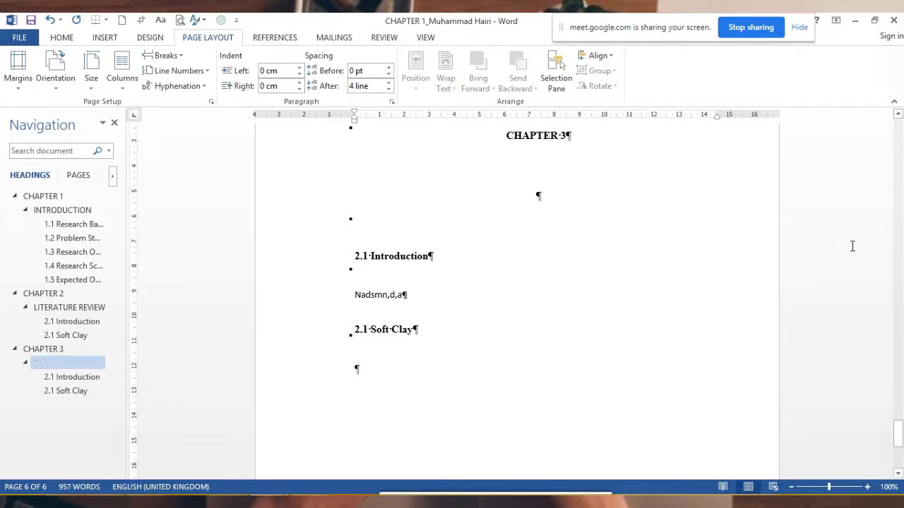
pyautogui.write('ME')
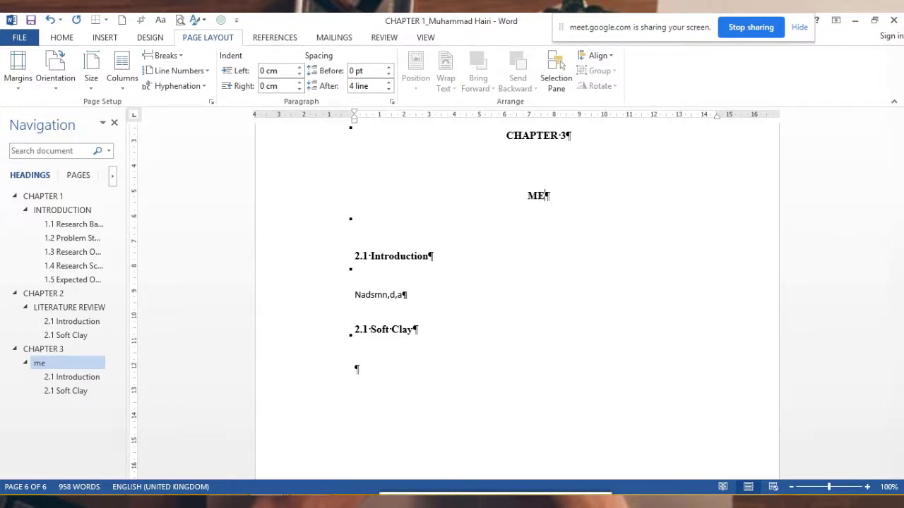
pyautogui.write('THODO')
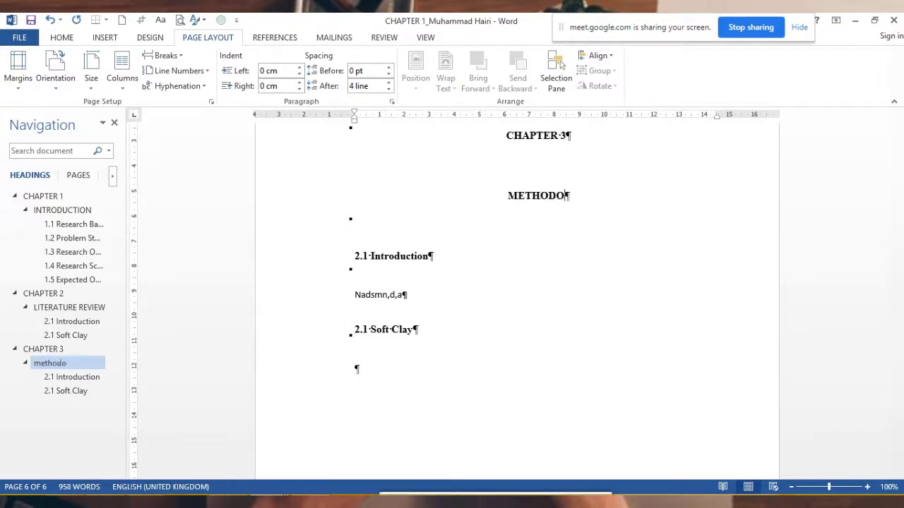
pyautogui.press('BackSpace')
pyautogui.press('BackSpace')
pyautogui.press('BackSpace')
pyautogui.press('BackSpace')
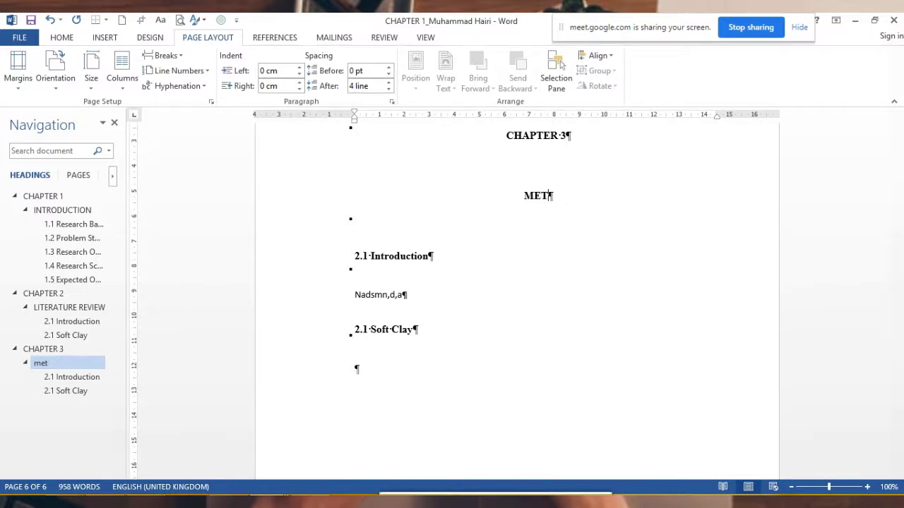
pyautogui.write('ho')
pyautogui.write('doligy')
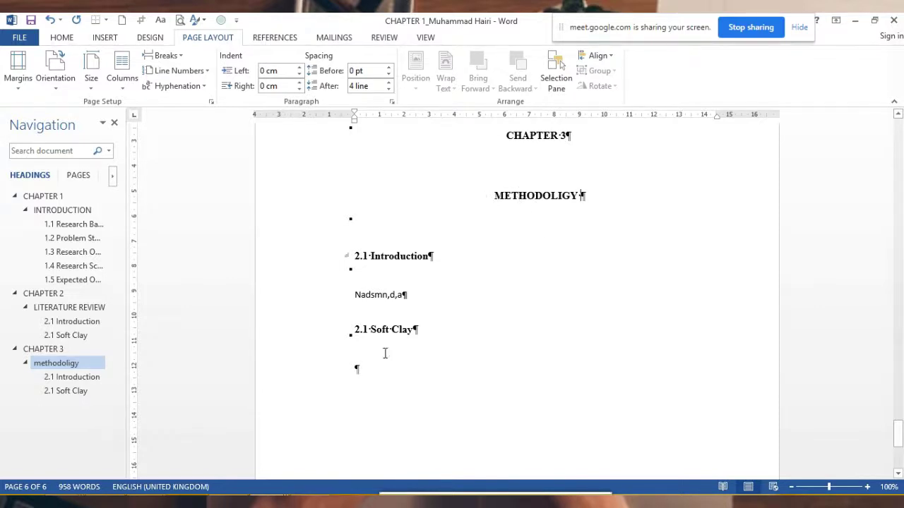
pyautogui.scroll(-1, 504, 243)
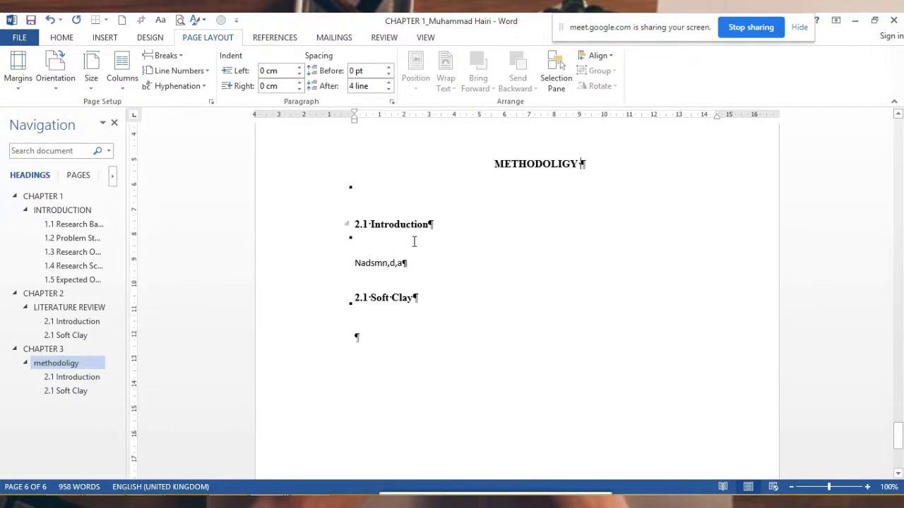
pyautogui.scroll(1, 513, 224)
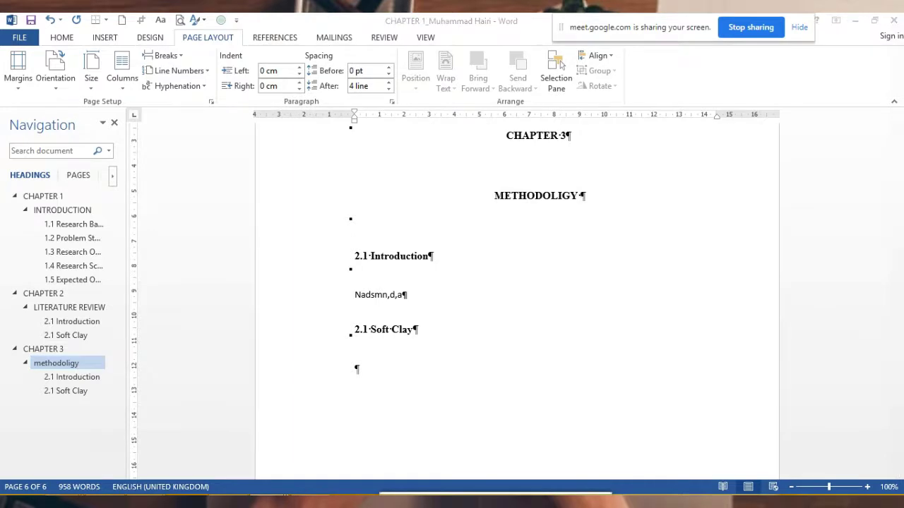
# Copy the RESEARCH METHODOLOGY heading from the TEMPLATE document, then return to CHAPTER 1
pyautogui.moveTo(301, 498)
pyautogui.click(482, 438)
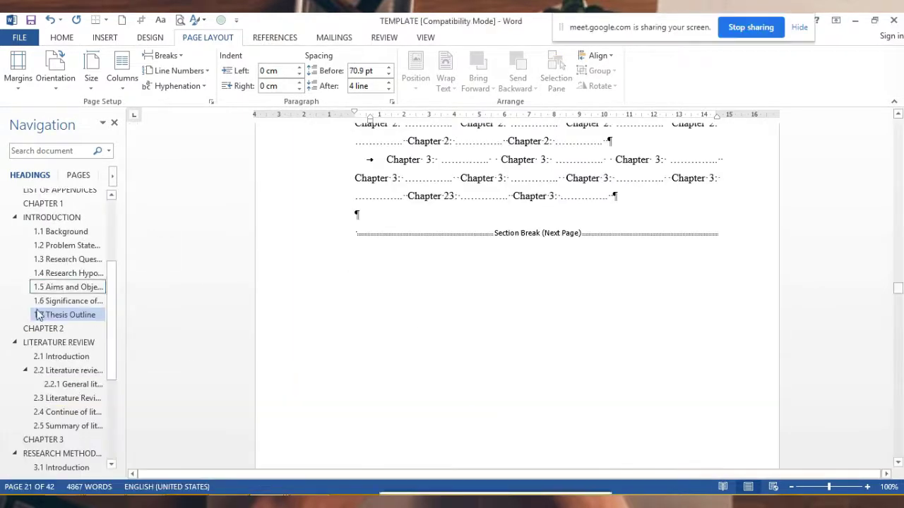
pyautogui.scroll(-2, 63, 346)
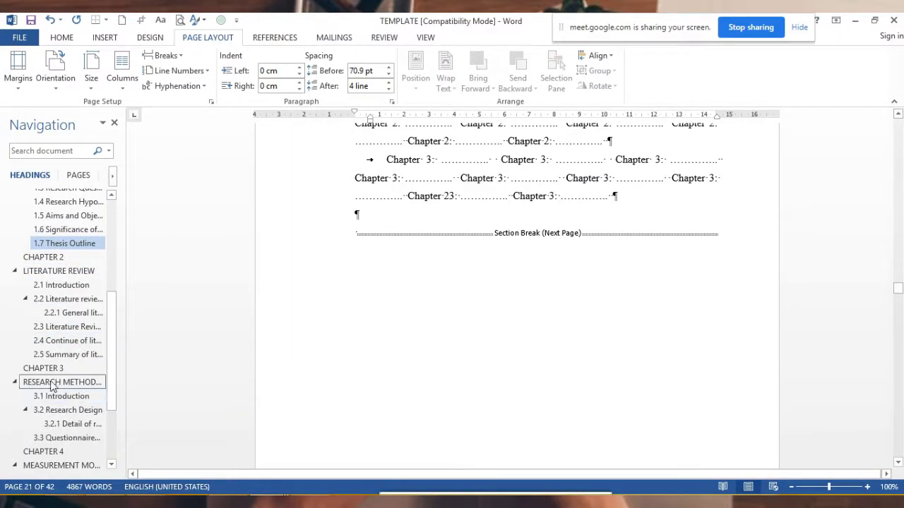
pyautogui.click(55, 383)
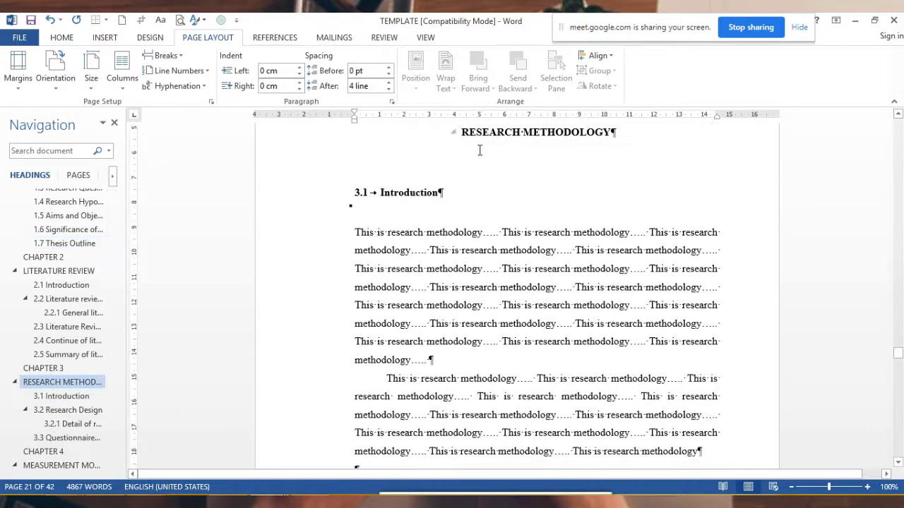
pyautogui.moveTo(463, 197); pyautogui.dragTo(592, 196)
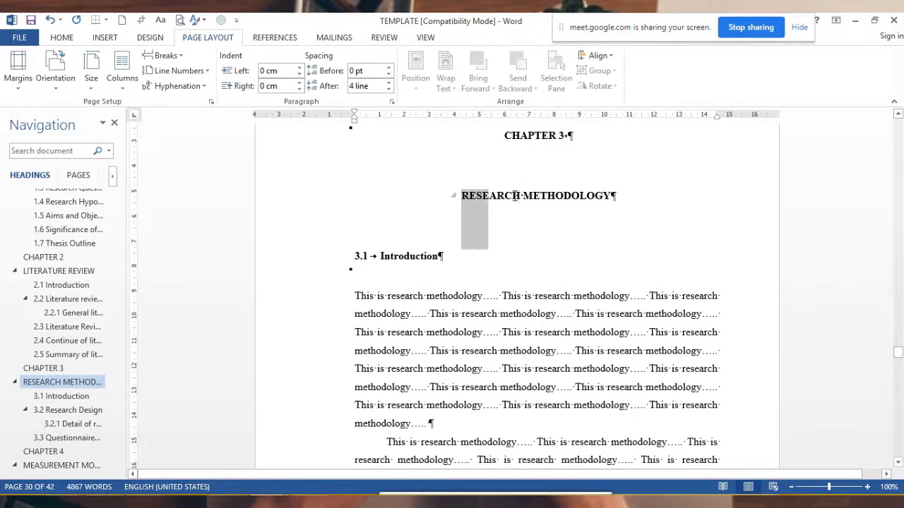
pyautogui.rightClick(583, 199)
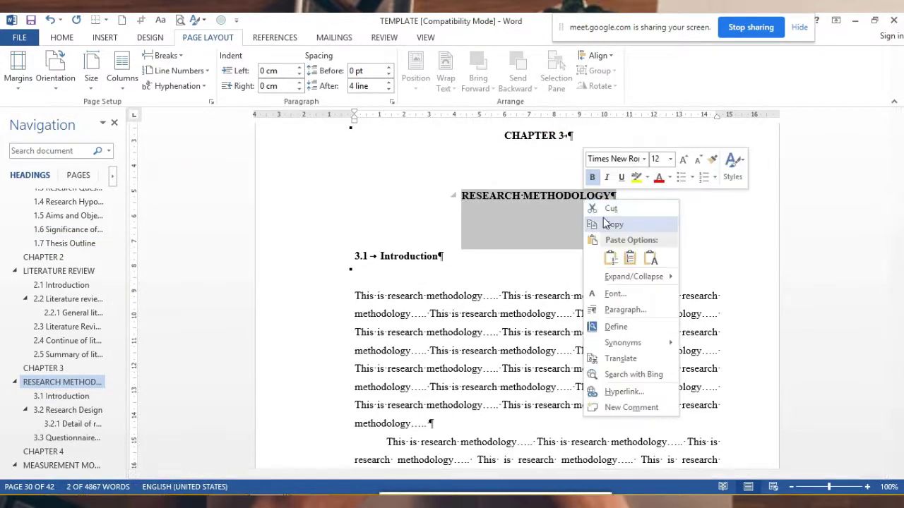
pyautogui.click(607, 224)
pyautogui.click(297, 500)
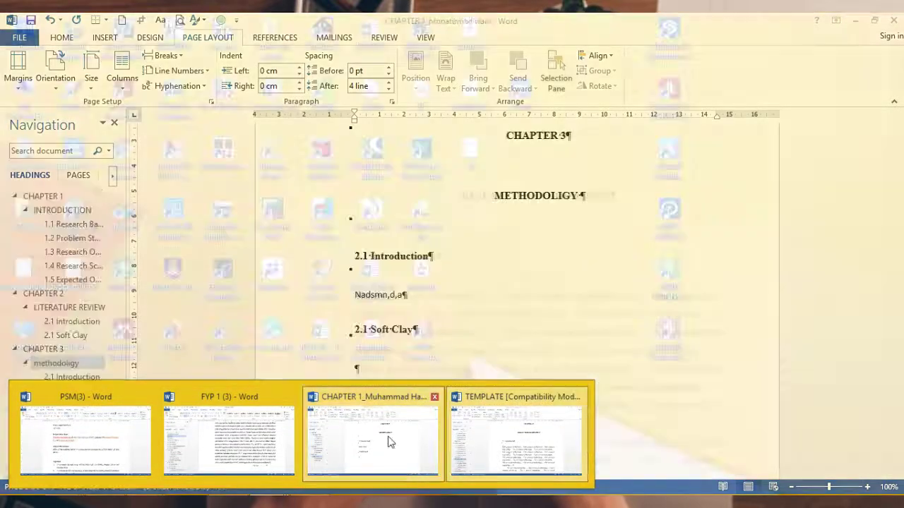
pyautogui.click(381, 438)
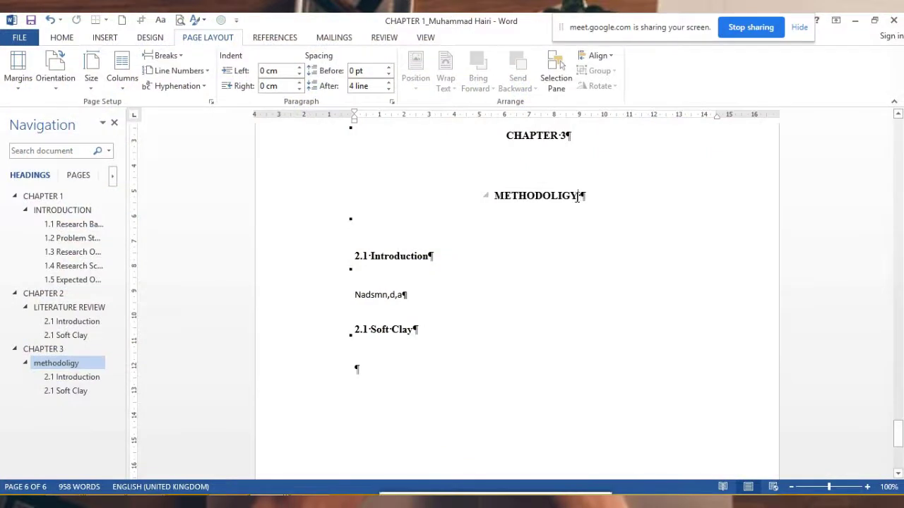
# Replace the misspelled METHODOLIGY title with the copied RESEARCH METHODOLOGY heading
pyautogui.moveTo(577, 197); pyautogui.dragTo(491, 205)
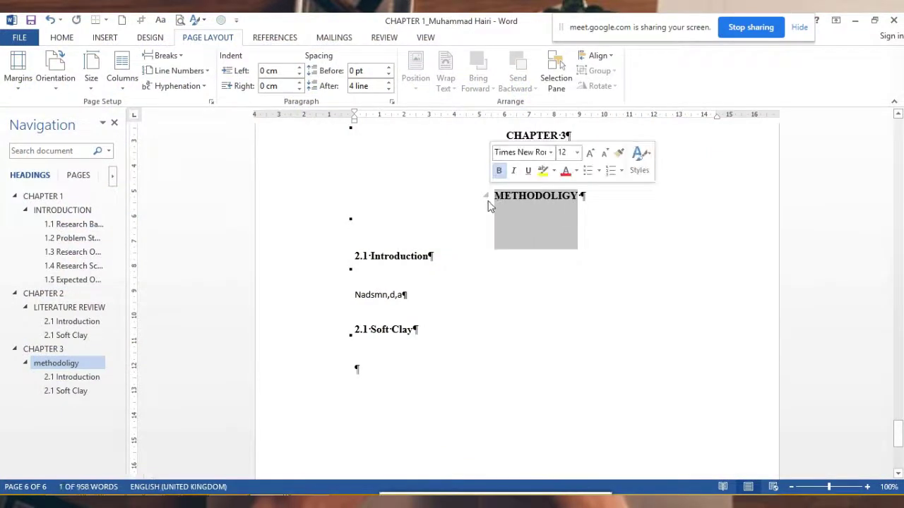
pyautogui.hotkey('ctrl', 'v')
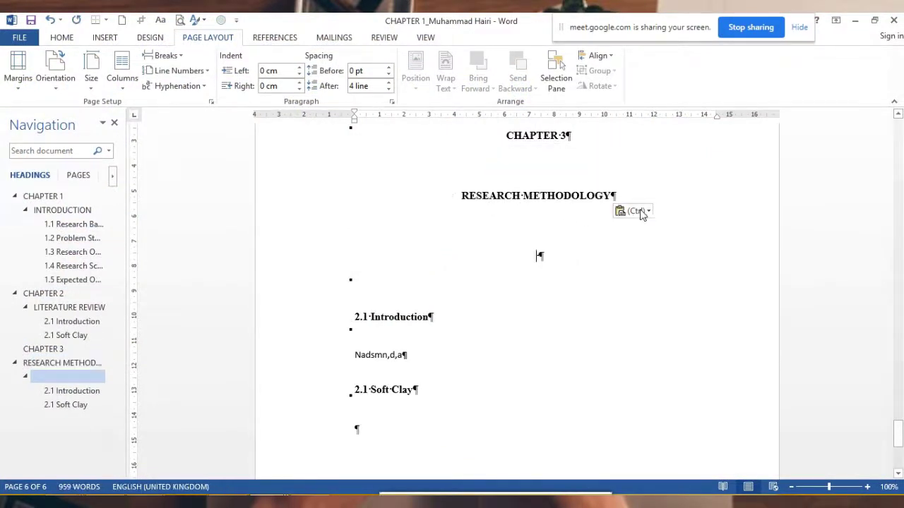
pyautogui.click(542, 196)
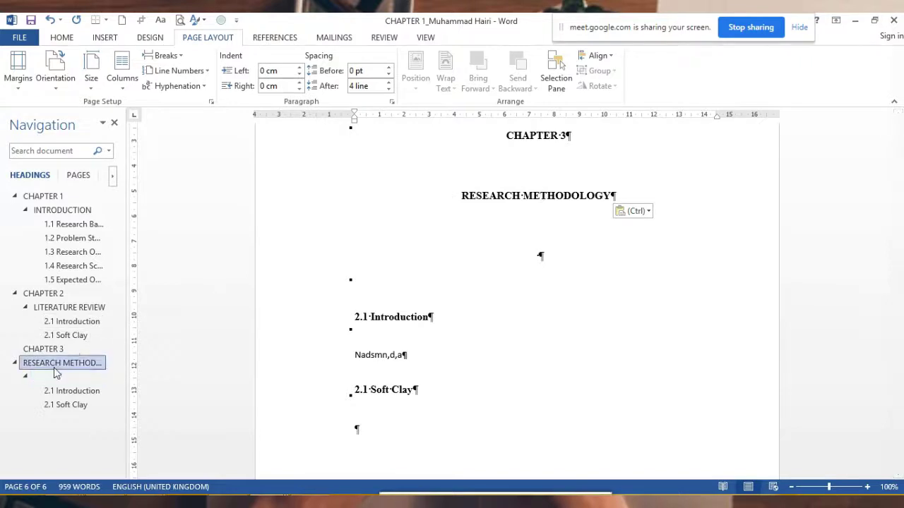
# Delete the empty paragraphs and the placeholder line under the chapter title
pyautogui.moveTo(558, 262); pyautogui.dragTo(544, 303)
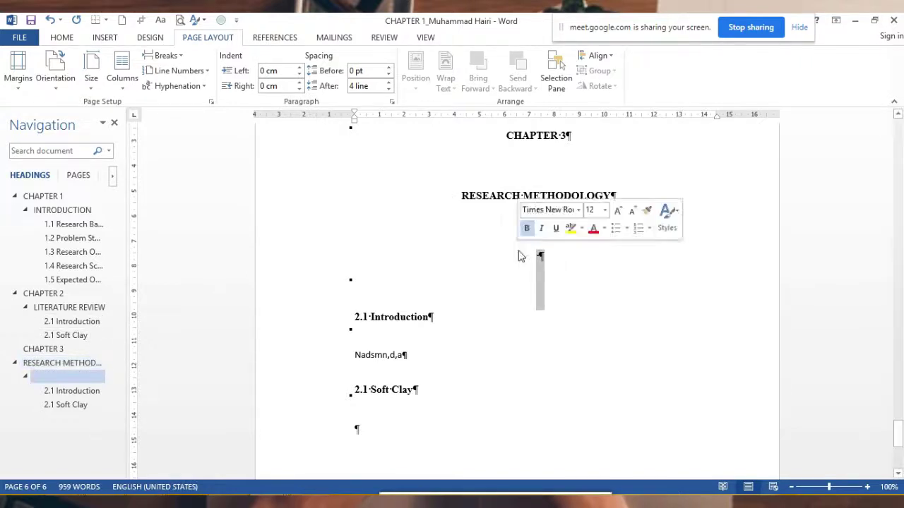
pyautogui.press('Delete')
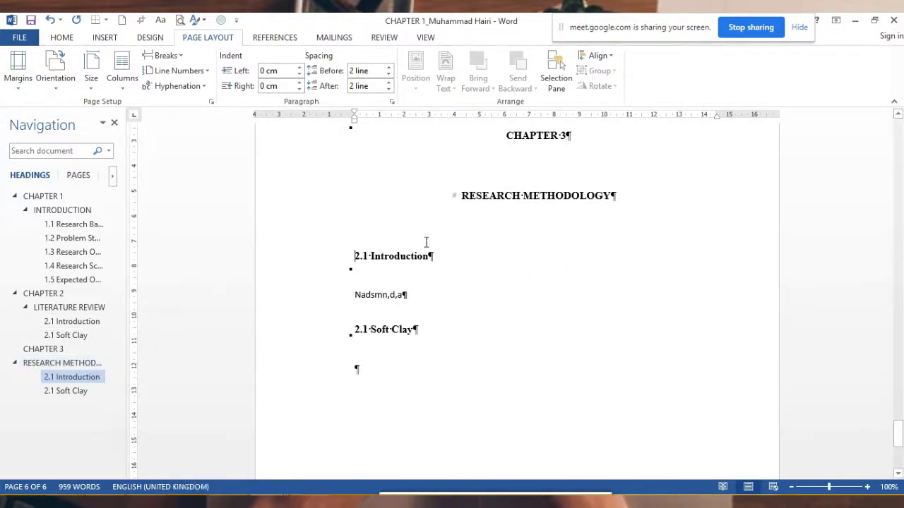
pyautogui.moveTo(397, 256); pyautogui.dragTo(329, 238)
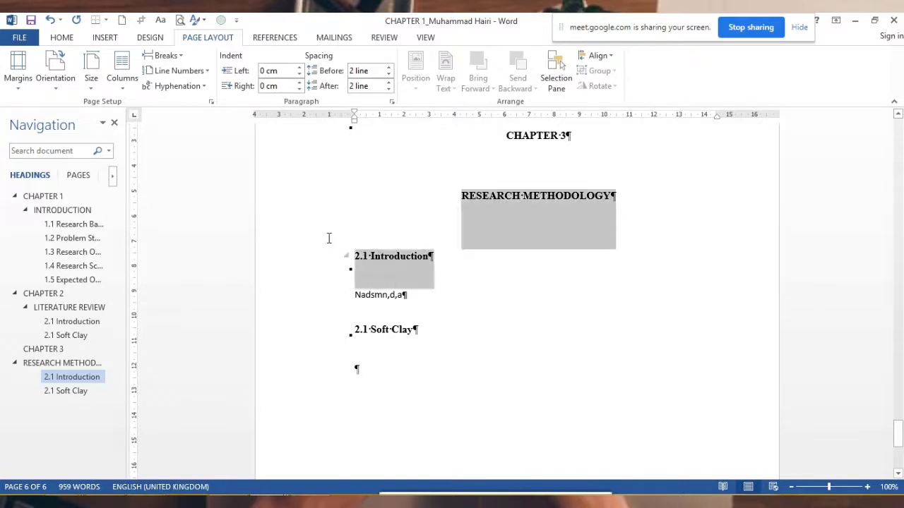
pyautogui.click(418, 329)
pyautogui.moveTo(417, 300); pyautogui.dragTo(338, 294)
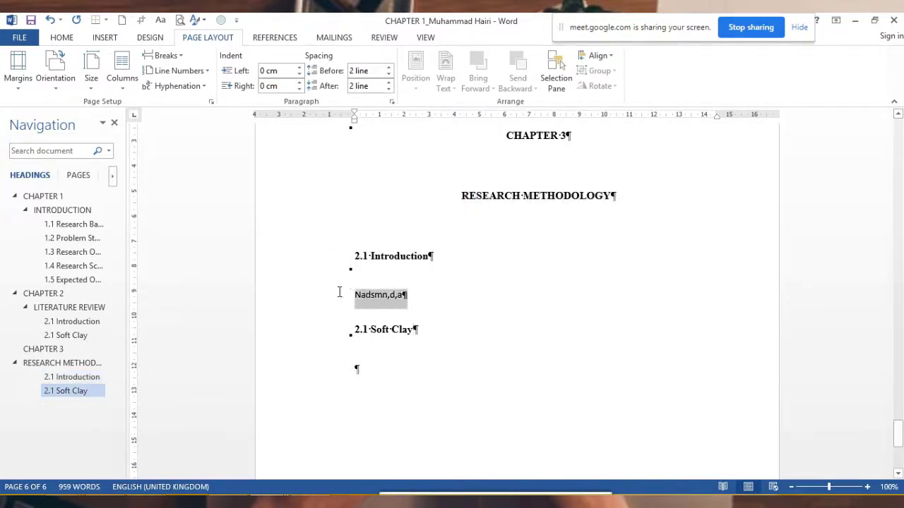
pyautogui.press('Delete')
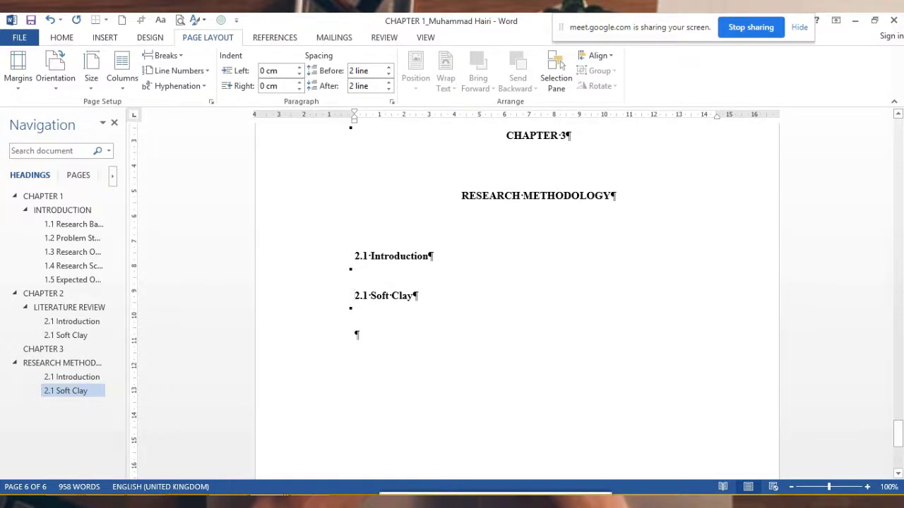
# Renumber the headings to 3.1 Introduction and 3.2 Soft Clay
pyautogui.click(359, 256)
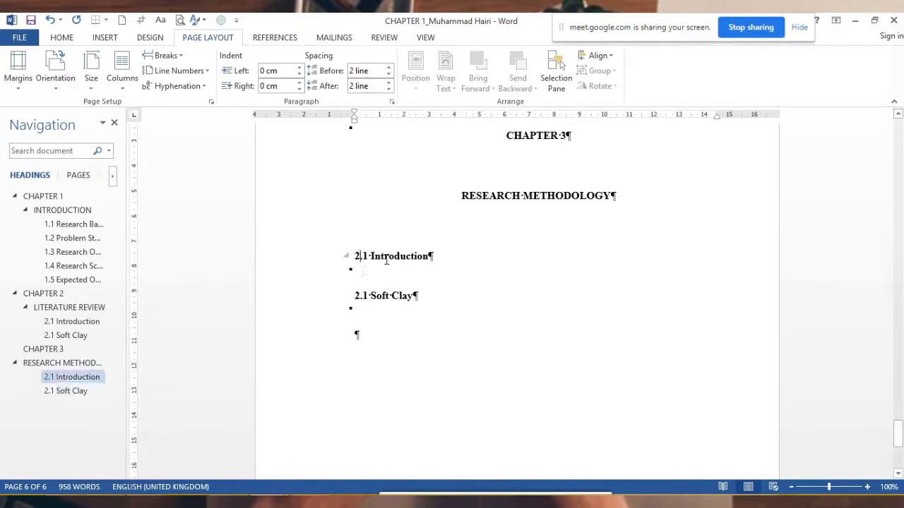
pyautogui.press('BackSpace')
pyautogui.write('3')
pyautogui.click(358, 296)
pyautogui.press('BackSpace')
pyautogui.write('3')
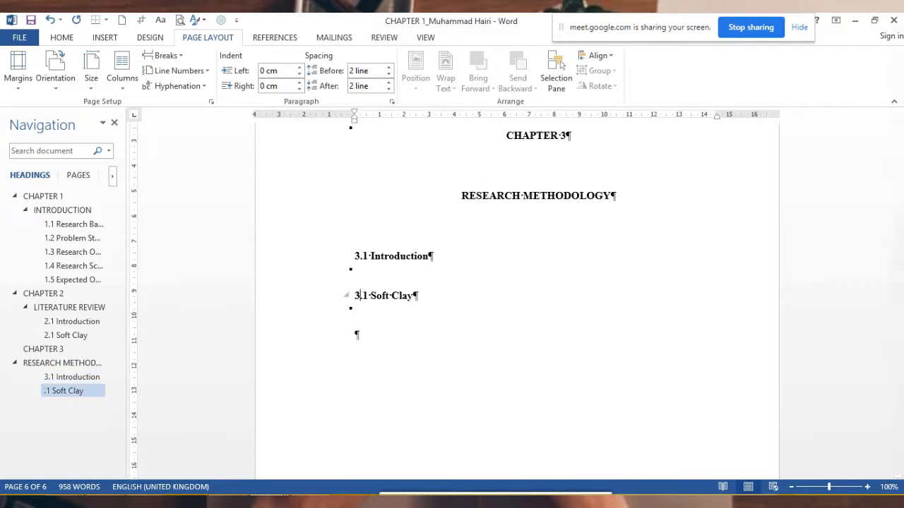
pyautogui.click(366, 296)
pyautogui.press('BackSpace')
pyautogui.write('2')
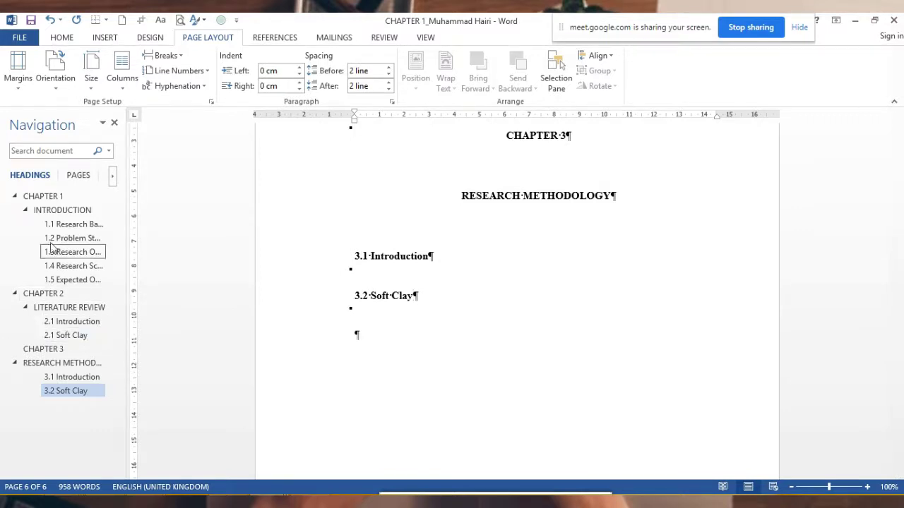
# Go to the Literature Review chapter and bring up the FYP 1 document from the taskbar
pyautogui.scroll(3, 236, 261)
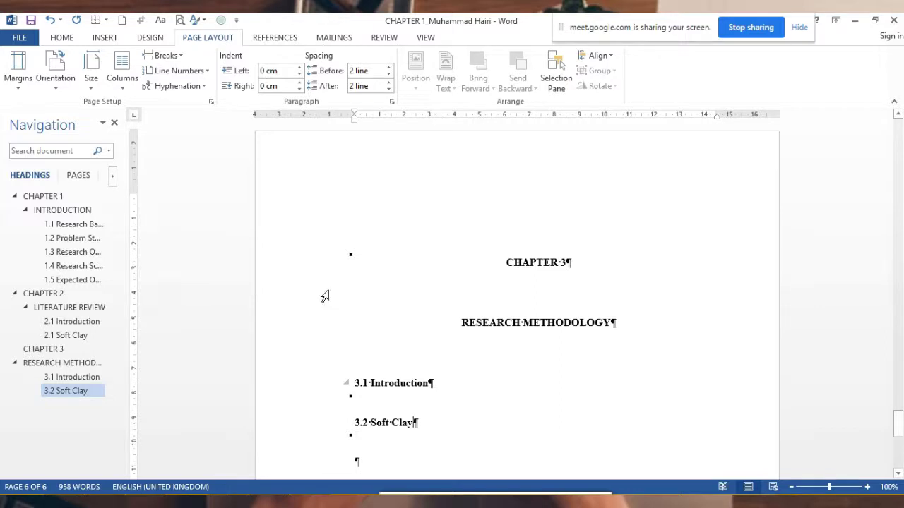
pyautogui.scroll(-2, 165, 281)
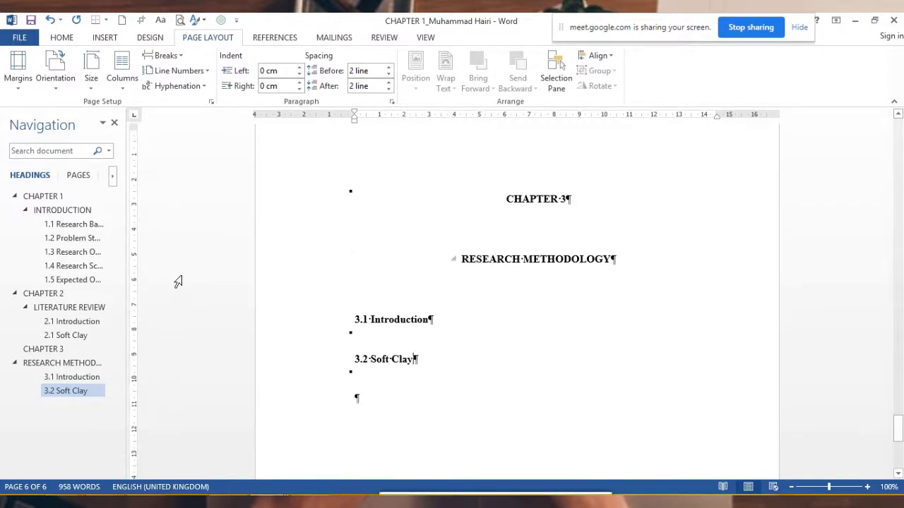
pyautogui.scroll(3, 499, 341)
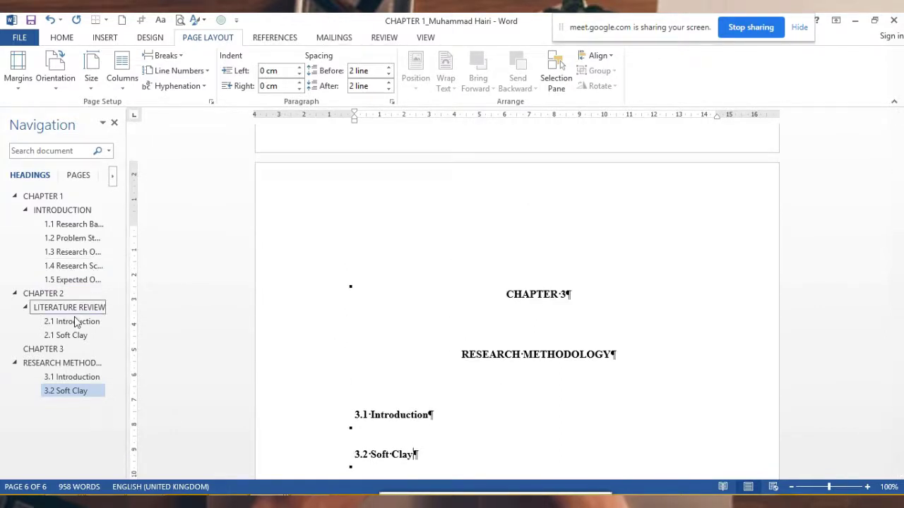
pyautogui.click(35, 307)
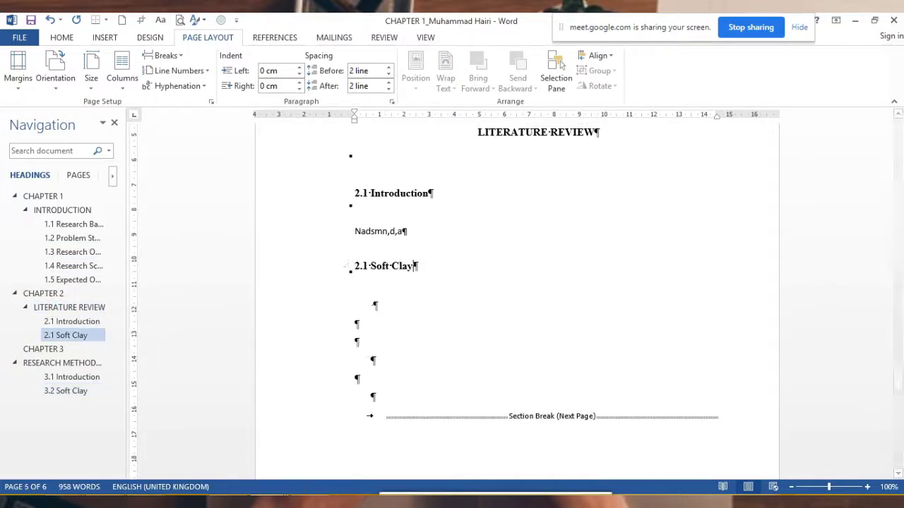
pyautogui.moveTo(303, 503)
pyautogui.moveTo(216, 452)
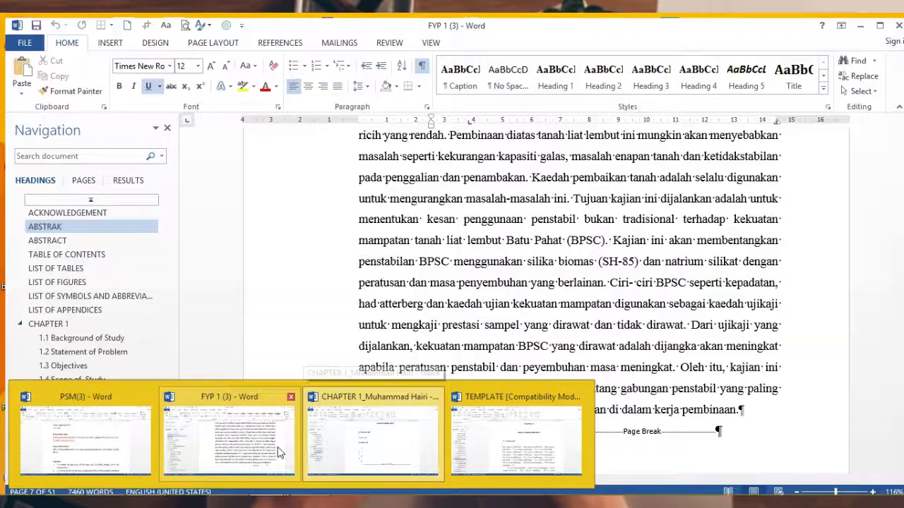
# In FYP 1, move through Chapter 2 to the 2.3.1 clay-soil section
pyautogui.click(279, 452)
pyautogui.scroll(-3, 419, 306)
pyautogui.scroll(-3, 396, 307)
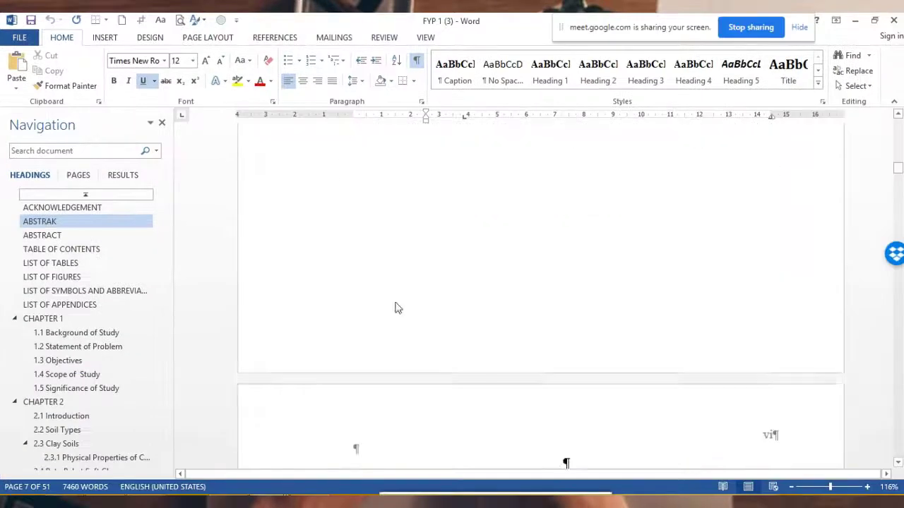
pyautogui.scroll(-5, 395, 308)
pyautogui.scroll(-5, 396, 308)
pyautogui.scroll(-5, 395, 308)
pyautogui.scroll(-5, 396, 308)
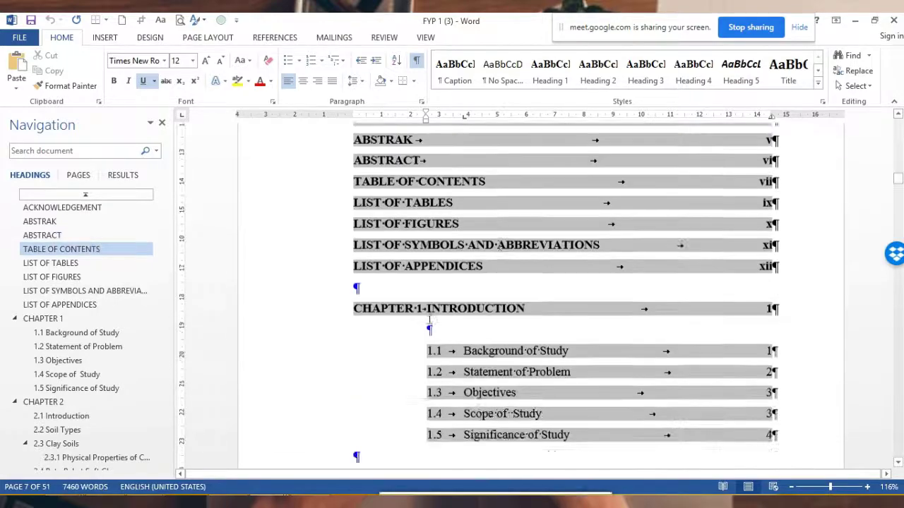
pyautogui.scroll(-3, 429, 321)
pyautogui.click(57, 429)
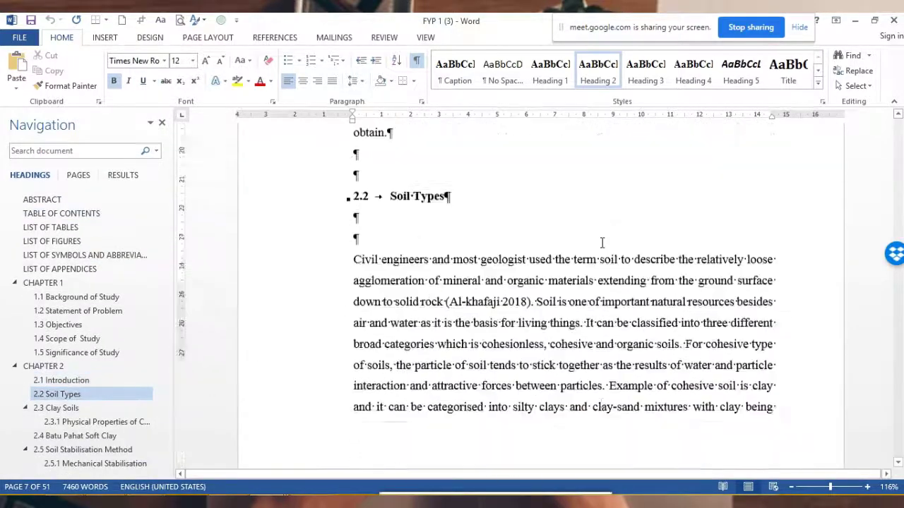
pyautogui.scroll(-5, 600, 247)
pyautogui.scroll(-5, 596, 261)
pyautogui.scroll(-5, 590, 276)
pyautogui.scroll(-5, 579, 293)
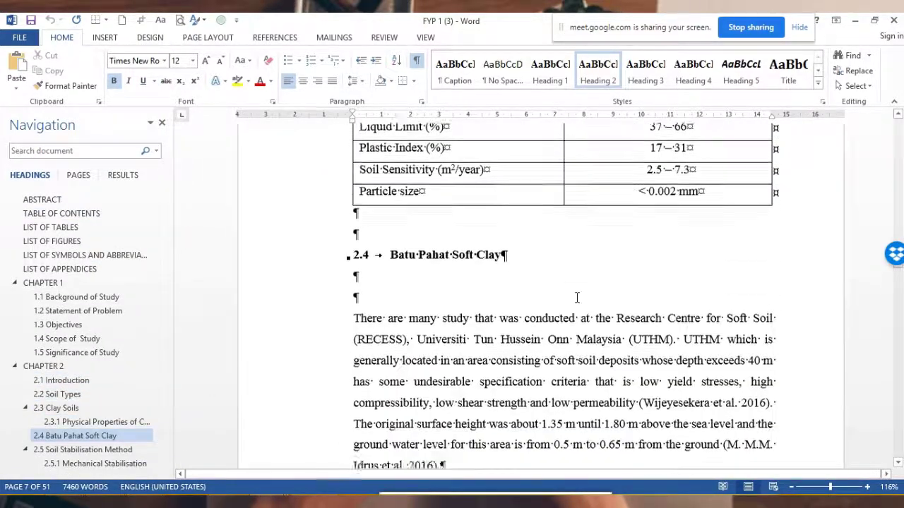
pyautogui.scroll(2, 577, 300)
pyautogui.scroll(6, 574, 300)
pyautogui.scroll(3, 557, 295)
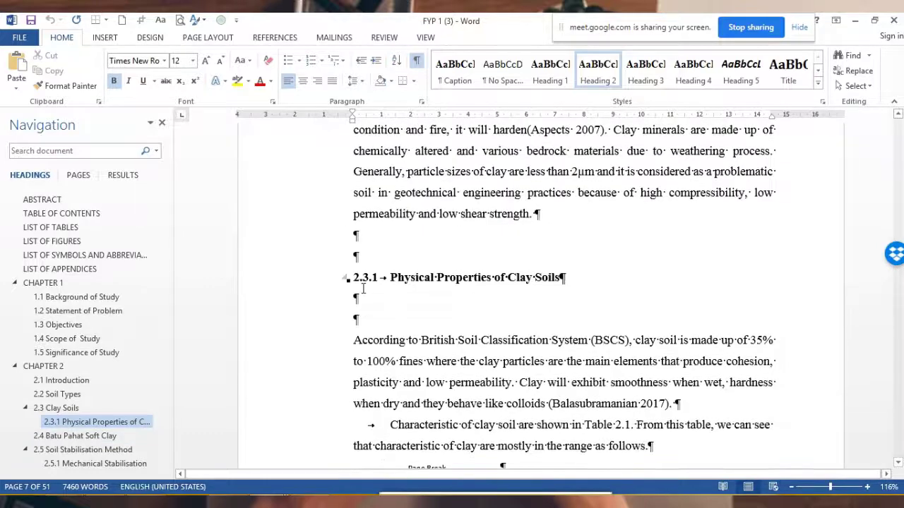
# Copy the 2.3.1 Physical Properties of Clay Soils section through Table 2.1
pyautogui.click(401, 280)
pyautogui.moveTo(406, 283); pyautogui.dragTo(574, 333)
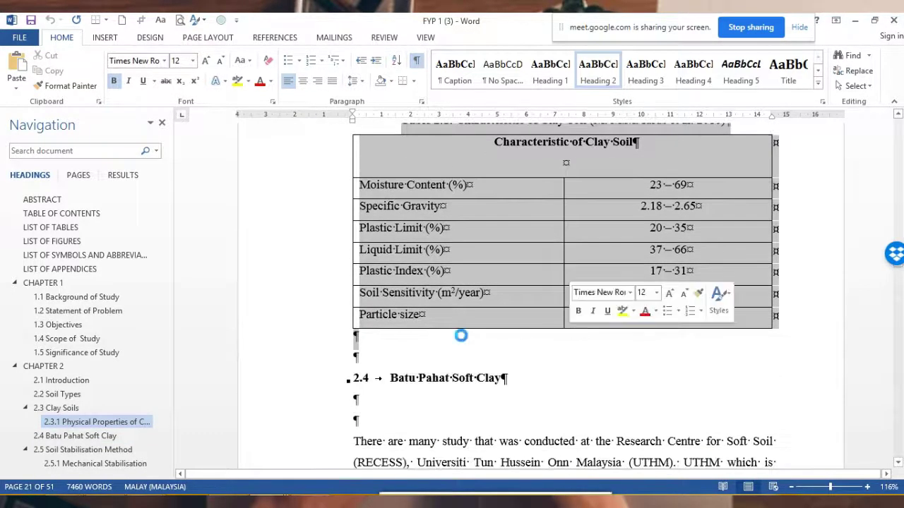
pyautogui.rightClick(362, 348)
pyautogui.click(394, 218)
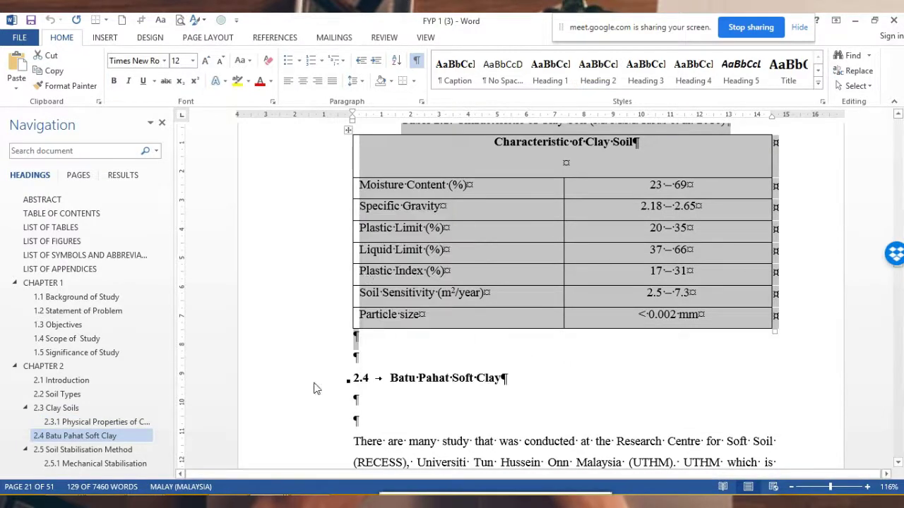
# In CHAPTER 1, paste the section below 2.1 Soft Clay as Keep Text Only, then undo it
pyautogui.moveTo(393, 391)
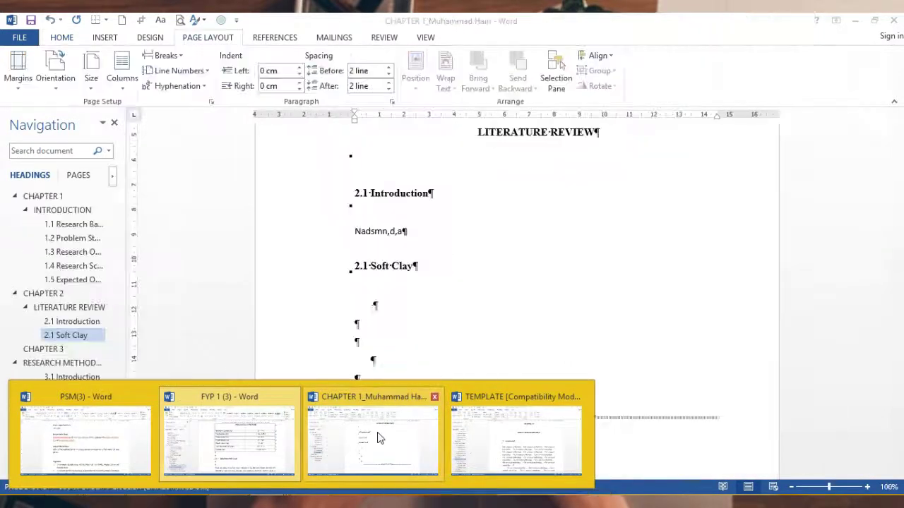
pyautogui.click(372, 436)
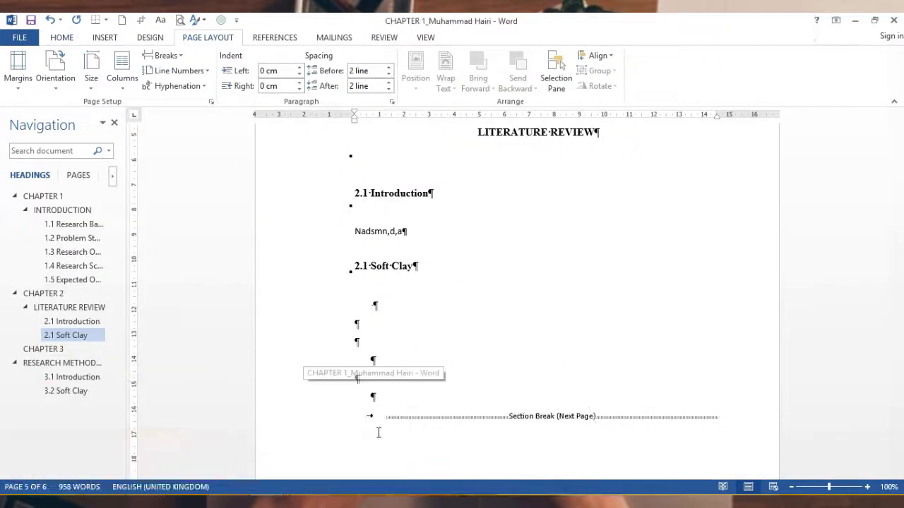
pyautogui.click(389, 305)
pyautogui.hotkey('ctrl', 'v')
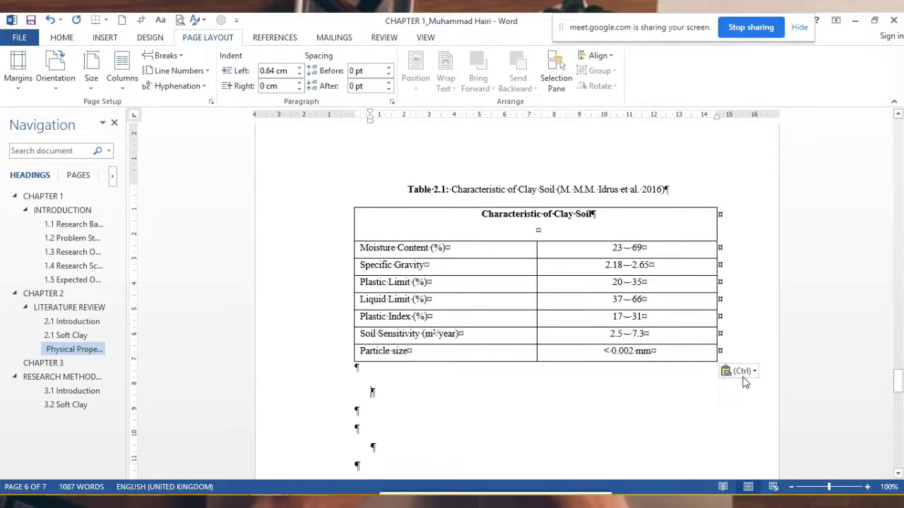
pyautogui.click(742, 372)
pyautogui.click(790, 405)
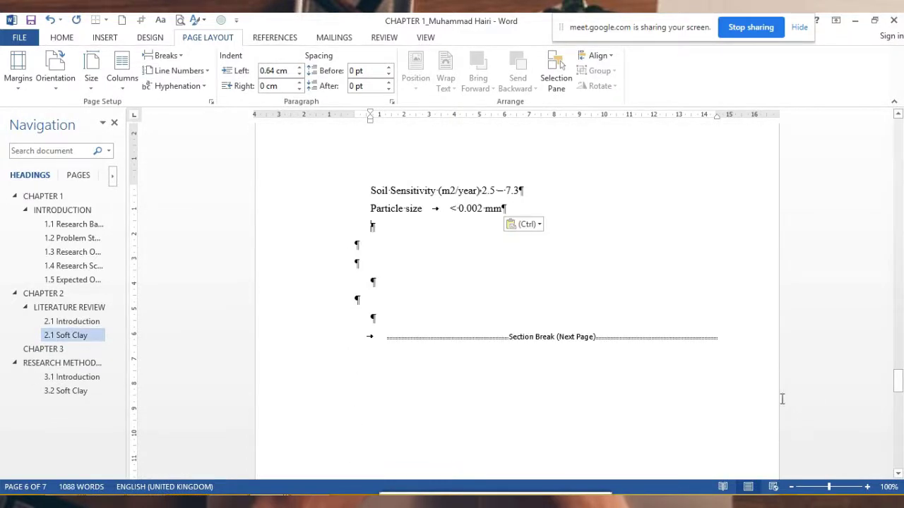
pyautogui.scroll(3, 676, 363)
pyautogui.scroll(3, 512, 255)
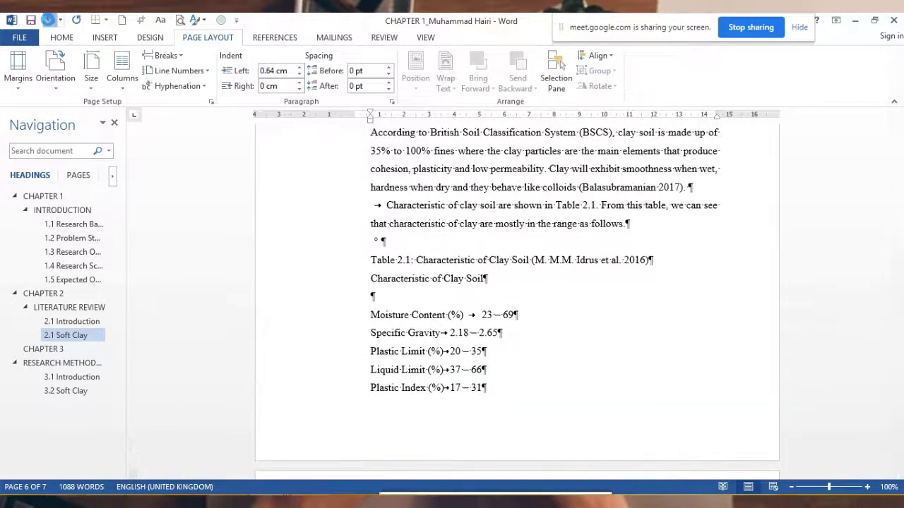
pyautogui.click(50, 20)
# Paste the clay-soil section and Table 2.1 again with their original formatting
pyautogui.scroll(3, 672, 391)
pyautogui.scroll(3, 672, 390)
pyautogui.scroll(-2, 530, 377)
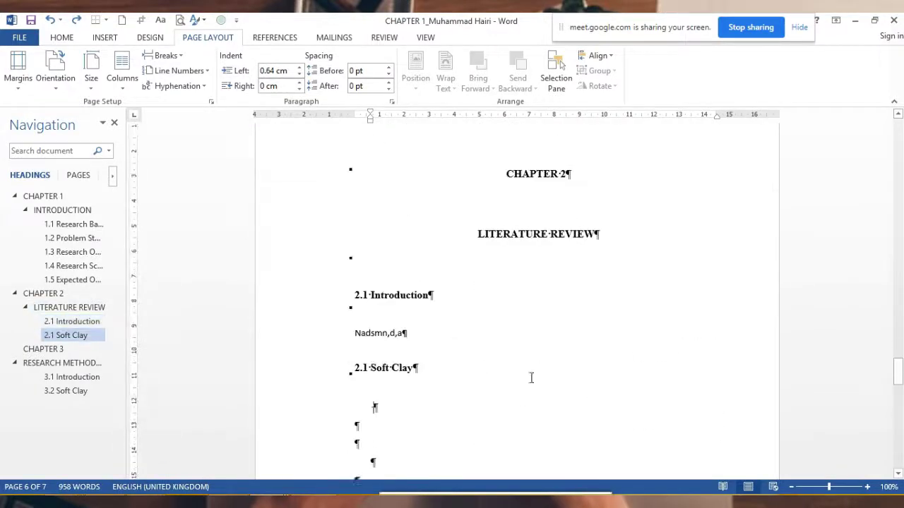
pyautogui.hotkey('ctrl', 'v')
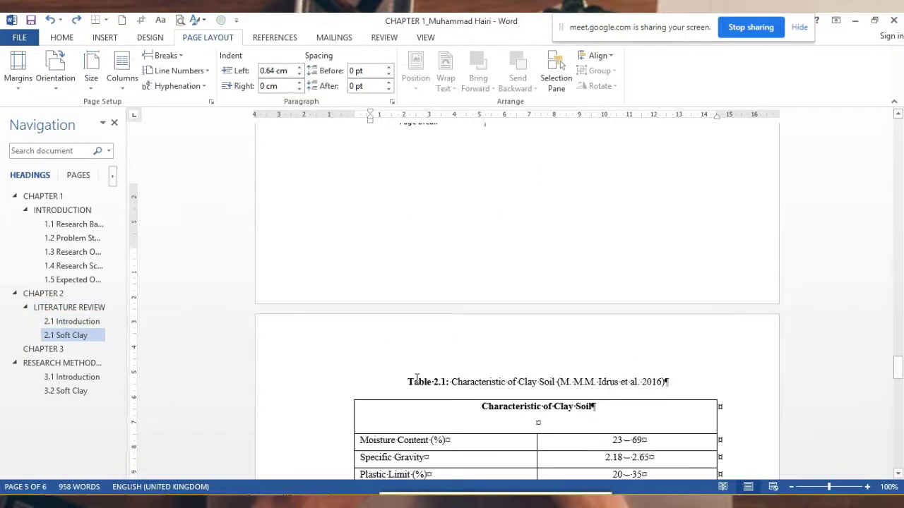
pyautogui.scroll(4, 454, 341)
pyautogui.scroll(6, 455, 341)
pyautogui.scroll(3, 456, 341)
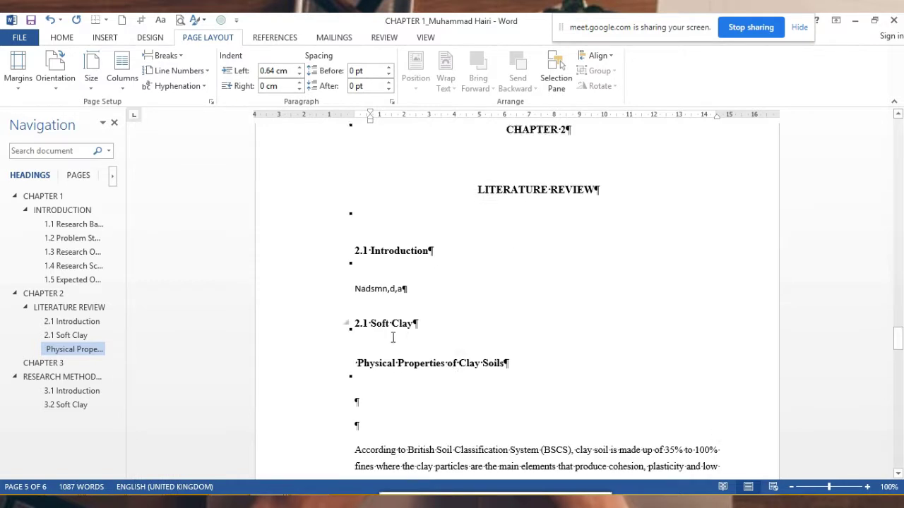
pyautogui.click(359, 365)
# Style the pasted heading as Heading 3, prefix it with 2.3 and remove the leading space
pyautogui.moveTo(358, 364); pyautogui.dragTo(501, 366)
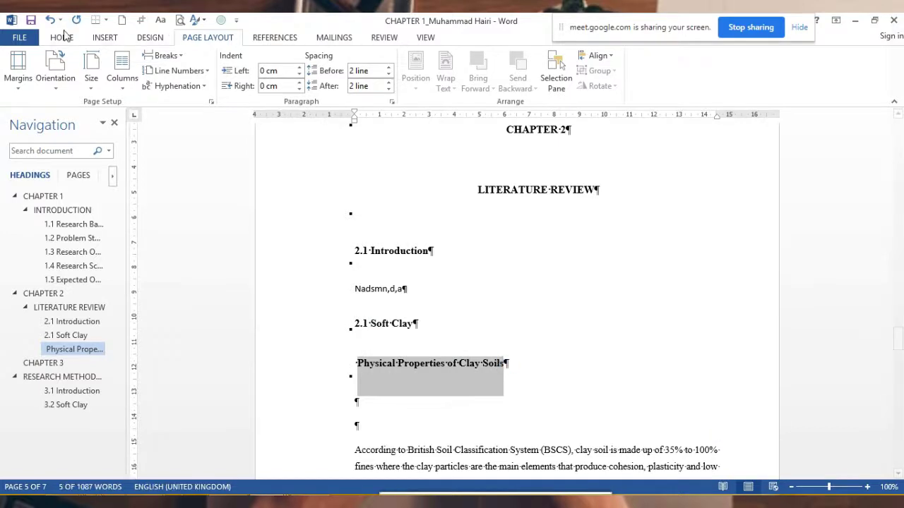
pyautogui.scroll(3, 229, 42)
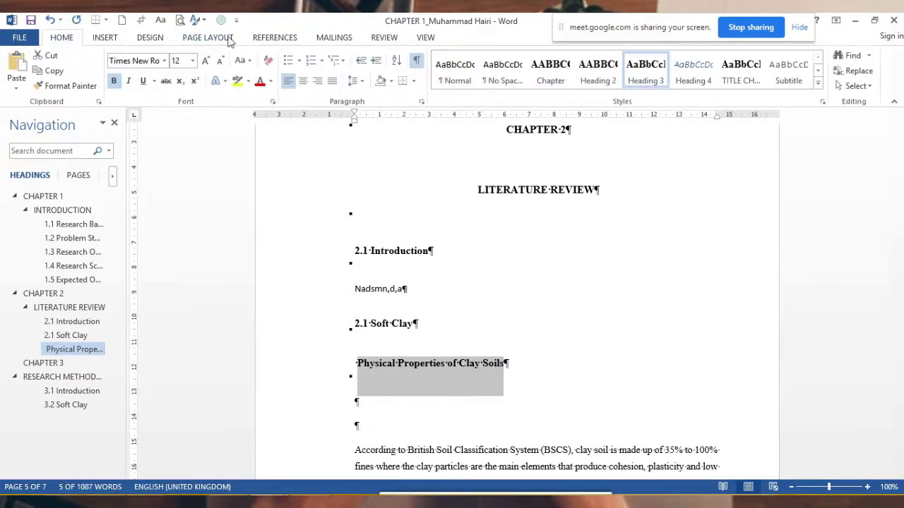
pyautogui.click(644, 74)
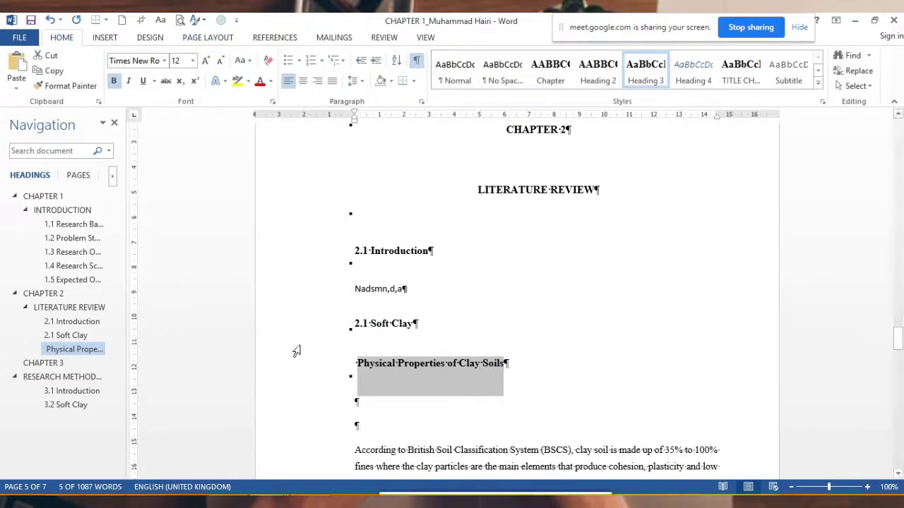
pyautogui.click(359, 365)
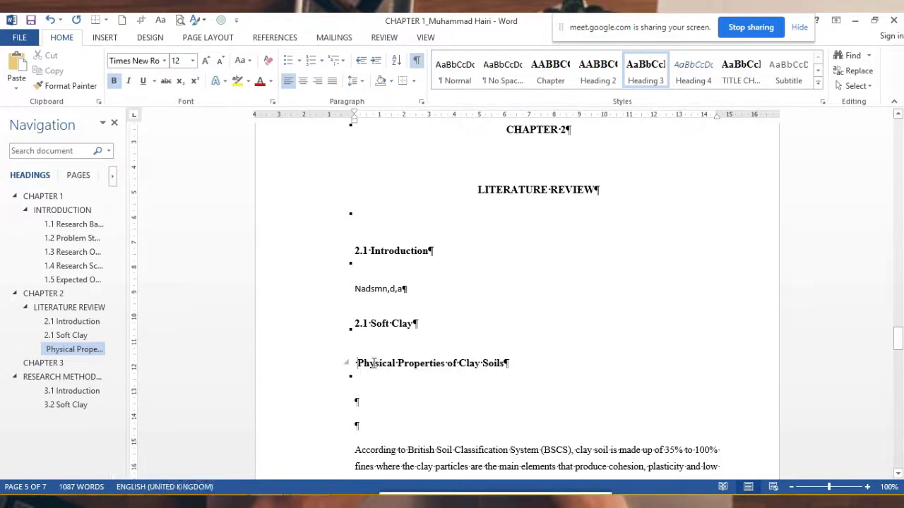
pyautogui.write('2.3')
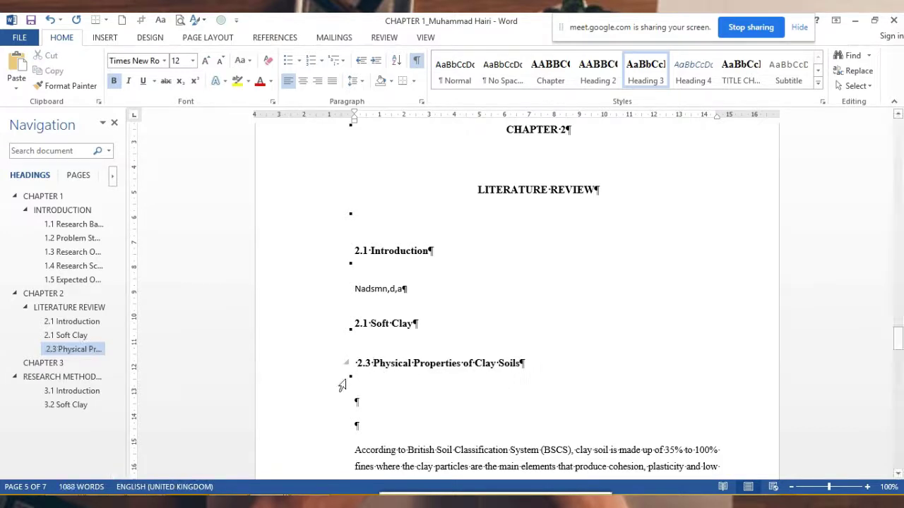
pyautogui.scroll(-2, 525, 313)
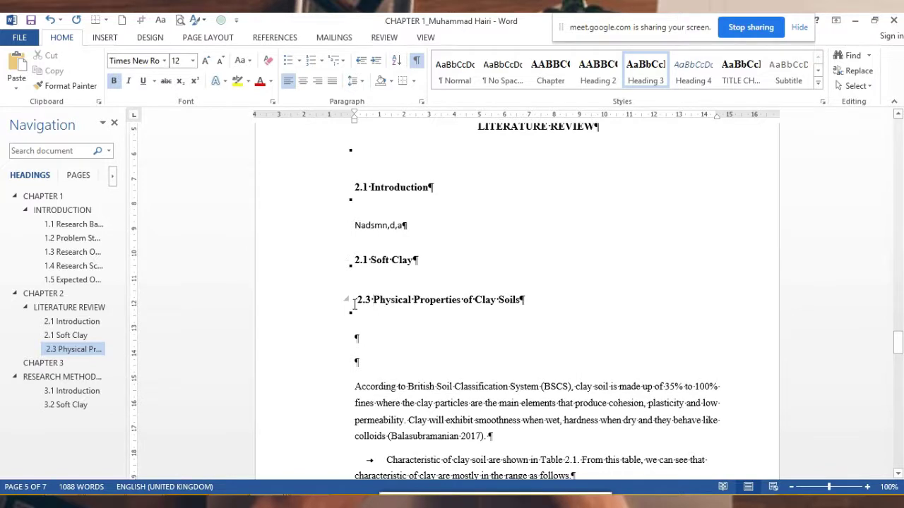
pyautogui.click(356, 299)
pyautogui.press('Delete')
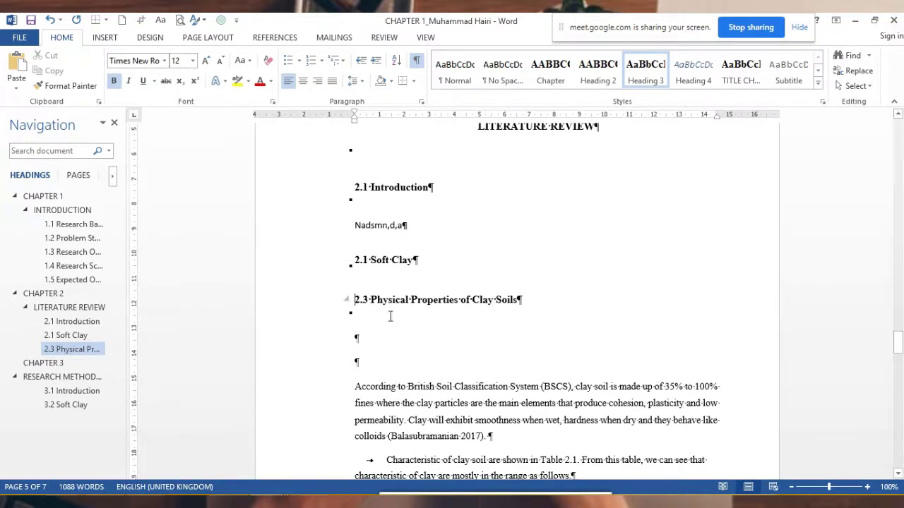
pyautogui.scroll(-1, 365, 311)
# Delete the blank lines under the 2.3 heading, plus the page break and empty line above Table 2.1
pyautogui.press('Delete')
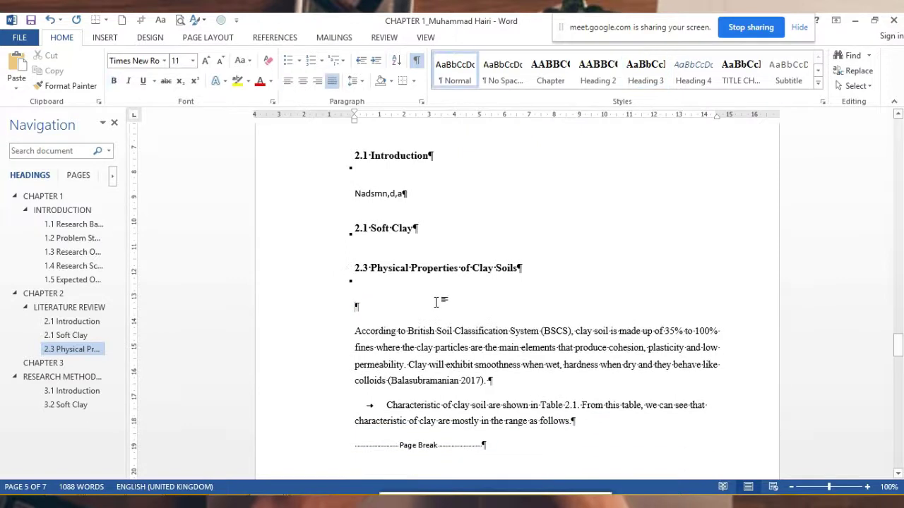
pyautogui.press('Delete')
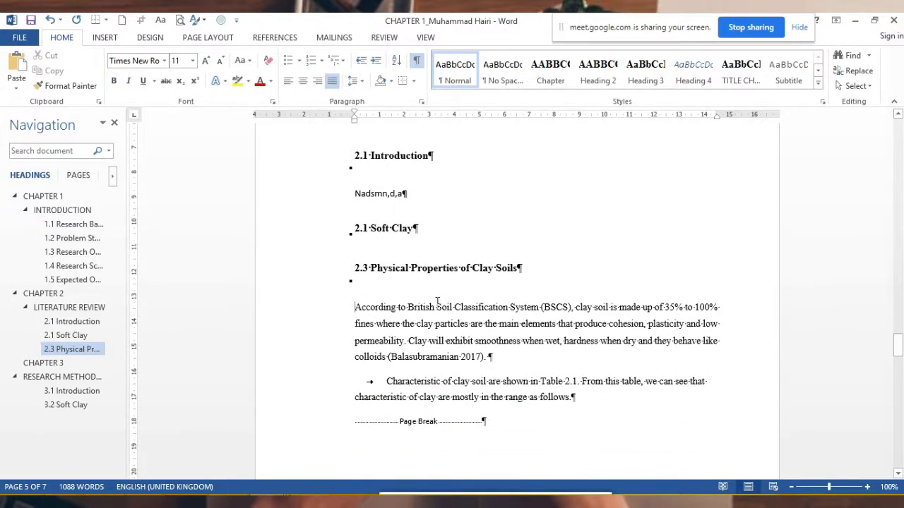
pyautogui.scroll(-2, 609, 425)
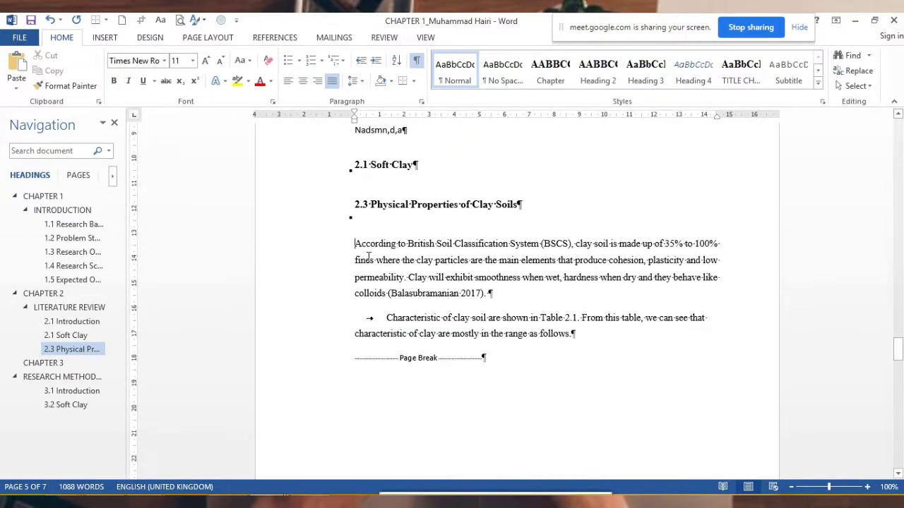
pyautogui.moveTo(364, 247); pyautogui.dragTo(596, 358)
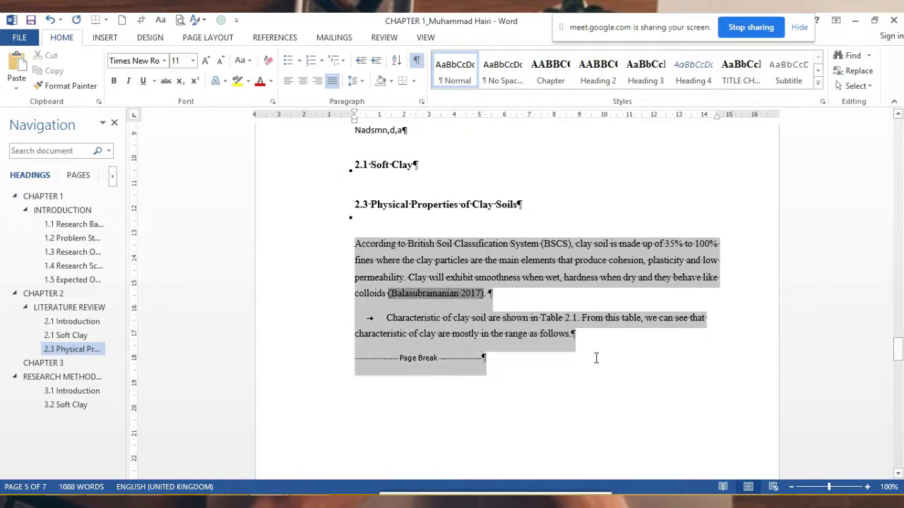
pyautogui.moveTo(614, 447); pyautogui.dragTo(590, 337)
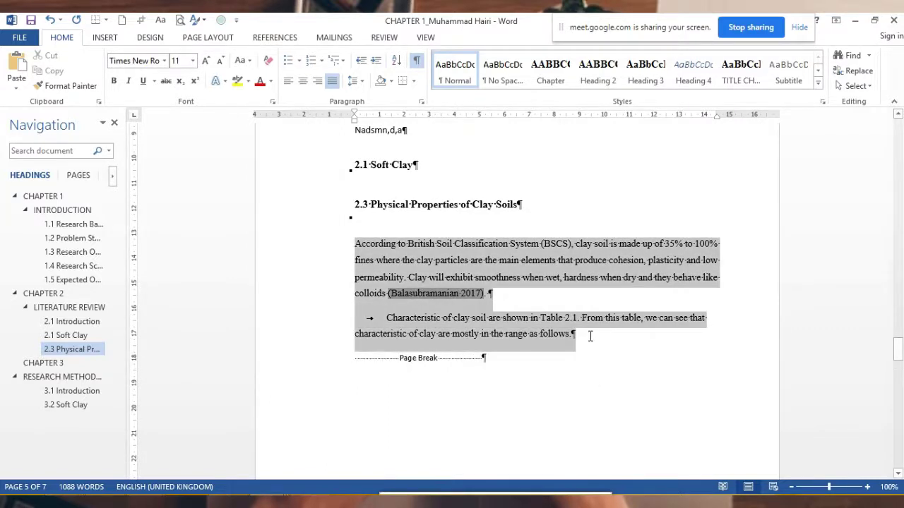
pyautogui.click(349, 365)
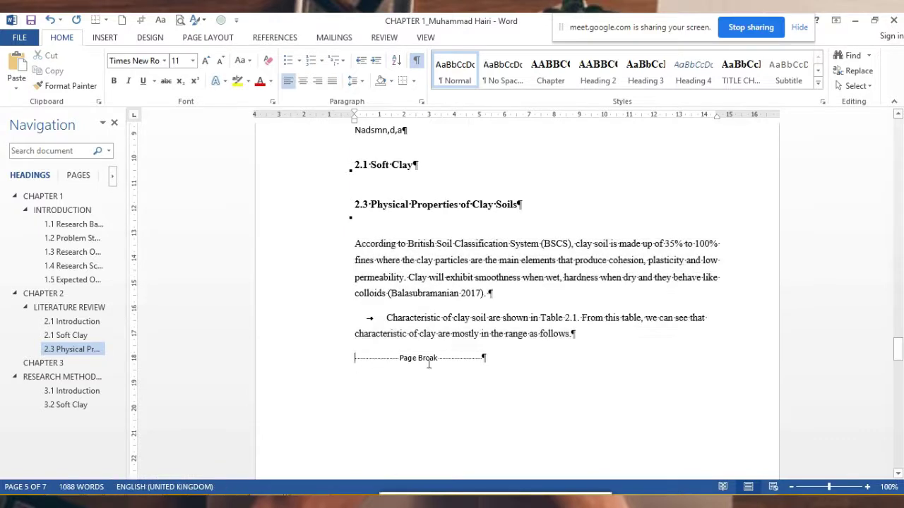
pyautogui.press('Delete')
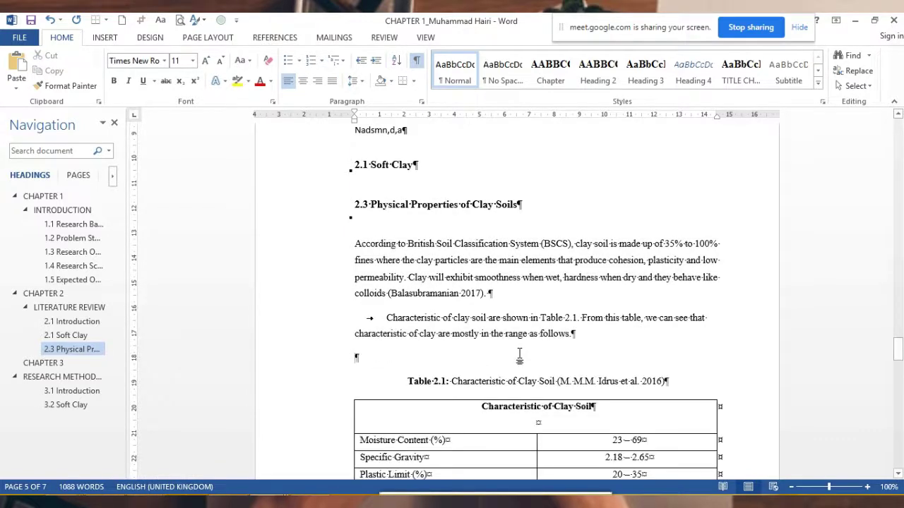
pyautogui.scroll(-3, 529, 359)
pyautogui.scroll(-2, 518, 357)
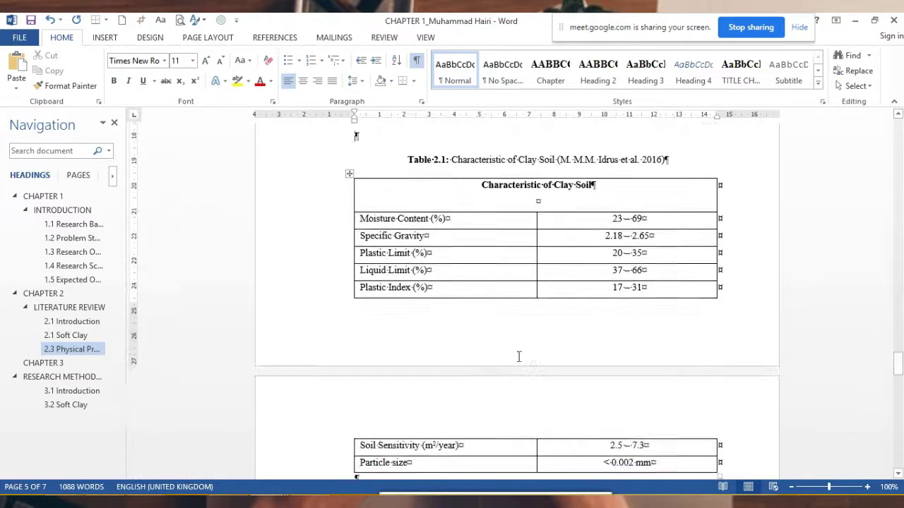
pyautogui.scroll(3, 457, 331)
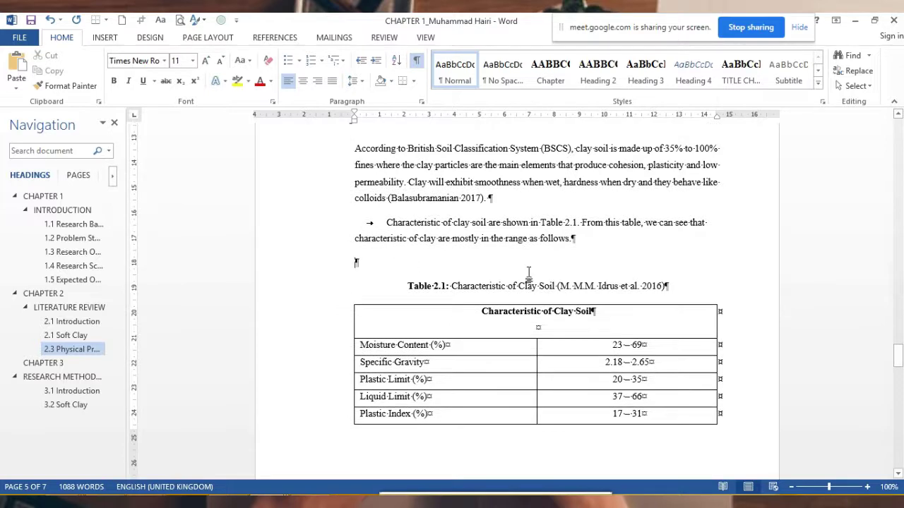
pyautogui.press('Delete')
# Merge the indented 'Characteristic of clay soil…' sentences into the 'According to British Soil…' paragraph
pyautogui.scroll(-8, 498, 289)
pyautogui.scroll(-4, 521, 297)
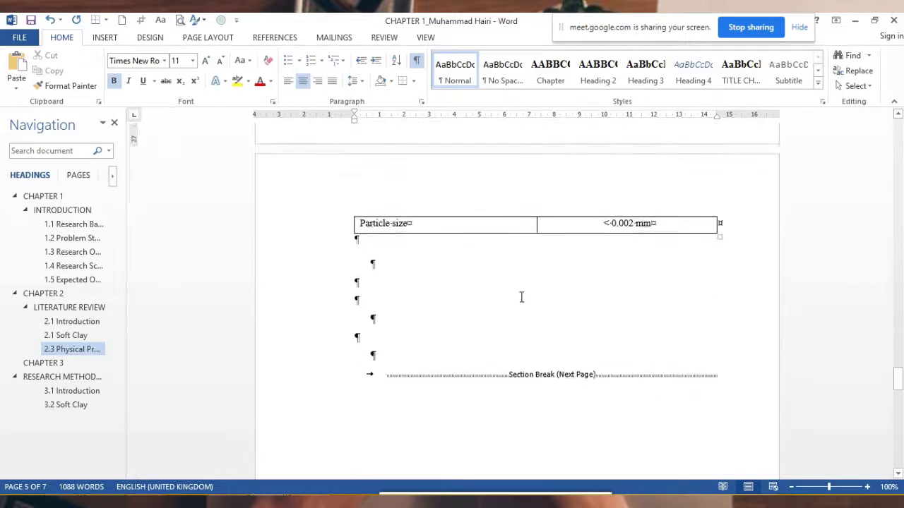
pyautogui.scroll(5, 518, 294)
pyautogui.scroll(6, 466, 279)
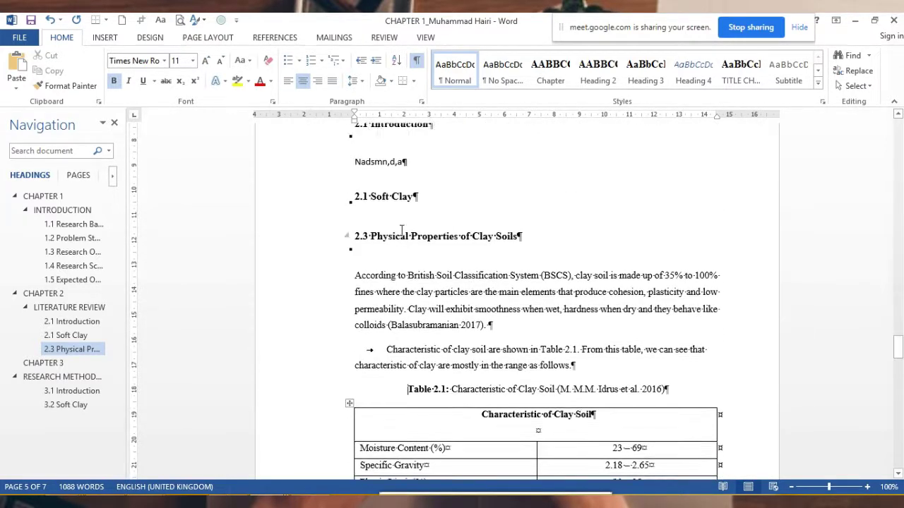
pyautogui.scroll(-2, 409, 224)
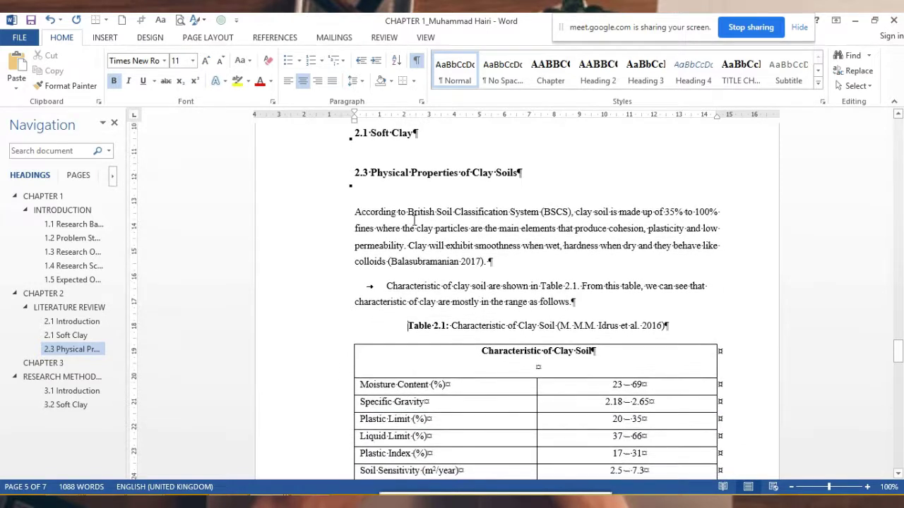
pyautogui.click(414, 267)
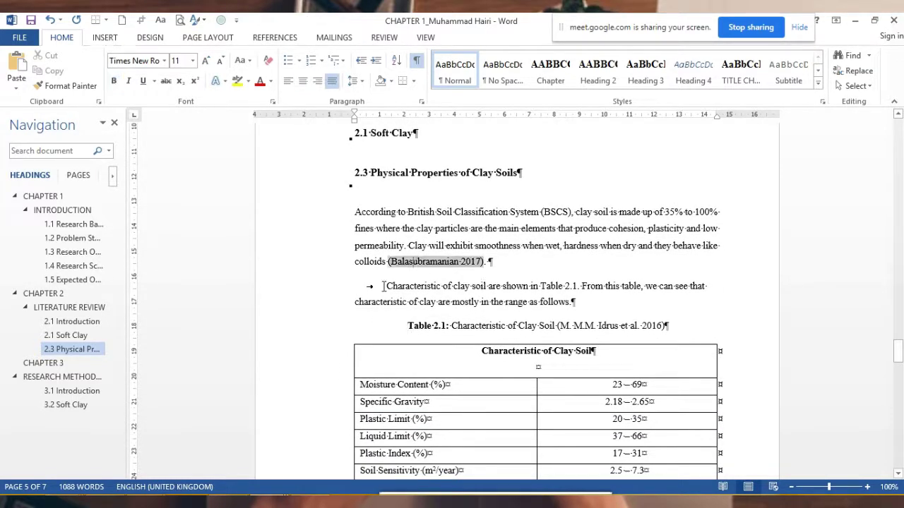
pyautogui.click(387, 286)
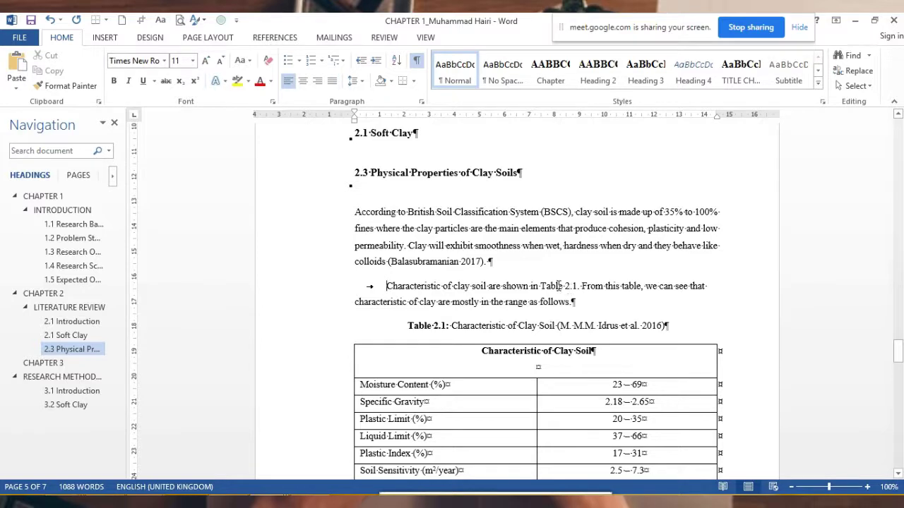
pyautogui.press('BackSpace')
pyautogui.press('BackSpace')
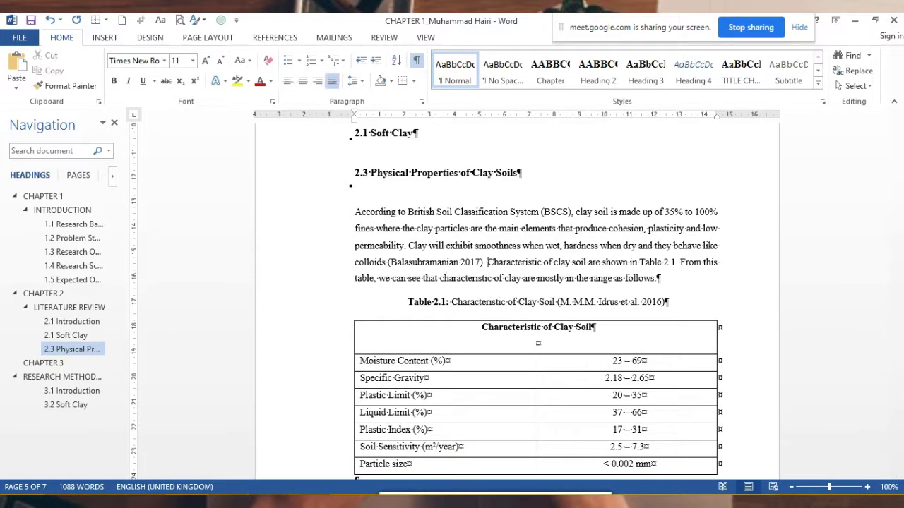
pyautogui.scroll(-5, 558, 291)
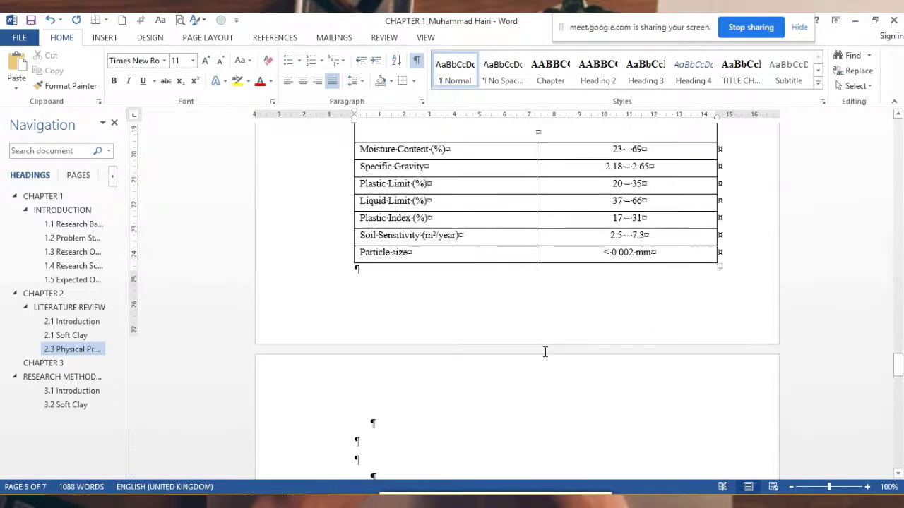
pyautogui.scroll(-4, 546, 332)
pyautogui.scroll(2, 525, 337)
pyautogui.scroll(4, 511, 336)
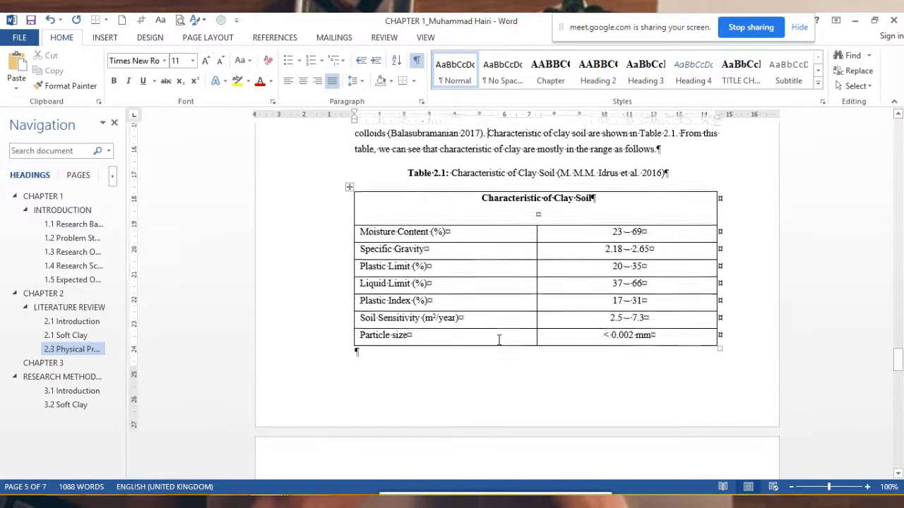
pyautogui.scroll(2, 505, 339)
pyautogui.scroll(2, 498, 341)
pyautogui.scroll(2, 491, 285)
pyautogui.scroll(-4, 487, 293)
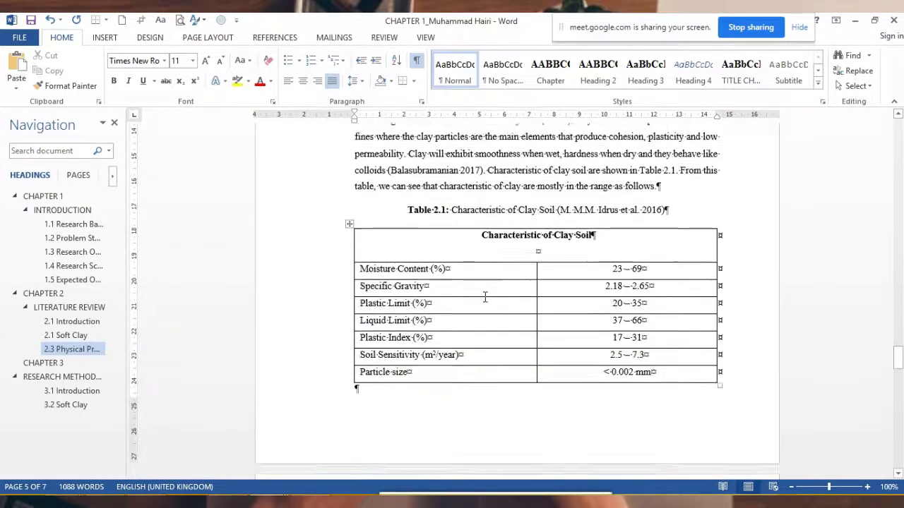
pyautogui.scroll(-2, 436, 363)
pyautogui.scroll(-2, 419, 380)
pyautogui.scroll(2, 410, 372)
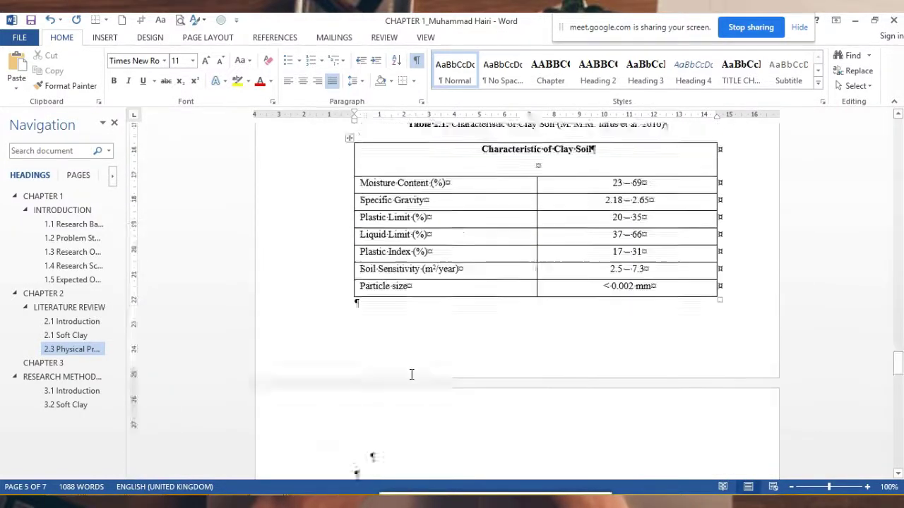
pyautogui.scroll(4, 412, 272)
# Copy the 'According to British Soil…' paragraph and paste it on the next page's first empty line
pyautogui.moveTo(355, 180); pyautogui.dragTo(660, 245)
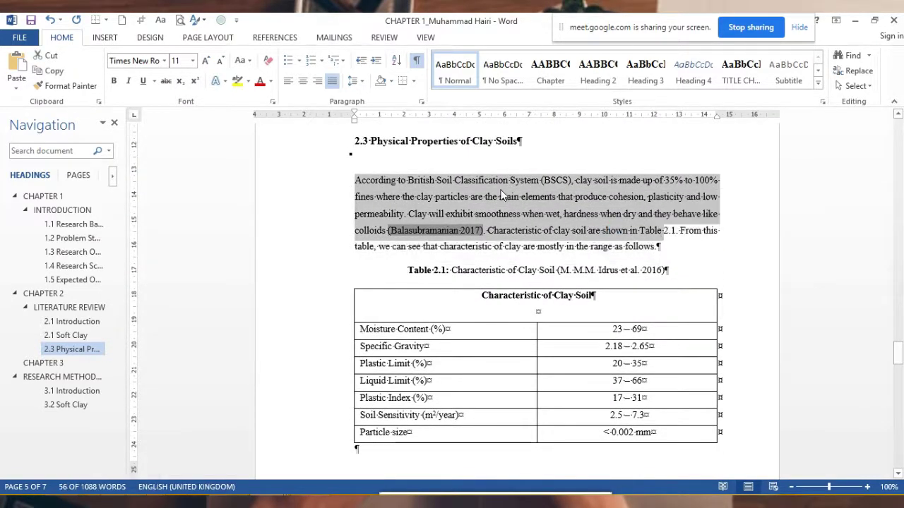
pyautogui.moveTo(355, 180); pyautogui.dragTo(660, 247)
pyautogui.rightClick(529, 191)
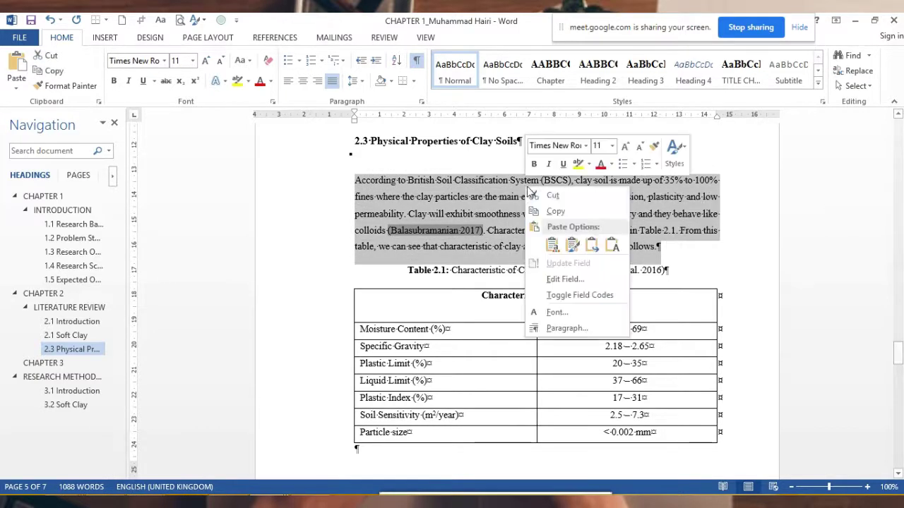
pyautogui.click(555, 211)
pyautogui.scroll(-3, 420, 339)
pyautogui.scroll(-4, 402, 347)
pyautogui.click(384, 319)
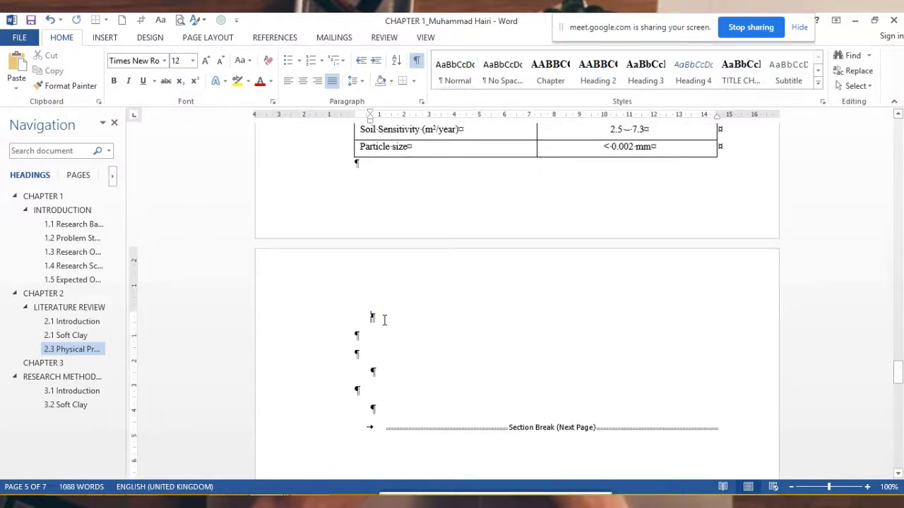
pyautogui.hotkey('ctrl', 'v')
# Set the original clay-soil paragraph's line spacing to 1.5
pyautogui.scroll(-2, 385, 325)
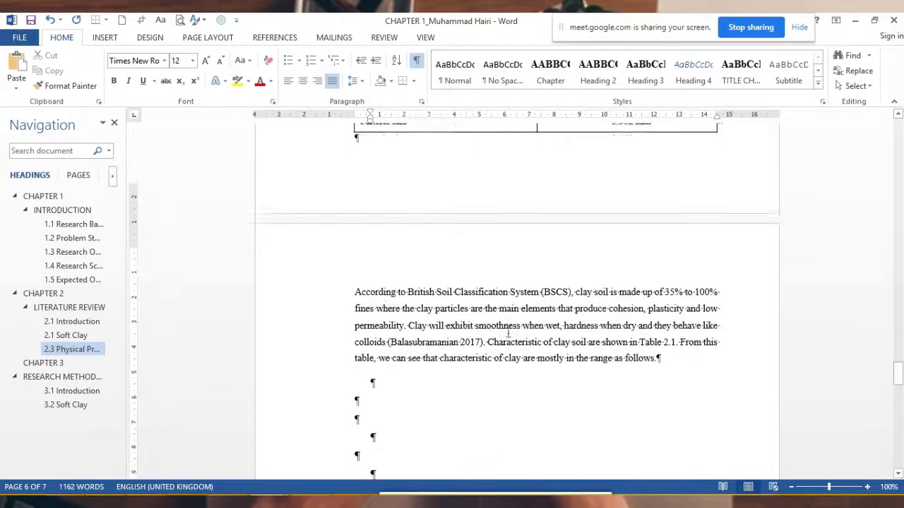
pyautogui.scroll(4, 613, 329)
pyautogui.scroll(-4, 612, 329)
pyautogui.scroll(1, 438, 195)
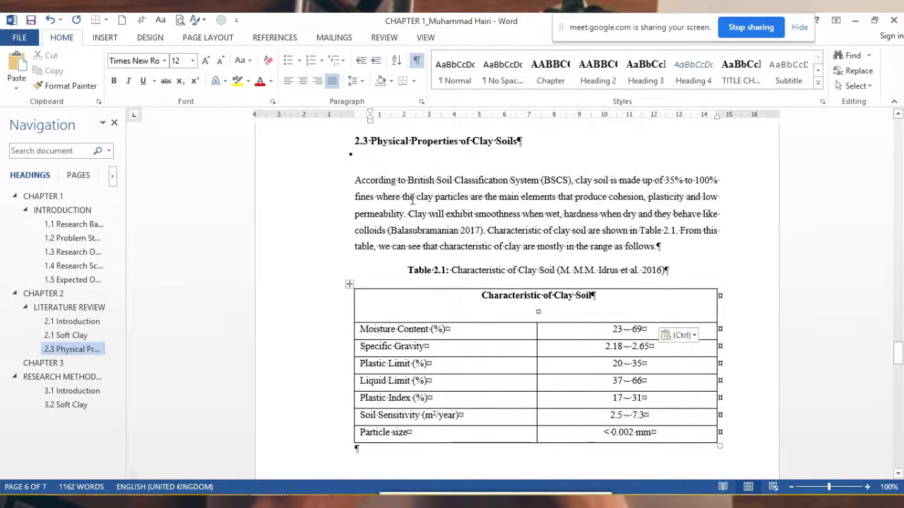
pyautogui.moveTo(439, 195); pyautogui.dragTo(677, 267)
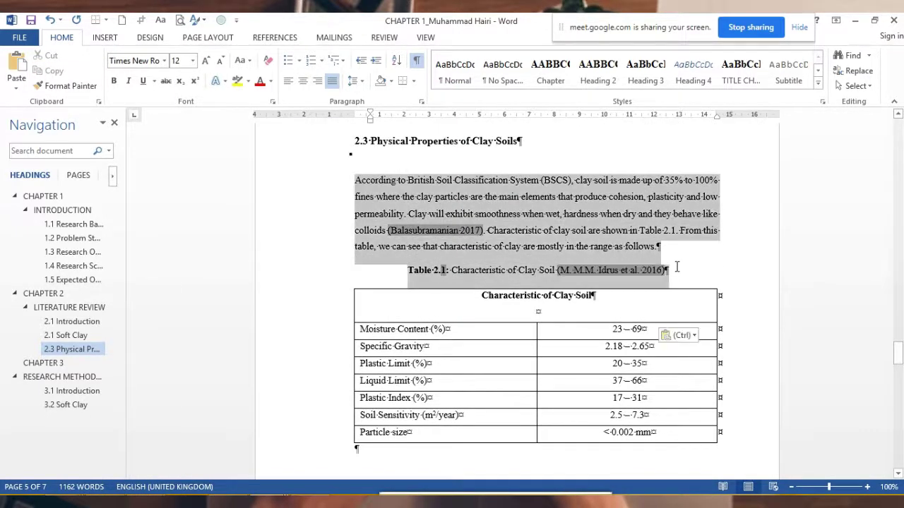
pyautogui.click(362, 82)
pyautogui.click(391, 131)
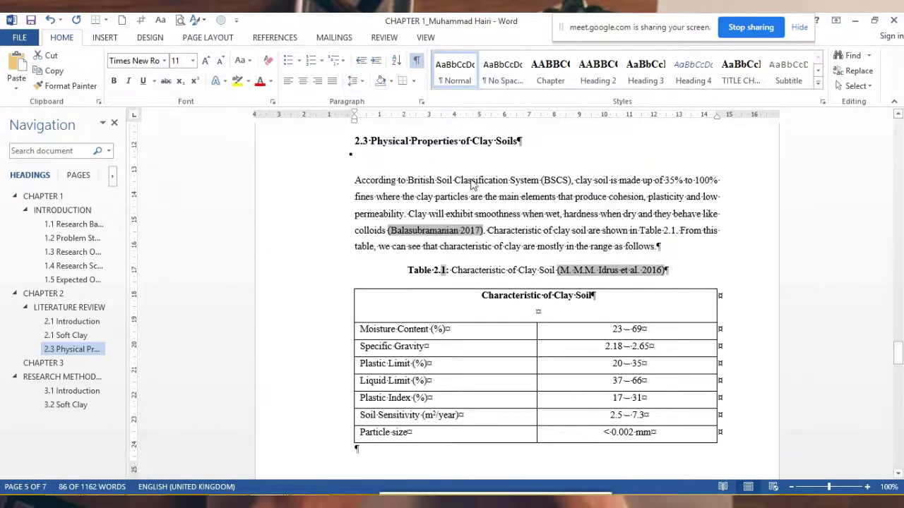
pyautogui.tripleClick(624, 248)
pyautogui.click(353, 81)
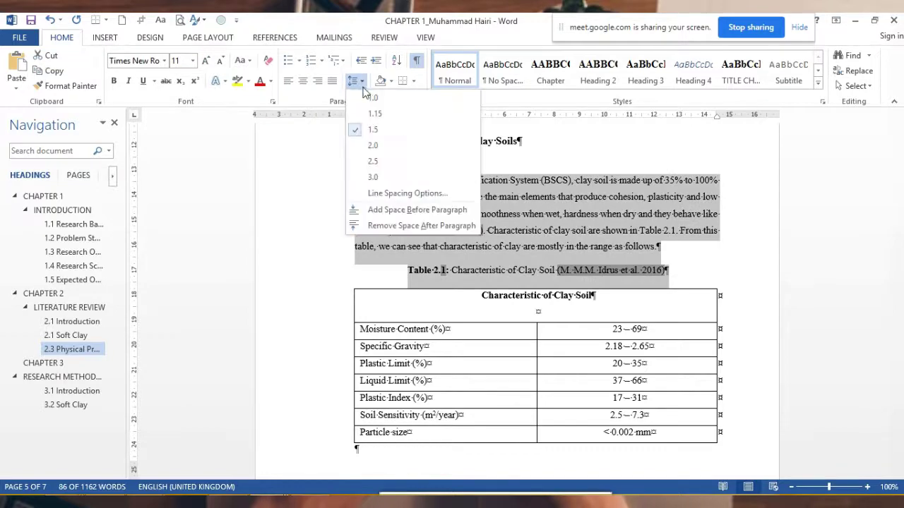
pyautogui.click(379, 129)
pyautogui.keyDown('shift'); pyautogui.click(644, 270); pyautogui.keyUp('shift')
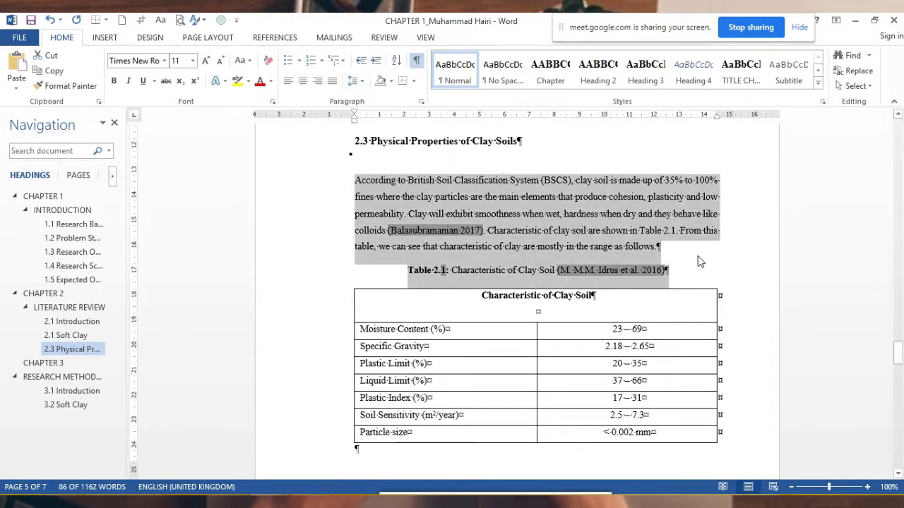
# Give the pasted copy on the next page 1.5 line spacing as well
pyautogui.click(699, 261)
pyautogui.scroll(-8, 575, 262)
pyautogui.hotkey('shift', 'Down')
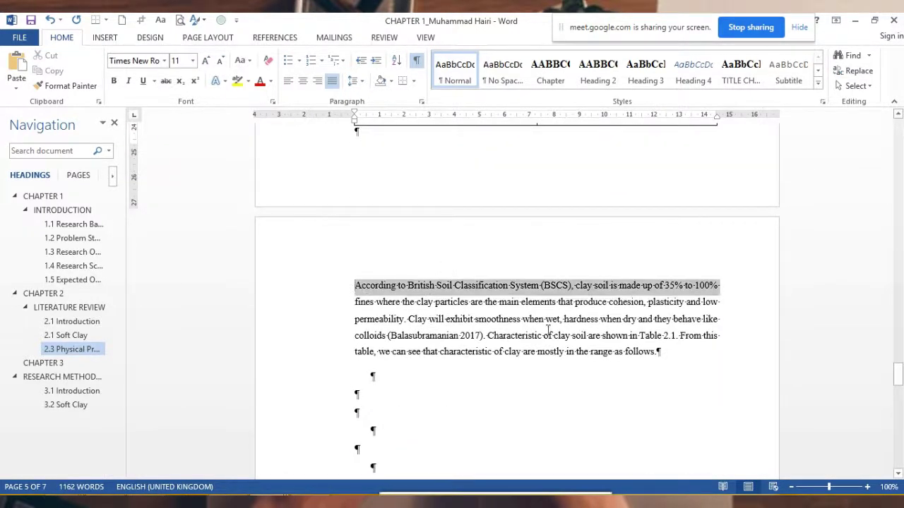
pyautogui.hotkey('shift', 'Down')
pyautogui.hotkey('shift', 'Down')
pyautogui.hotkey('shift', 'Down')
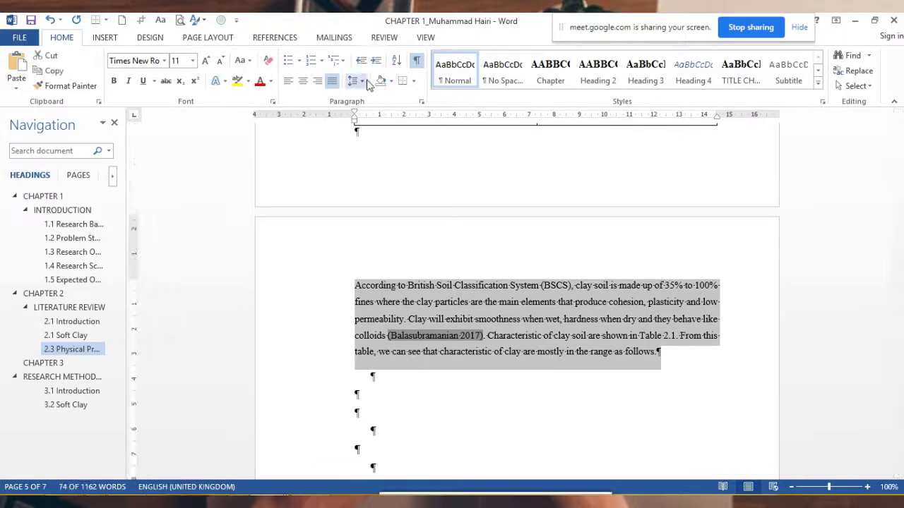
pyautogui.click(364, 82)
pyautogui.click(380, 129)
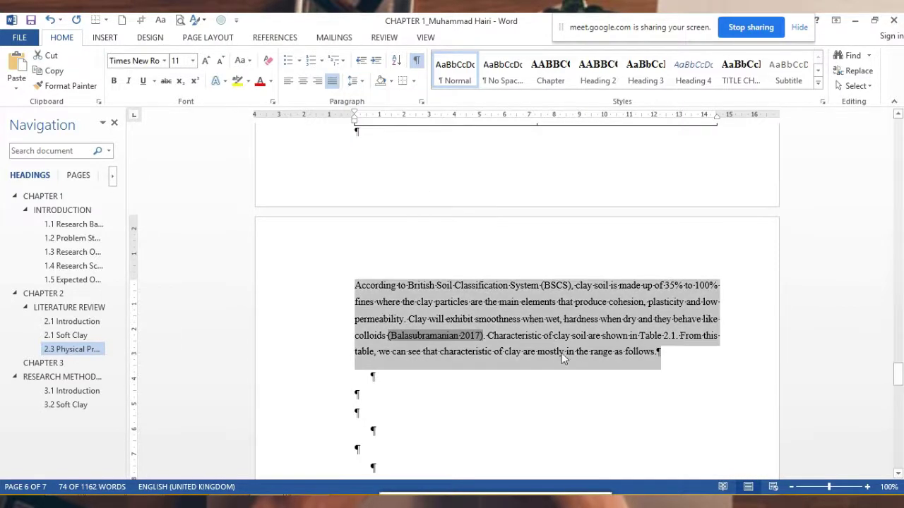
pyautogui.click(589, 379)
pyautogui.scroll(4, 496, 329)
pyautogui.scroll(3, 442, 262)
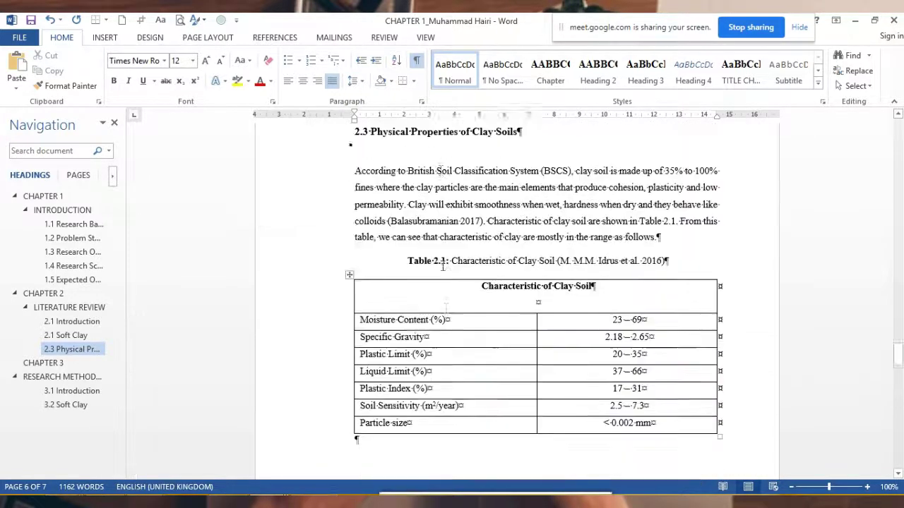
pyautogui.scroll(-7, 442, 265)
pyautogui.scroll(-3, 409, 308)
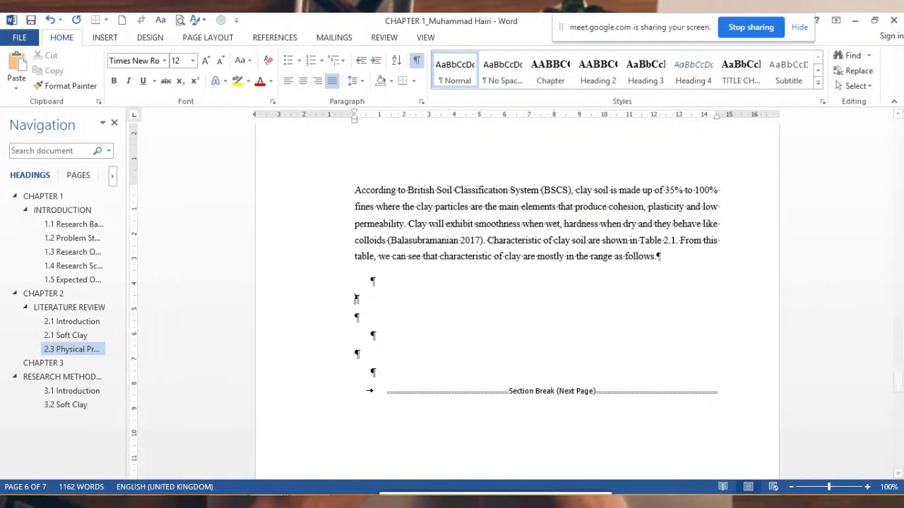
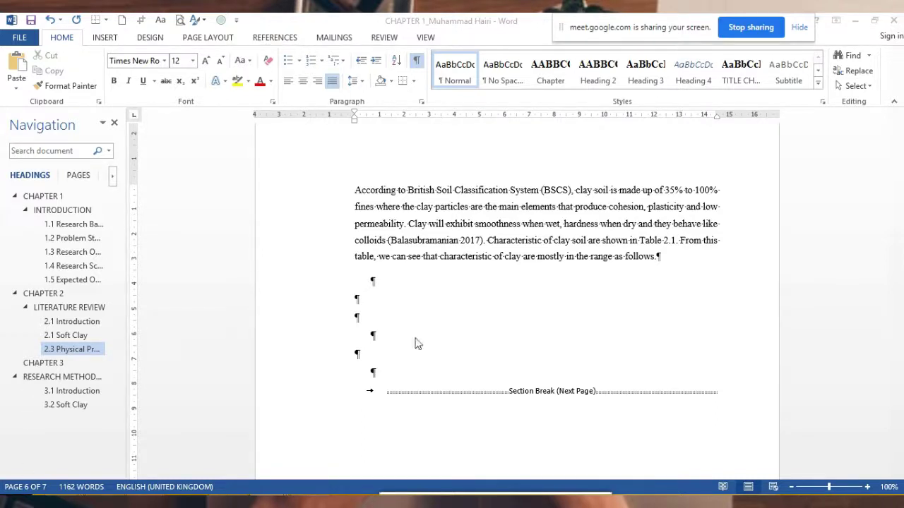
# Launch Snipping Tool and snip the Characteristic of Clay Soil table in FYP 1 (3)
pyautogui.click(421, 303)
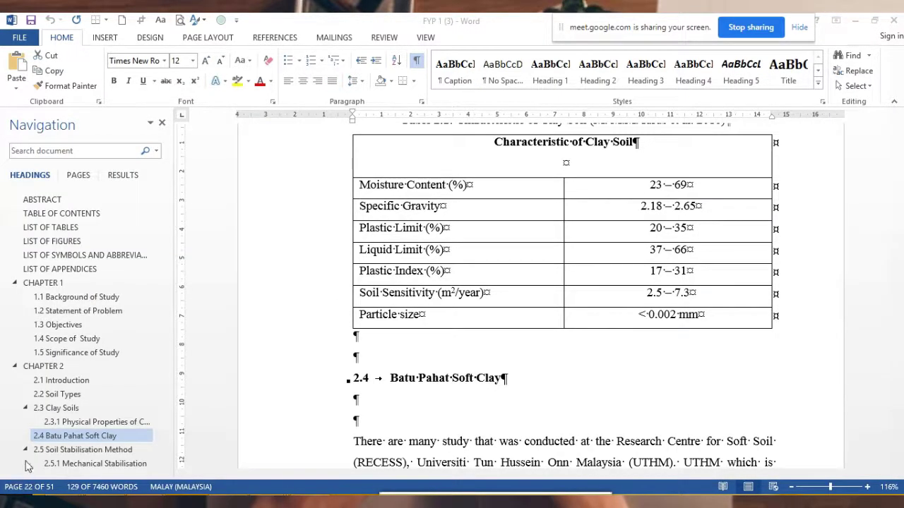
pyautogui.click(14, 503)
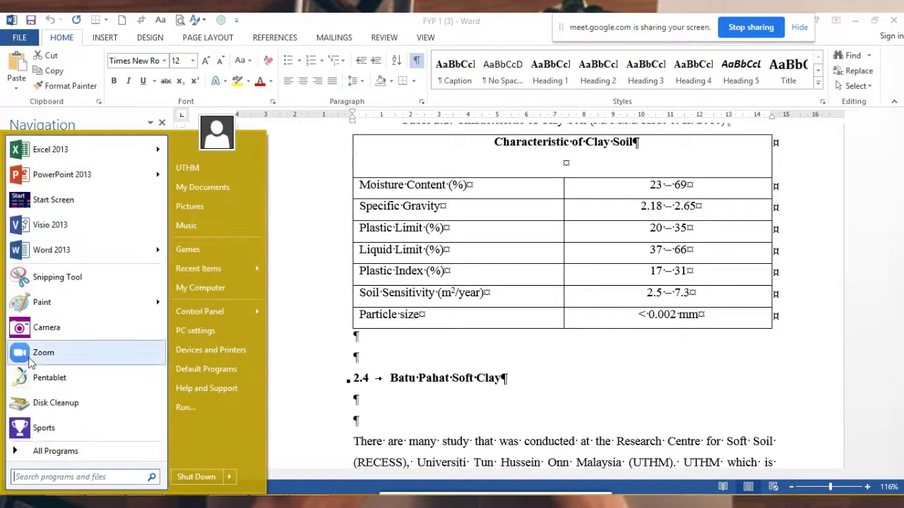
pyautogui.click(43, 283)
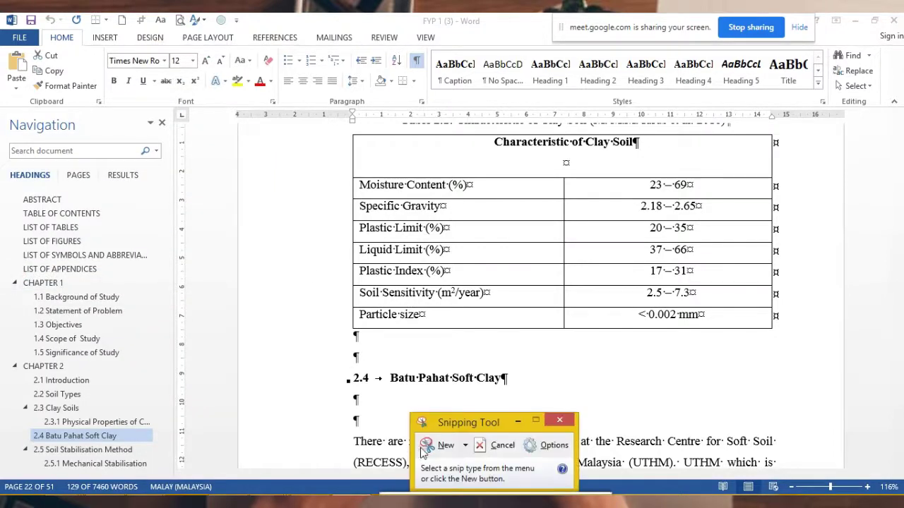
pyautogui.click(434, 443)
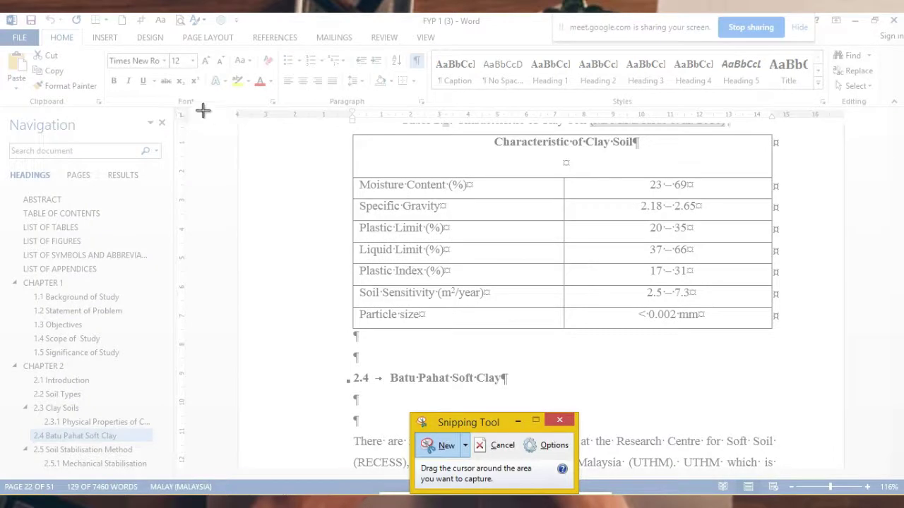
pyautogui.moveTo(172, 83)
pyautogui.mouseDown()
pyautogui.moveTo(313, 274)
pyautogui.moveTo(421, 300)
pyautogui.mouseUp()
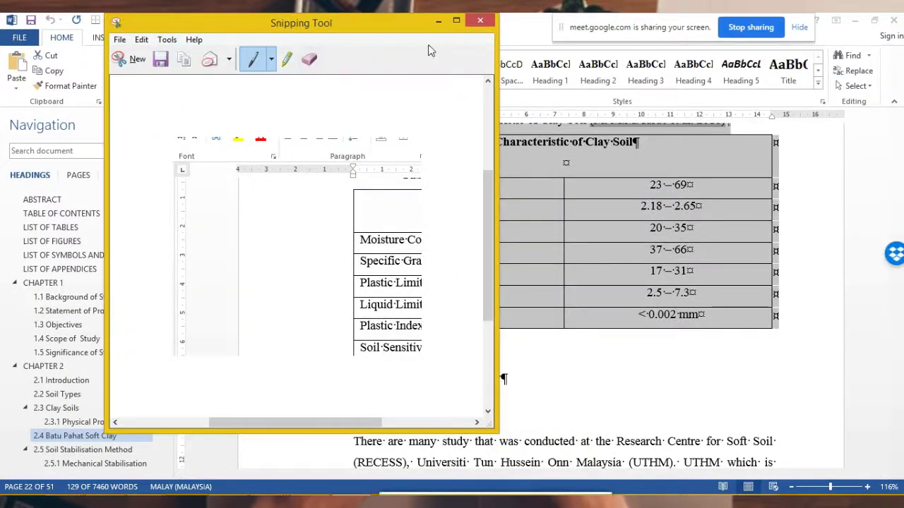
# Close the Snipping Tool window without saving the snip
pyautogui.click(473, 26)
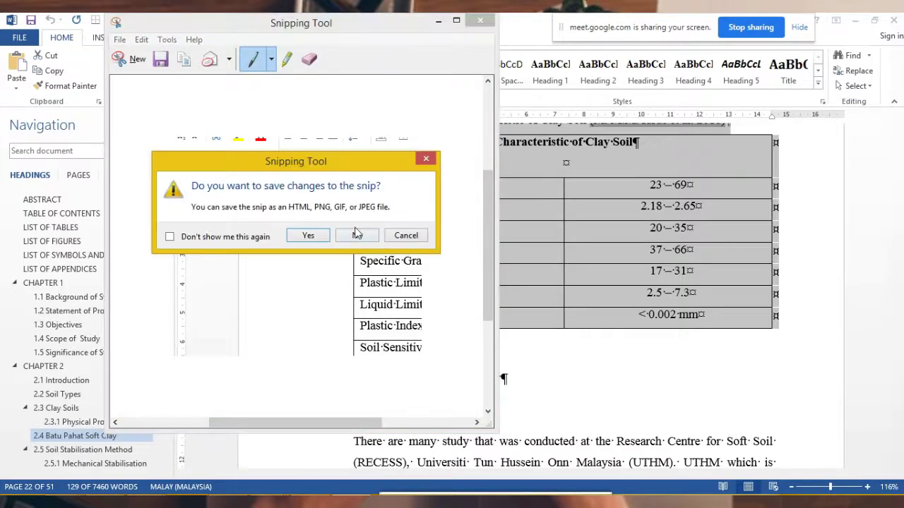
pyautogui.click(360, 235)
pyautogui.scroll(-3, 411, 305)
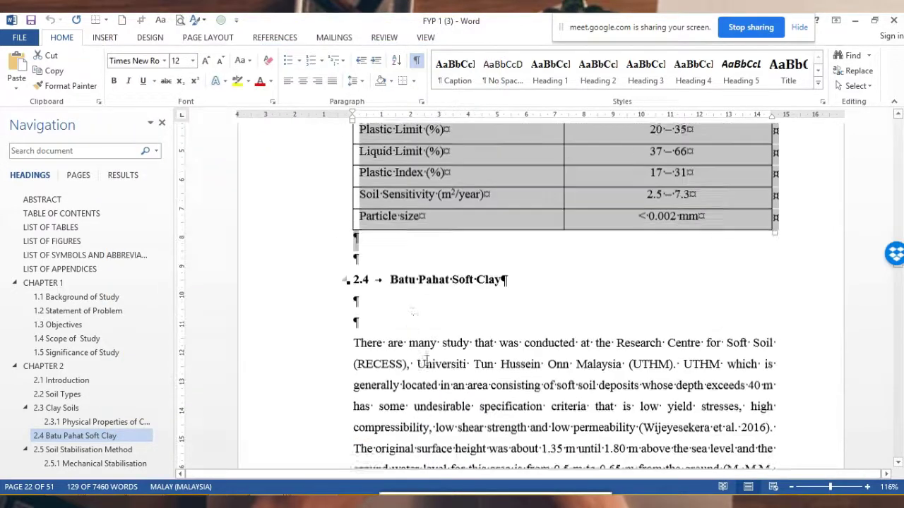
pyautogui.scroll(-2, 410, 305)
pyautogui.scroll(-2, 424, 325)
pyautogui.scroll(-4, 438, 346)
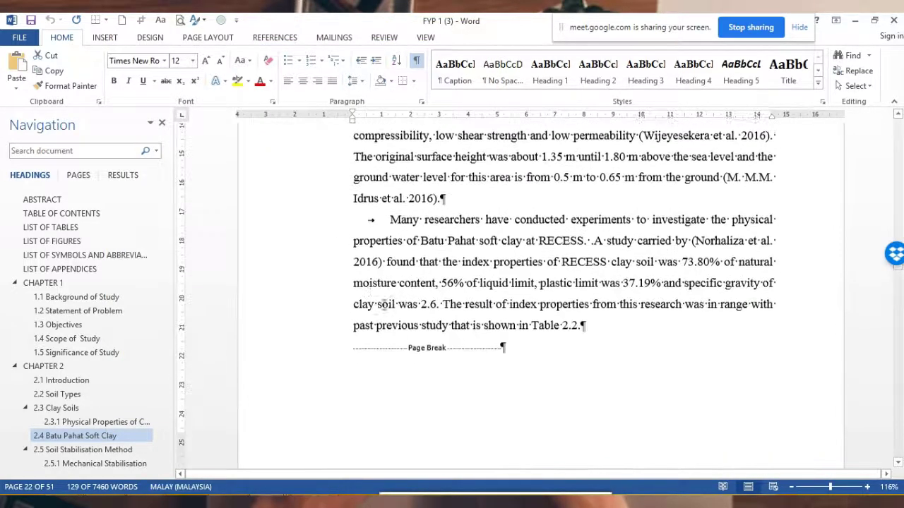
pyautogui.scroll(4, 446, 360)
pyautogui.scroll(3, 447, 360)
pyautogui.scroll(1, 447, 360)
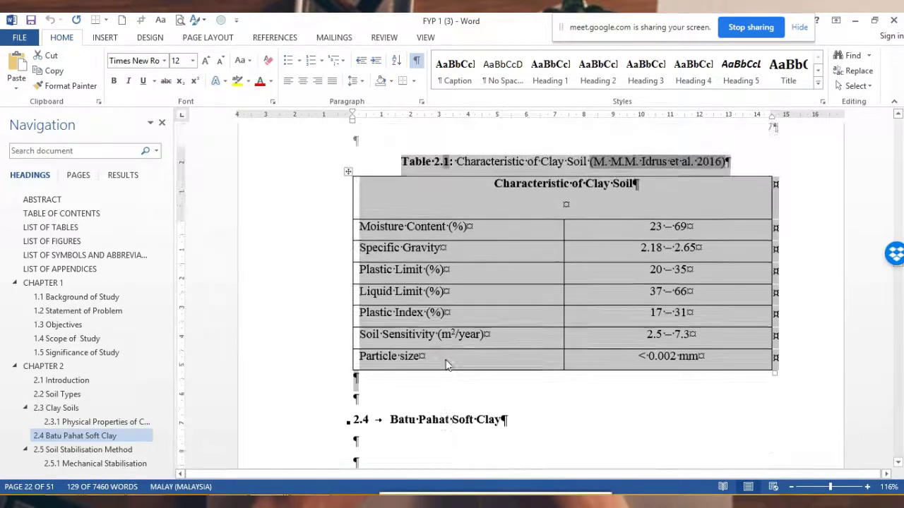
pyautogui.scroll(4, 446, 360)
# Paste the clay soil table snip into CHAPTER 1, centre it, and begin a 'Figure' line below
pyautogui.moveTo(302, 498)
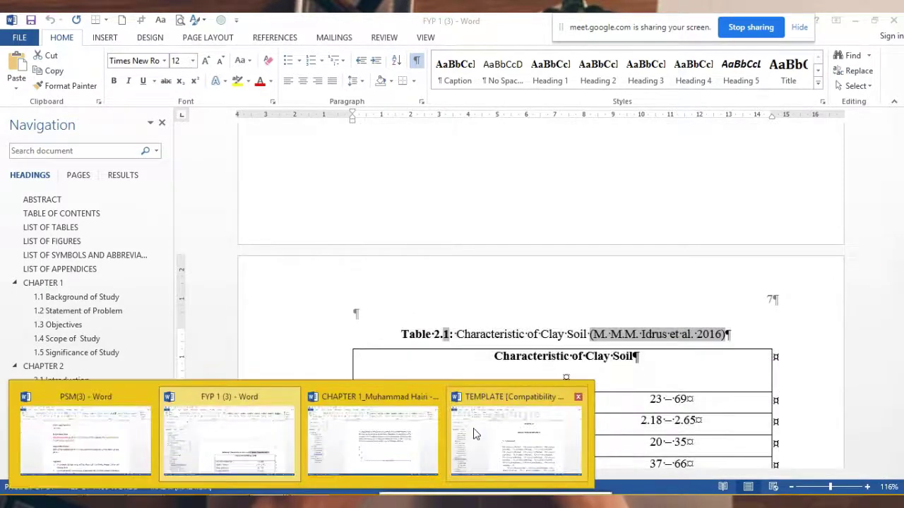
pyautogui.click(406, 439)
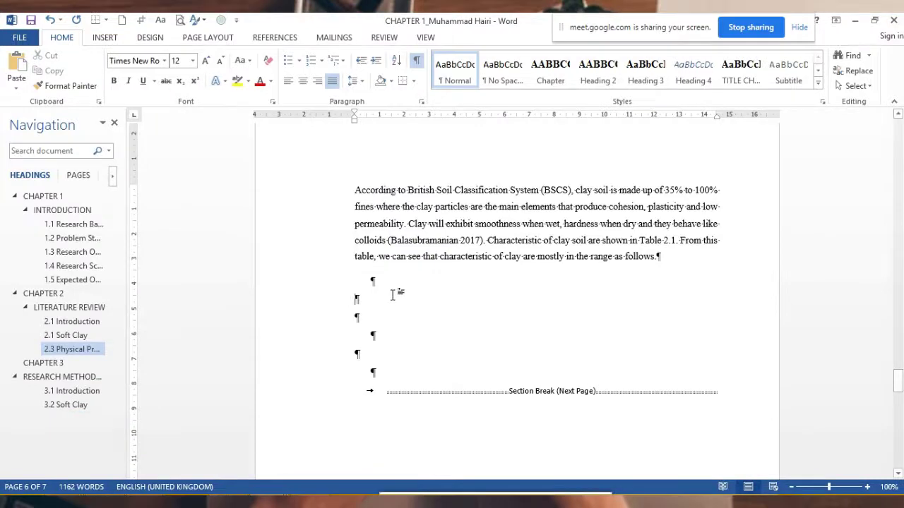
pyautogui.hotkey('ctrl', 'v')
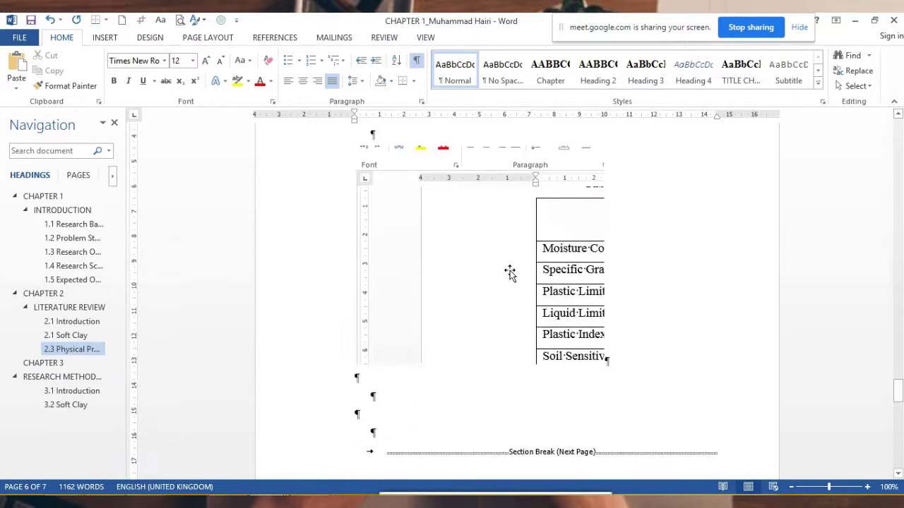
pyautogui.click(478, 248)
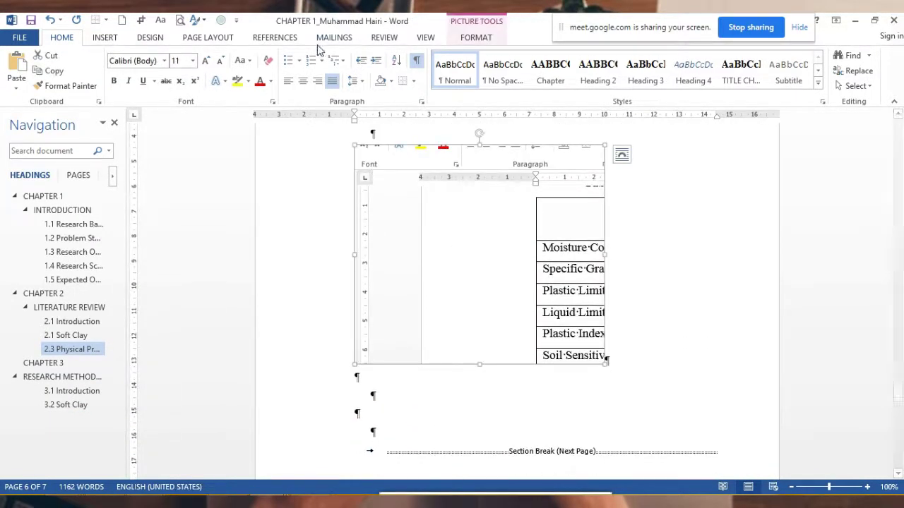
pyautogui.click(304, 83)
pyautogui.scroll(3, 545, 212)
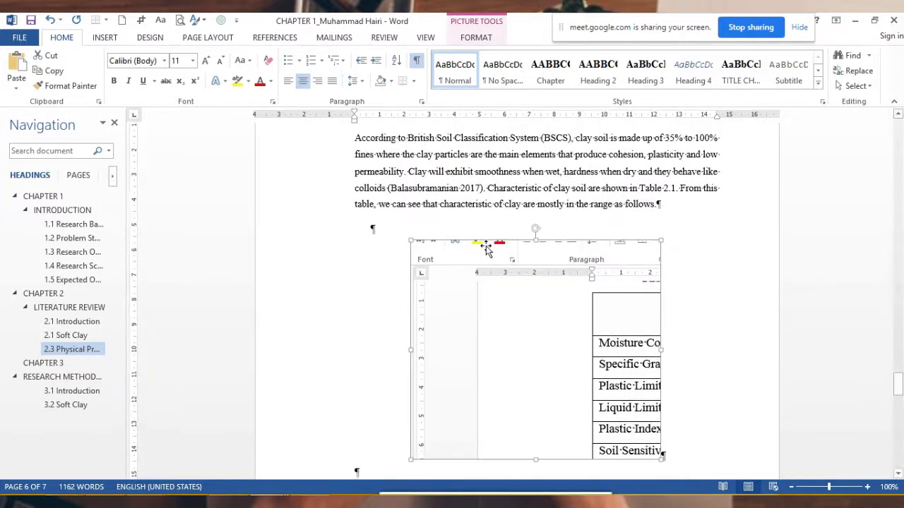
pyautogui.scroll(-3, 436, 314)
pyautogui.click(452, 349)
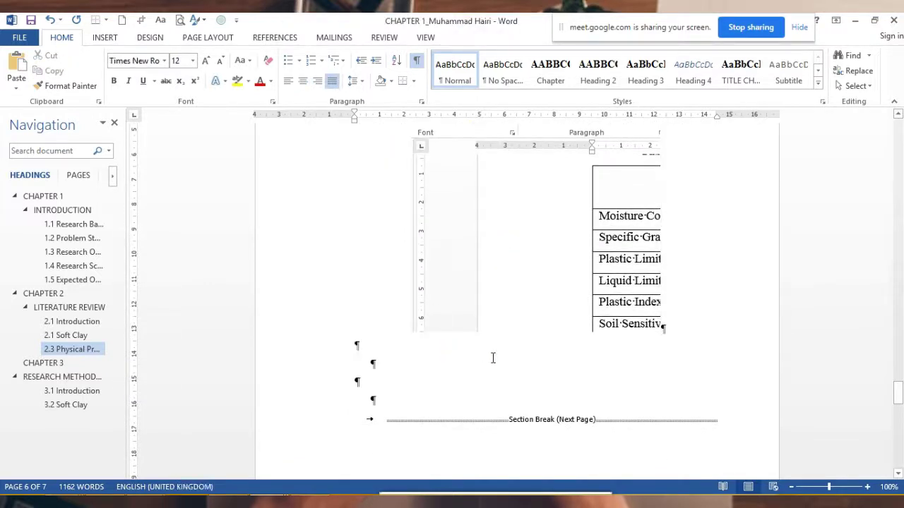
pyautogui.write('Figure')
# Check how the Figure 3.1 caption is numbered in the TEMPLATE document
pyautogui.click(254, 496)
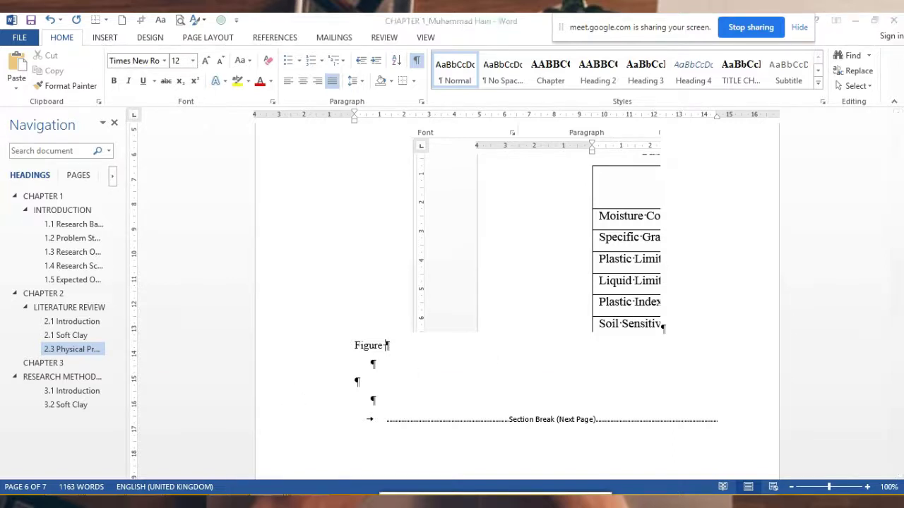
pyautogui.click(515, 432)
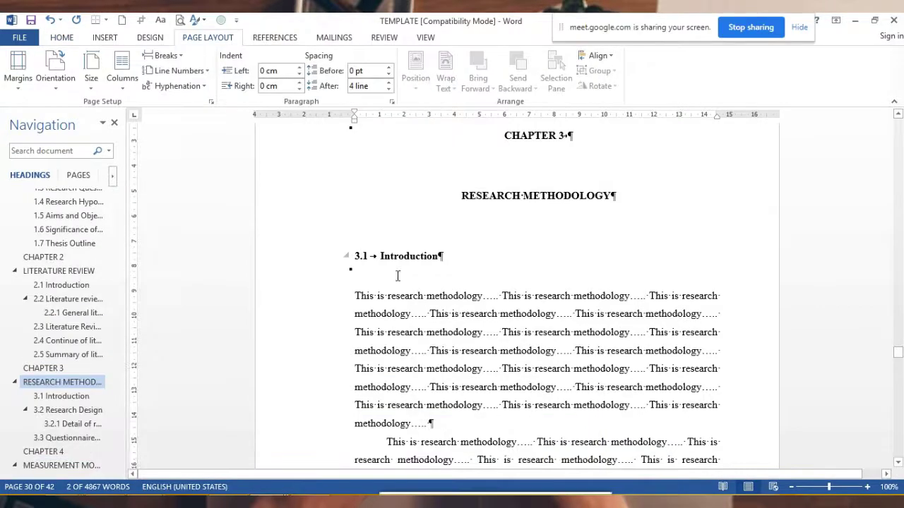
pyautogui.scroll(-10, 497, 317)
pyautogui.scroll(-10, 498, 315)
pyautogui.scroll(-6, 500, 312)
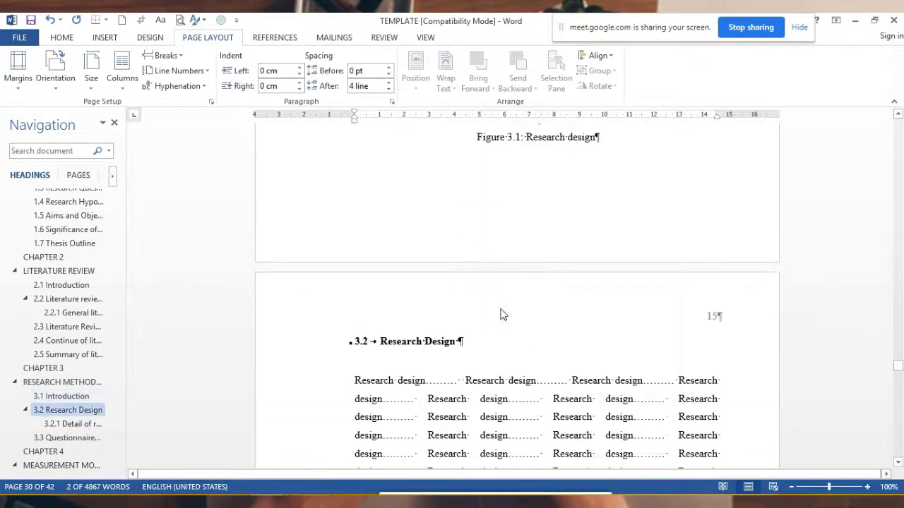
pyautogui.click(517, 134)
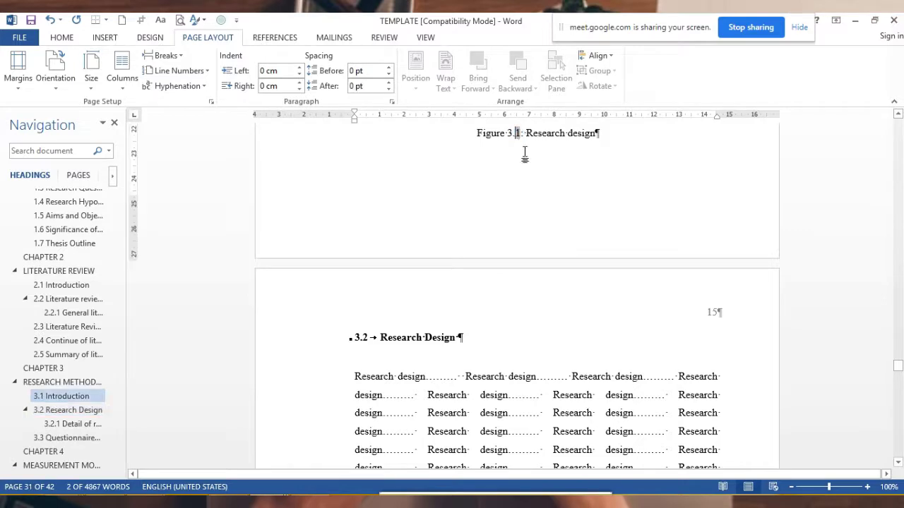
pyautogui.scroll(8, 538, 228)
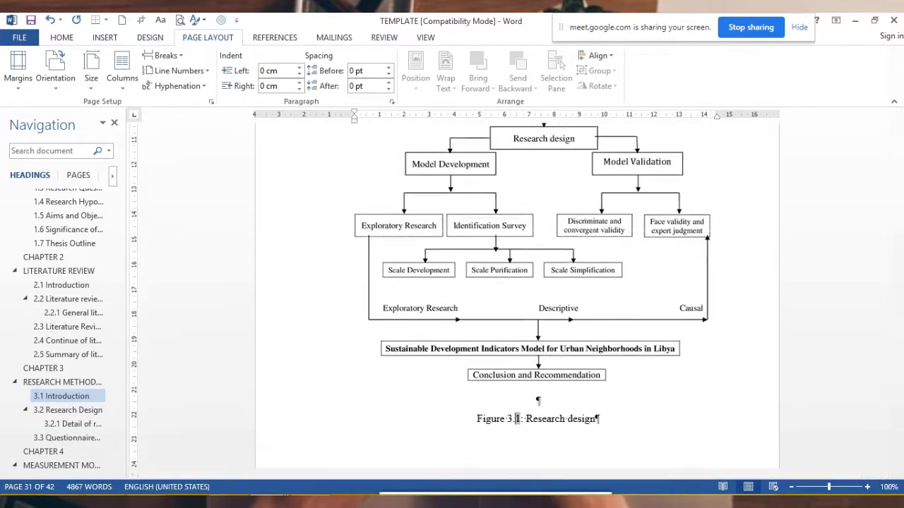
# Complete the CHAPTER 1 caption as 'Figure 2.1 : soft clay' and centre it
pyautogui.click(372, 448)
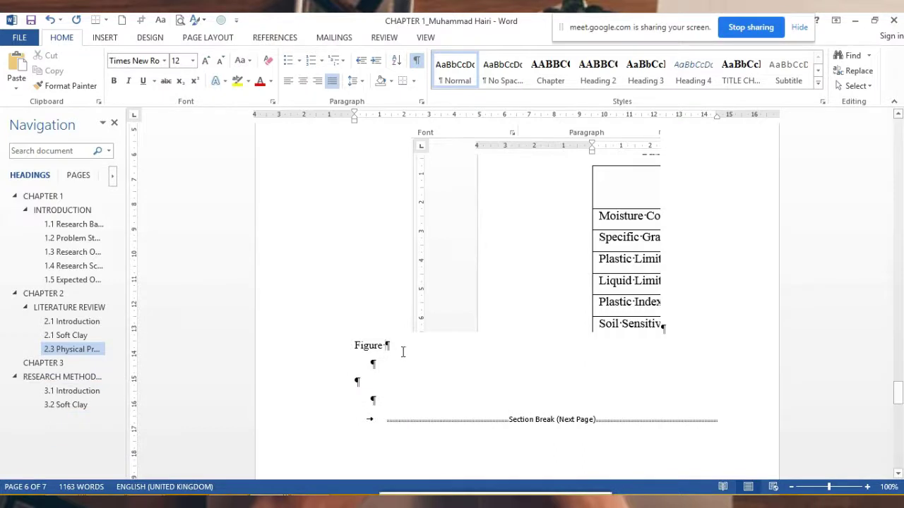
pyautogui.write('1')
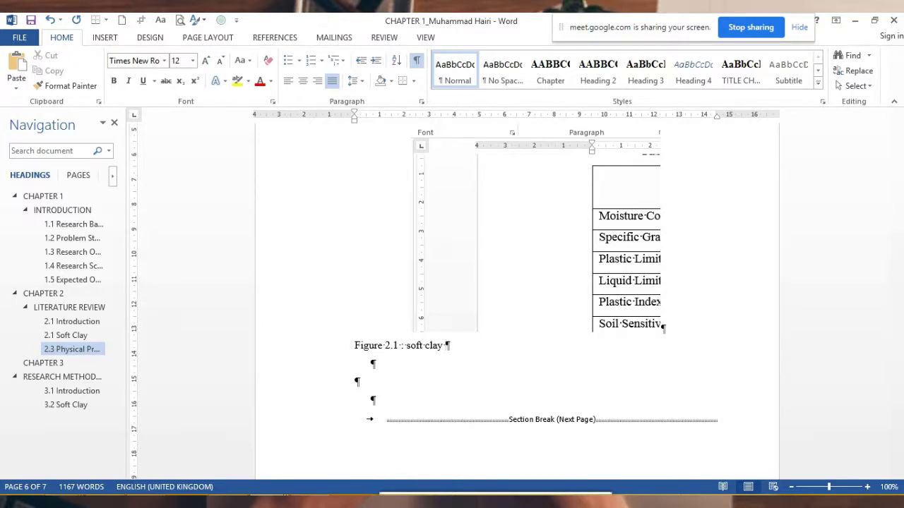
pyautogui.moveTo(452, 346); pyautogui.dragTo(352, 346)
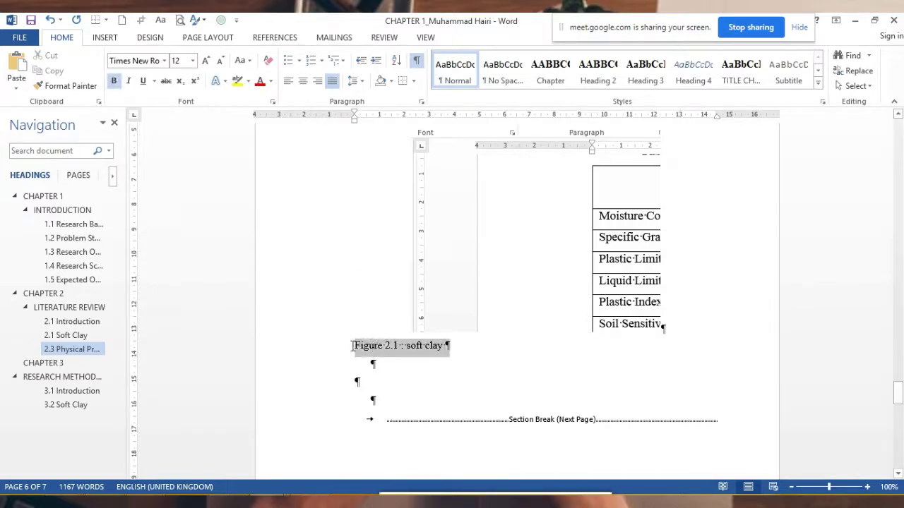
pyautogui.click(302, 80)
pyautogui.scroll(3, 559, 308)
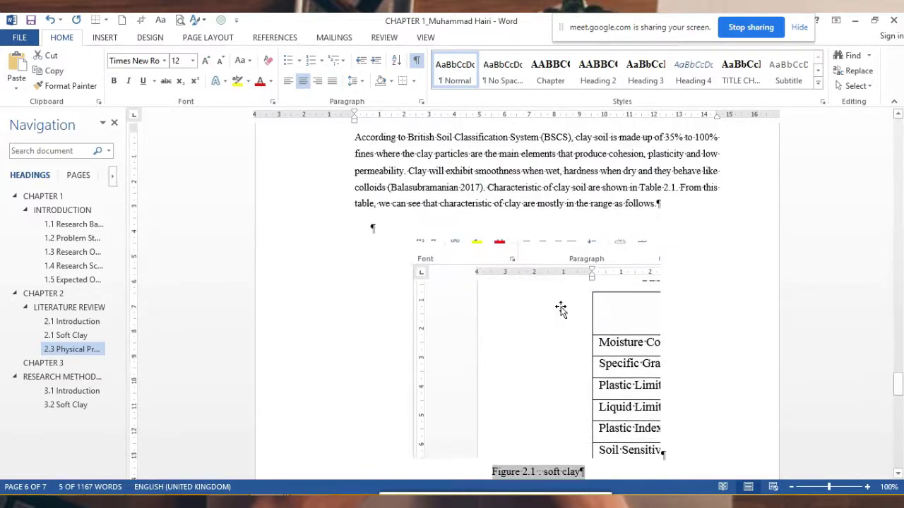
pyautogui.scroll(-2, 560, 314)
# Scroll through Chapter 2 to Table 2.1 and click into its 'Characteristic of Clay Soil' caption
pyautogui.scroll(-2, 548, 332)
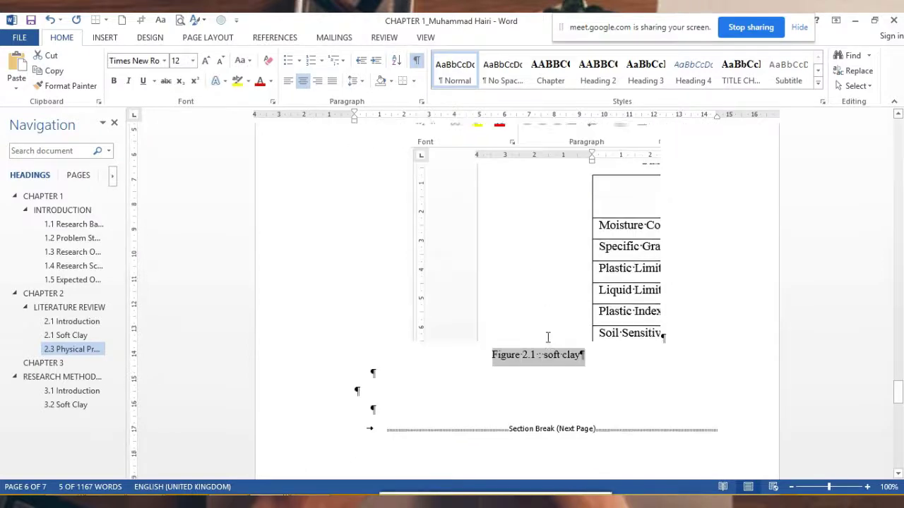
pyautogui.click(535, 268)
pyautogui.scroll(2, 567, 289)
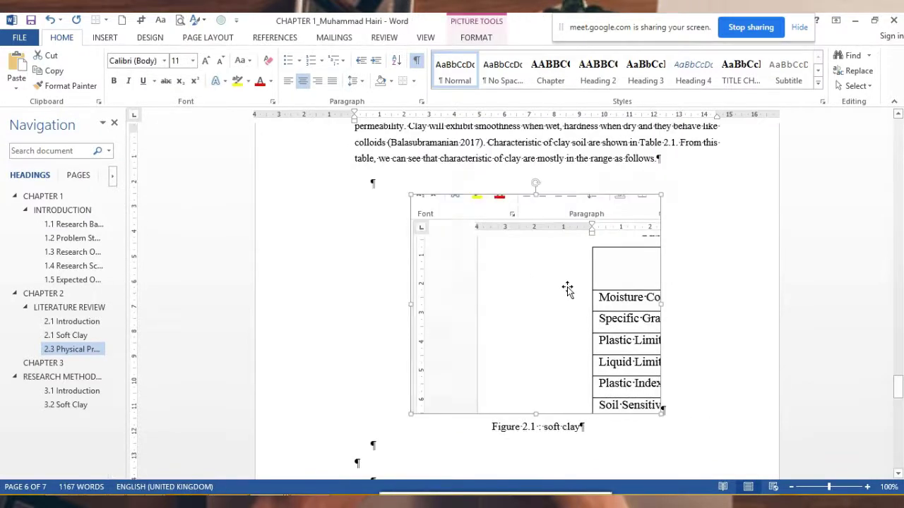
pyautogui.scroll(2, 567, 289)
pyautogui.scroll(2, 551, 275)
pyautogui.scroll(5, 485, 240)
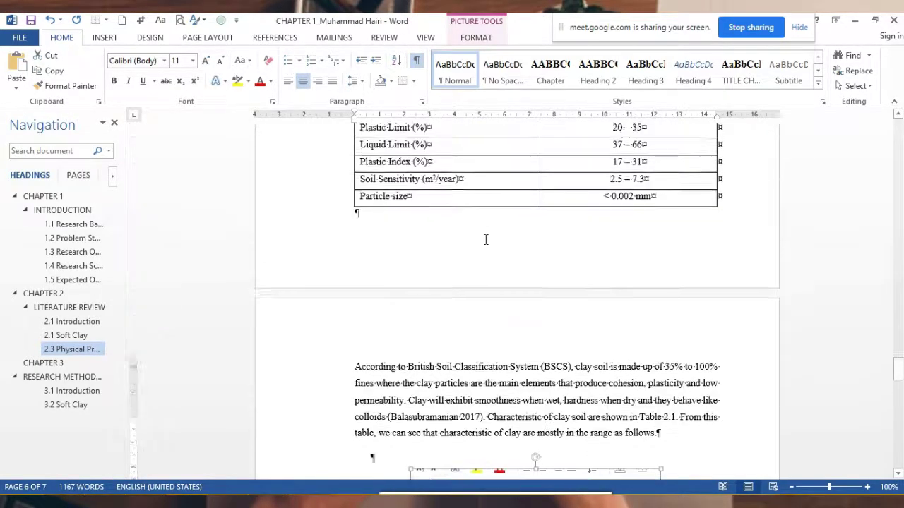
pyautogui.scroll(4, 483, 239)
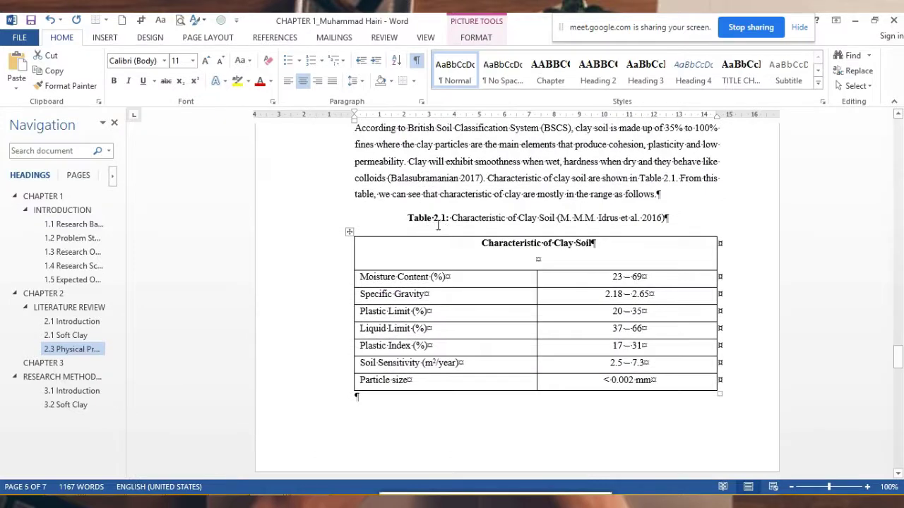
pyautogui.scroll(3, 462, 243)
pyautogui.scroll(1, 452, 236)
pyautogui.scroll(2, 405, 218)
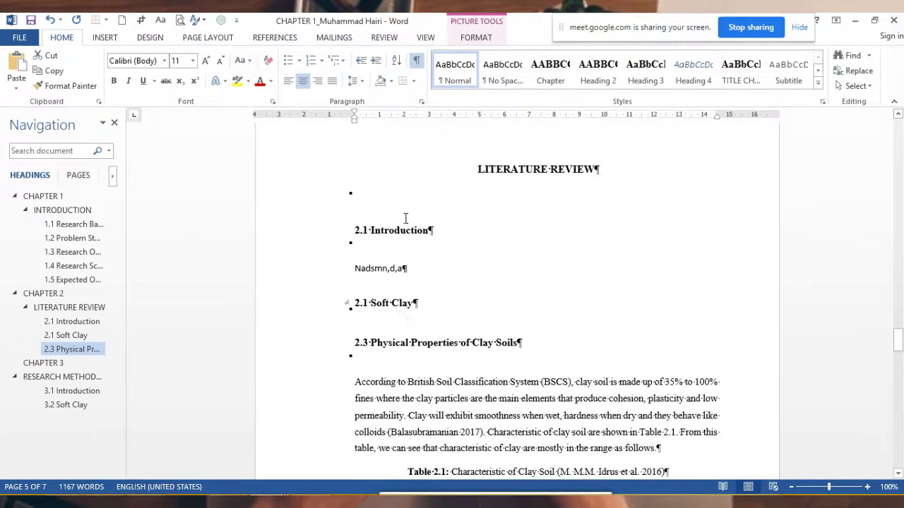
pyautogui.scroll(-4, 496, 189)
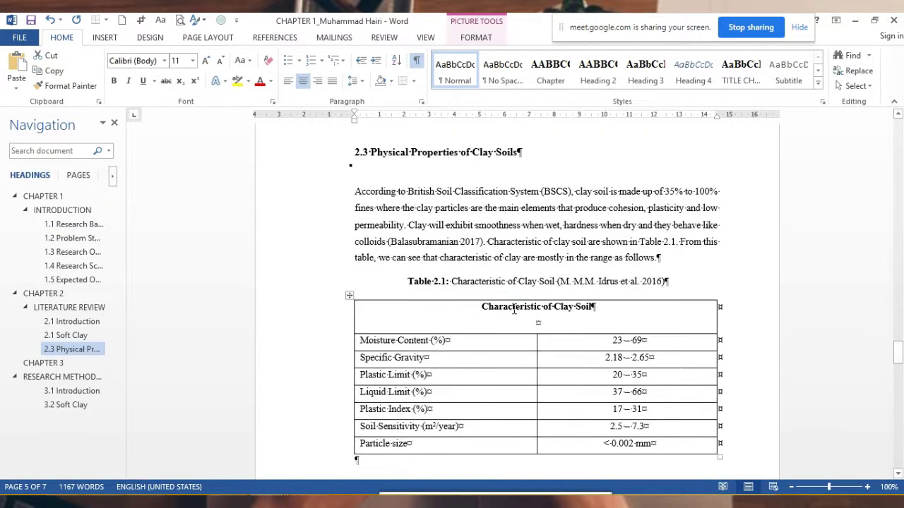
pyautogui.scroll(-2, 512, 306)
pyautogui.scroll(-2, 508, 324)
pyautogui.scroll(-4, 508, 324)
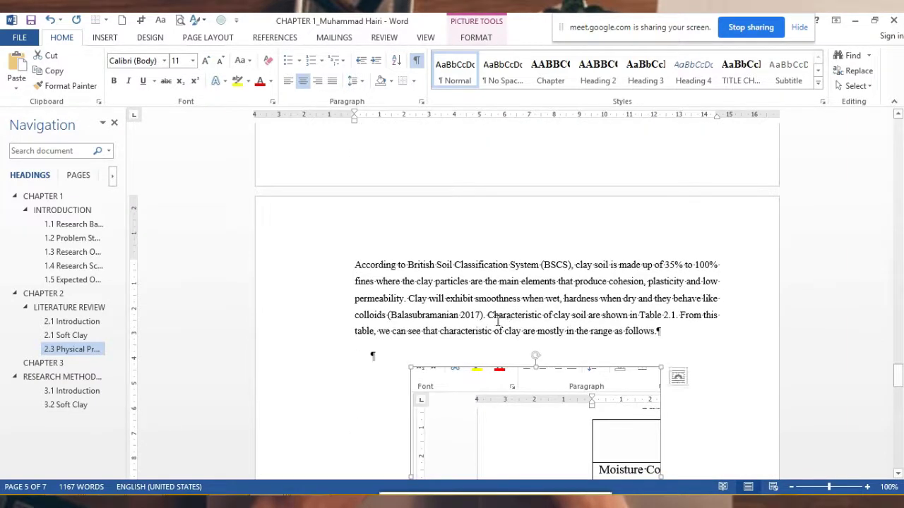
pyautogui.scroll(-3, 498, 324)
pyautogui.scroll(-1, 496, 323)
pyautogui.scroll(-2, 490, 328)
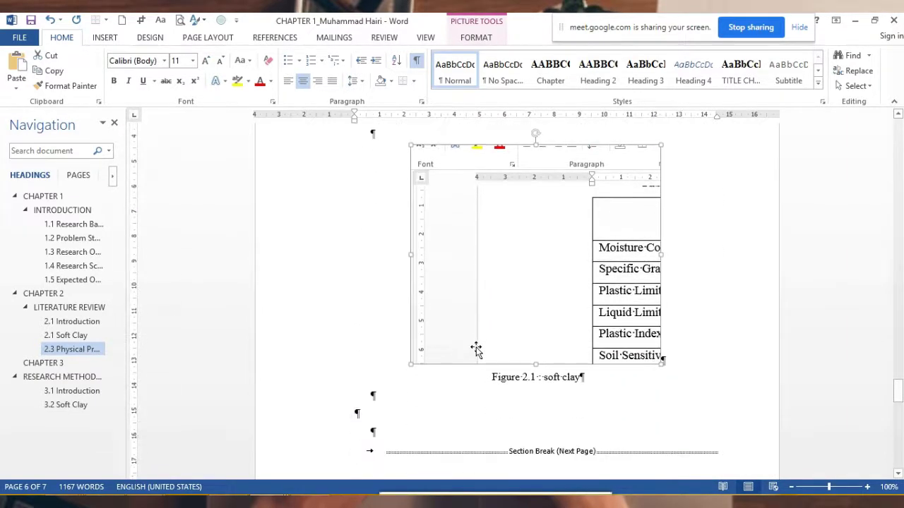
pyautogui.scroll(5, 417, 332)
pyautogui.scroll(5, 424, 331)
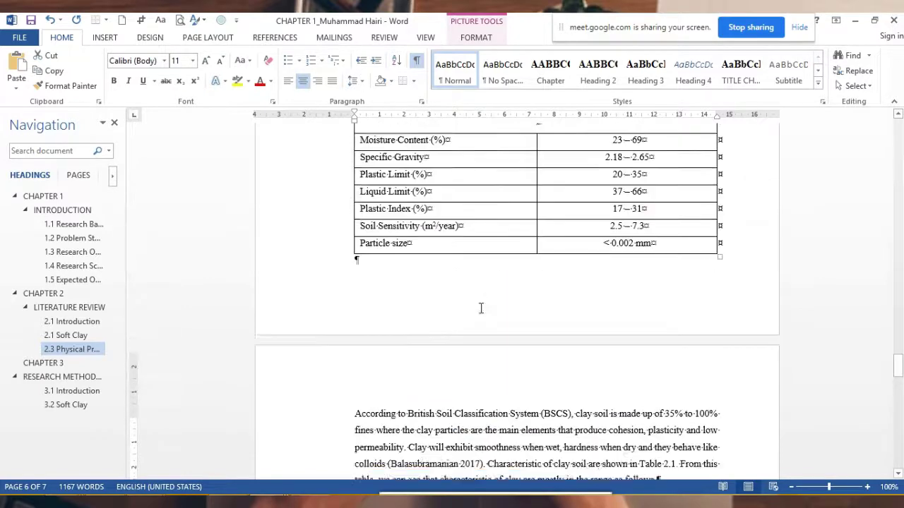
pyautogui.scroll(3, 473, 296)
pyautogui.scroll(5, 395, 226)
pyautogui.scroll(-6, 382, 198)
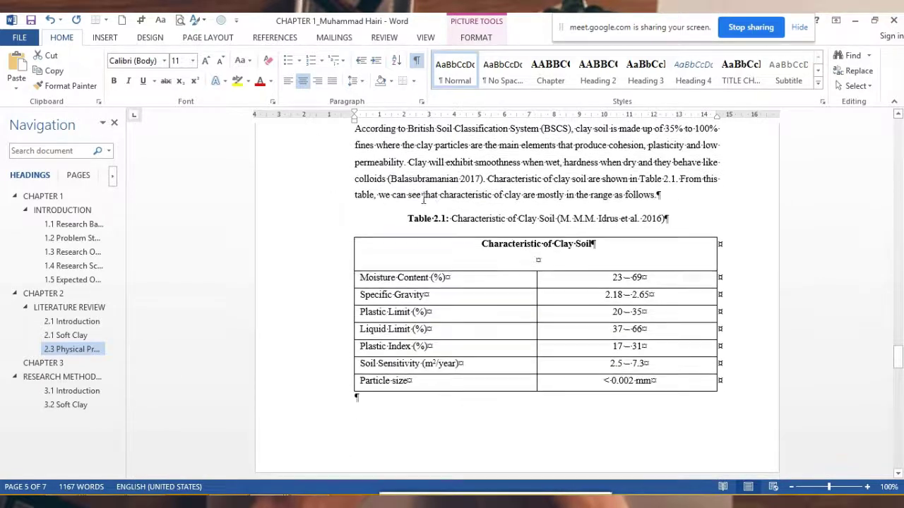
pyautogui.scroll(1, 430, 217)
pyautogui.click(409, 217)
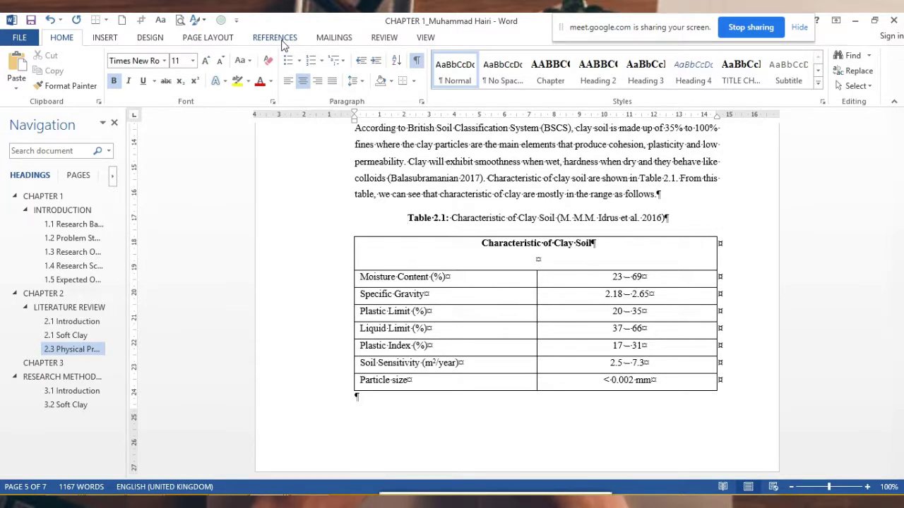
# Open Insert Caption from the References tab and set the label to Table
pyautogui.click(274, 38)
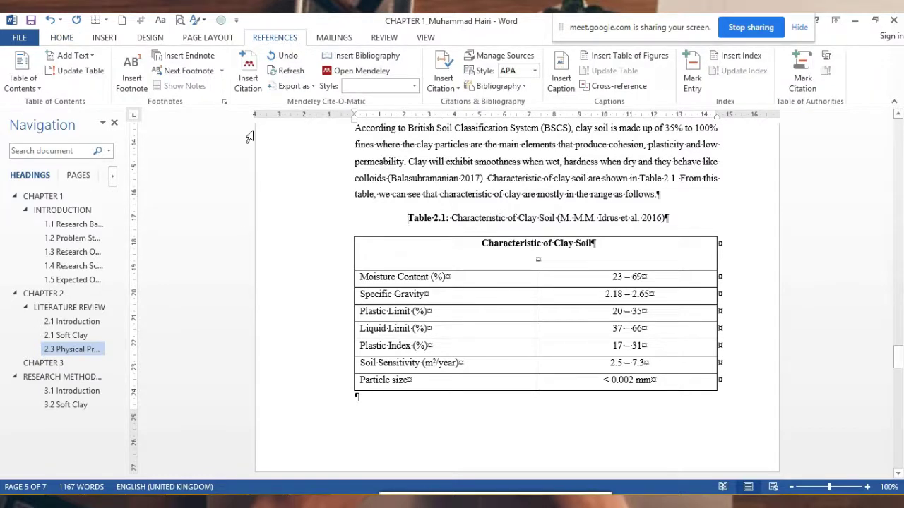
pyautogui.click(560, 80)
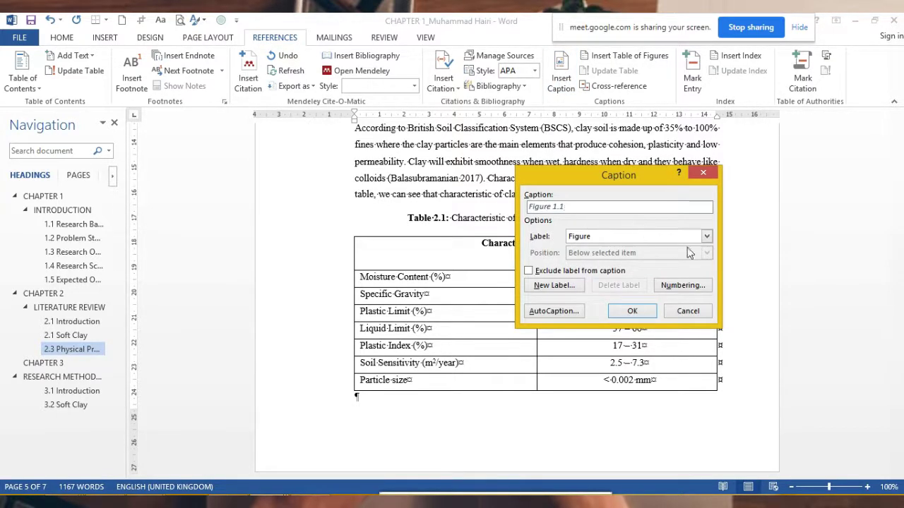
pyautogui.click(706, 236)
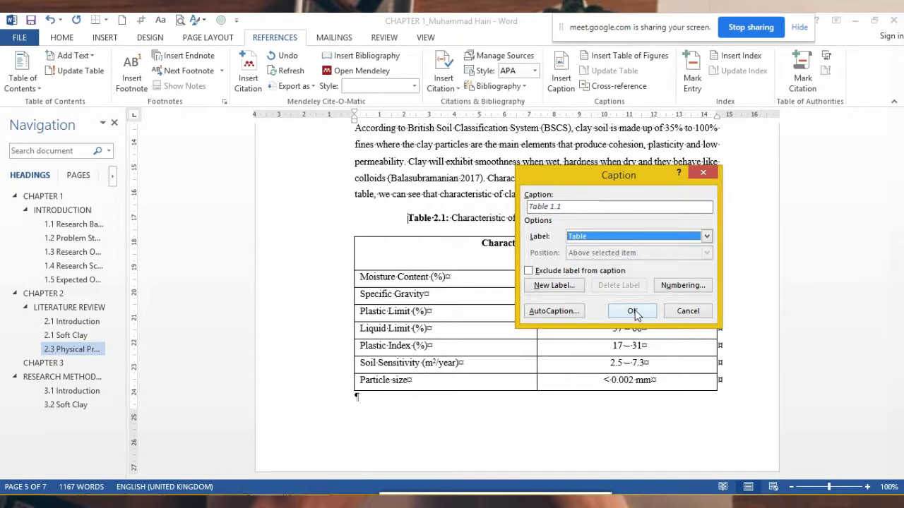
pyautogui.click(567, 207)
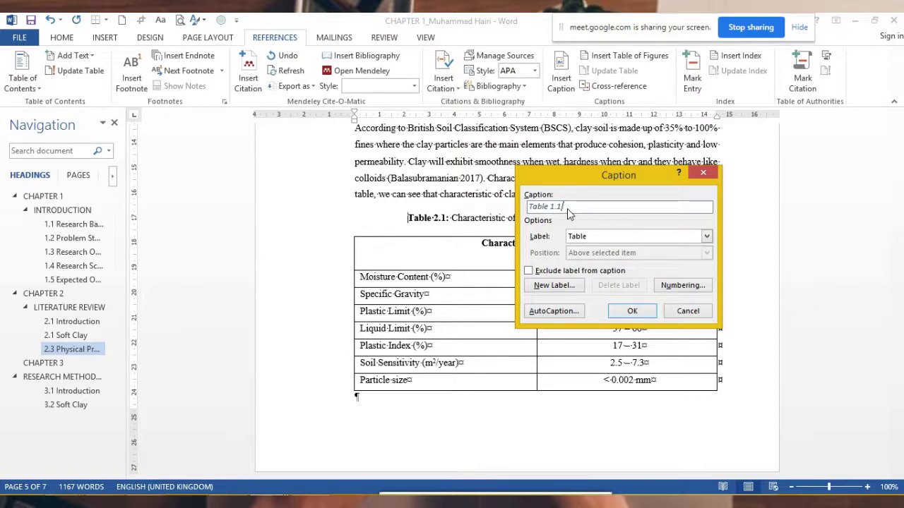
# Enable chapter numbers in caption numbering, dismiss the missing-number warning, and close without inserting
pyautogui.click(680, 285)
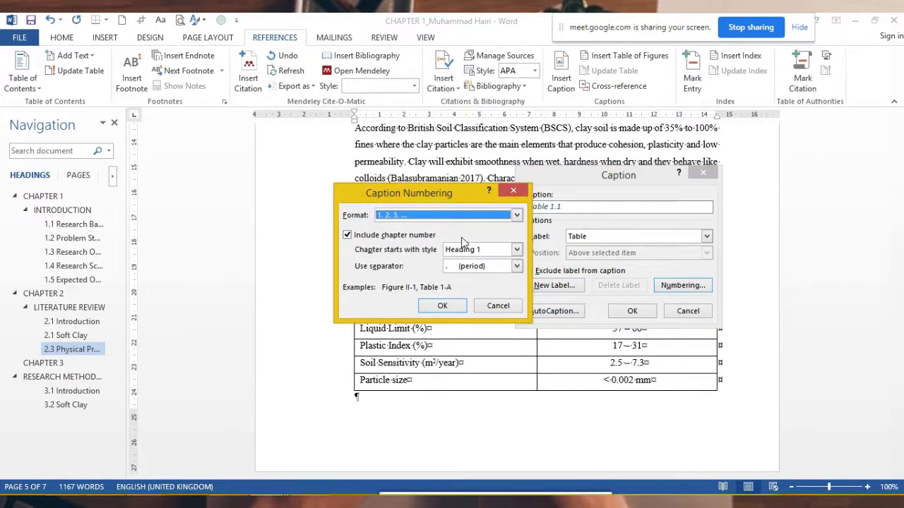
pyautogui.click(517, 251)
pyautogui.click(517, 251)
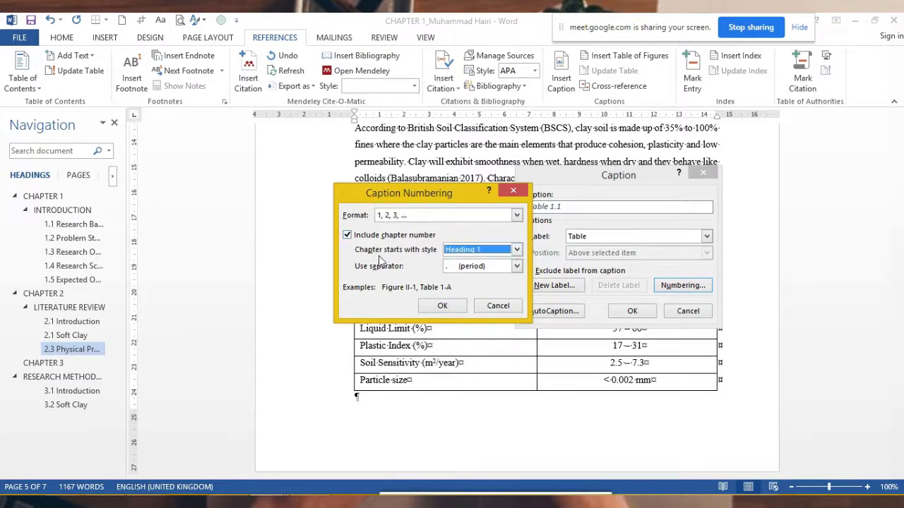
pyautogui.click(347, 235)
pyautogui.click(346, 236)
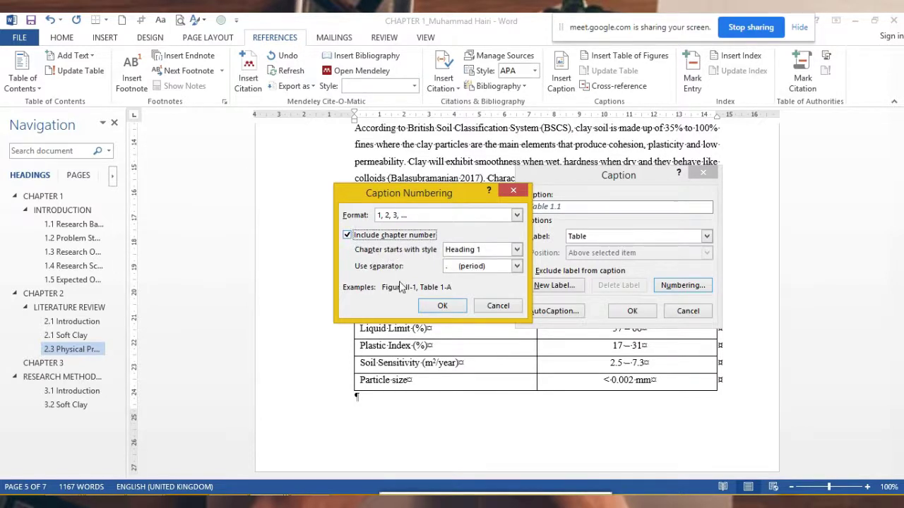
pyautogui.click(516, 215)
pyautogui.click(517, 215)
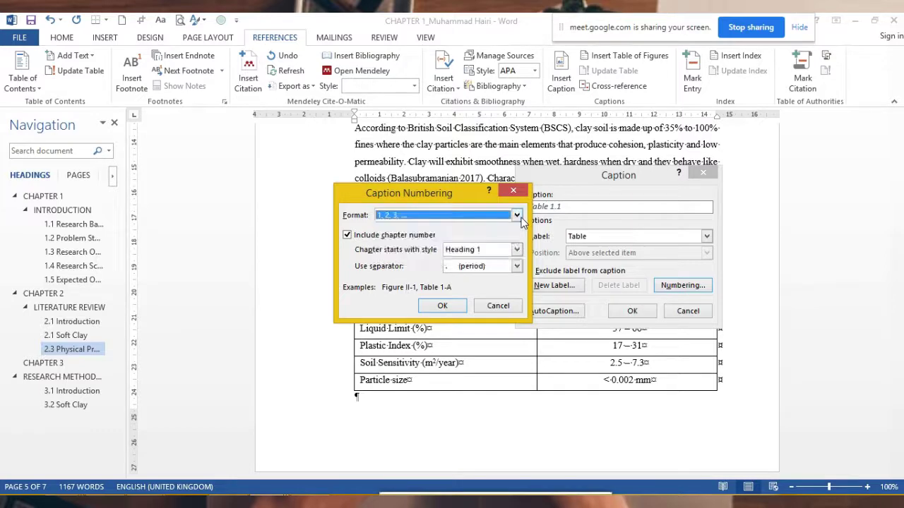
pyautogui.click(459, 304)
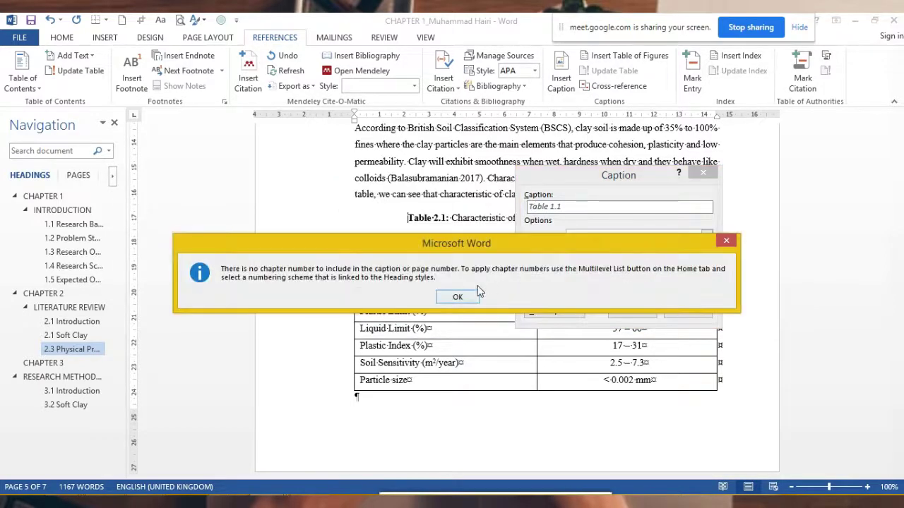
pyautogui.click(462, 297)
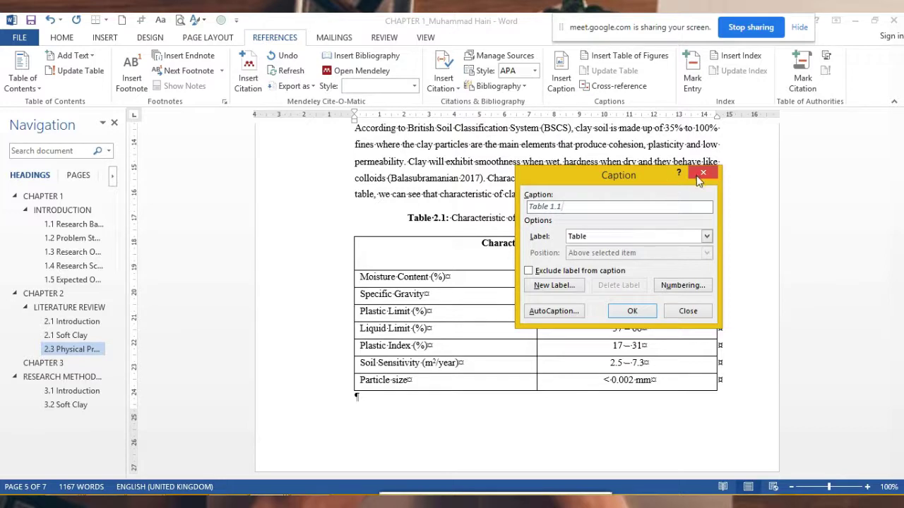
pyautogui.click(687, 312)
pyautogui.scroll(5, 318, 229)
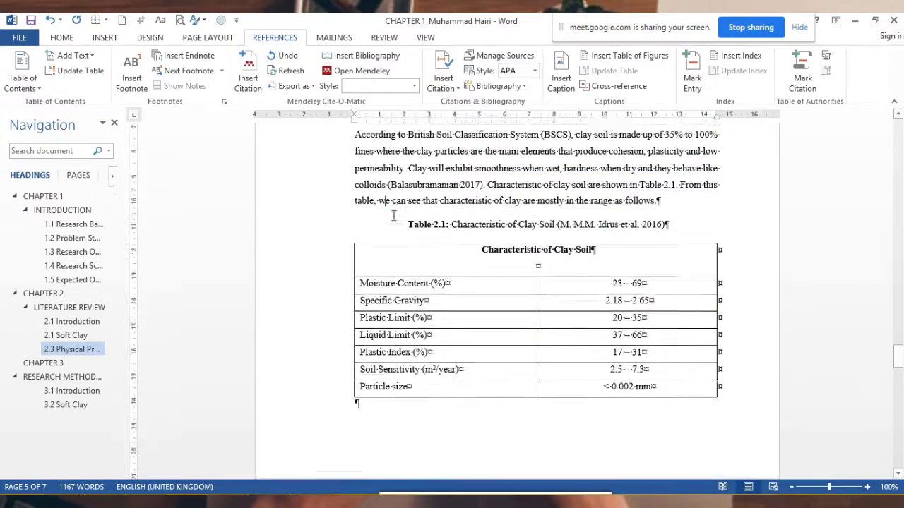
pyautogui.scroll(5, 318, 230)
# Jump to 1.3 Research Objective, then scroll back to page 1 and click in the CHAPTER 1 heading
pyautogui.scroll(3, 177, 234)
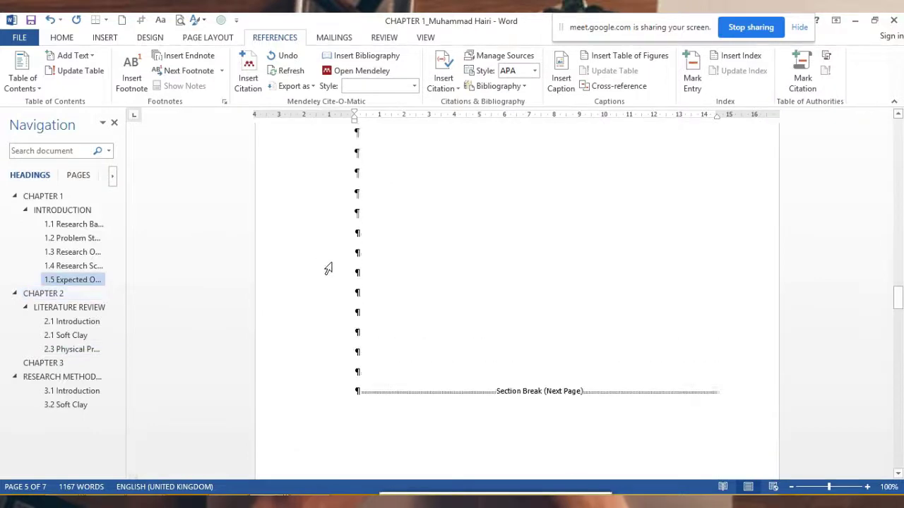
pyautogui.scroll(5, 268, 249)
pyautogui.scroll(3, 417, 283)
pyautogui.scroll(4, 418, 282)
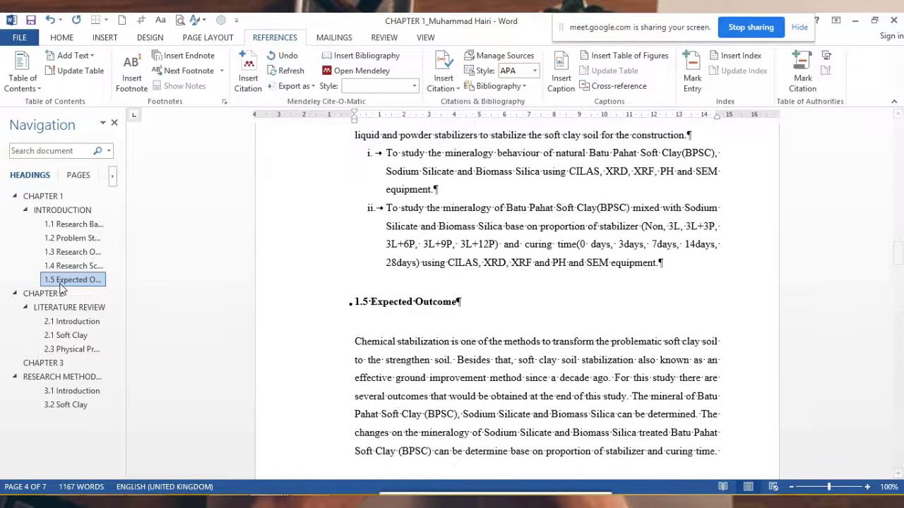
pyautogui.click(45, 252)
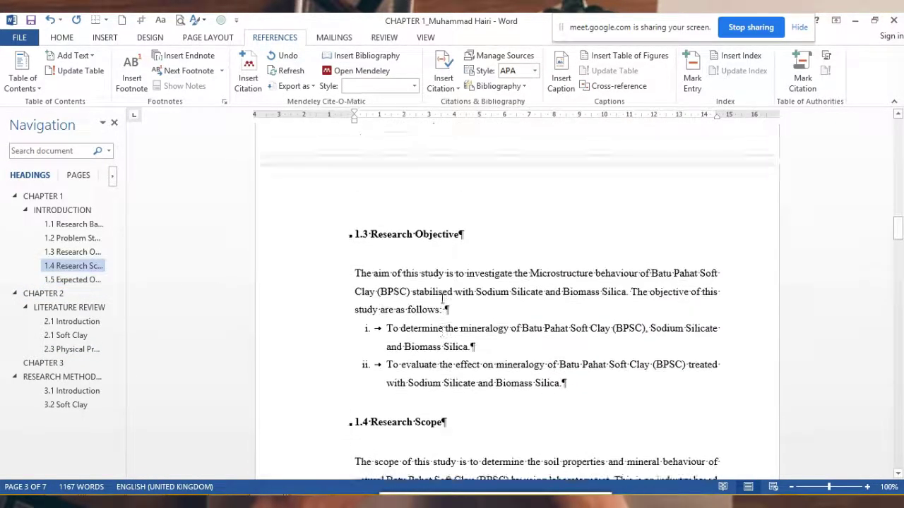
pyautogui.scroll(5, 129, 276)
pyautogui.scroll(5, 549, 306)
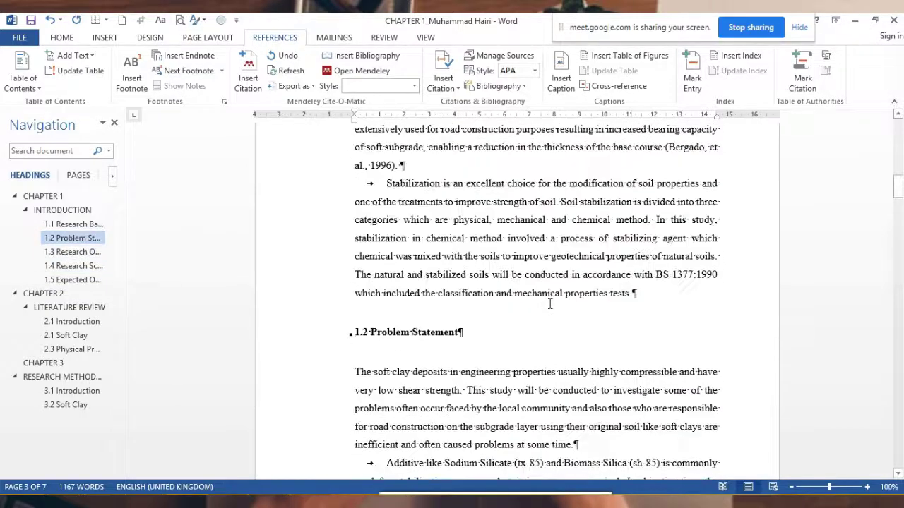
pyautogui.scroll(4, 549, 306)
pyautogui.scroll(4, 549, 306)
pyautogui.scroll(5, 548, 305)
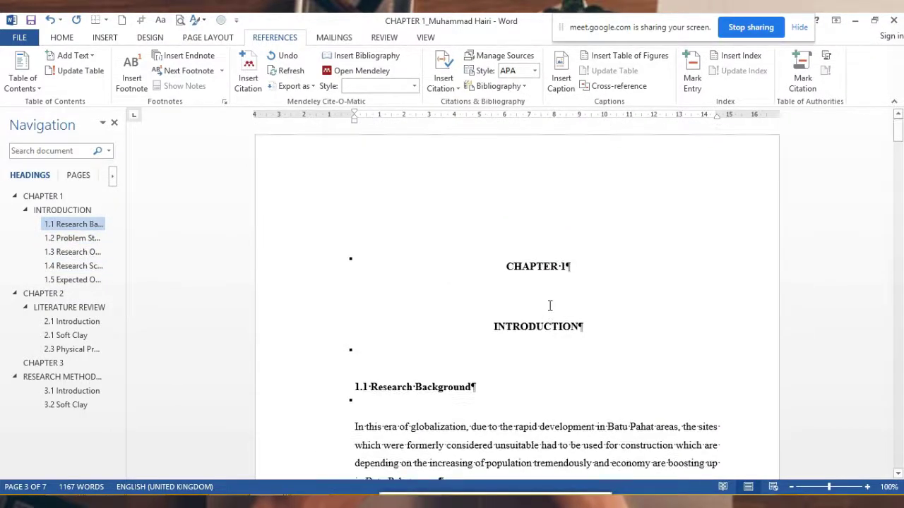
pyautogui.click(535, 265)
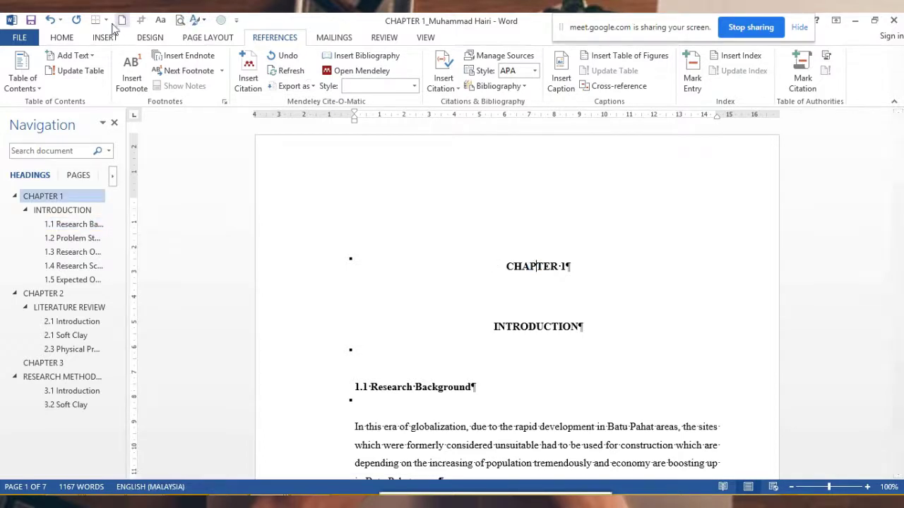
# Give the Chapter heading style the 'CHAPTER 1, 2, 3' numbering scheme
pyautogui.click(68, 40)
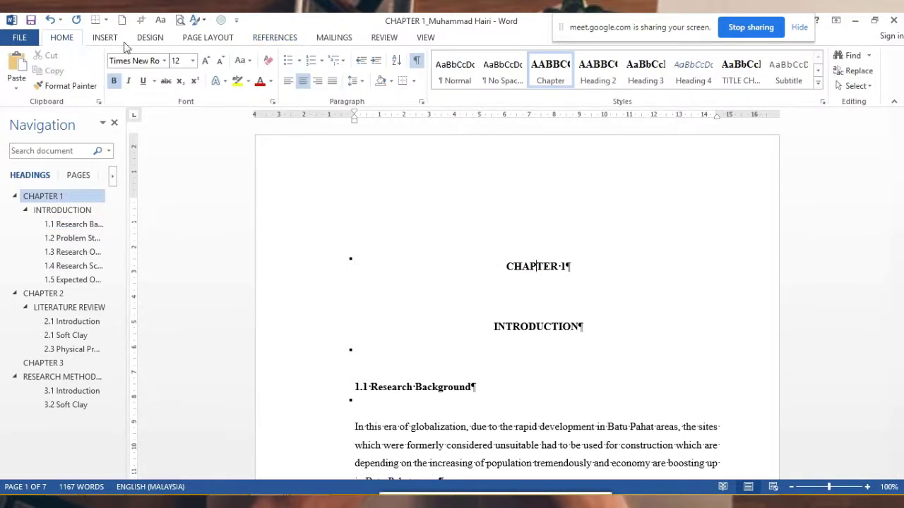
pyautogui.rightClick(548, 82)
pyautogui.click(578, 102)
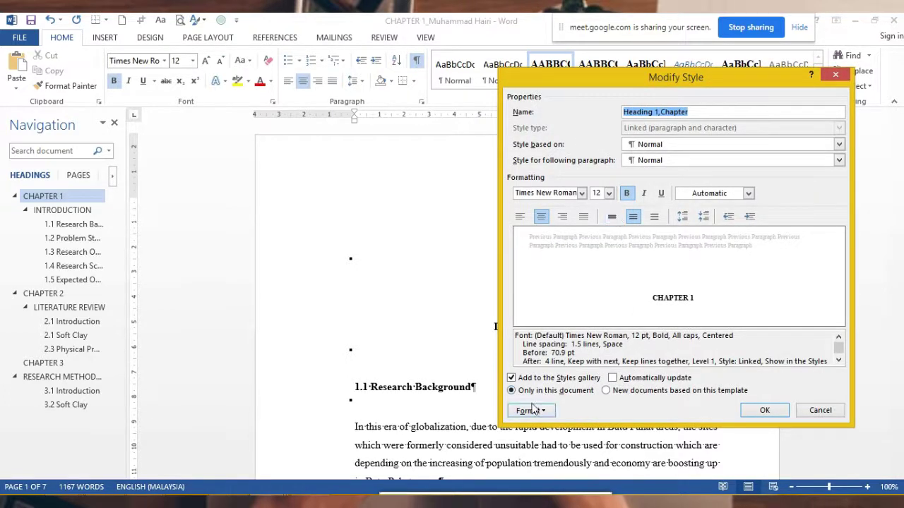
pyautogui.click(530, 411)
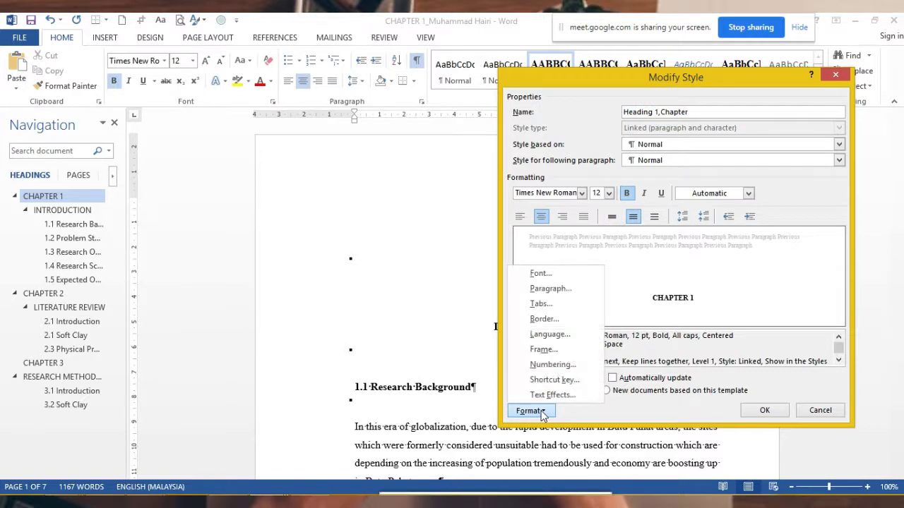
pyautogui.click(543, 365)
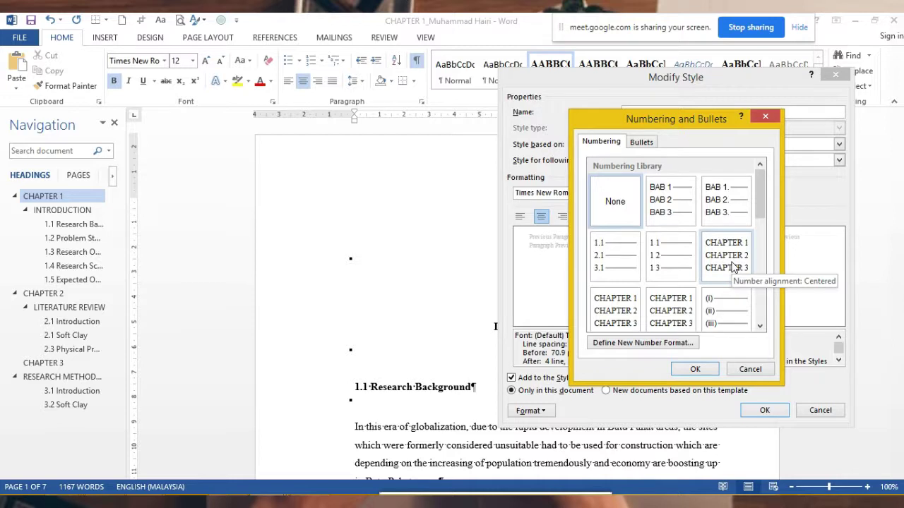
pyautogui.click(727, 255)
pyautogui.click(695, 368)
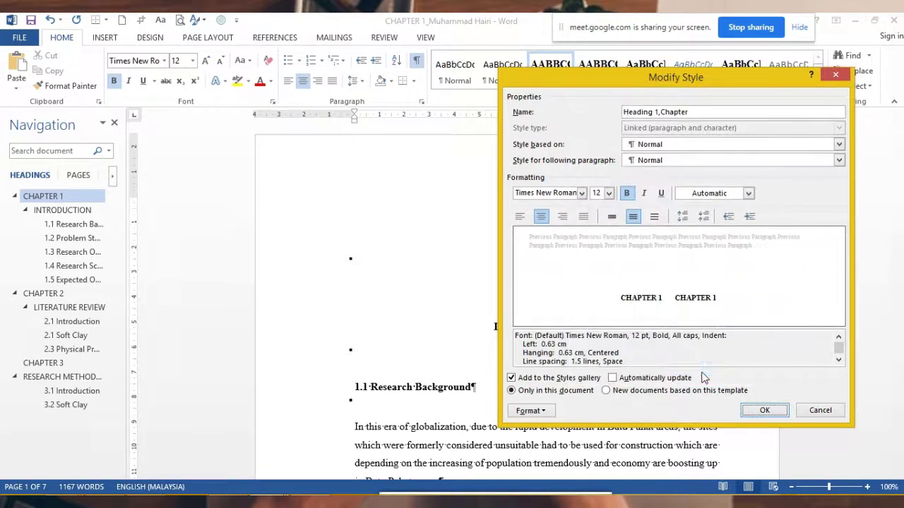
pyautogui.click(762, 409)
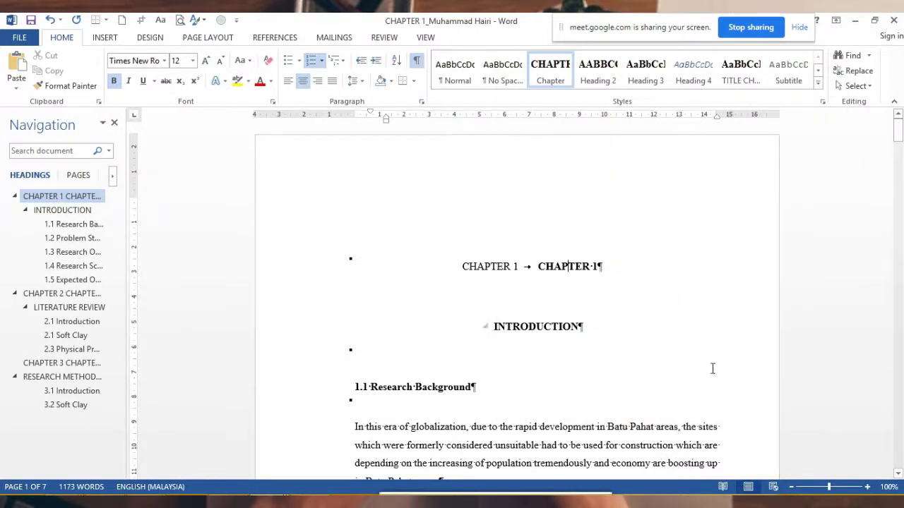
# Set the Chapter style's paragraph settings (centred, 1.5 line spacing) and save the style
pyautogui.rightClick(556, 81)
pyautogui.click(582, 96)
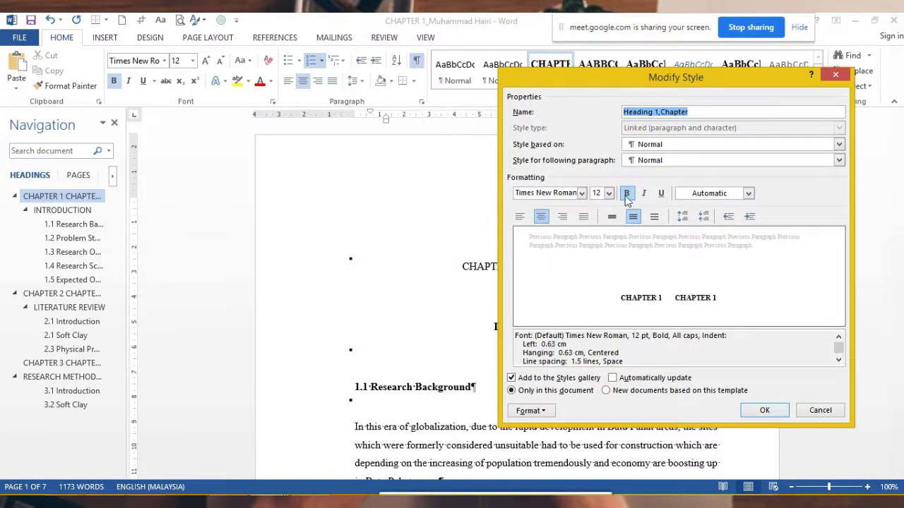
pyautogui.click(530, 410)
pyautogui.click(535, 289)
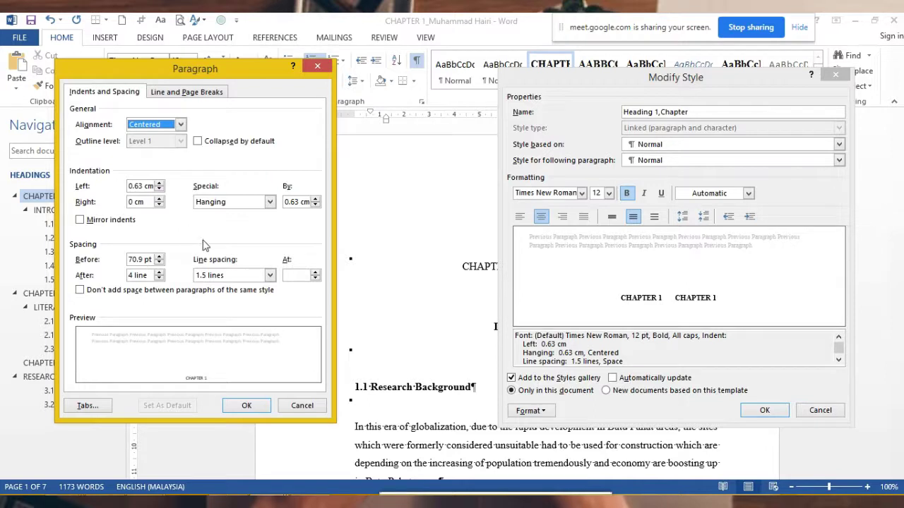
pyautogui.click(246, 405)
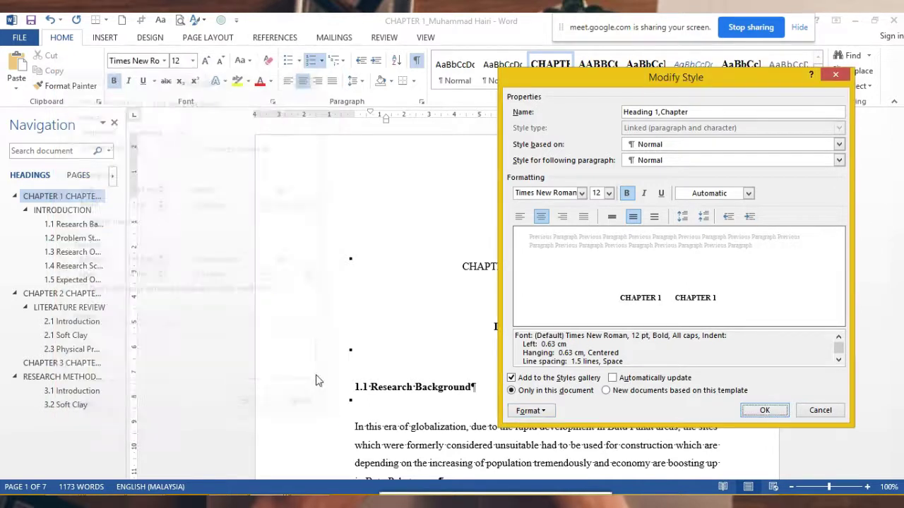
pyautogui.click(747, 408)
# Delete the duplicate typed CHAPTER 1 text from the first heading and reapply the Chapter style
pyautogui.click(537, 266)
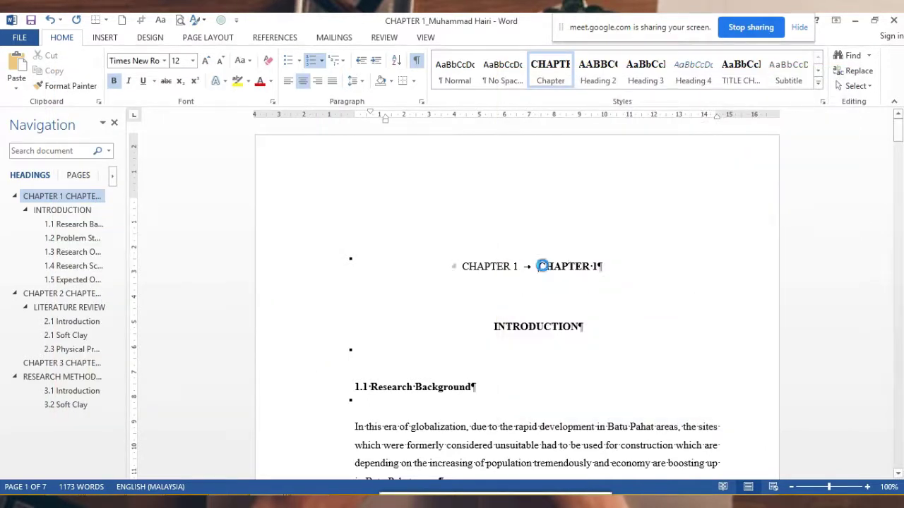
pyautogui.press('BackSpace')
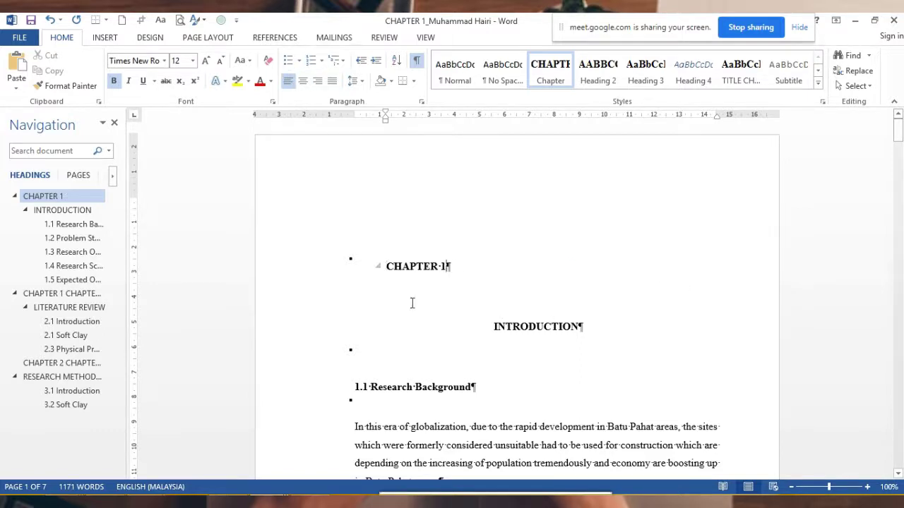
pyautogui.click(379, 266)
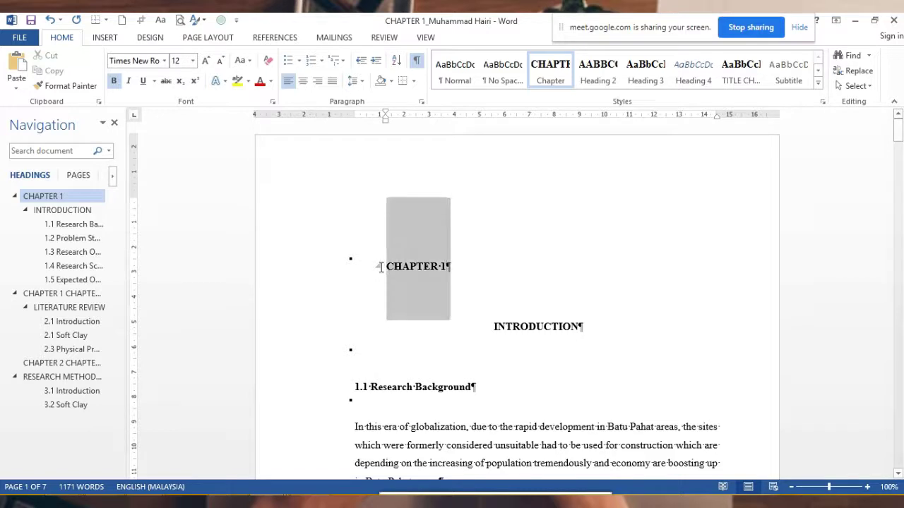
pyautogui.click(555, 70)
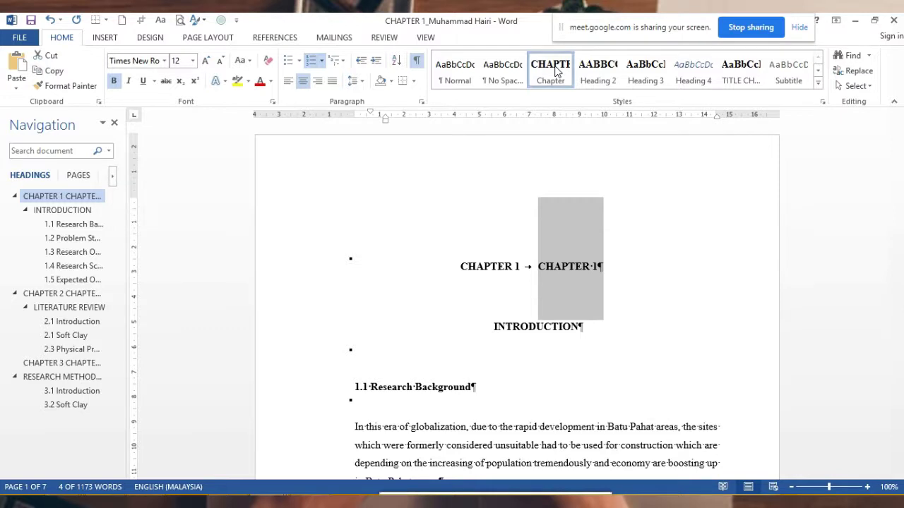
pyautogui.click(605, 281)
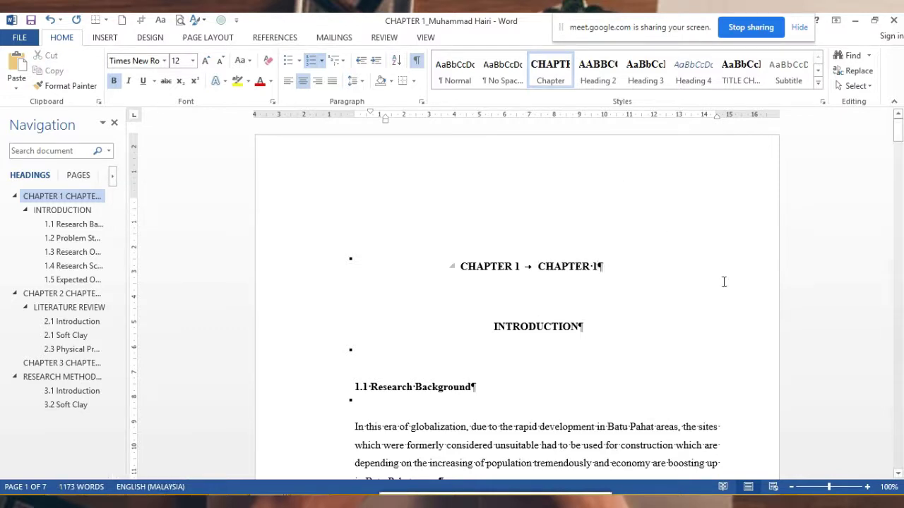
pyautogui.press('BackSpace')
pyautogui.press('BackSpace')
pyautogui.press('BackSpace')
pyautogui.press('BackSpace')
pyautogui.press('BackSpace')
pyautogui.press('BackSpace')
pyautogui.press('BackSpace')
pyautogui.press('BackSpace')
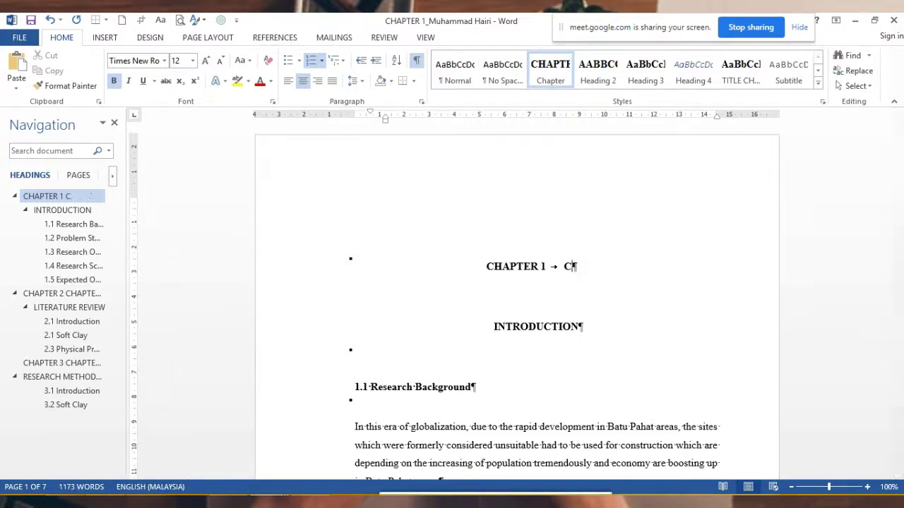
pyautogui.press('BackSpace')
pyautogui.press('BackSpace')
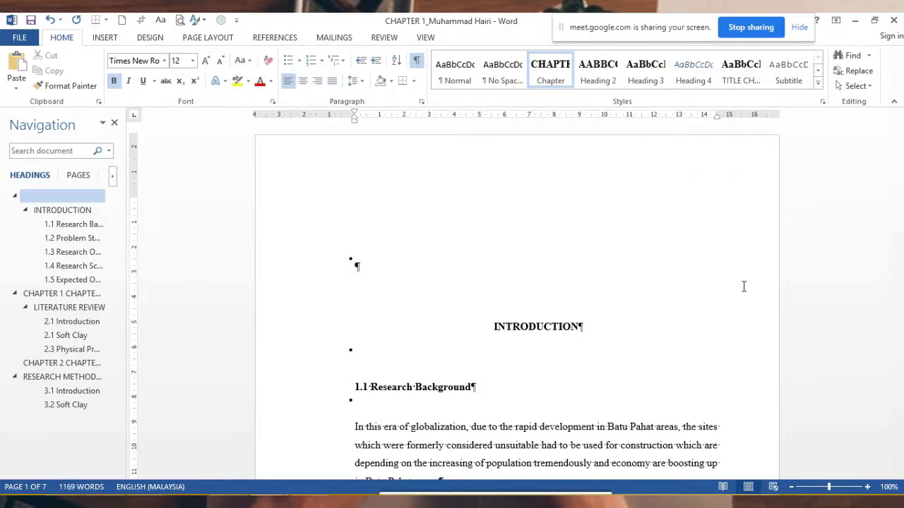
pyautogui.click(551, 71)
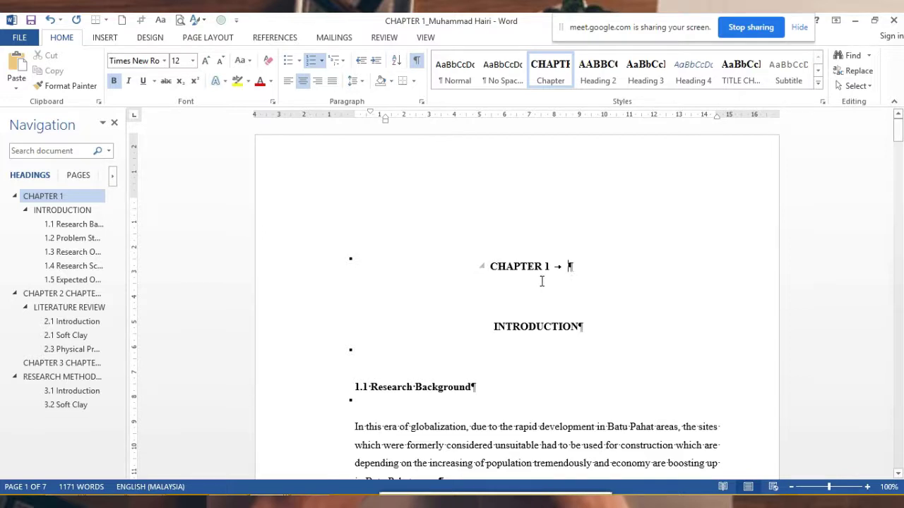
# Realign the heading's indent markers on the ruler, remove leftover text, and reapply Chapter
pyautogui.click(499, 268)
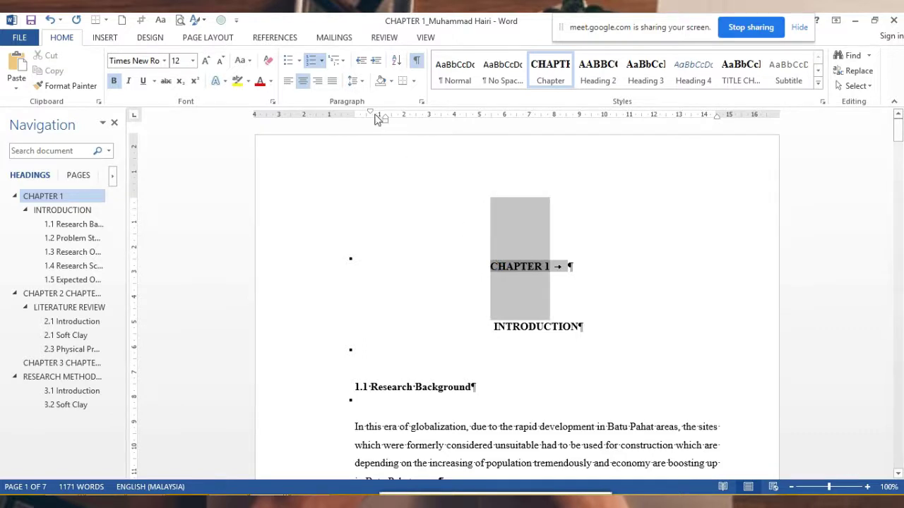
pyautogui.moveTo(372, 116); pyautogui.dragTo(354, 116)
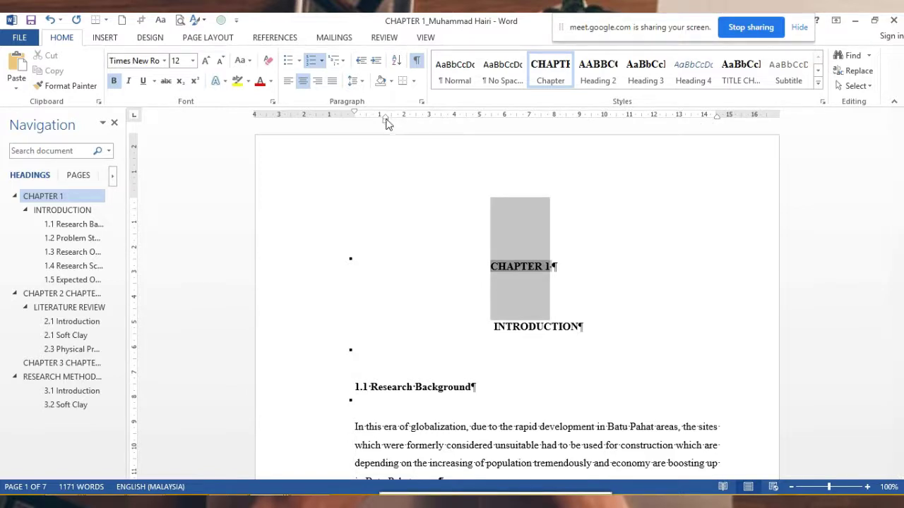
pyautogui.moveTo(387, 117); pyautogui.dragTo(355, 120)
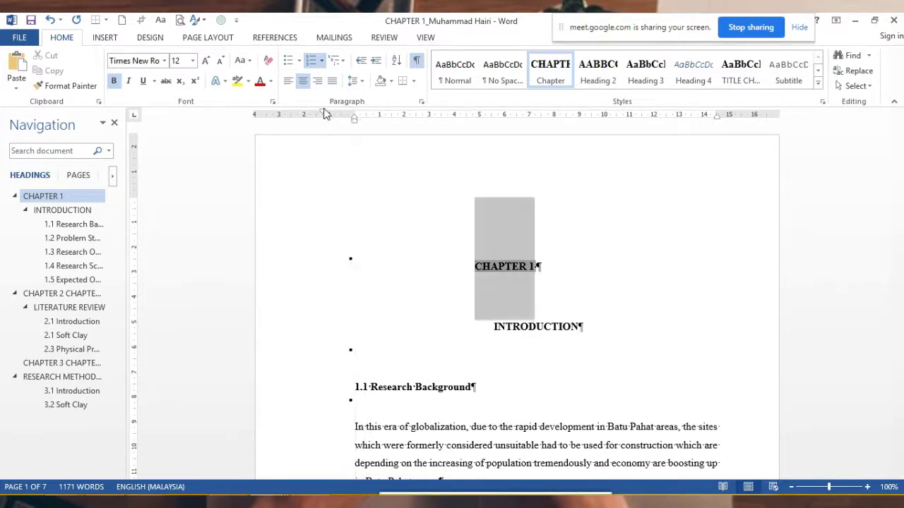
pyautogui.moveTo(325, 117); pyautogui.dragTo(355, 117)
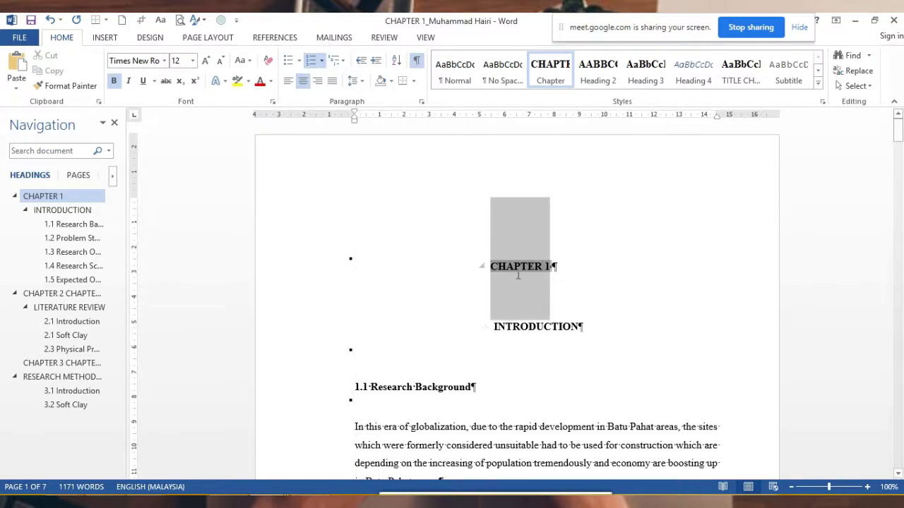
pyautogui.click(572, 268)
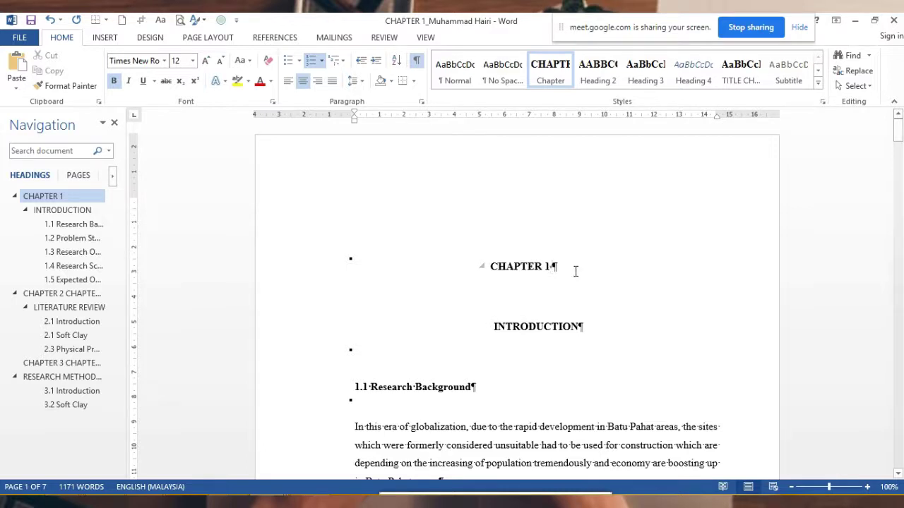
pyautogui.press('BackSpace')
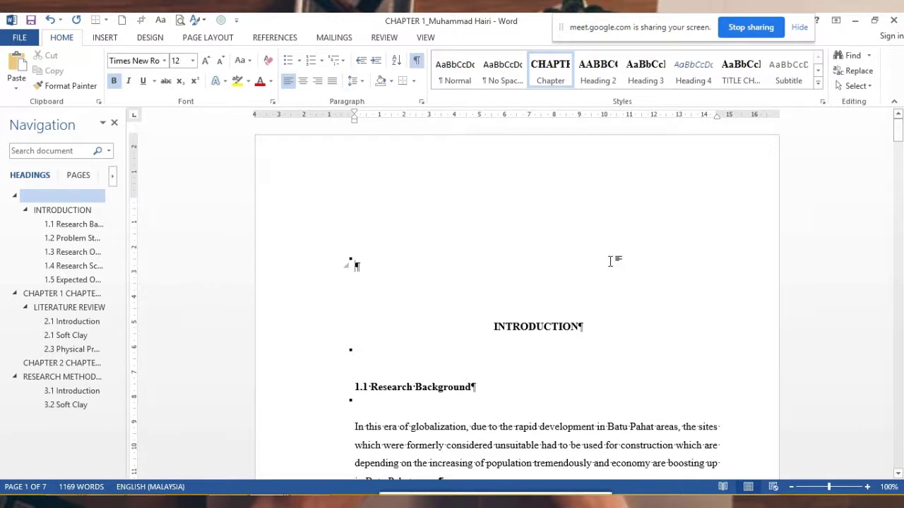
pyautogui.click(550, 74)
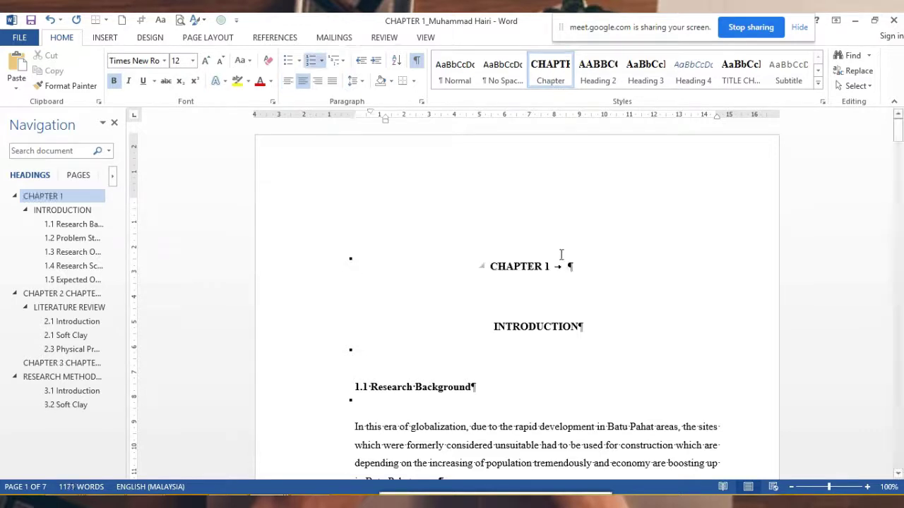
# Set the Chapter style's left indentation to 0 cm with Centered alignment and save the style
pyautogui.rightClick(548, 79)
pyautogui.click(583, 105)
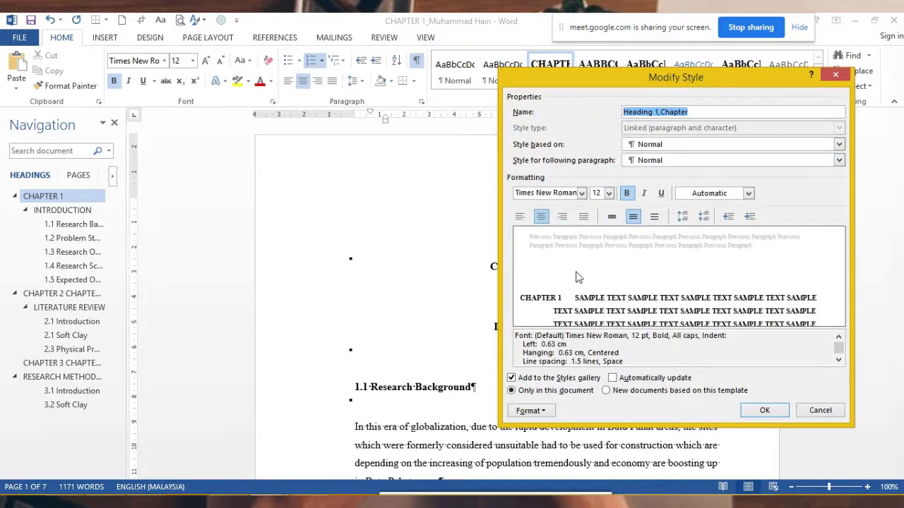
pyautogui.click(550, 412)
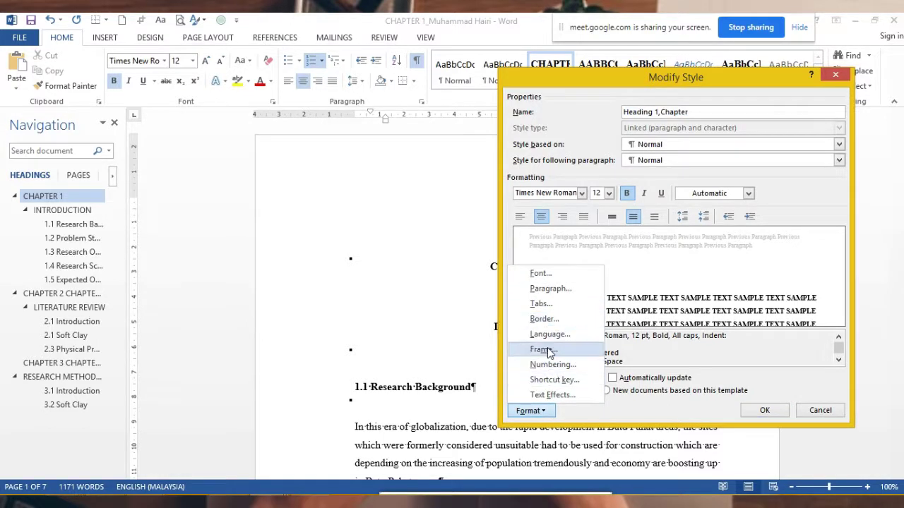
pyautogui.click(550, 289)
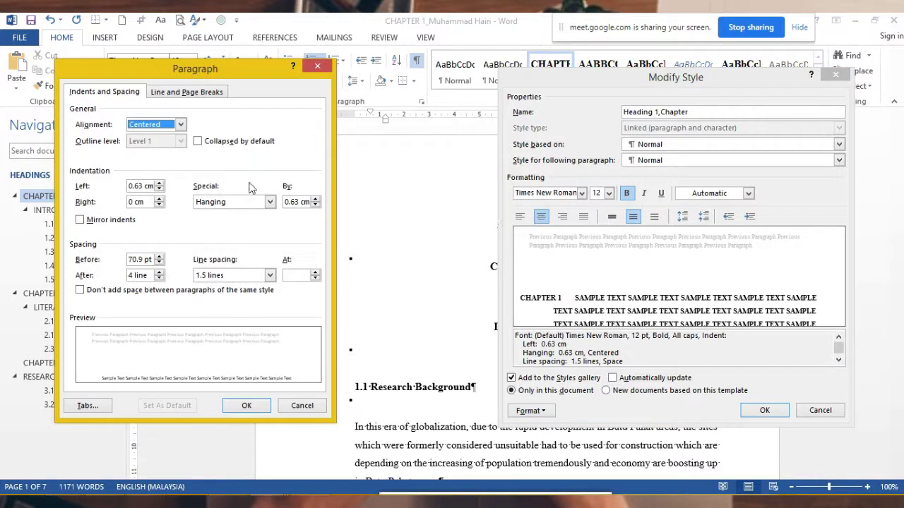
pyautogui.click(159, 190)
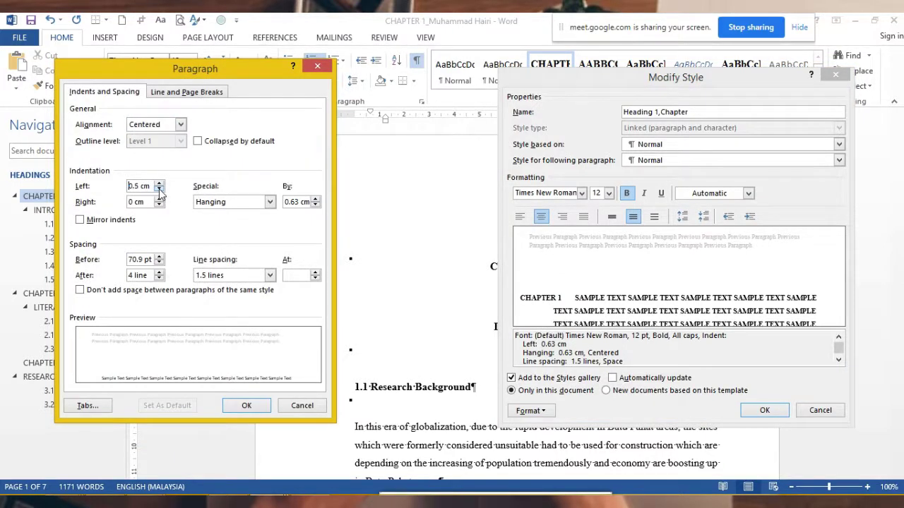
pyautogui.click(159, 189)
pyautogui.click(159, 190)
pyautogui.click(159, 189)
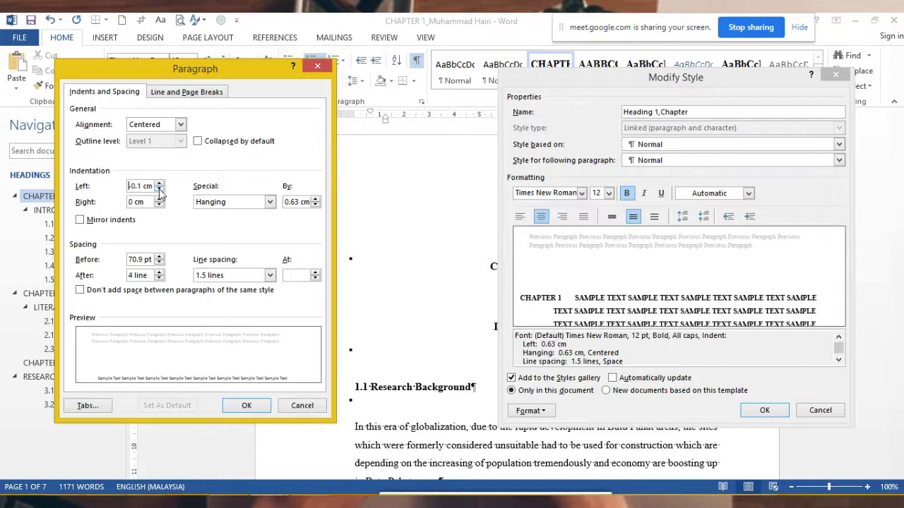
pyautogui.click(159, 182)
pyautogui.click(183, 125)
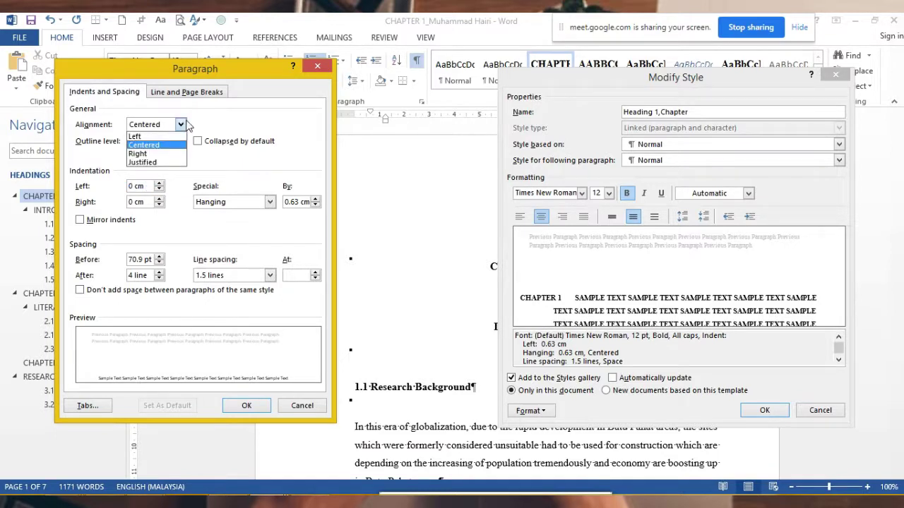
pyautogui.click(186, 123)
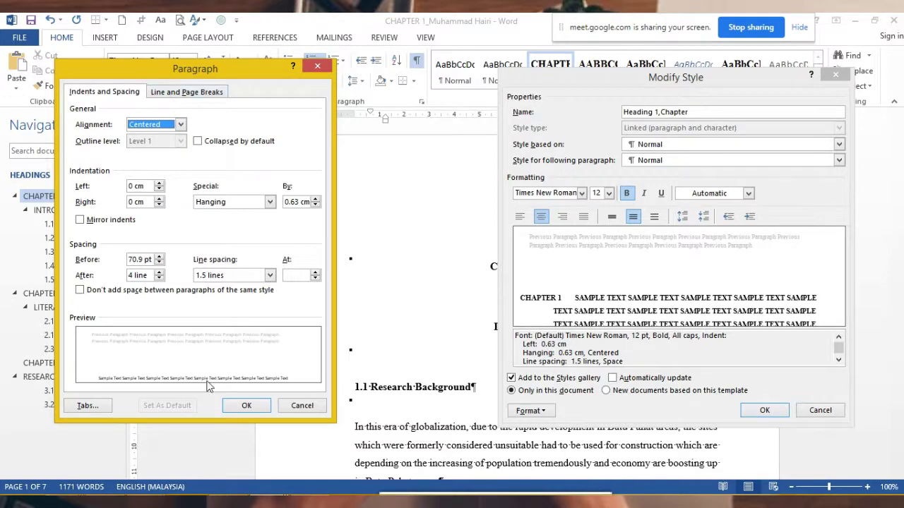
pyautogui.click(244, 405)
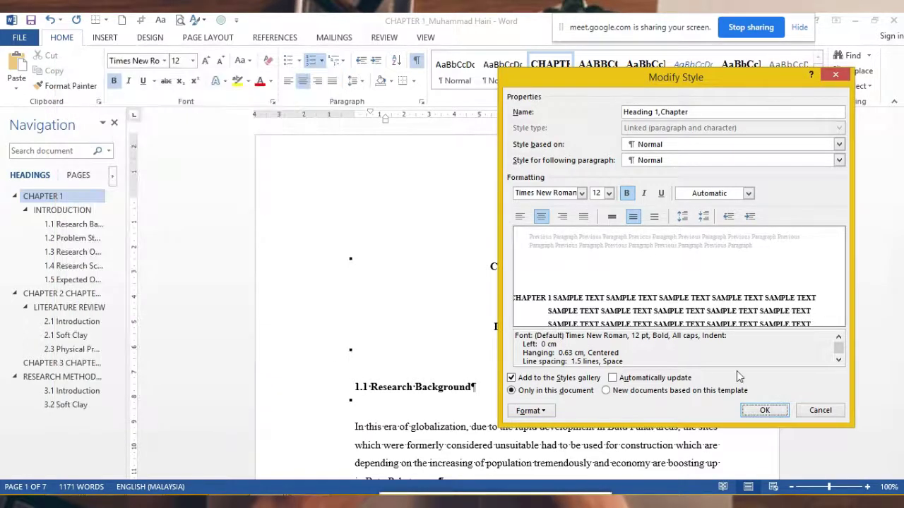
pyautogui.click(763, 410)
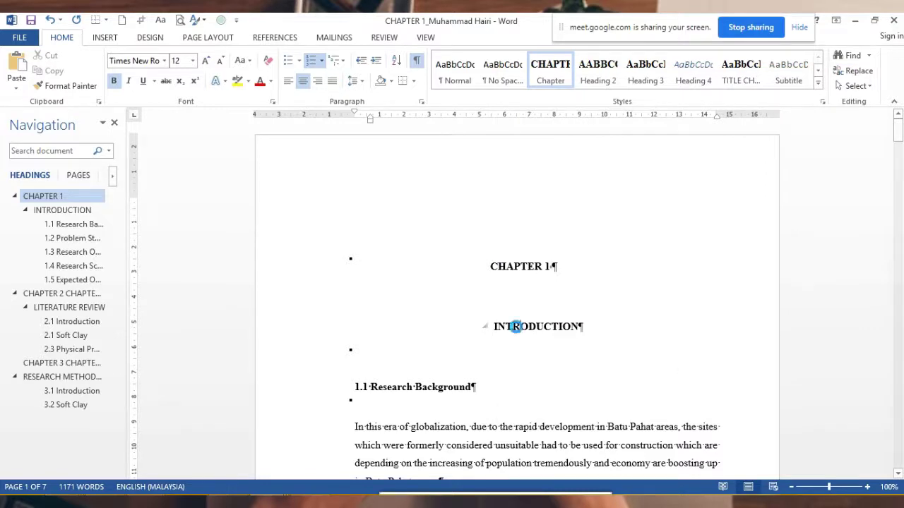
# Select the CHAPTER 1 heading text and look at its formatting options
pyautogui.click(519, 326)
pyautogui.moveTo(550, 267); pyautogui.dragTo(490, 266)
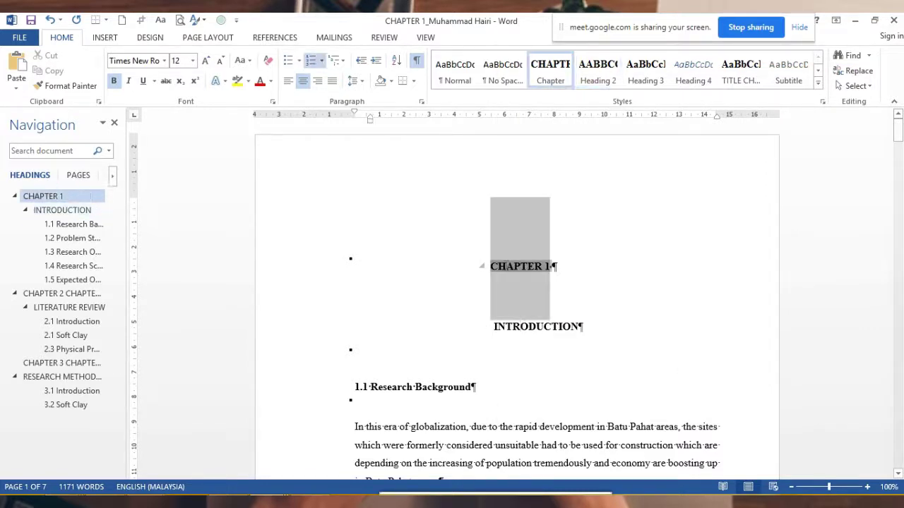
pyautogui.rightClick(505, 266)
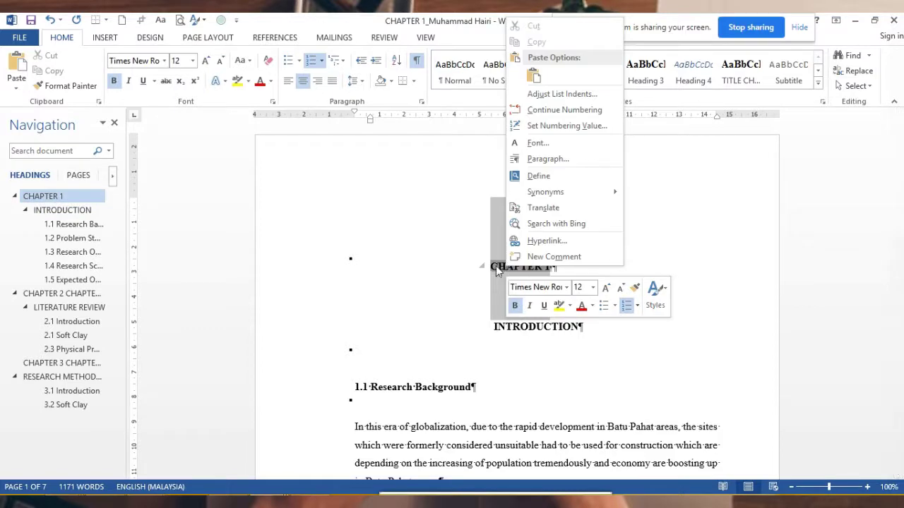
pyautogui.click(457, 193)
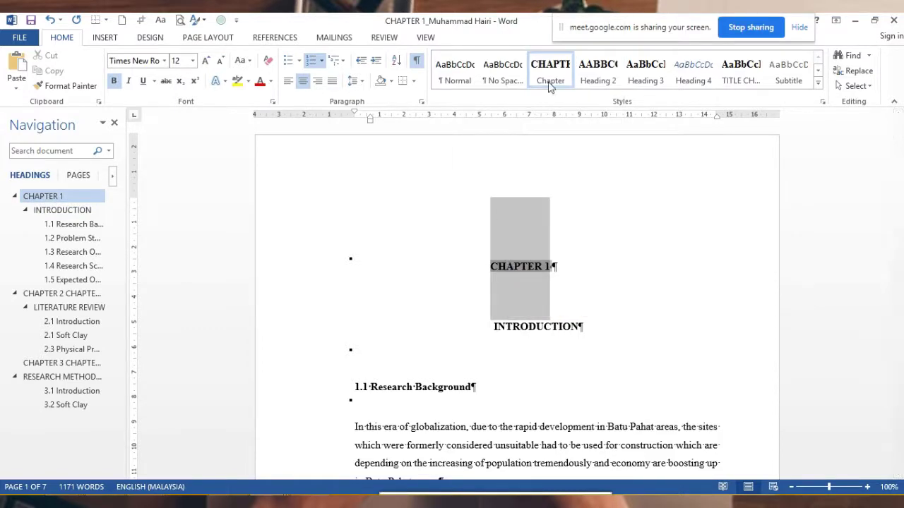
# Define a new centred number format for the Chapter style, giving BAB 1 numbering
pyautogui.rightClick(550, 79)
pyautogui.click(579, 103)
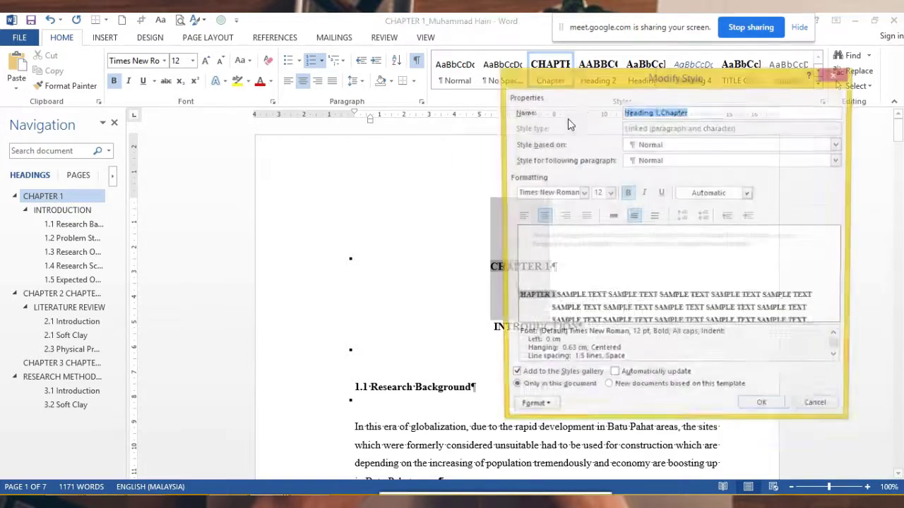
pyautogui.click(530, 411)
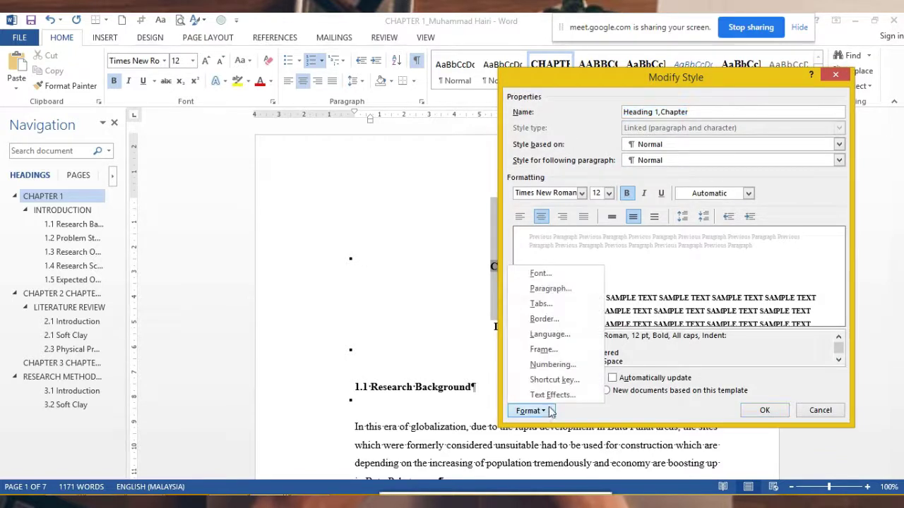
pyautogui.click(557, 366)
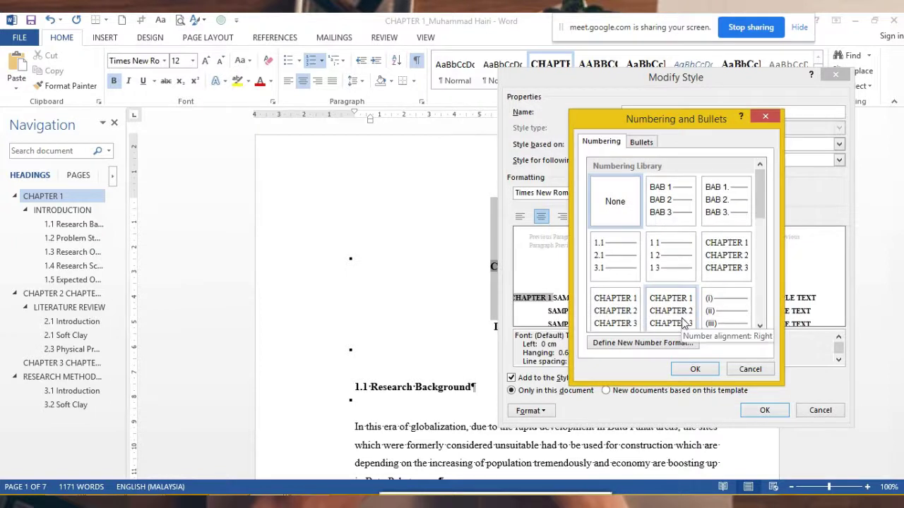
pyautogui.moveTo(759, 209)
pyautogui.mouseDown()
pyautogui.moveTo(772, 299)
pyautogui.moveTo(761, 221)
pyautogui.moveTo(771, 235)
pyautogui.mouseUp()
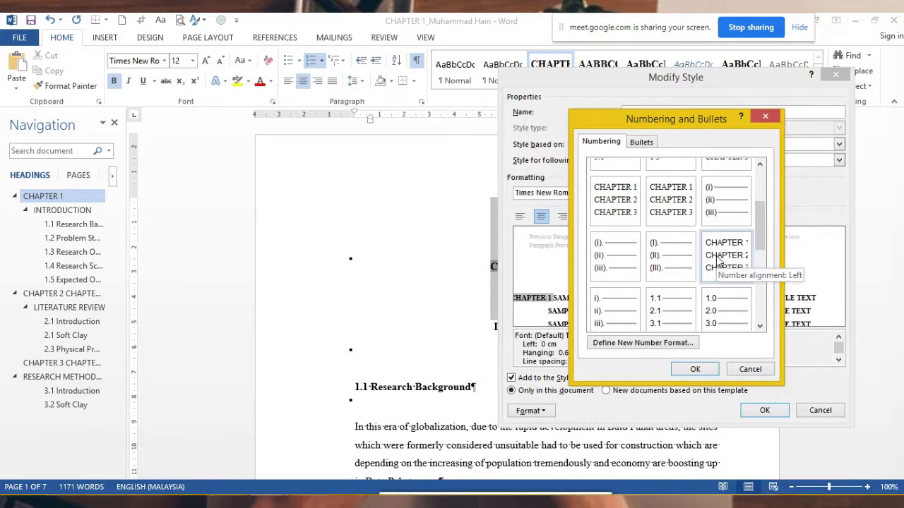
pyautogui.click(619, 344)
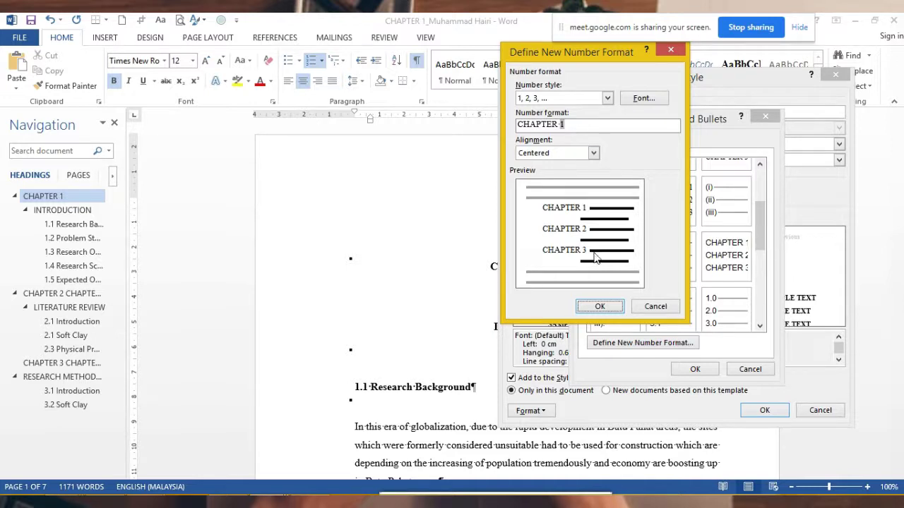
pyautogui.click(582, 154)
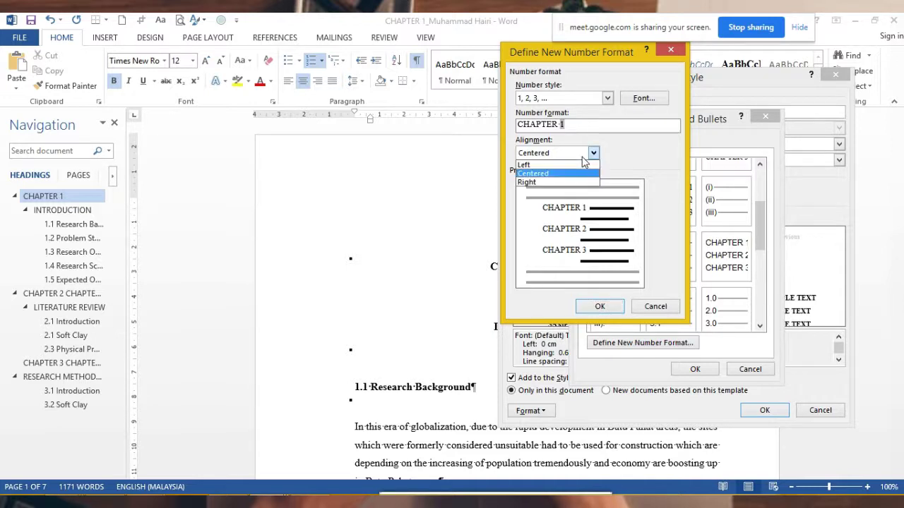
pyautogui.click(555, 173)
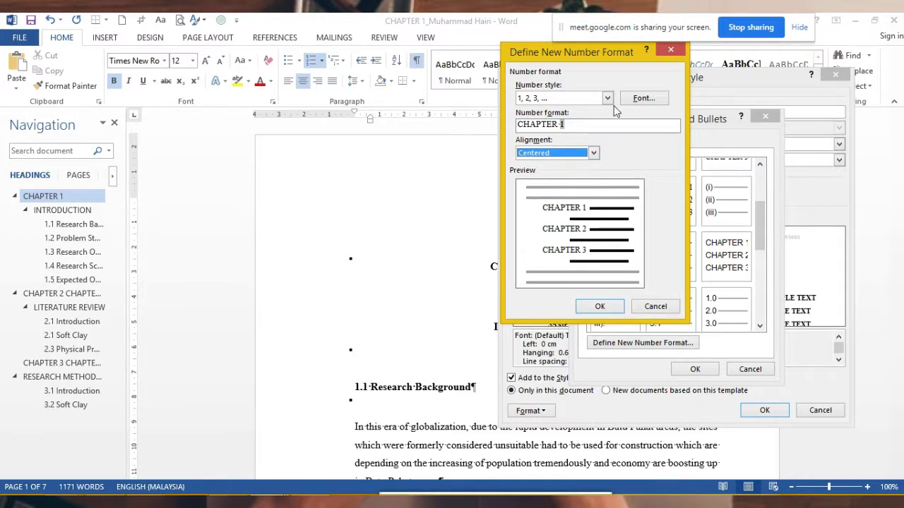
pyautogui.click(600, 306)
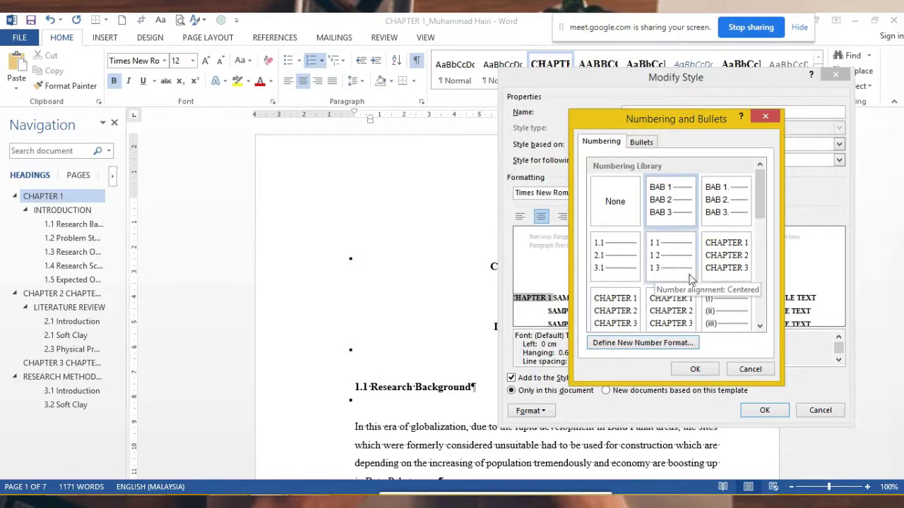
pyautogui.click(694, 368)
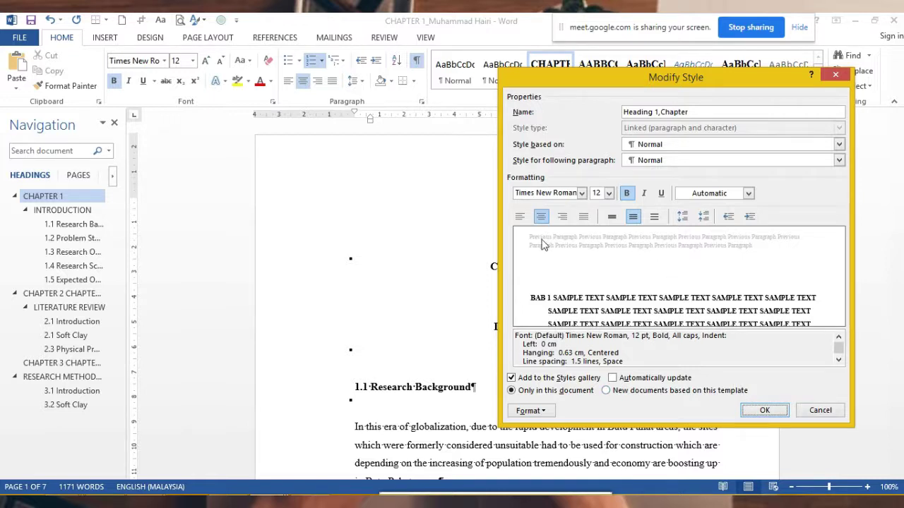
pyautogui.click(770, 417)
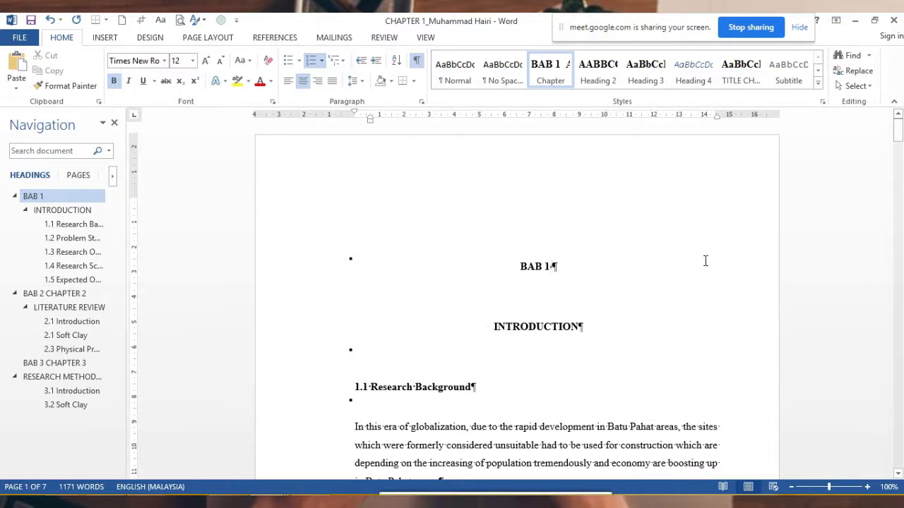
# Switch the Chapter style numbering back to the CHAPTER 1/2/3 format
pyautogui.rightClick(542, 80)
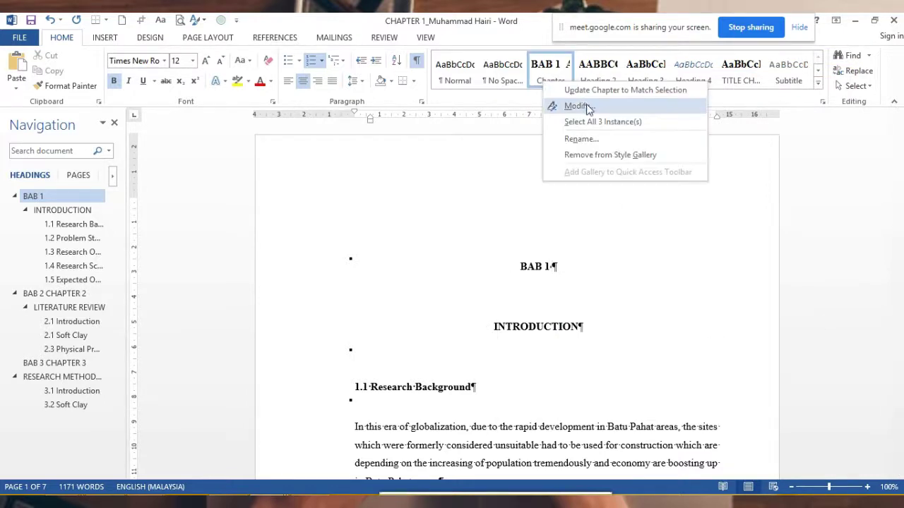
pyautogui.click(587, 106)
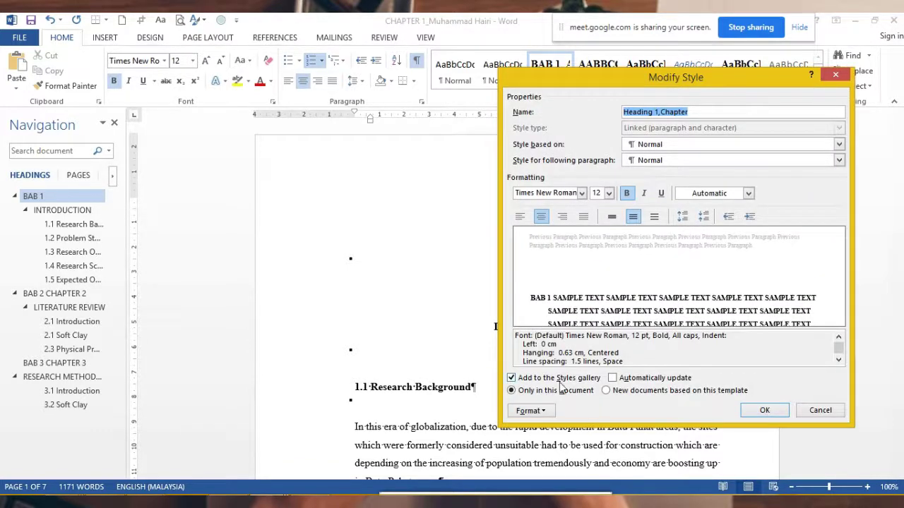
pyautogui.click(531, 410)
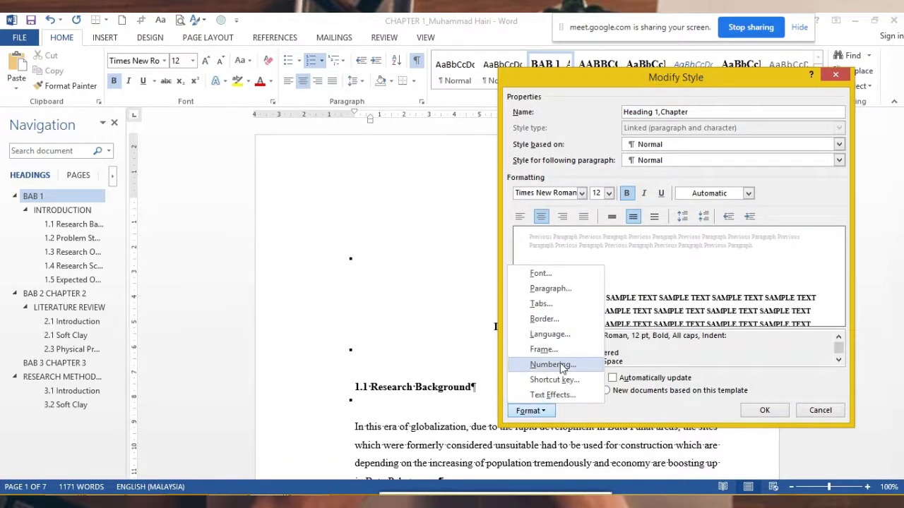
pyautogui.click(563, 365)
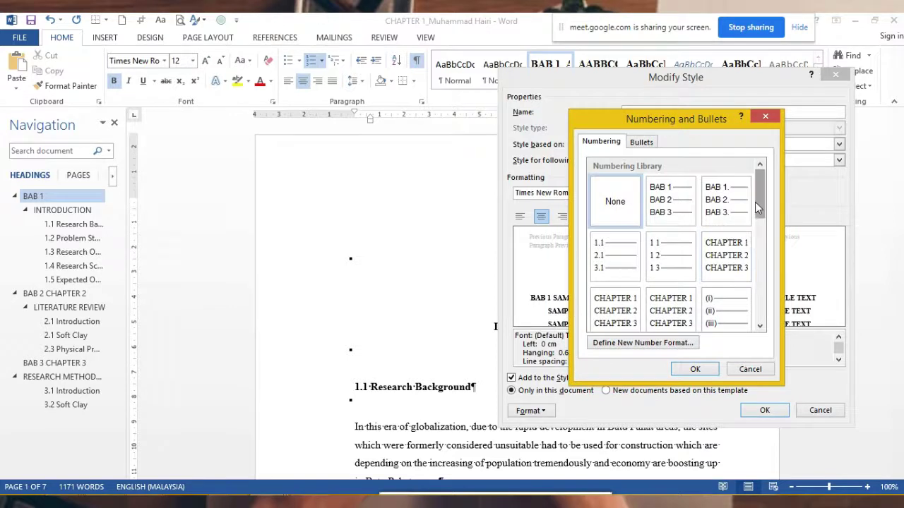
pyautogui.moveTo(757, 206)
pyautogui.mouseDown()
pyautogui.moveTo(772, 264)
pyautogui.moveTo(772, 247)
pyautogui.mouseUp()
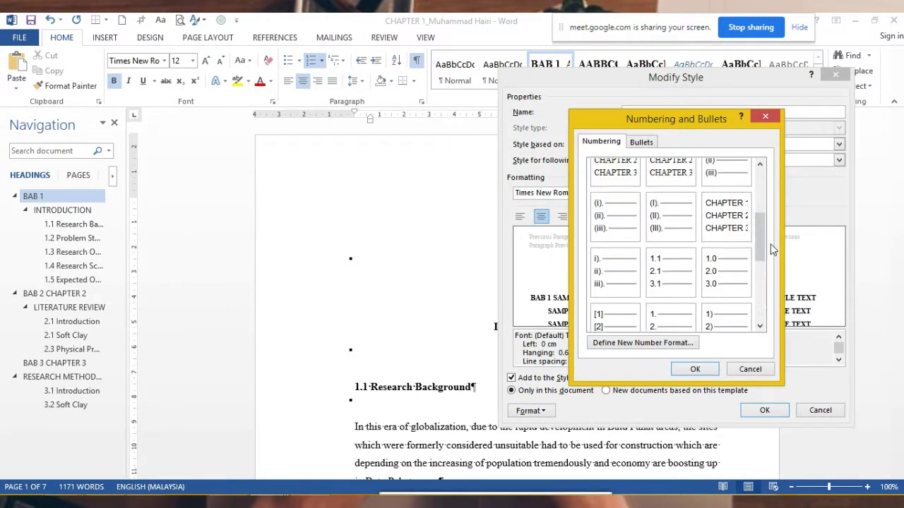
pyautogui.click(720, 214)
pyautogui.click(706, 373)
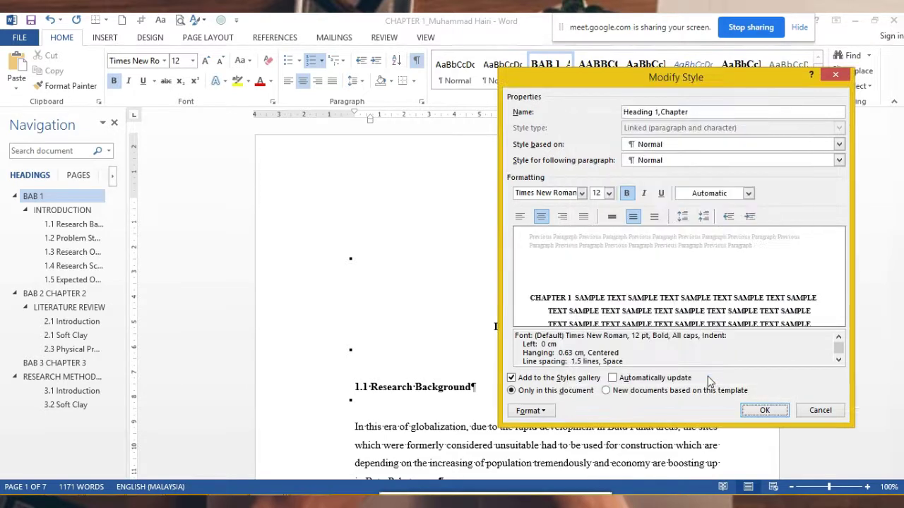
pyautogui.click(764, 411)
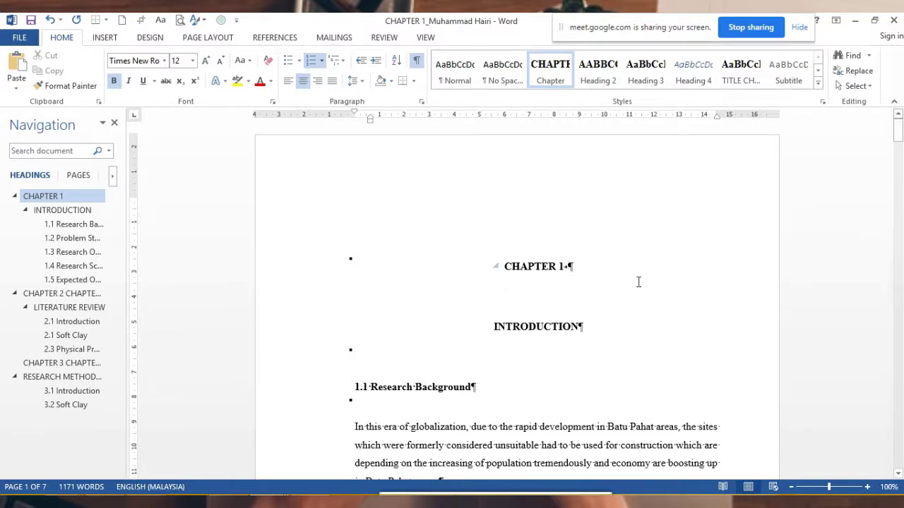
# Recheck the Chapter style's numbering choices and close without changes
pyautogui.scroll(-3, 576, 256)
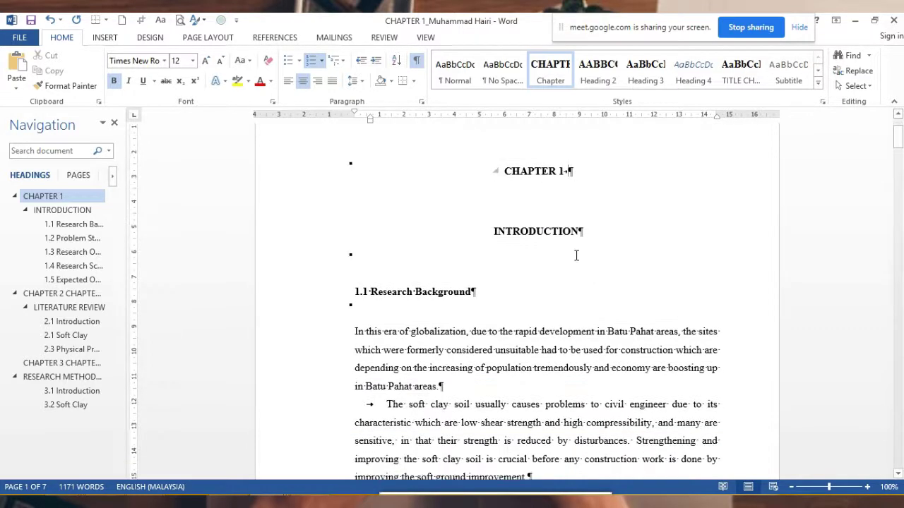
pyautogui.rightClick(550, 72)
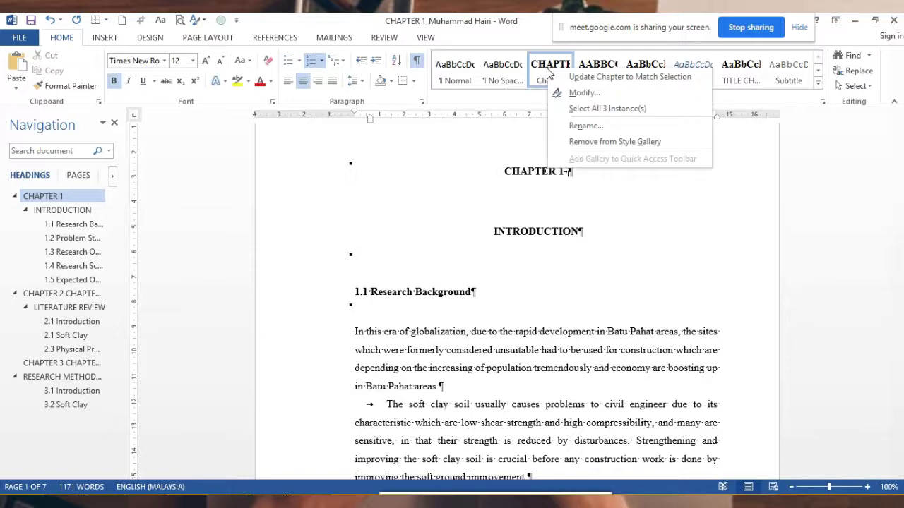
pyautogui.click(579, 92)
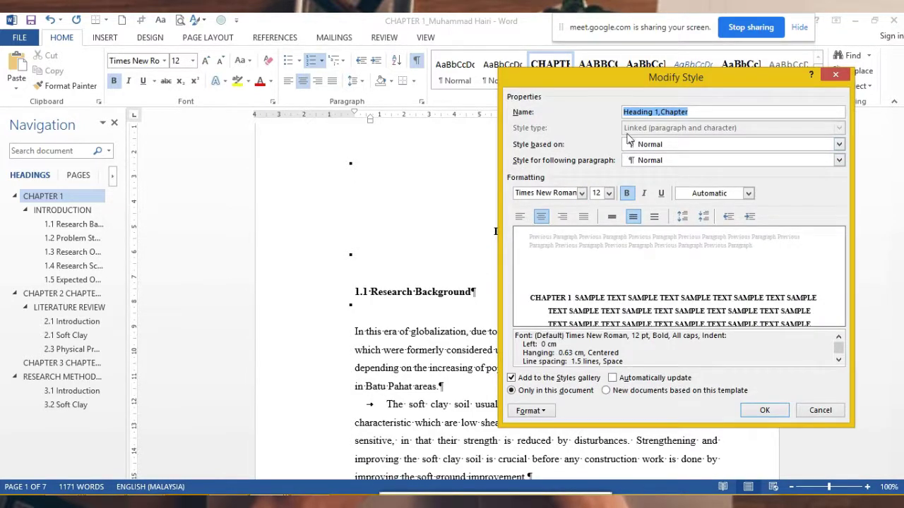
pyautogui.click(541, 411)
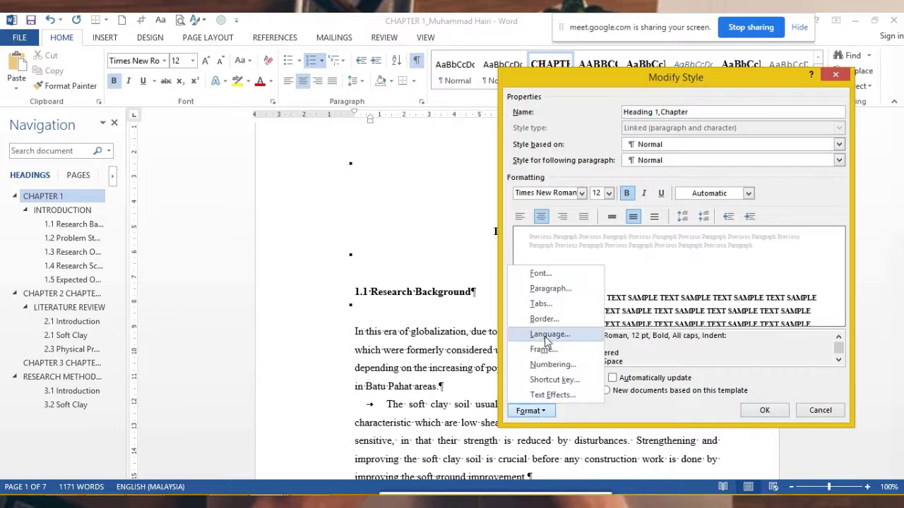
pyautogui.click(562, 368)
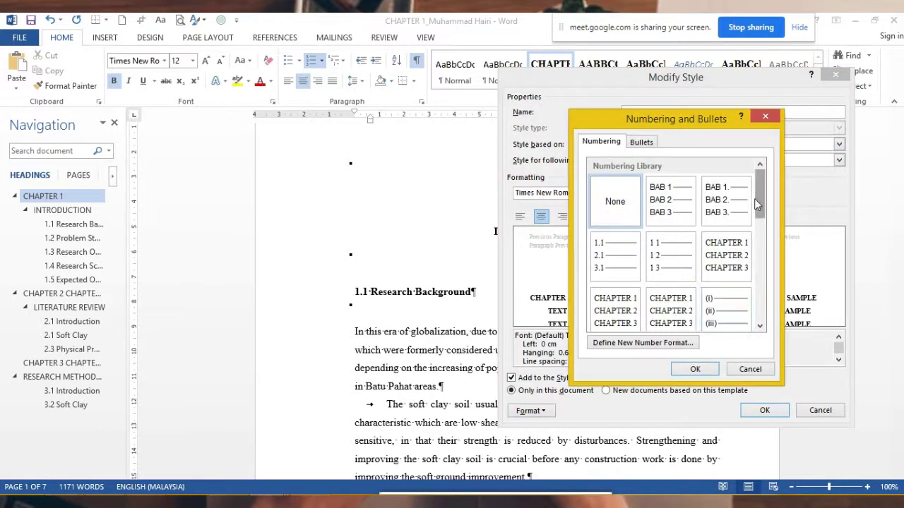
pyautogui.moveTo(759, 197); pyautogui.dragTo(772, 305)
pyautogui.scroll(-5, 763, 296)
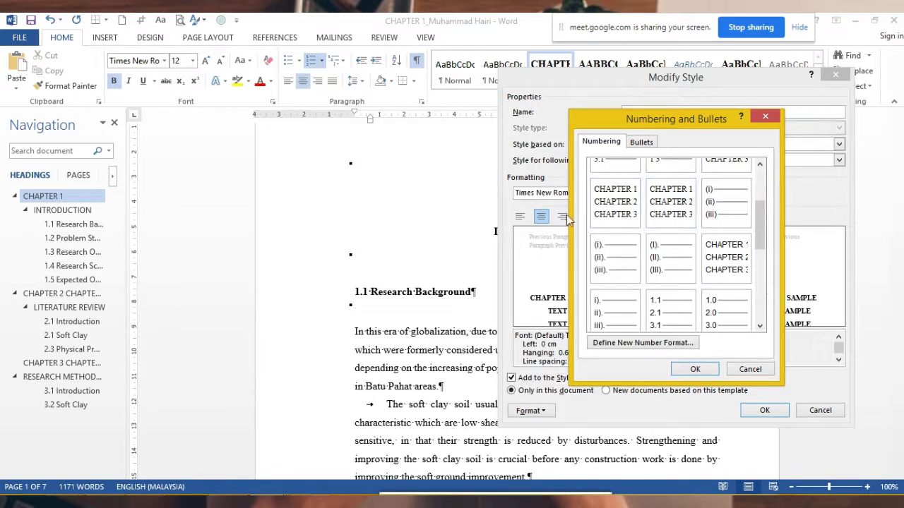
pyautogui.click(753, 370)
pyautogui.click(818, 410)
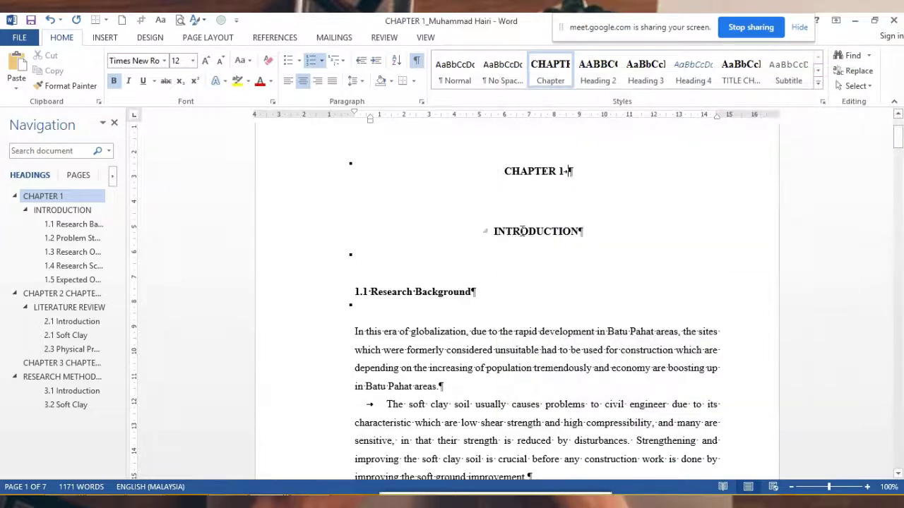
# Go to the CHAPTER 3 heading and inspect its automatic chapter number
pyautogui.click(58, 293)
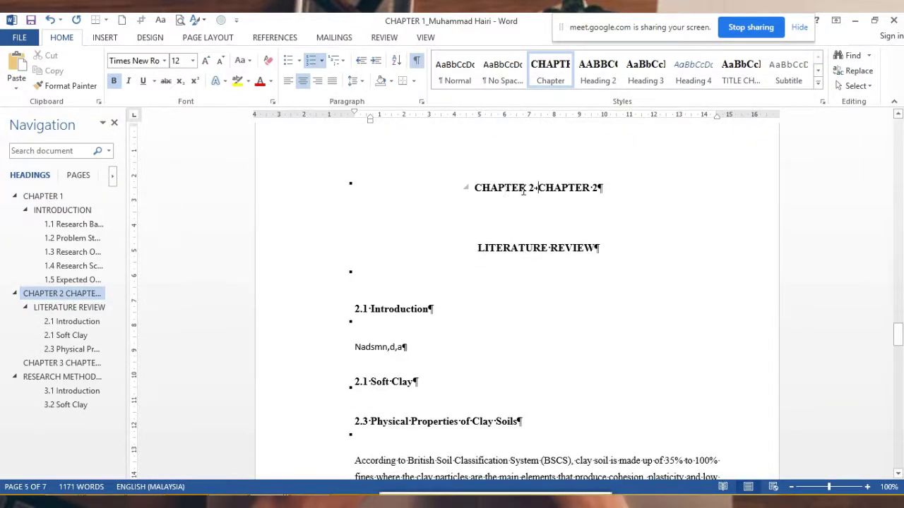
pyautogui.scroll(-3, 529, 141)
pyautogui.scroll(-5, 390, 342)
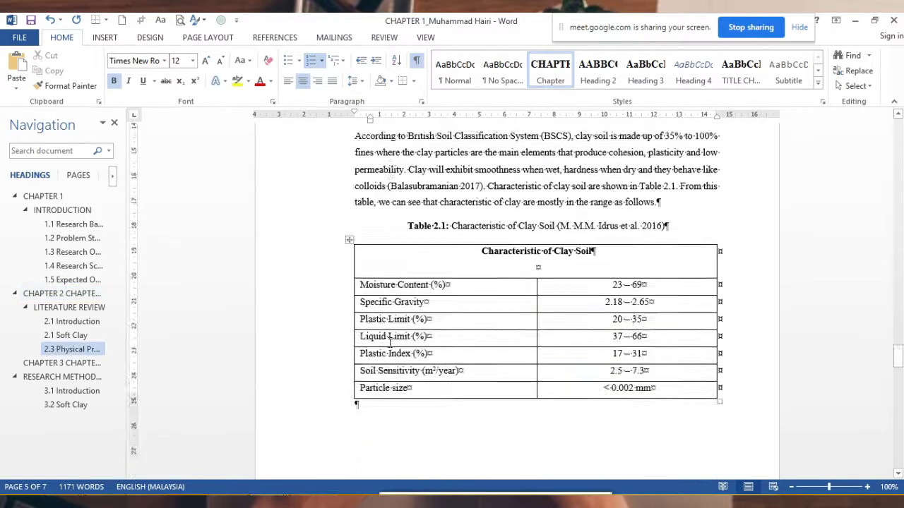
pyautogui.scroll(-5, 390, 343)
pyautogui.click(62, 363)
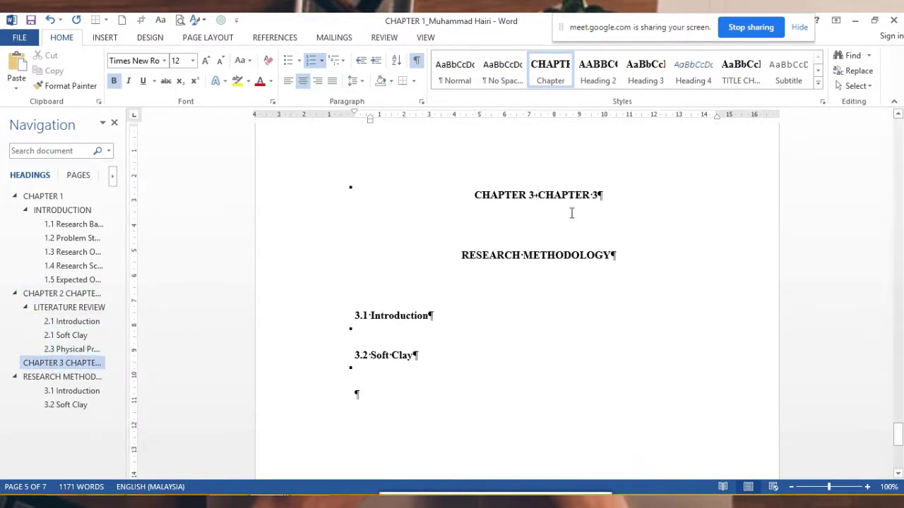
pyautogui.click(481, 197)
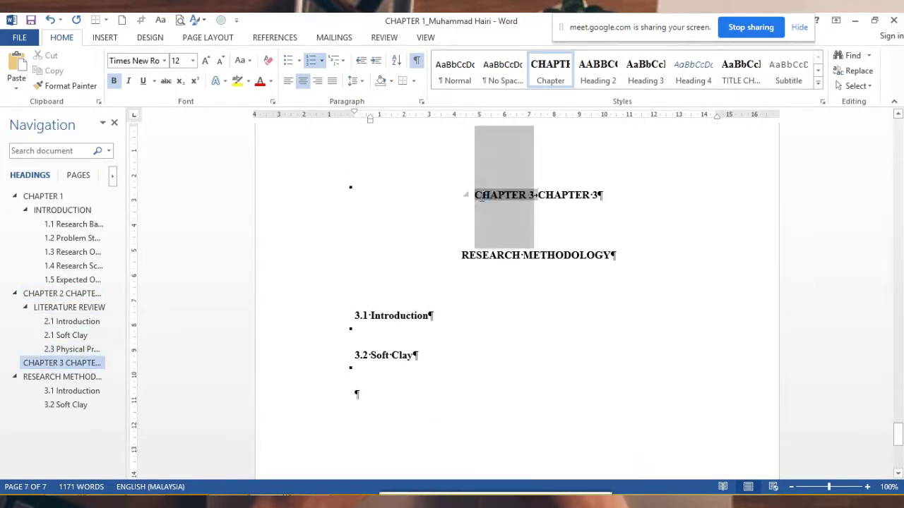
pyautogui.click(562, 194)
pyautogui.click(526, 193)
pyautogui.click(553, 194)
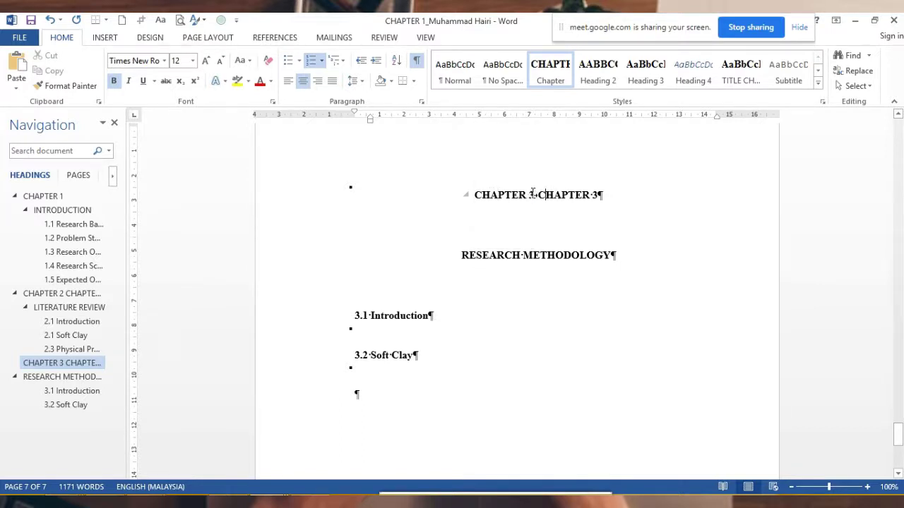
pyautogui.click(533, 193)
pyautogui.click(599, 194)
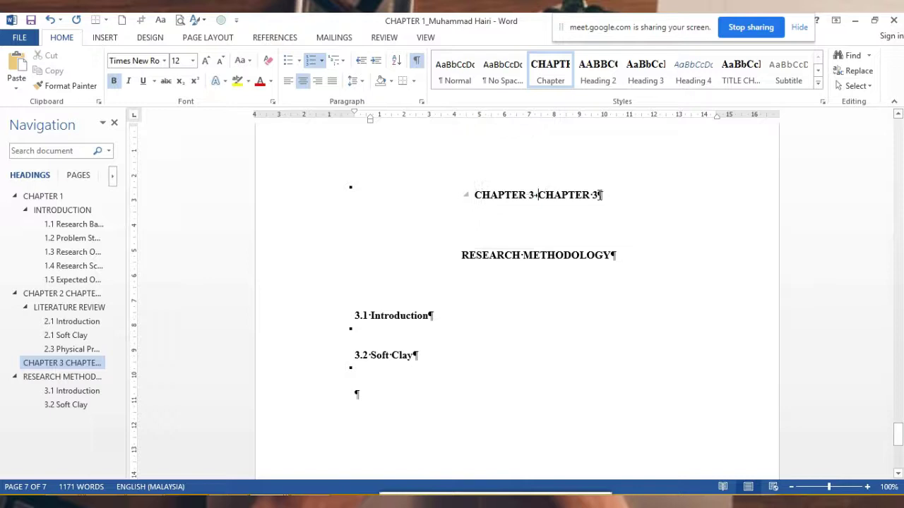
# Delete the duplicated chapter text on the chapter 2 and 3 lines and apply the Chapter style
pyautogui.click(63, 293)
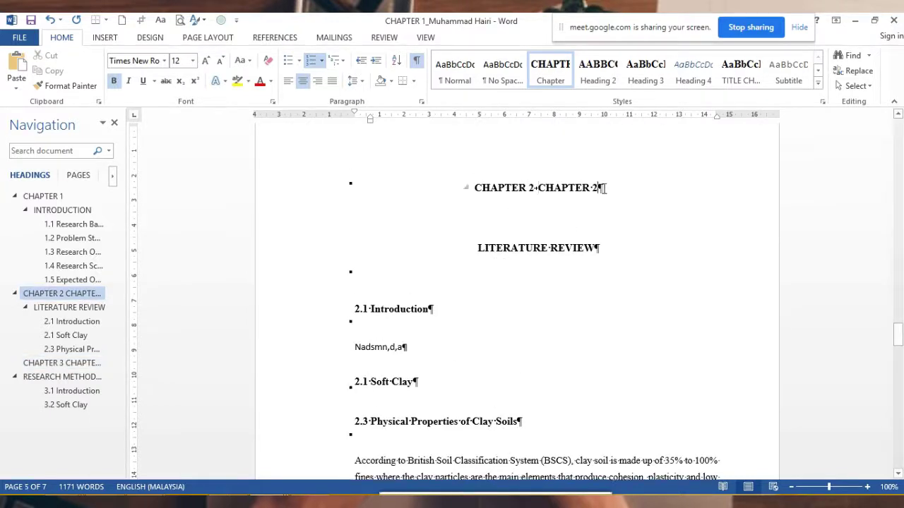
pyautogui.press('BackSpace')
pyautogui.press('BackSpace')
pyautogui.press('BackSpace')
pyautogui.press('BackSpace')
pyautogui.press('BackSpace')
pyautogui.press('BackSpace')
pyautogui.press('BackSpace')
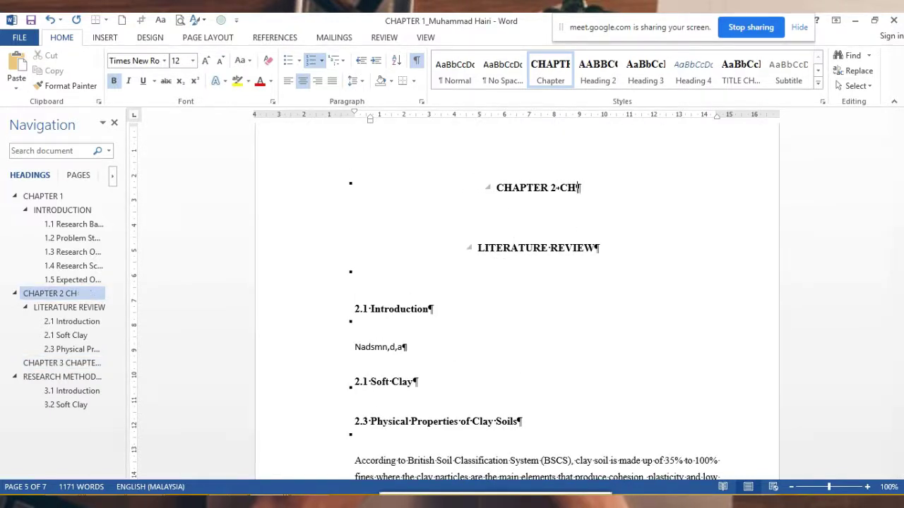
pyautogui.press('BackSpace')
pyautogui.press('BackSpace')
pyautogui.press('BackSpace')
pyautogui.press('BackSpace')
pyautogui.press('BackSpace')
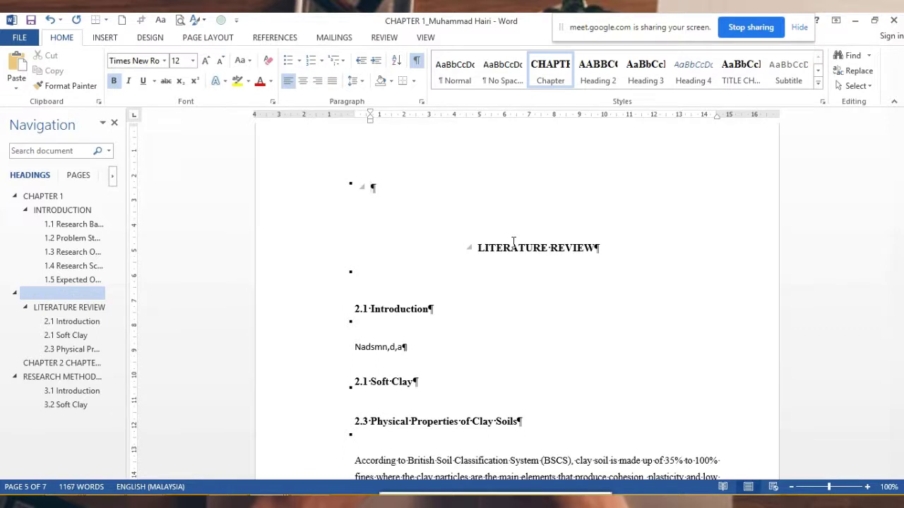
pyautogui.click(545, 72)
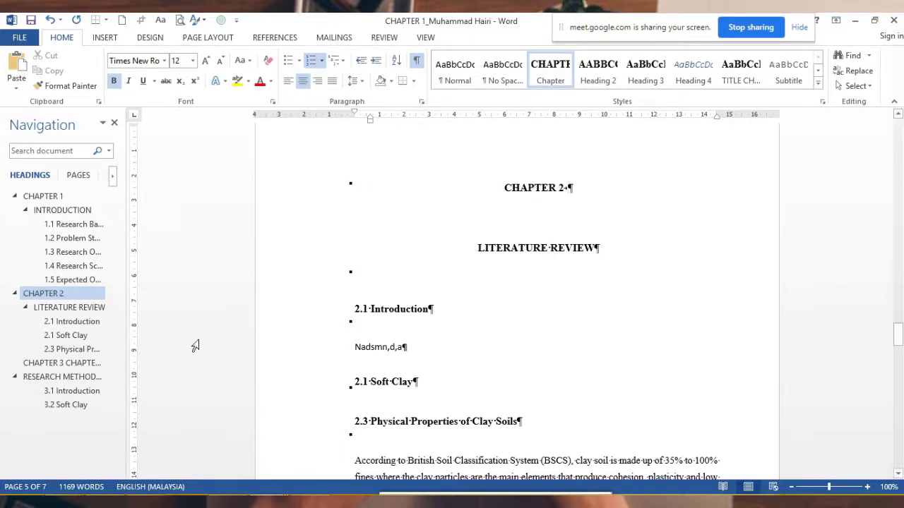
pyautogui.click(62, 363)
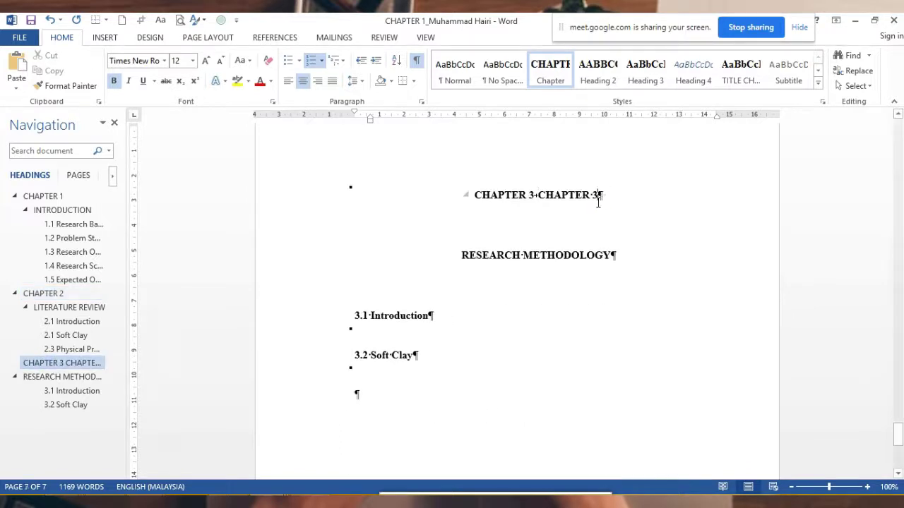
pyautogui.press('BackSpace')
pyautogui.press('BackSpace')
pyautogui.press('BackSpace')
pyautogui.press('BackSpace')
pyautogui.press('BackSpace')
pyautogui.press('BackSpace')
pyautogui.press('BackSpace')
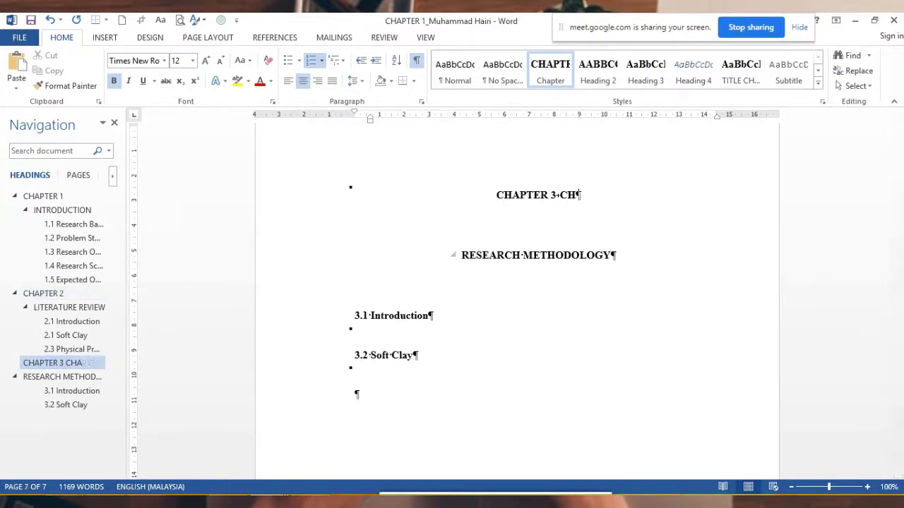
pyautogui.press('BackSpace')
pyautogui.press('BackSpace')
pyautogui.press('BackSpace')
pyautogui.press('BackSpace')
pyautogui.press('BackSpace')
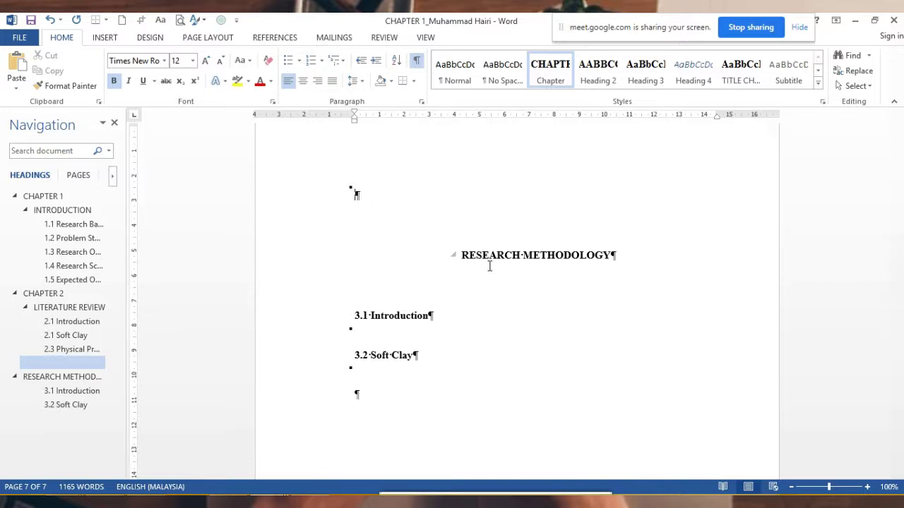
pyautogui.click(550, 78)
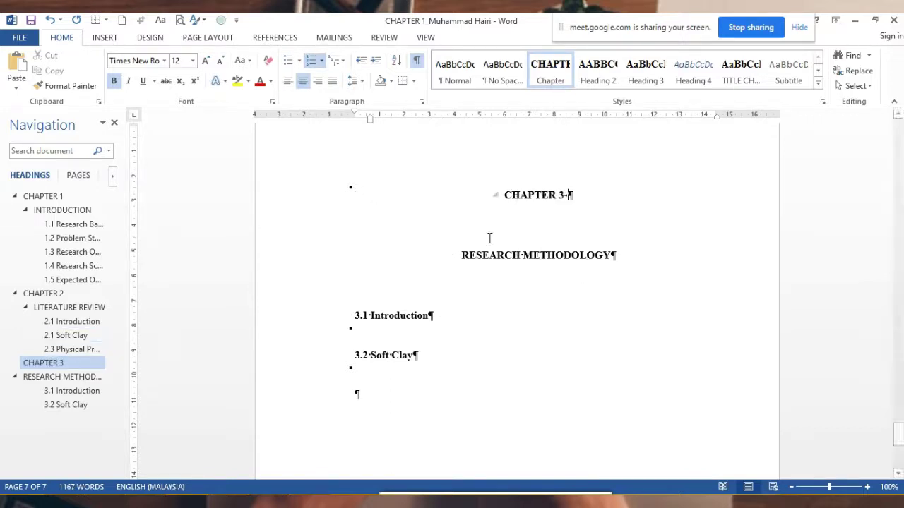
pyautogui.scroll(3, 536, 233)
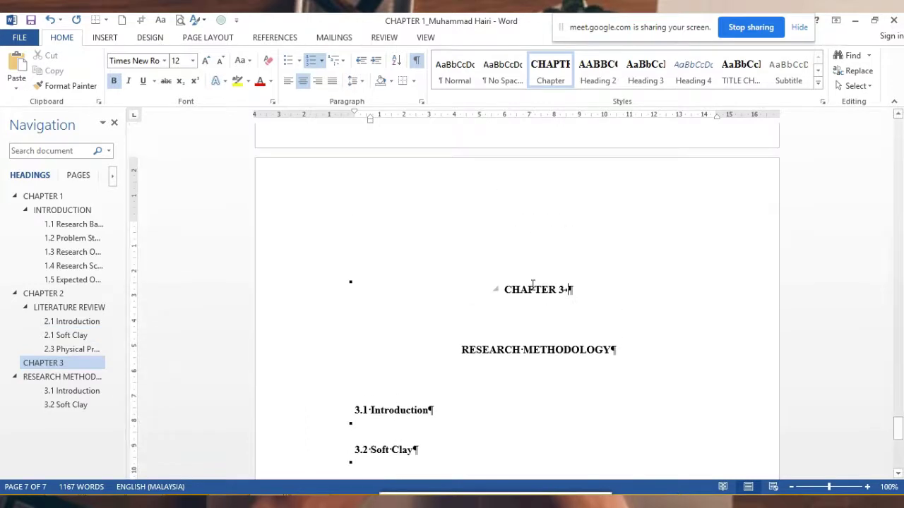
pyautogui.click(526, 286)
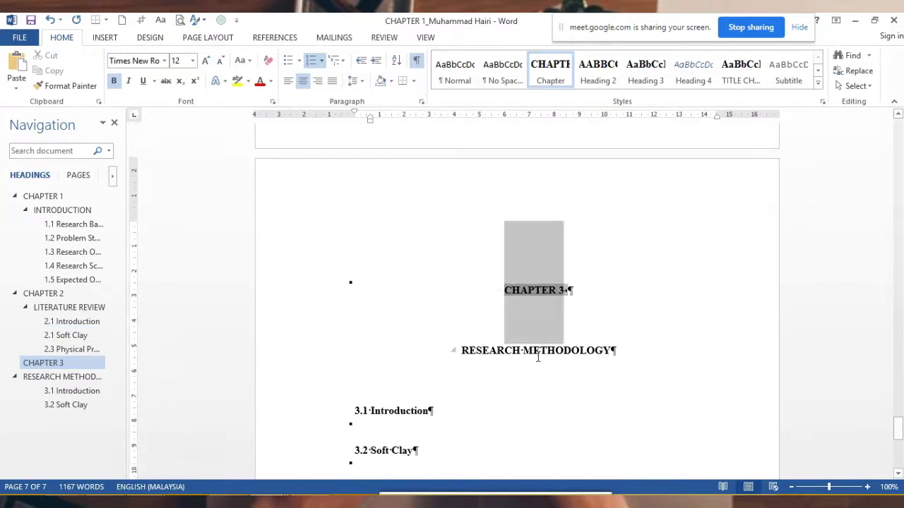
pyautogui.click(537, 357)
pyautogui.scroll(1, 583, 329)
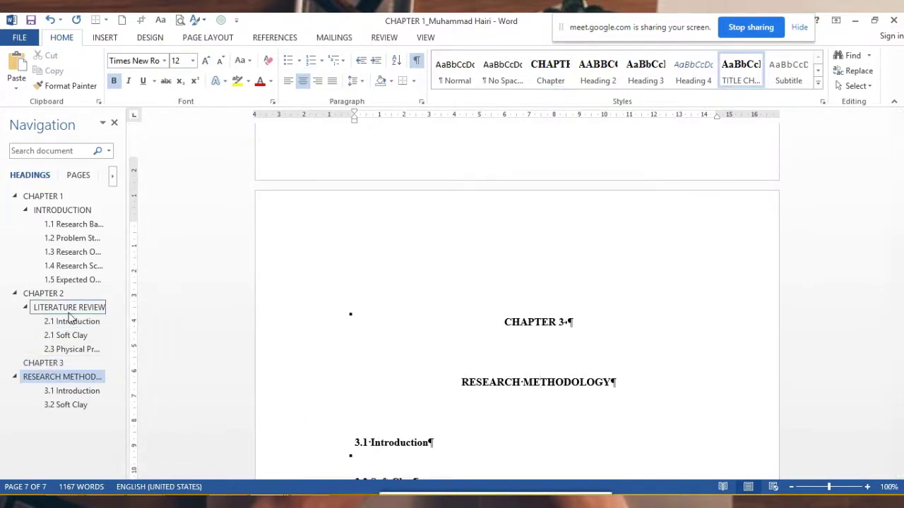
# Insert a Table caption at the clay soil table title, then undo it
pyautogui.click(72, 323)
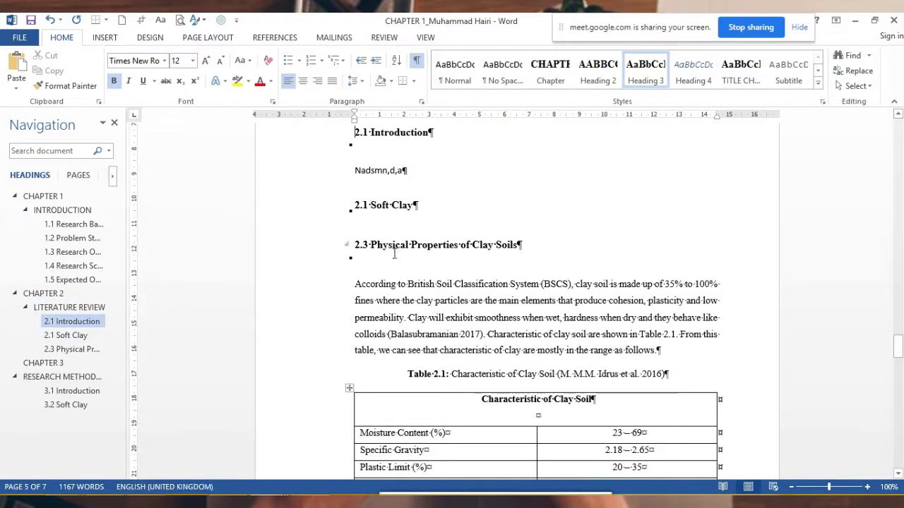
pyautogui.scroll(-3, 394, 254)
pyautogui.click(408, 247)
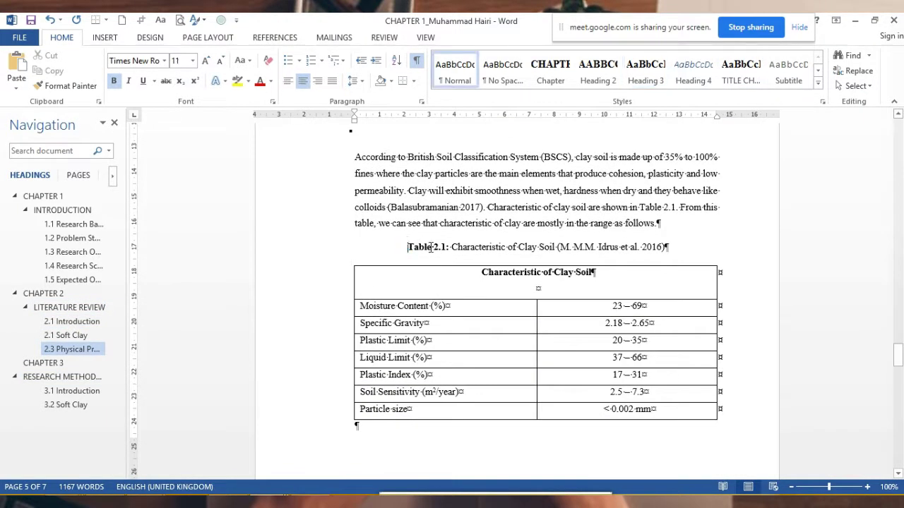
pyautogui.click(275, 37)
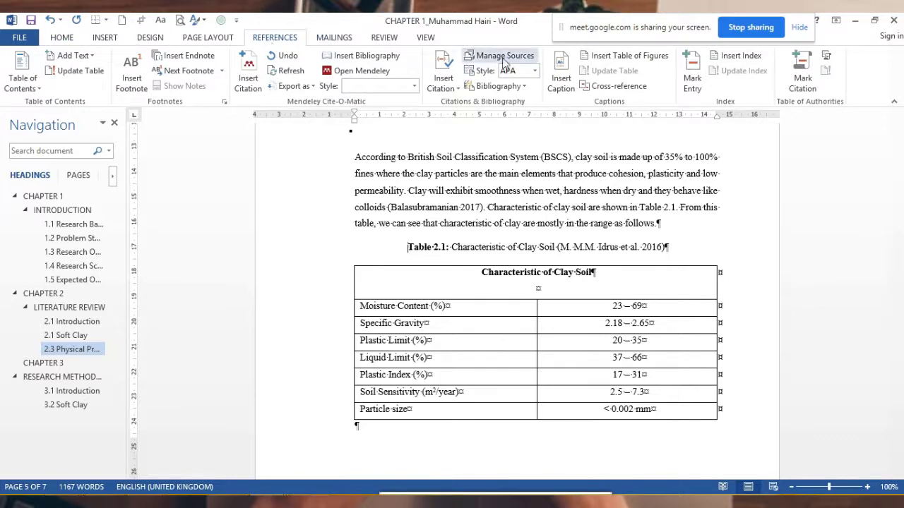
pyautogui.click(561, 78)
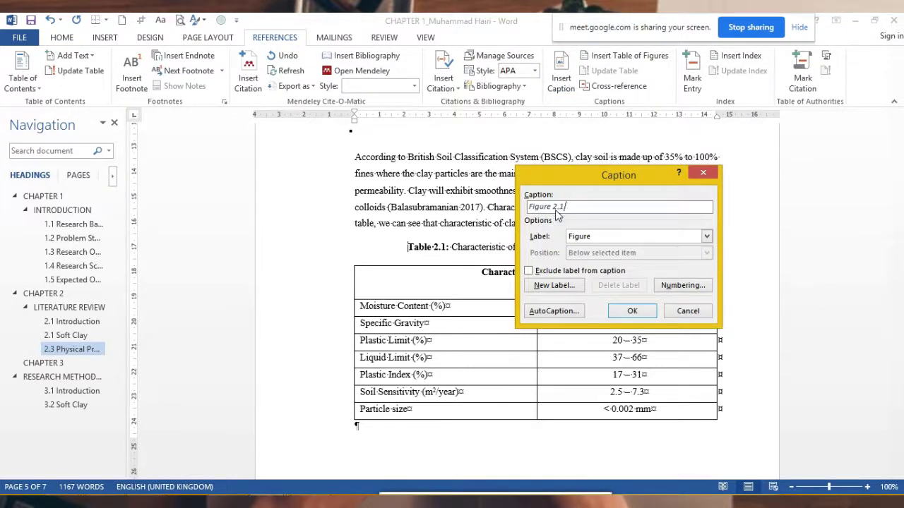
pyautogui.click(706, 237)
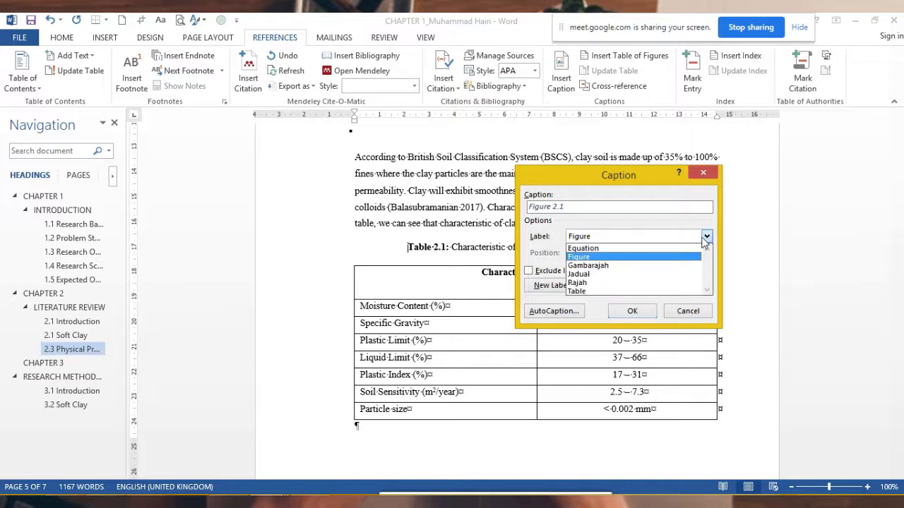
pyautogui.click(622, 291)
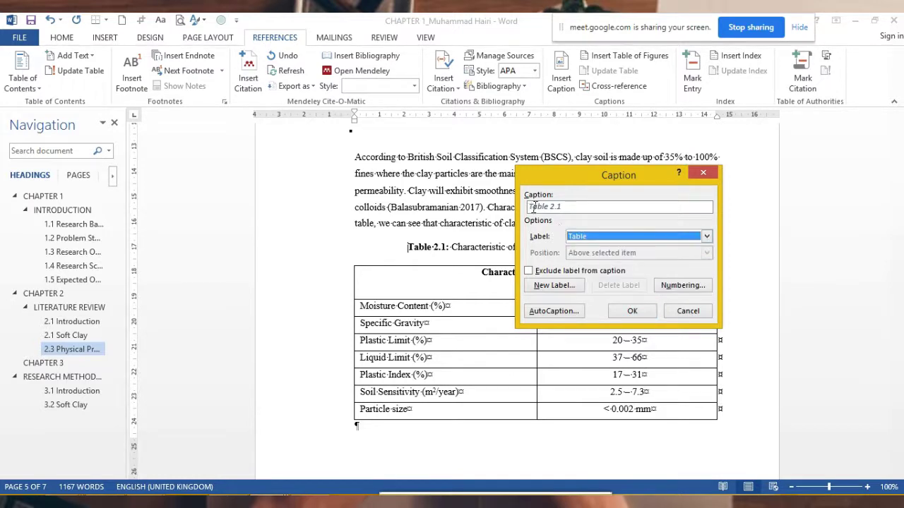
pyautogui.click(632, 312)
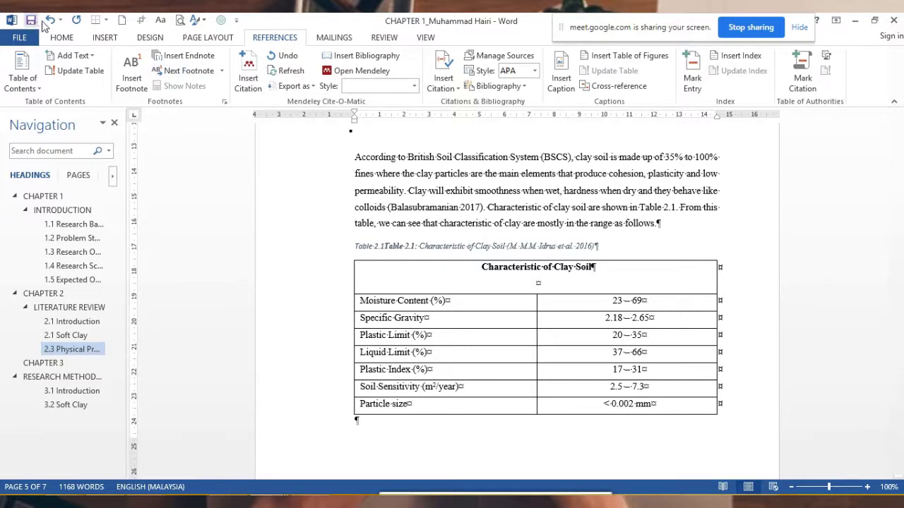
pyautogui.click(50, 20)
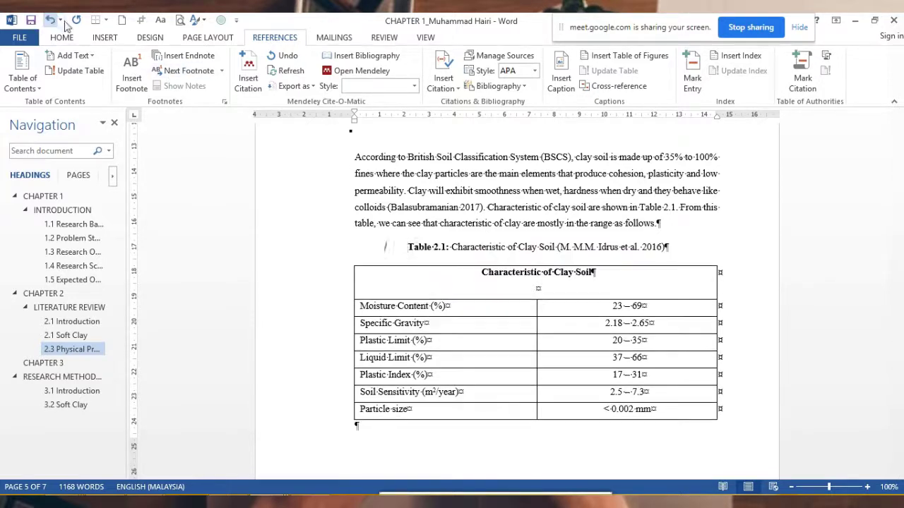
# Review the Exclude label and AutoCaption options, keeping the Table label
pyautogui.click(561, 78)
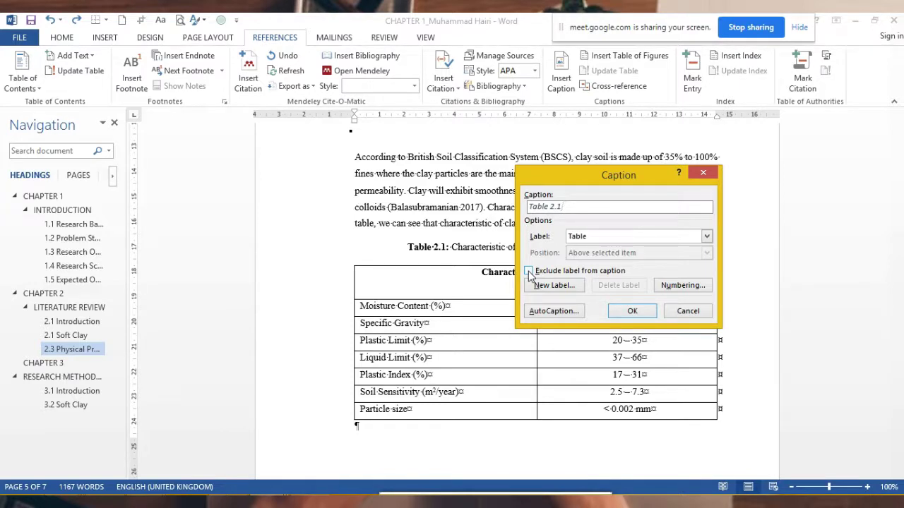
pyautogui.click(528, 272)
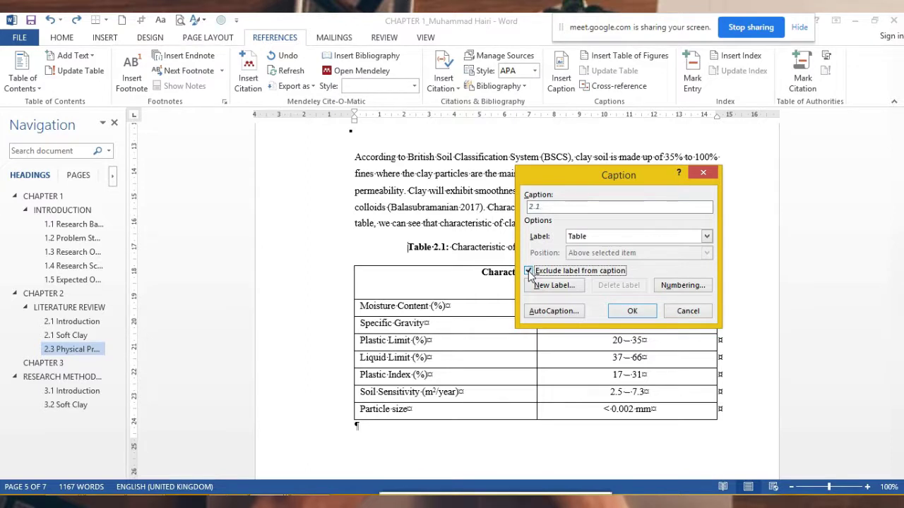
pyautogui.click(529, 272)
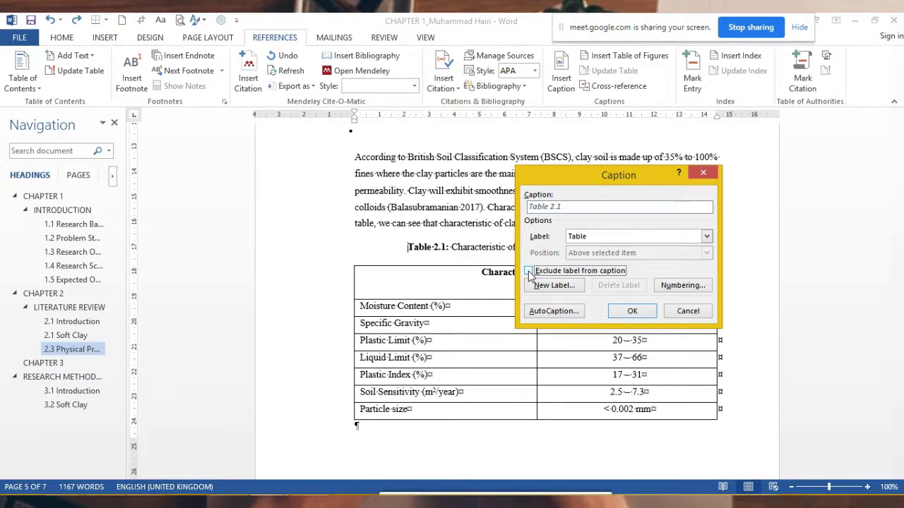
pyautogui.click(555, 311)
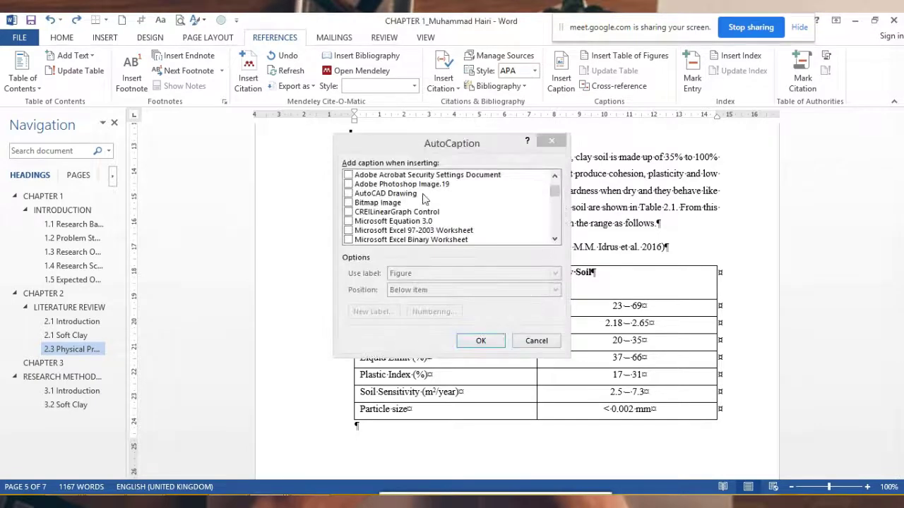
pyautogui.click(551, 141)
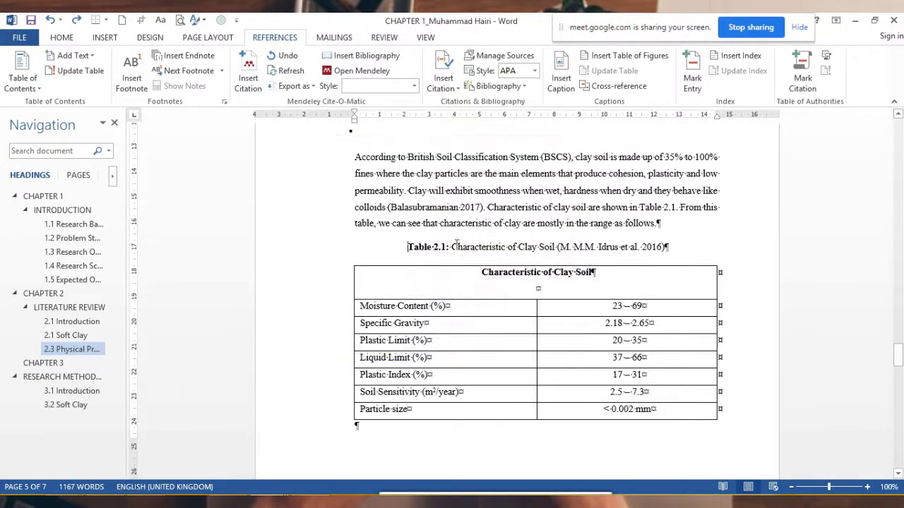
# Insert the Table 2.1 caption, add a colon, and delete the duplicated 'Table' text
pyautogui.click(562, 80)
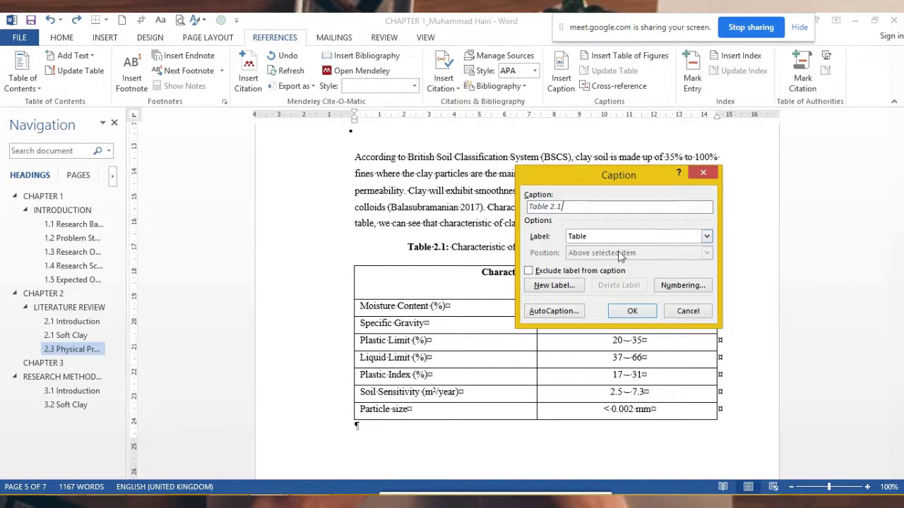
pyautogui.click(631, 311)
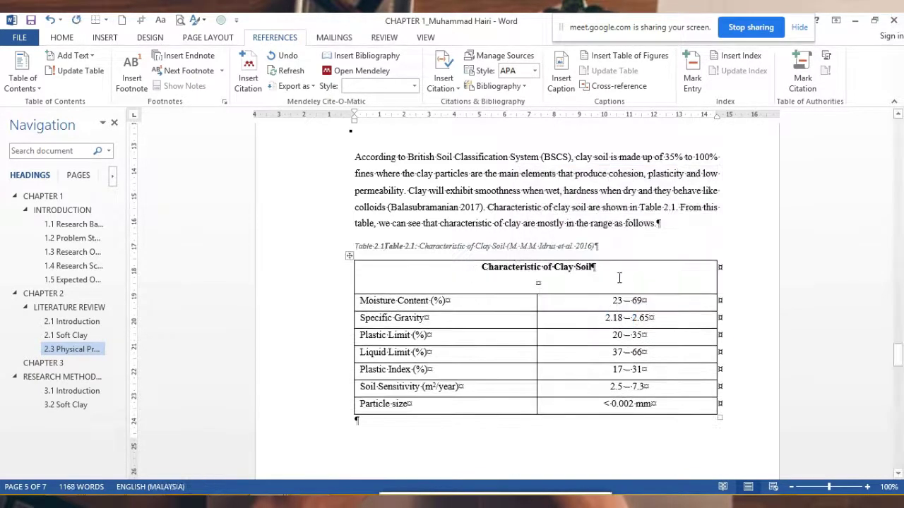
pyautogui.write(':')
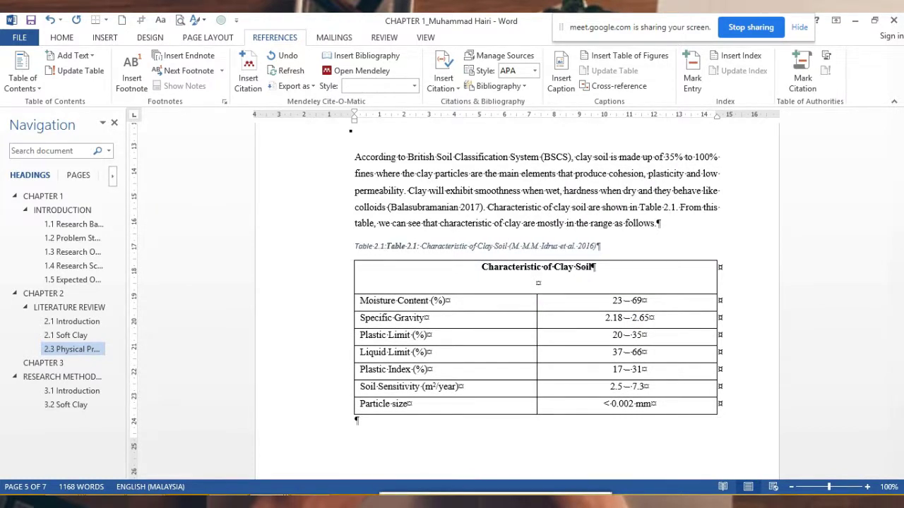
pyautogui.press('Delete')
pyautogui.press('Delete')
pyautogui.press('Delete')
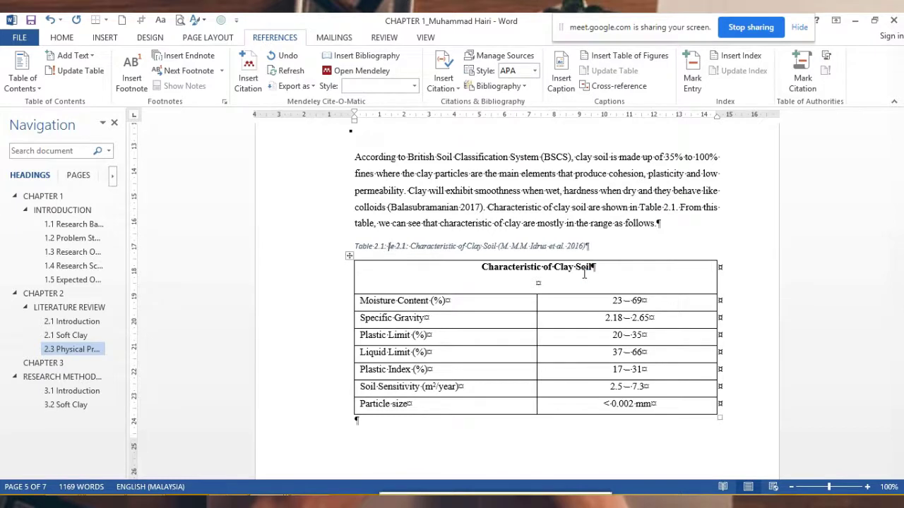
pyautogui.press('Delete')
pyautogui.press('Delete')
pyautogui.press('Delete')
pyautogui.press('Delete')
pyautogui.press('Delete')
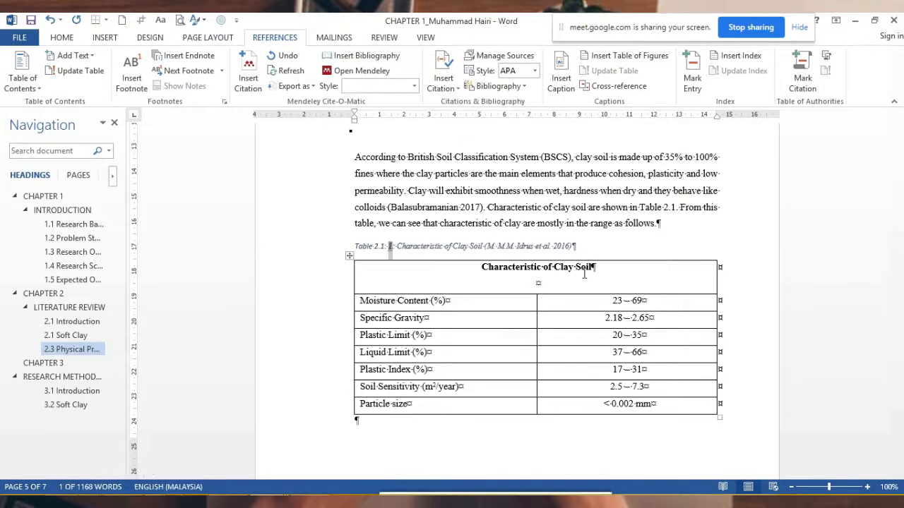
pyautogui.press('Delete')
pyautogui.press('Delete')
pyautogui.press('Delete')
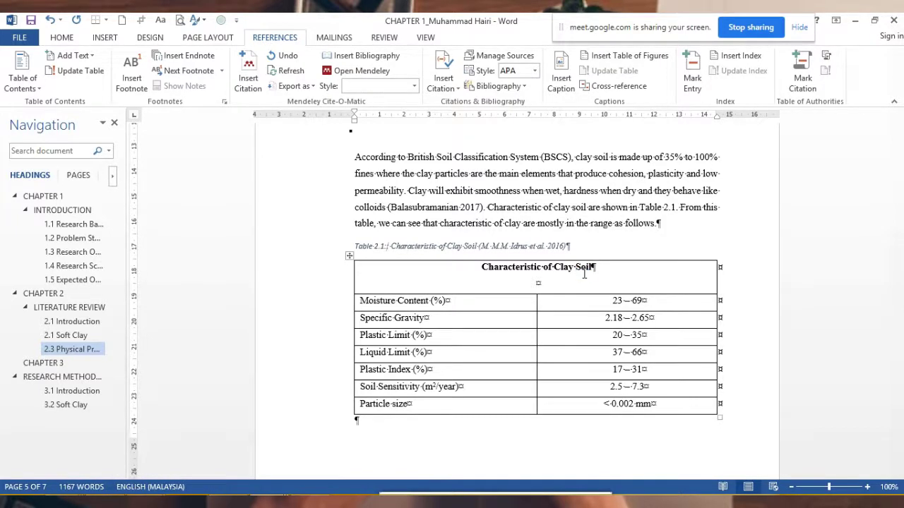
pyautogui.moveTo(576, 245); pyautogui.dragTo(361, 248)
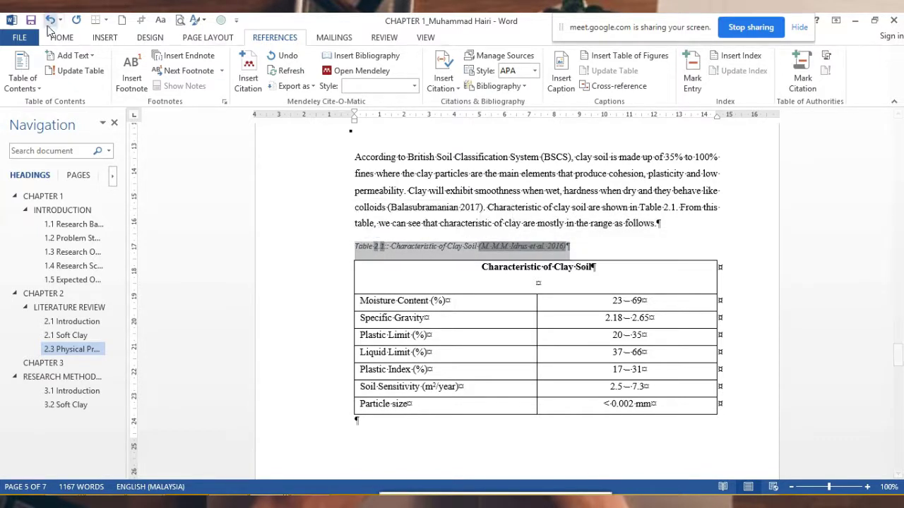
# Make the Table 2.1 caption centred, Times New Roman 12 and non-italic
pyautogui.click(70, 39)
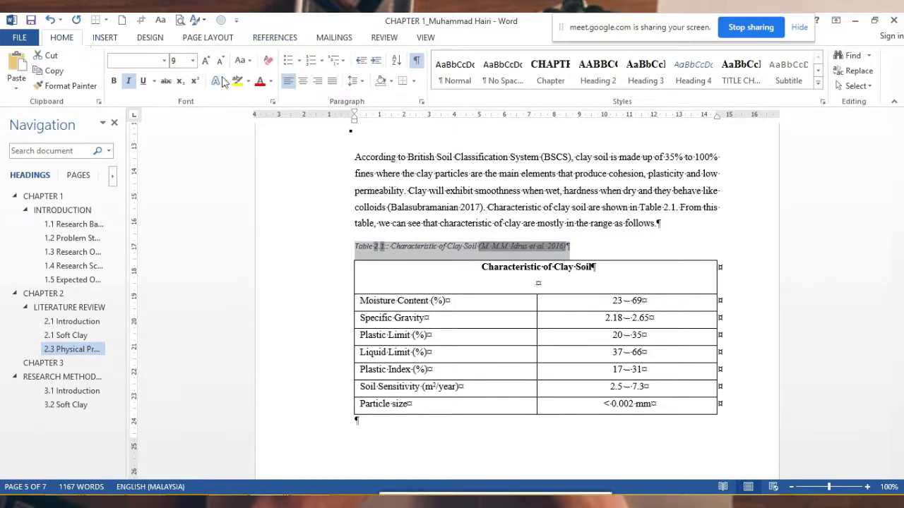
pyautogui.click(303, 82)
pyautogui.click(165, 60)
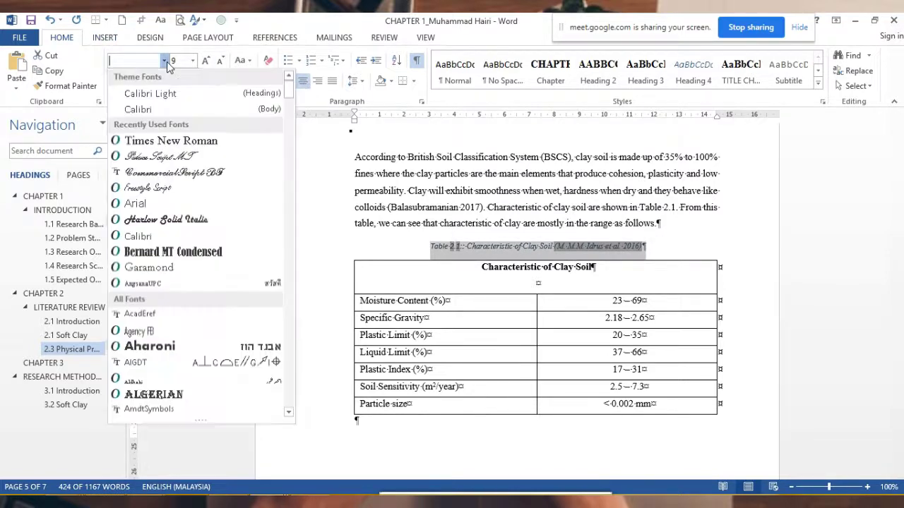
pyautogui.click(163, 142)
pyautogui.click(194, 61)
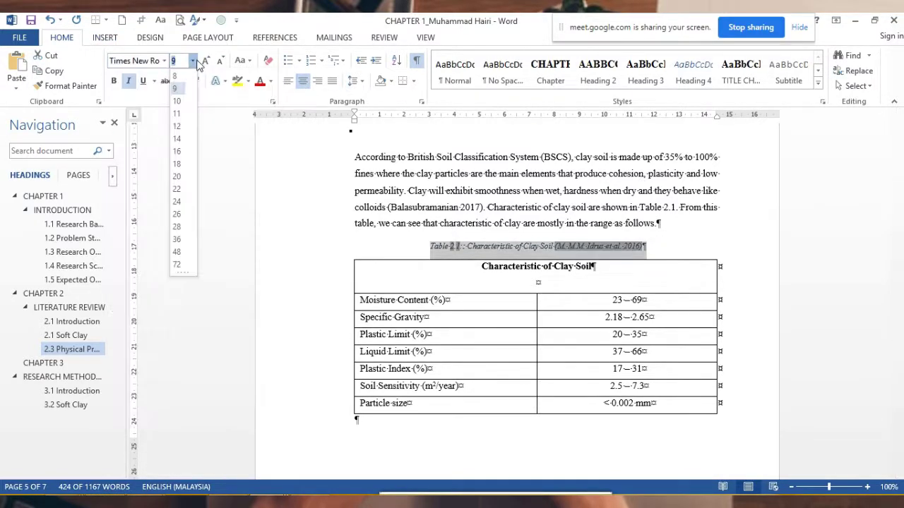
pyautogui.click(177, 125)
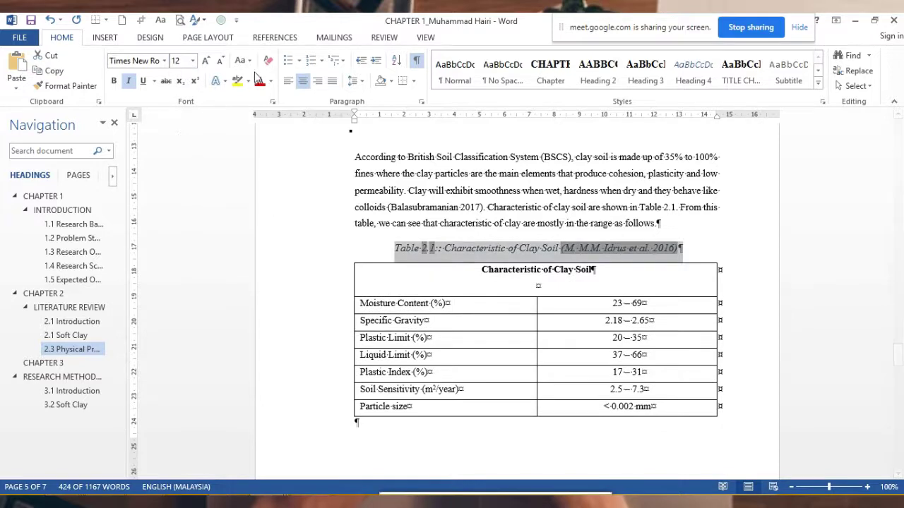
pyautogui.click(128, 82)
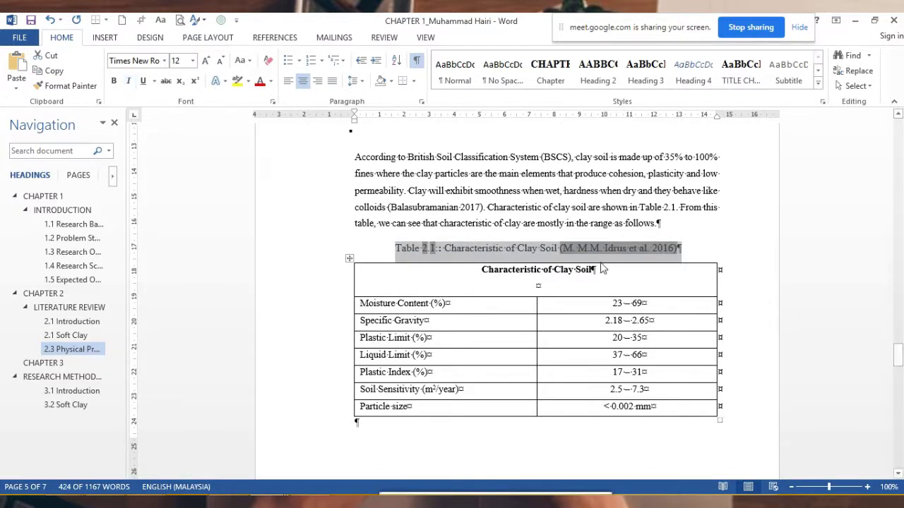
pyautogui.click(422, 247)
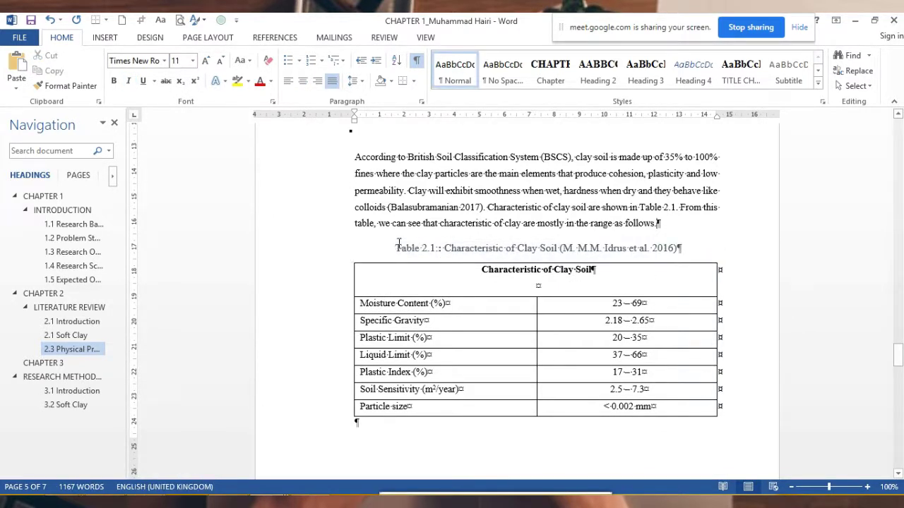
# Set the Table 2.1 caption colour to Automatic black and review it
pyautogui.moveTo(397, 246); pyautogui.dragTo(616, 244)
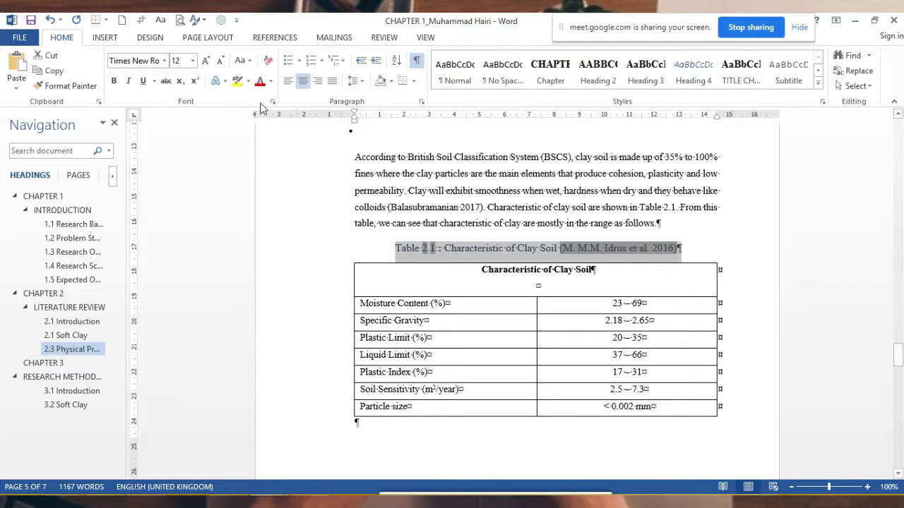
pyautogui.click(270, 82)
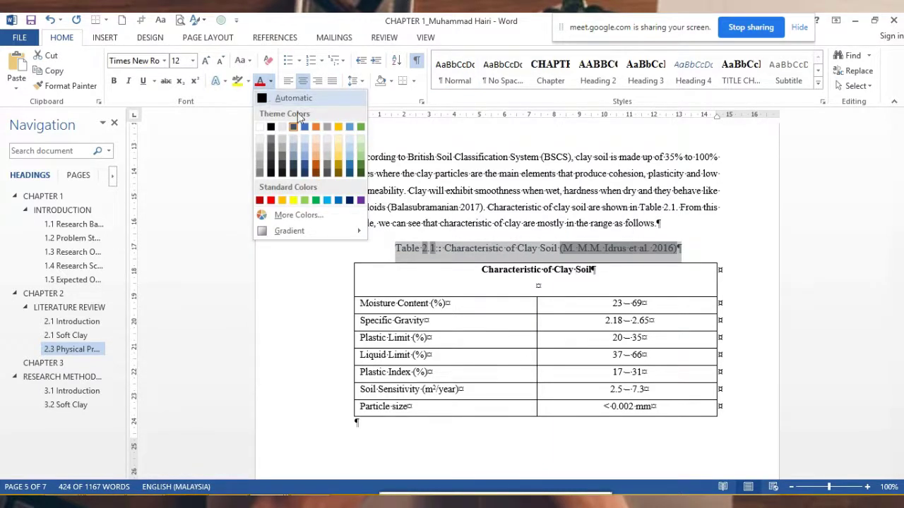
pyautogui.click(293, 98)
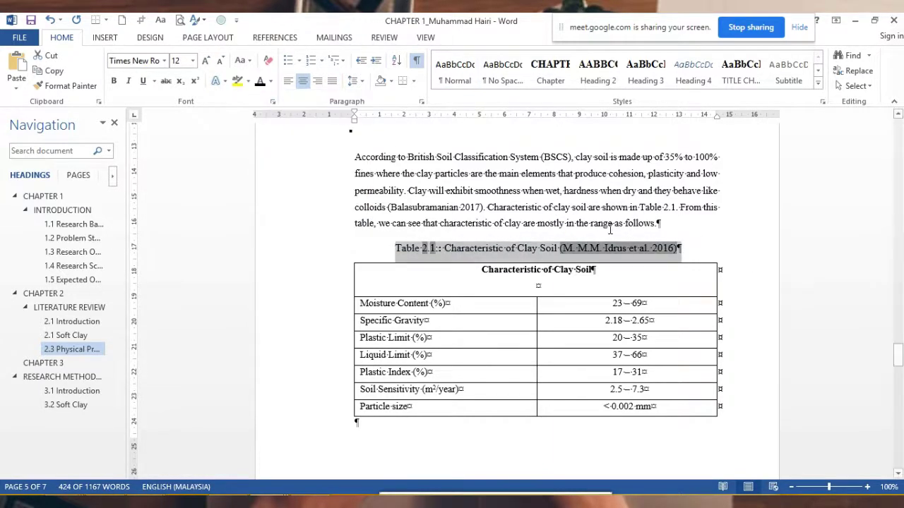
pyautogui.click(704, 247)
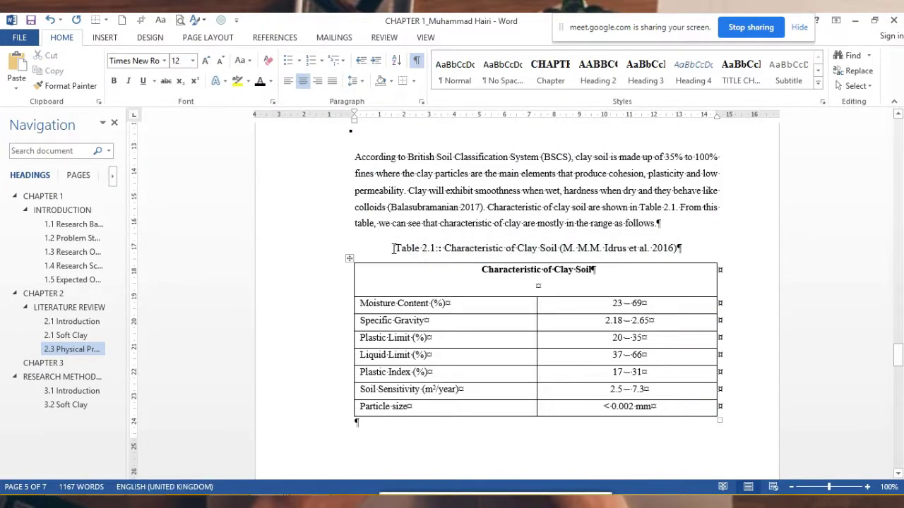
pyautogui.scroll(-4, 450, 317)
pyautogui.scroll(-4, 373, 353)
pyautogui.scroll(4, 450, 317)
pyautogui.scroll(4, 449, 318)
pyautogui.click(302, 503)
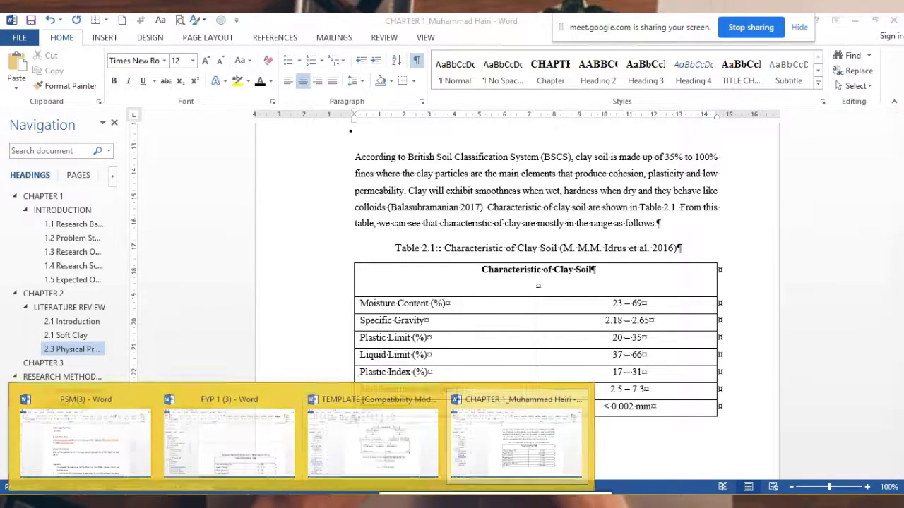
pyautogui.click(430, 449)
pyautogui.scroll(-5, 499, 349)
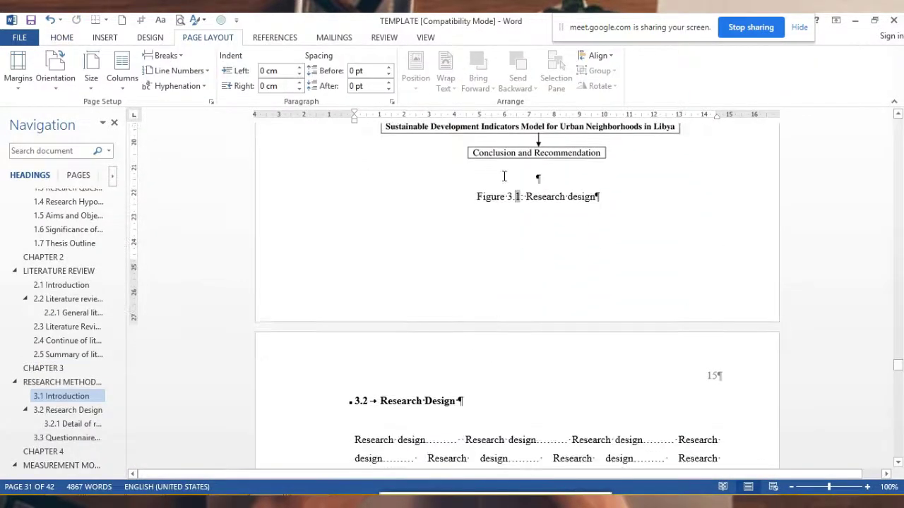
pyautogui.scroll(5, 532, 232)
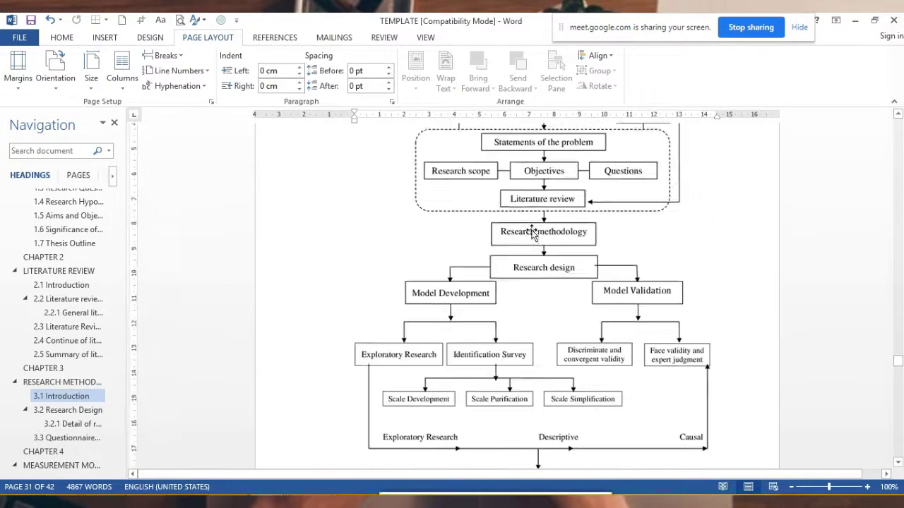
pyautogui.scroll(5, 532, 233)
pyautogui.scroll(5, 532, 232)
pyautogui.scroll(5, 532, 244)
pyautogui.scroll(3, 532, 244)
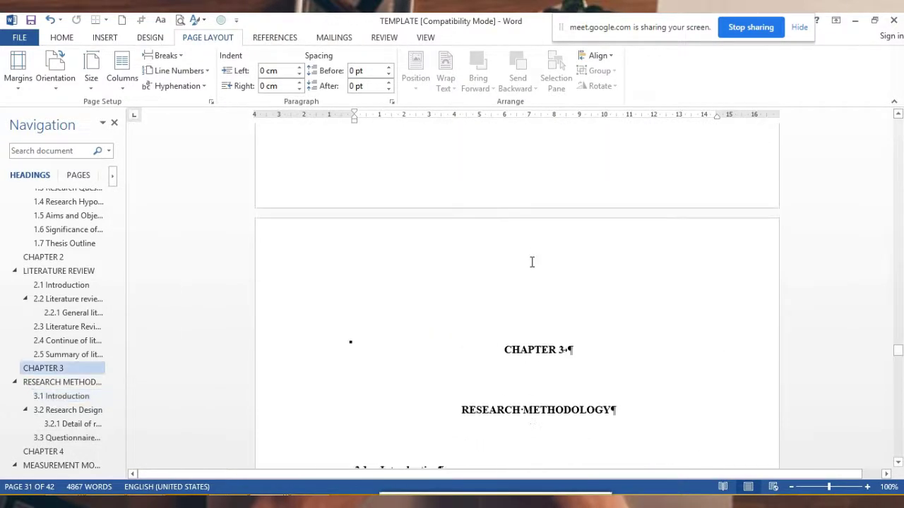
pyautogui.scroll(-5, 530, 262)
pyautogui.scroll(-5, 529, 370)
pyautogui.scroll(-5, 528, 377)
pyautogui.scroll(-5, 538, 375)
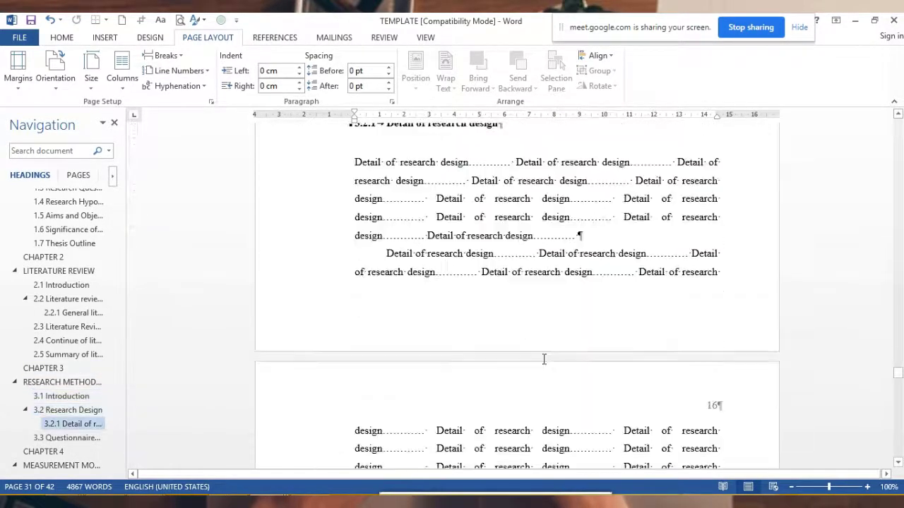
pyautogui.scroll(-5, 542, 359)
pyautogui.scroll(-5, 515, 353)
pyautogui.scroll(5, 516, 295)
pyautogui.scroll(4, 508, 332)
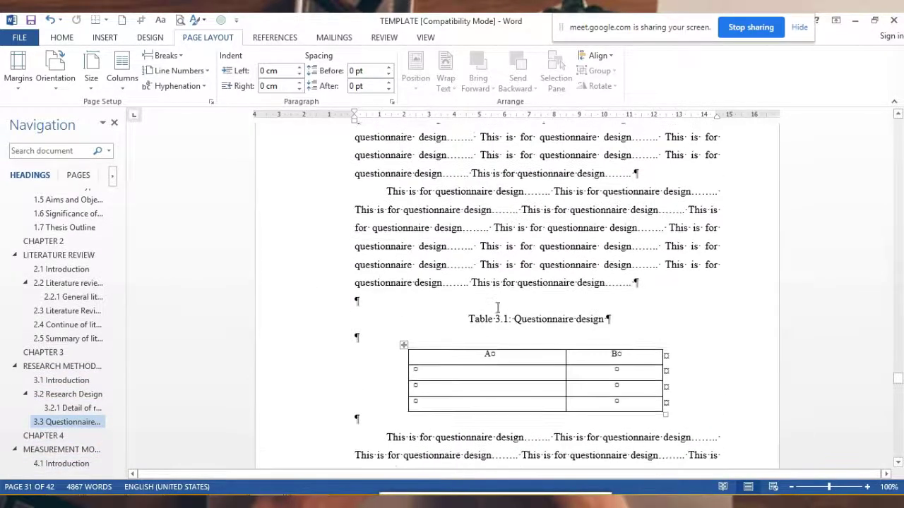
pyautogui.click(855, 20)
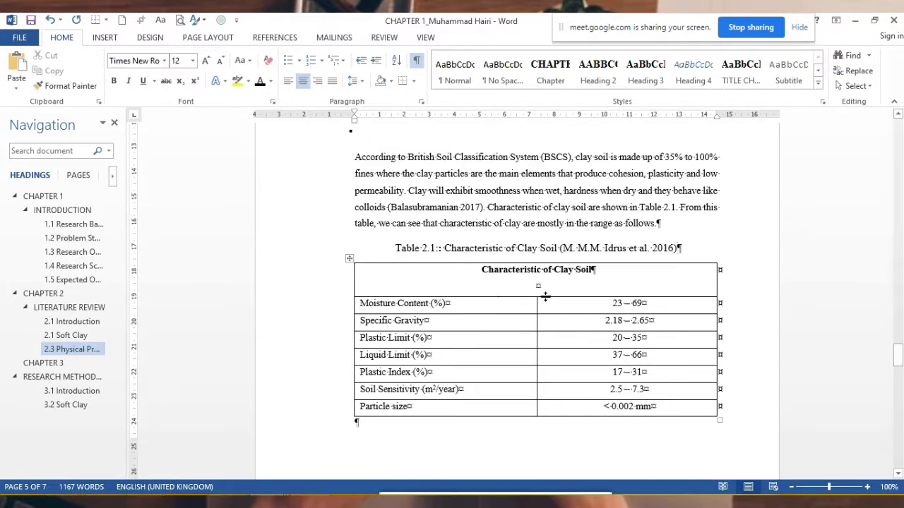
# Insert an automatic Figure caption label before the 'Figure 2.1 : soft clay' text
pyautogui.click(635, 280)
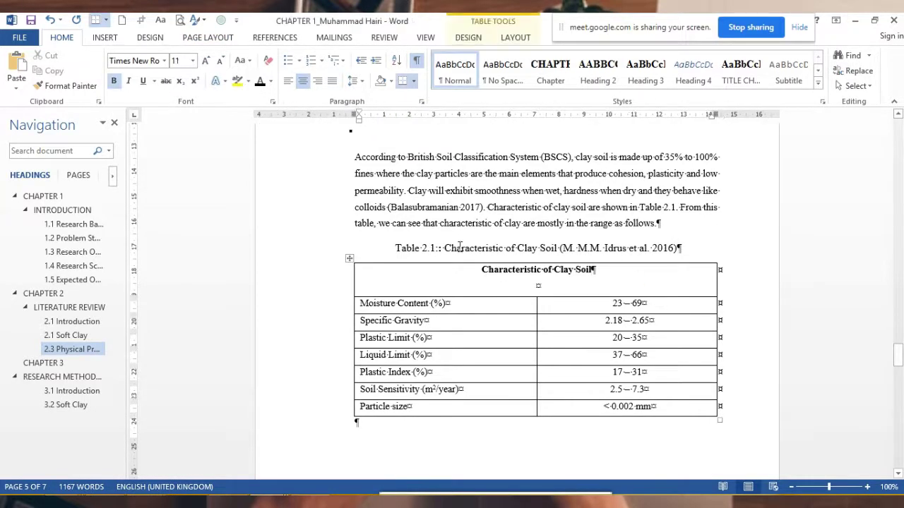
pyautogui.click(409, 248)
pyautogui.scroll(-5, 458, 286)
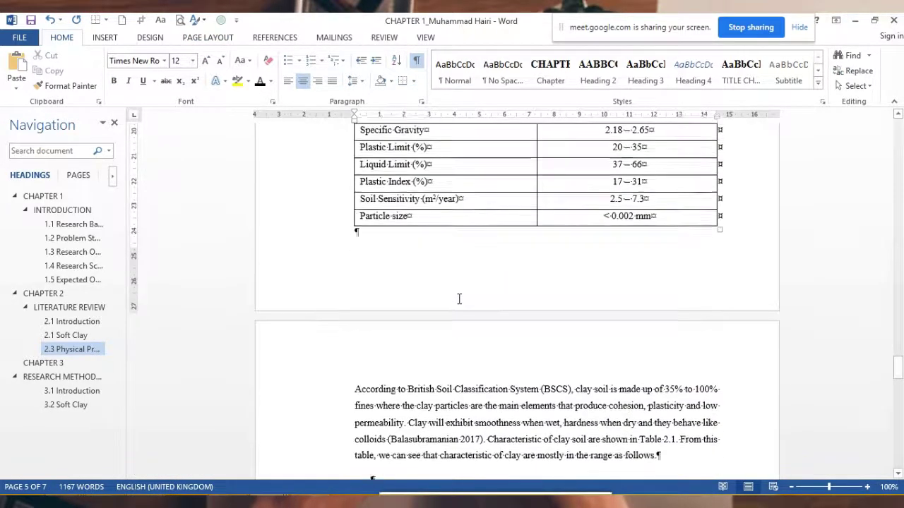
pyautogui.scroll(-5, 457, 296)
pyautogui.scroll(-3, 472, 286)
pyautogui.scroll(-2, 472, 286)
pyautogui.click(492, 343)
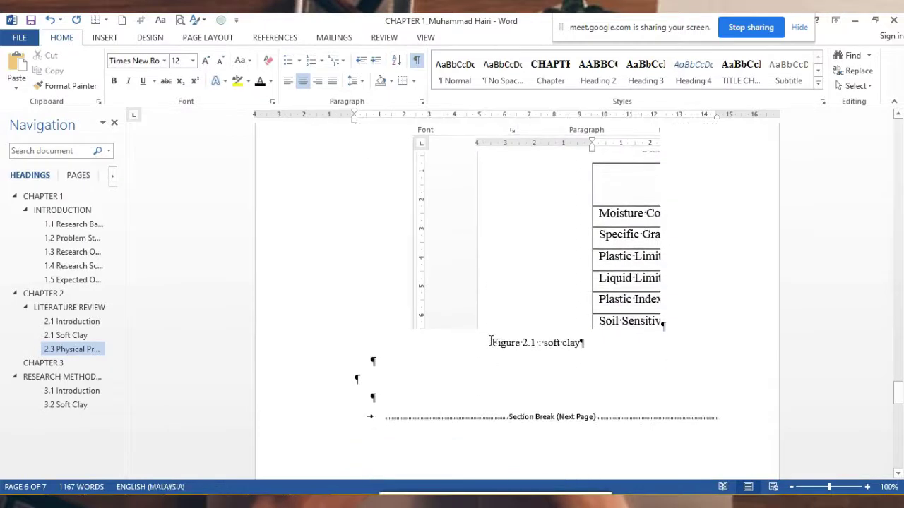
pyautogui.click(272, 41)
pyautogui.click(560, 79)
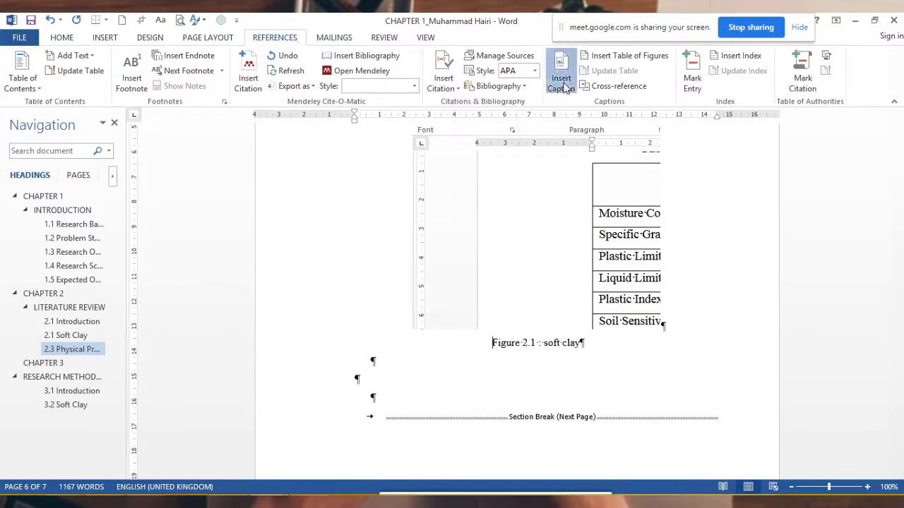
pyautogui.click(638, 237)
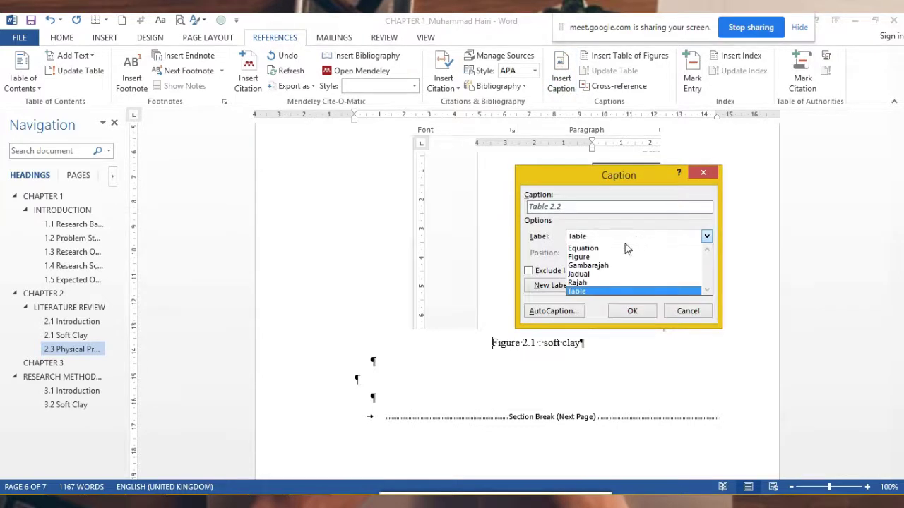
pyautogui.click(617, 257)
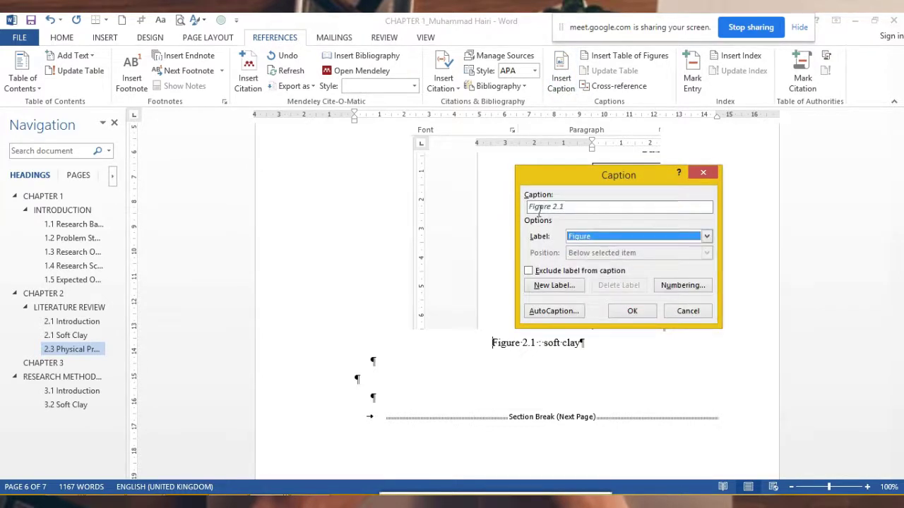
pyautogui.click(632, 313)
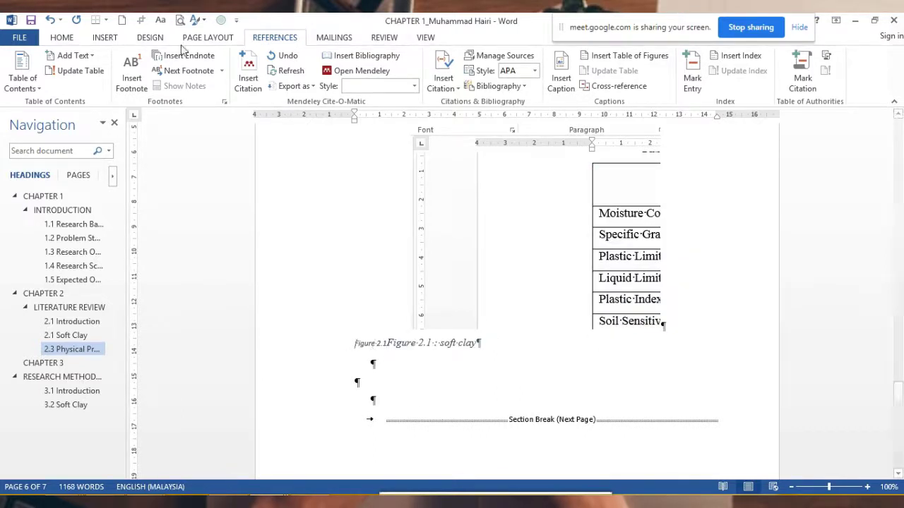
# Make the Figure 2.1 caption centred, upright, Times New Roman 12
pyautogui.click(63, 40)
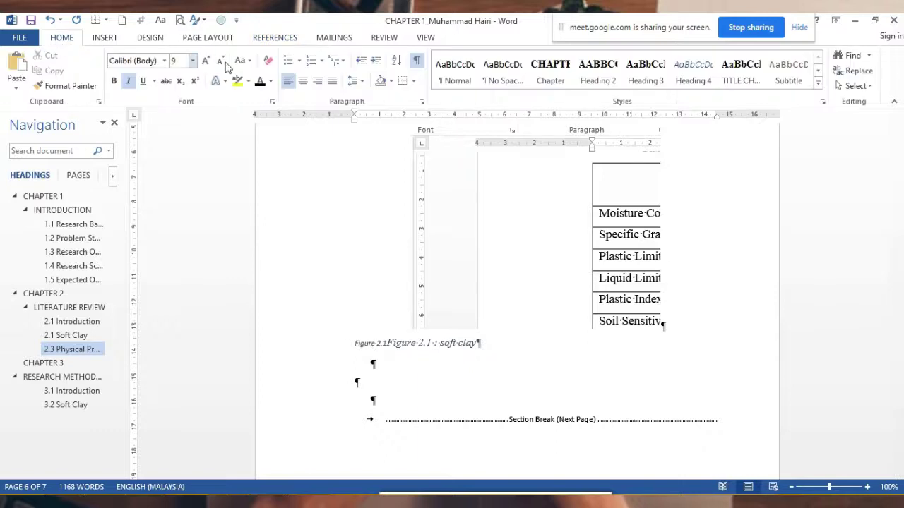
pyautogui.click(303, 82)
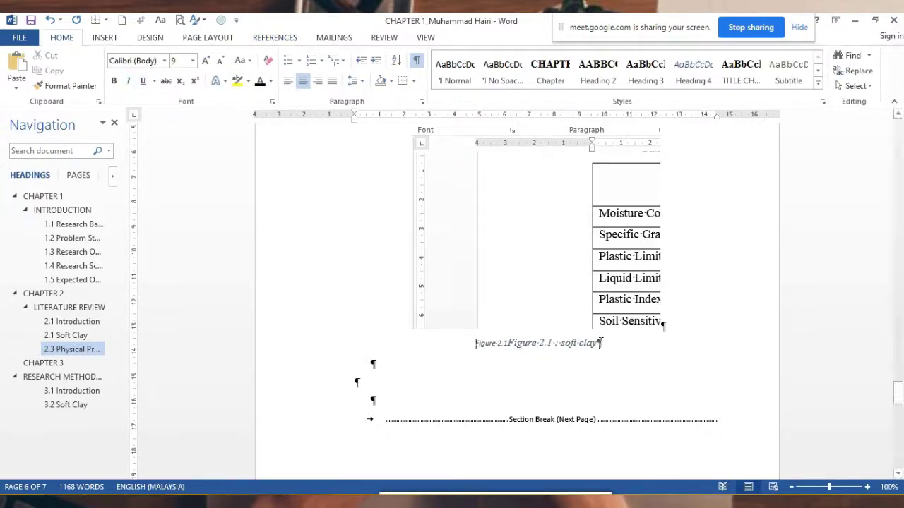
pyautogui.moveTo(600, 344); pyautogui.dragTo(478, 345)
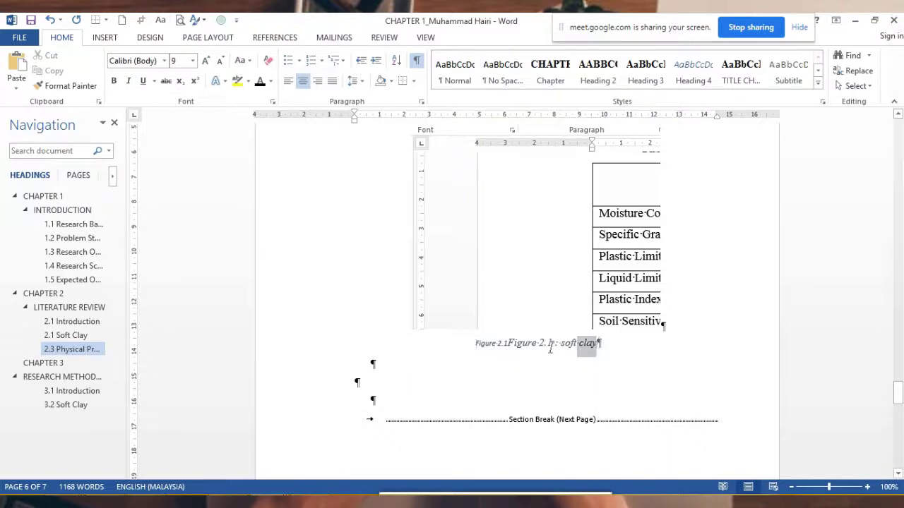
pyautogui.click(126, 82)
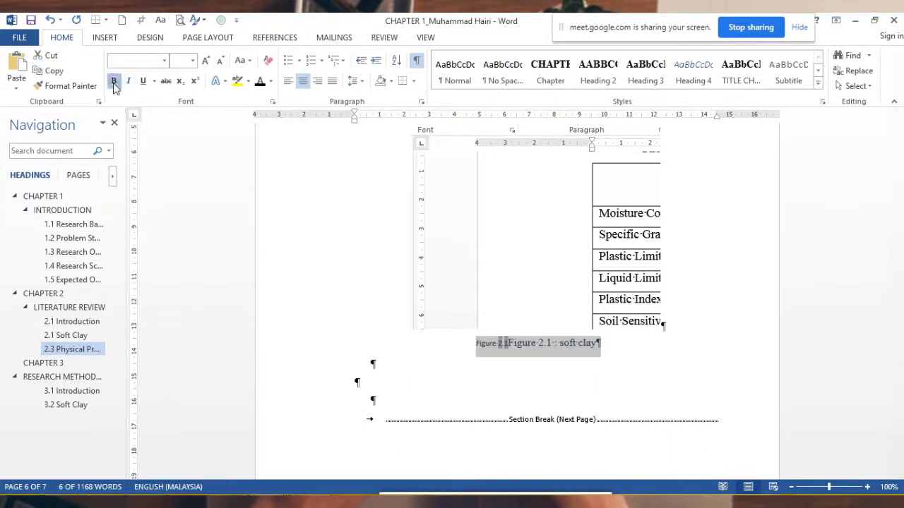
pyautogui.click(115, 84)
pyautogui.click(115, 84)
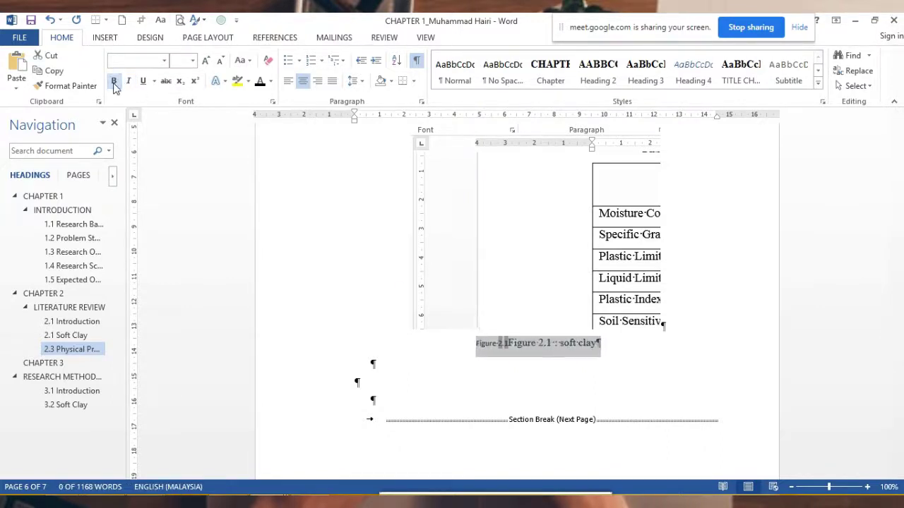
pyautogui.click(164, 62)
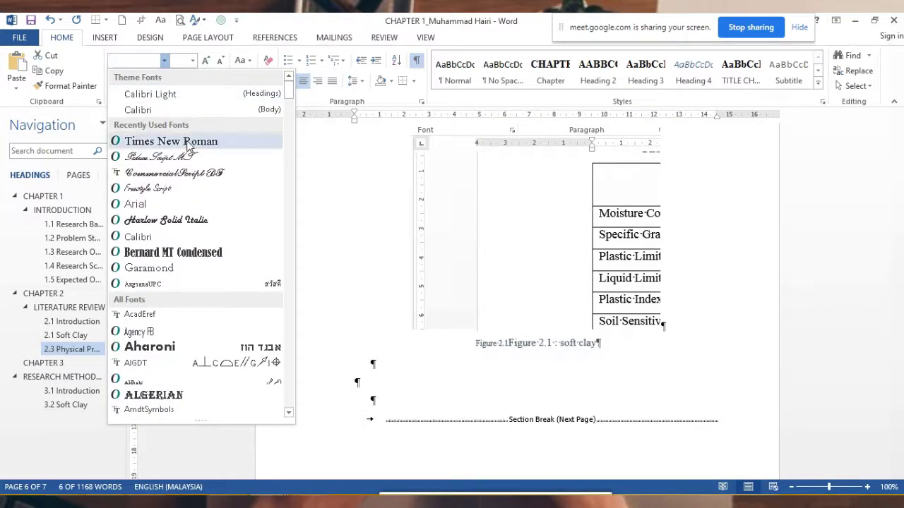
pyautogui.click(188, 142)
pyautogui.click(192, 60)
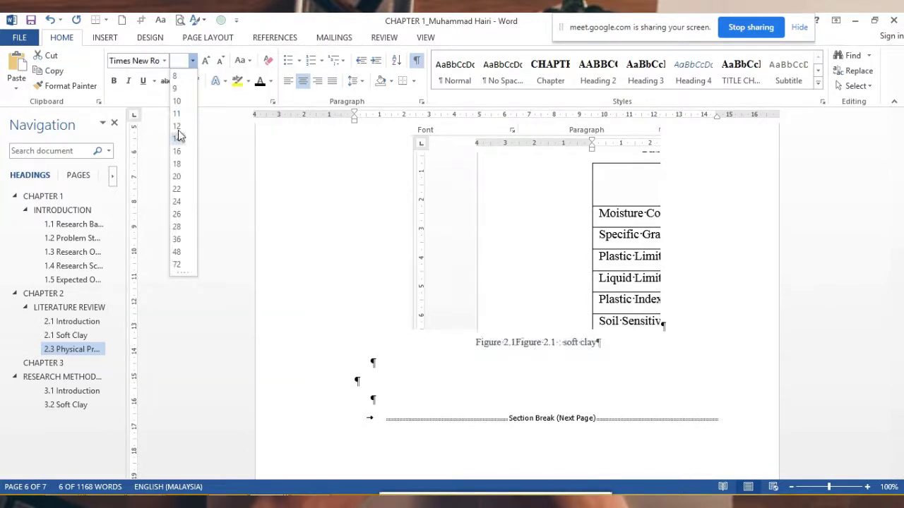
pyautogui.click(177, 125)
pyautogui.click(541, 365)
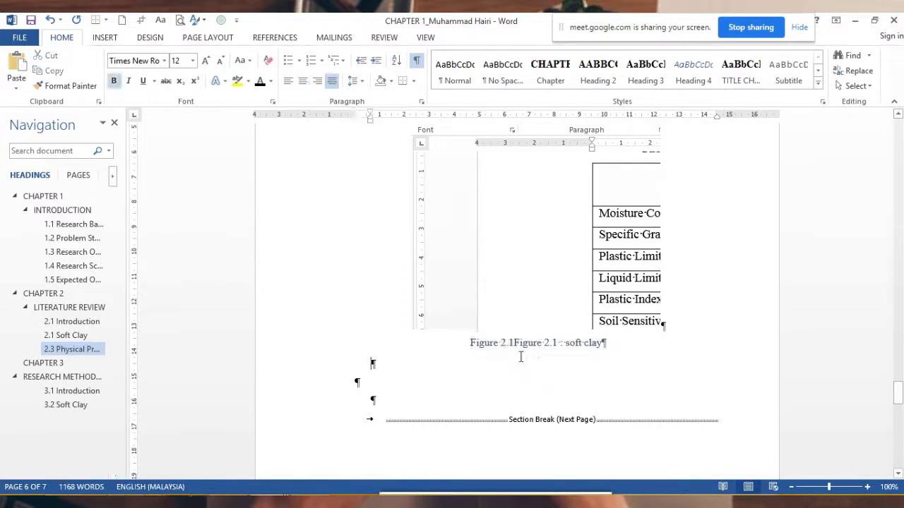
pyautogui.click(511, 343)
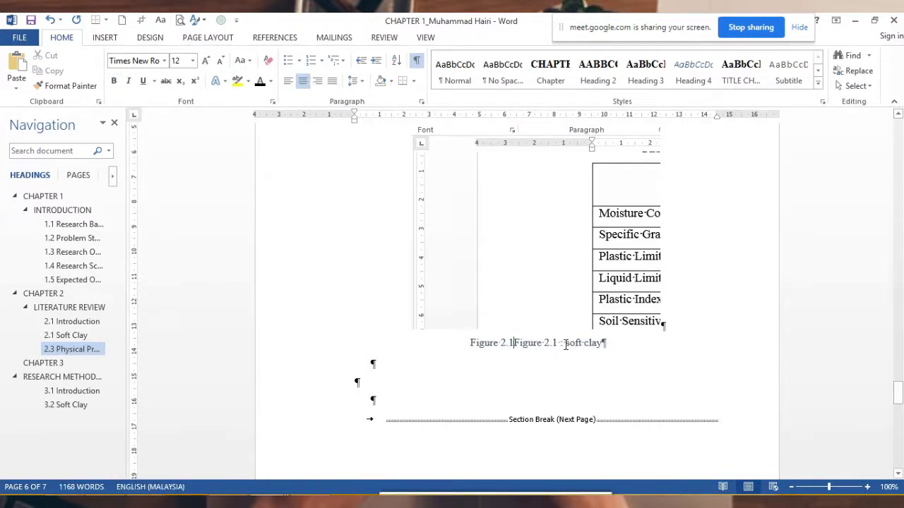
# Add a colon after Figure 2.1 and delete the duplicated figure label
pyautogui.write(':')
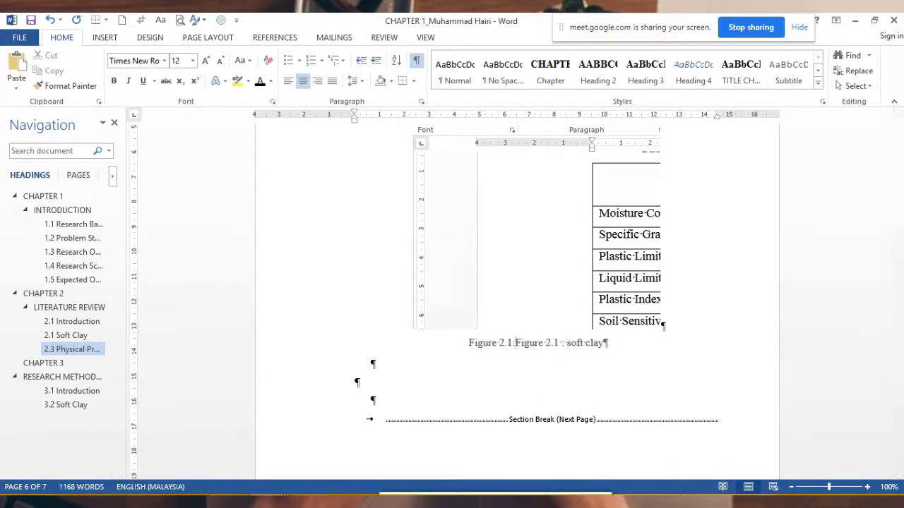
pyautogui.press('Delete')
pyautogui.press('Delete')
pyautogui.press('Delete')
pyautogui.press('Delete')
pyautogui.press('Delete')
pyautogui.press('Delete')
pyautogui.press('Delete')
pyautogui.press('Delete')
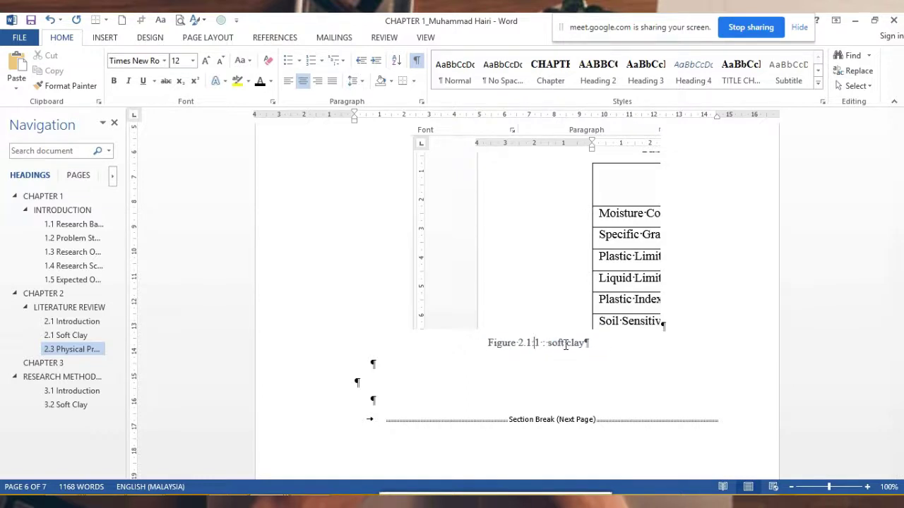
pyautogui.press('Delete')
pyautogui.press('Delete')
pyautogui.press('Delete')
pyautogui.press('Delete')
pyautogui.click(605, 354)
pyautogui.moveTo(583, 344); pyautogui.dragTo(481, 344)
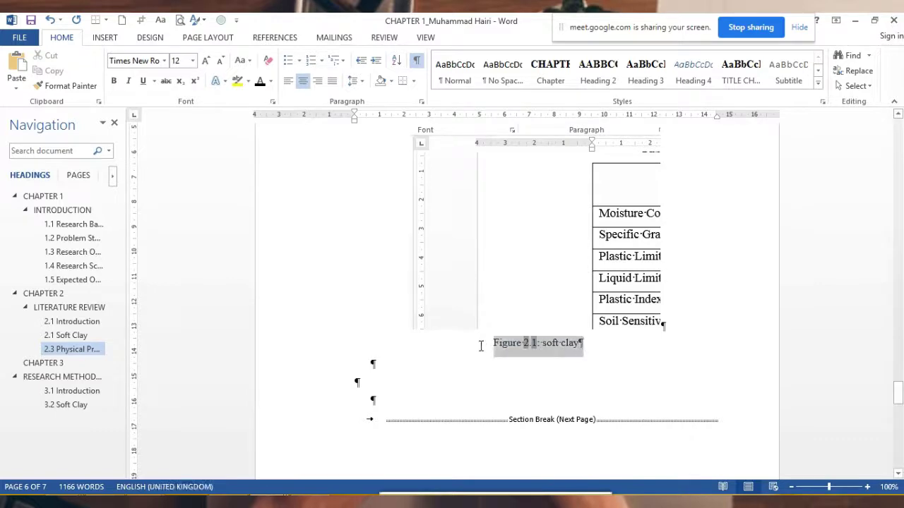
pyautogui.click(626, 357)
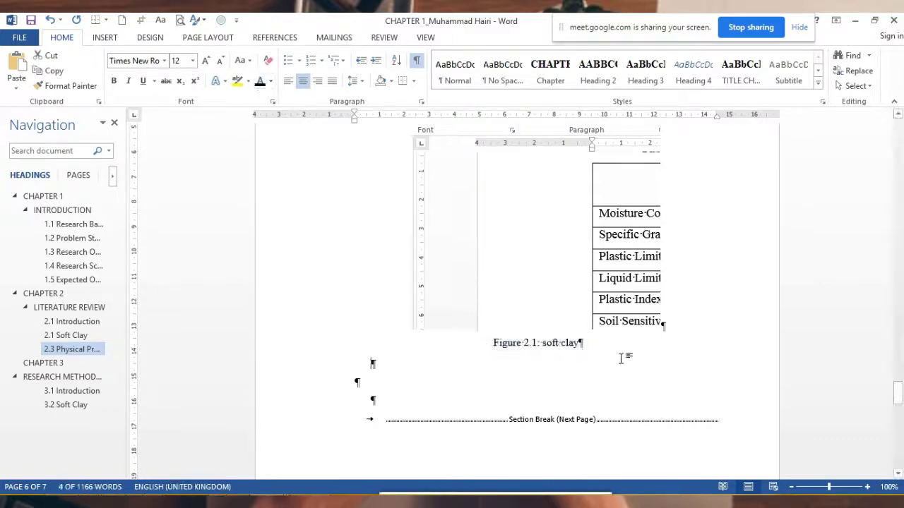
pyautogui.scroll(4, 728, 337)
pyautogui.scroll(-3, 714, 361)
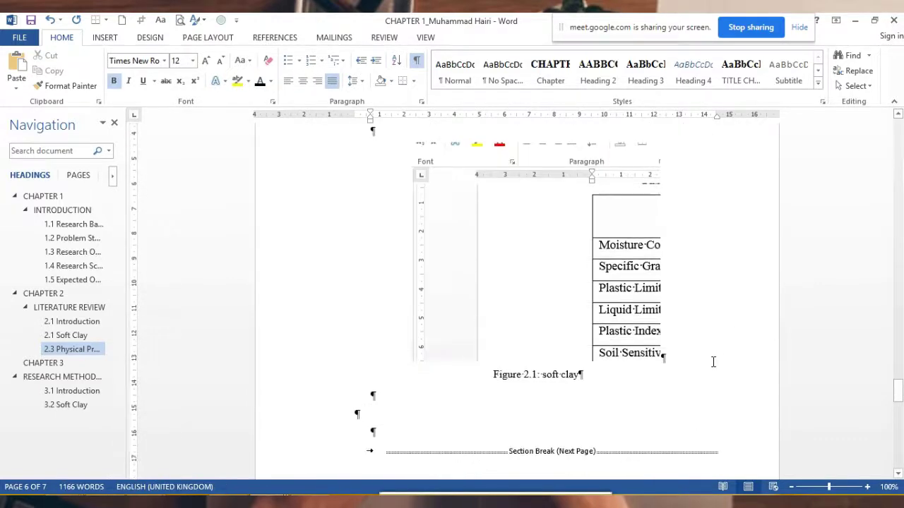
# From the Figure 2.1 caption, expand the Styles gallery and bring up the Caption style's options
pyautogui.click(556, 376)
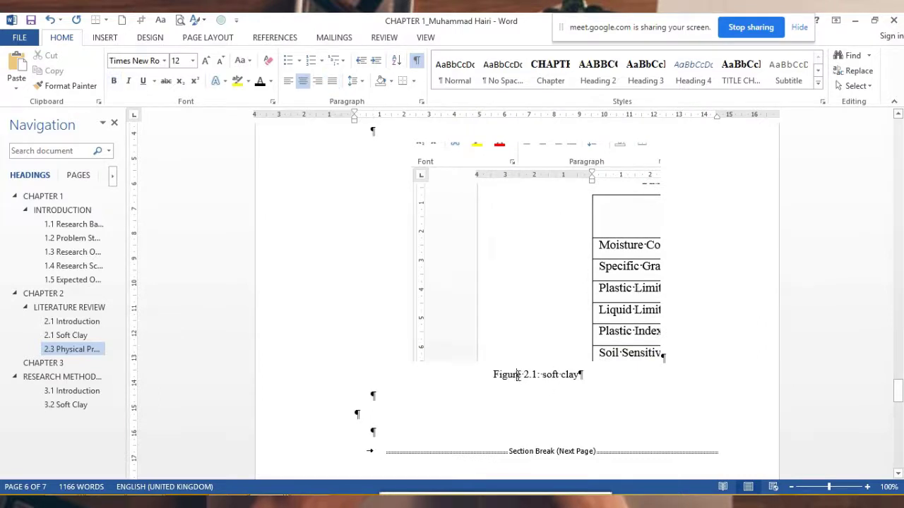
pyautogui.click(818, 82)
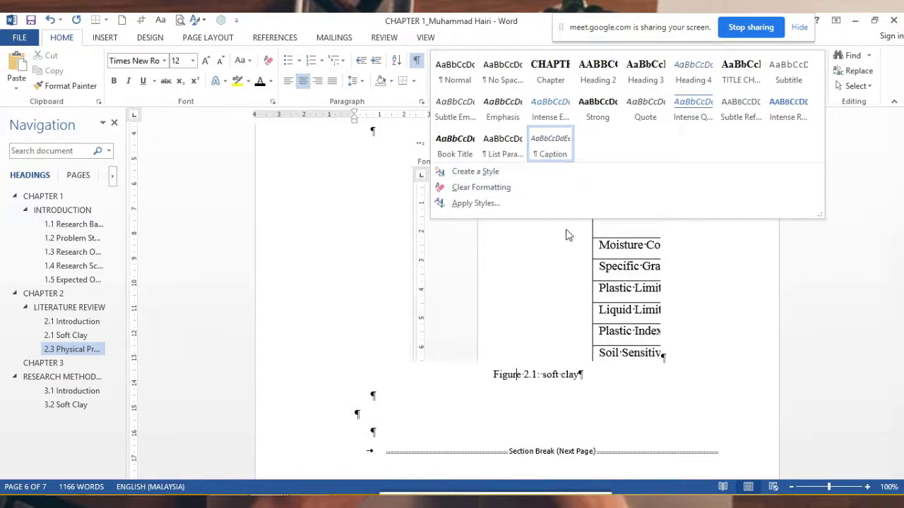
pyautogui.rightClick(550, 144)
# Redefine the Caption style as Times New Roman 12 pt, Automatic colour, centred, non-italic
pyautogui.click(558, 161)
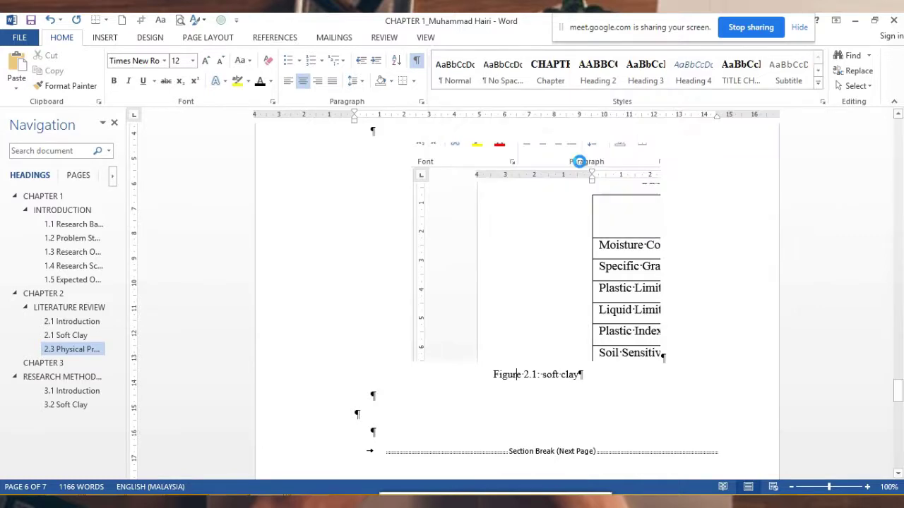
pyautogui.click(581, 194)
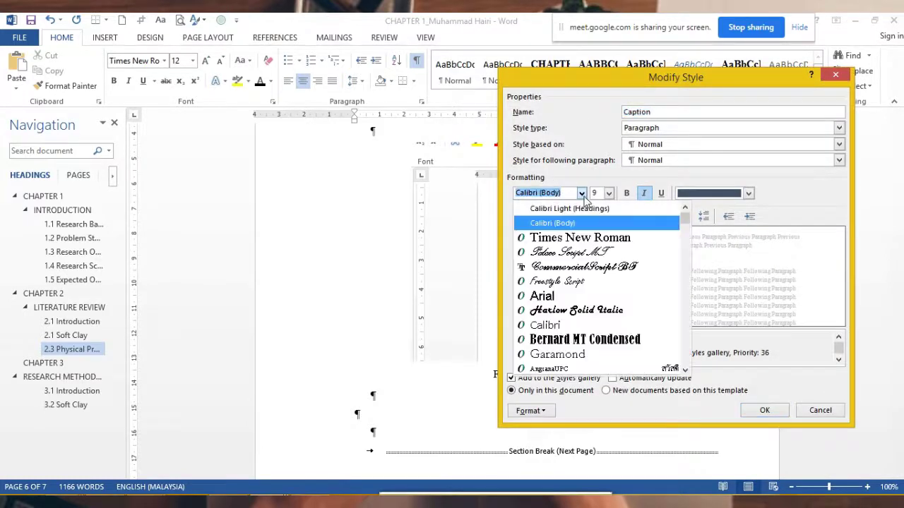
pyautogui.click(578, 239)
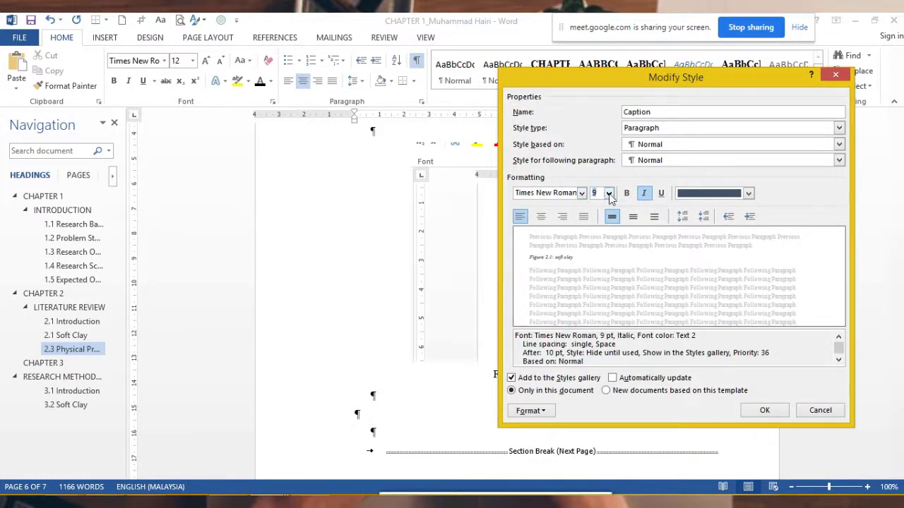
pyautogui.click(609, 194)
pyautogui.click(597, 241)
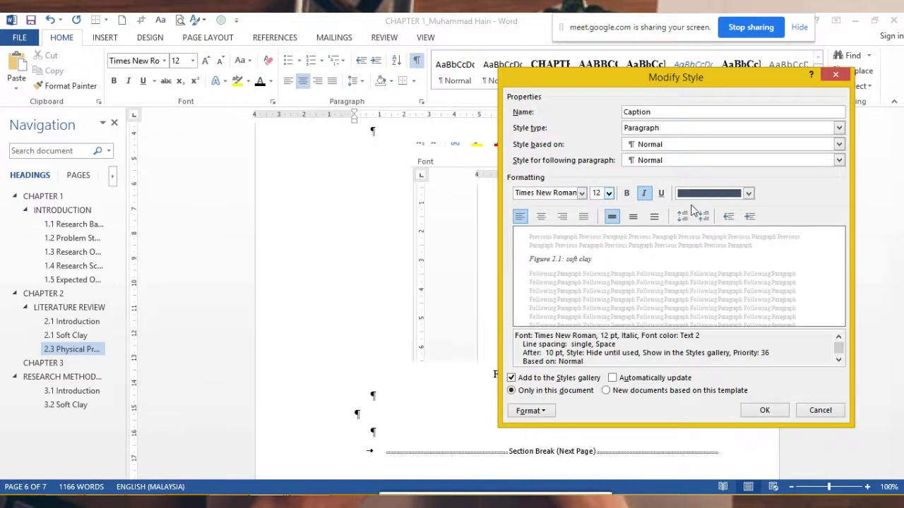
pyautogui.click(707, 194)
pyautogui.click(703, 210)
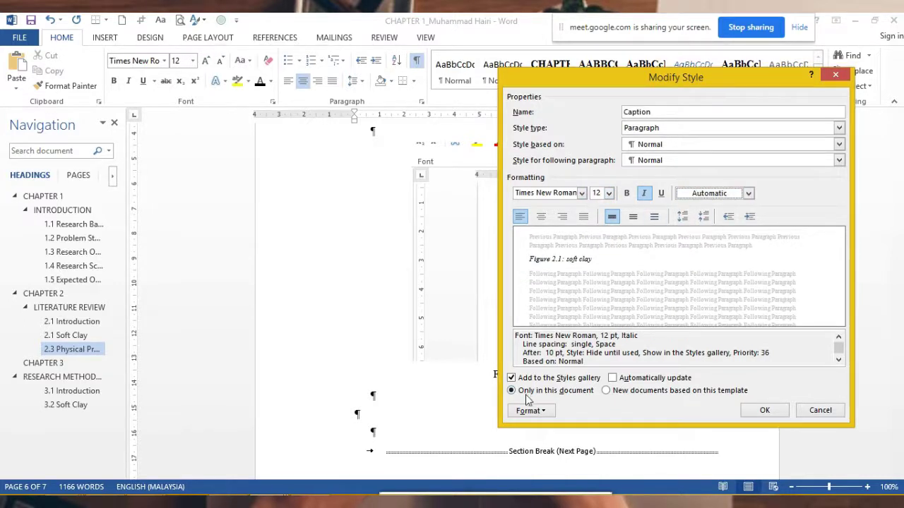
pyautogui.click(551, 415)
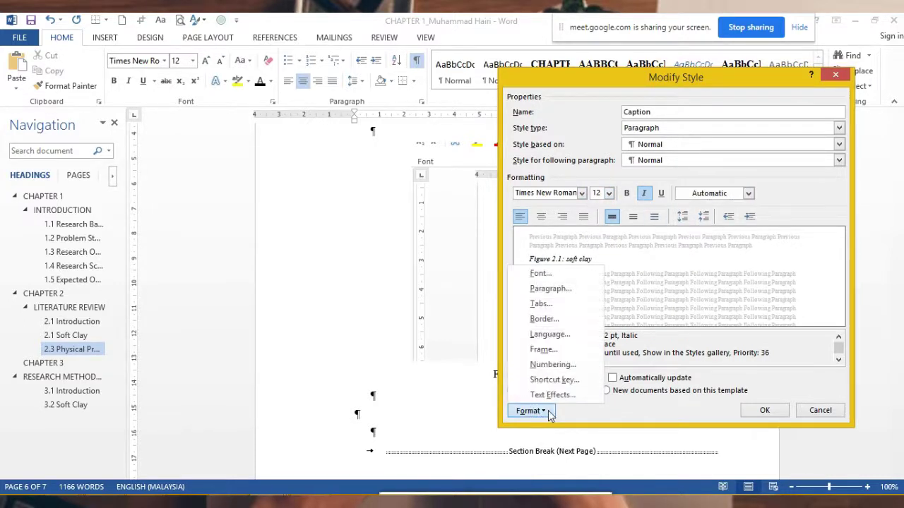
pyautogui.click(542, 221)
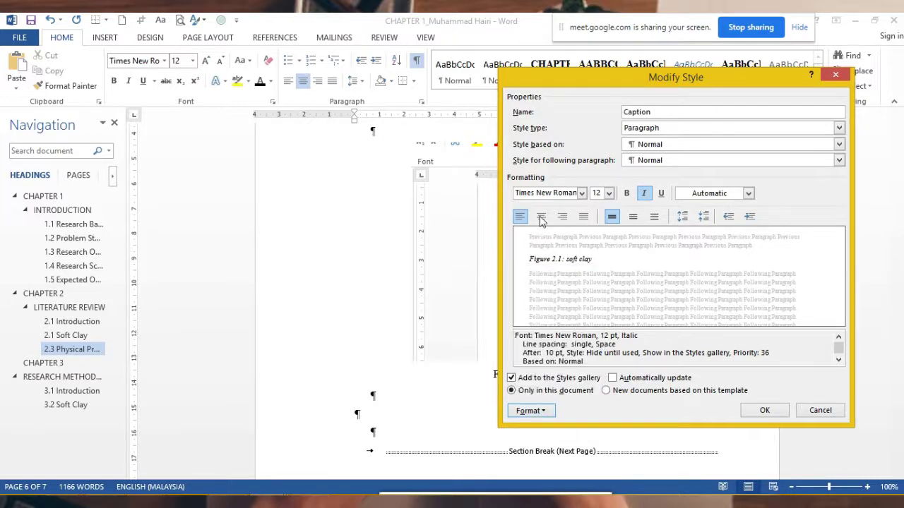
pyautogui.click(542, 219)
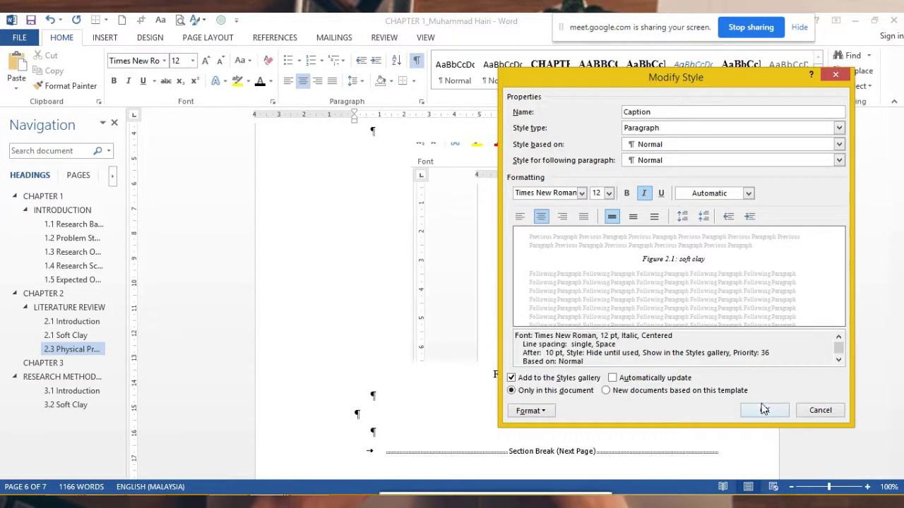
pyautogui.click(643, 194)
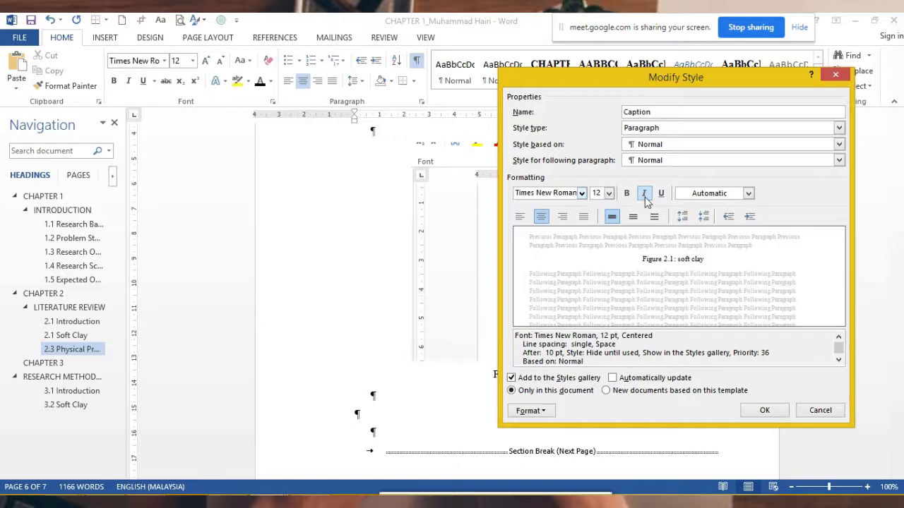
pyautogui.click(760, 412)
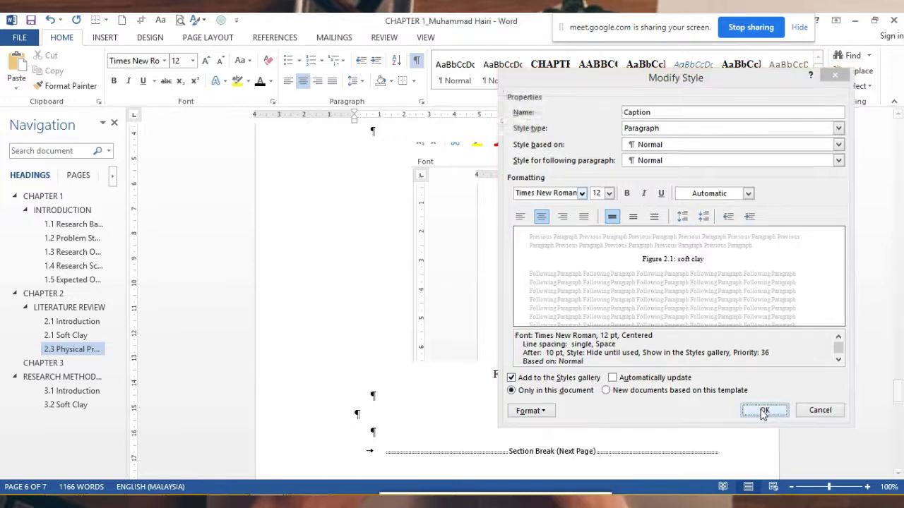
# Modify the Caption style so captions stay upright rather than italic
pyautogui.scroll(-2, 520, 363)
pyautogui.scroll(3, 534, 303)
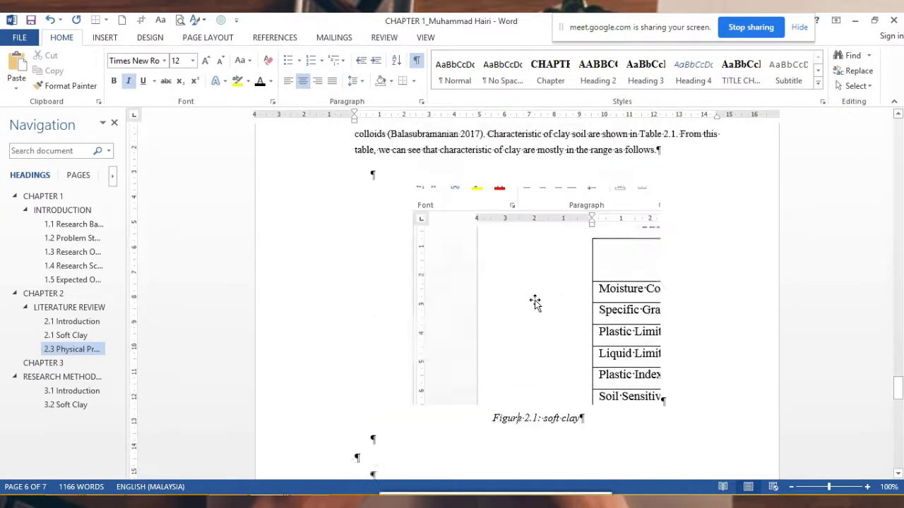
pyautogui.scroll(5, 534, 303)
pyautogui.scroll(4, 534, 287)
pyautogui.scroll(3, 535, 286)
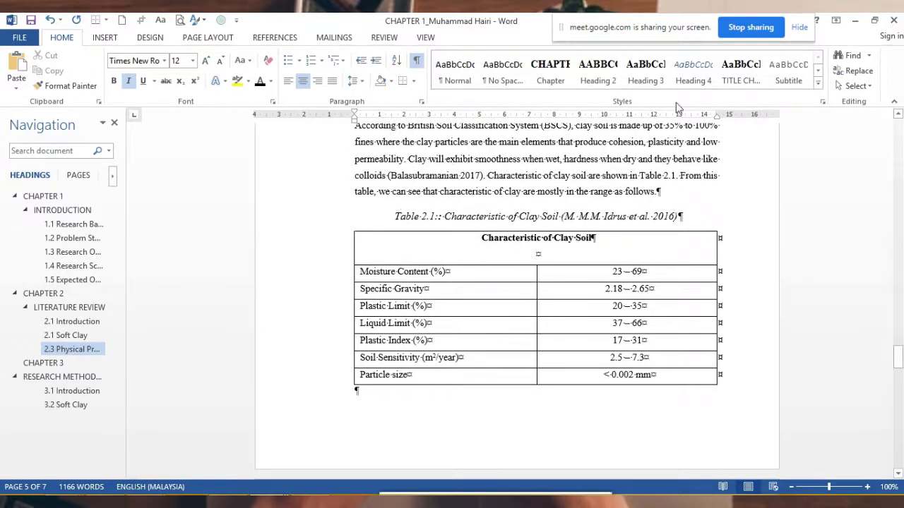
pyautogui.click(817, 83)
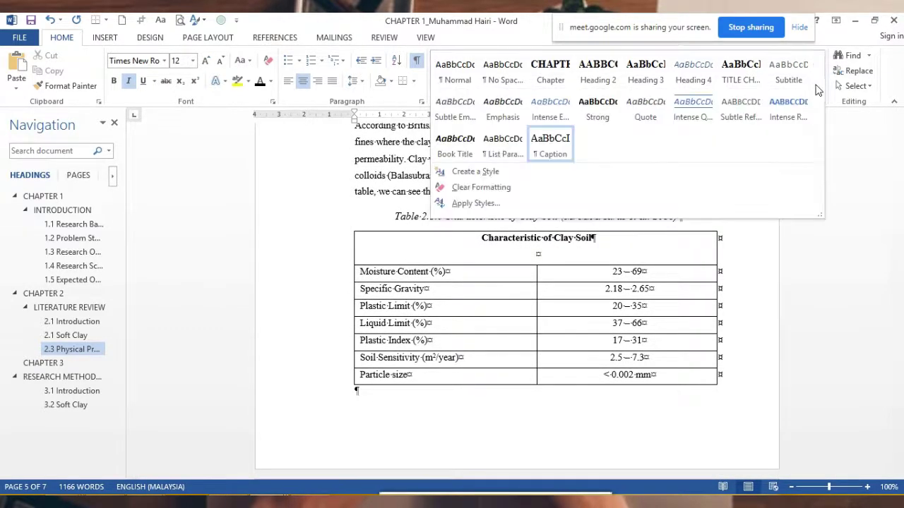
pyautogui.rightClick(562, 150)
pyautogui.click(595, 167)
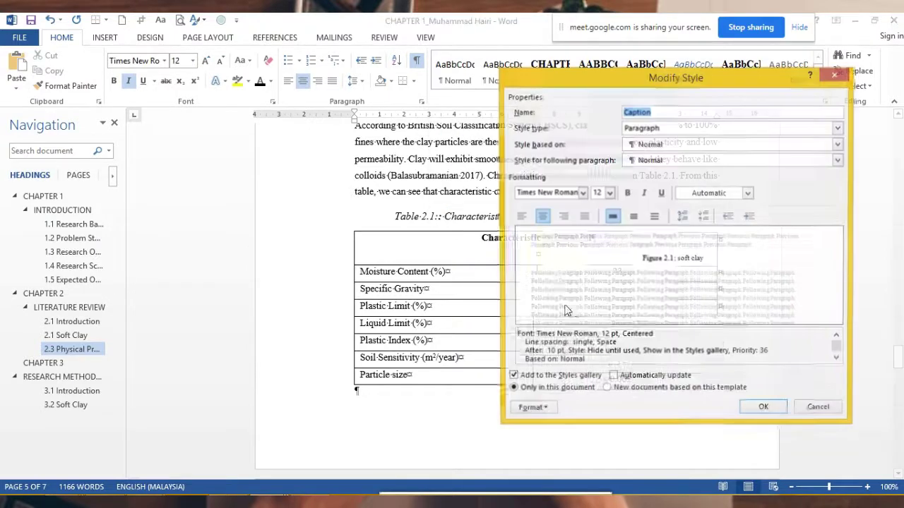
pyautogui.click(644, 195)
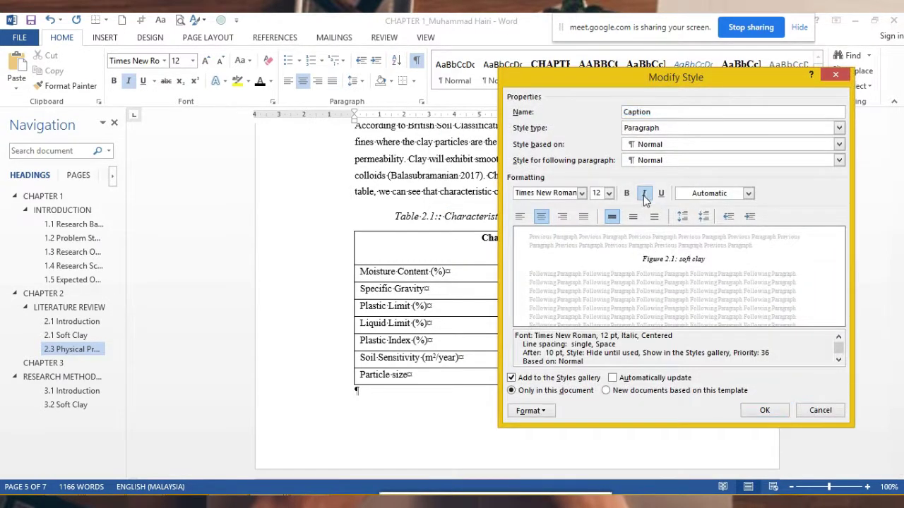
pyautogui.click(644, 196)
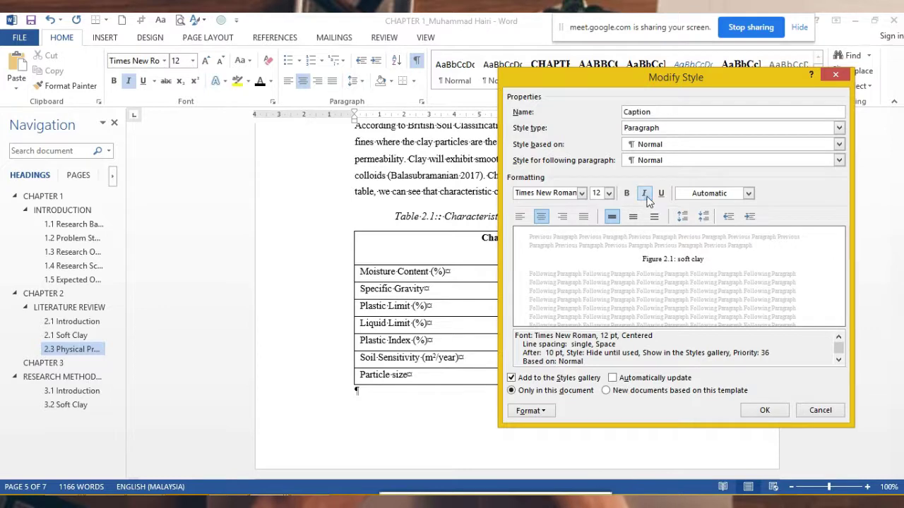
pyautogui.click(646, 196)
pyautogui.click(645, 193)
pyautogui.click(765, 415)
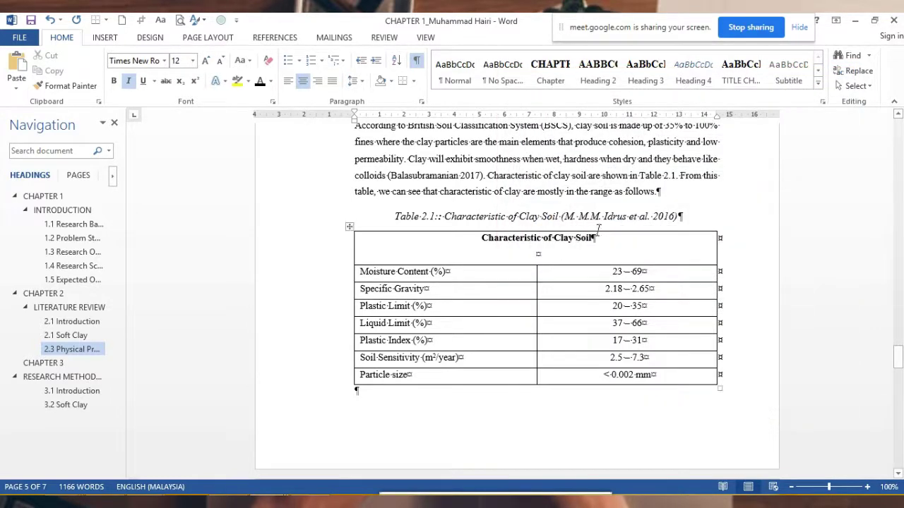
# Apply the Caption style to the whole Table 2.1 caption line
pyautogui.moveTo(678, 216); pyautogui.dragTo(564, 211)
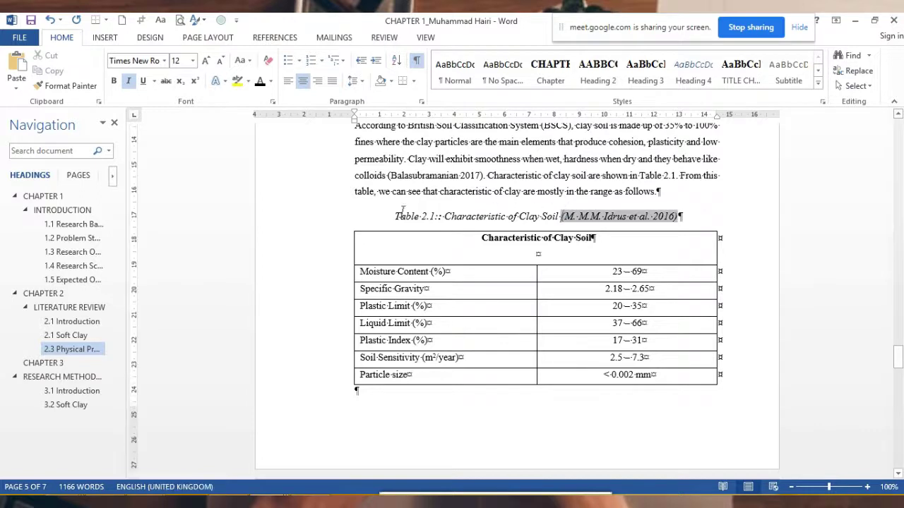
pyautogui.moveTo(395, 216); pyautogui.dragTo(634, 223)
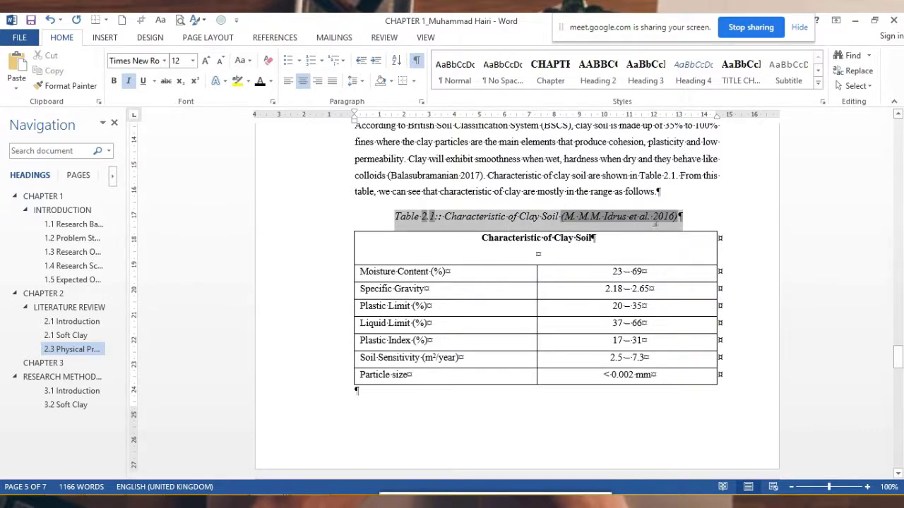
pyautogui.click(818, 82)
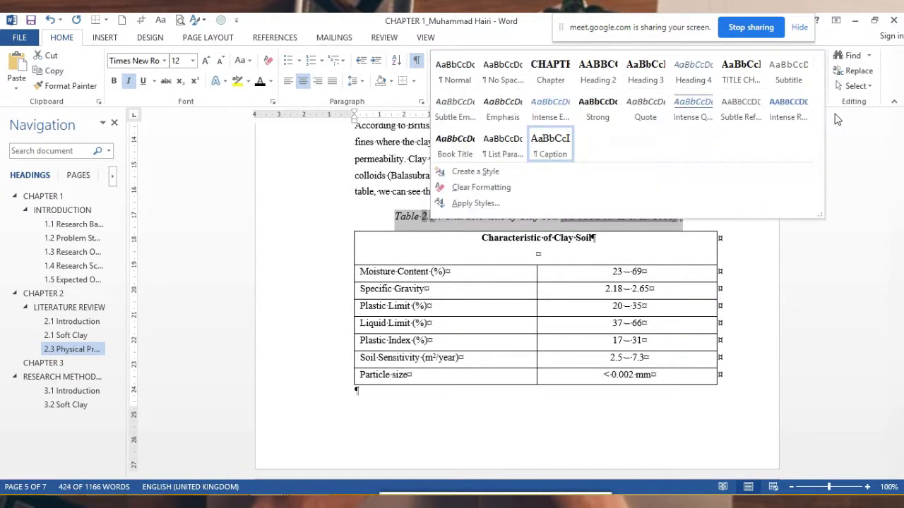
pyautogui.click(550, 145)
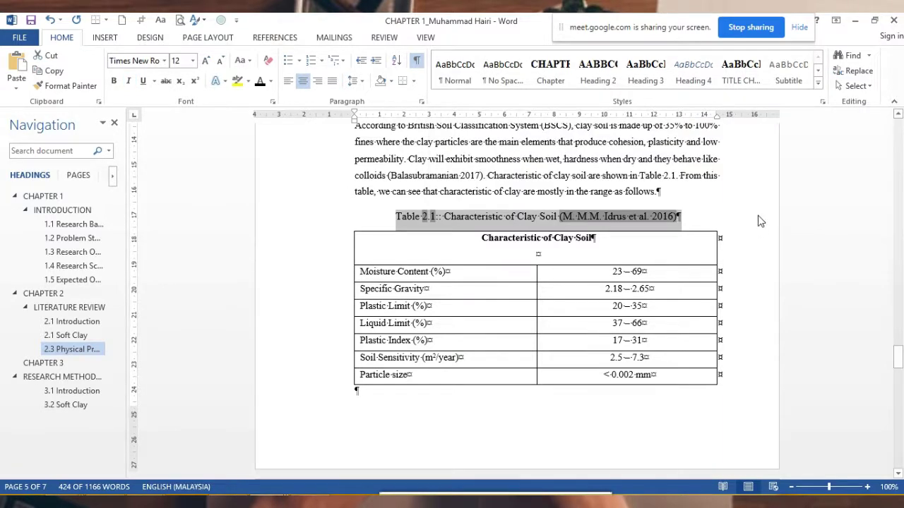
pyautogui.click(627, 227)
# Apply the Caption style to the Figure 2.1: soft clay caption
pyautogui.scroll(-7, 546, 299)
pyautogui.scroll(-3, 565, 322)
pyautogui.scroll(-4, 586, 340)
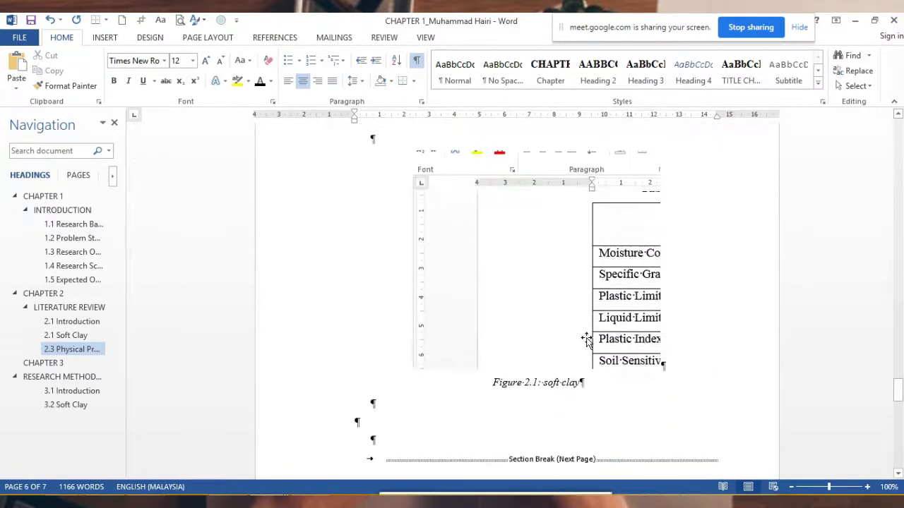
pyautogui.scroll(-1, 585, 353)
pyautogui.moveTo(584, 375); pyautogui.dragTo(493, 375)
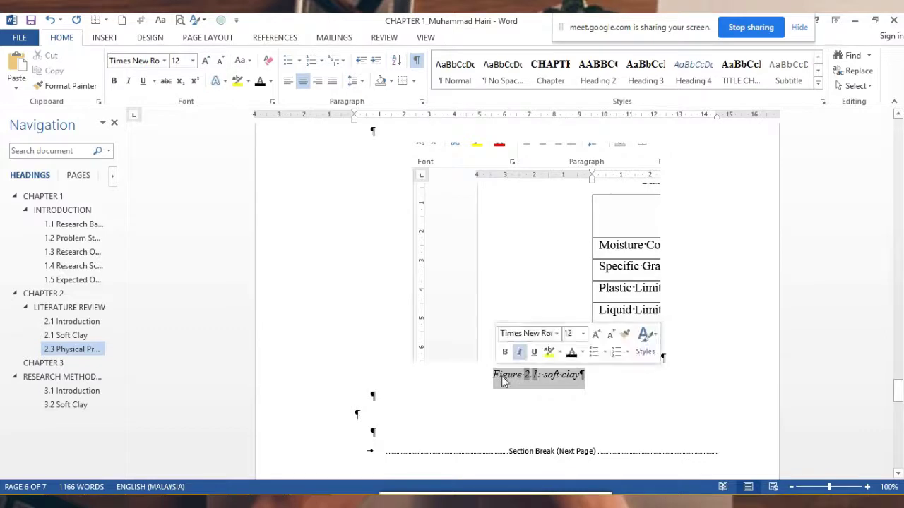
pyautogui.click(819, 85)
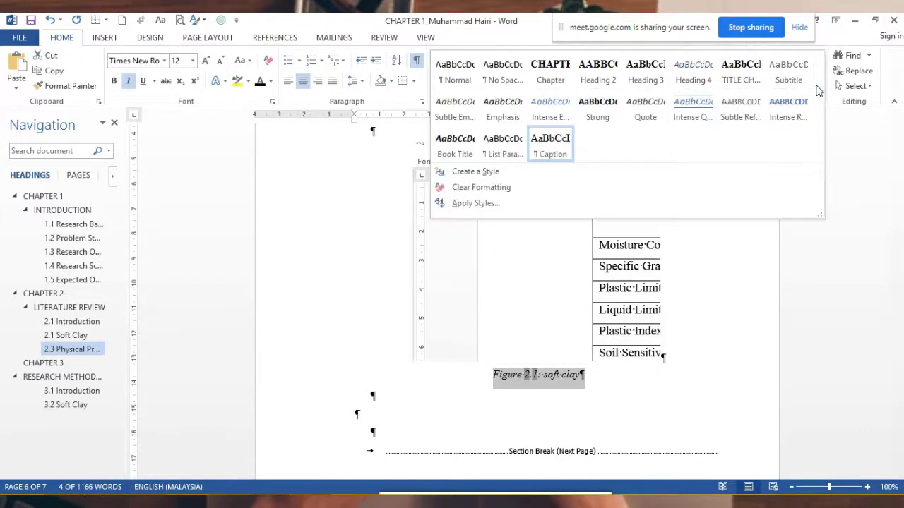
pyautogui.click(625, 358)
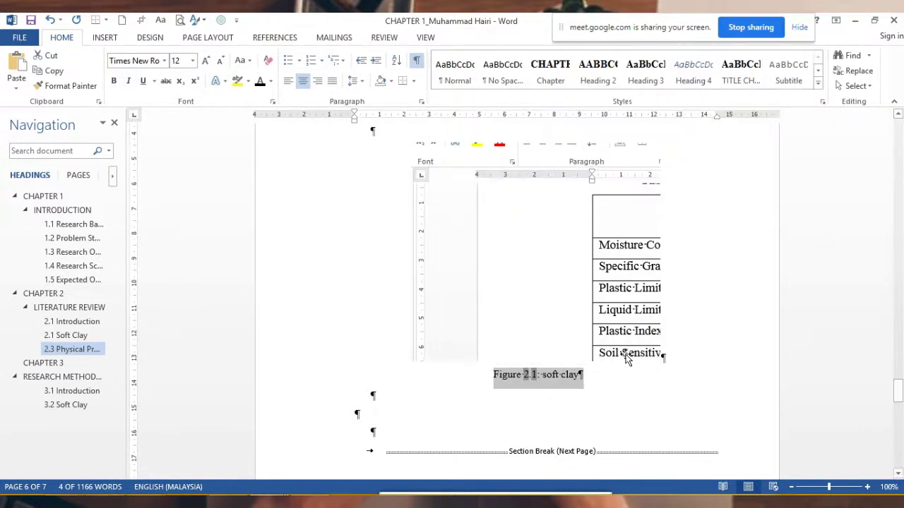
pyautogui.click(656, 393)
# Copy section 2.3 from its heading through the Figure 2.1 caption
pyautogui.scroll(-5, 586, 321)
pyautogui.scroll(2, 586, 322)
pyautogui.scroll(5, 586, 322)
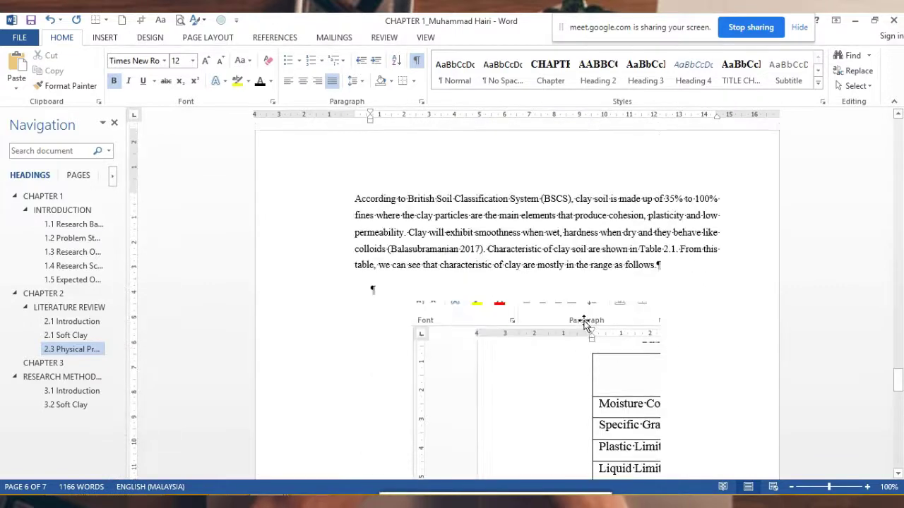
pyautogui.scroll(5, 586, 322)
pyautogui.scroll(5, 565, 310)
pyautogui.scroll(2, 564, 310)
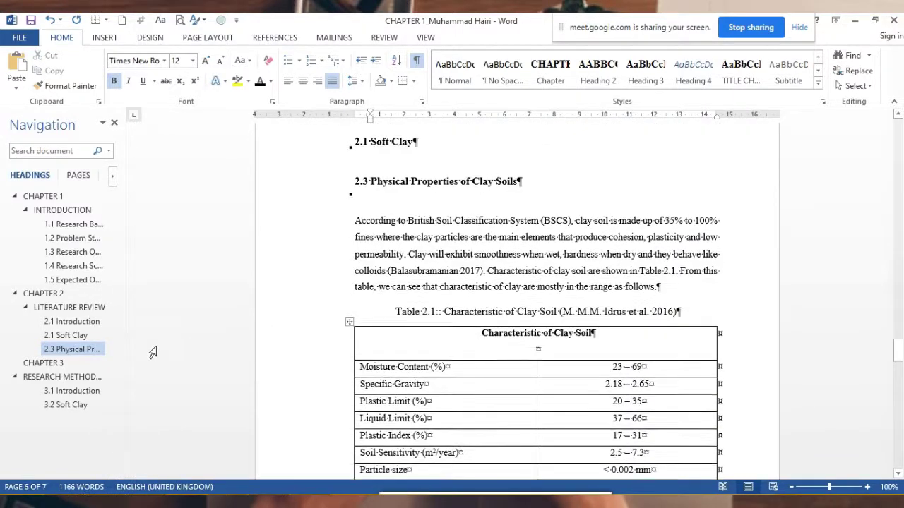
pyautogui.scroll(-2, 151, 349)
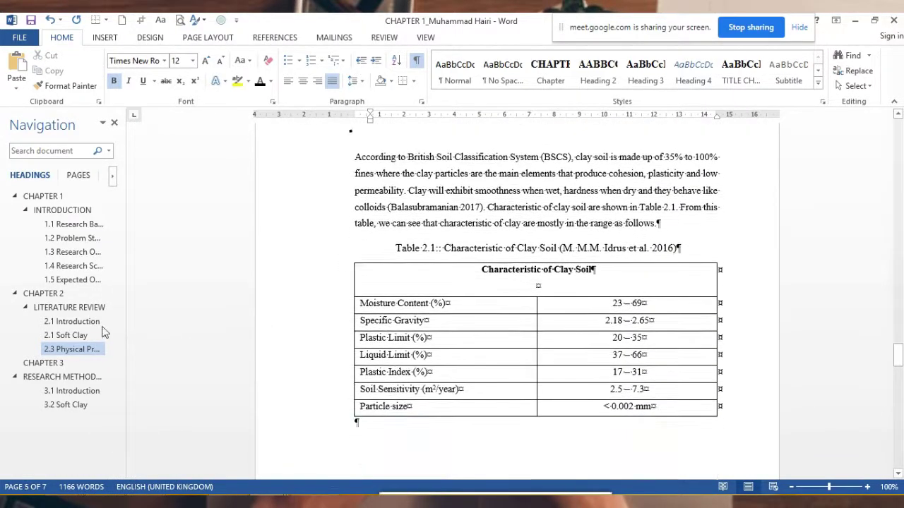
pyautogui.click(64, 365)
pyautogui.scroll(-3, 490, 256)
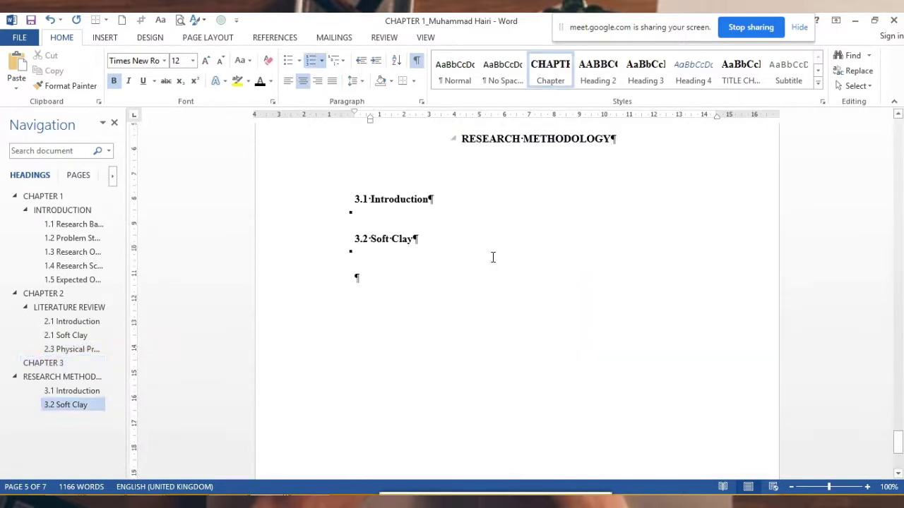
pyautogui.click(389, 188)
pyautogui.click(64, 307)
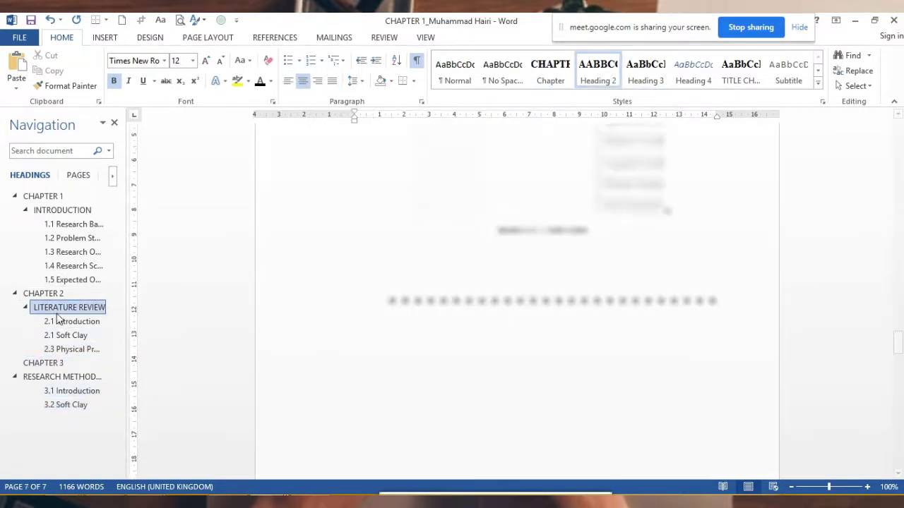
pyautogui.scroll(-2, 366, 261)
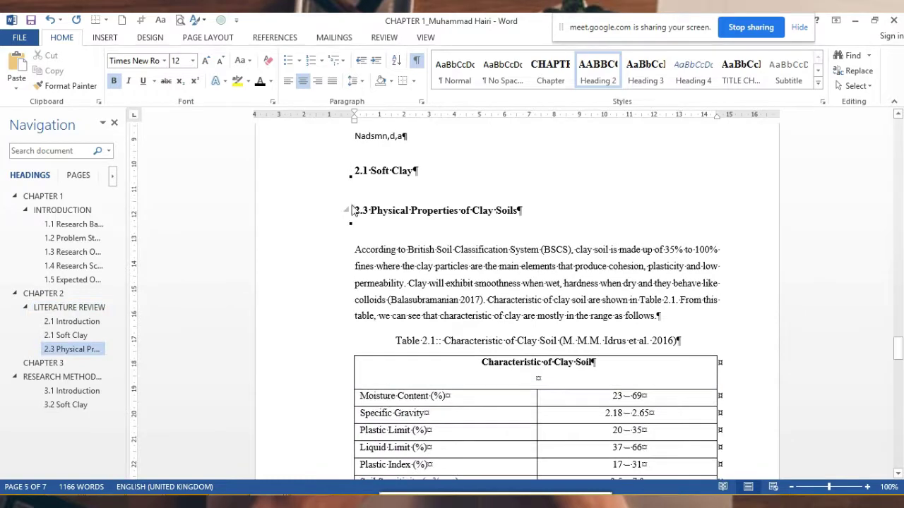
pyautogui.moveTo(373, 214); pyautogui.dragTo(652, 386)
pyautogui.hotkey('ctrl', 'c')
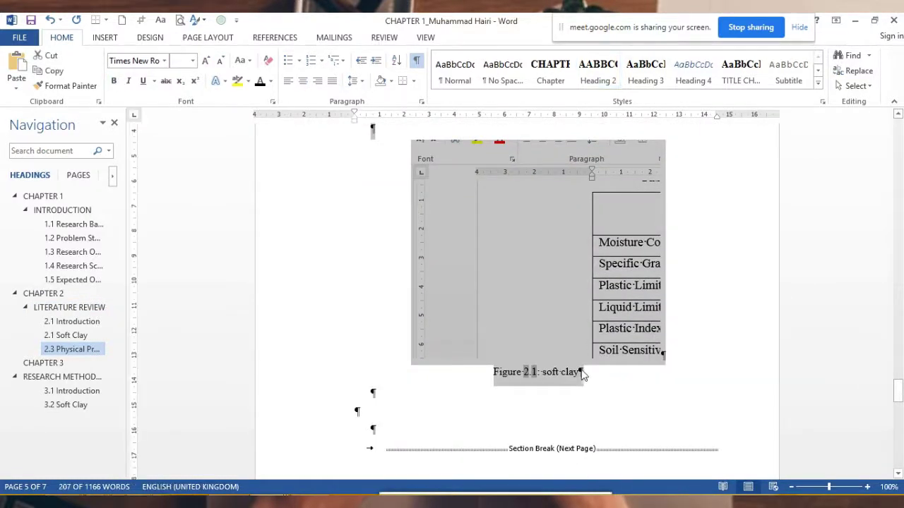
pyautogui.rightClick(580, 372)
pyautogui.click(523, 274)
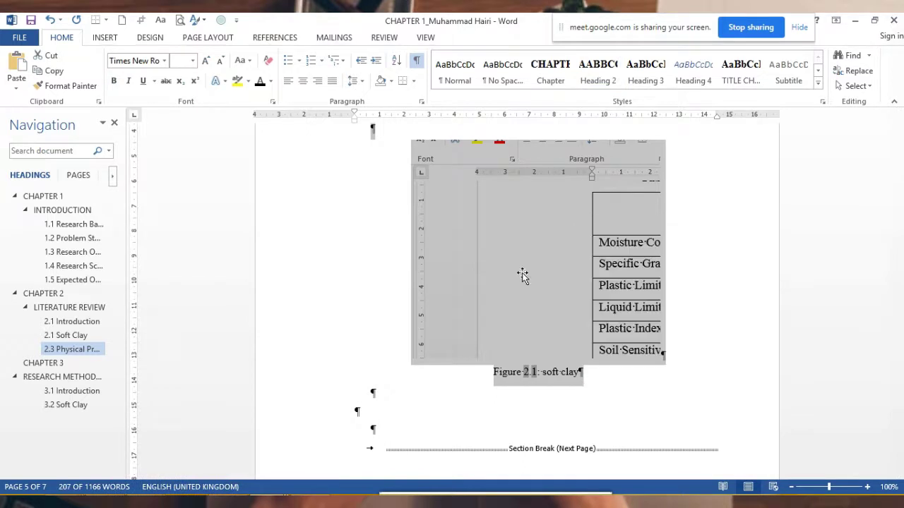
# Place the insertion point on the empty line below Chapter 3's 3.2 Soft Clay
pyautogui.click(71, 392)
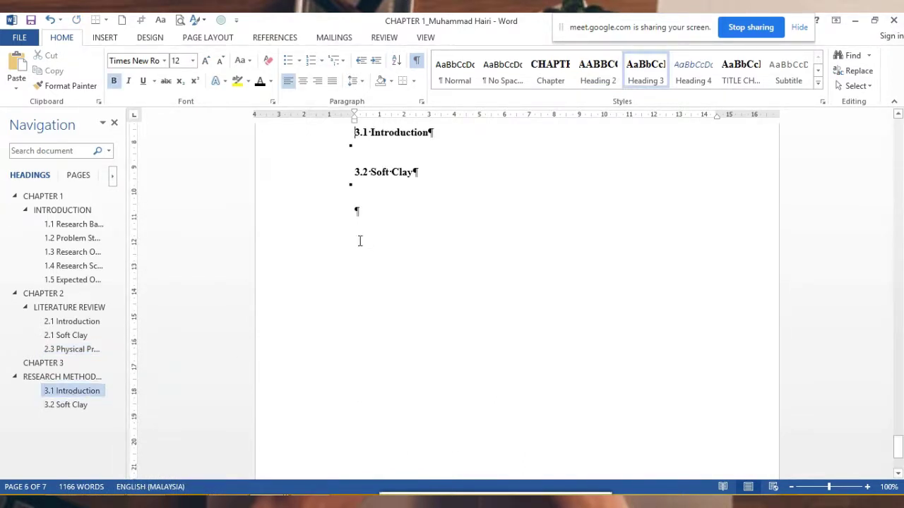
pyautogui.doubleClick(364, 198)
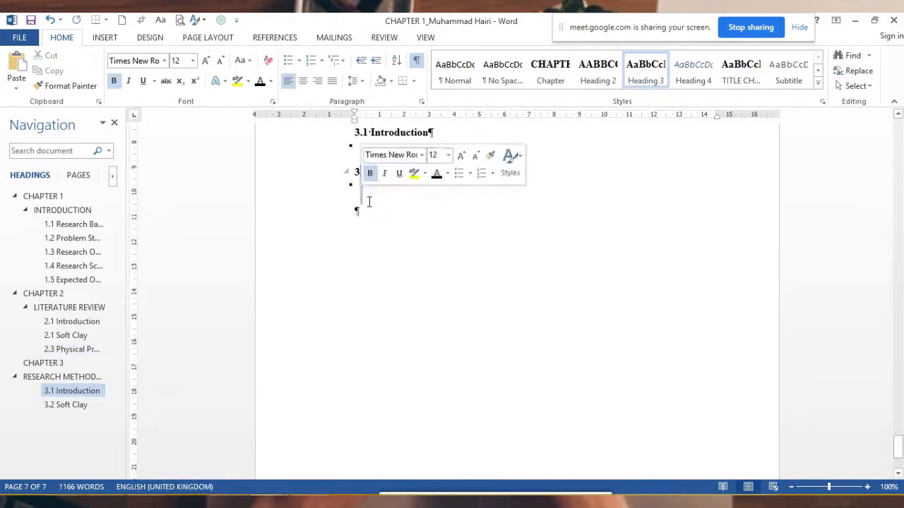
pyautogui.click(356, 212)
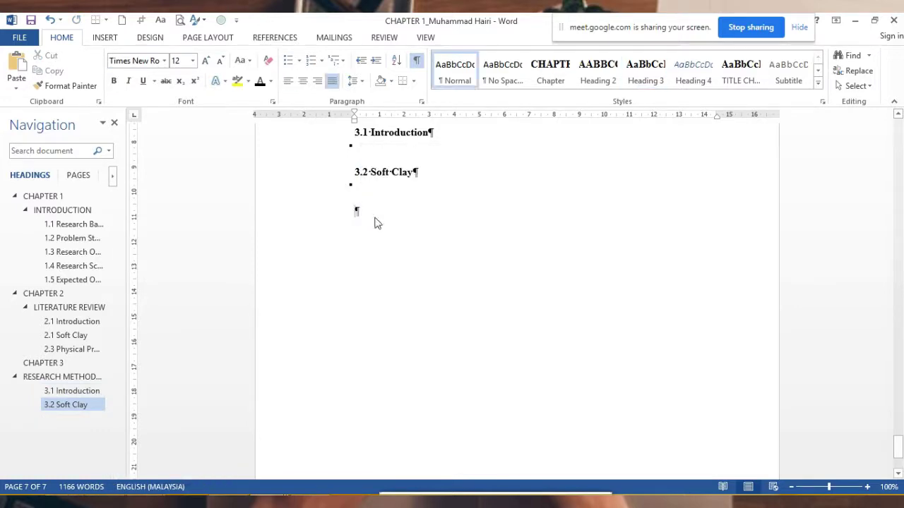
# Paste the copied clay-soil section under 3.2 Soft Clay
pyautogui.hotkey('ctrl', 'v')
pyautogui.scroll(4, 395, 251)
pyautogui.scroll(4, 422, 293)
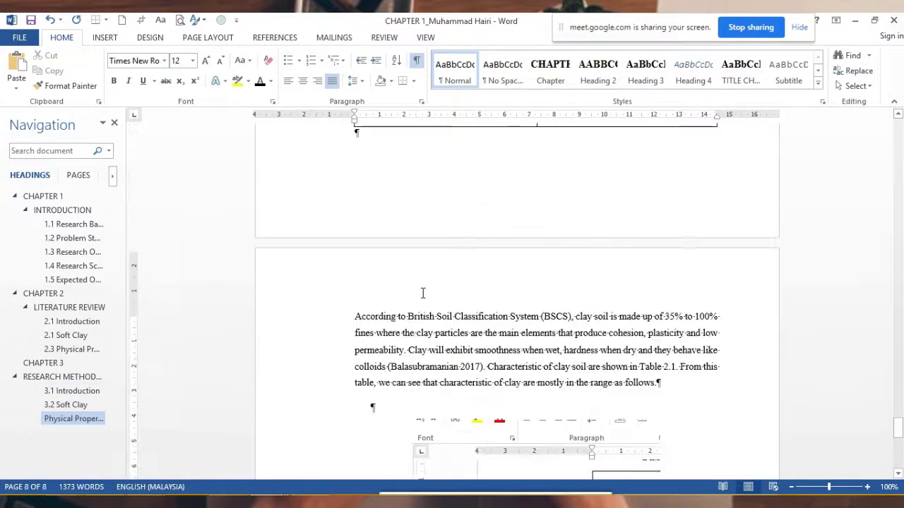
pyautogui.scroll(5, 422, 293)
pyautogui.scroll(5, 395, 282)
pyautogui.hotkey('ctrl', 'v')
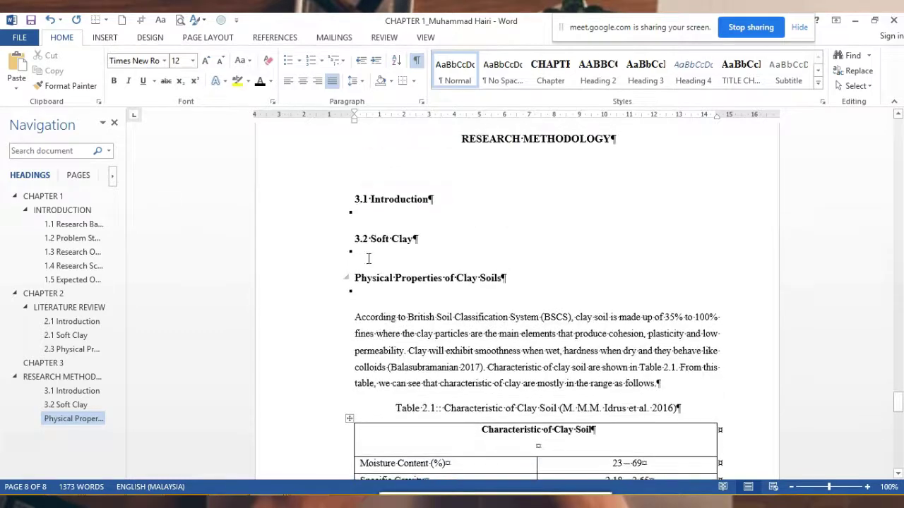
# Make the pasted heading Heading 3 and number it 3.3 Physical Properties of Clay Soils
pyautogui.click(365, 278)
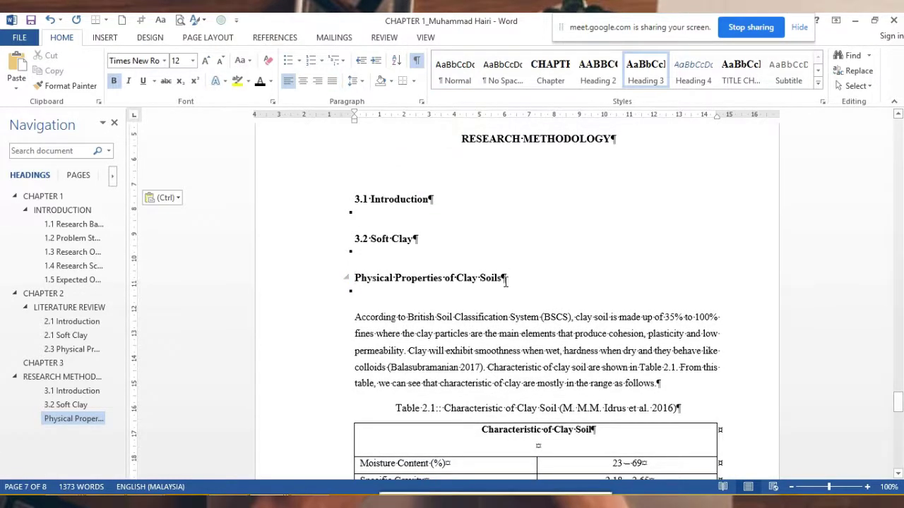
pyautogui.moveTo(505, 281); pyautogui.dragTo(355, 277)
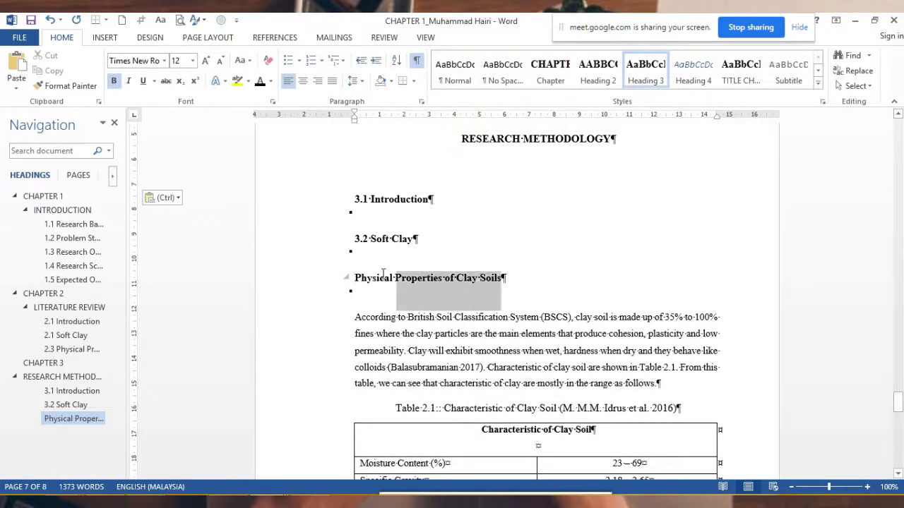
pyautogui.click(645, 73)
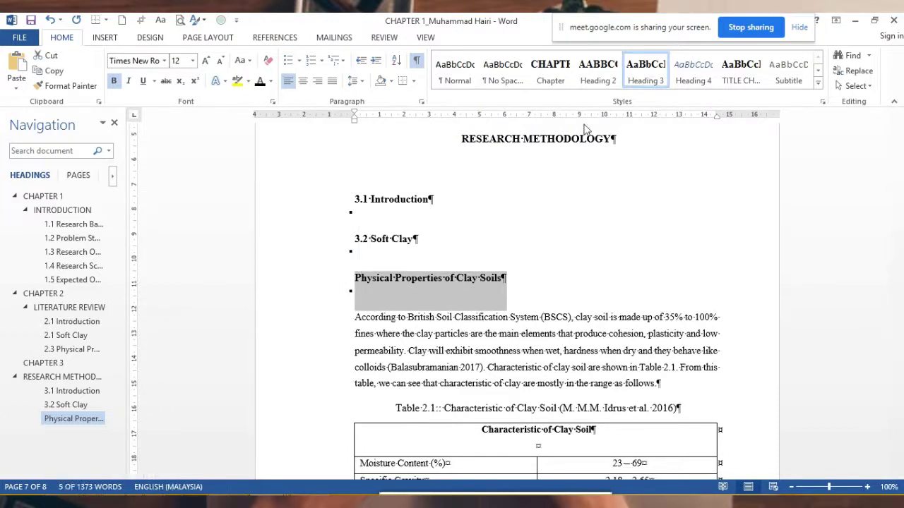
pyautogui.click(358, 281)
pyautogui.write('3')
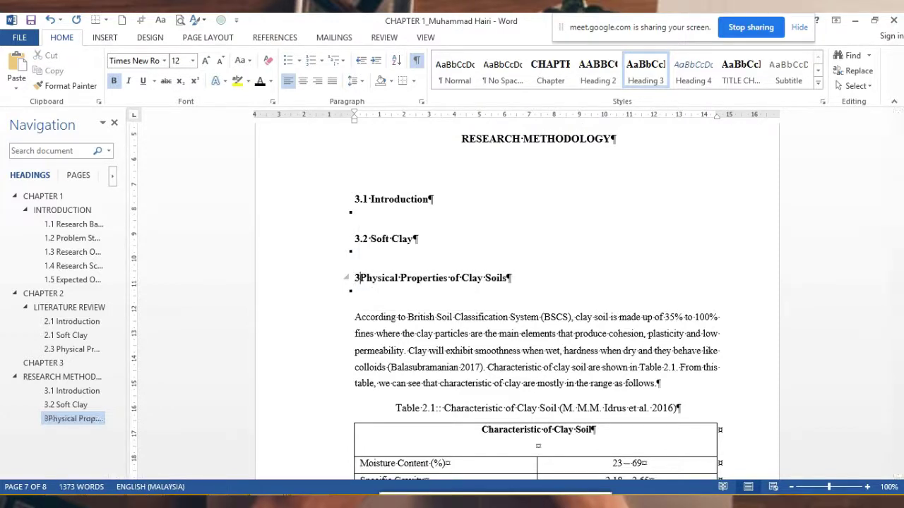
pyautogui.write('.3')
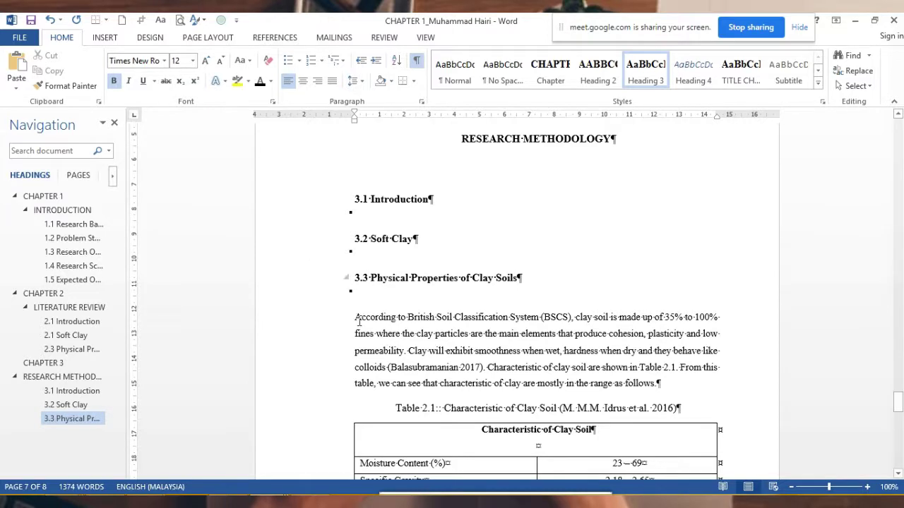
# Place the insertion point at the pasted Table 2.1 caption
pyautogui.scroll(-2, 421, 318)
pyautogui.scroll(-4, 421, 319)
pyautogui.scroll(-3, 420, 319)
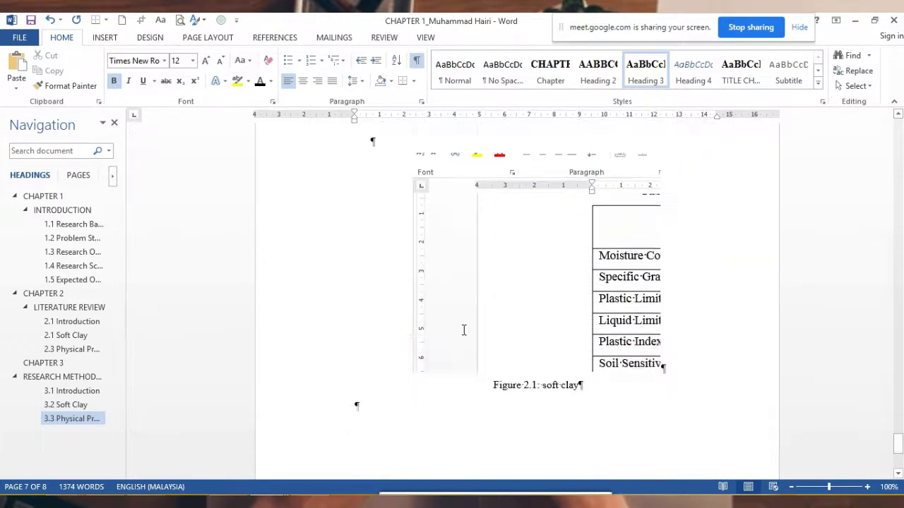
pyautogui.scroll(5, 533, 372)
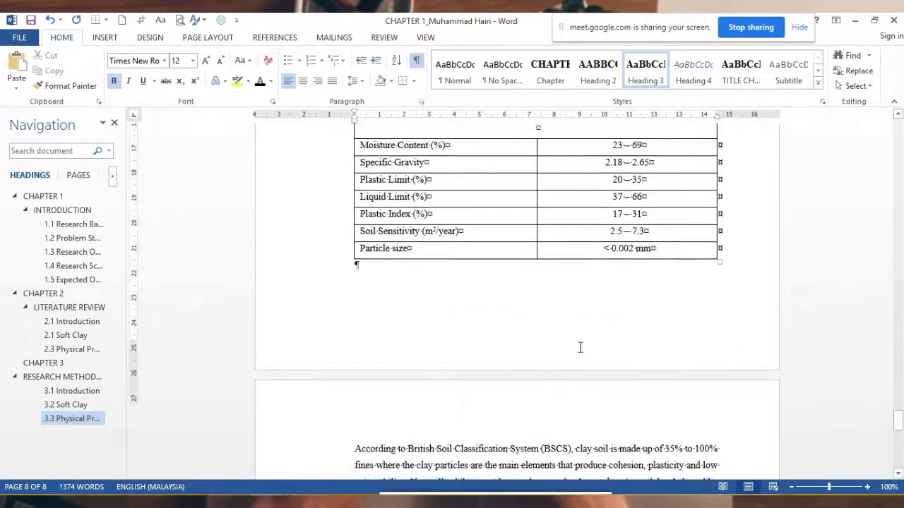
pyautogui.click(396, 249)
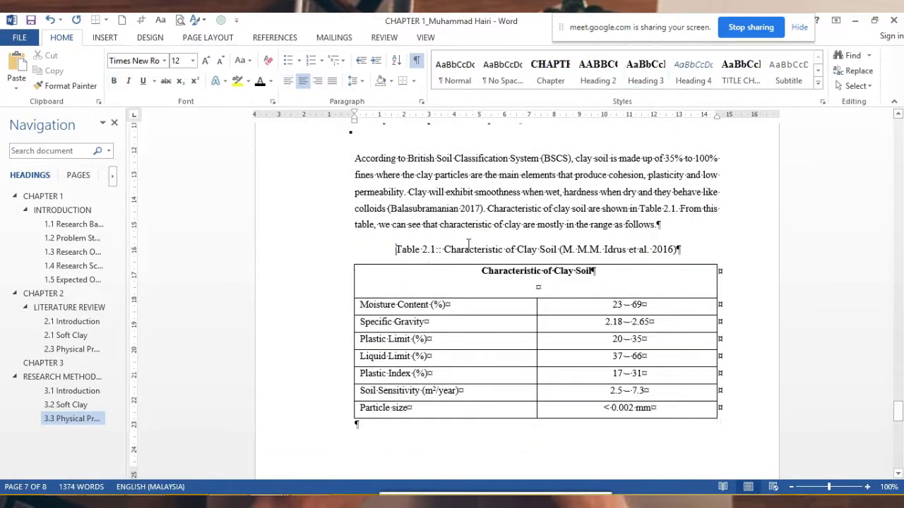
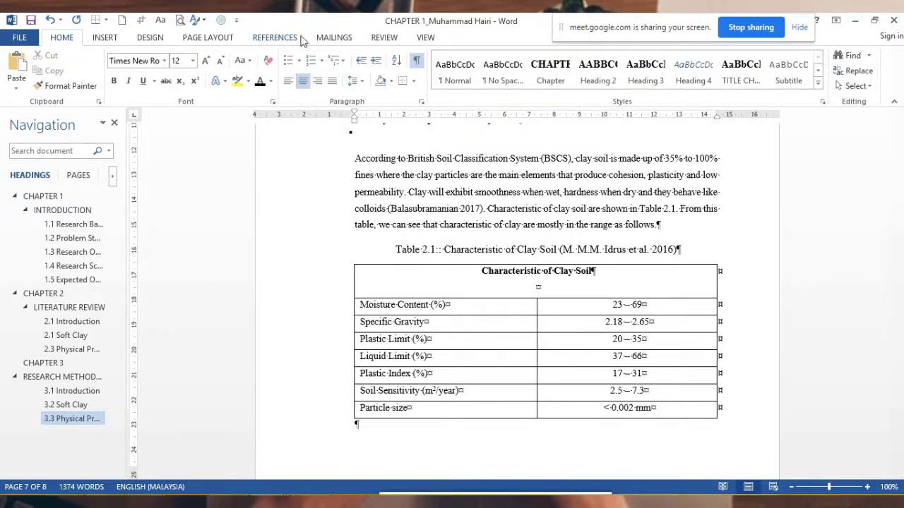
# Caption the clay soil table with an auto-numbered Table label and colon, deleting the old Table 2.1 numbering
pyautogui.click(280, 40)
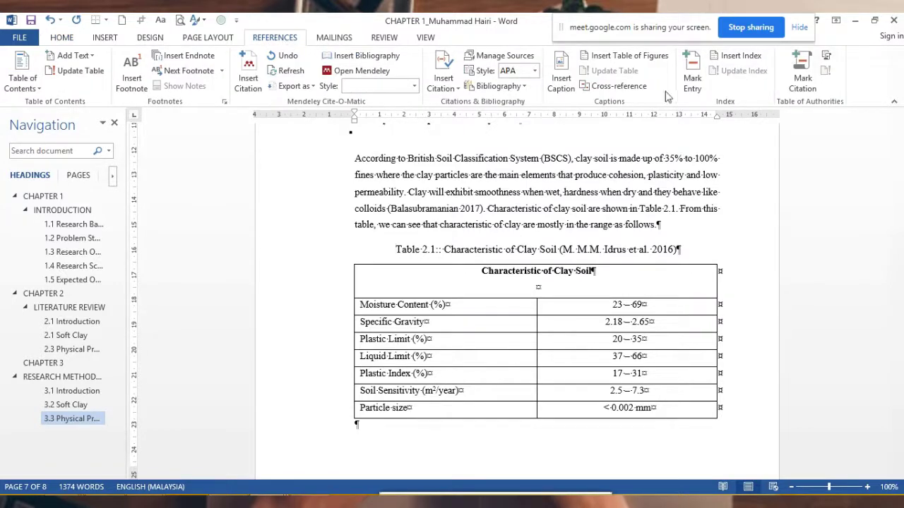
pyautogui.click(563, 79)
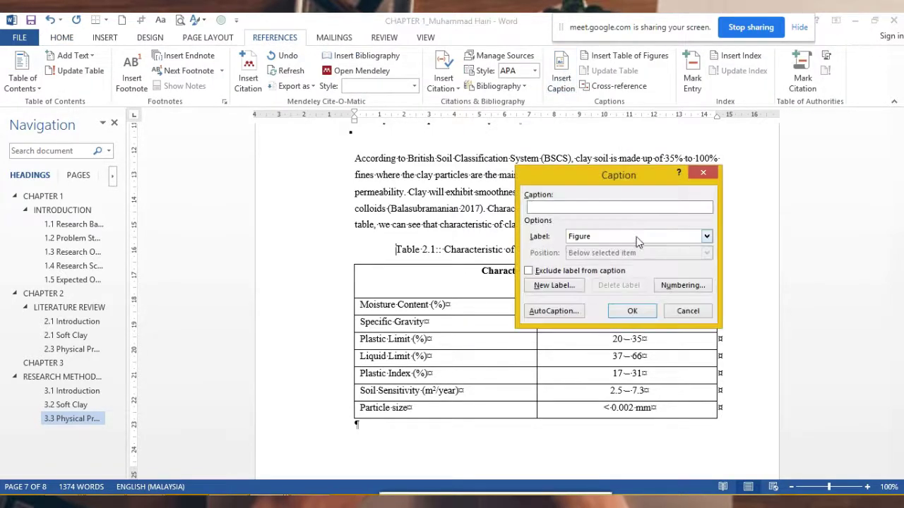
pyautogui.click(630, 238)
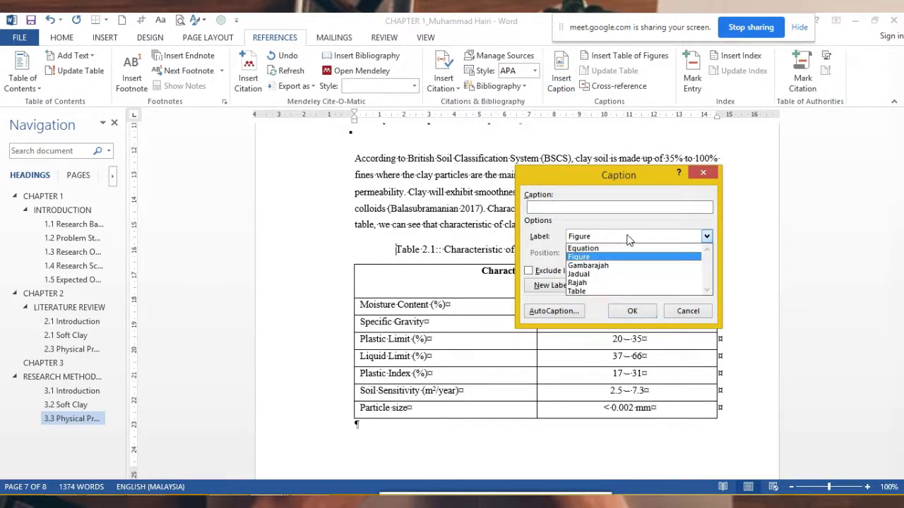
pyautogui.click(599, 292)
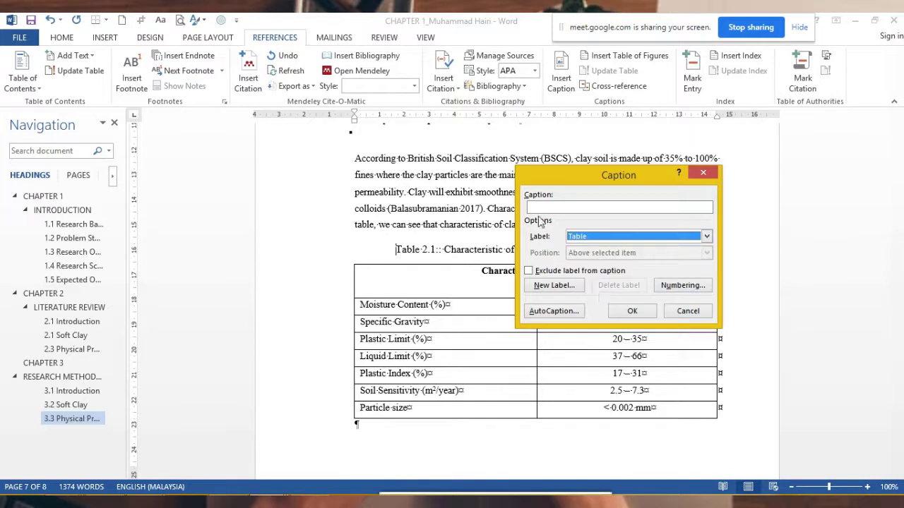
pyautogui.click(607, 240)
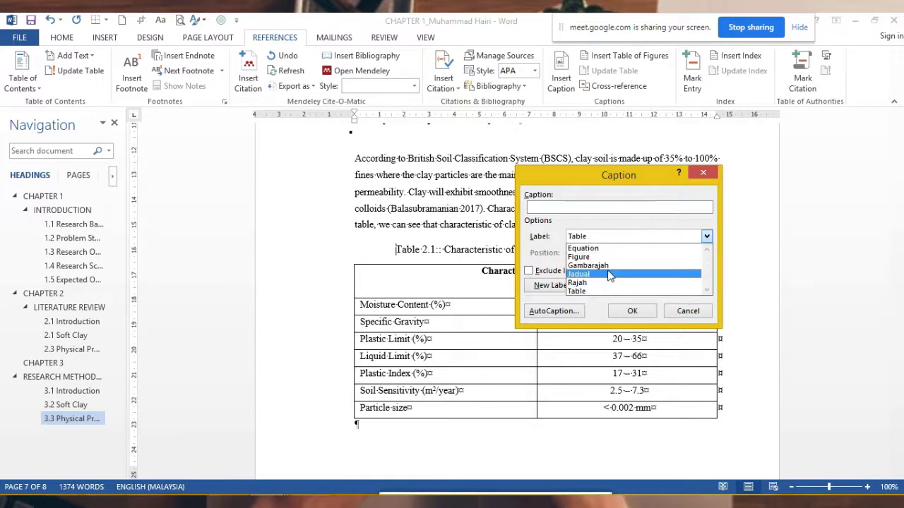
pyautogui.click(610, 291)
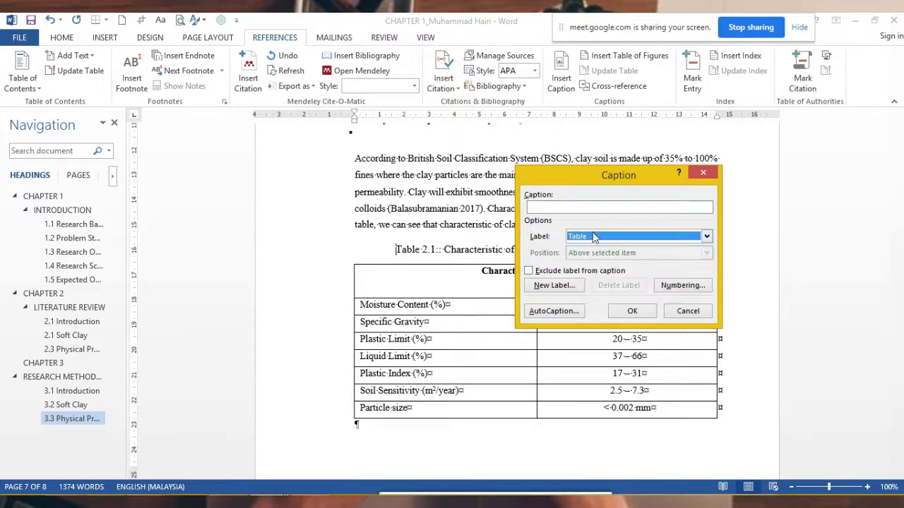
pyautogui.click(634, 312)
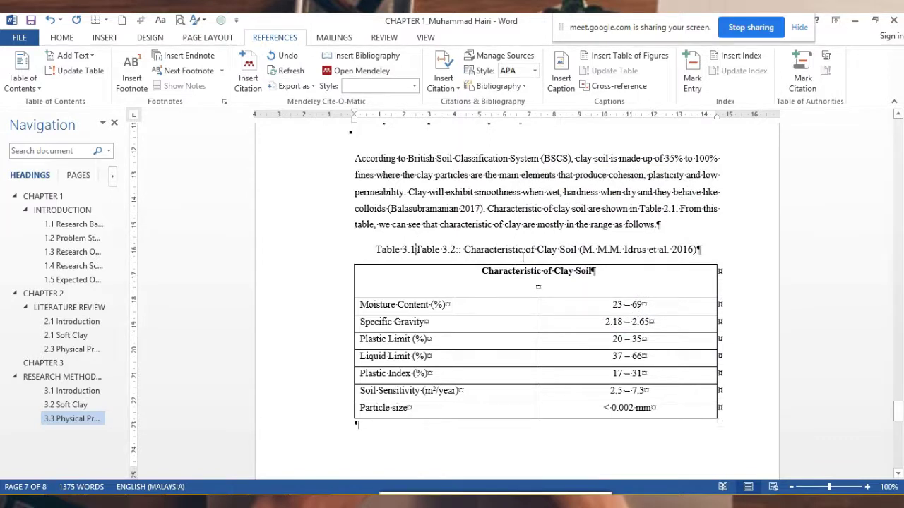
pyautogui.write(':')
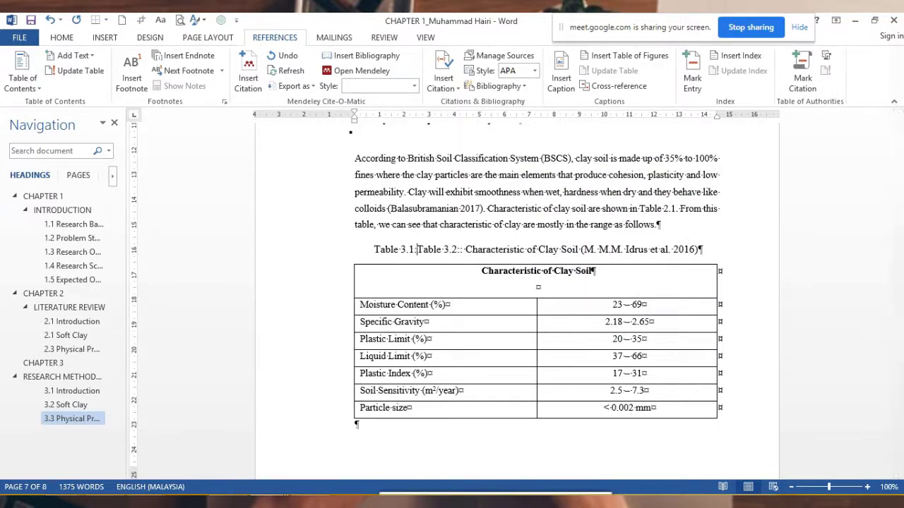
pyautogui.press('Delete')
pyautogui.press('Delete')
pyautogui.press('Delete')
pyautogui.press('Delete')
pyautogui.press('Delete')
pyautogui.press('Delete')
pyautogui.press('Delete')
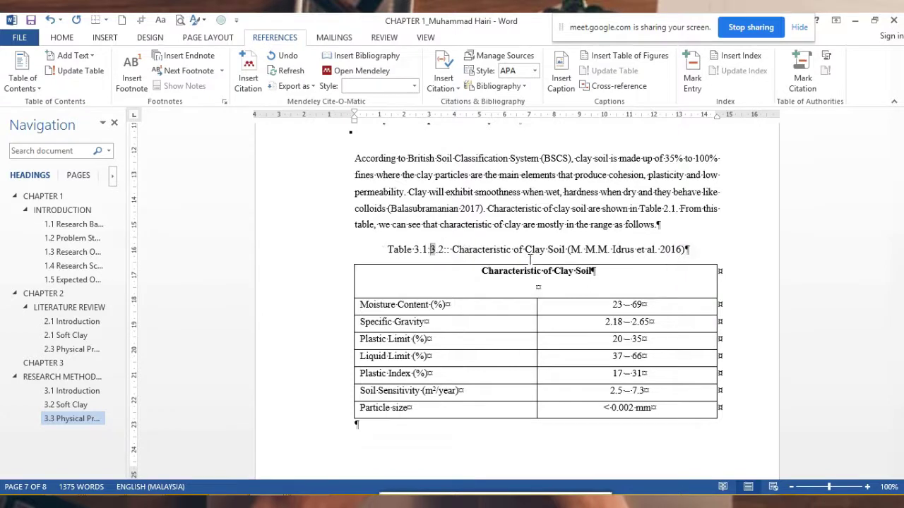
pyautogui.press('Delete')
pyautogui.press('Delete')
pyautogui.press('Delete')
pyautogui.press('Delete')
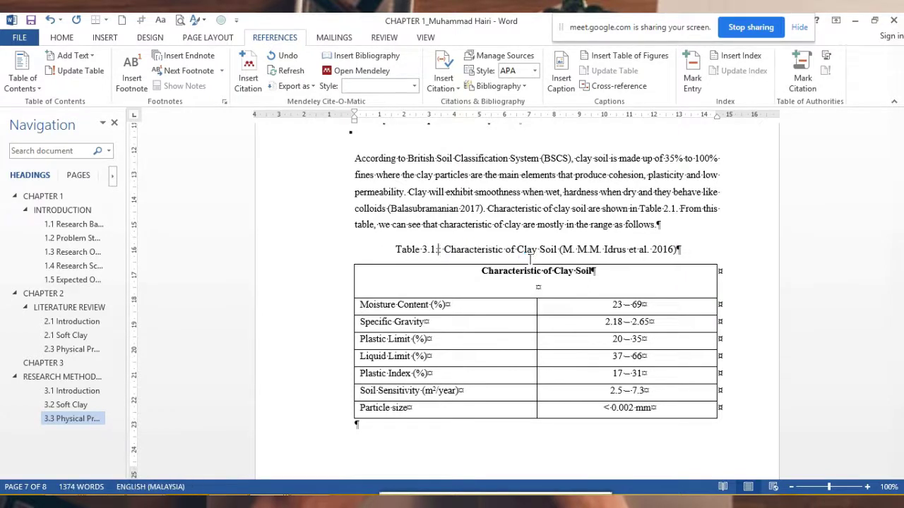
pyautogui.press('Delete')
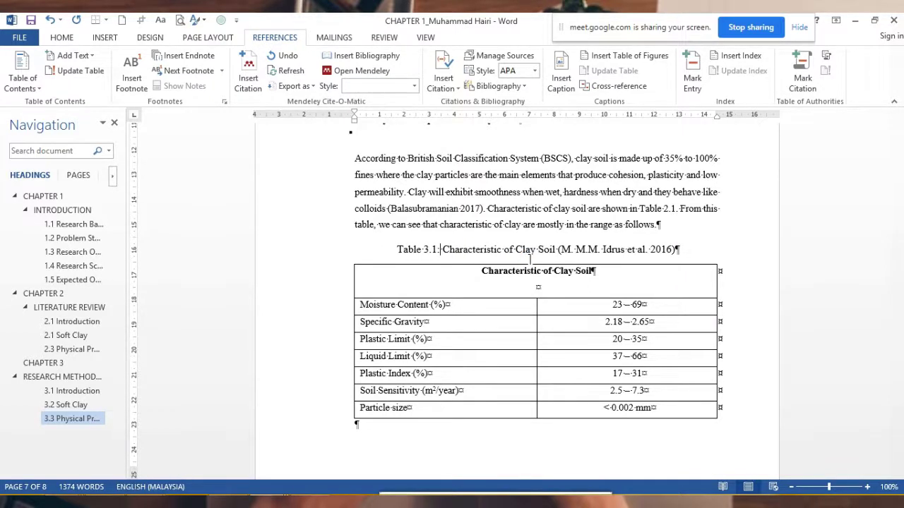
# Insert an auto-numbered Figure caption before the soft clay image's old Figure 2.1 caption
pyautogui.scroll(-3, 494, 254)
pyautogui.scroll(-4, 462, 250)
pyautogui.scroll(-7, 470, 261)
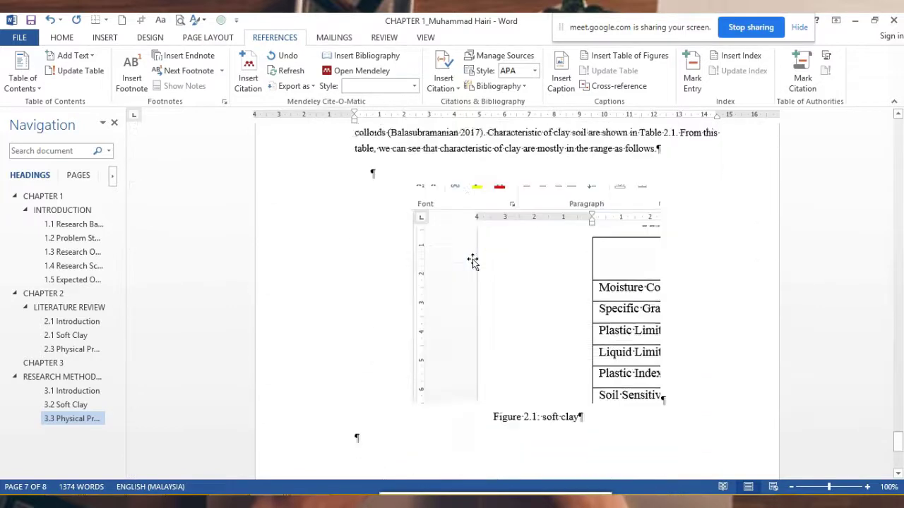
pyautogui.scroll(-2, 494, 297)
pyautogui.scroll(-1, 502, 322)
pyautogui.click(492, 308)
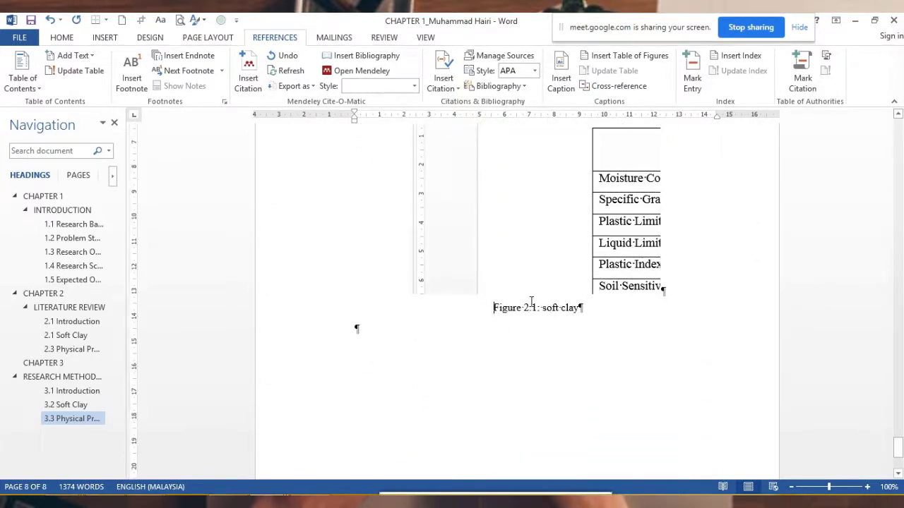
pyautogui.click(561, 78)
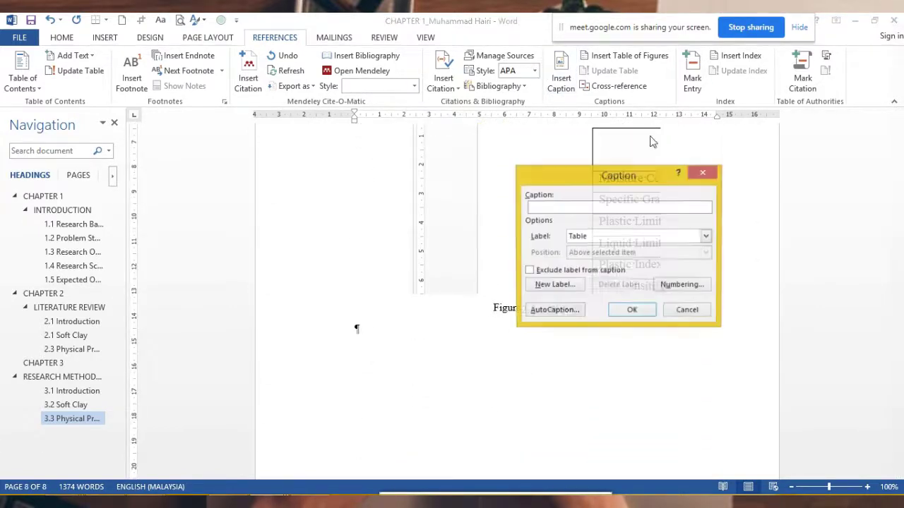
pyautogui.click(608, 237)
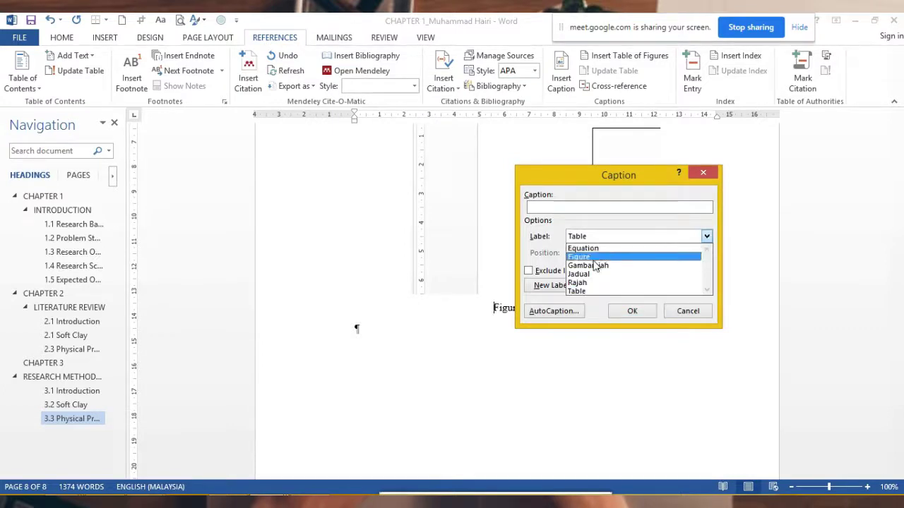
pyautogui.click(593, 257)
pyautogui.click(632, 311)
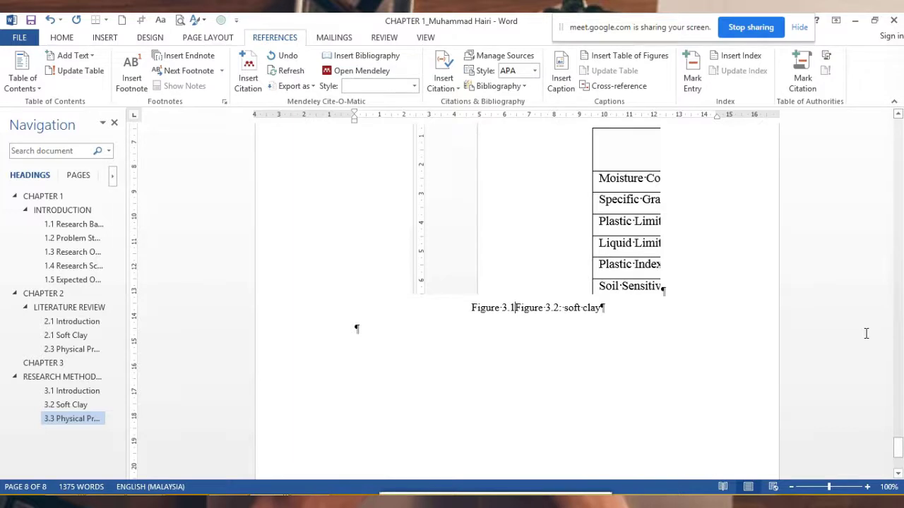
# Delete the old figure number so the caption reads 'Figure 3.1: soft clay'
pyautogui.press('Delete')
pyautogui.press('Delete')
pyautogui.press('Delete')
pyautogui.press('Delete')
pyautogui.press('Delete')
pyautogui.press('Delete')
pyautogui.press('Delete')
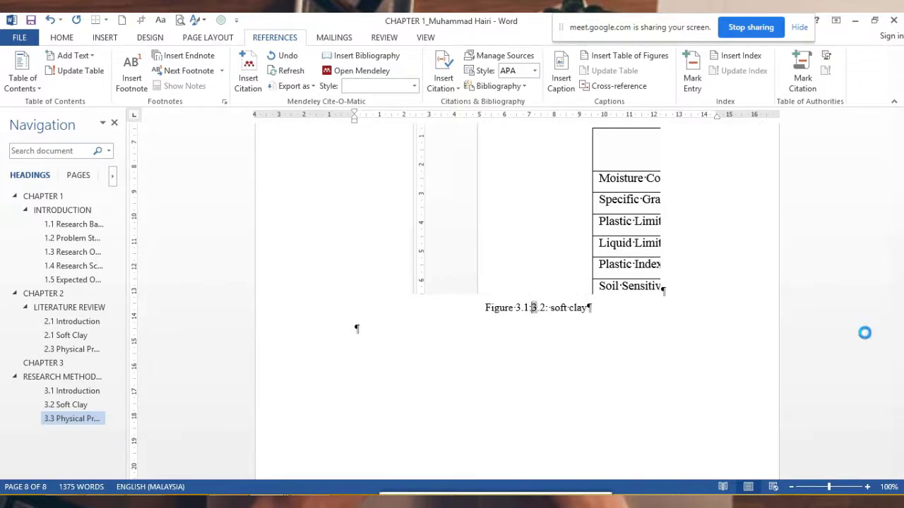
pyautogui.press('Delete')
pyautogui.press('Delete')
pyautogui.press('Delete')
pyautogui.press('Delete')
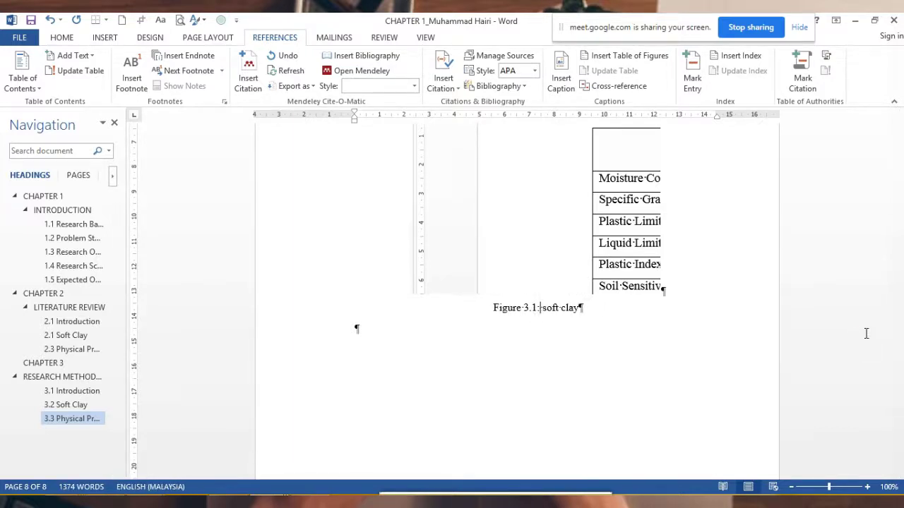
pyautogui.scroll(-4, 531, 346)
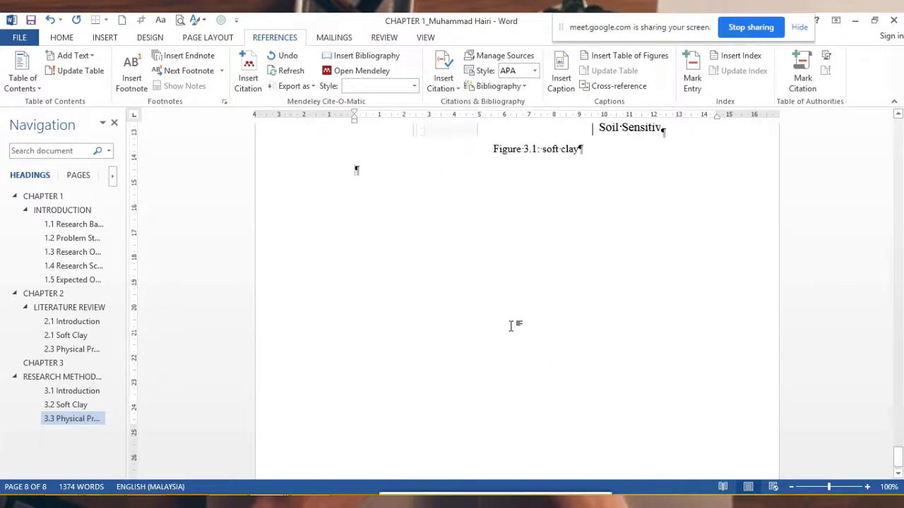
pyautogui.scroll(2, 513, 322)
pyautogui.scroll(3, 470, 326)
pyautogui.scroll(10, 450, 326)
pyautogui.scroll(-3, 450, 327)
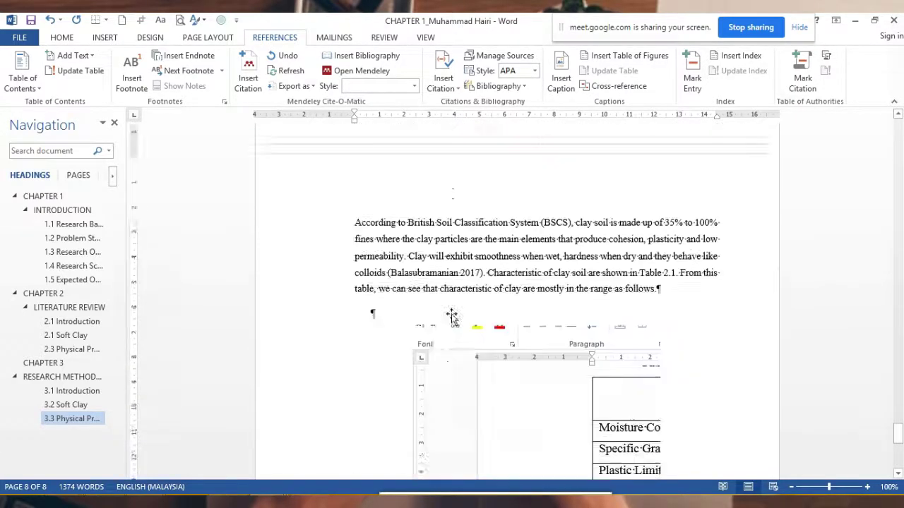
pyautogui.scroll(4, 459, 308)
pyautogui.scroll(-5, 495, 314)
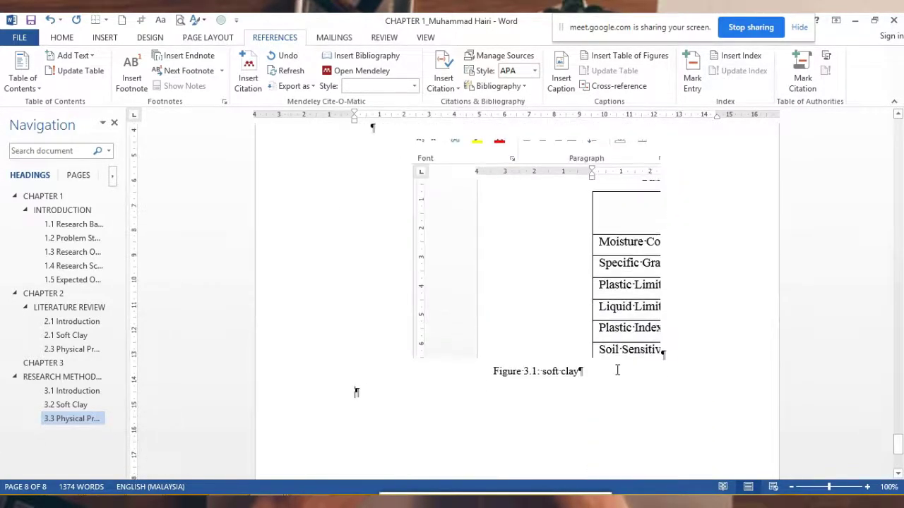
# Copy the soft clay figure with its caption and paste two copies into the final empty paragraph
pyautogui.moveTo(617, 369); pyautogui.dragTo(505, 355)
pyautogui.rightClick(528, 221)
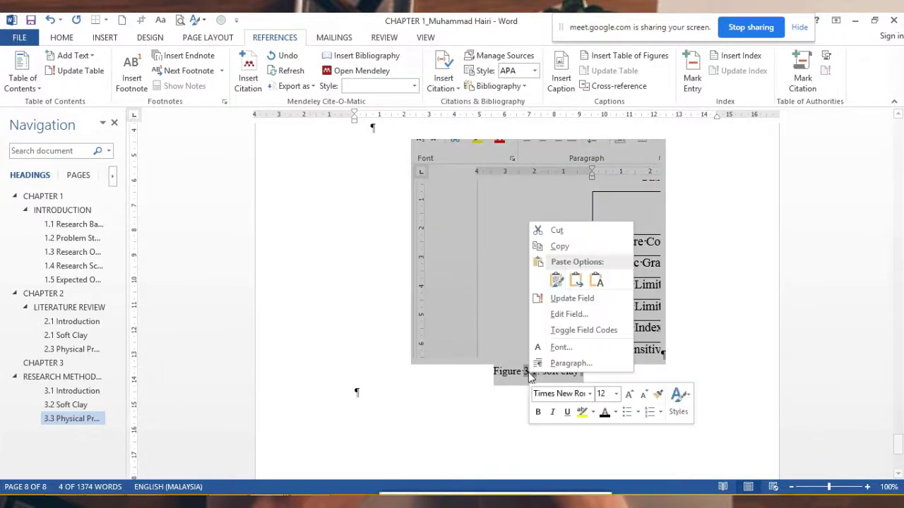
pyautogui.click(554, 245)
pyautogui.scroll(-3, 466, 360)
pyautogui.click(478, 332)
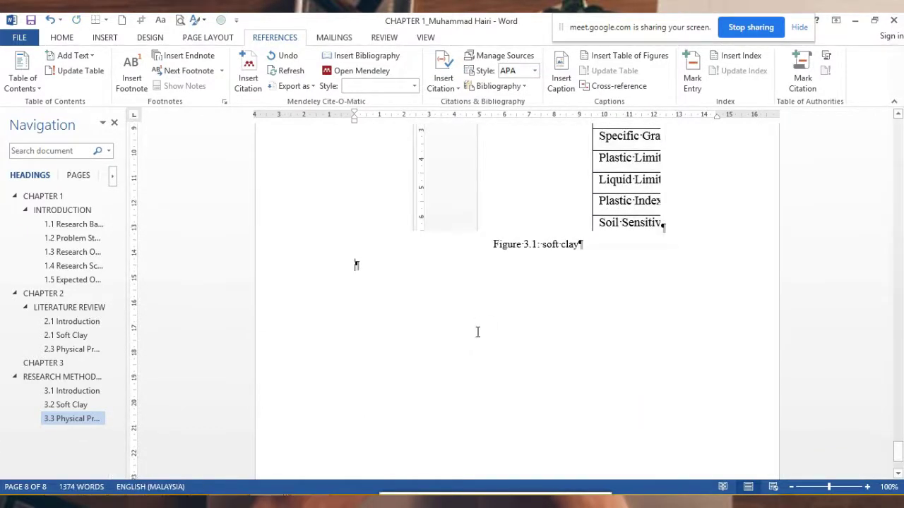
pyautogui.hotkey('ctrl', 'v')
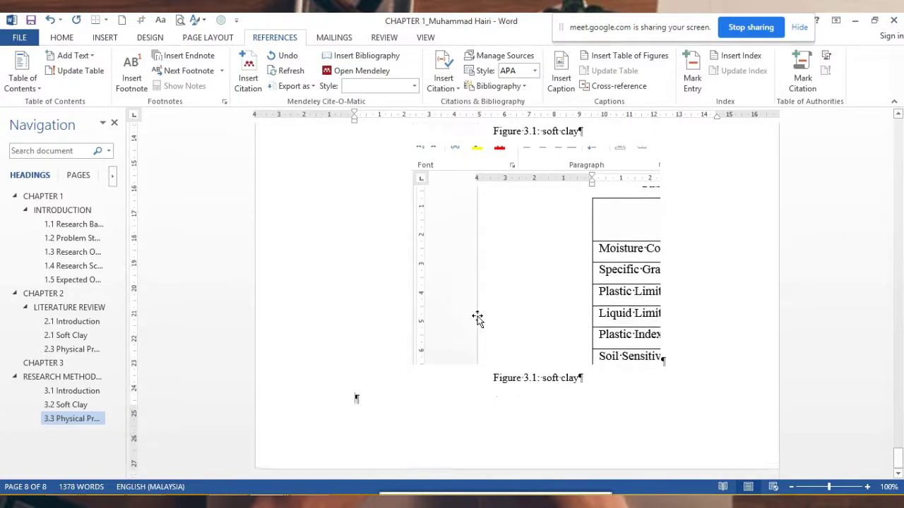
pyautogui.hotkey('ctrl', 'v')
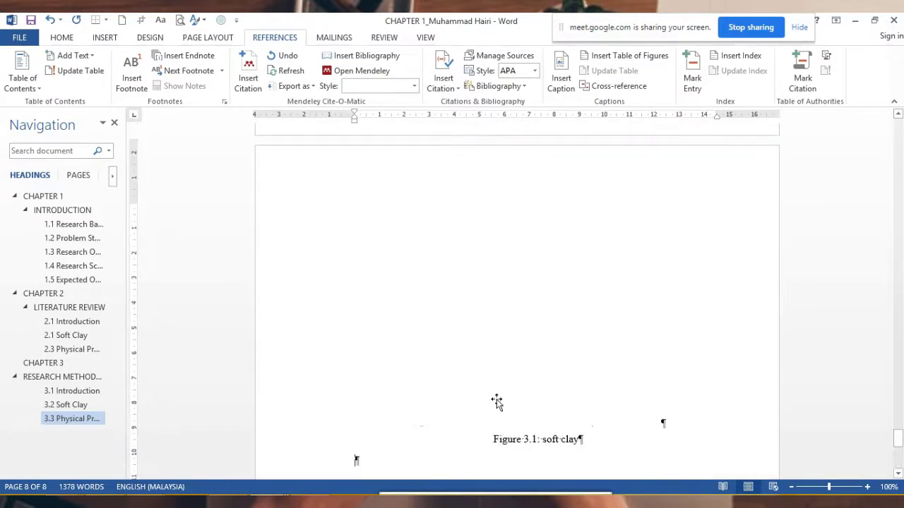
pyautogui.scroll(3, 508, 340)
pyautogui.scroll(3, 511, 327)
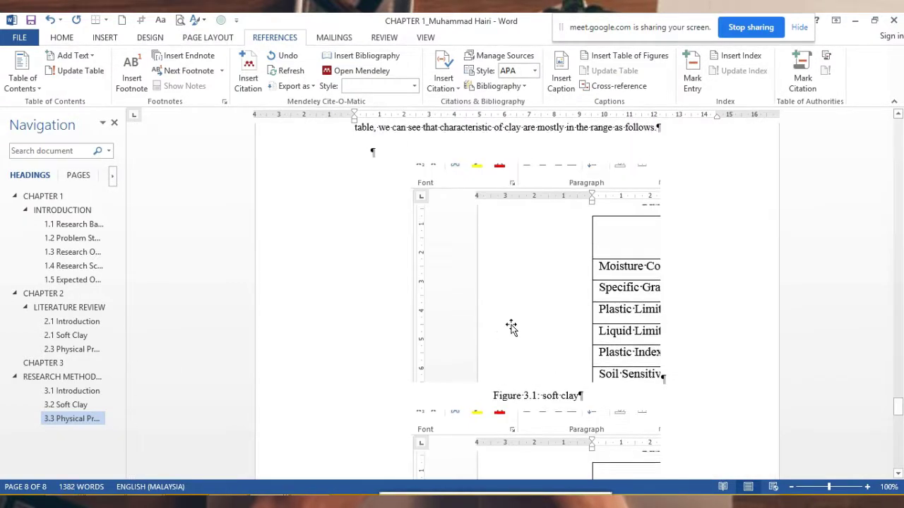
pyautogui.scroll(-2, 511, 324)
pyautogui.scroll(-2, 508, 397)
pyautogui.scroll(-2, 487, 403)
# Give the lower pasted caption auto-numbered Figure 3.2, deleting its old numbering
pyautogui.click(489, 389)
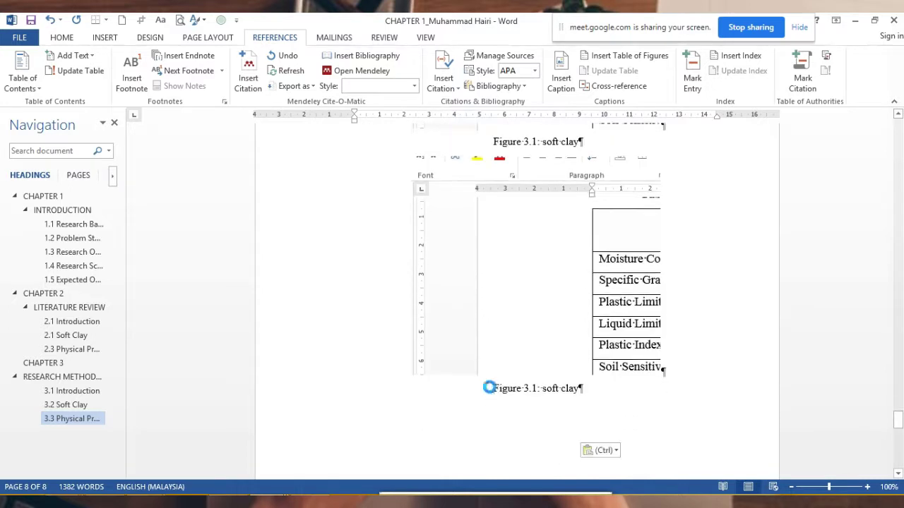
pyautogui.click(562, 74)
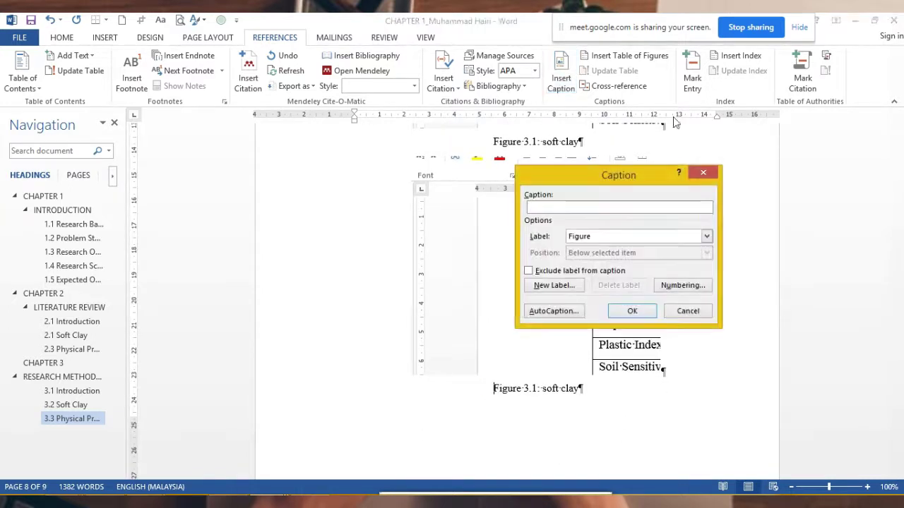
pyautogui.click(633, 312)
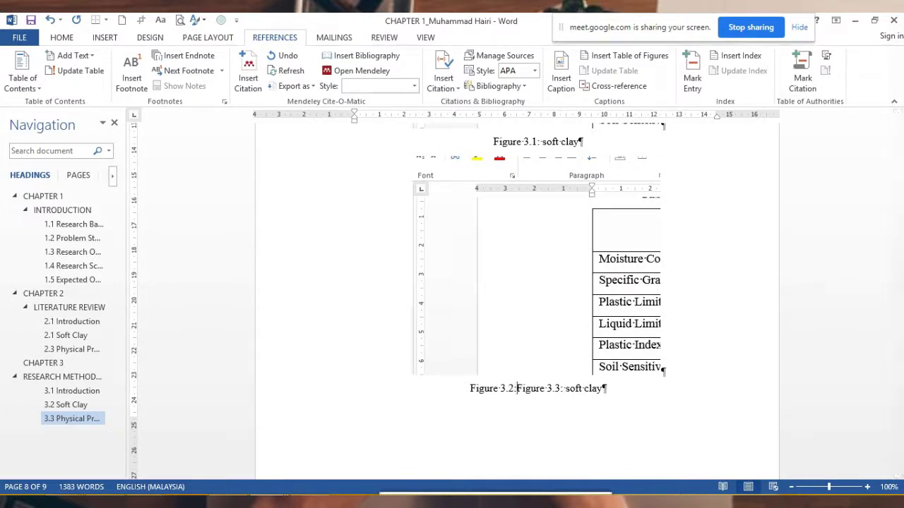
pyautogui.press('Delete')
pyautogui.press('Delete')
pyautogui.press('Delete')
pyautogui.press('Delete')
pyautogui.press('Delete')
pyautogui.press('Delete')
pyautogui.press('Delete')
pyautogui.press('Delete')
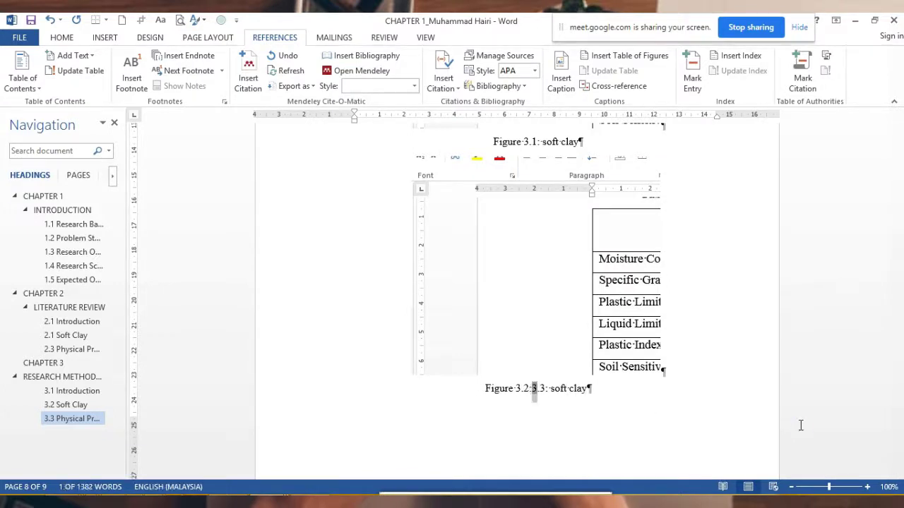
pyautogui.press('Delete')
pyautogui.press('Delete')
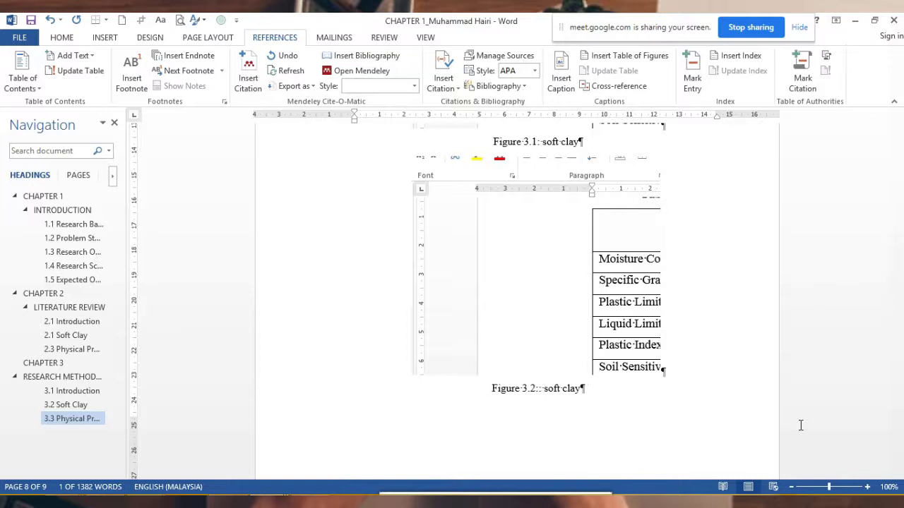
pyautogui.press('Delete')
# Replace the old Figure 3.4 caption number with auto-numbered Figure 3.3
pyautogui.scroll(-2, 585, 452)
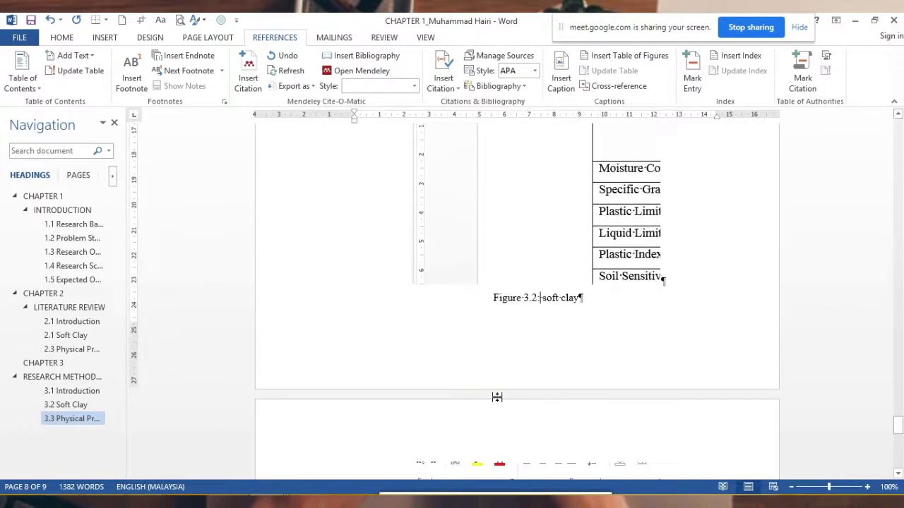
pyautogui.scroll(-4, 541, 383)
pyautogui.scroll(-7, 524, 363)
pyautogui.click(494, 276)
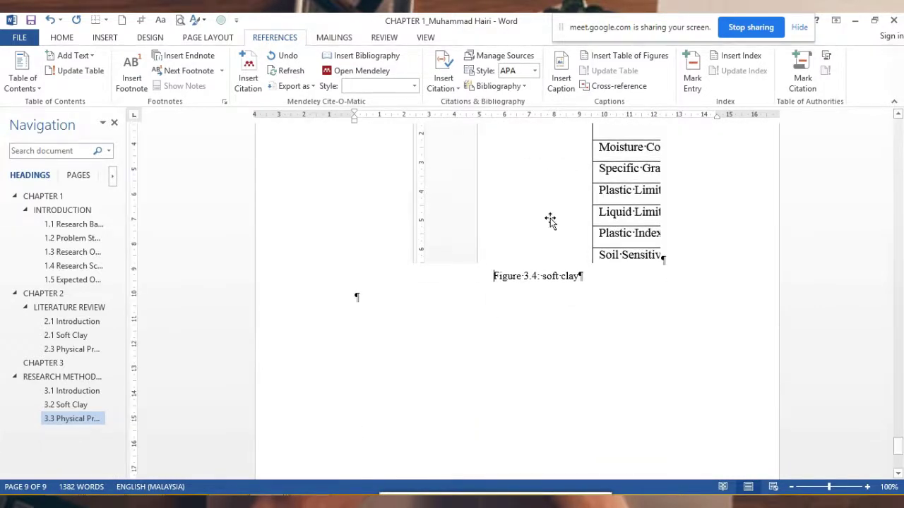
pyautogui.click(565, 75)
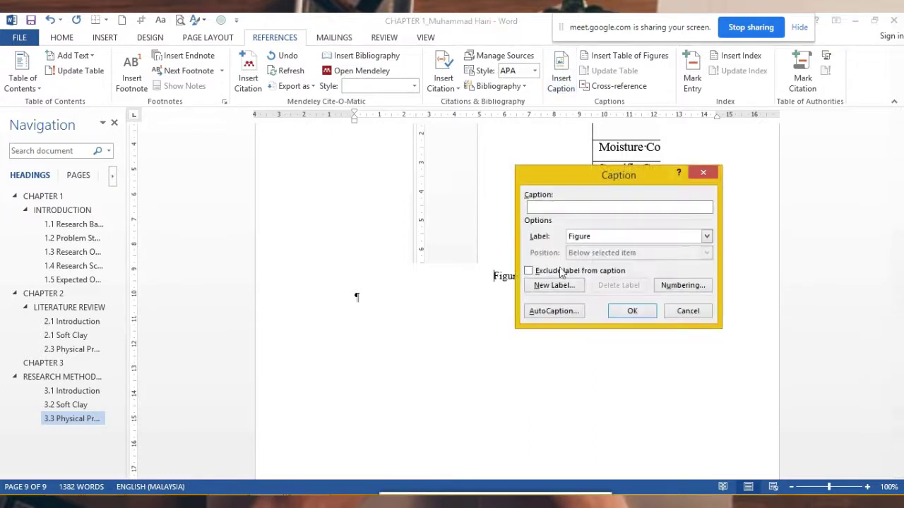
pyautogui.click(631, 312)
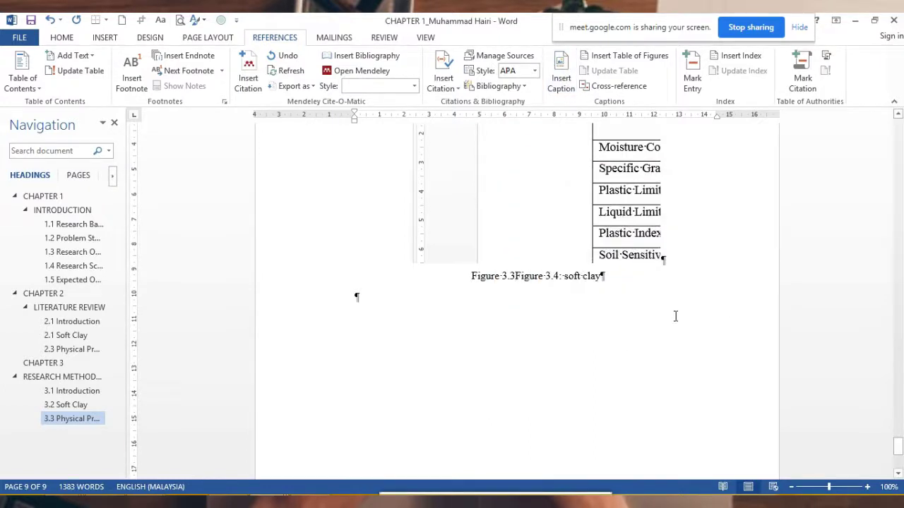
pyautogui.press('Delete')
pyautogui.press('Delete')
pyautogui.press('Delete')
pyautogui.press('Delete')
pyautogui.press('Delete')
pyautogui.press('Delete')
pyautogui.press('Delete')
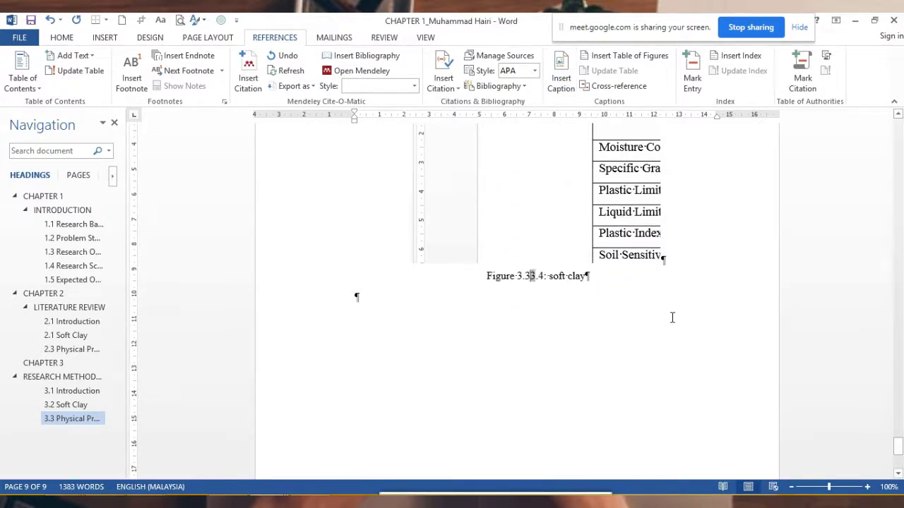
pyautogui.press('Delete')
pyautogui.press('Delete')
pyautogui.press('Delete')
pyautogui.press('Delete')
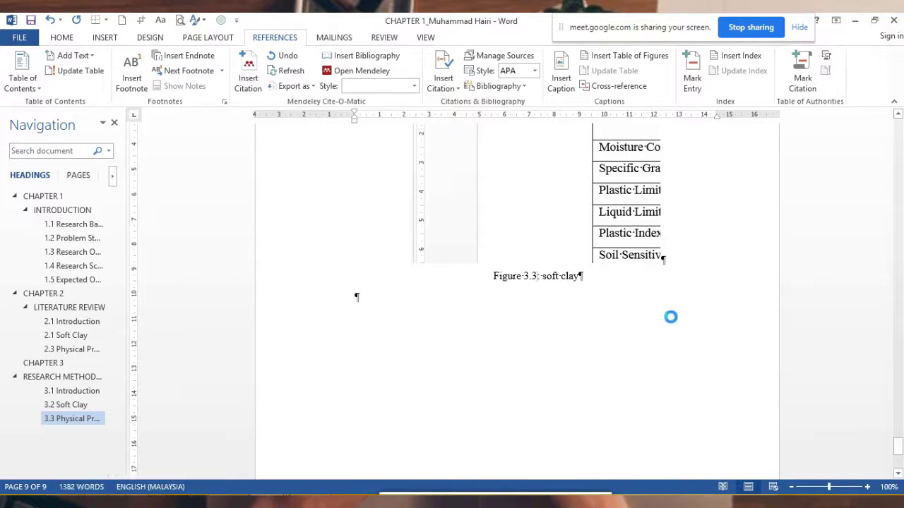
# Select and copy the Table 3.1 title together with its table
pyautogui.scroll(1, 672, 318)
pyautogui.scroll(6, 703, 271)
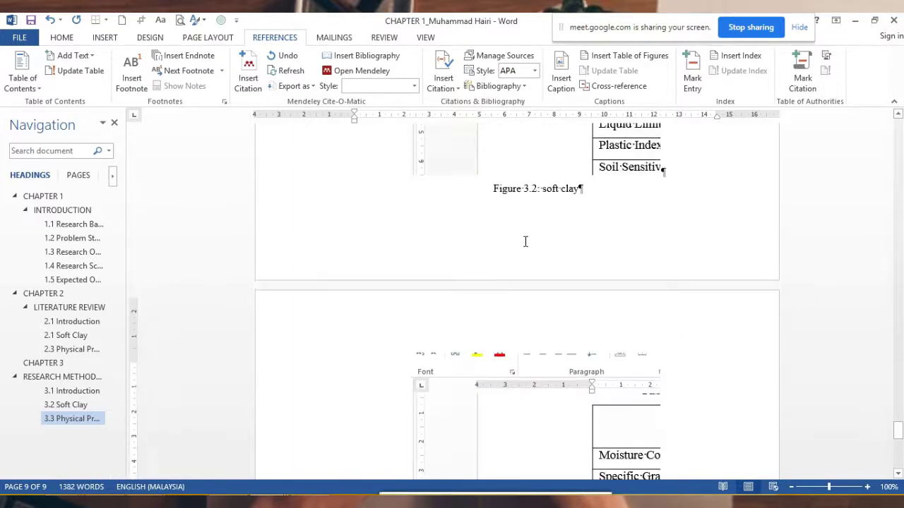
pyautogui.scroll(6, 524, 240)
pyautogui.scroll(8, 521, 242)
pyautogui.scroll(-3, 531, 245)
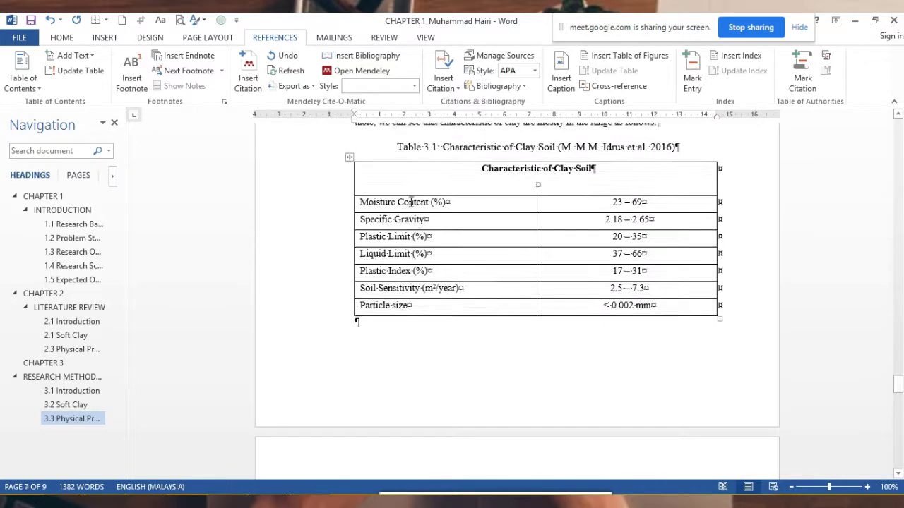
pyautogui.moveTo(399, 151); pyautogui.dragTo(359, 326)
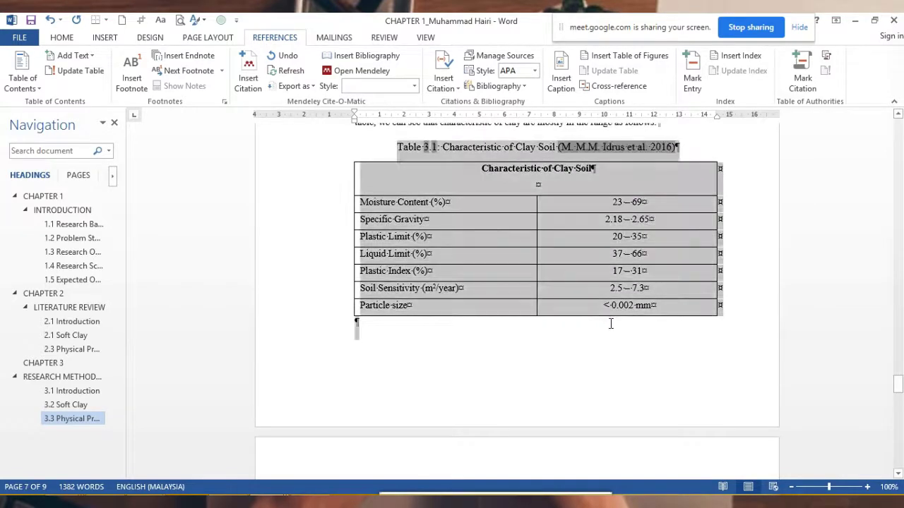
pyautogui.rightClick(470, 192)
pyautogui.click(500, 211)
# Paste the copied clay soil table and its title below the Figure 3.3 caption
pyautogui.scroll(-15, 581, 323)
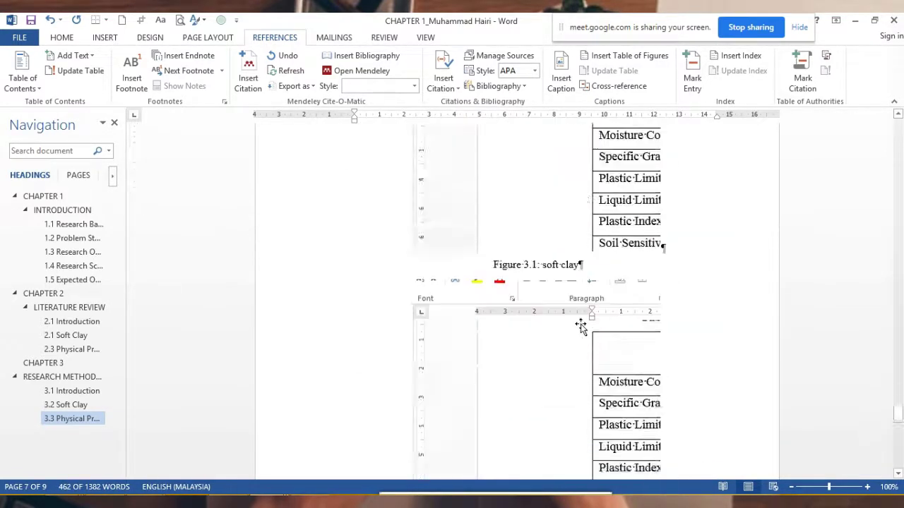
pyautogui.scroll(-3, 556, 338)
pyautogui.scroll(-4, 557, 338)
pyautogui.click(424, 222)
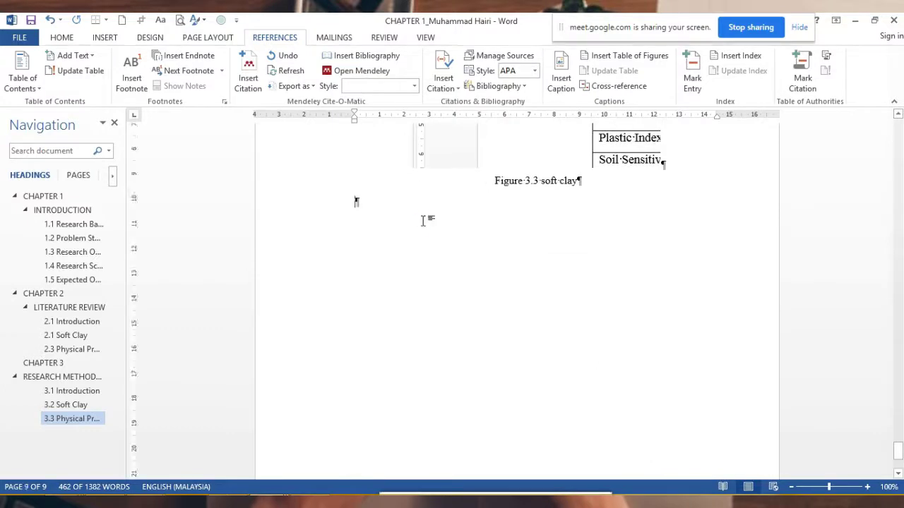
pyautogui.hotkey('ctrl', 'v')
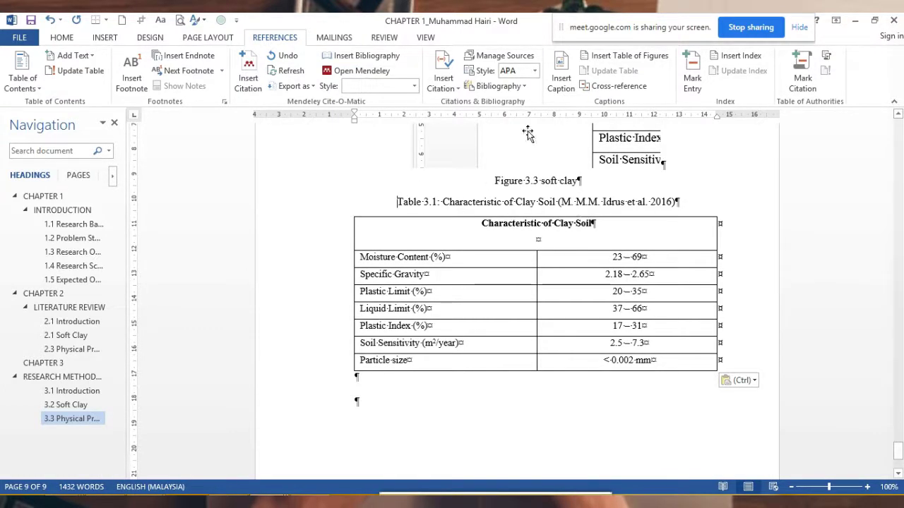
# Caption the pasted table as auto-numbered Table 3.2, deleting the old typed number
pyautogui.click(558, 81)
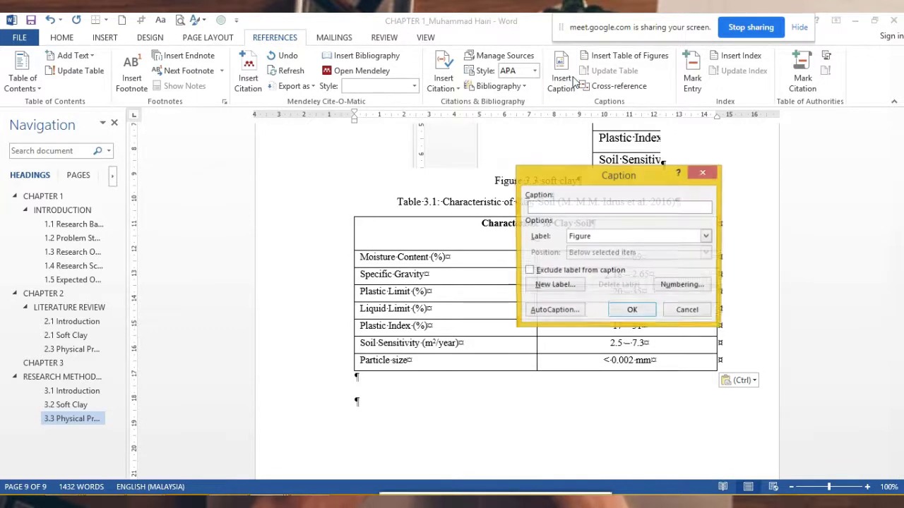
pyautogui.click(639, 238)
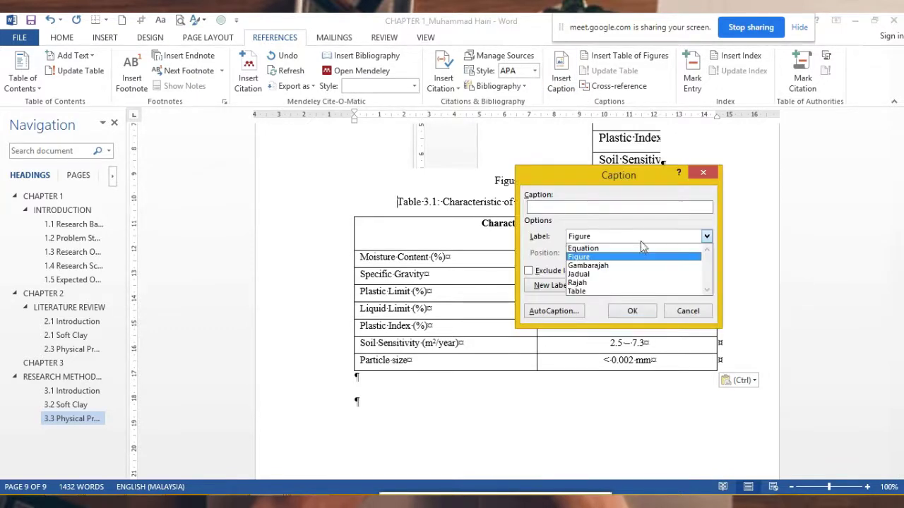
pyautogui.click(606, 291)
pyautogui.click(632, 311)
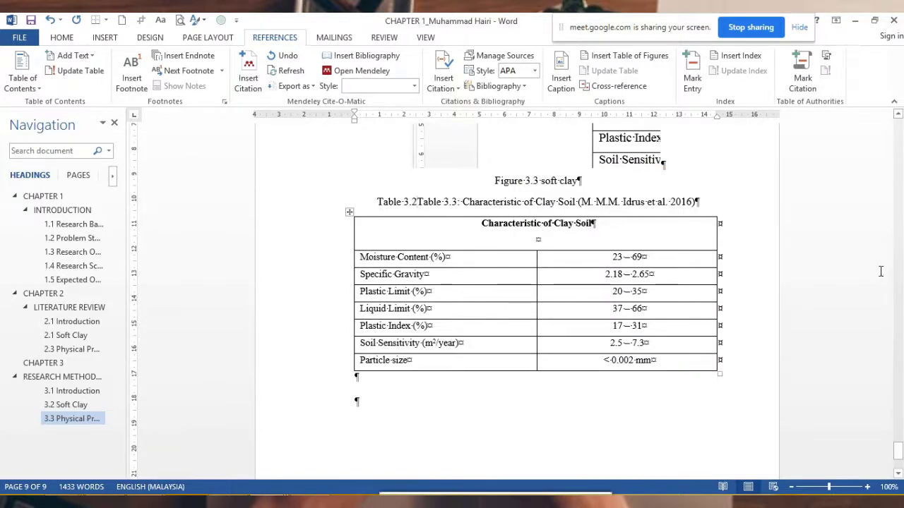
pyautogui.press('Delete')
pyautogui.press('Delete')
pyautogui.press('Delete')
pyautogui.press('Delete')
pyautogui.press('Delete')
pyautogui.press('Delete')
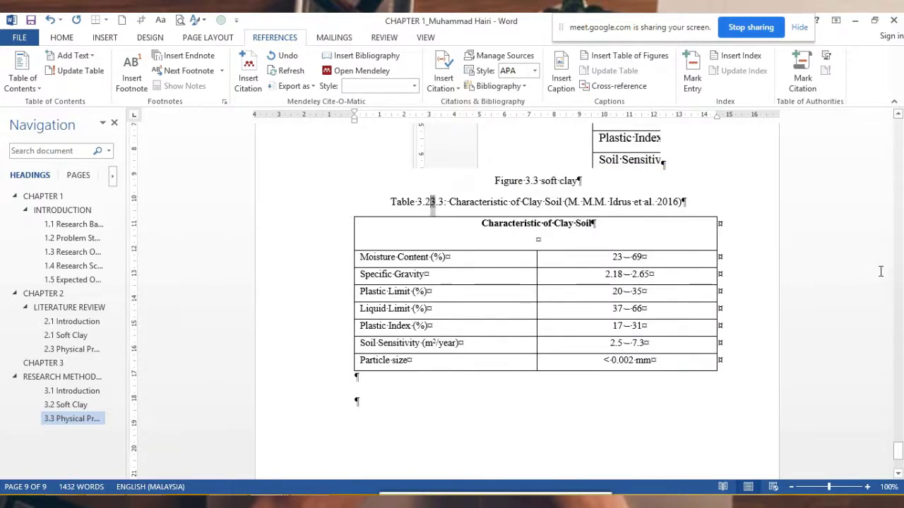
pyautogui.press('Delete')
pyautogui.press('Delete')
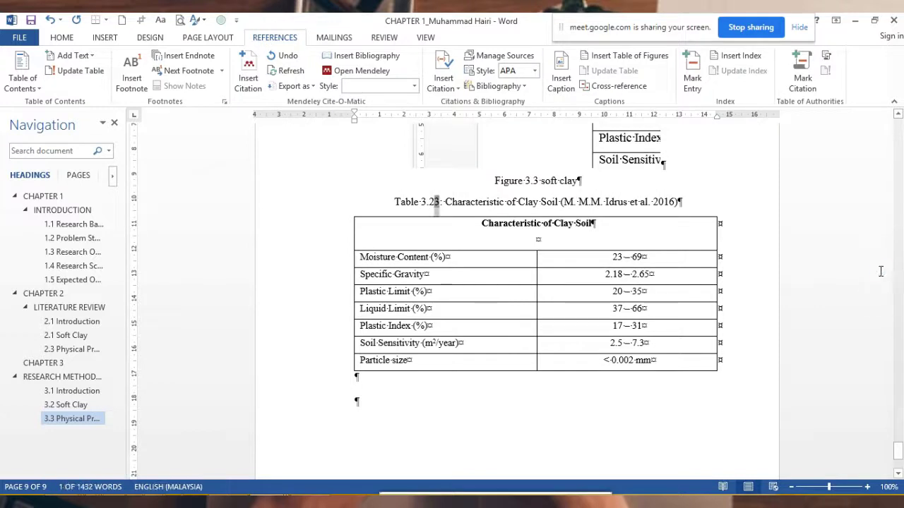
pyautogui.press('Delete')
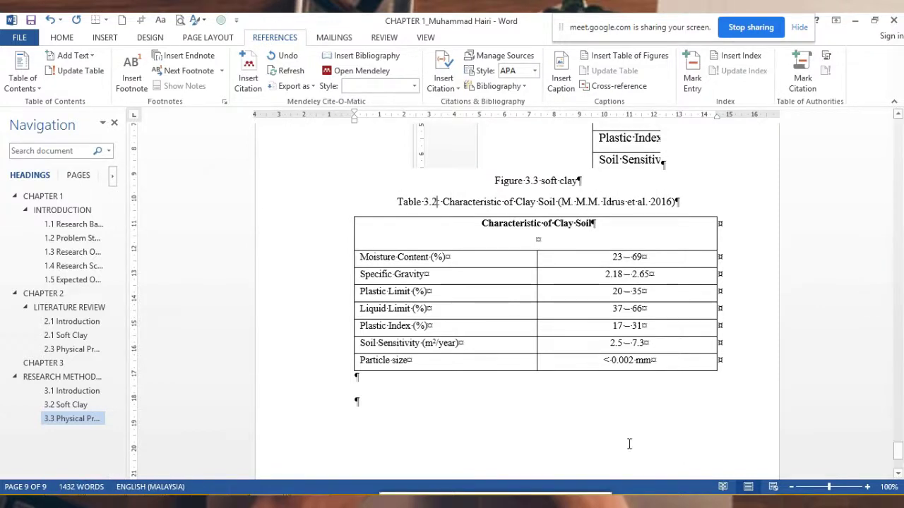
# Return to the start of Chapter 1 and add a centred plain page number at the bottom of the page
pyautogui.scroll(4, 549, 391)
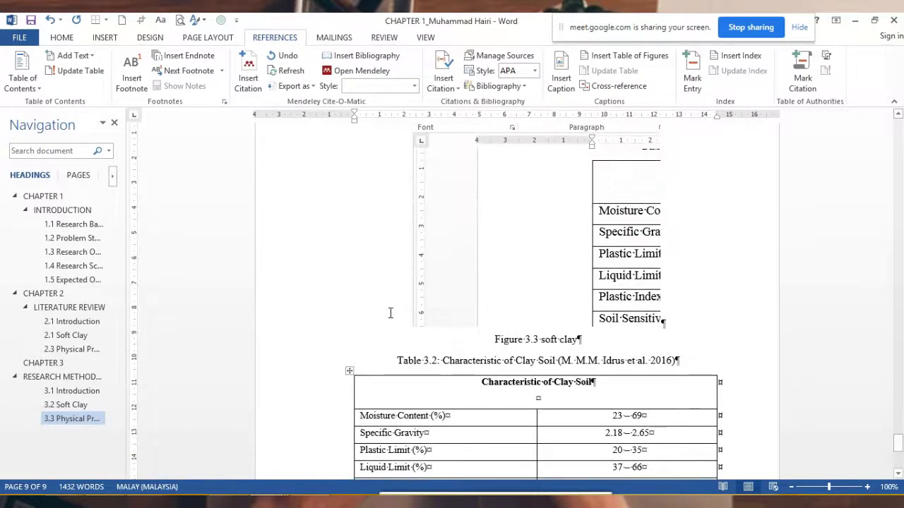
pyautogui.scroll(5, 406, 319)
pyautogui.scroll(5, 424, 323)
pyautogui.scroll(5, 423, 323)
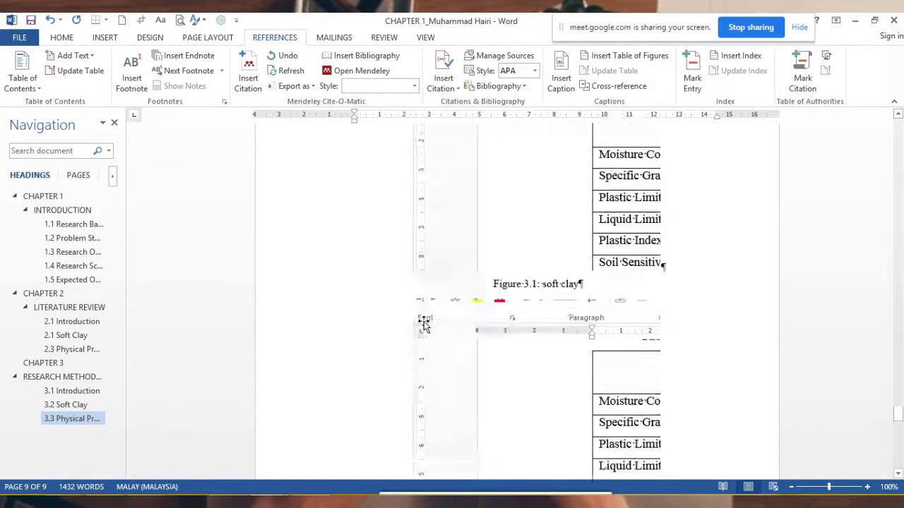
pyautogui.scroll(5, 424, 322)
pyautogui.scroll(3, 347, 353)
pyautogui.scroll(2, 419, 341)
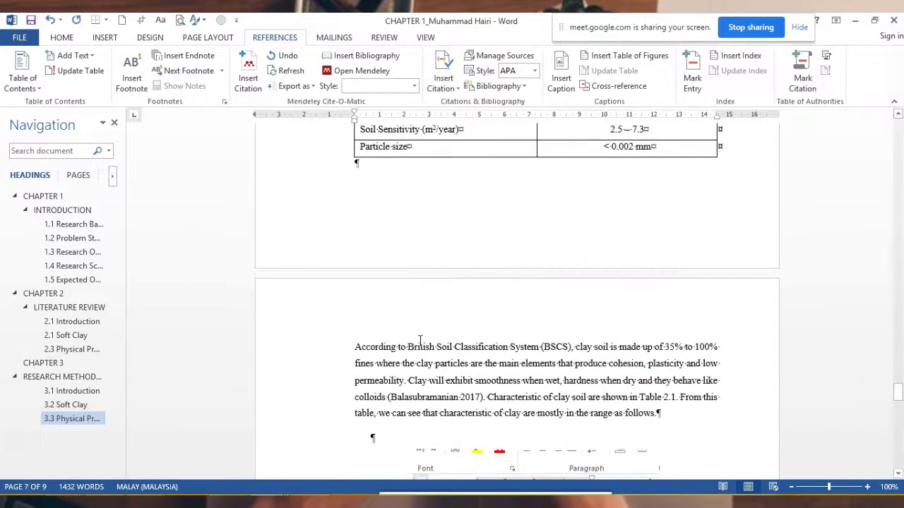
pyautogui.scroll(-6, 469, 336)
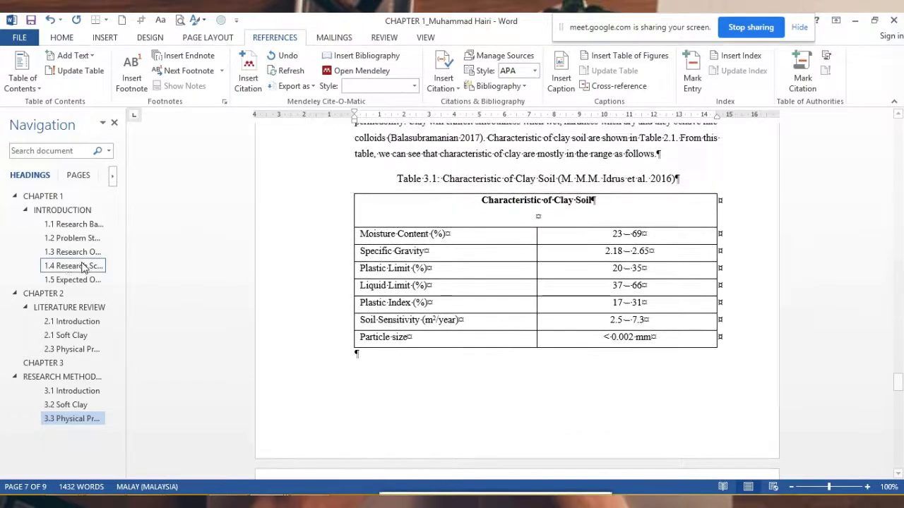
pyautogui.scroll(5, 557, 210)
pyautogui.scroll(5, 661, 222)
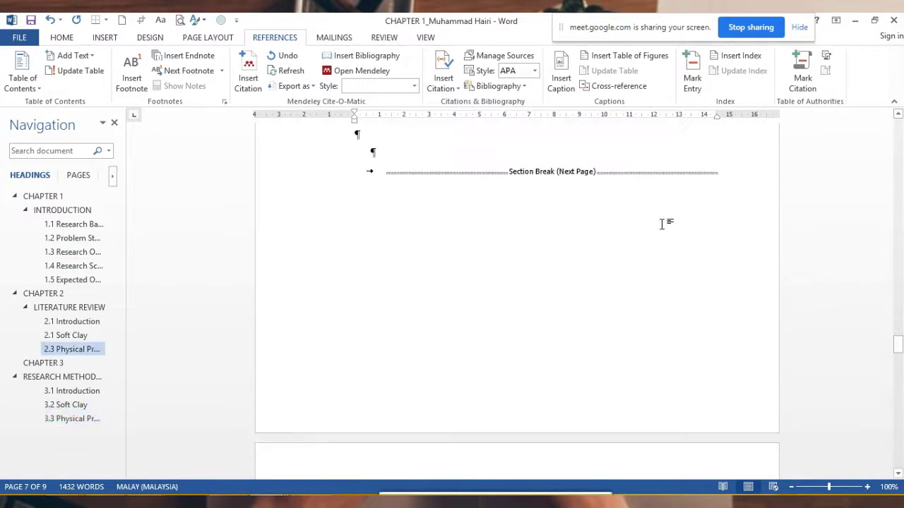
pyautogui.scroll(5, 649, 233)
pyautogui.scroll(5, 635, 244)
pyautogui.scroll(5, 515, 285)
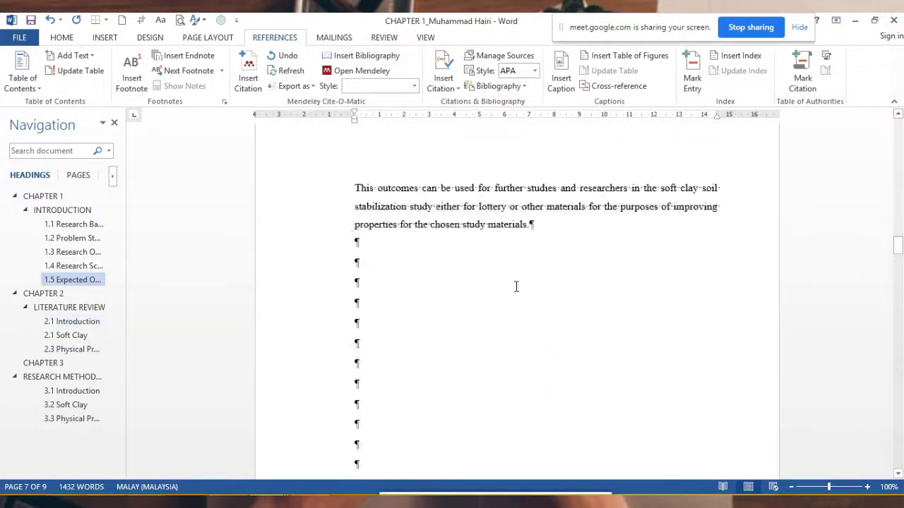
pyautogui.scroll(5, 598, 290)
pyautogui.scroll(5, 643, 285)
pyautogui.scroll(5, 644, 285)
pyautogui.scroll(5, 641, 276)
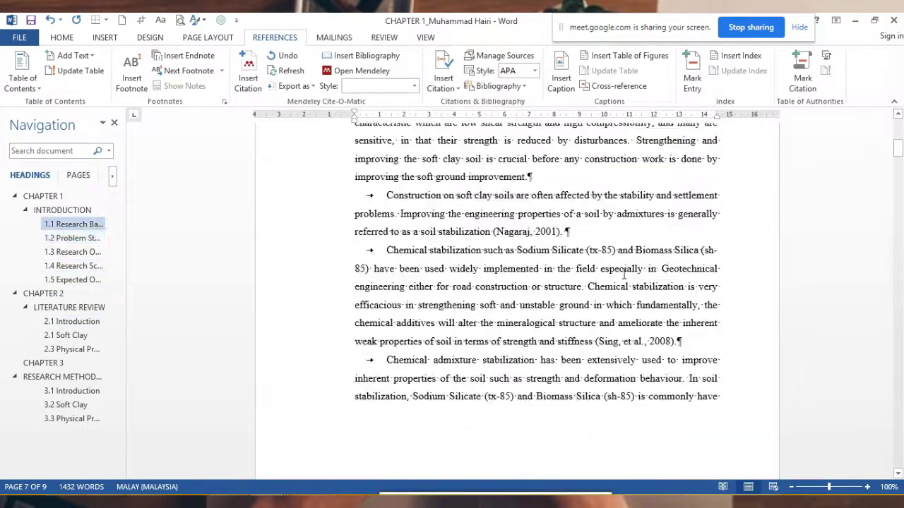
pyautogui.scroll(5, 610, 267)
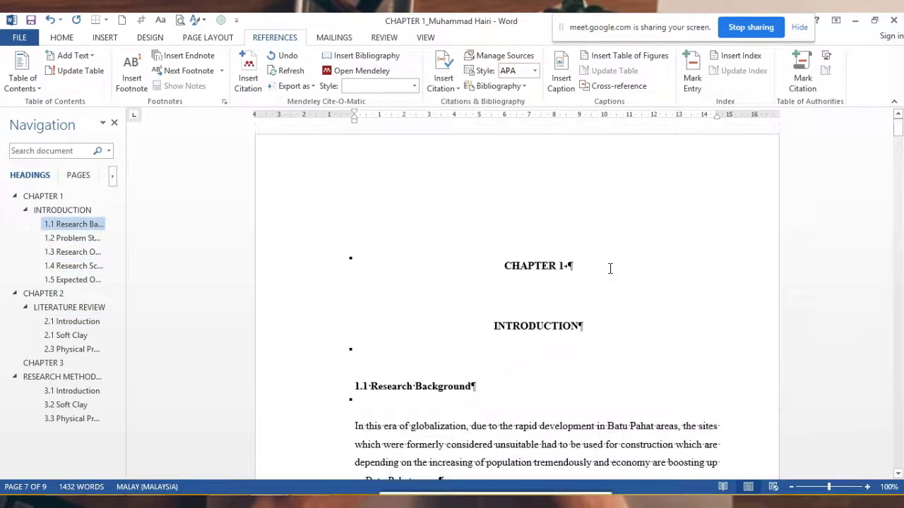
pyautogui.click(62, 37)
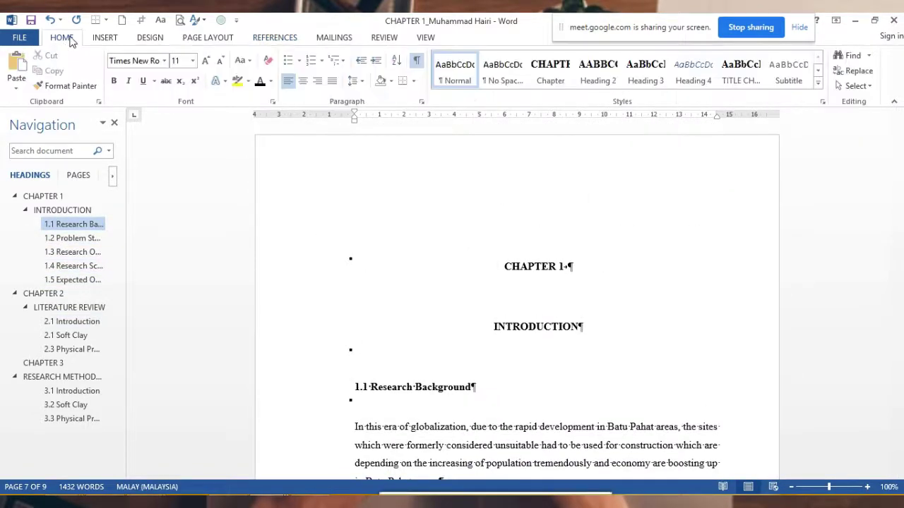
pyautogui.click(107, 38)
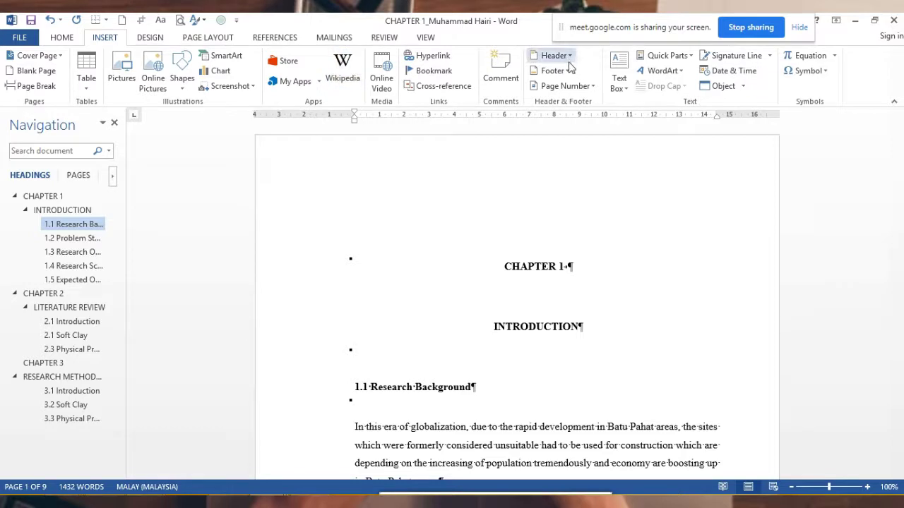
pyautogui.click(581, 85)
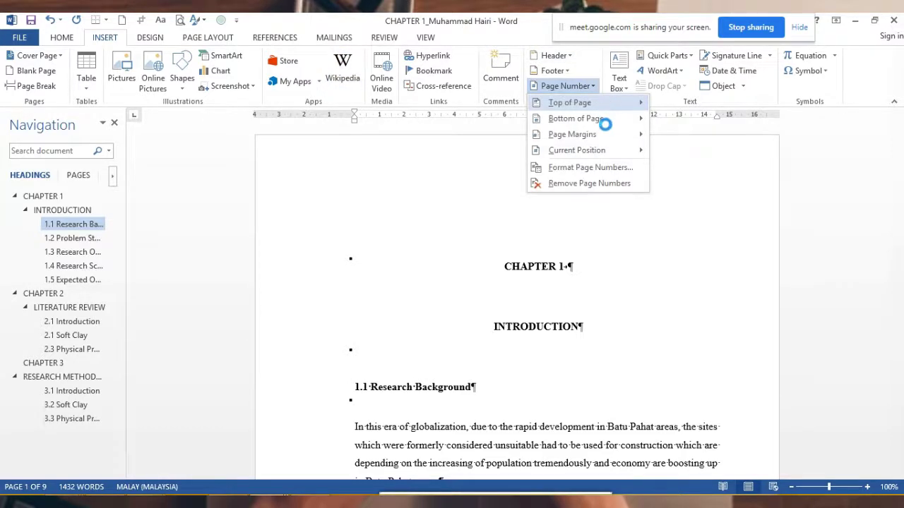
pyautogui.moveTo(608, 103)
pyautogui.moveTo(602, 120)
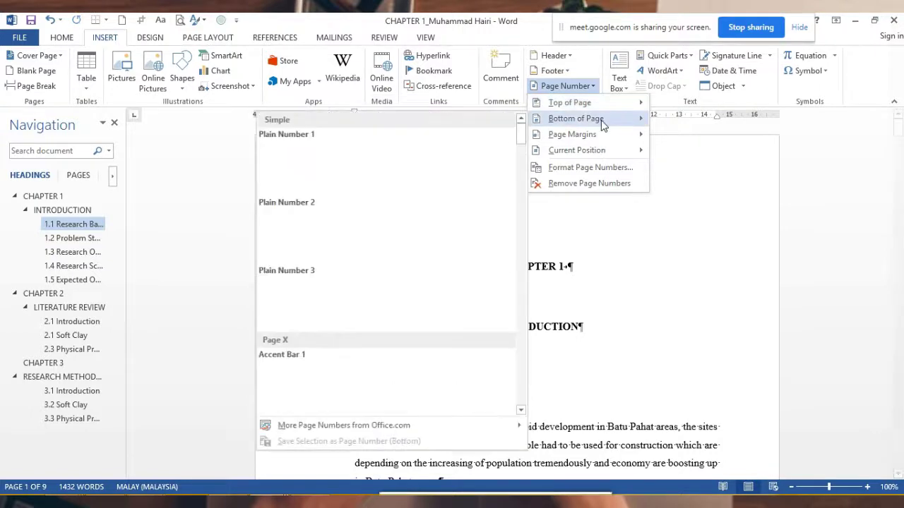
pyautogui.click(387, 241)
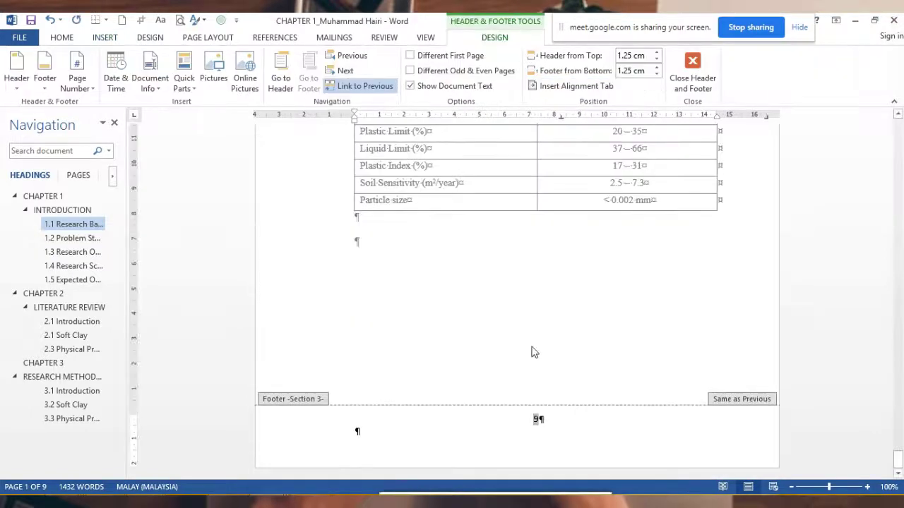
pyautogui.click(537, 417)
pyautogui.scroll(7, 580, 322)
pyautogui.scroll(3, 581, 256)
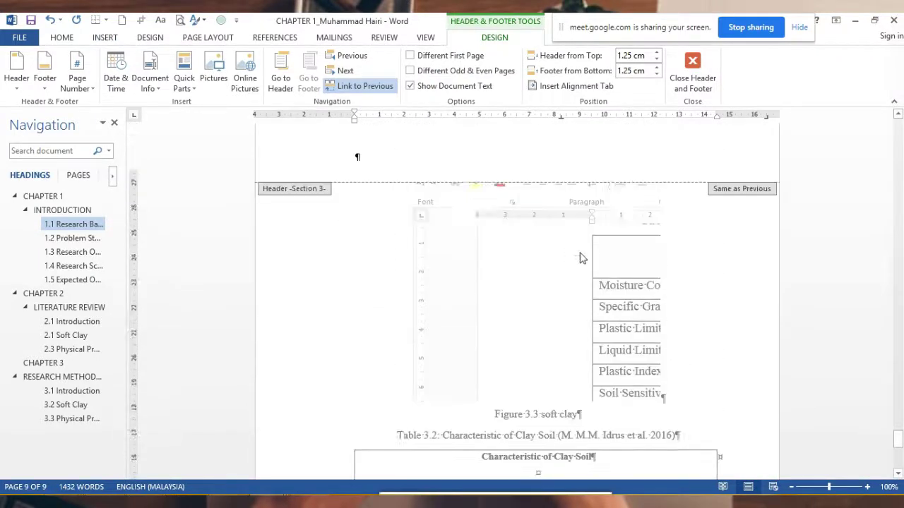
pyautogui.scroll(6, 626, 242)
pyautogui.scroll(6, 607, 227)
pyautogui.scroll(5, 607, 226)
pyautogui.scroll(5, 631, 218)
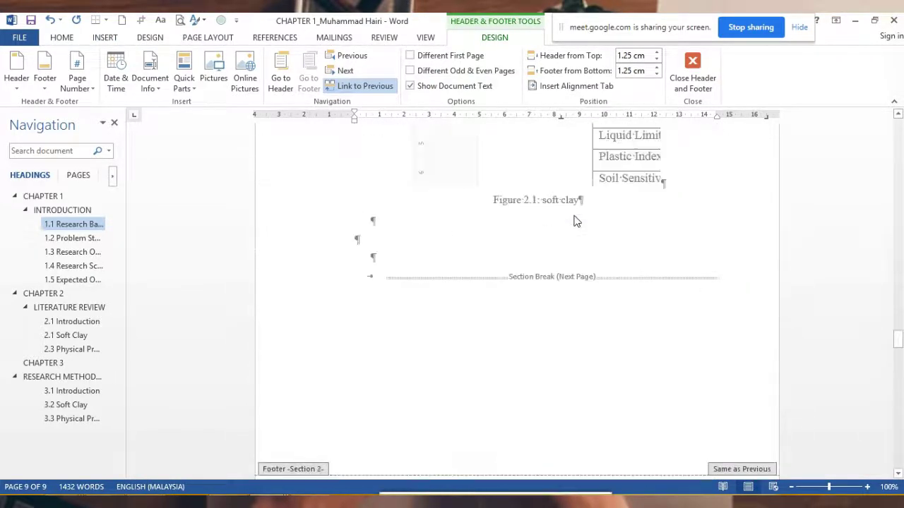
pyautogui.scroll(5, 574, 220)
pyautogui.scroll(5, 575, 213)
pyautogui.scroll(5, 573, 216)
pyautogui.scroll(5, 571, 217)
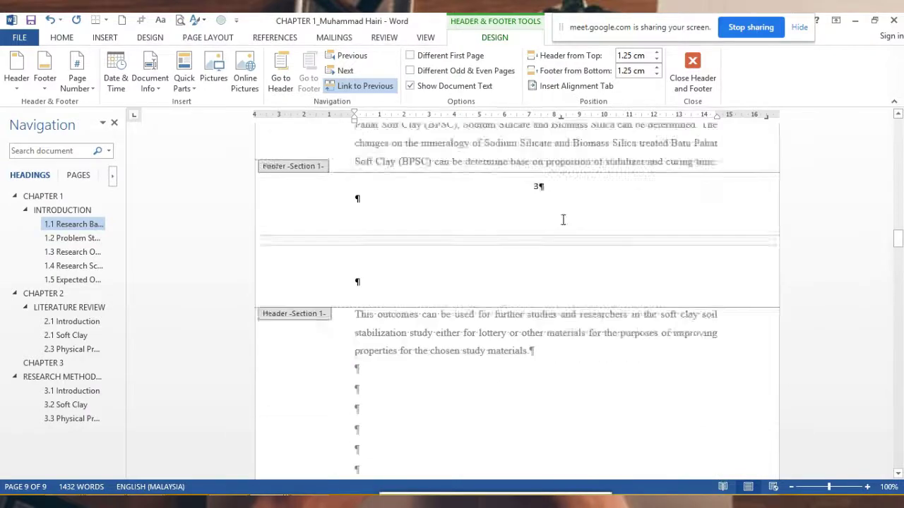
pyautogui.scroll(5, 563, 220)
pyautogui.scroll(5, 563, 224)
pyautogui.scroll(5, 557, 225)
pyautogui.scroll(5, 551, 226)
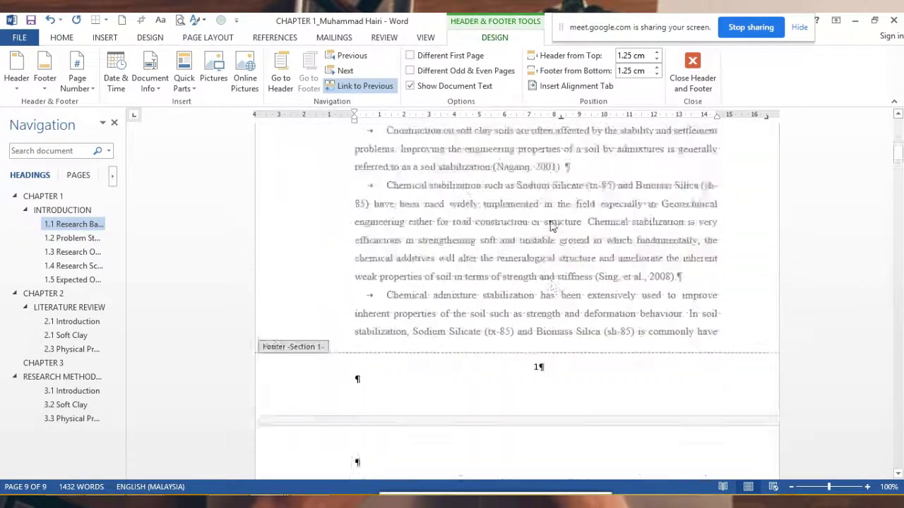
pyautogui.scroll(5, 549, 226)
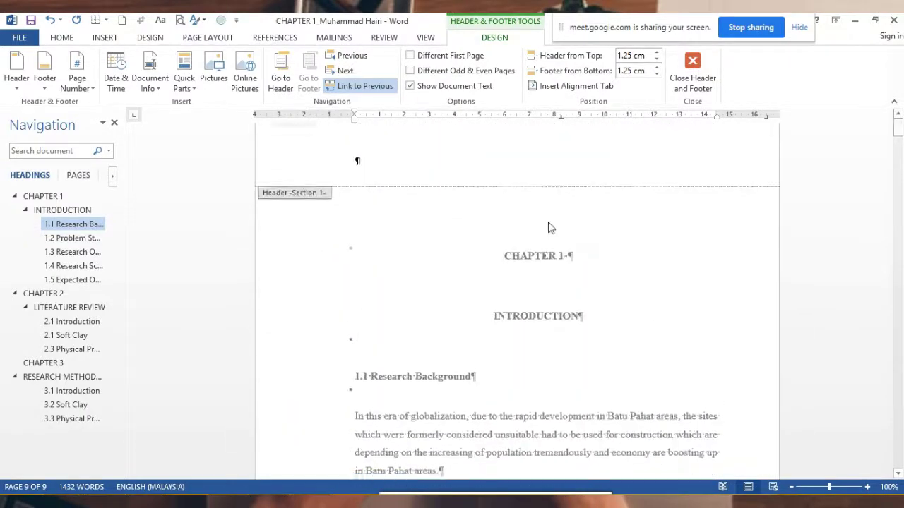
# Close footer editing and turn off Show/Hide ¶ paragraph marks
pyautogui.doubleClick(635, 300)
pyautogui.scroll(-5, 635, 303)
pyautogui.scroll(-5, 610, 306)
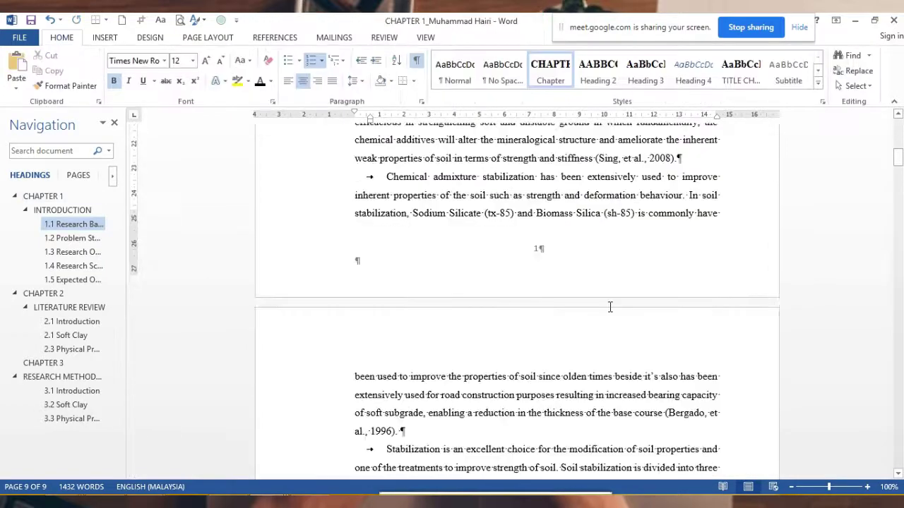
pyautogui.scroll(-1, 538, 241)
pyautogui.scroll(3, 538, 241)
pyautogui.scroll(5, 557, 250)
pyautogui.scroll(2, 557, 250)
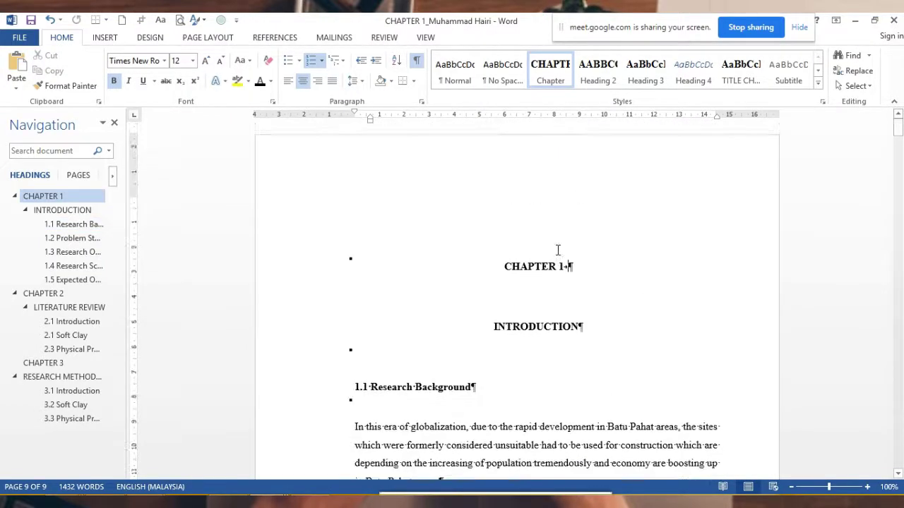
pyautogui.tripleClick(513, 196)
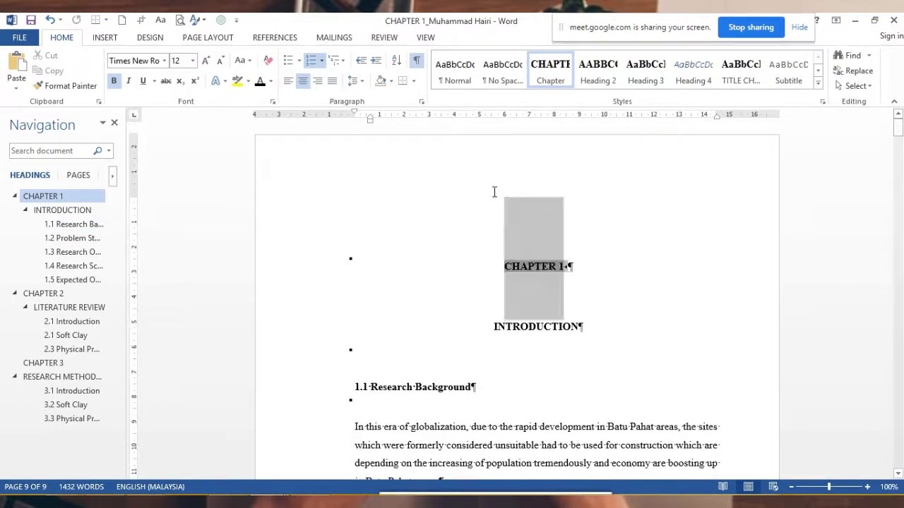
pyautogui.press('End')
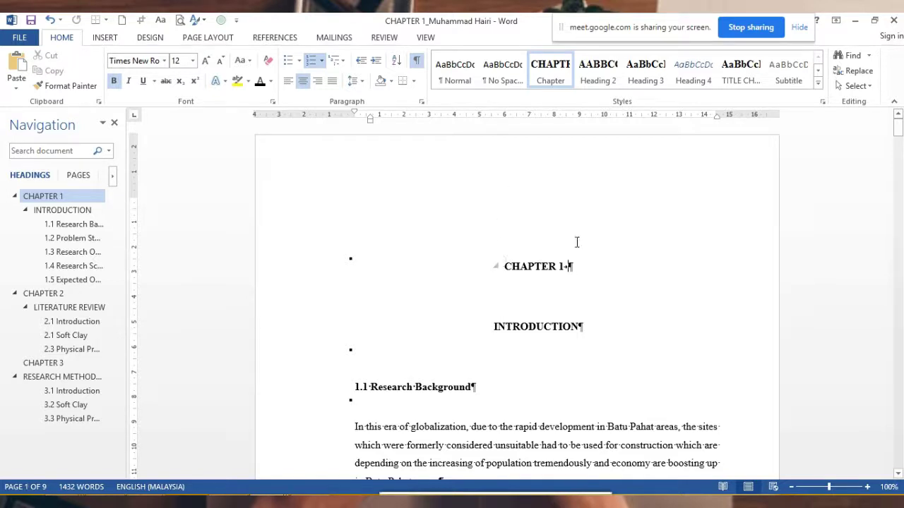
pyautogui.tripleClick(507, 269)
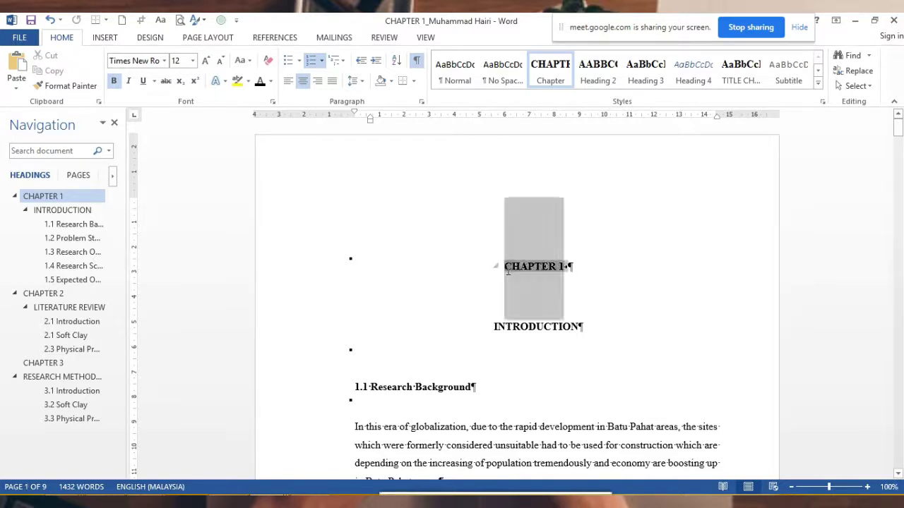
pyautogui.press('End')
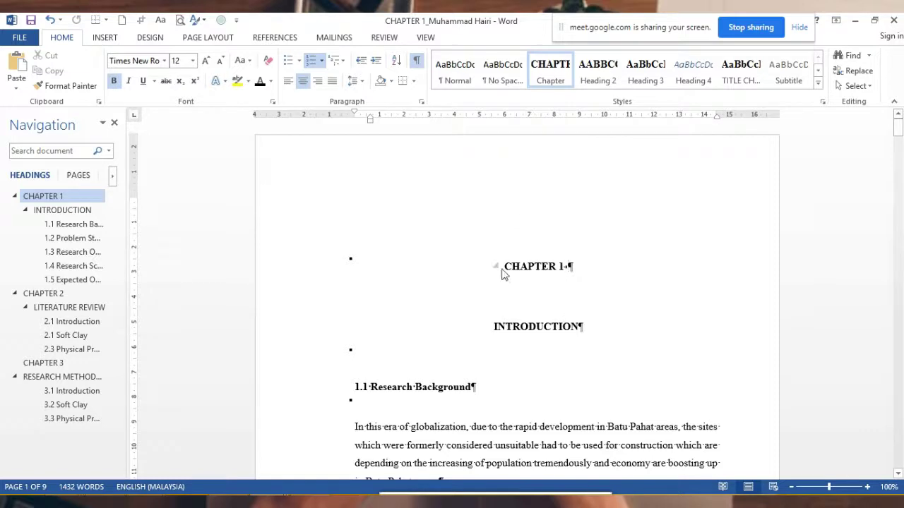
pyautogui.tripleClick(503, 272)
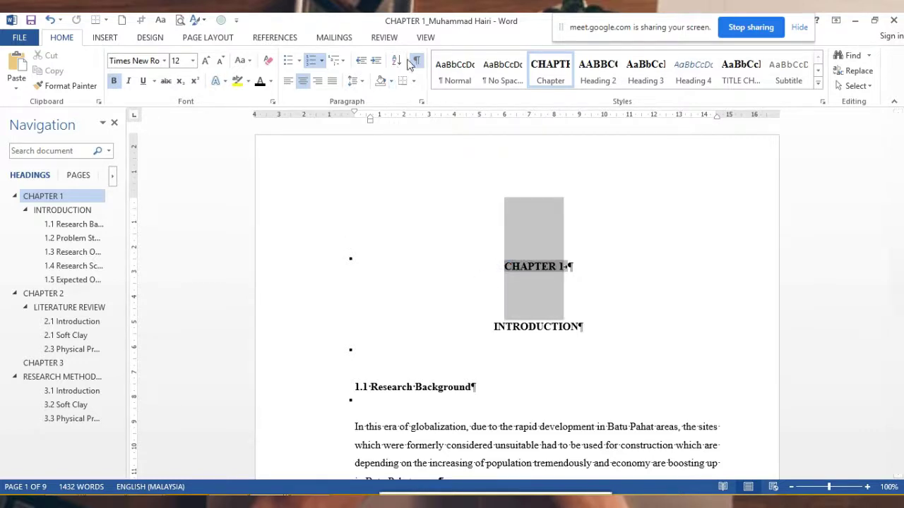
pyautogui.click(415, 62)
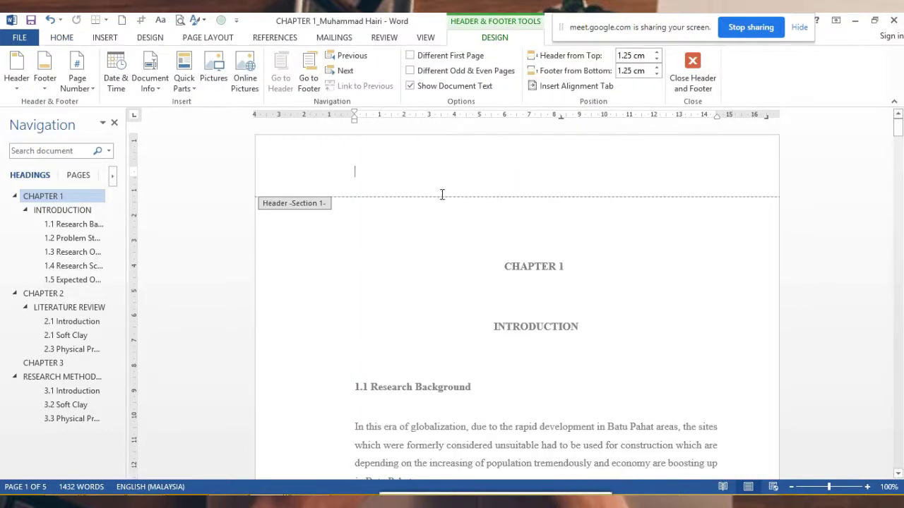
pyautogui.doubleClick(442, 219)
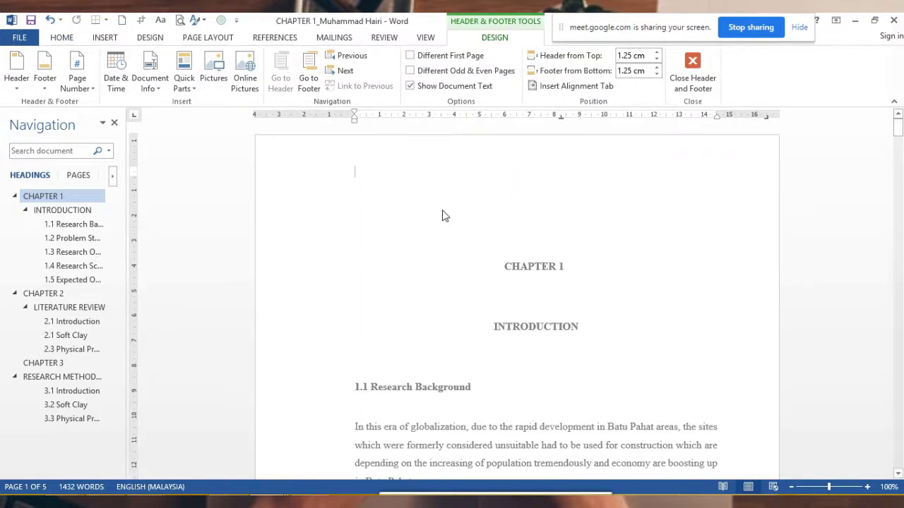
# Add two blank lines right after the CHAPTER 1 heading
pyautogui.click(504, 269)
pyautogui.tripleClick(508, 261)
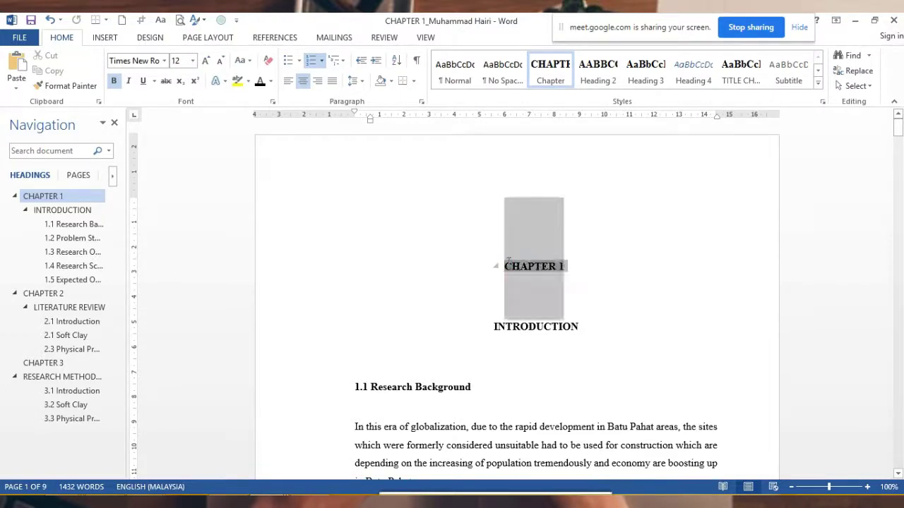
pyautogui.click(576, 266)
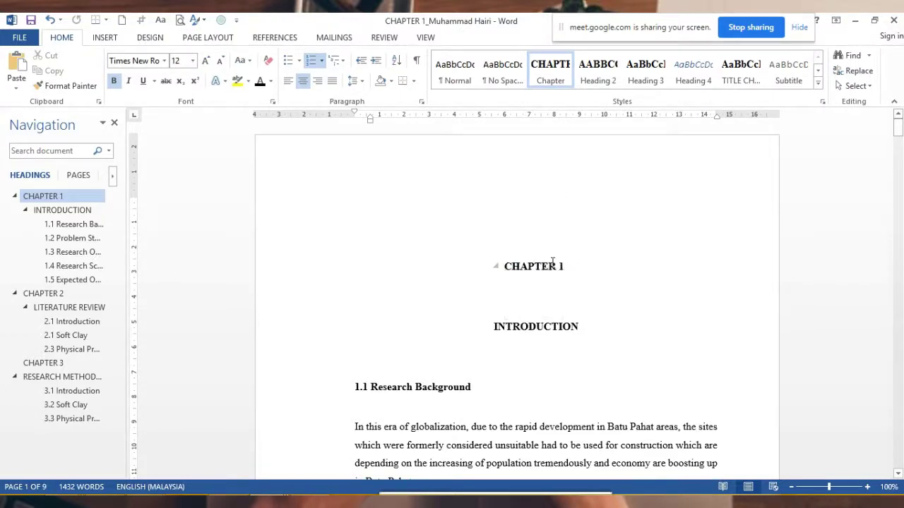
pyautogui.press('Return')
pyautogui.press('Return')
pyautogui.press('Return')
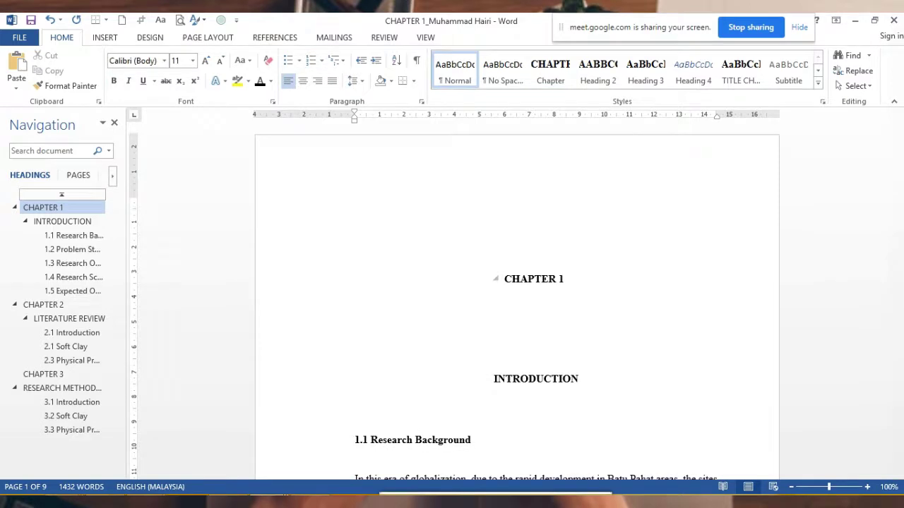
# Add a blank line at the top of the page and type 'Table content' above CHAPTER 1
pyautogui.click(530, 191)
pyautogui.press('Return')
pyautogui.press('Return')
pyautogui.press('Return')
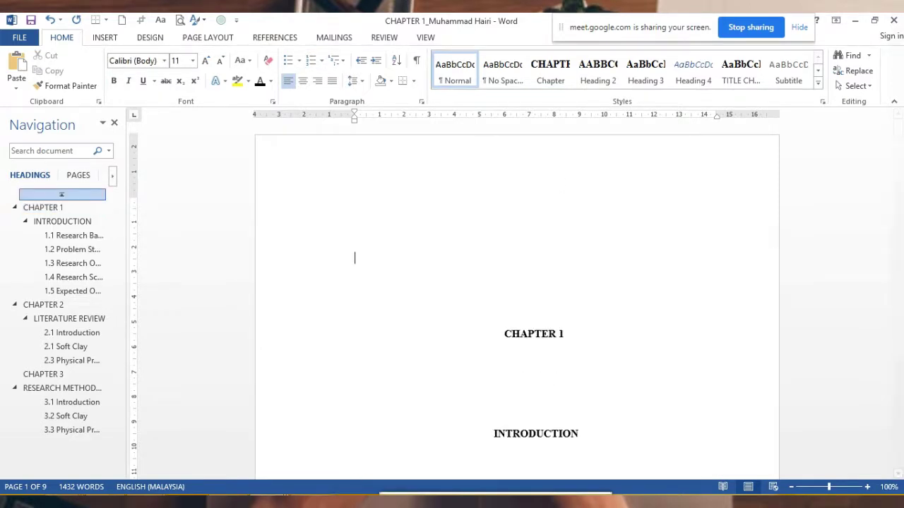
pyautogui.press('Return')
pyautogui.press('Return')
pyautogui.press('Return')
pyautogui.press('Up')
pyautogui.press('Up')
pyautogui.press('Up')
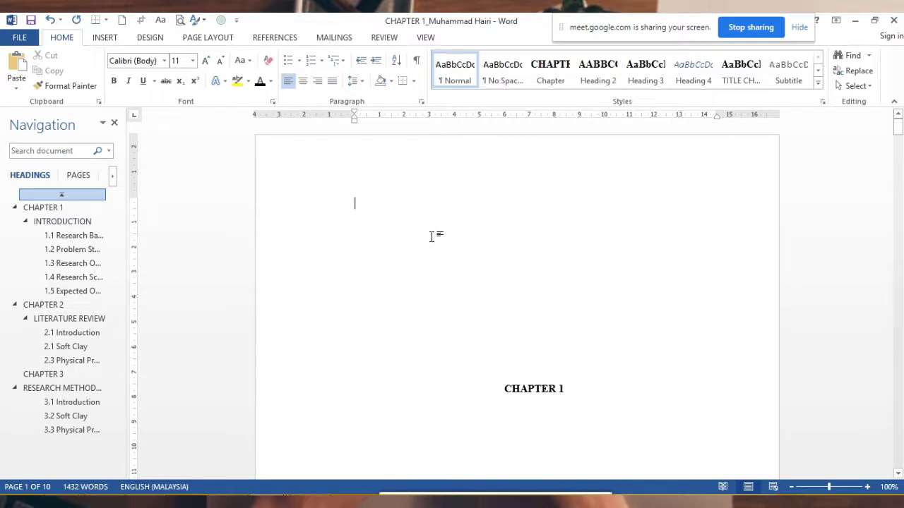
pyautogui.write('table ')
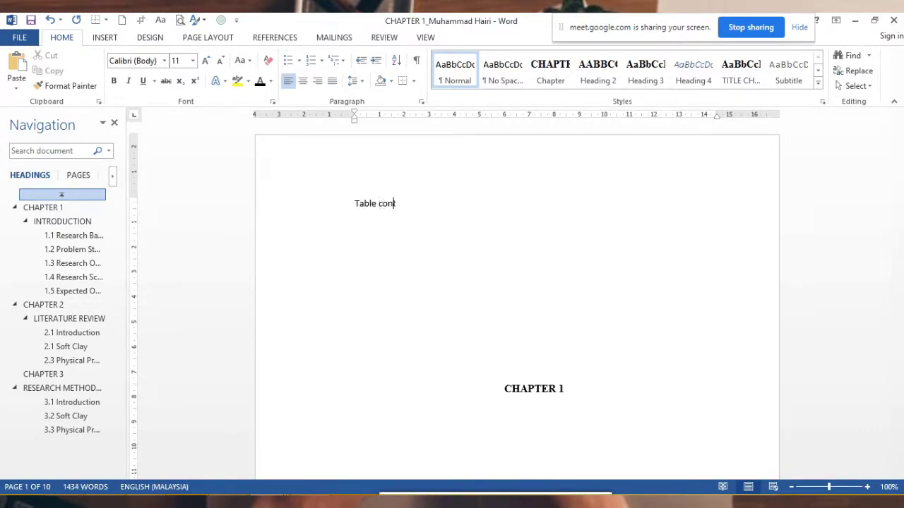
pyautogui.write('tent')
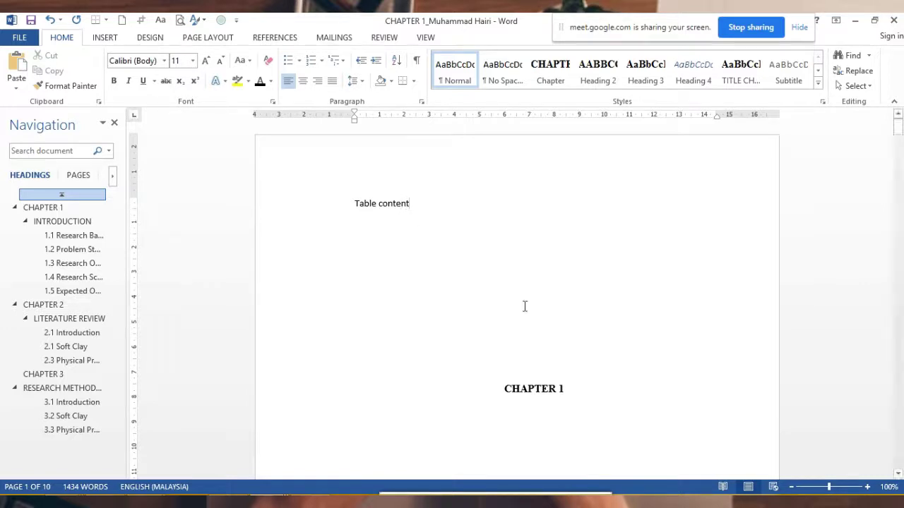
pyautogui.scroll(-3, 526, 304)
pyautogui.scroll(2, 504, 212)
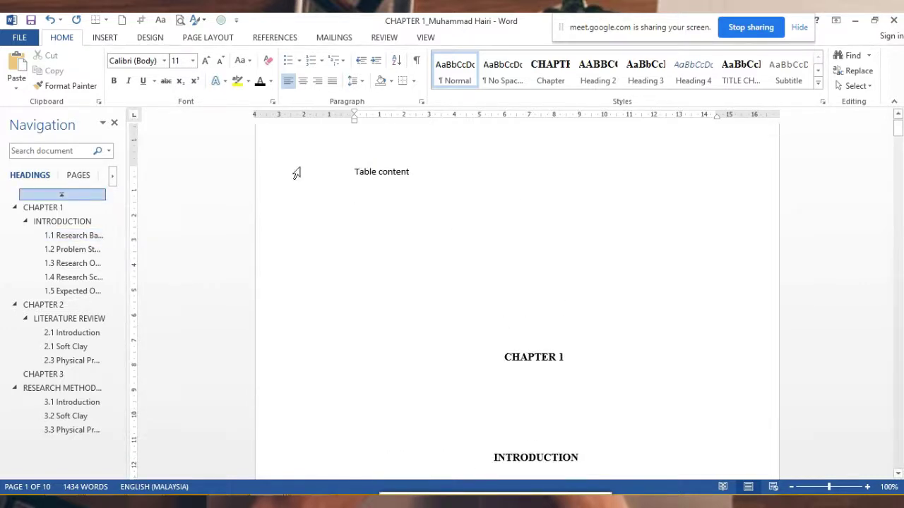
pyautogui.click(192, 43)
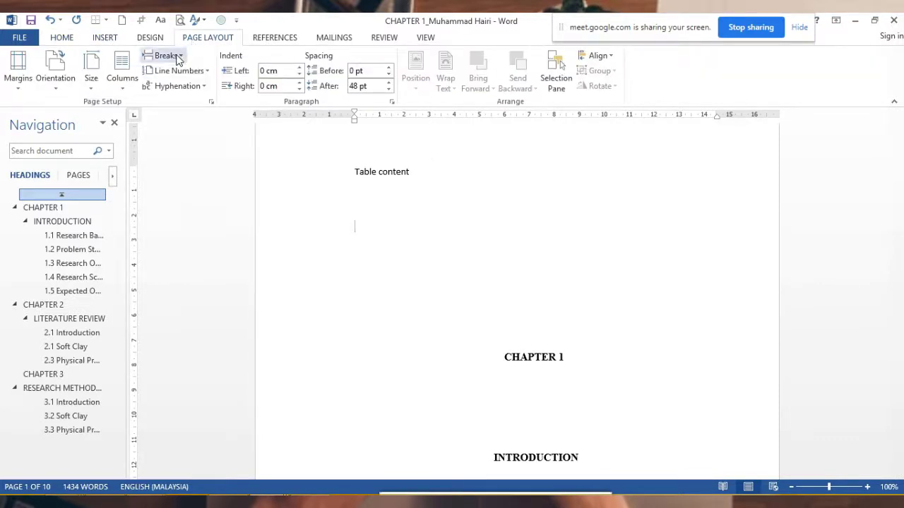
pyautogui.click(177, 55)
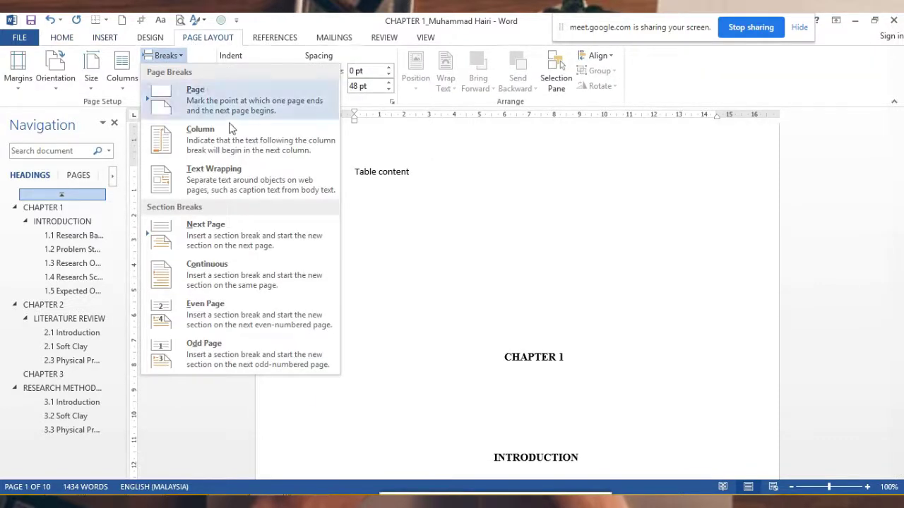
pyautogui.click(241, 233)
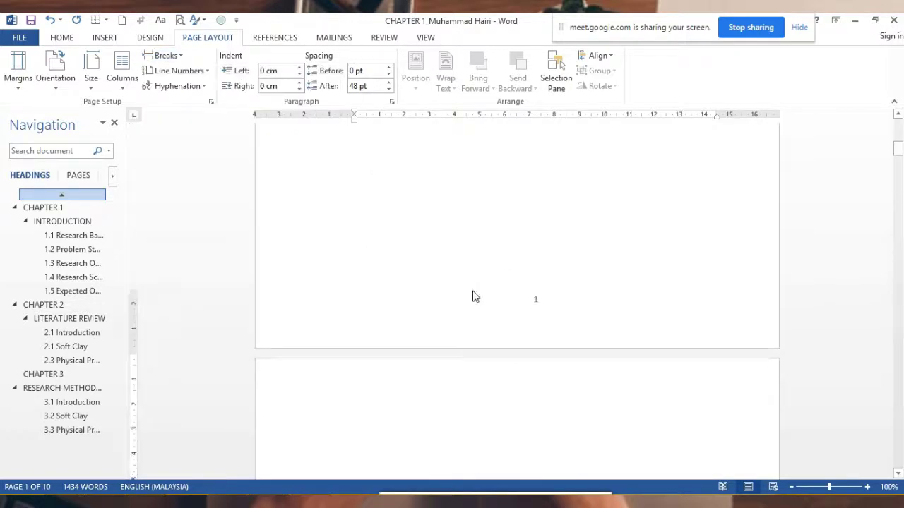
pyautogui.click(70, 39)
pyautogui.click(416, 60)
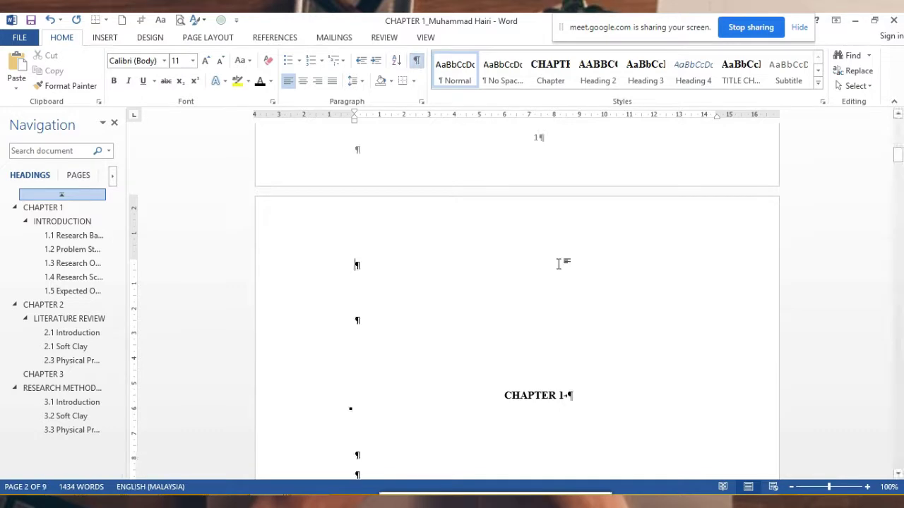
pyautogui.press('Delete')
pyautogui.press('Delete')
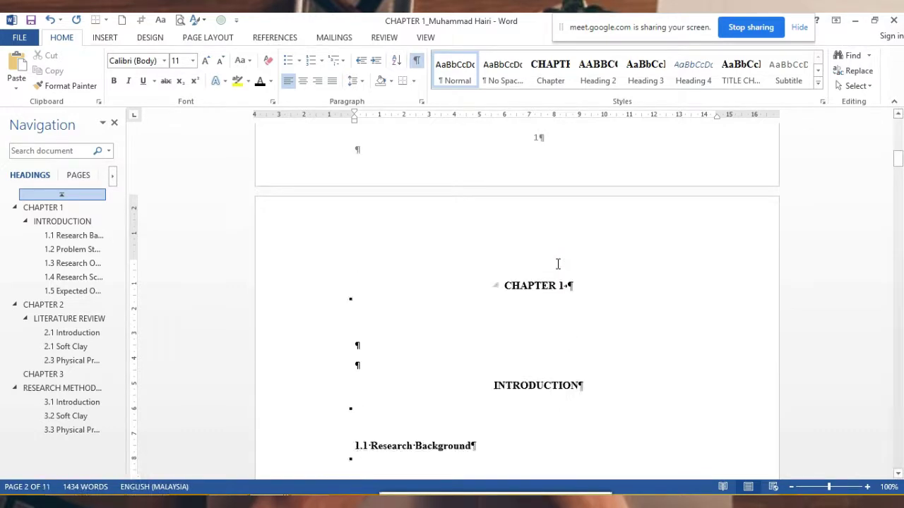
pyautogui.click(400, 343)
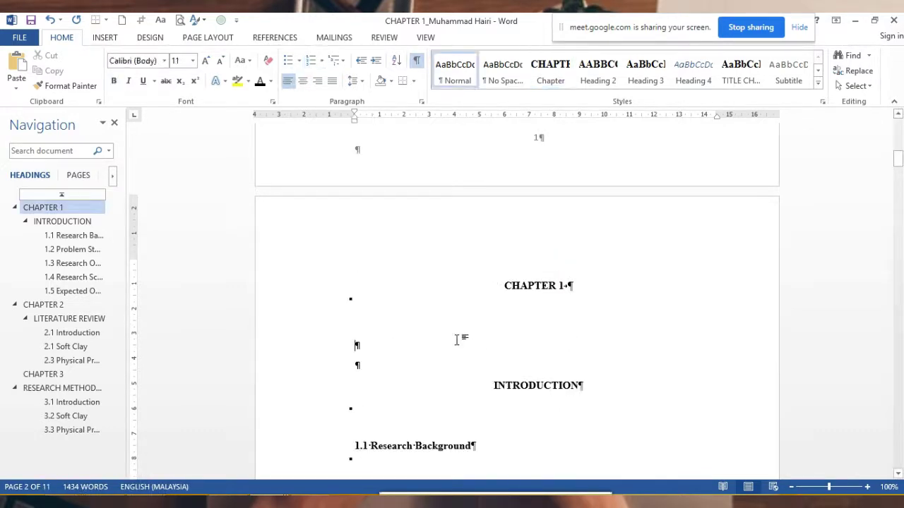
pyautogui.press('Delete')
pyautogui.press('Delete')
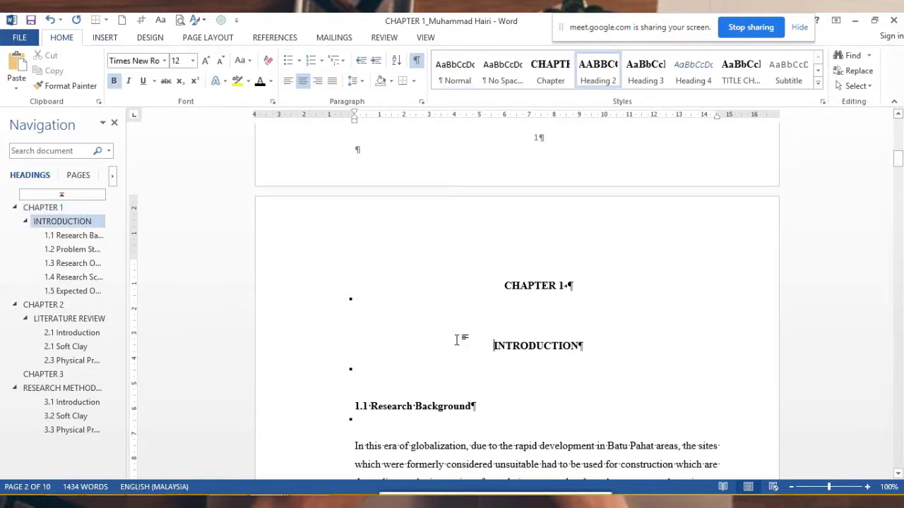
pyautogui.click(580, 284)
pyautogui.moveTo(528, 288); pyautogui.dragTo(557, 290)
pyautogui.click(50, 20)
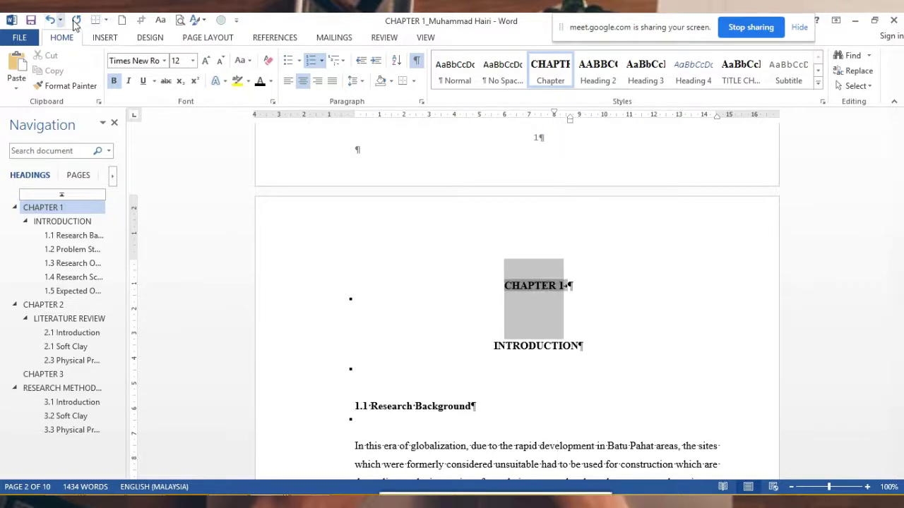
pyautogui.click(533, 269)
pyautogui.scroll(10, 528, 273)
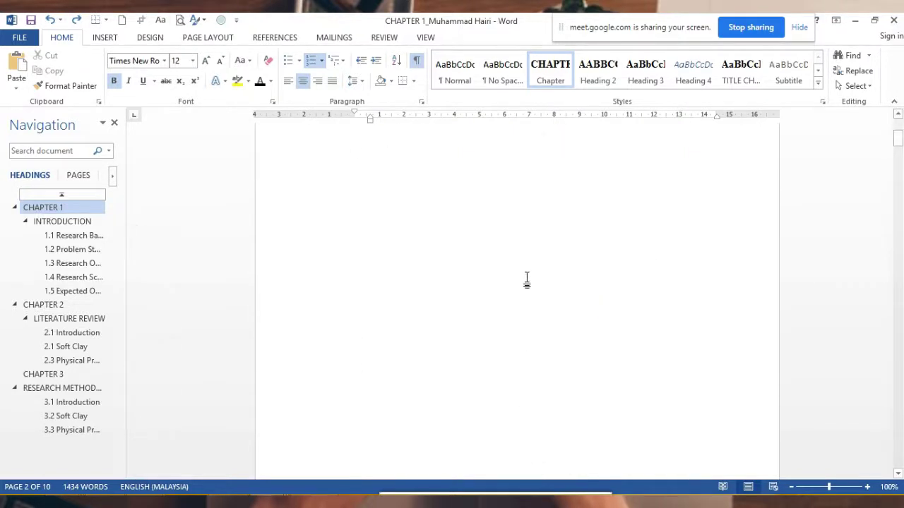
pyautogui.scroll(5, 526, 281)
pyautogui.scroll(2, 509, 301)
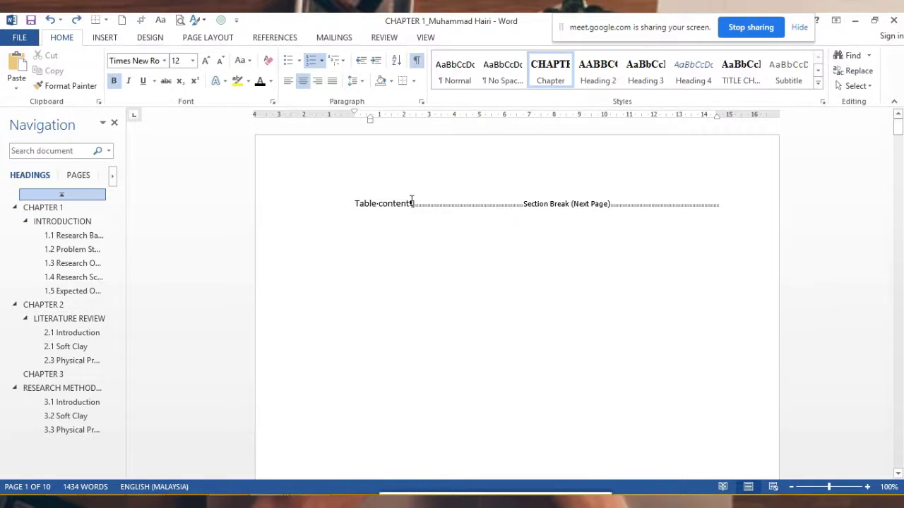
# Type test text after 'Table content', then erase it, leaving a blank line below
pyautogui.scroll(-15, 409, 440)
pyautogui.click(410, 440)
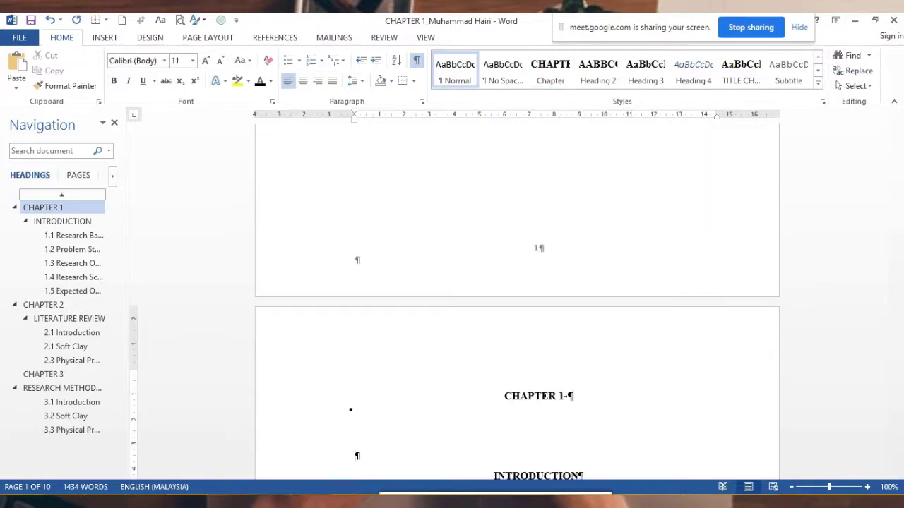
pyautogui.scroll(10, 423, 241)
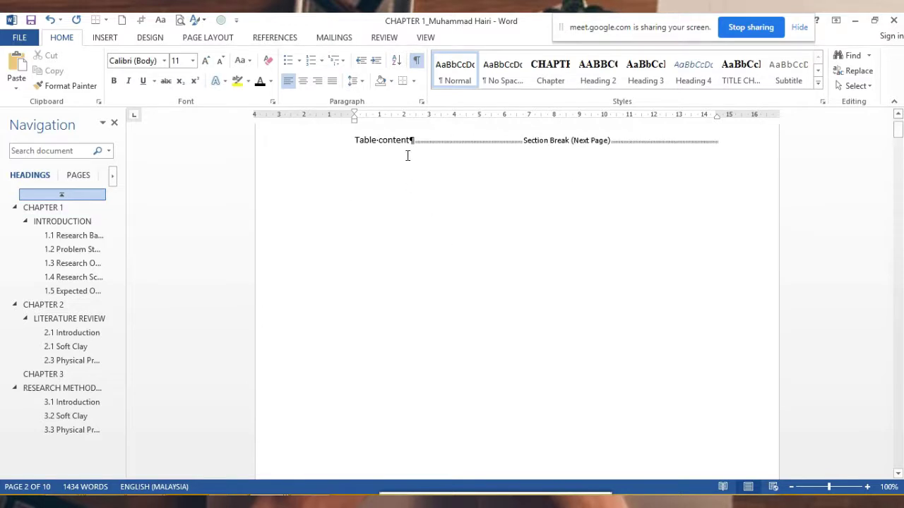
pyautogui.click(417, 140)
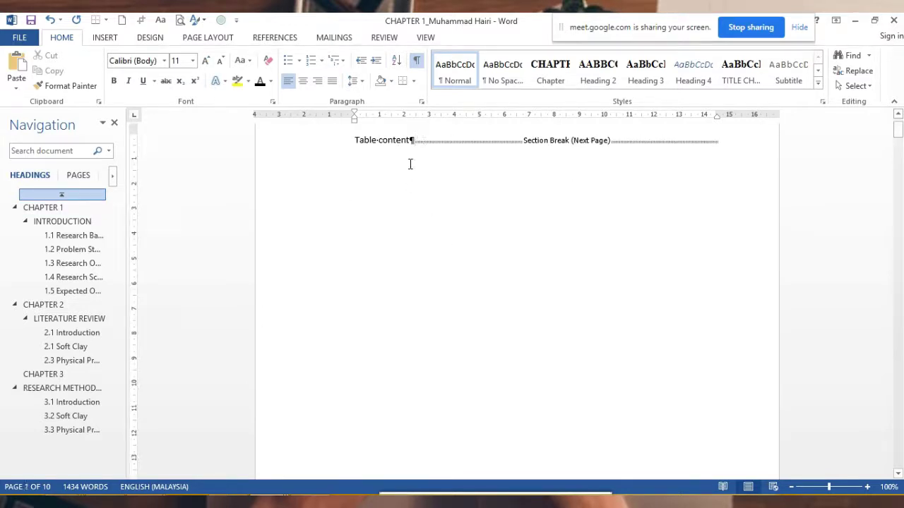
pyautogui.moveTo(414, 181); pyautogui.dragTo(409, 171)
pyautogui.write('kmskd')
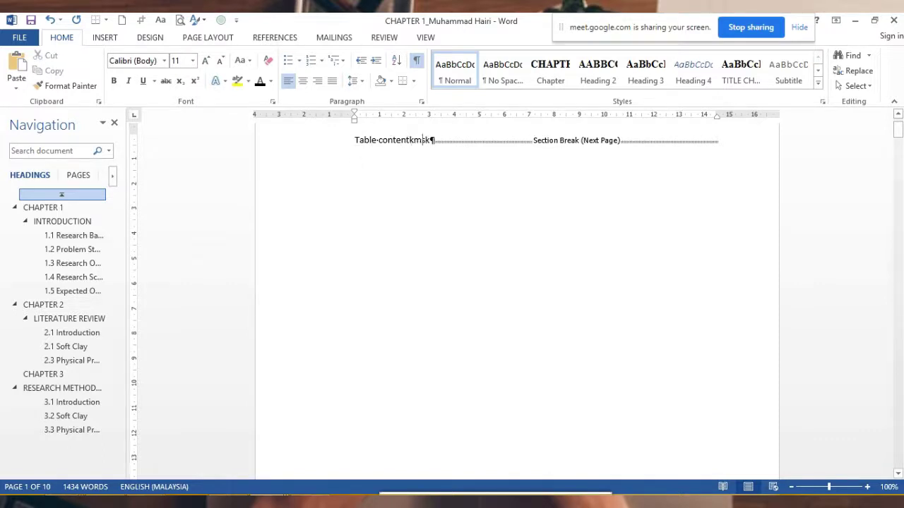
pyautogui.write('kadlmsald')
pyautogui.press('Return')
pyautogui.press('Return')
pyautogui.press('Return')
pyautogui.write('amdnandkajd')
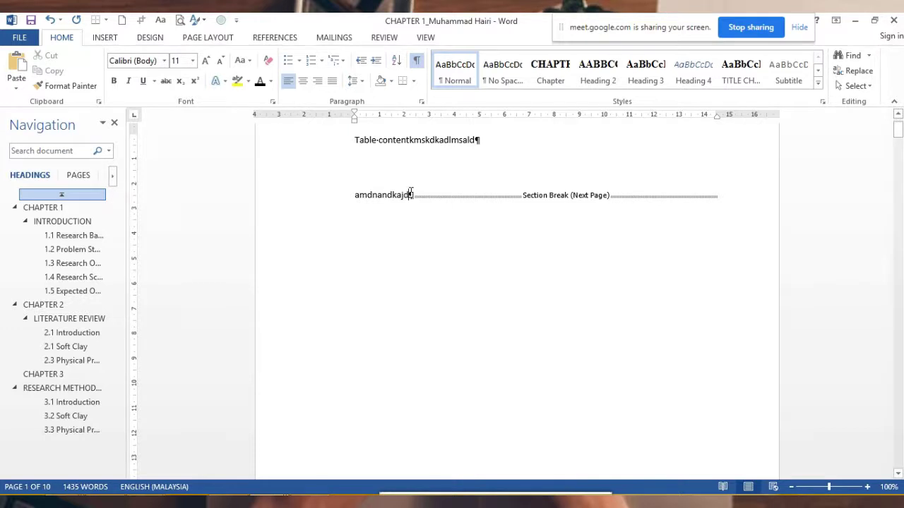
pyautogui.press('BackSpace')
pyautogui.press('BackSpace')
pyautogui.press('BackSpace')
pyautogui.press('BackSpace')
pyautogui.press('BackSpace')
pyautogui.press('BackSpace')
pyautogui.press('BackSpace')
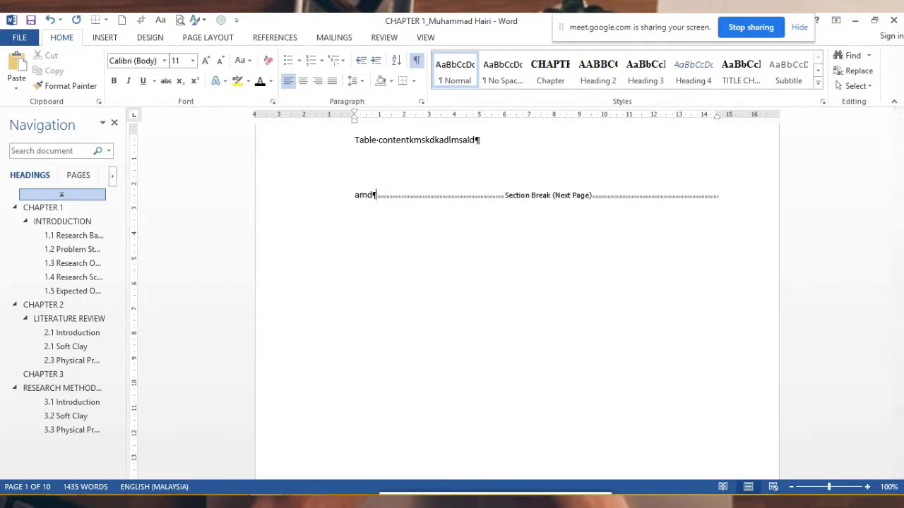
pyautogui.press('BackSpace')
pyautogui.press('BackSpace')
pyautogui.press('BackSpace')
pyautogui.press('BackSpace')
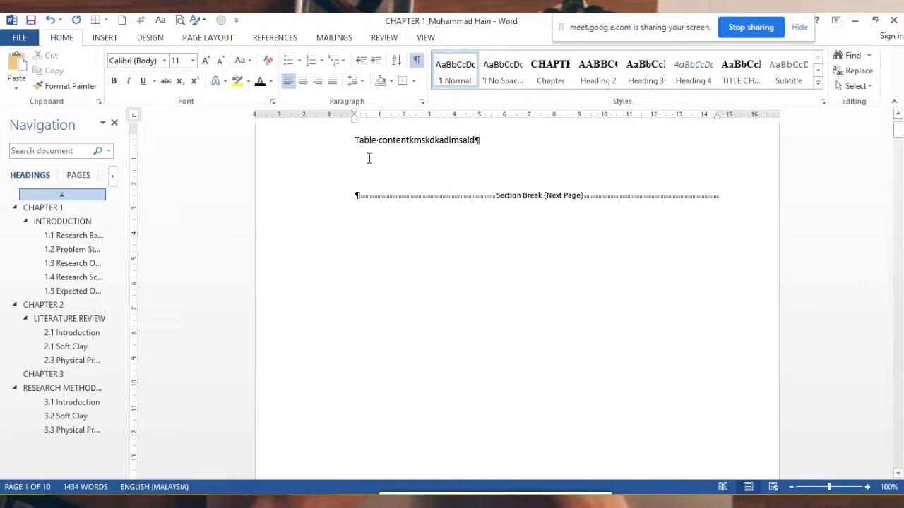
pyautogui.press('BackSpace')
pyautogui.press('BackSpace')
pyautogui.press('BackSpace')
pyautogui.press('BackSpace')
pyautogui.press('BackSpace')
pyautogui.press('BackSpace')
pyautogui.press('BackSpace')
pyautogui.press('BackSpace')
pyautogui.press('BackSpace')
pyautogui.press('BackSpace')
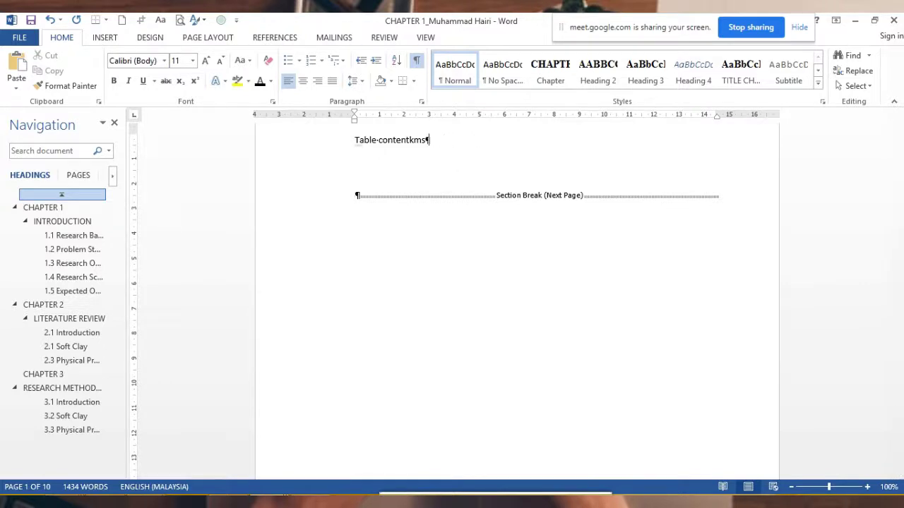
pyautogui.press('BackSpace')
pyautogui.press('BackSpace')
pyautogui.press('BackSpace')
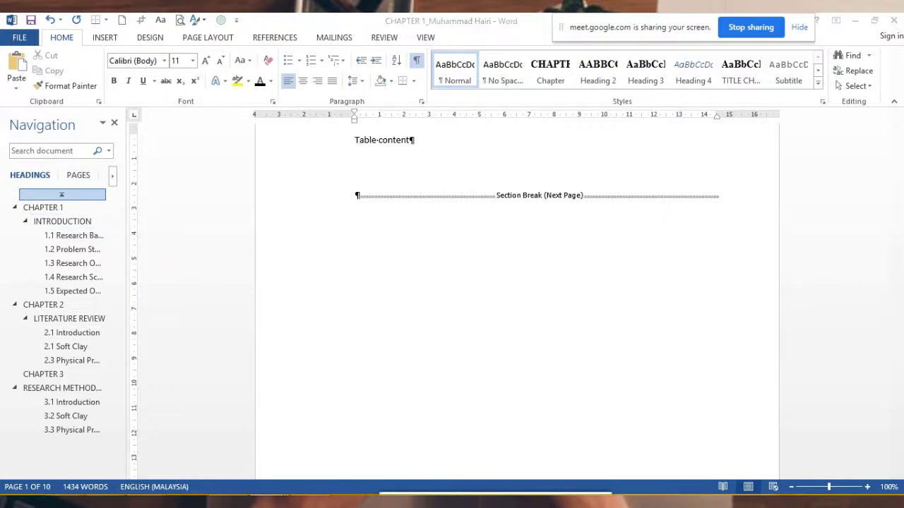
# Review the TEMPLATE's title, declaration and dedication pages via the Navigation pane, then return to CHAPTER 1
pyautogui.moveTo(283, 498)
pyautogui.click(364, 434)
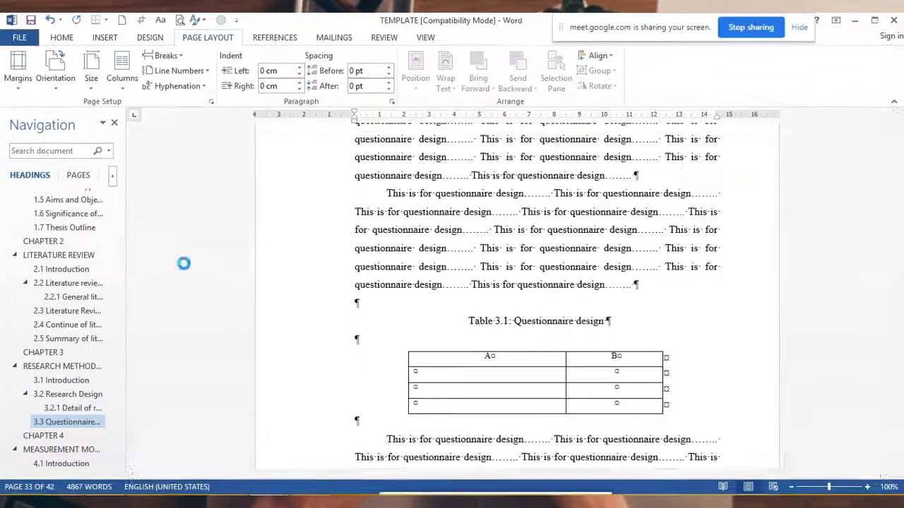
pyautogui.scroll(5, 56, 265)
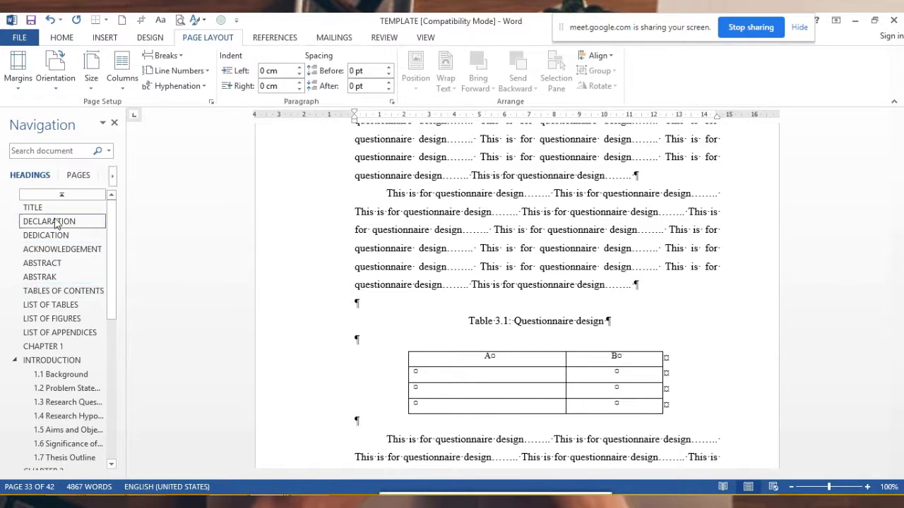
pyautogui.moveTo(125, 237); pyautogui.dragTo(157, 238)
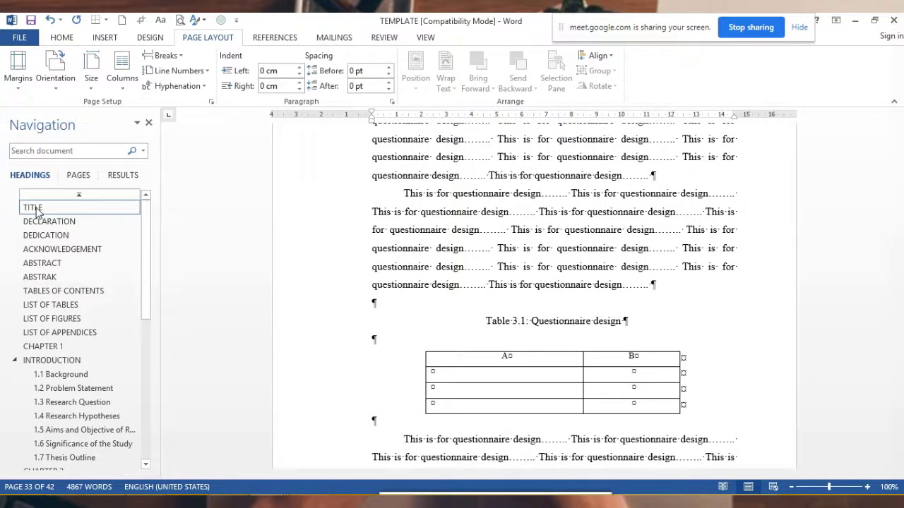
pyautogui.click(35, 209)
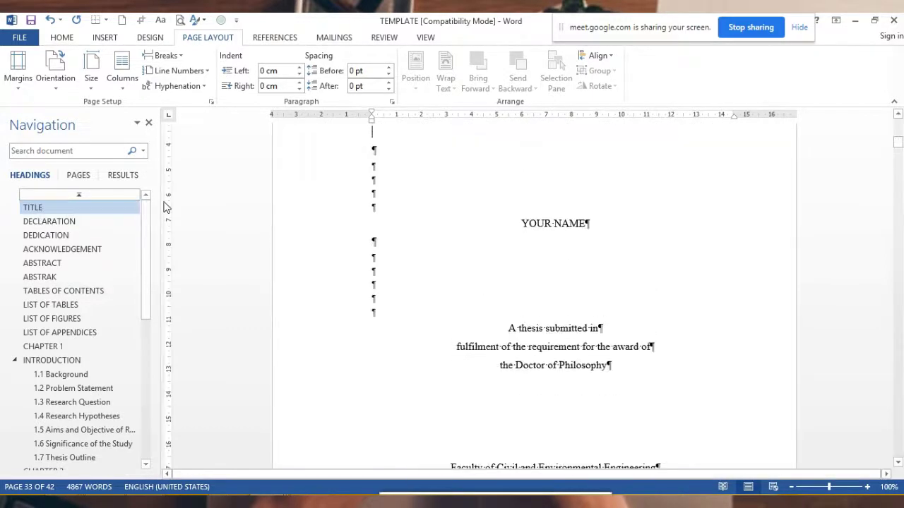
pyautogui.click(44, 221)
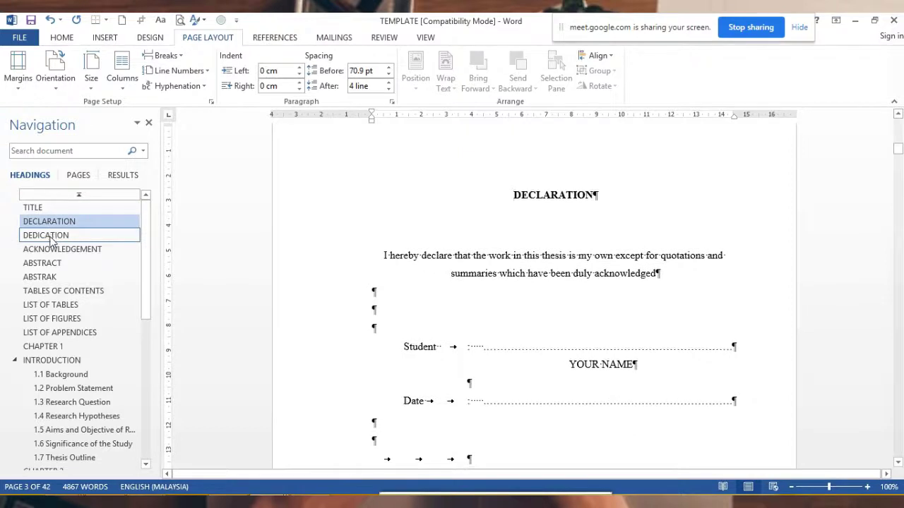
pyautogui.click(50, 237)
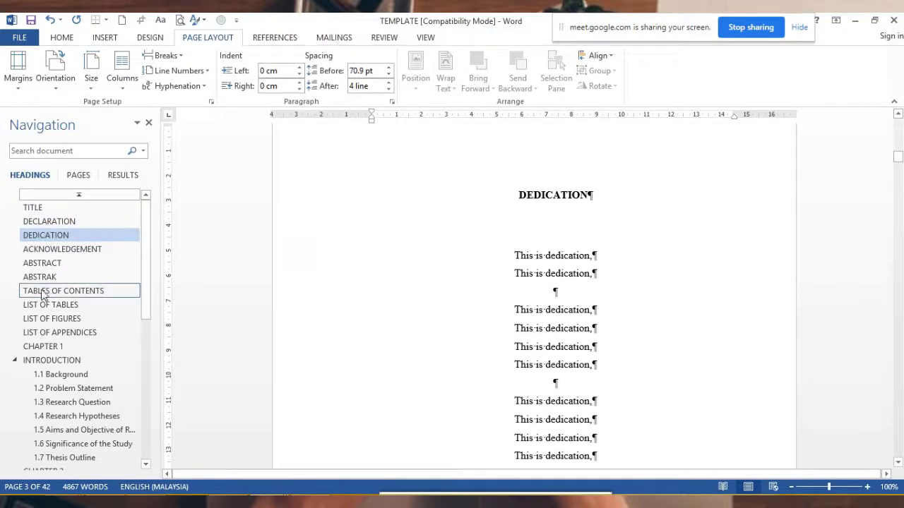
pyautogui.click(31, 207)
pyautogui.scroll(5, 368, 436)
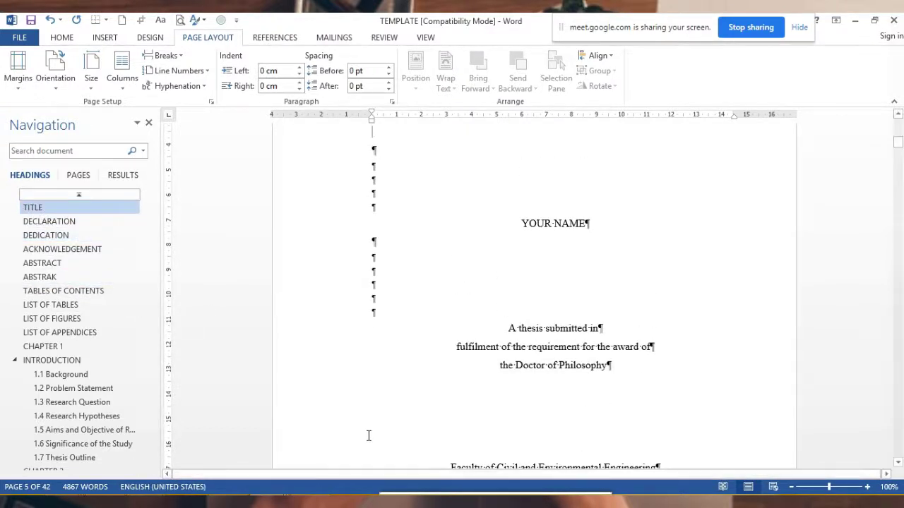
pyautogui.hotkey('alt', 'Tab')
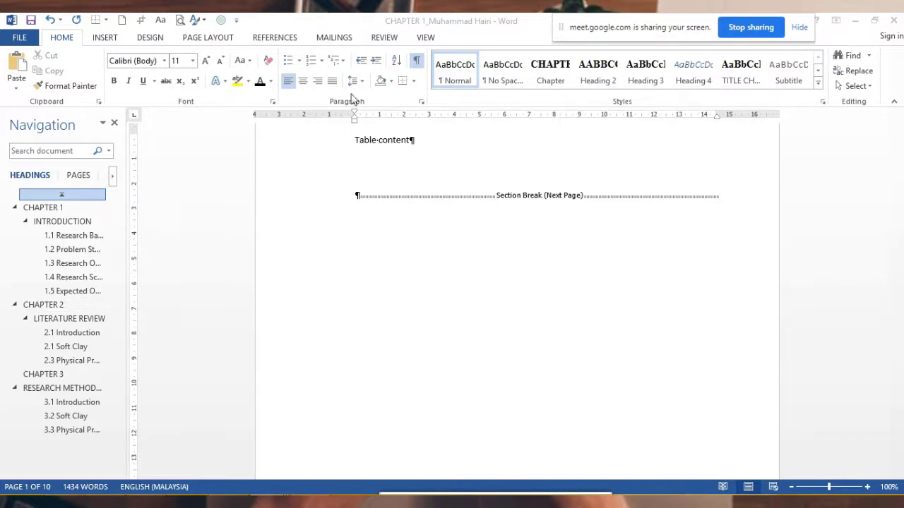
# Replace 'Table content' with TITLE, DECLARATION and DEDICATION on separate lines, correcting the DEDICATION typo
pyautogui.click(355, 148)
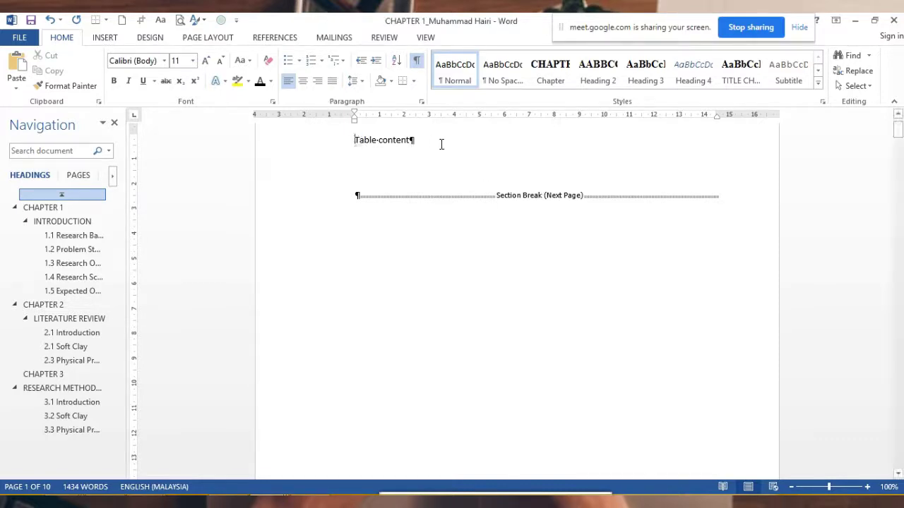
pyautogui.press('Delete')
pyautogui.press('Delete')
pyautogui.press('Delete')
pyautogui.press('Delete')
pyautogui.press('Delete')
pyautogui.press('Delete')
pyautogui.press('Delete')
pyautogui.press('Delete')
pyautogui.press('Delete')
pyautogui.press('Delete')
pyautogui.press('Delete')
pyautogui.press('Delete')
pyautogui.press('Delete')
pyautogui.press('Tab')
pyautogui.press('BackSpace')
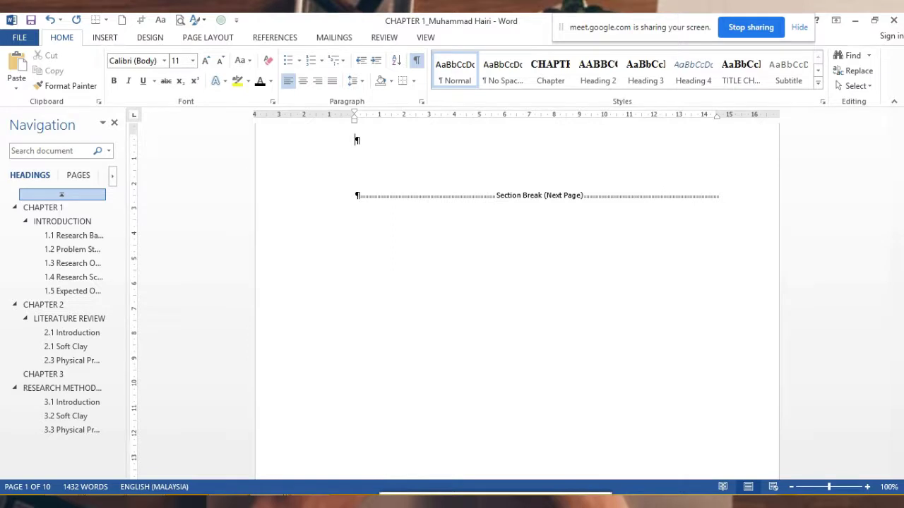
pyautogui.write('TITL')
pyautogui.write('E')
pyautogui.press('Return')
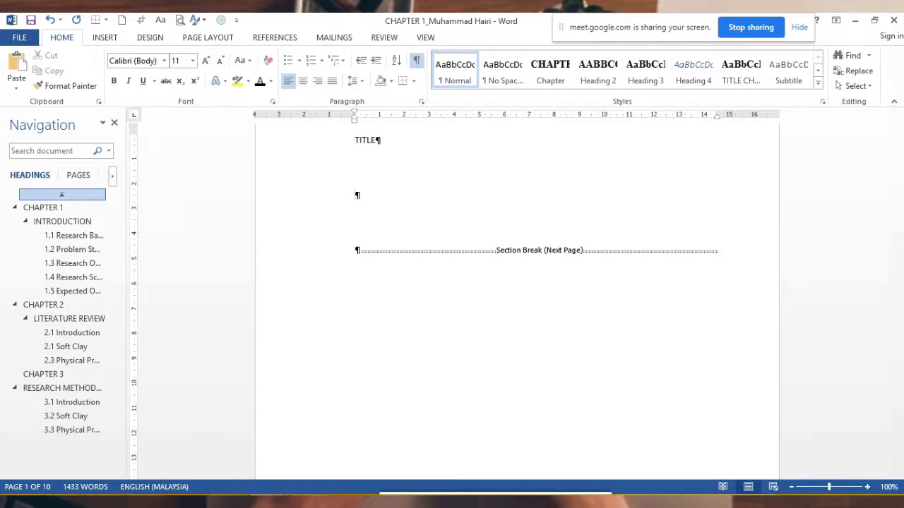
pyautogui.write('DEC')
pyautogui.write('LARA')
pyautogui.write('TION')
pyautogui.press('Return')
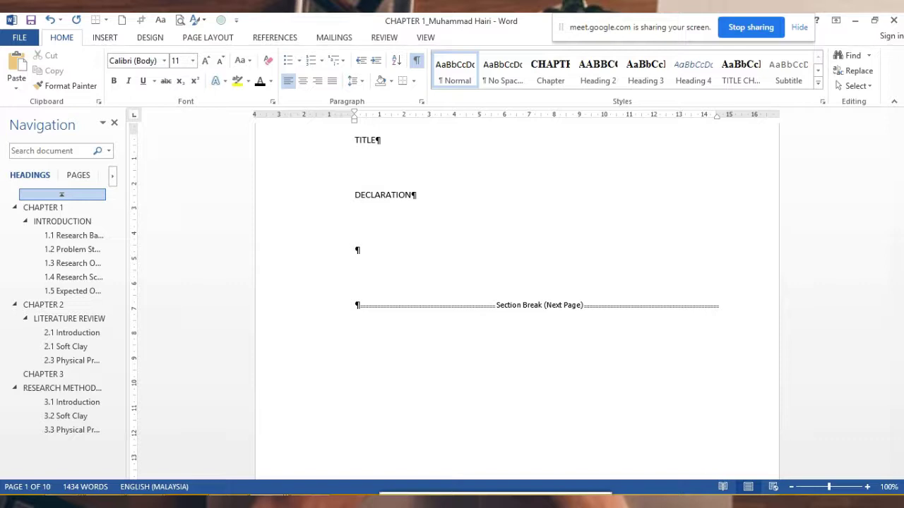
pyautogui.write('DE')
pyautogui.write('D')
pyautogui.write('OCATIO')
pyautogui.write('N')
pyautogui.press('BackSpace')
pyautogui.press('BackSpace')
pyautogui.press('BackSpace')
pyautogui.press('BackSpace')
pyautogui.press('BackSpace')
pyautogui.press('BackSpace')
pyautogui.press('BackSpace')
pyautogui.write('ICA')
pyautogui.write('TION')
# Add ACKNOWLEDGEMENT and ABSTRACT on new lines below DEDICATION, fixing typos
pyautogui.press('Return')
pyautogui.write('AC')
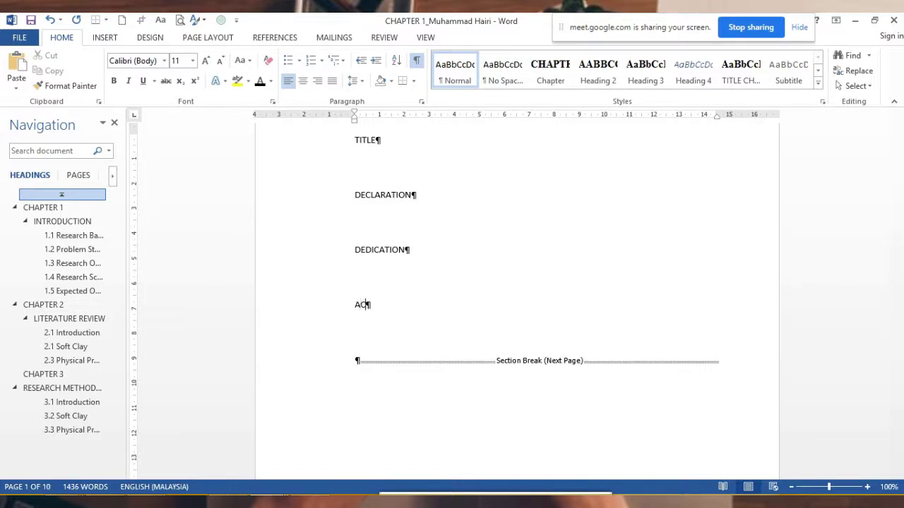
pyautogui.write('K')
pyautogui.write('NOW')
pyautogui.write('L')
pyautogui.write('ADG')
pyautogui.write('EMENT')
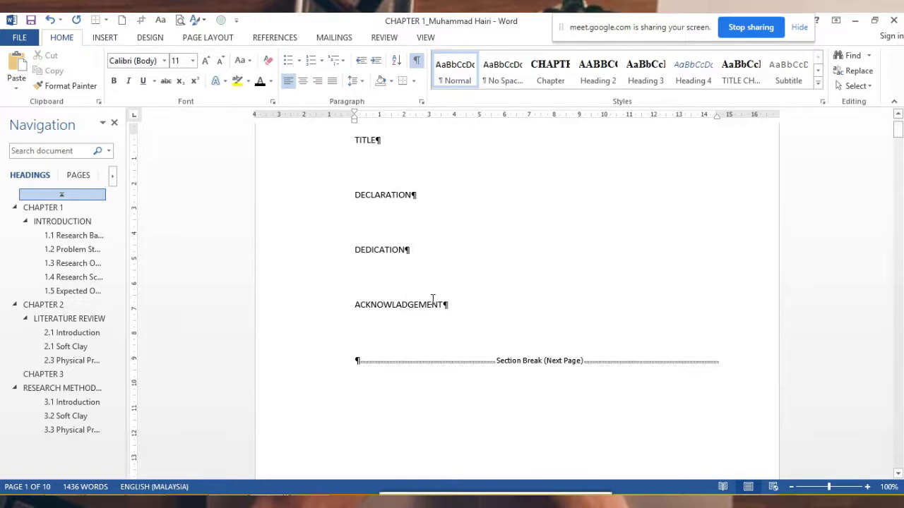
pyautogui.press('BackSpace')
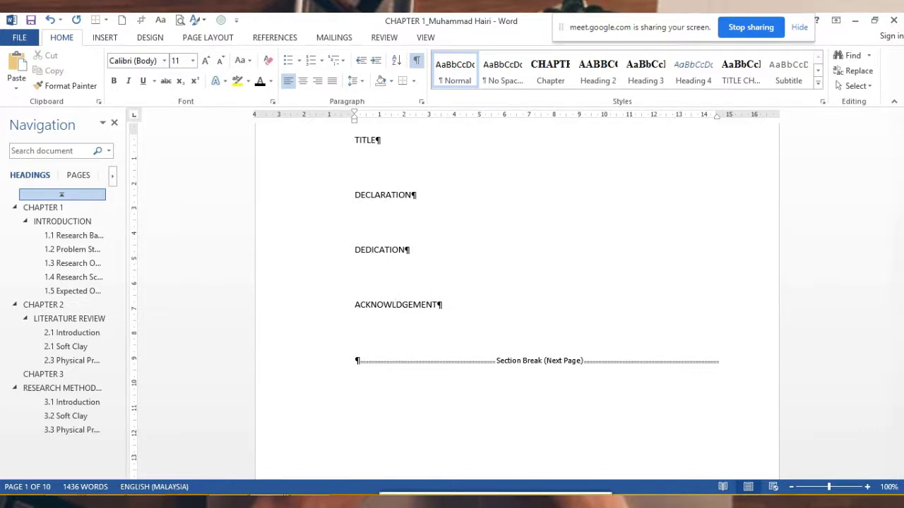
pyautogui.write('E')
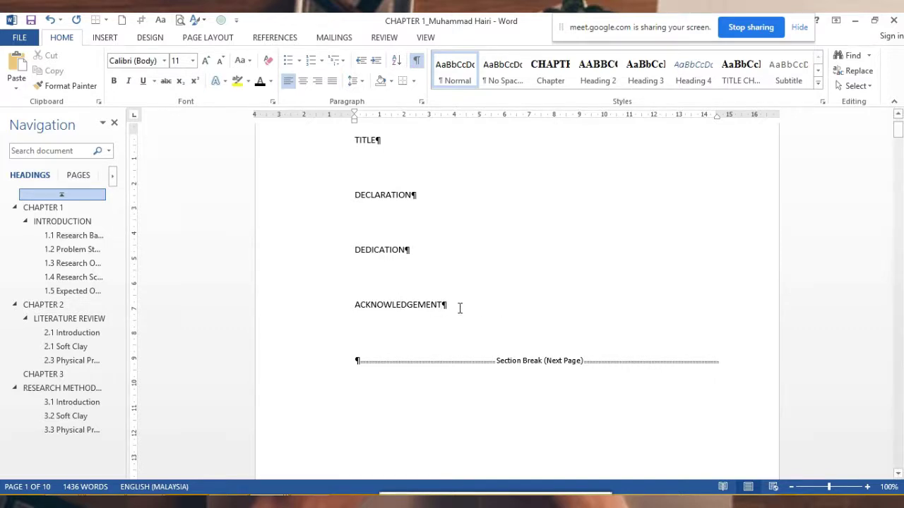
pyautogui.press('Return')
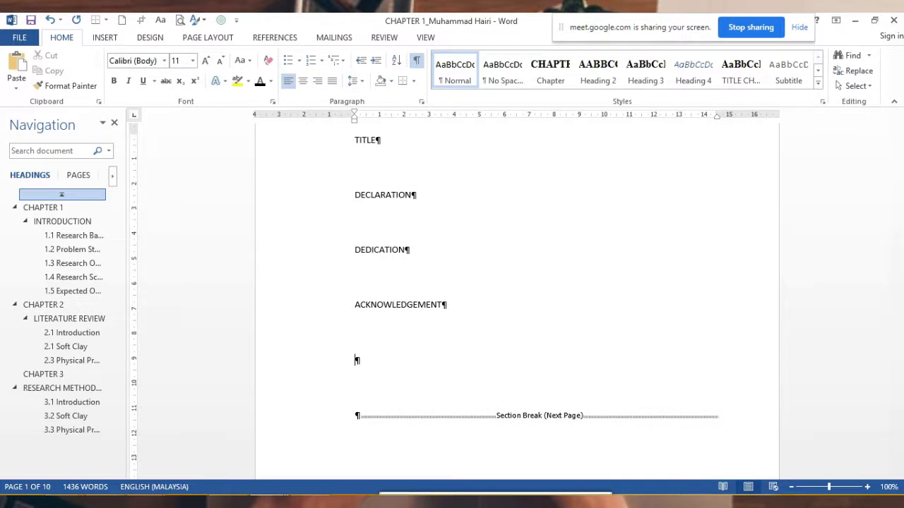
pyautogui.write('A')
pyautogui.write('B')
pyautogui.write('ST')
pyautogui.press('BackSpace')
pyautogui.press('BackSpace')
pyautogui.write('STR')
pyautogui.write('ACT')
# Add ABSTRAK on the next line and select the whole list from TITLE to ABSTRAK
pyautogui.press('Return')
pyautogui.write('A')
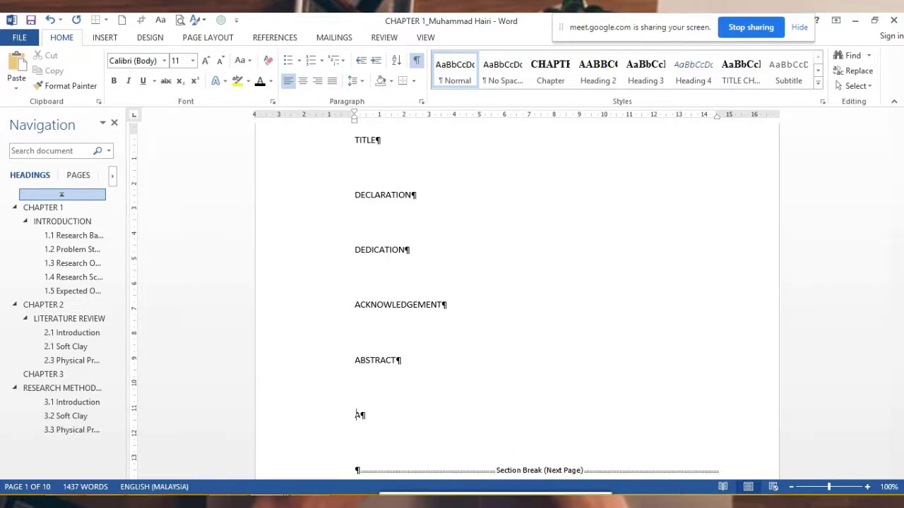
pyautogui.write('BSTA')
pyautogui.write('RAK')
pyautogui.press('Down')
pyautogui.press('Delete')
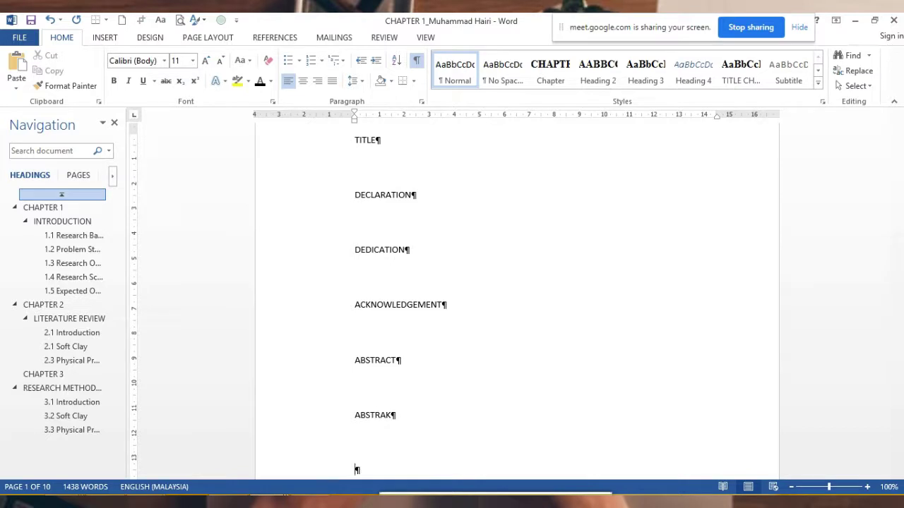
pyautogui.scroll(-1, 443, 294)
pyautogui.scroll(1, 413, 349)
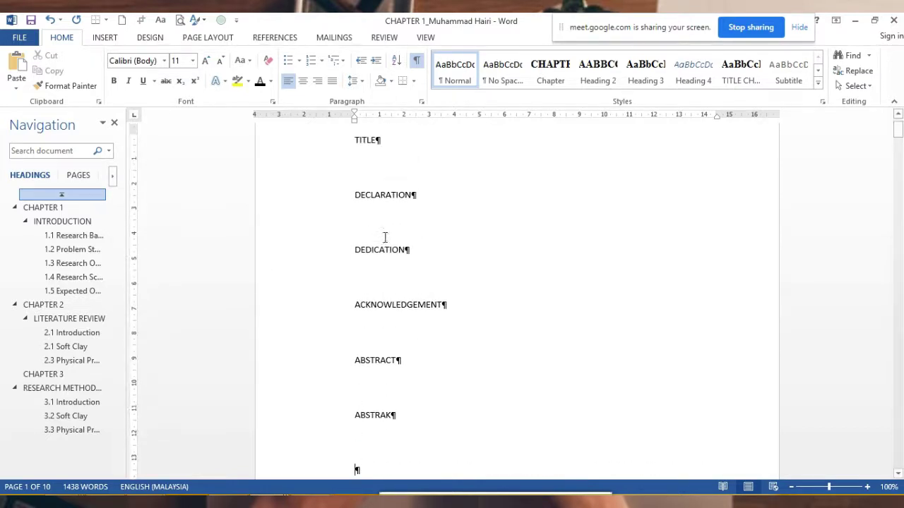
pyautogui.moveTo(351, 144); pyautogui.dragTo(420, 457)
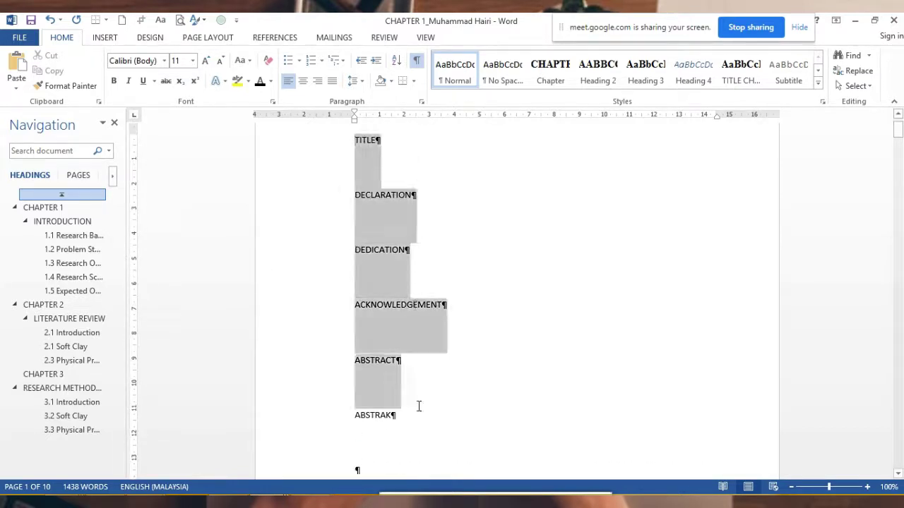
# Give the TITLE–ABSTRAK lines 1.5-line spacing with 0 pt space after
pyautogui.click(363, 83)
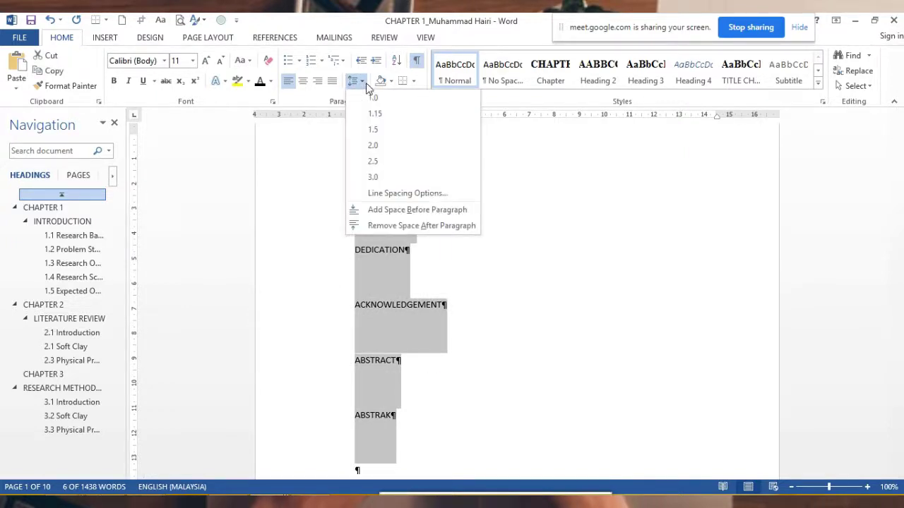
pyautogui.click(402, 191)
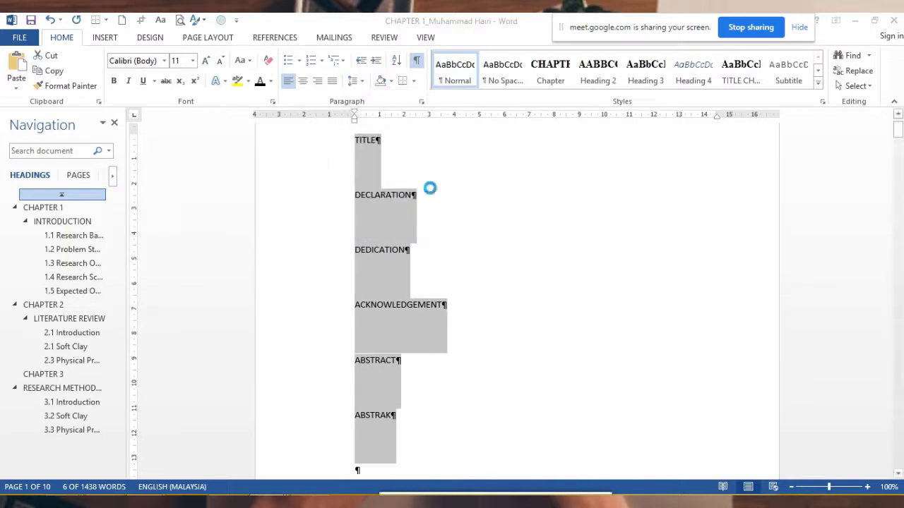
pyautogui.click(159, 278)
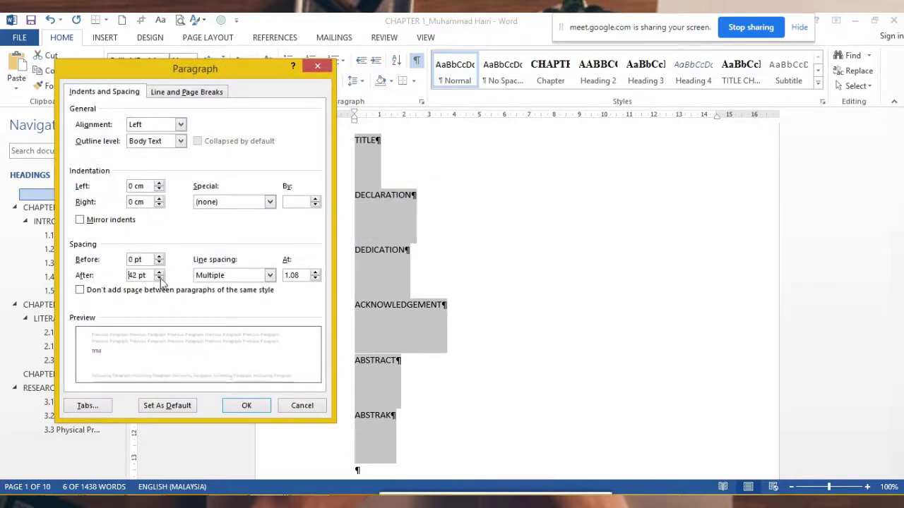
pyautogui.click(160, 279)
pyautogui.click(159, 278)
pyautogui.click(160, 278)
pyautogui.click(160, 278)
pyautogui.click(159, 278)
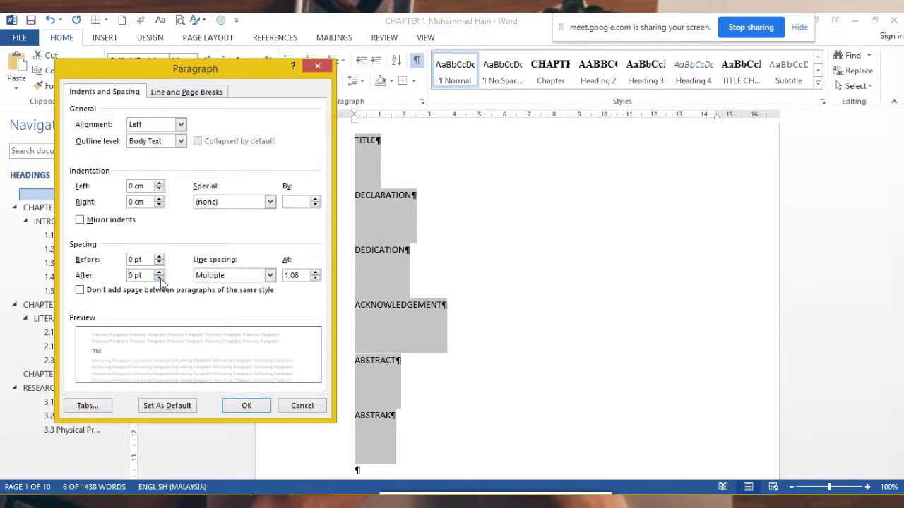
pyautogui.click(160, 278)
pyautogui.click(219, 275)
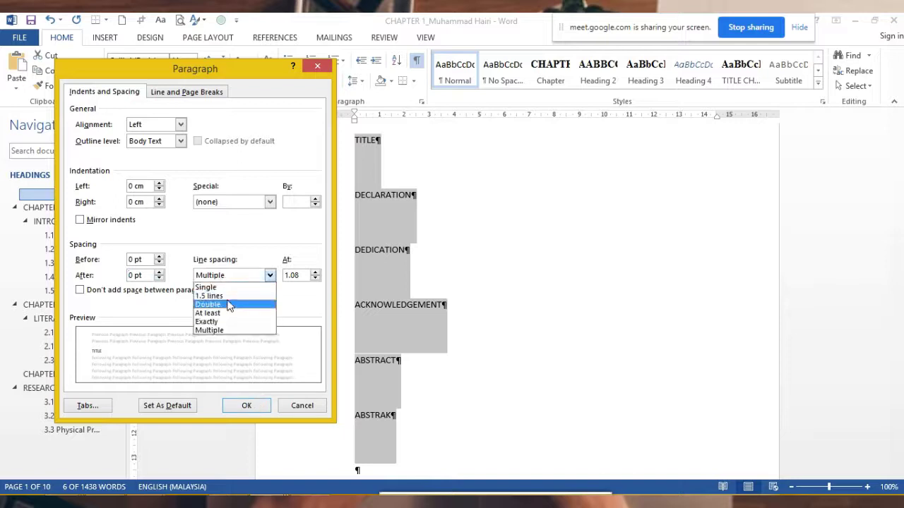
pyautogui.click(228, 297)
pyautogui.click(249, 407)
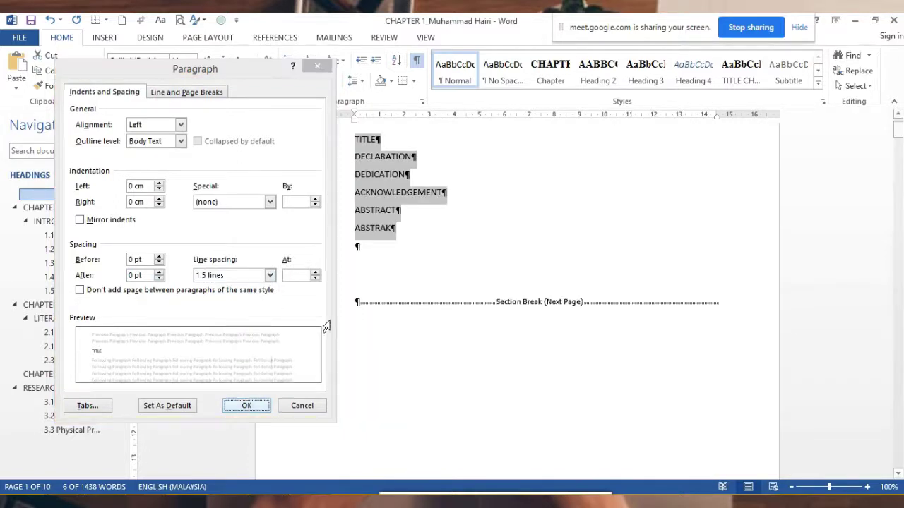
pyautogui.click(442, 232)
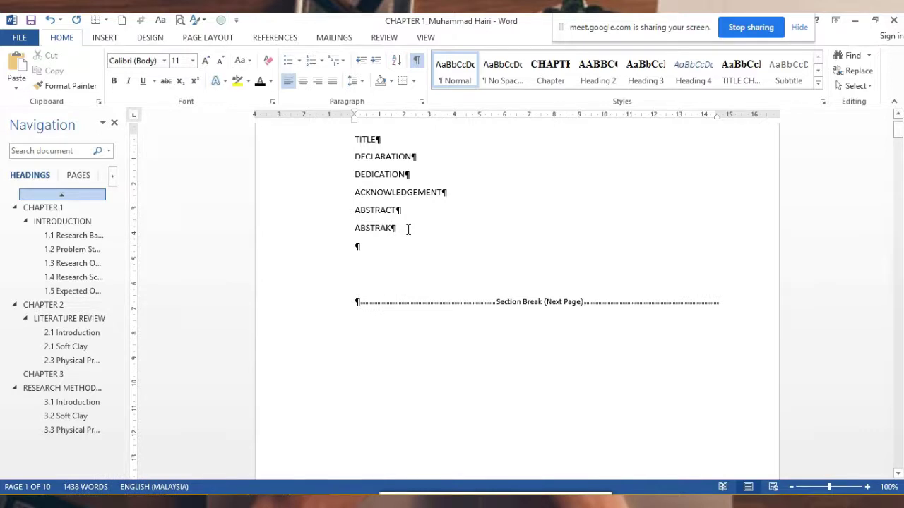
# Add TABLES OF CONTENTS, LIST OF TABLES and LIST OF FIGURE as lines below ABSTRAK
pyautogui.press('Return')
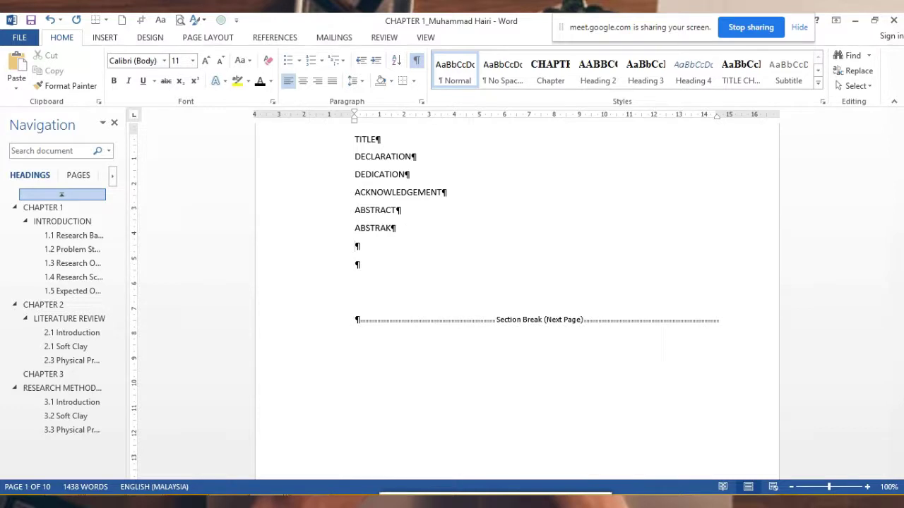
pyautogui.write('TAB')
pyautogui.write('F')
pyautogui.write('ONTA')
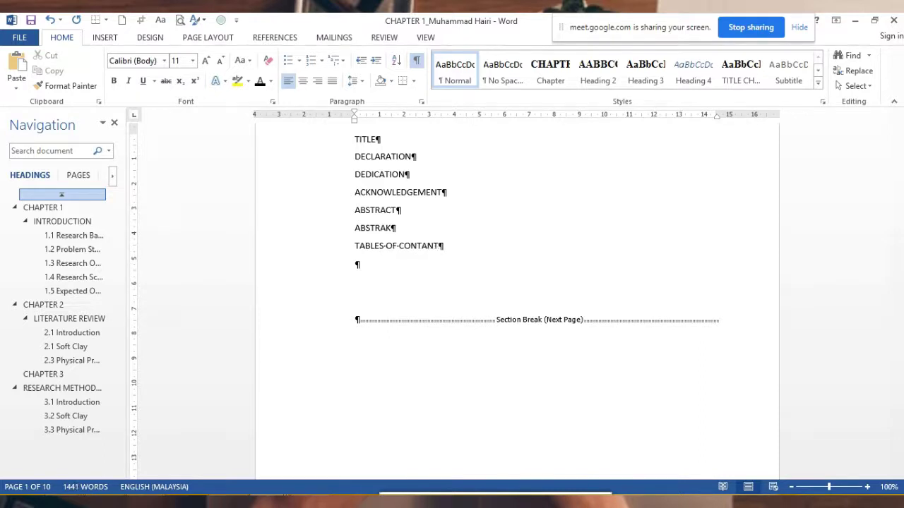
pyautogui.press('BackSpace')
pyautogui.write('NTS')
pyautogui.press('Return')
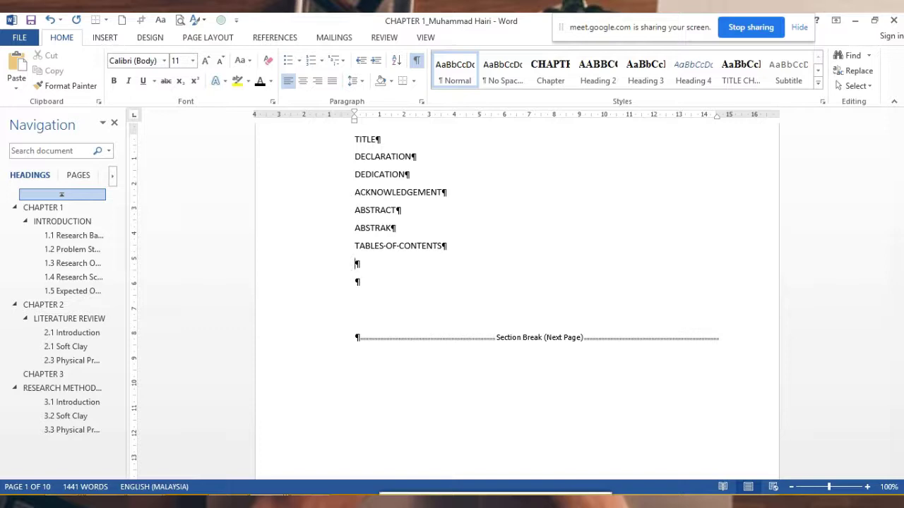
pyautogui.write('LIST OF T')
pyautogui.write('ABLES')
pyautogui.press('Return')
pyautogui.write('LI')
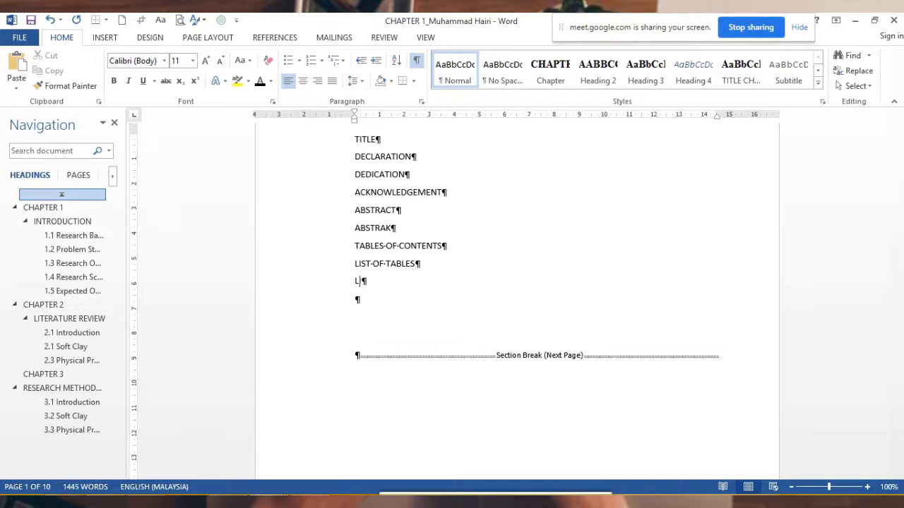
pyautogui.write('ST OF FIGU')
pyautogui.write('RE')
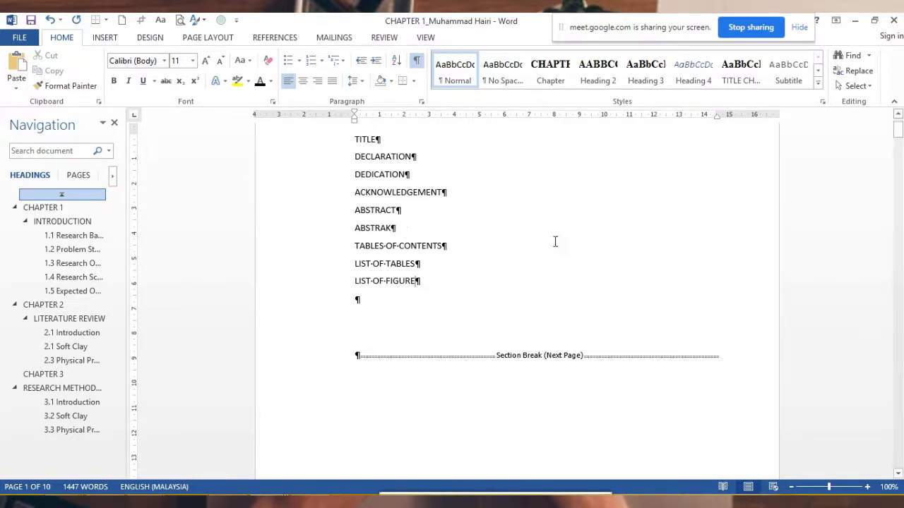
# Insert a Plain Number 3 page number at the bottom right of the page
pyautogui.scroll(1, 480, 306)
pyautogui.scroll(-9, 478, 301)
pyautogui.scroll(-6, 472, 307)
pyautogui.scroll(-4, 473, 307)
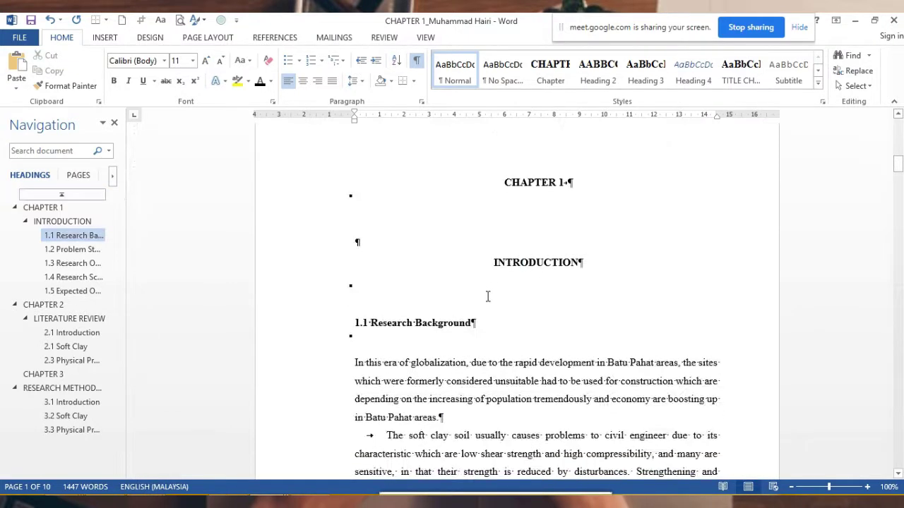
pyautogui.scroll(3, 488, 295)
pyautogui.scroll(5, 431, 257)
pyautogui.scroll(10, 439, 247)
pyautogui.scroll(1, 440, 247)
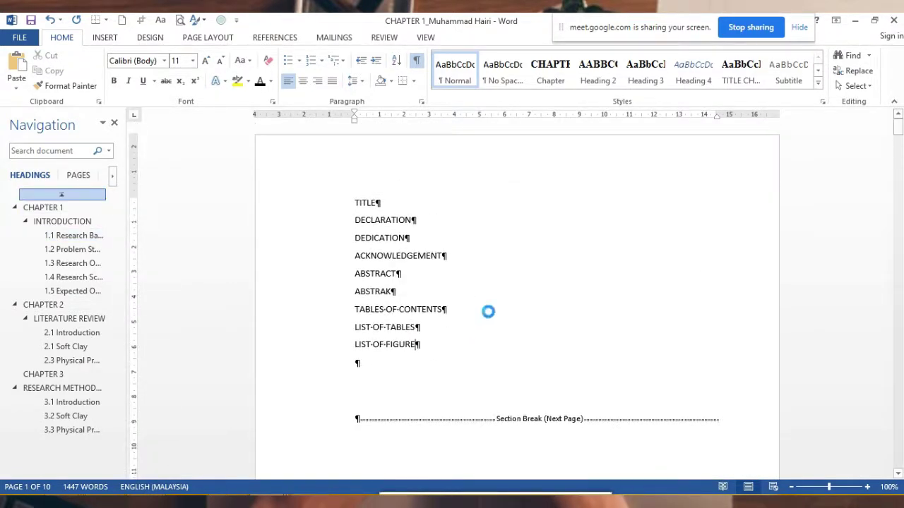
pyautogui.moveTo(427, 347); pyautogui.dragTo(364, 209)
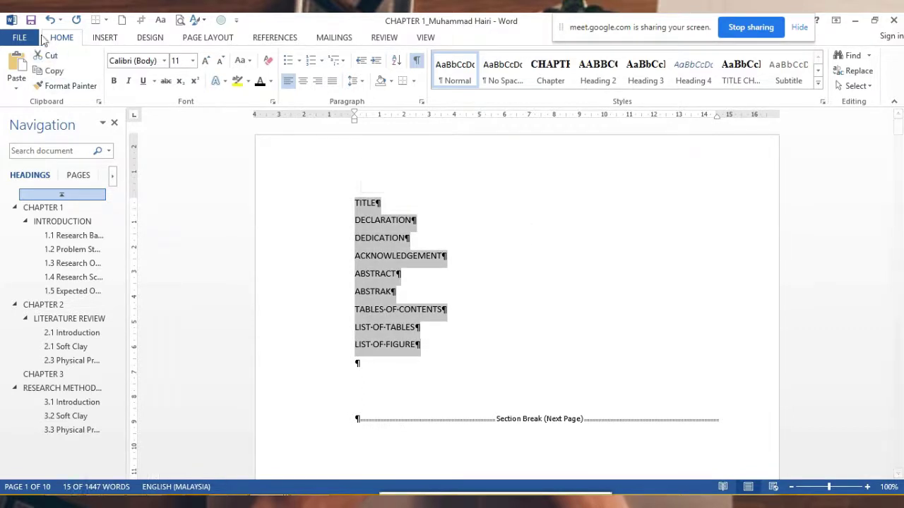
pyautogui.click(101, 40)
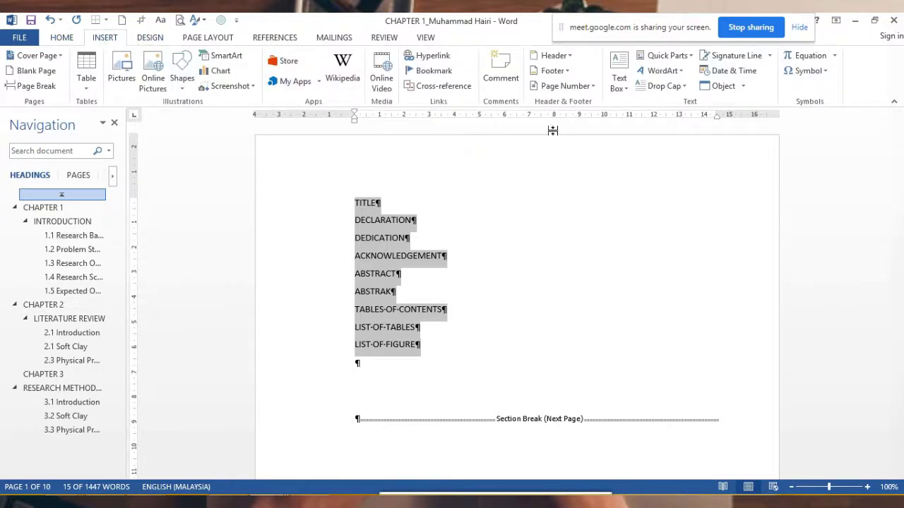
pyautogui.scroll(-2, 553, 162)
pyautogui.scroll(-3, 583, 271)
pyautogui.scroll(5, 579, 268)
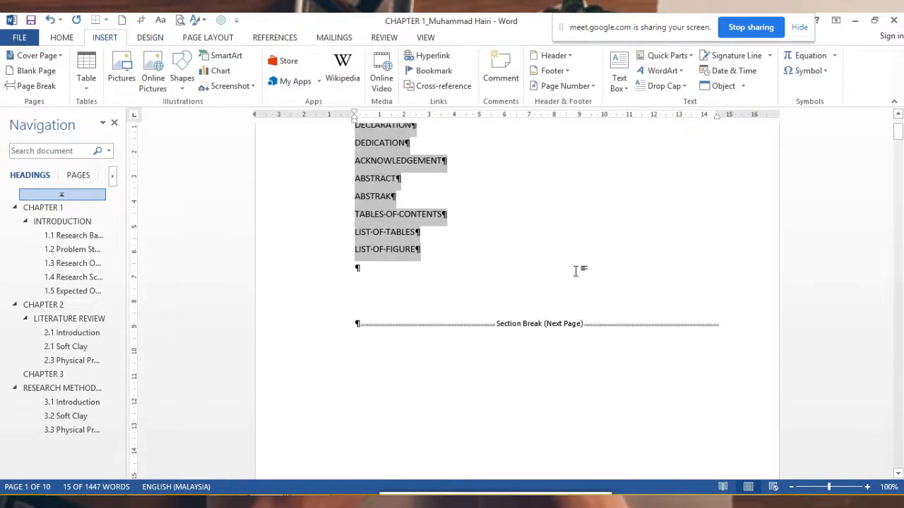
pyautogui.click(594, 87)
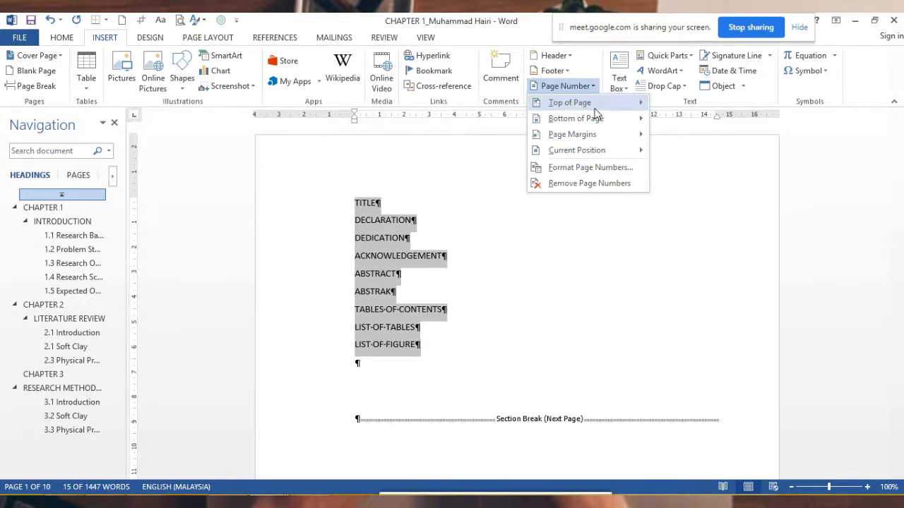
pyautogui.moveTo(597, 123)
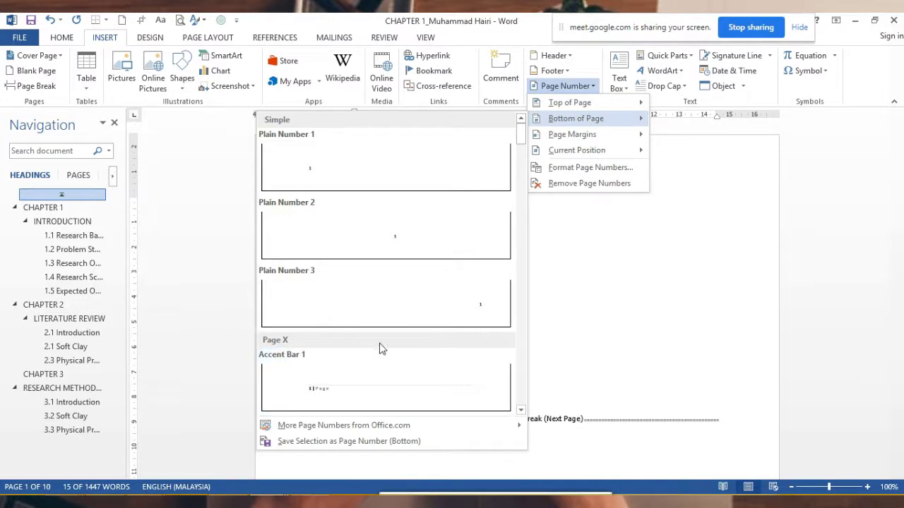
pyautogui.click(386, 302)
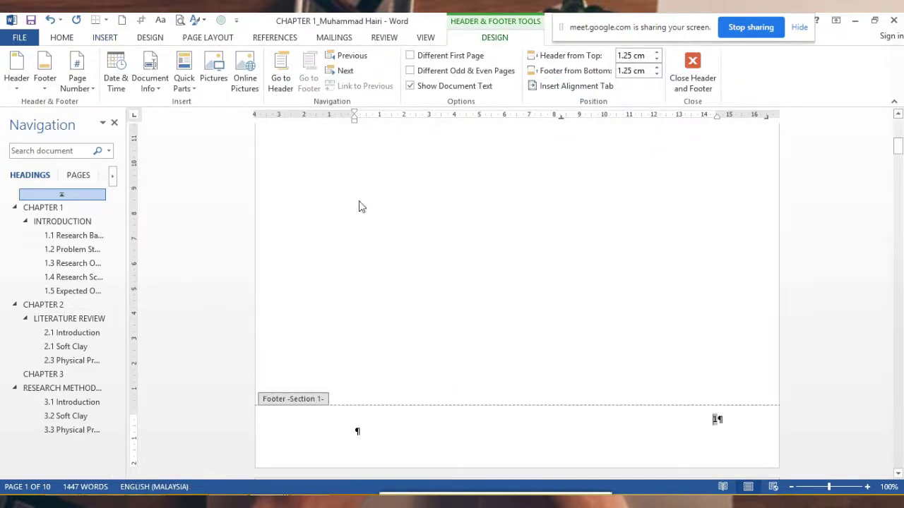
# Check the new footer number and close header and footer editing
pyautogui.scroll(5, 409, 216)
pyautogui.scroll(6, 405, 252)
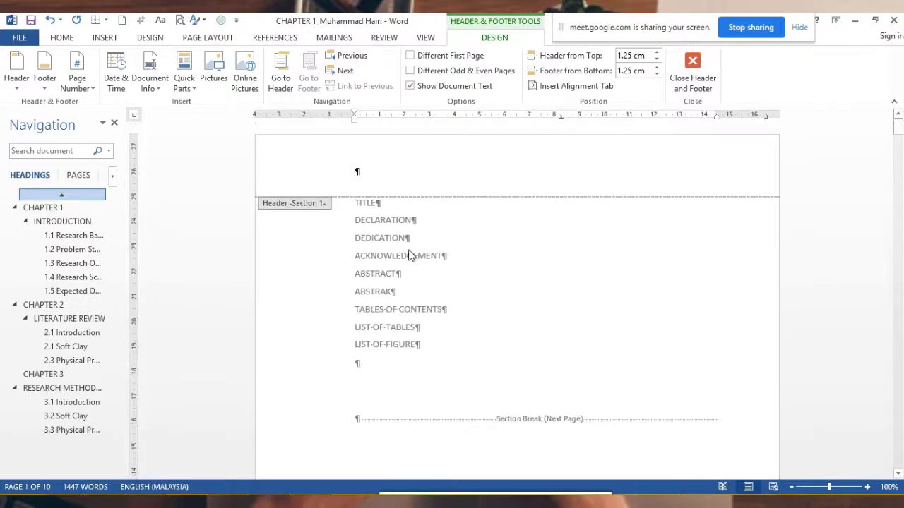
pyautogui.scroll(-5, 565, 318)
pyautogui.scroll(-7, 565, 319)
pyautogui.scroll(-4, 567, 315)
pyautogui.scroll(5, 567, 320)
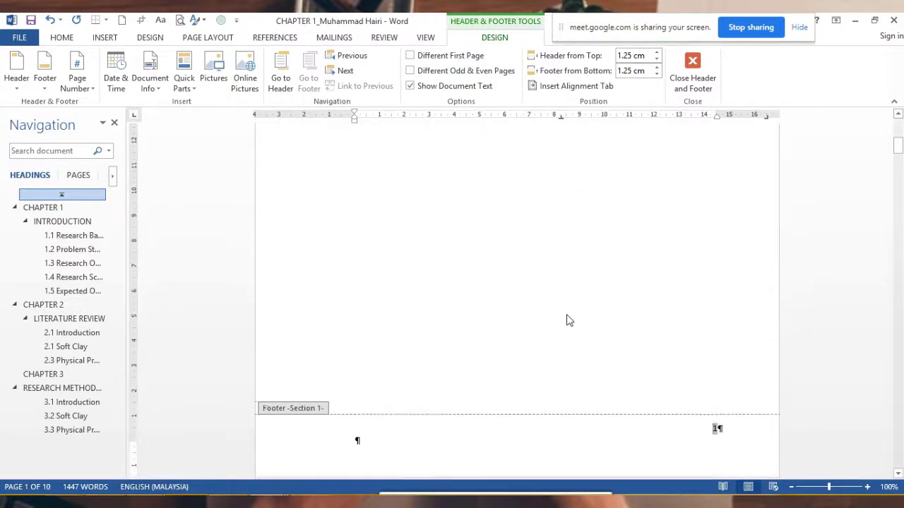
pyautogui.scroll(5, 568, 319)
pyautogui.scroll(4, 571, 318)
pyautogui.scroll(3, 530, 318)
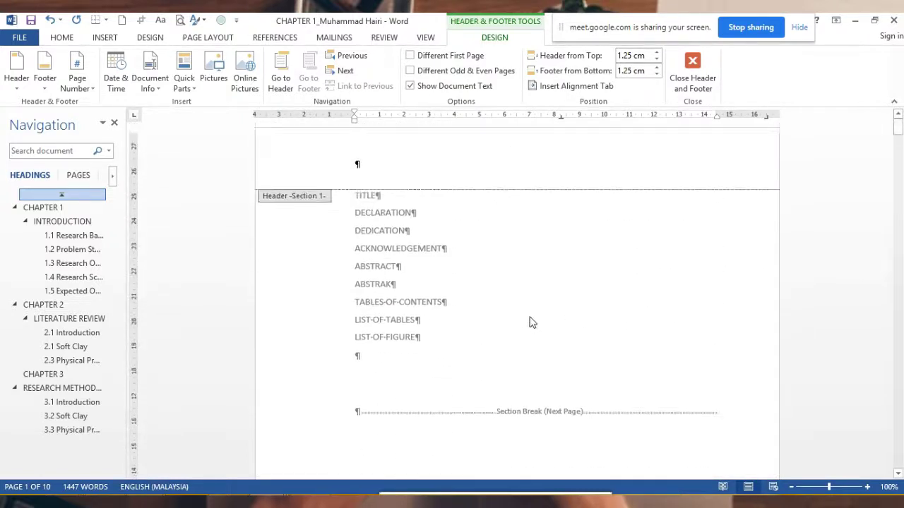
pyautogui.doubleClick(486, 360)
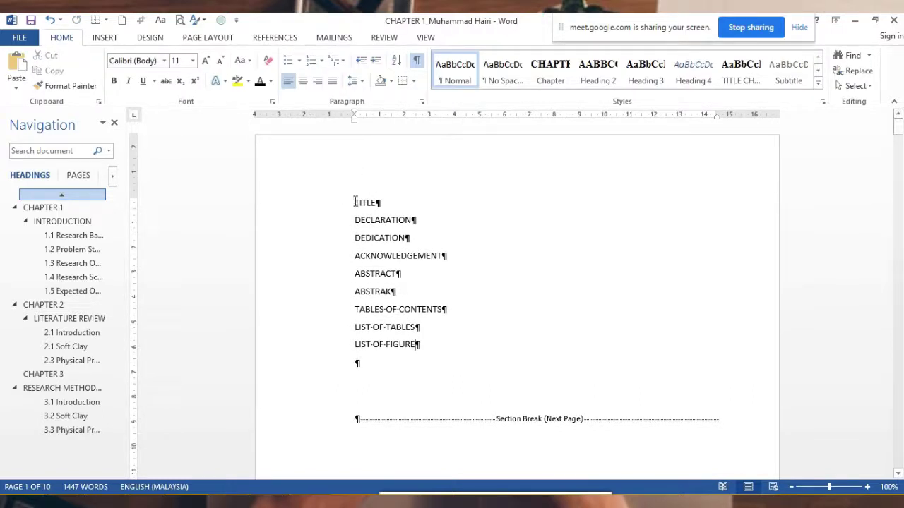
# Format the front-matter page numbers as lowercase roman numerals (i, ii, iii) starting at i
pyautogui.moveTo(355, 203); pyautogui.dragTo(442, 353)
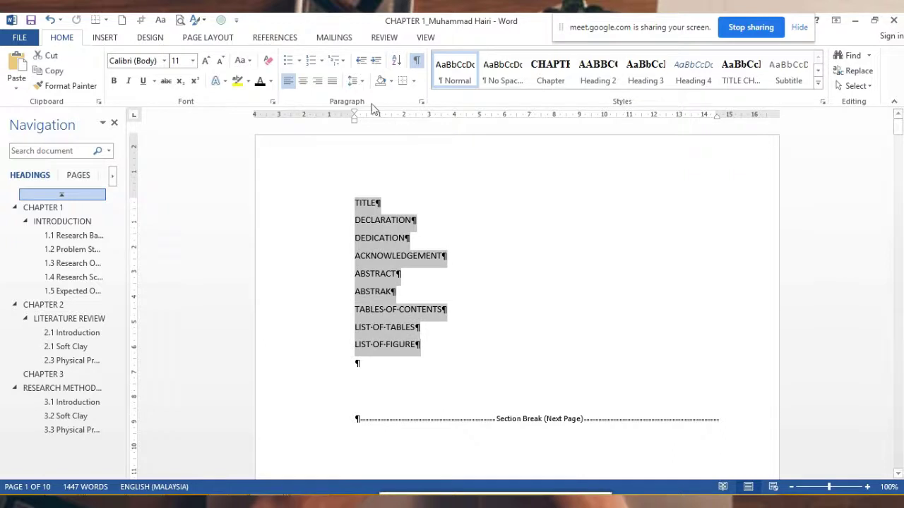
pyautogui.click(110, 40)
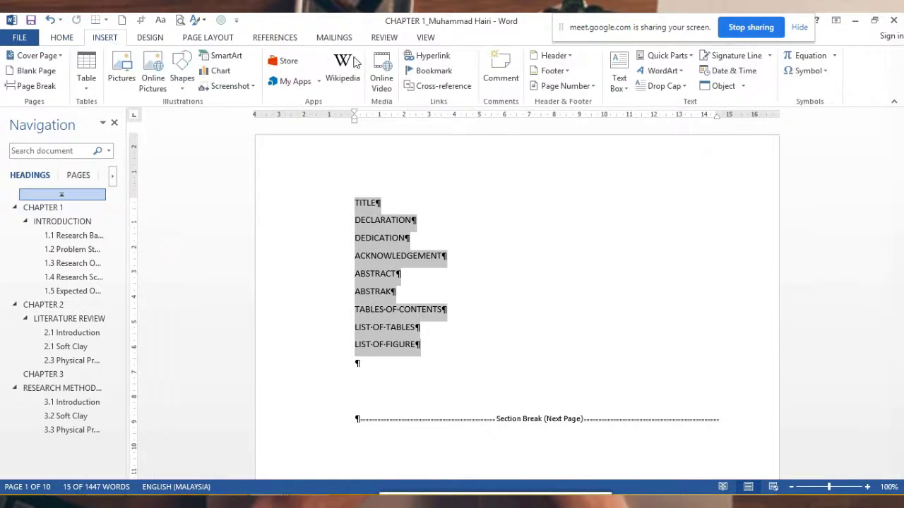
pyautogui.click(593, 87)
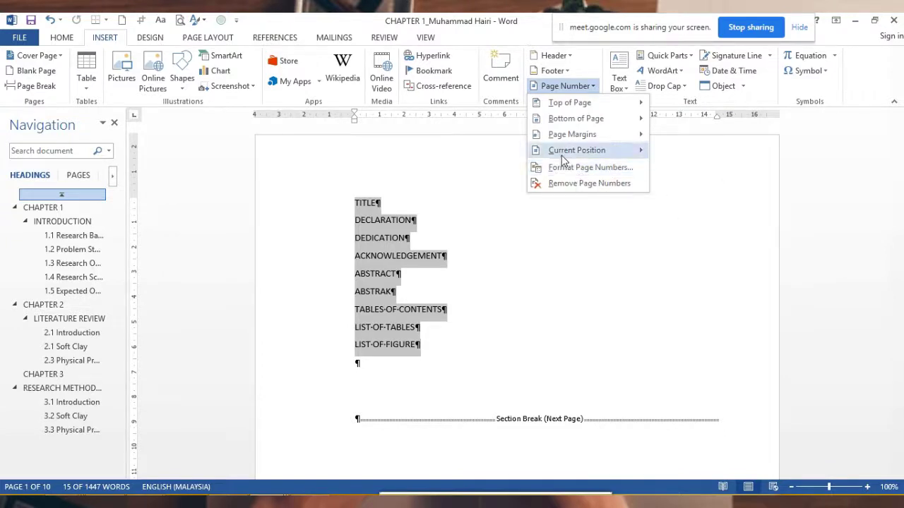
pyautogui.moveTo(562, 159)
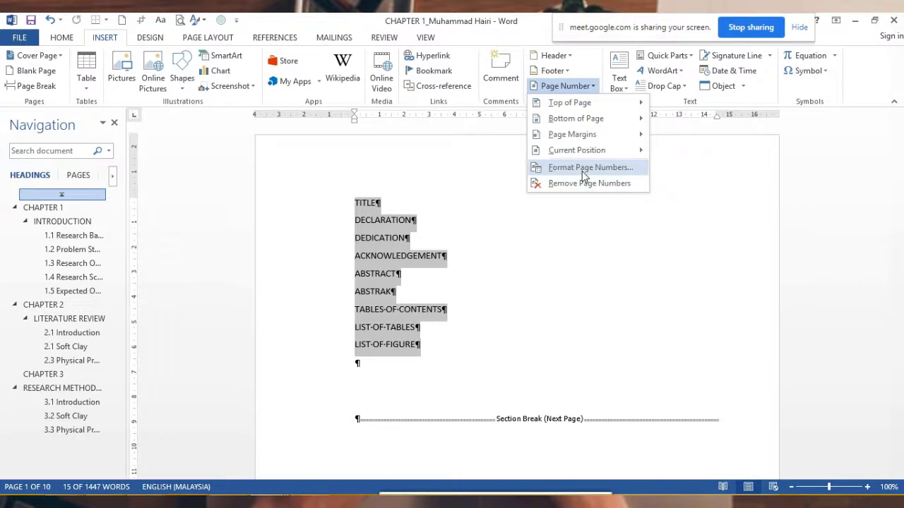
pyautogui.click(584, 169)
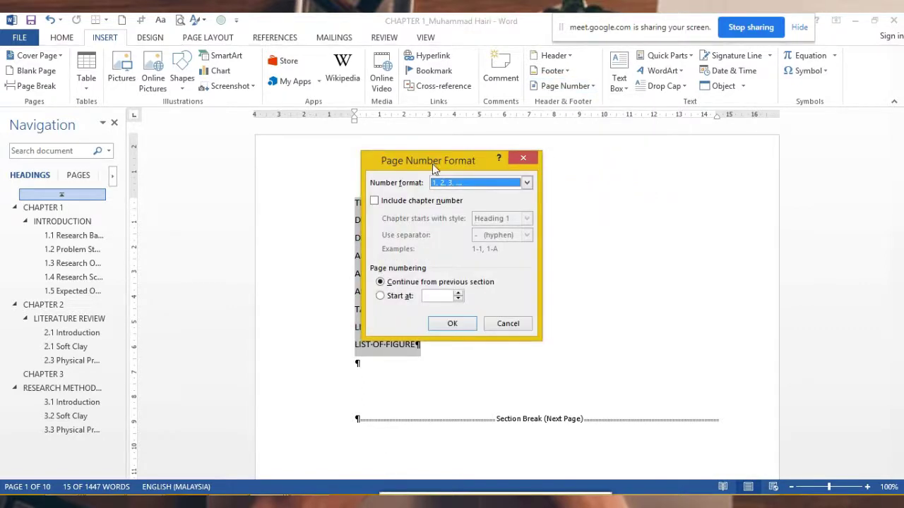
pyautogui.moveTo(433, 164); pyautogui.dragTo(626, 170)
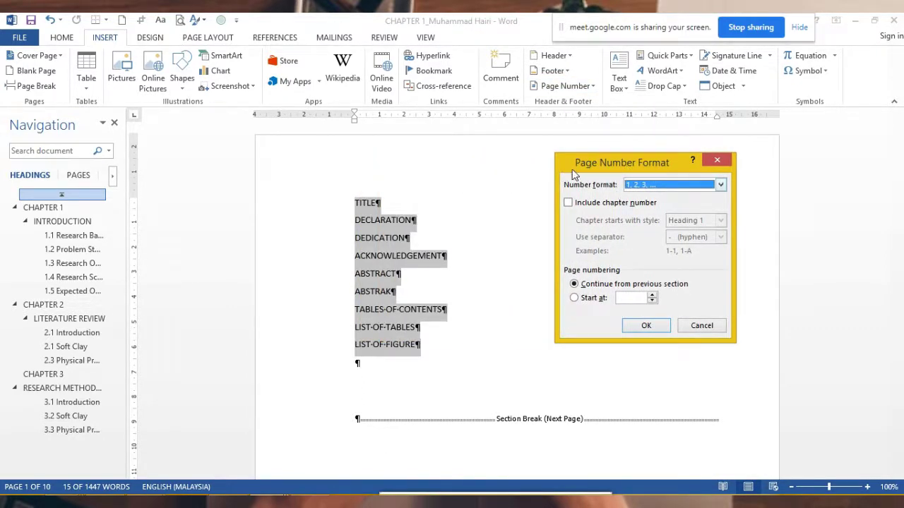
pyautogui.click(720, 185)
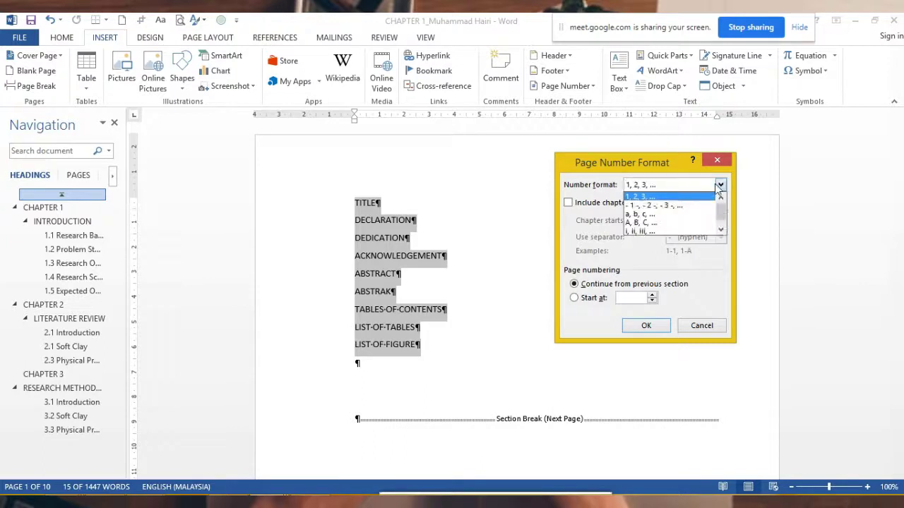
pyautogui.click(642, 231)
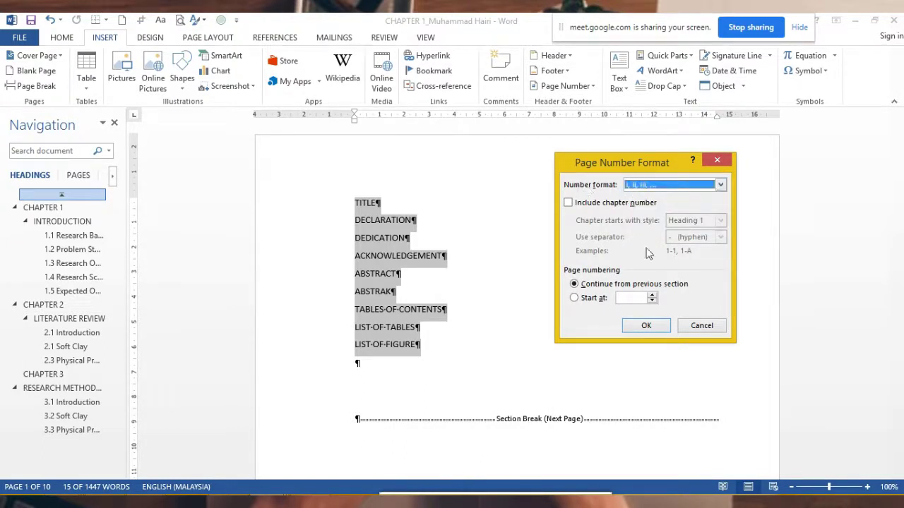
pyautogui.click(652, 297)
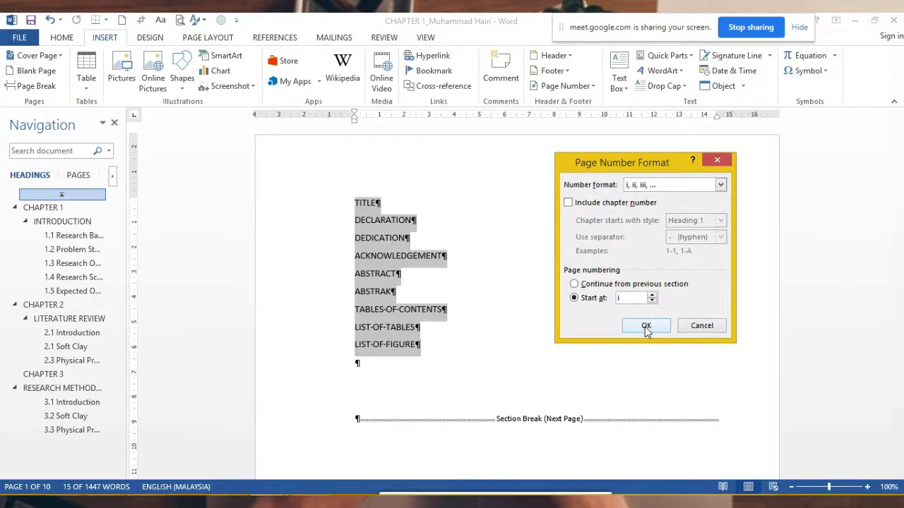
pyautogui.click(645, 326)
# Scroll down to Chapter 1 and place the cursor in its INTRODUCTION heading
pyautogui.scroll(-5, 574, 317)
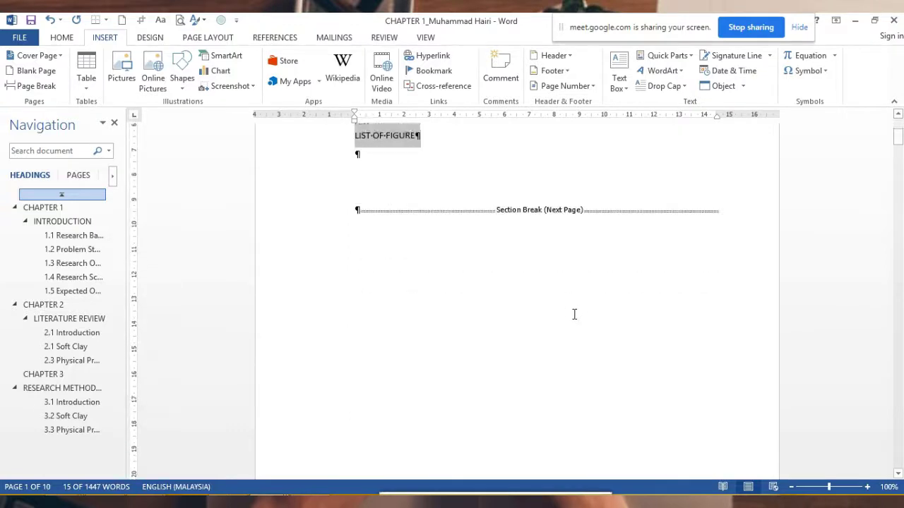
pyautogui.scroll(-5, 574, 315)
pyautogui.scroll(-5, 572, 318)
pyautogui.scroll(-4, 680, 323)
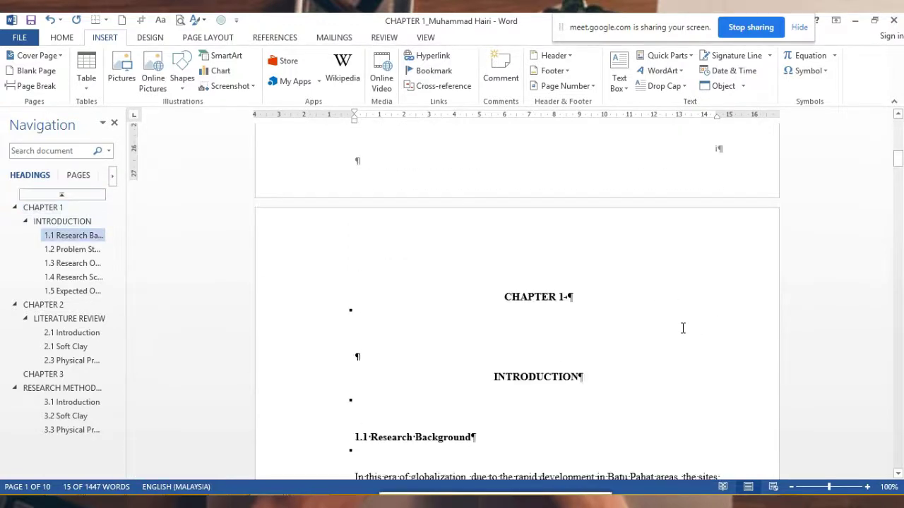
pyautogui.scroll(-5, 683, 328)
pyautogui.scroll(-4, 683, 328)
pyautogui.scroll(-4, 683, 327)
pyautogui.scroll(-1, 728, 329)
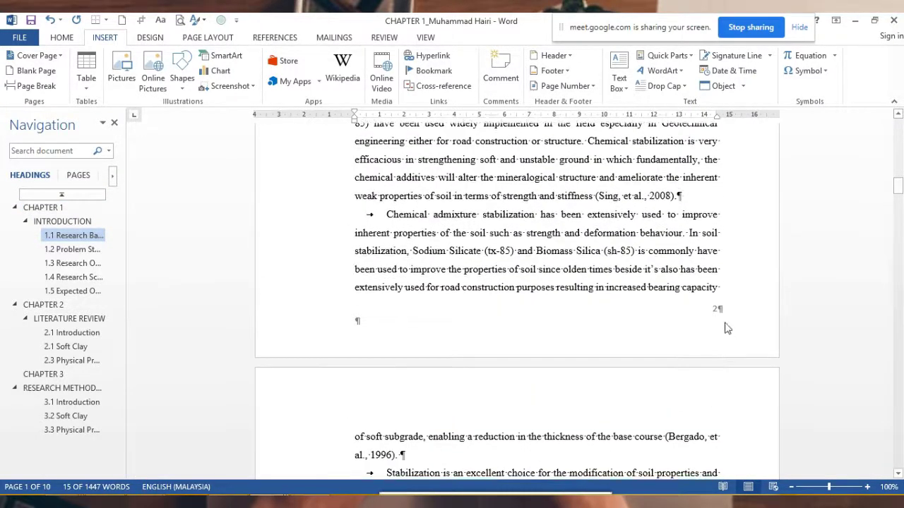
pyautogui.scroll(-3, 718, 319)
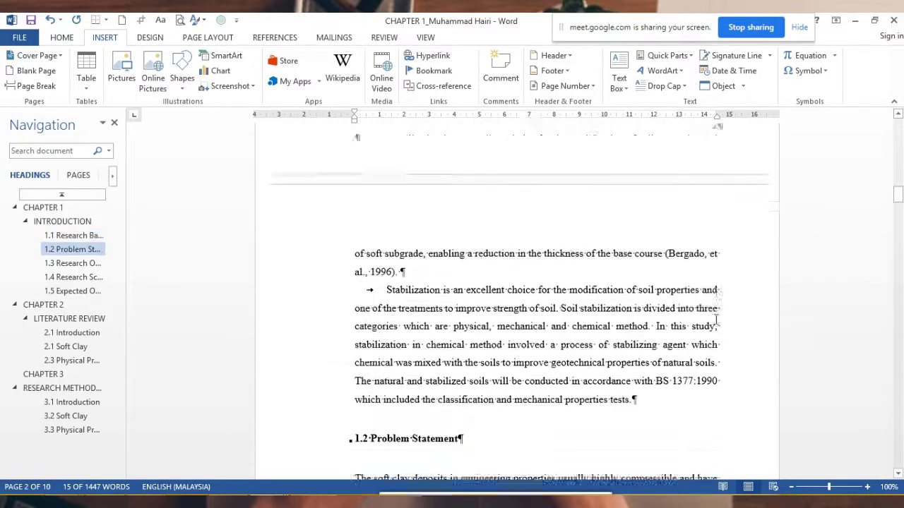
pyautogui.scroll(-6, 715, 321)
pyautogui.scroll(-5, 712, 323)
pyautogui.scroll(6, 709, 345)
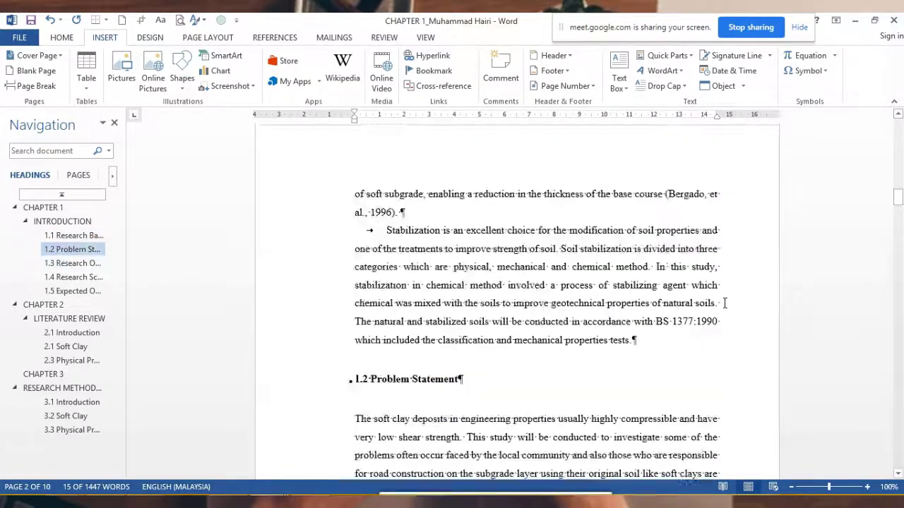
pyautogui.scroll(6, 702, 318)
pyautogui.scroll(7, 698, 298)
pyautogui.scroll(-2, 614, 279)
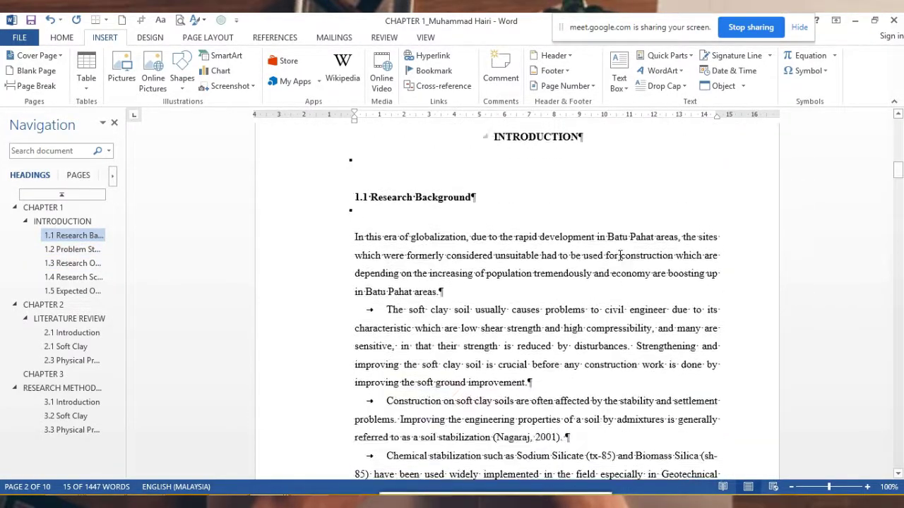
pyautogui.scroll(3, 565, 275)
pyautogui.click(555, 261)
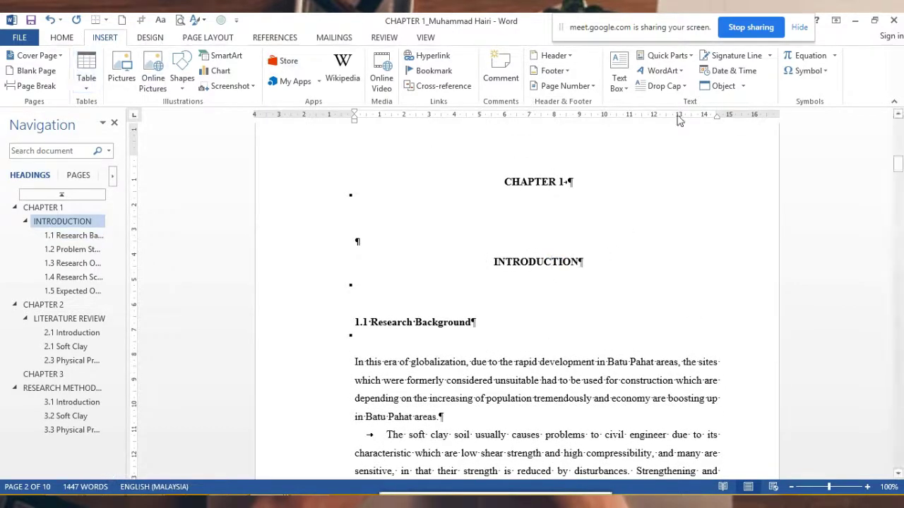
pyautogui.click(592, 89)
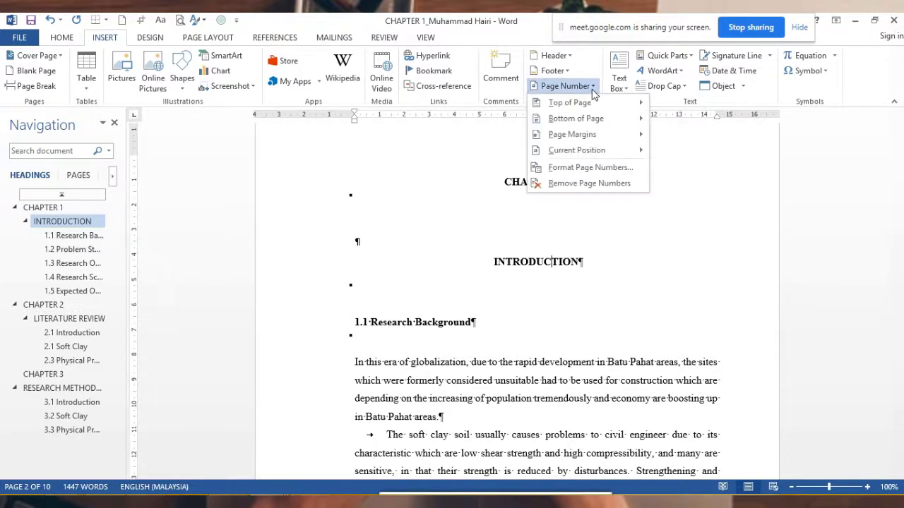
pyautogui.click(619, 170)
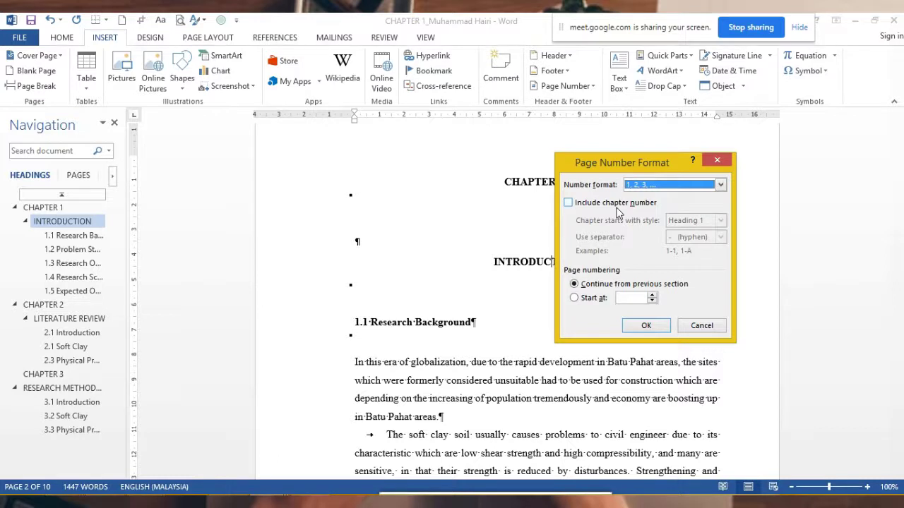
pyautogui.click(702, 326)
pyautogui.scroll(8, 652, 233)
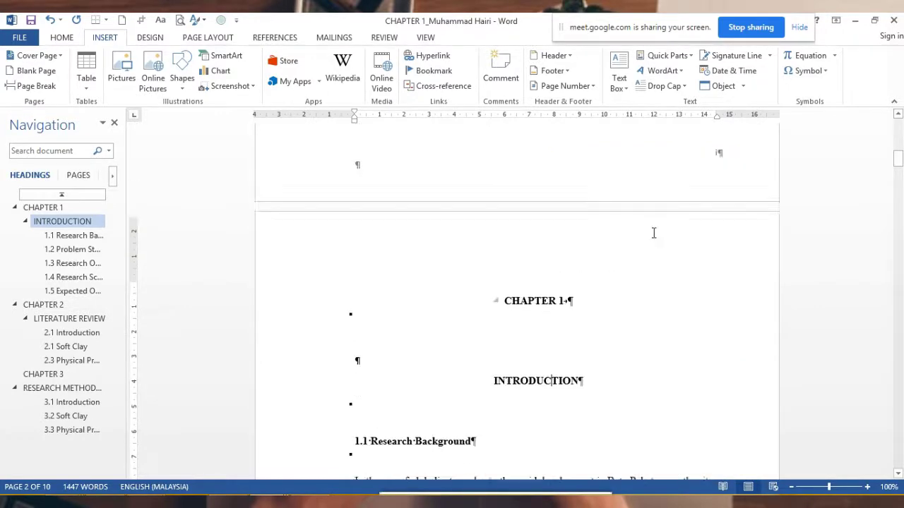
pyautogui.scroll(-10, 730, 307)
pyautogui.scroll(-4, 719, 307)
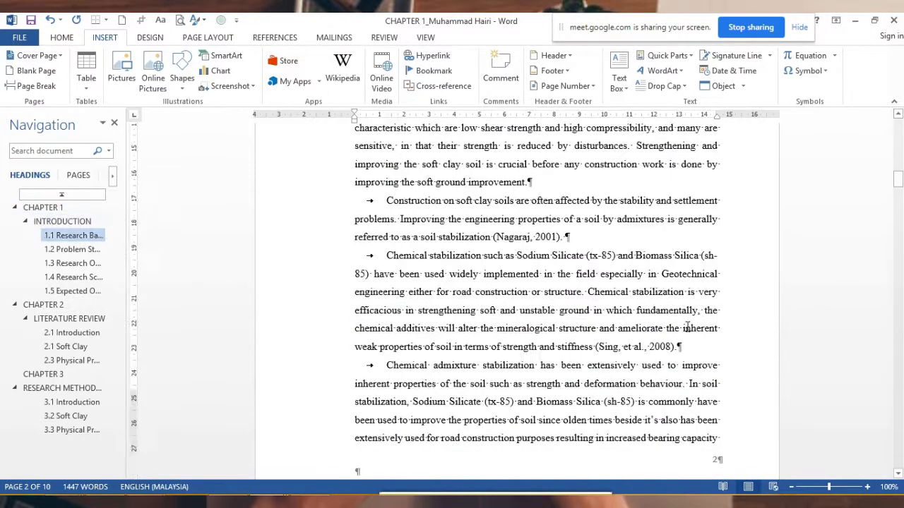
pyautogui.scroll(-4, 719, 300)
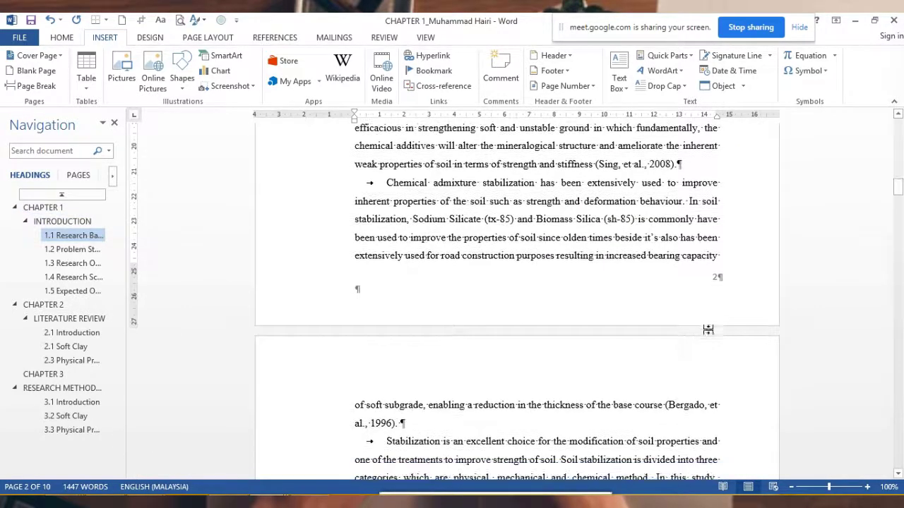
# Switch Chapter 1's footer to a centred Plain Number 2 page number, then close the footer
pyautogui.doubleClick(717, 280)
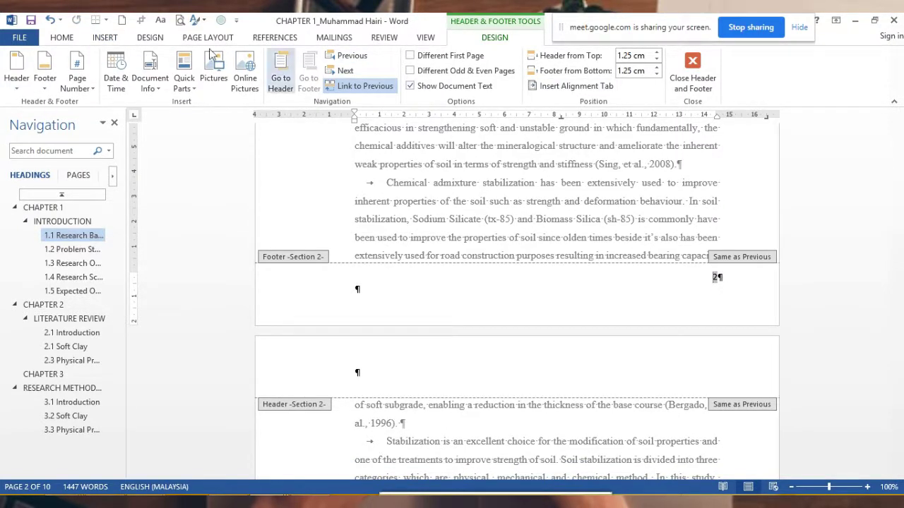
pyautogui.click(104, 37)
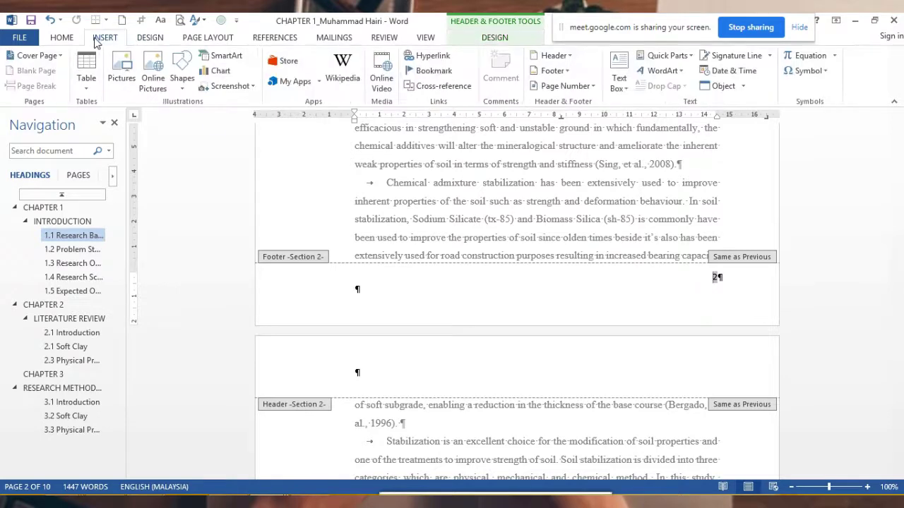
pyautogui.click(591, 87)
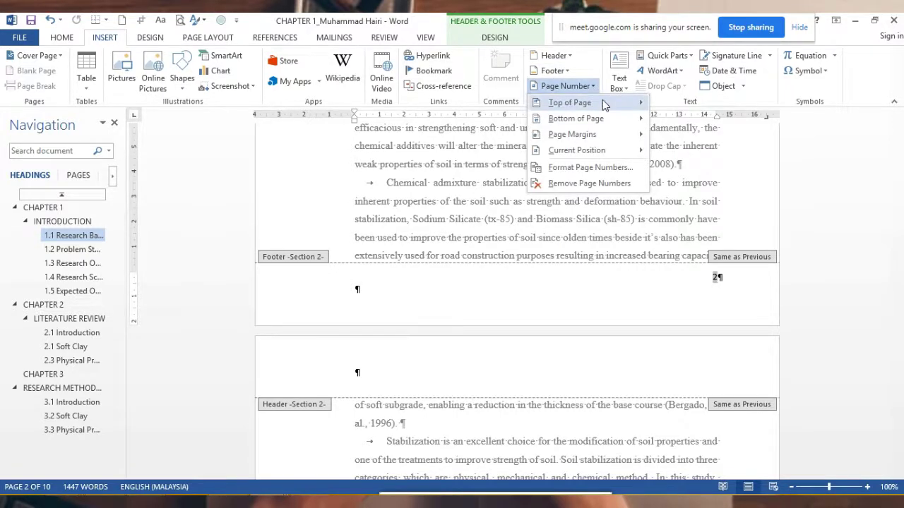
pyautogui.moveTo(608, 118)
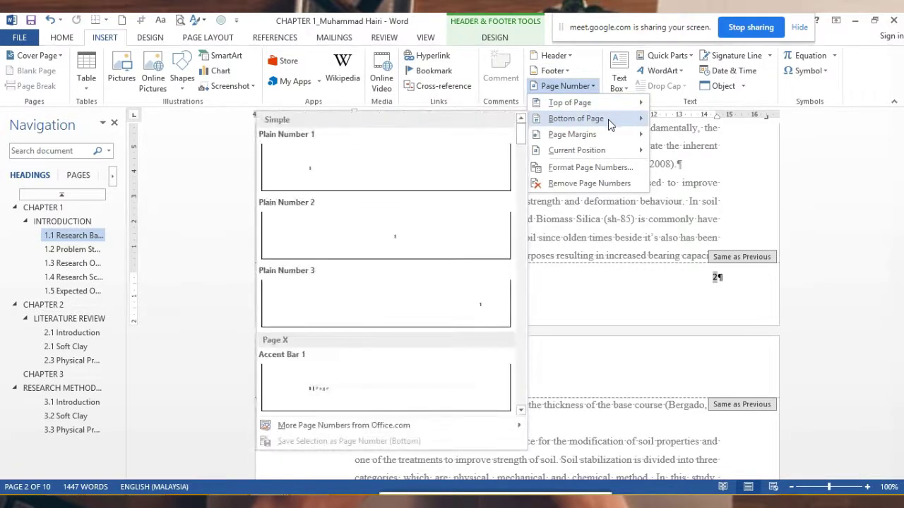
pyautogui.click(384, 243)
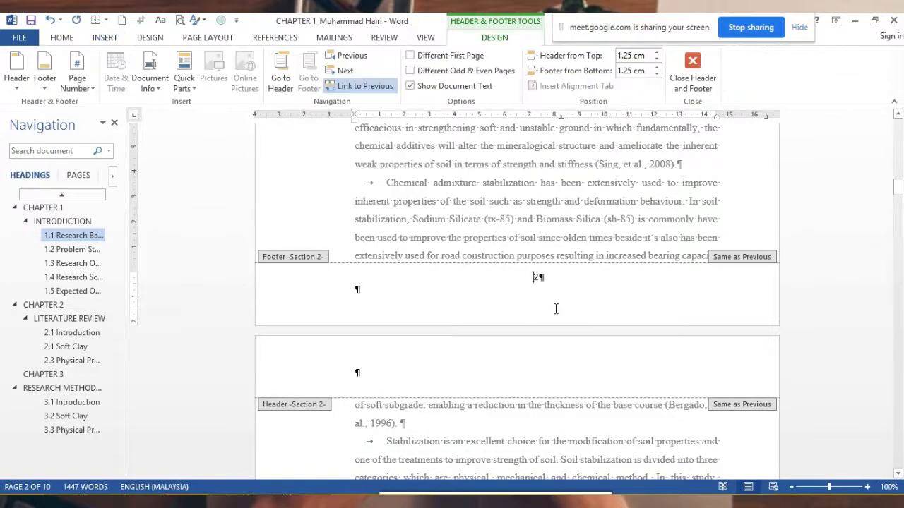
pyautogui.doubleClick(719, 216)
pyautogui.scroll(3, 676, 235)
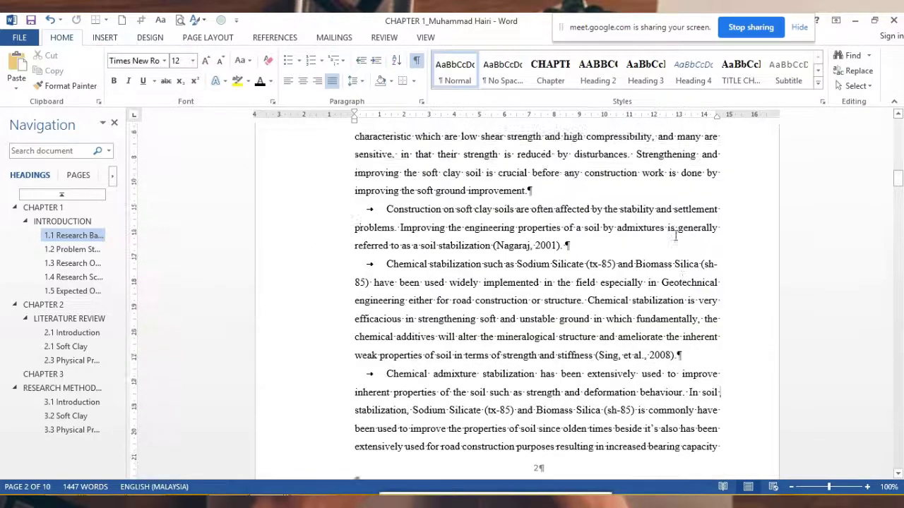
pyautogui.scroll(7, 676, 236)
pyautogui.scroll(5, 718, 236)
pyautogui.scroll(1, 714, 236)
pyautogui.scroll(7, 691, 251)
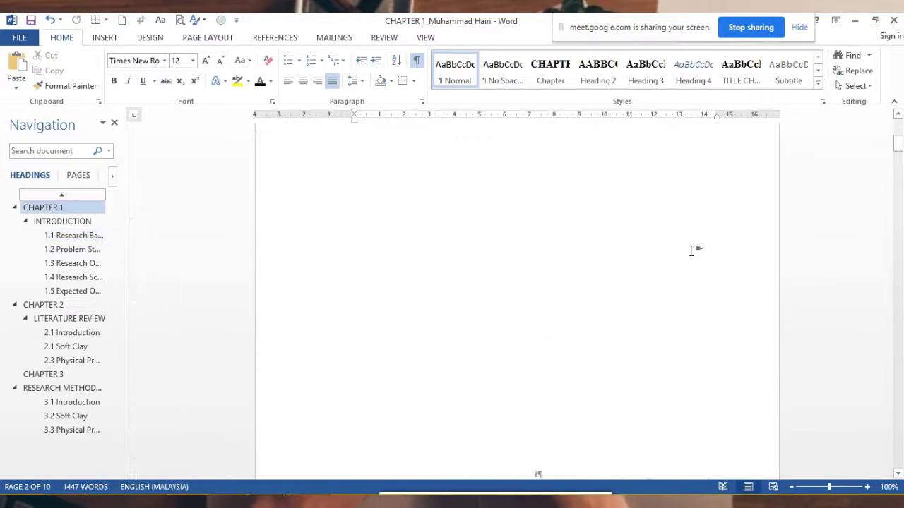
pyautogui.scroll(-2, 541, 395)
pyautogui.scroll(5, 537, 353)
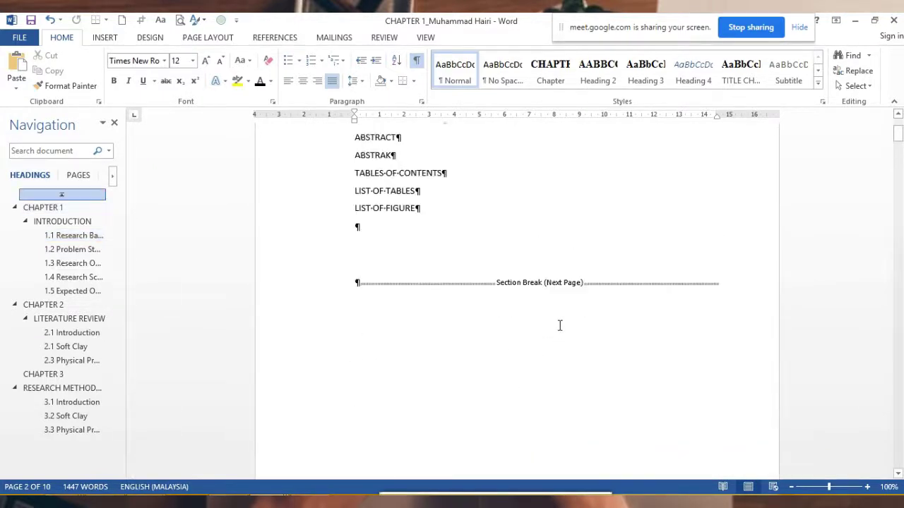
pyautogui.scroll(4, 559, 326)
pyautogui.scroll(-5, 560, 325)
pyautogui.scroll(-5, 560, 315)
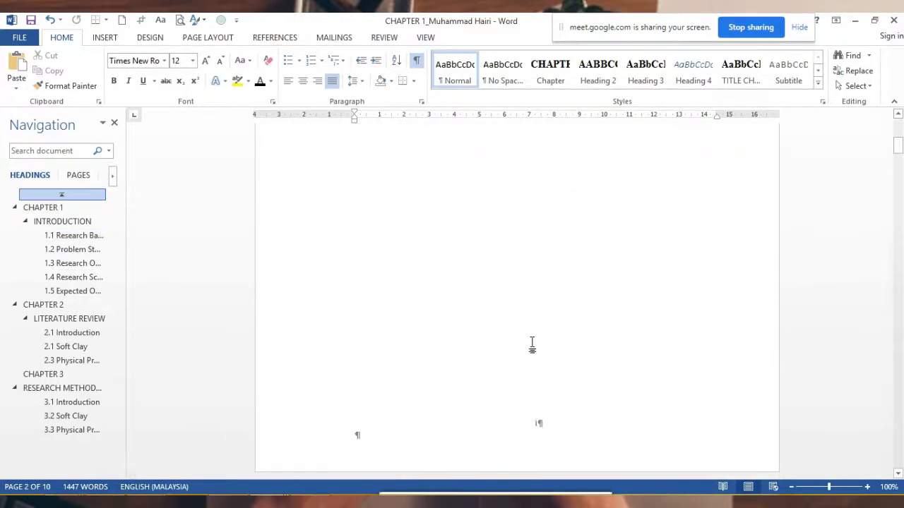
pyautogui.scroll(-1, 528, 419)
pyautogui.scroll(-1, 538, 411)
pyautogui.scroll(-5, 541, 389)
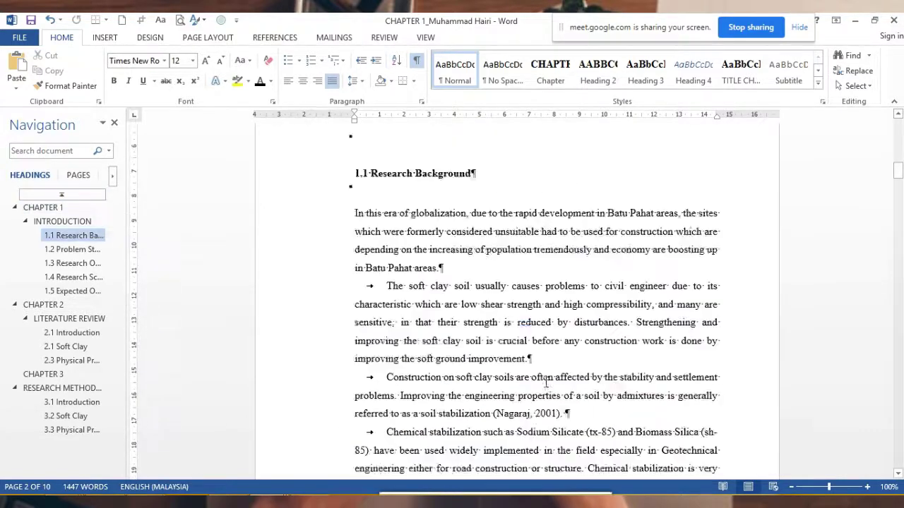
pyautogui.scroll(-3, 542, 410)
pyautogui.scroll(3, 543, 420)
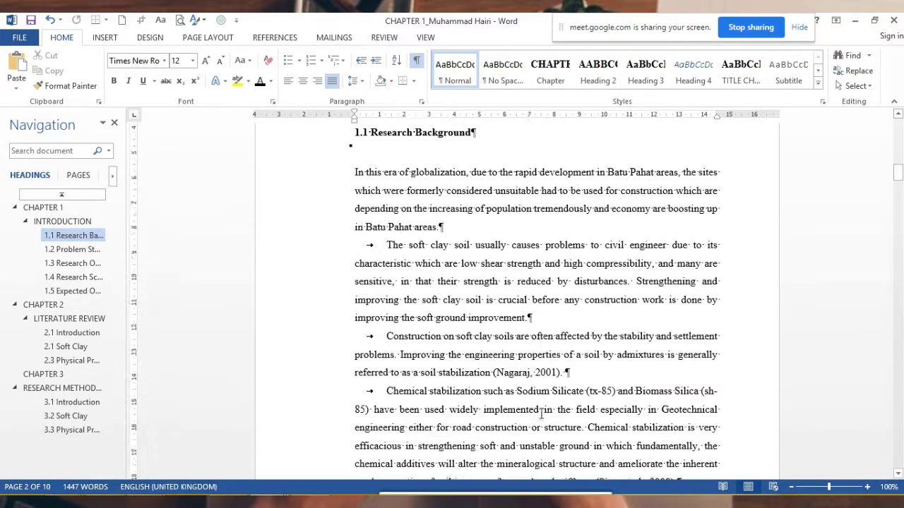
pyautogui.scroll(1, 542, 417)
pyautogui.scroll(3, 541, 414)
pyautogui.scroll(4, 541, 411)
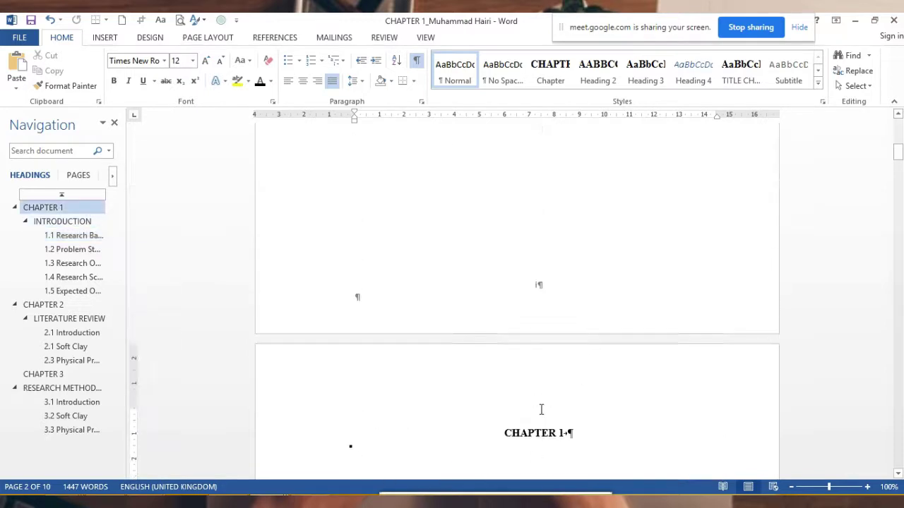
pyautogui.scroll(-10, 540, 410)
pyautogui.scroll(-6, 539, 409)
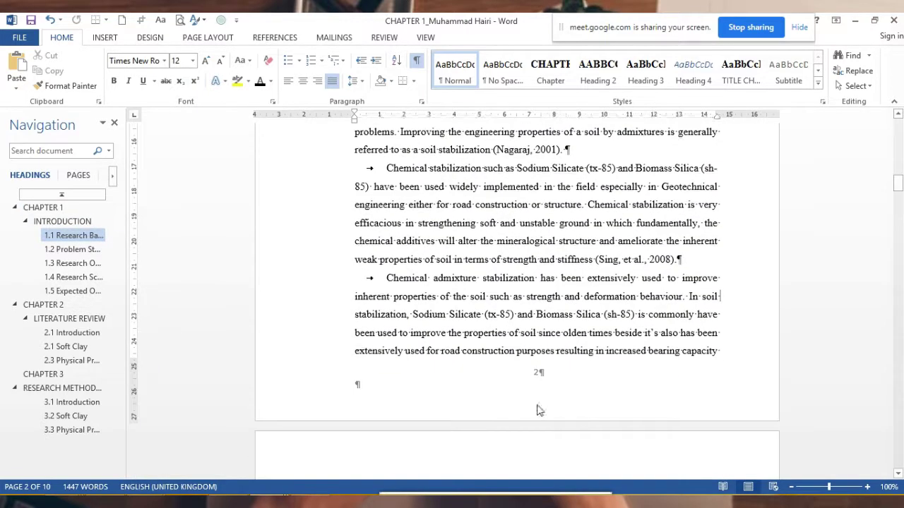
# Set Chapter 1's page number format to start at 1
pyautogui.doubleClick(538, 374)
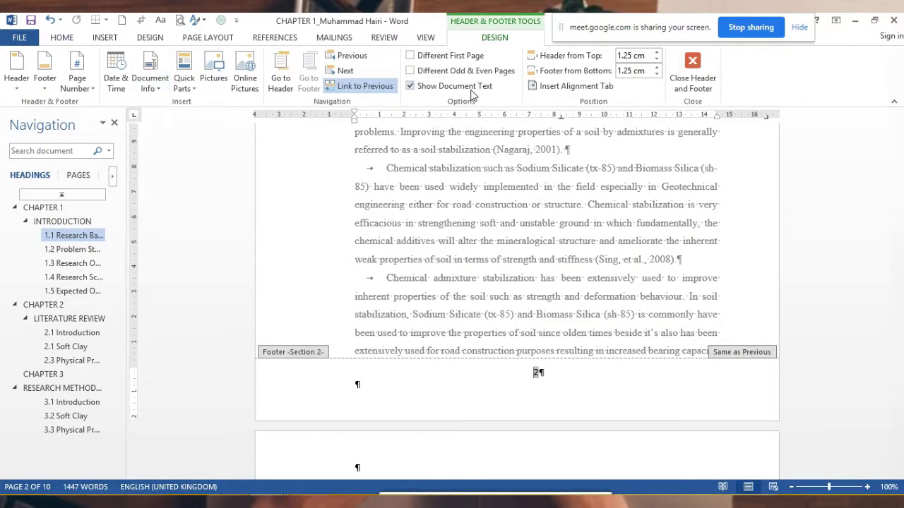
pyautogui.click(105, 38)
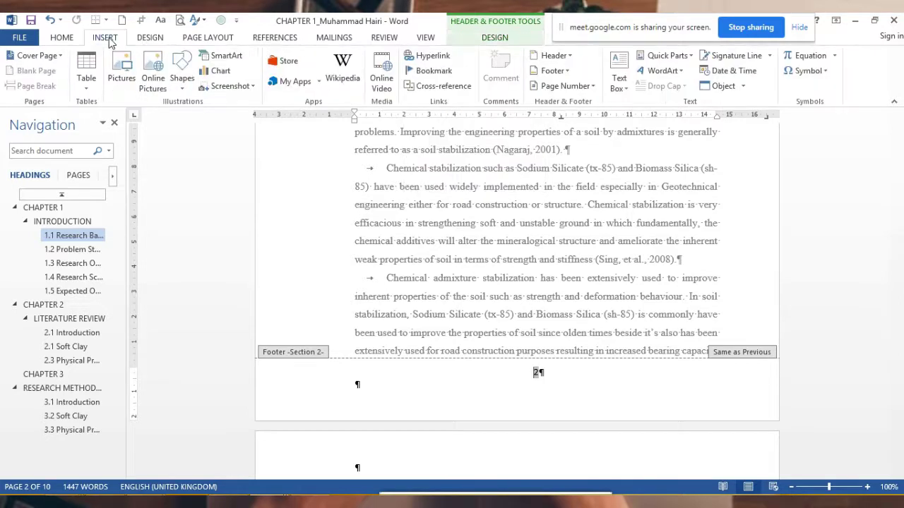
pyautogui.click(593, 86)
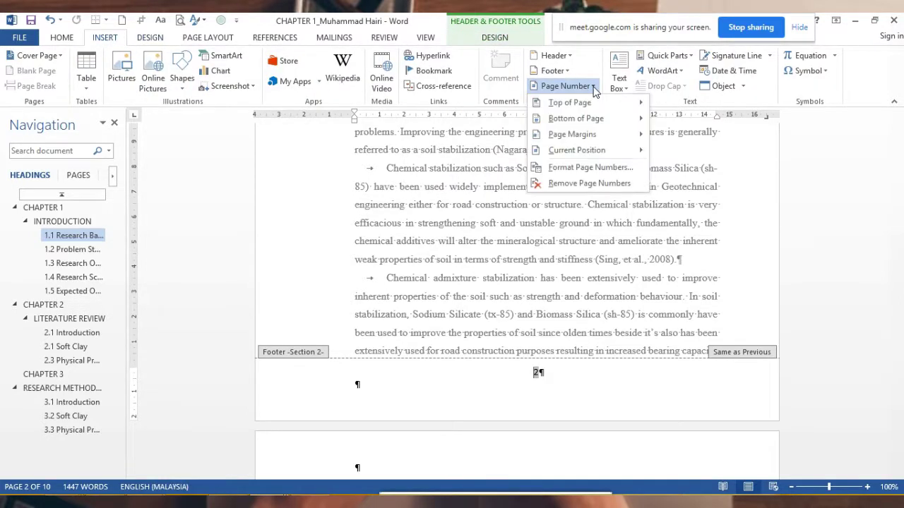
pyautogui.click(613, 168)
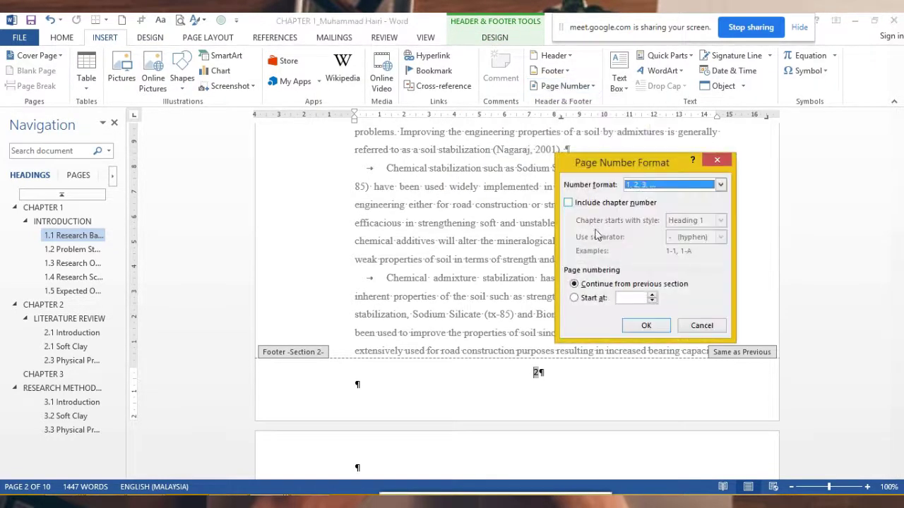
pyautogui.click(652, 303)
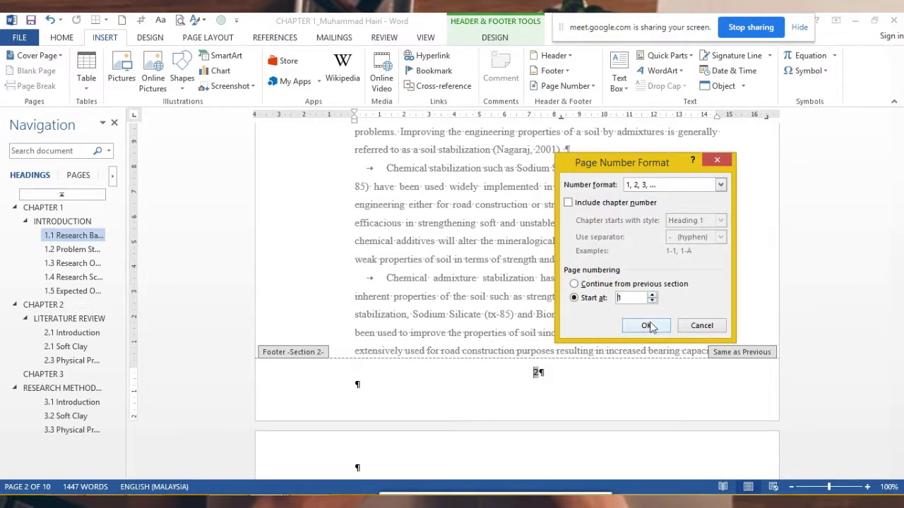
pyautogui.click(647, 327)
# Scroll through the document to check the footer page numbers
pyautogui.scroll(-7, 638, 293)
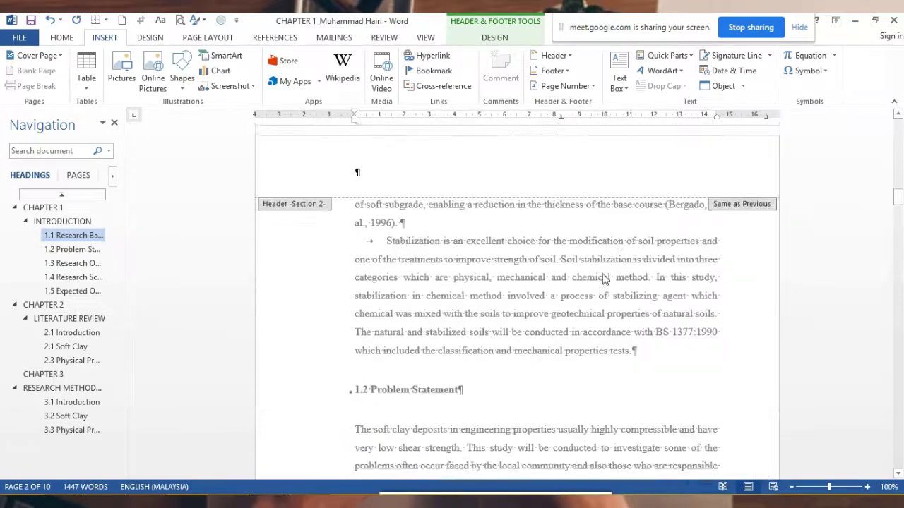
pyautogui.scroll(-7, 565, 247)
pyautogui.scroll(-7, 537, 201)
pyautogui.scroll(-2, 559, 242)
pyautogui.scroll(-10, 563, 245)
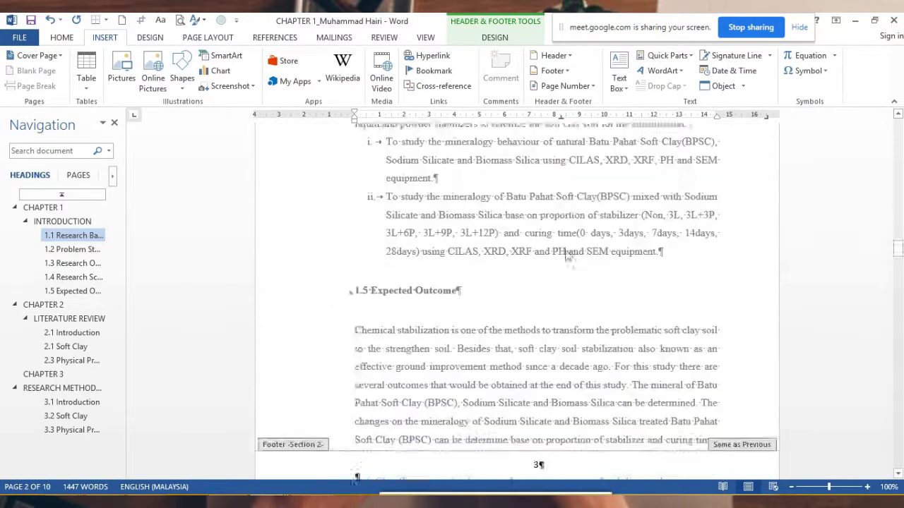
pyautogui.scroll(-10, 569, 257)
pyautogui.scroll(-8, 579, 269)
pyautogui.scroll(-7, 586, 278)
pyautogui.scroll(-10, 584, 289)
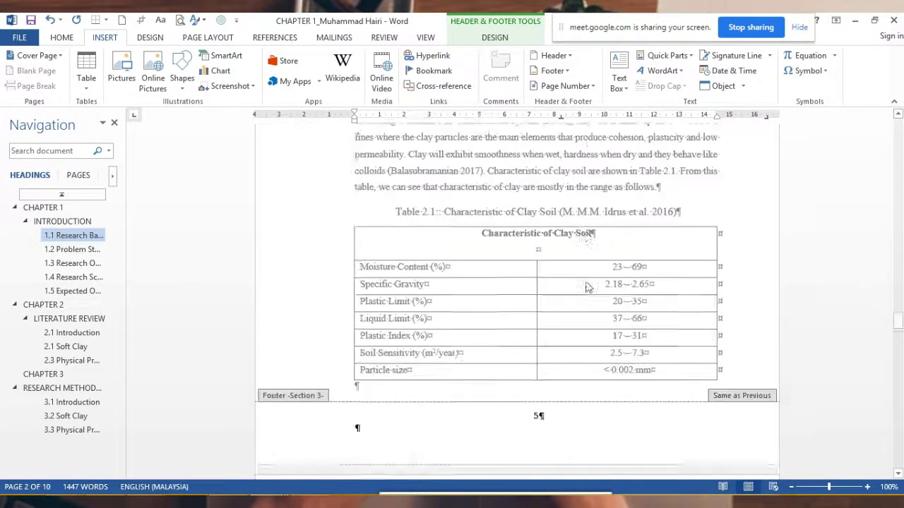
pyautogui.scroll(-10, 544, 409)
pyautogui.scroll(-10, 581, 305)
pyautogui.scroll(-10, 575, 323)
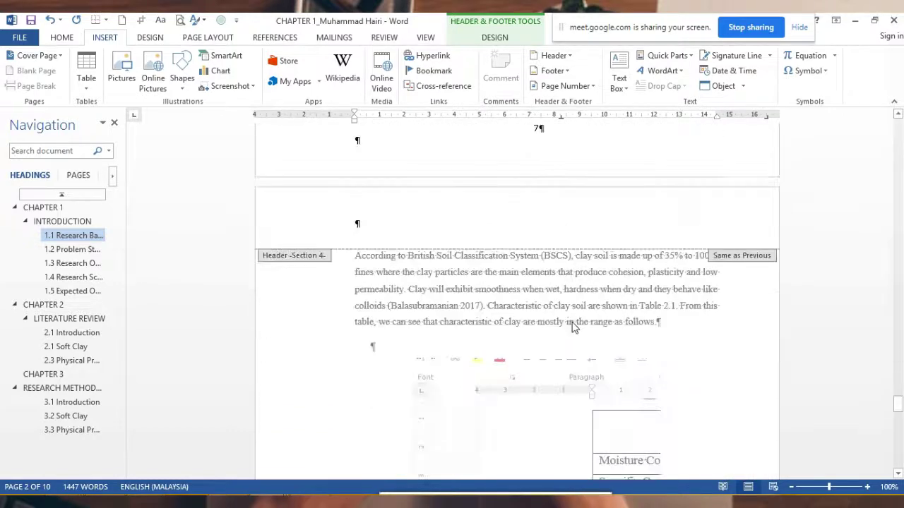
pyautogui.scroll(-5, 574, 332)
pyautogui.scroll(-3, 572, 341)
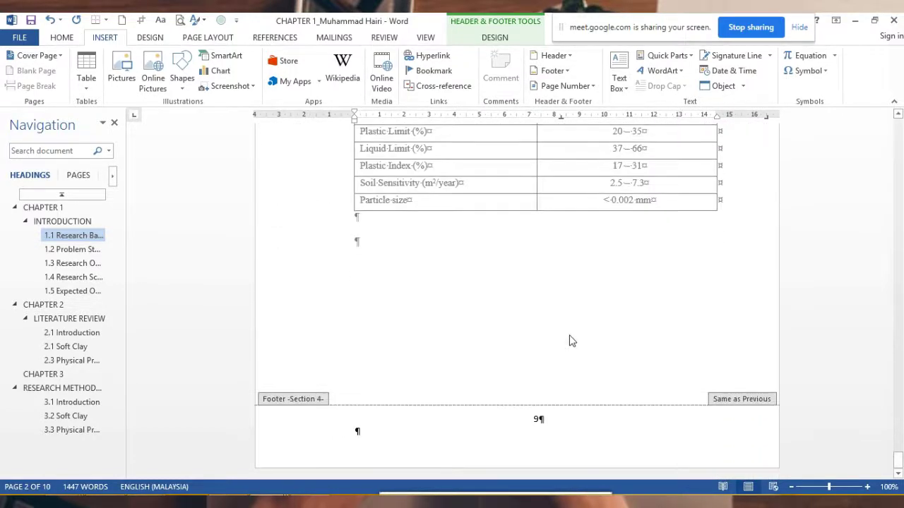
pyautogui.scroll(3, 688, 357)
pyautogui.scroll(5, 688, 357)
pyautogui.moveTo(897, 457); pyautogui.dragTo(897, 120)
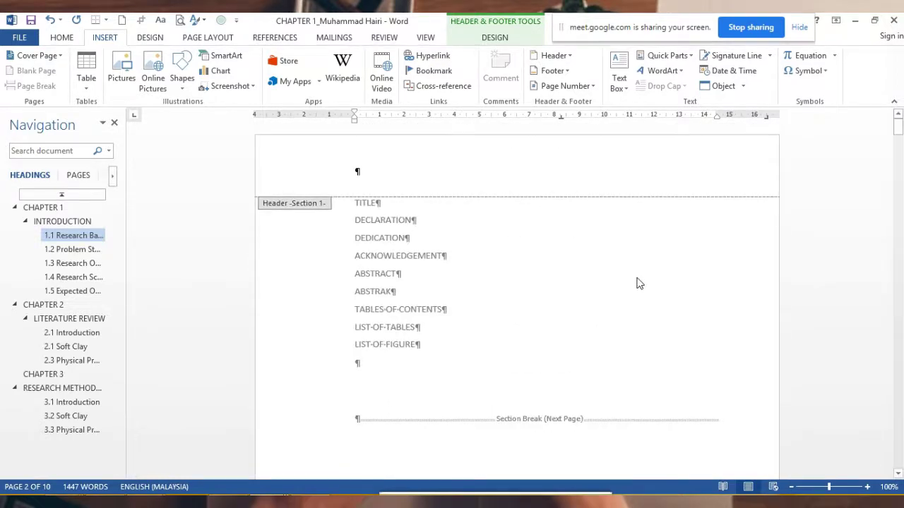
# Close footer editing and return to the front-matter list at the top
pyautogui.doubleClick(637, 279)
pyautogui.scroll(-2, 639, 279)
pyautogui.scroll(-5, 621, 339)
pyautogui.scroll(-4, 565, 392)
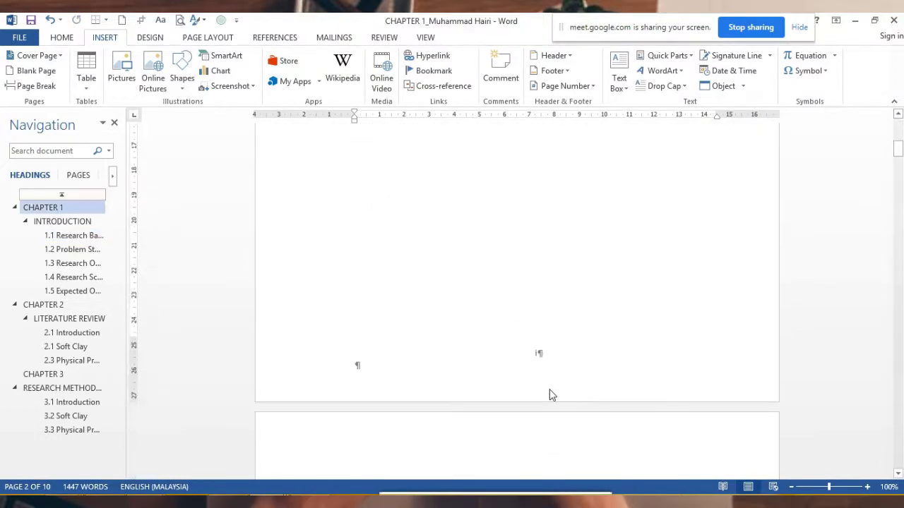
pyautogui.scroll(6, 554, 357)
pyautogui.scroll(6, 543, 350)
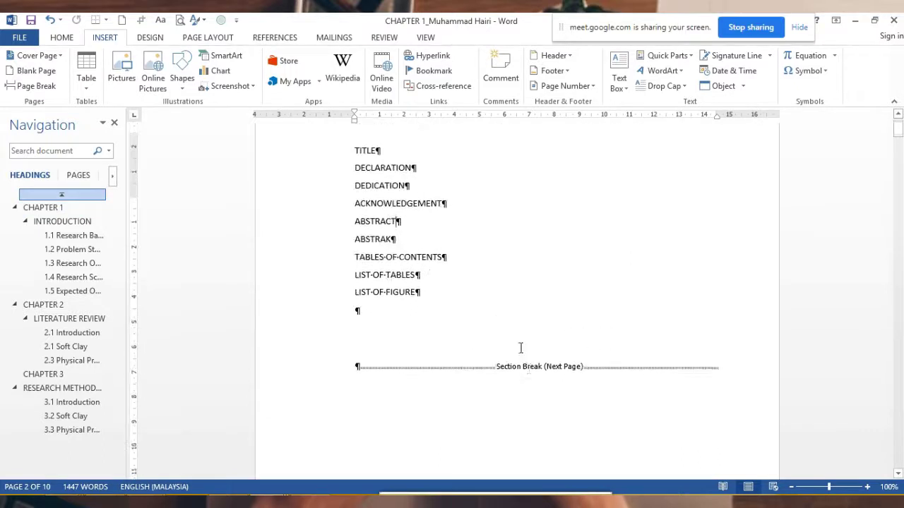
pyautogui.scroll(2, 520, 346)
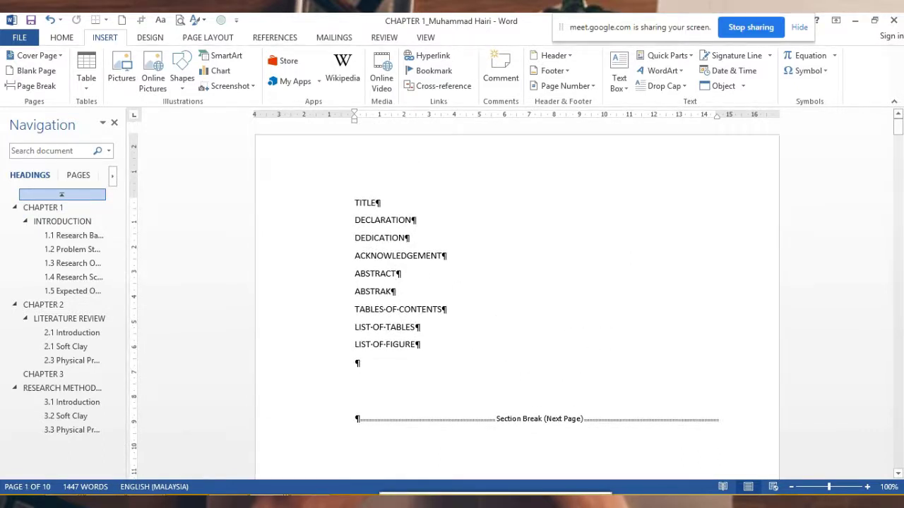
# Add a blank line after TITLE and try a Next Page section break there
pyautogui.press('Return')
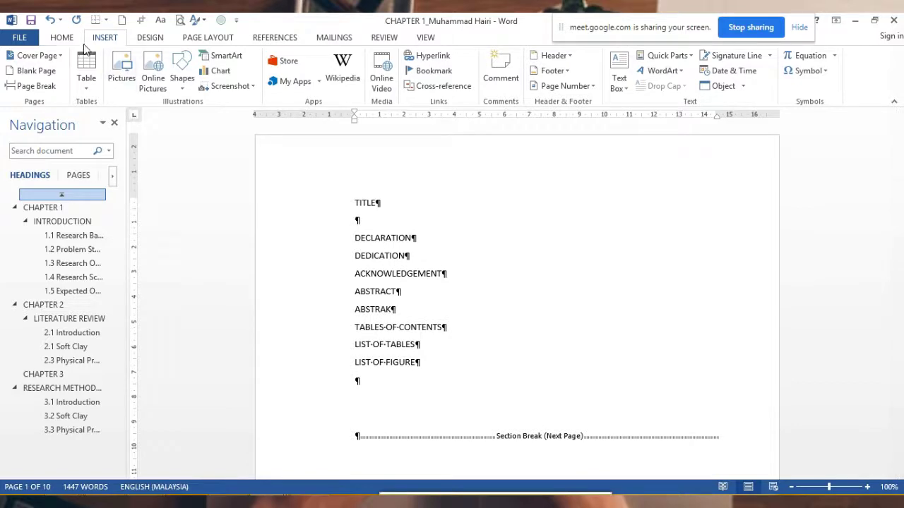
pyautogui.click(207, 41)
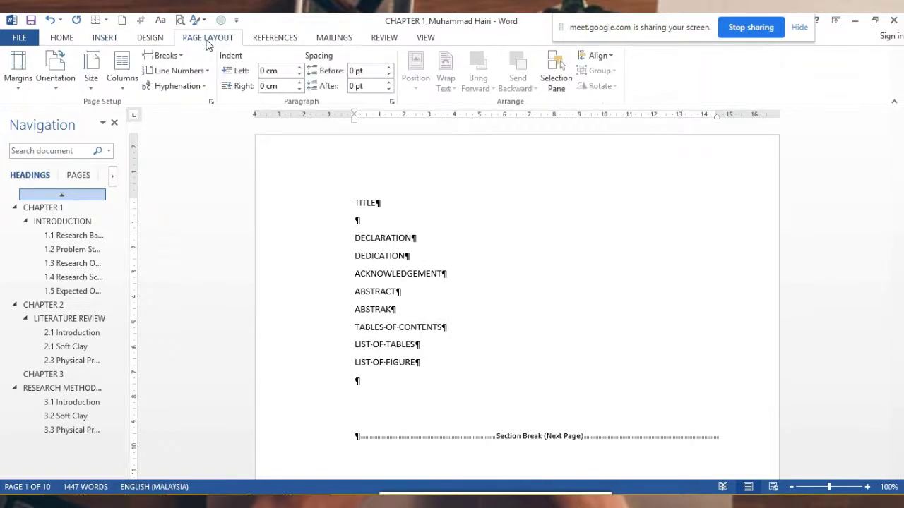
pyautogui.click(182, 62)
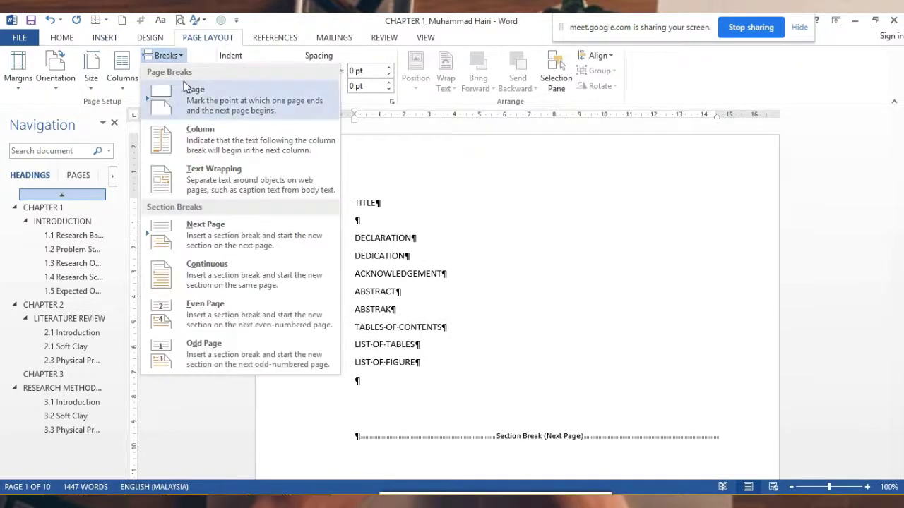
pyautogui.click(281, 228)
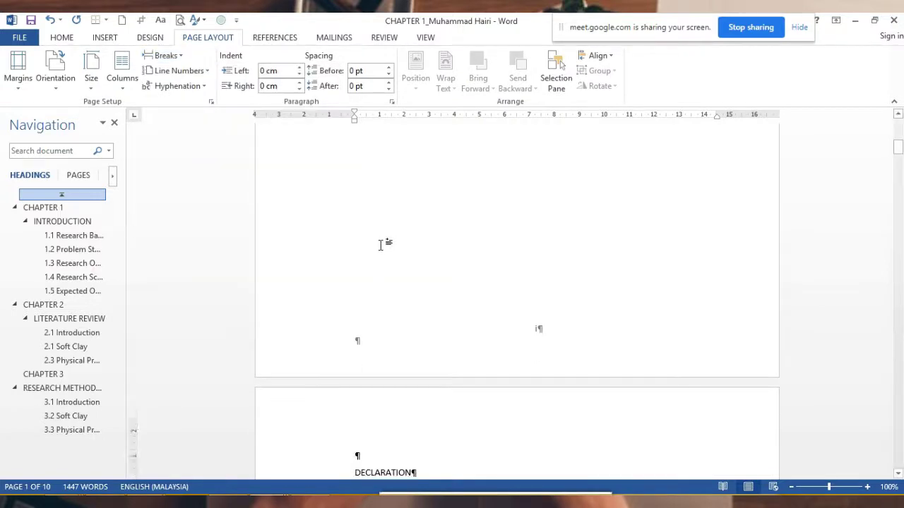
pyautogui.scroll(3, 381, 247)
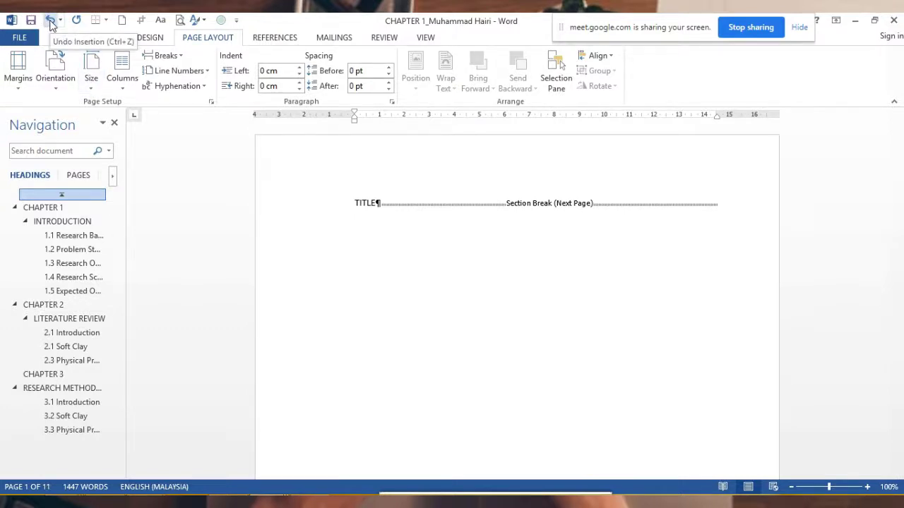
# Undo the trial section break so TITLE through LIST-OF-FIGURE stay on one page
pyautogui.click(50, 23)
pyautogui.scroll(2, 184, 32)
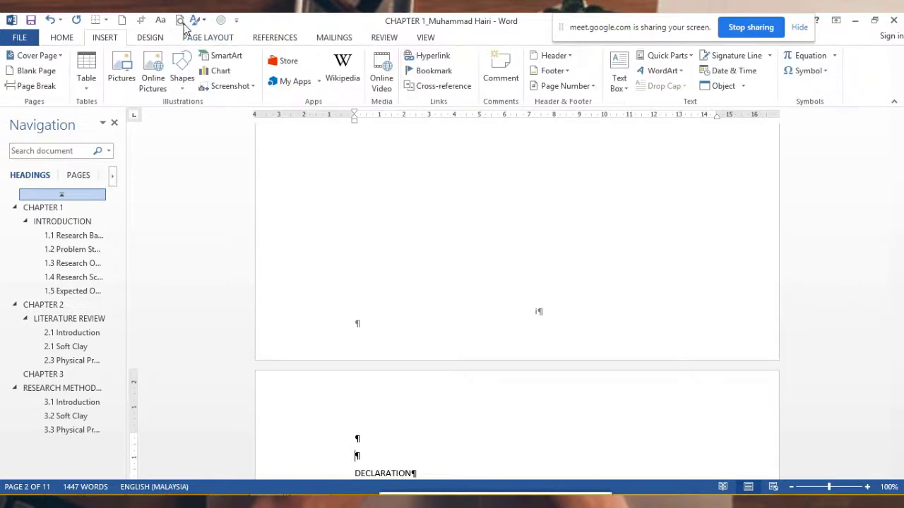
pyautogui.scroll(1, 184, 31)
pyautogui.hotkey('ctrl', 'y')
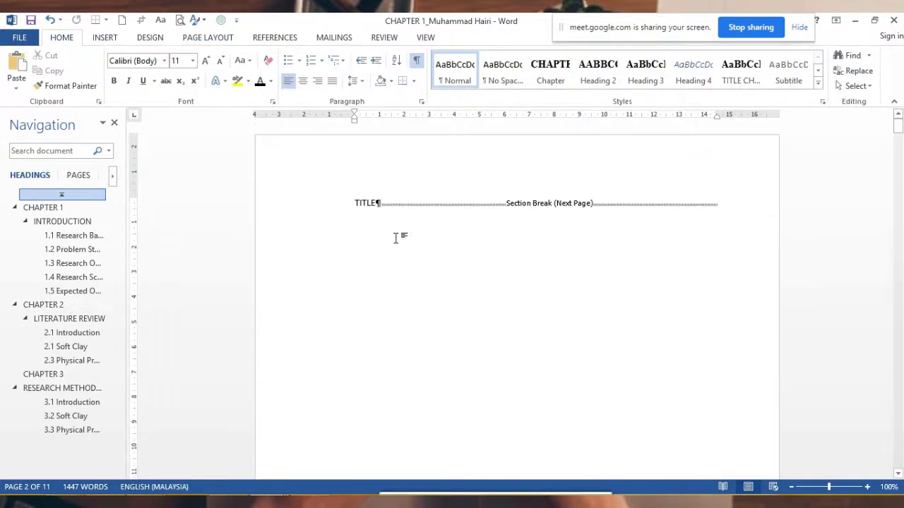
pyautogui.click(52, 20)
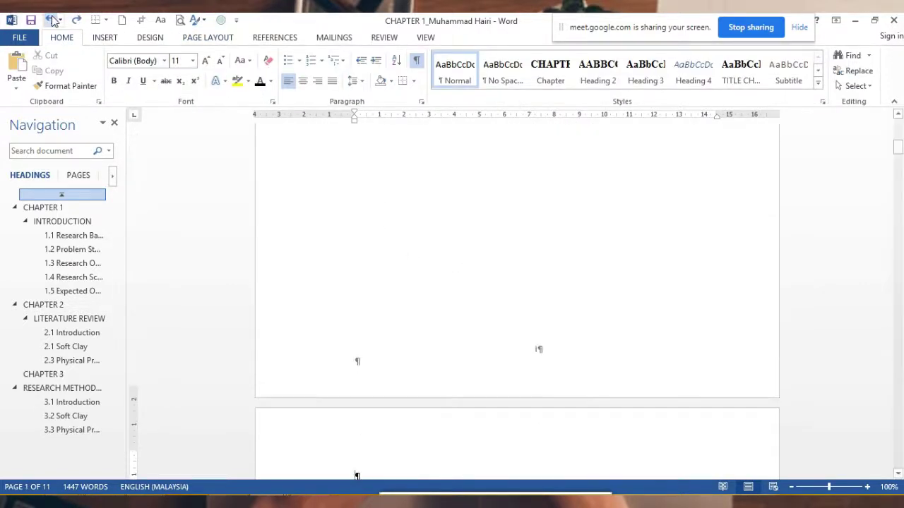
pyautogui.hotkey('ctrl', 'z')
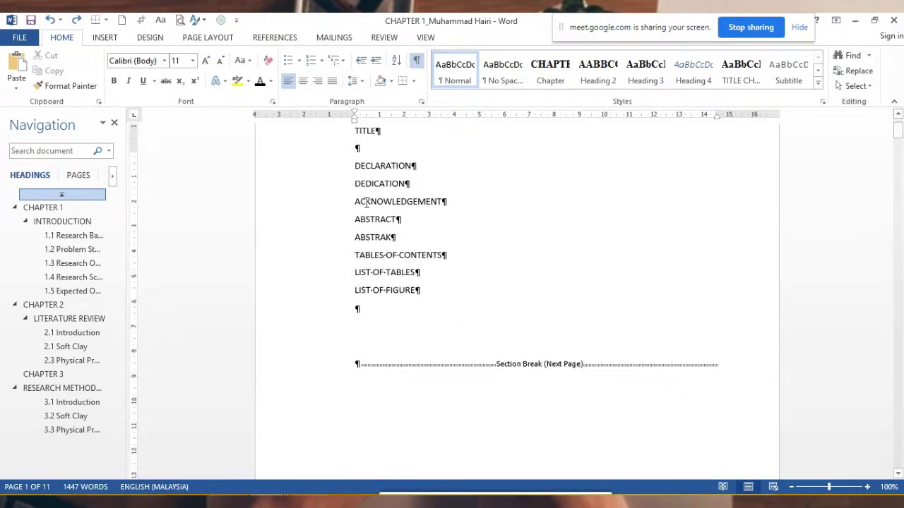
pyautogui.scroll(2, 389, 210)
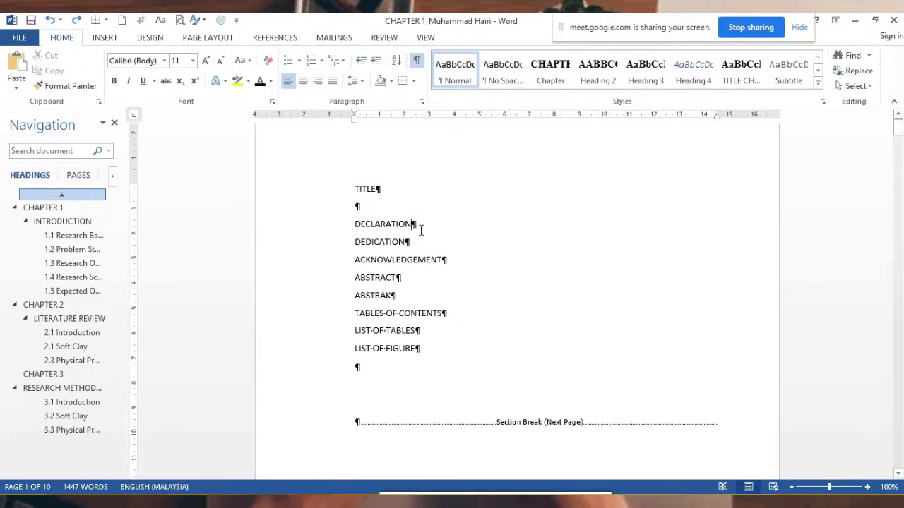
# Add blank lines after DECLARATION, DEDICATION, ACKNOWLEDGEMENT and ABSTRACT
pyautogui.click(421, 224)
pyautogui.press('Return')
pyautogui.click(419, 258)
pyautogui.press('Return')
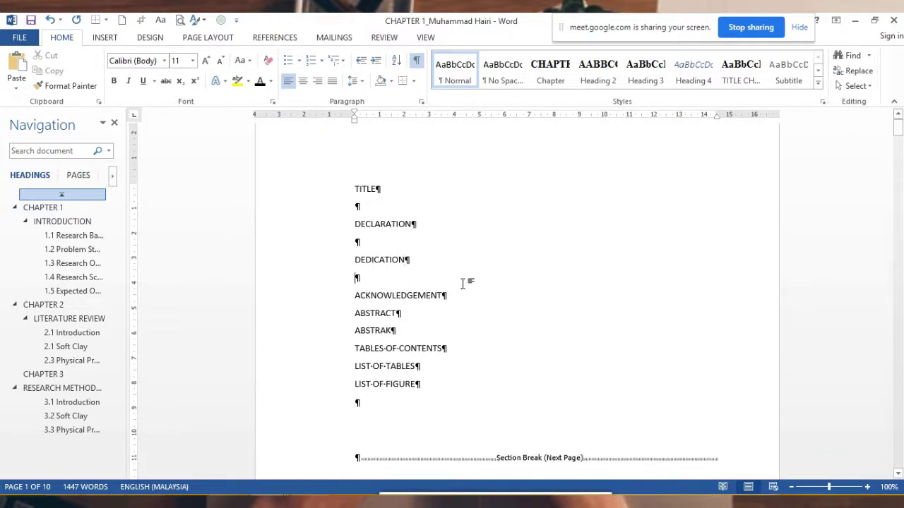
pyautogui.press('Return')
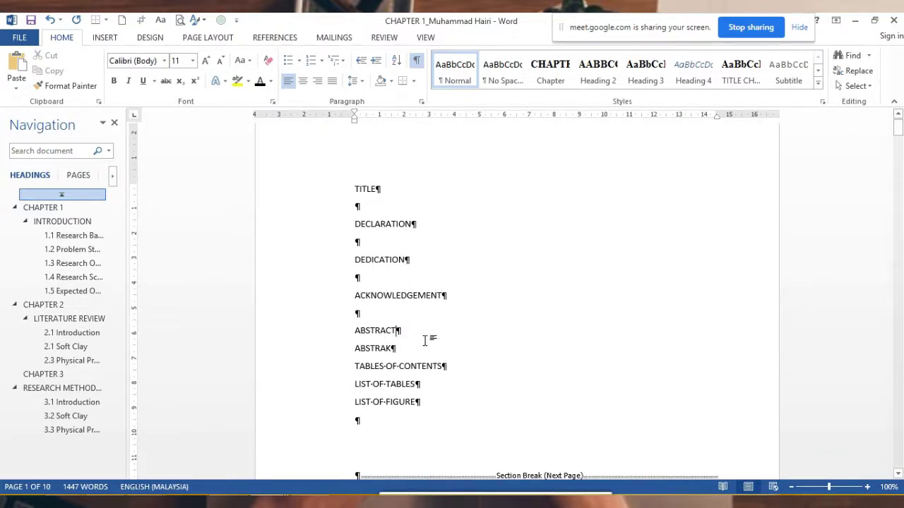
pyautogui.click(423, 332)
pyautogui.press('Return')
# Add blank lines after ABSTRAK, TABLES-OF-CONTENTS and LIST-OF-TABLES
pyautogui.click(408, 365)
pyautogui.press('Return')
pyautogui.press('Return')
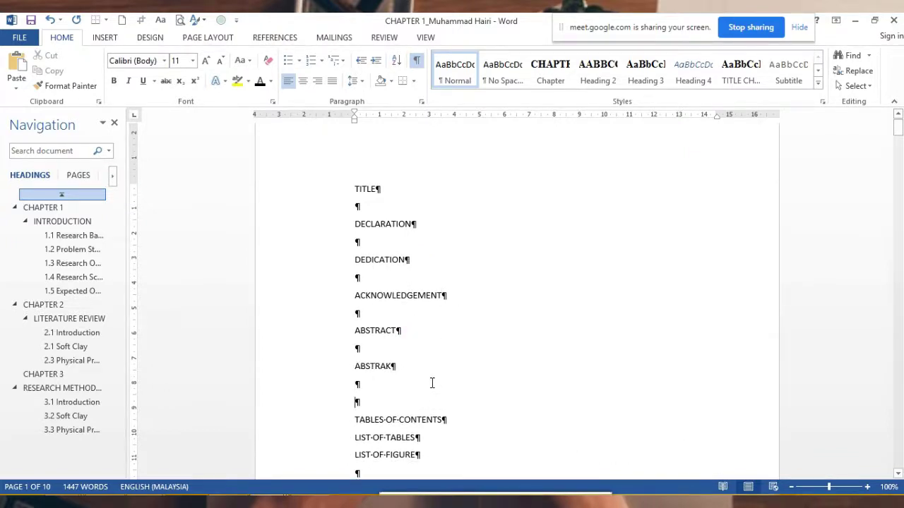
pyautogui.scroll(-2, 432, 381)
pyautogui.press('Return')
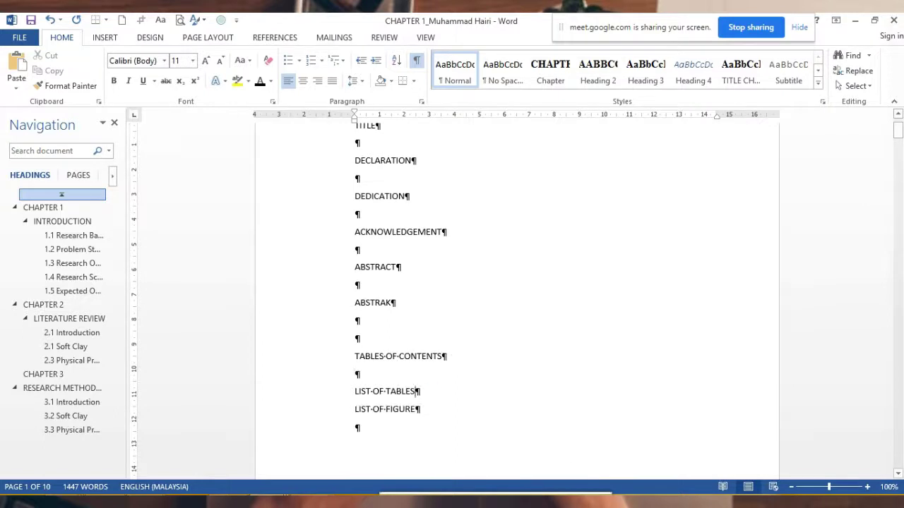
pyautogui.press('Return')
pyautogui.scroll(-2, 434, 365)
pyautogui.press('Return')
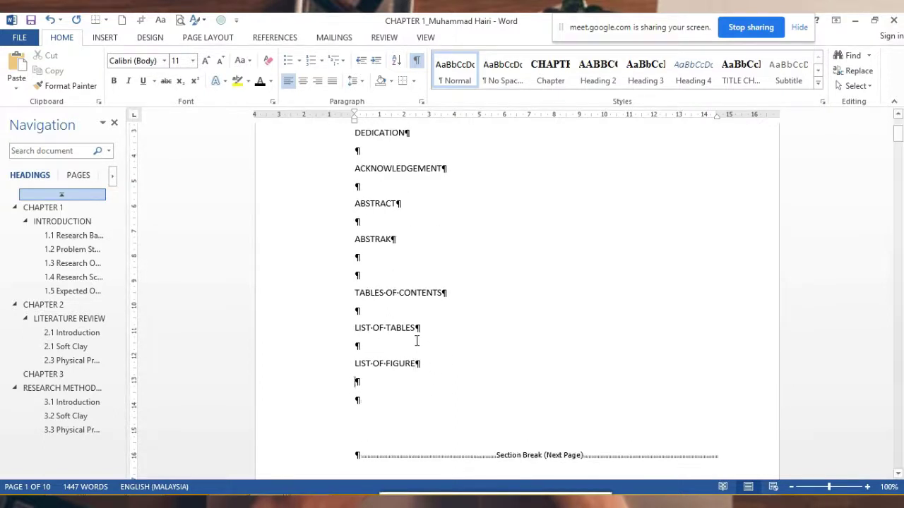
pyautogui.scroll(4, 416, 339)
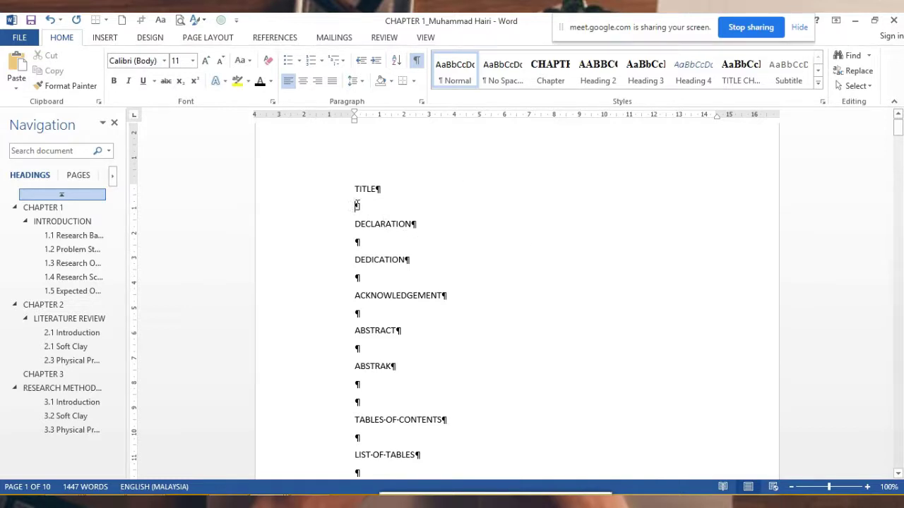
# Create a new style from the current formatting and name it INDEX
pyautogui.scroll(-1, 480, 223)
pyautogui.scroll(2, 695, 190)
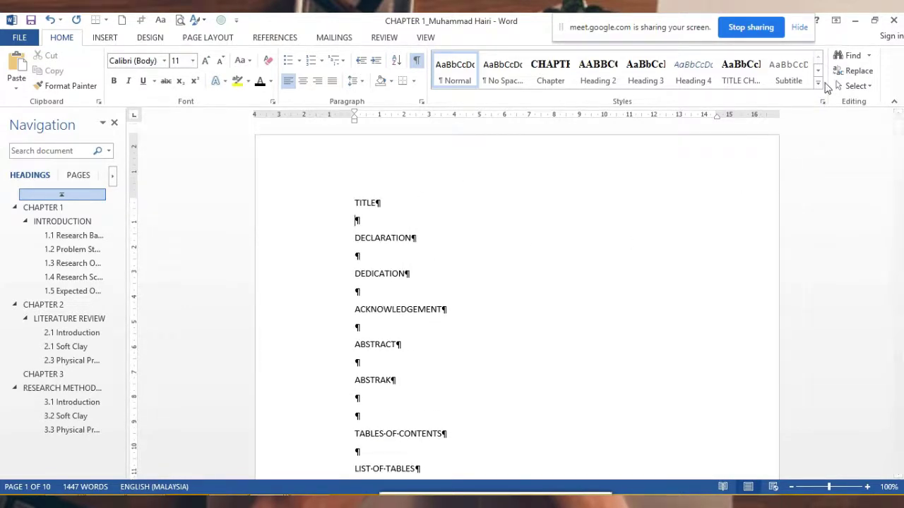
pyautogui.click(818, 84)
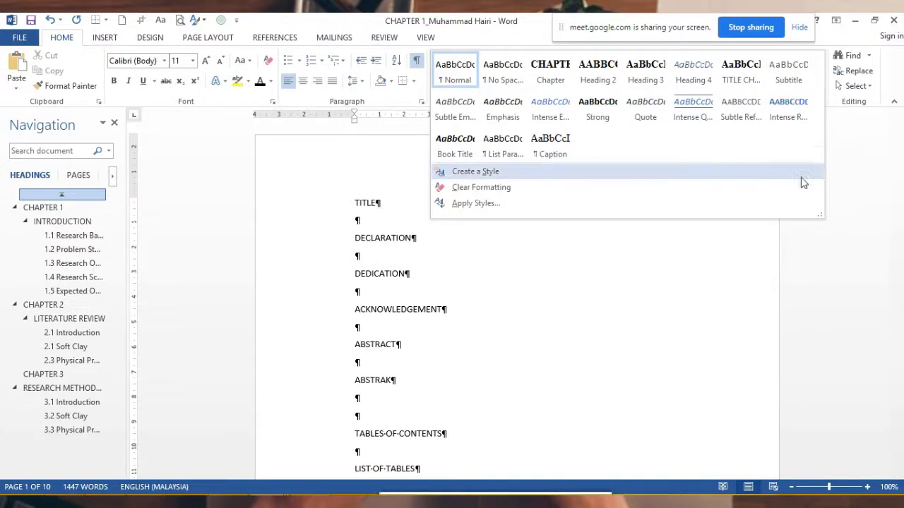
pyautogui.click(480, 173)
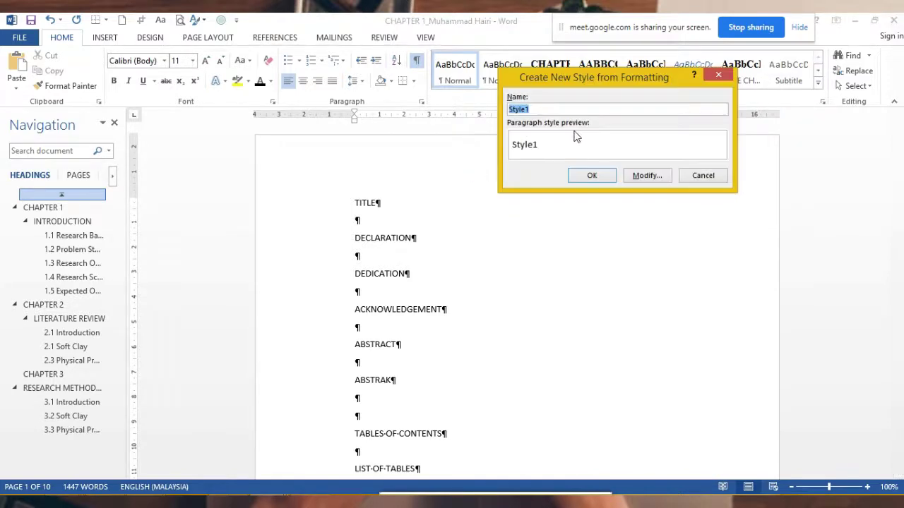
pyautogui.write('INDEX')
# Confirm the INDEX style, then open its Modify settings and close them unchanged
pyautogui.click(600, 175)
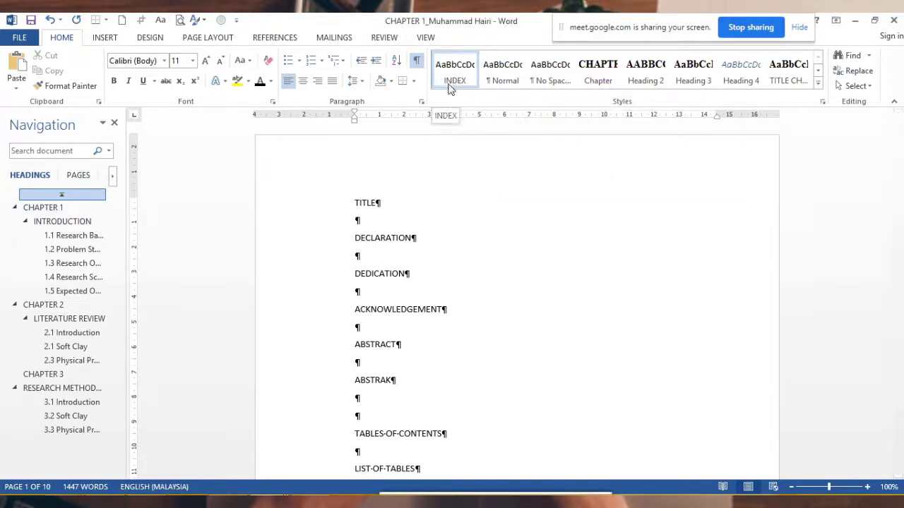
pyautogui.rightClick(448, 77)
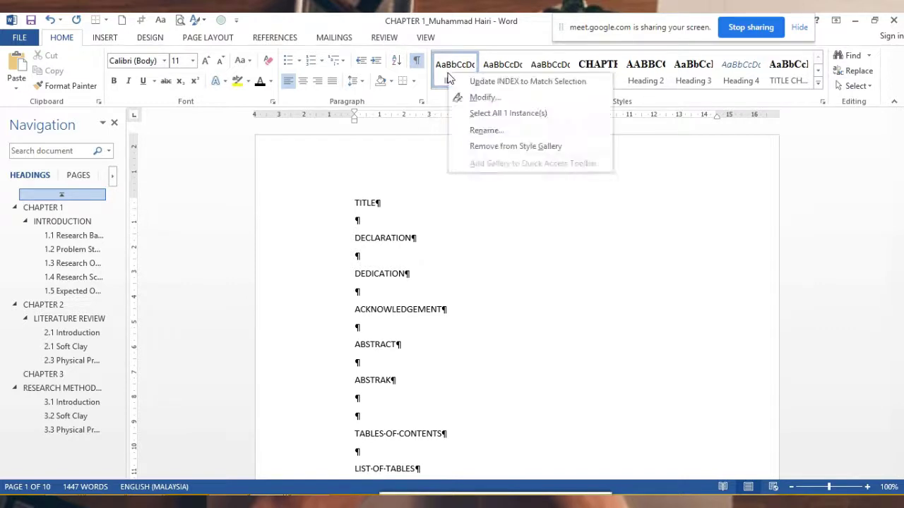
pyautogui.click(483, 96)
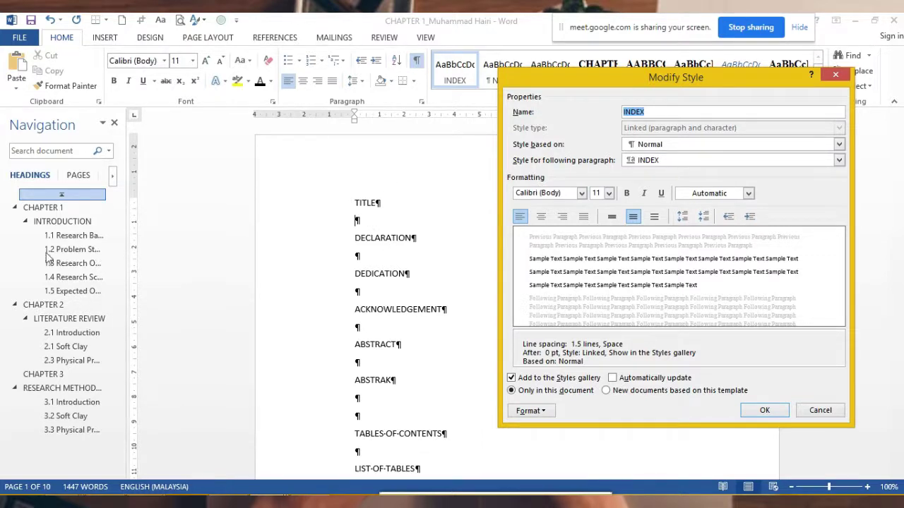
pyautogui.click(835, 74)
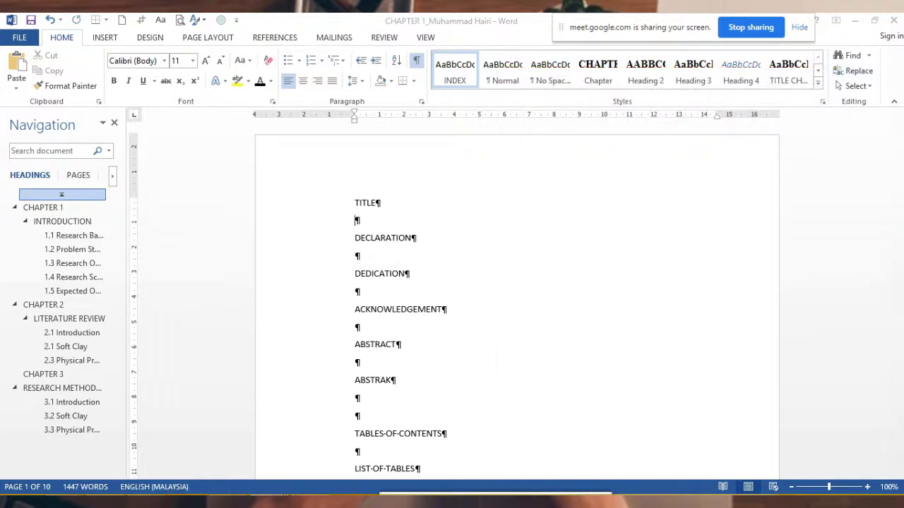
pyautogui.moveTo(346, 494)
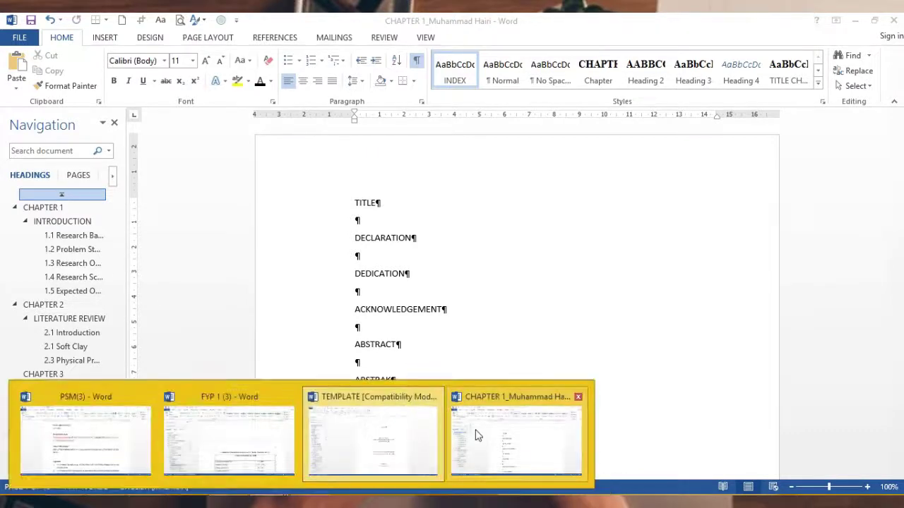
pyautogui.click(476, 431)
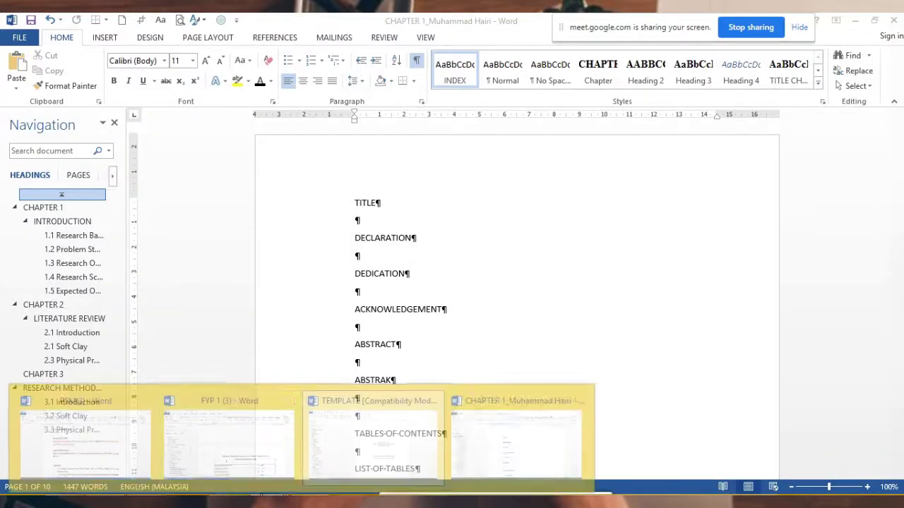
pyautogui.moveTo(219, 455)
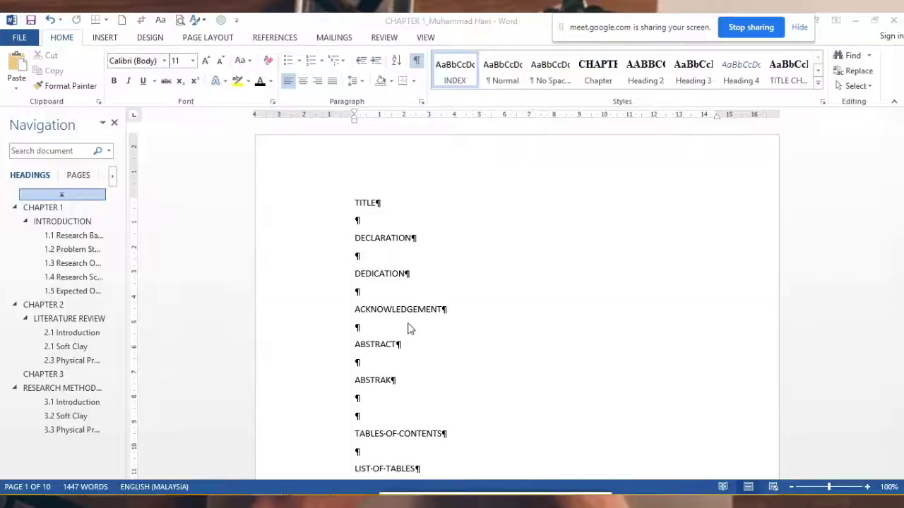
pyautogui.scroll(-3, 434, 263)
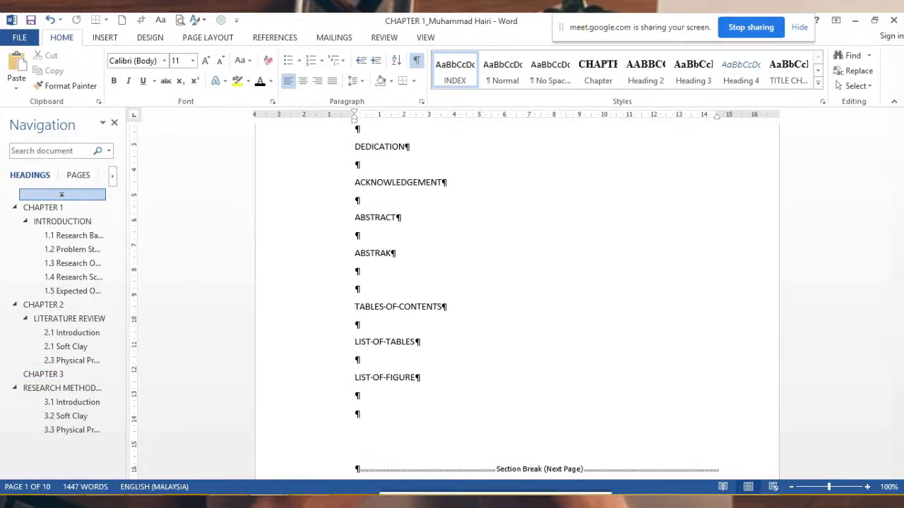
pyautogui.moveTo(198, 438)
pyautogui.click(78, 424)
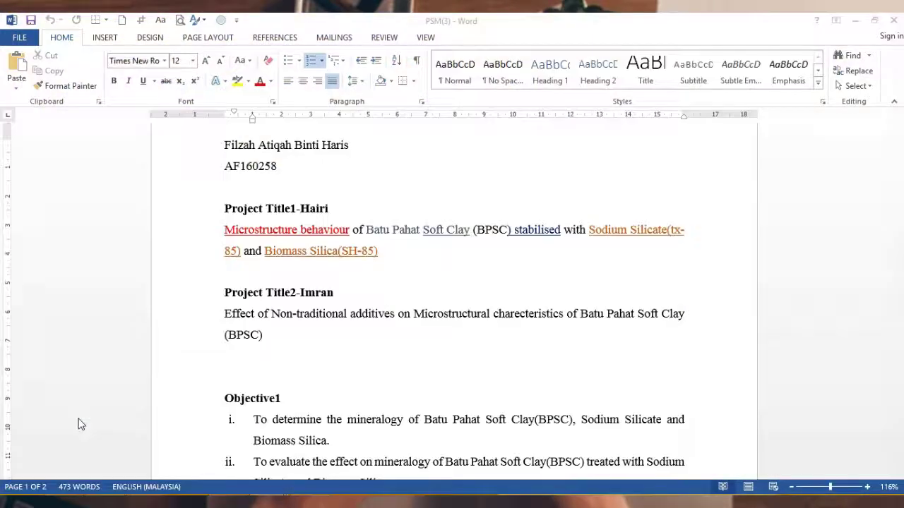
pyautogui.moveTo(376, 454)
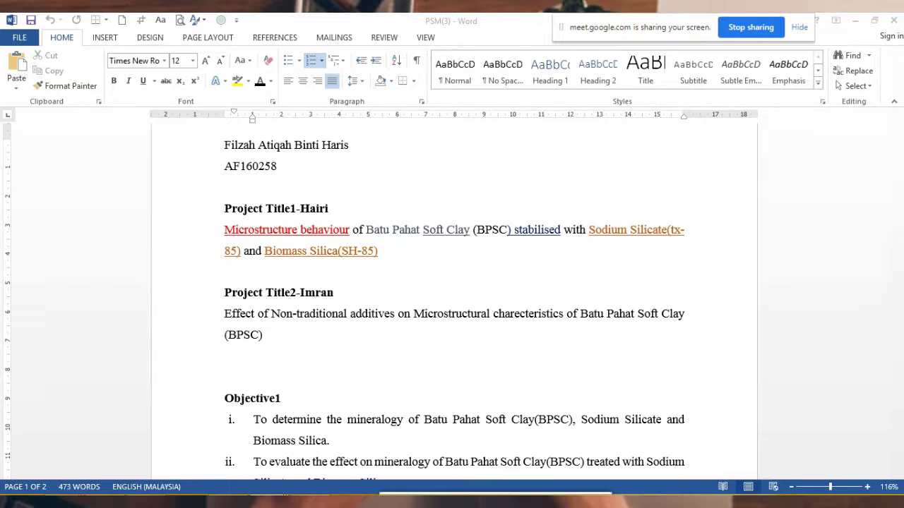
pyautogui.scroll(2, 349, 219)
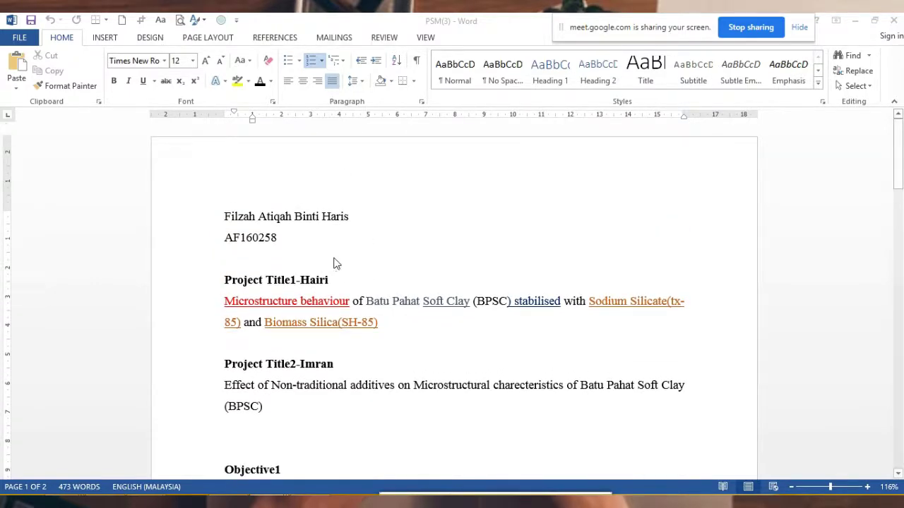
pyautogui.scroll(-5, 337, 289)
pyautogui.scroll(-5, 323, 293)
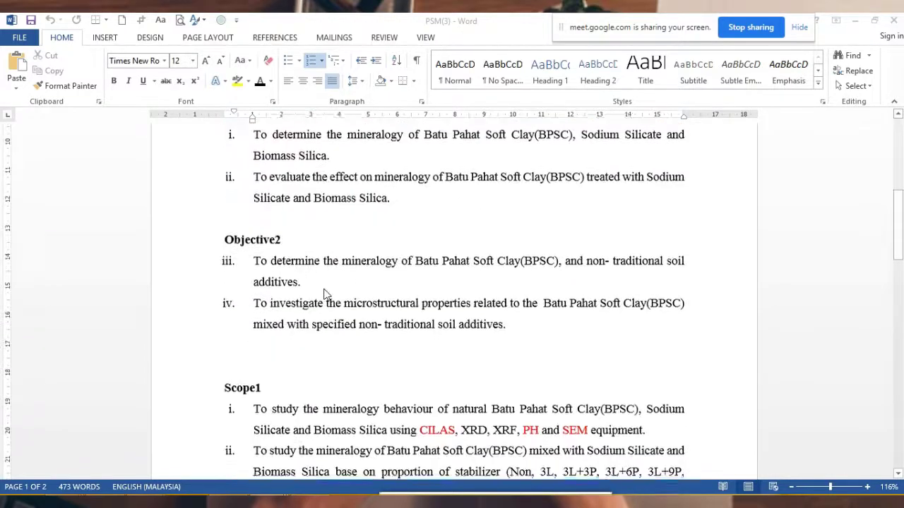
pyautogui.scroll(10, 322, 292)
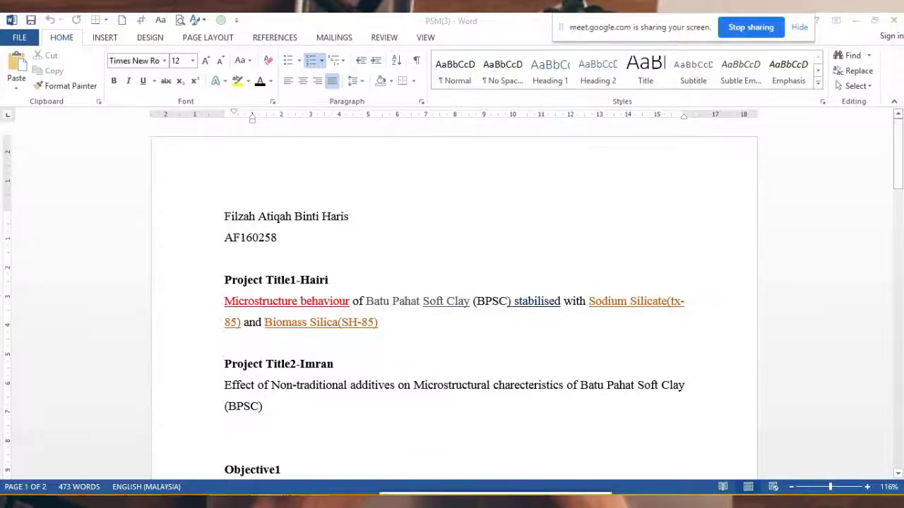
pyautogui.moveTo(301, 503)
pyautogui.click(516, 437)
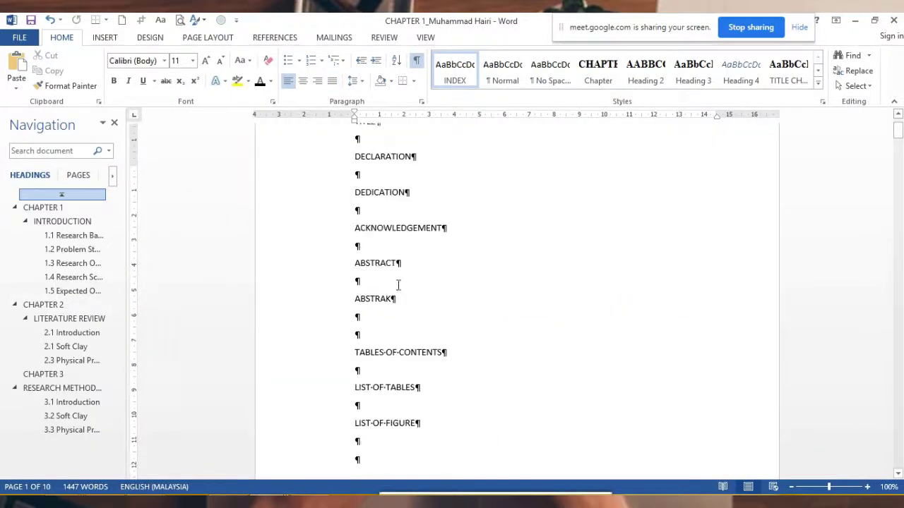
# Modify the INDEX style to Times New Roman, 12 pt, bold
pyautogui.scroll(2, 410, 255)
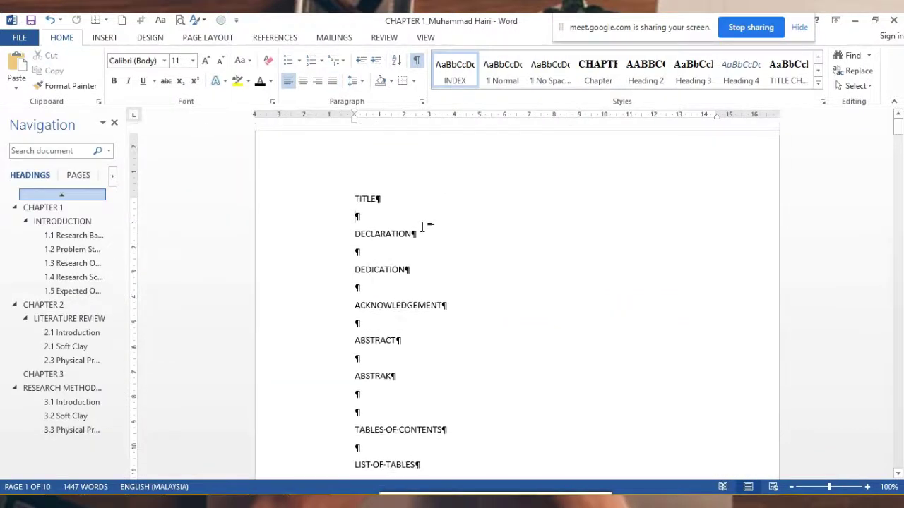
pyautogui.rightClick(454, 79)
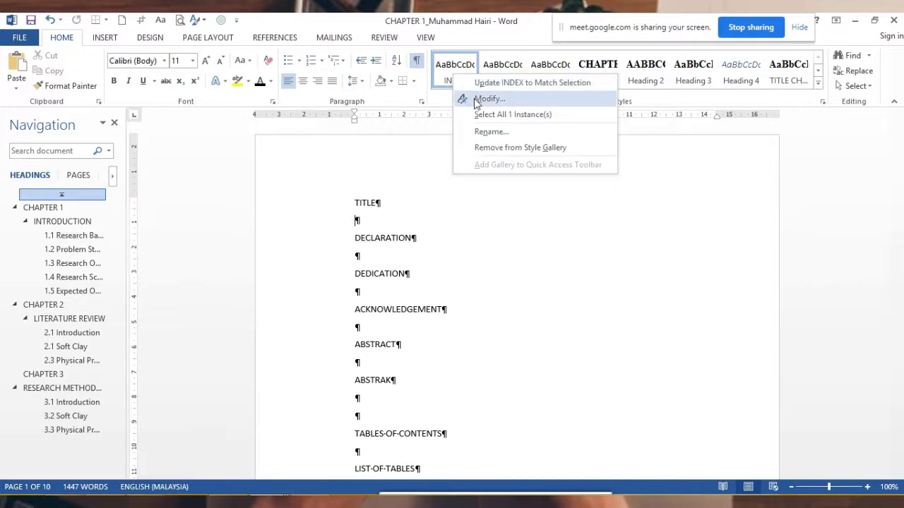
pyautogui.click(477, 98)
pyautogui.click(581, 193)
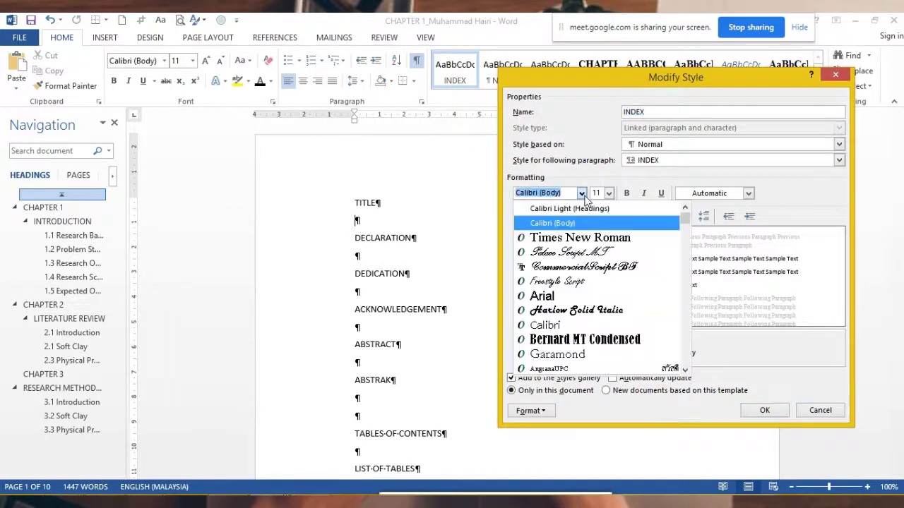
pyautogui.click(579, 237)
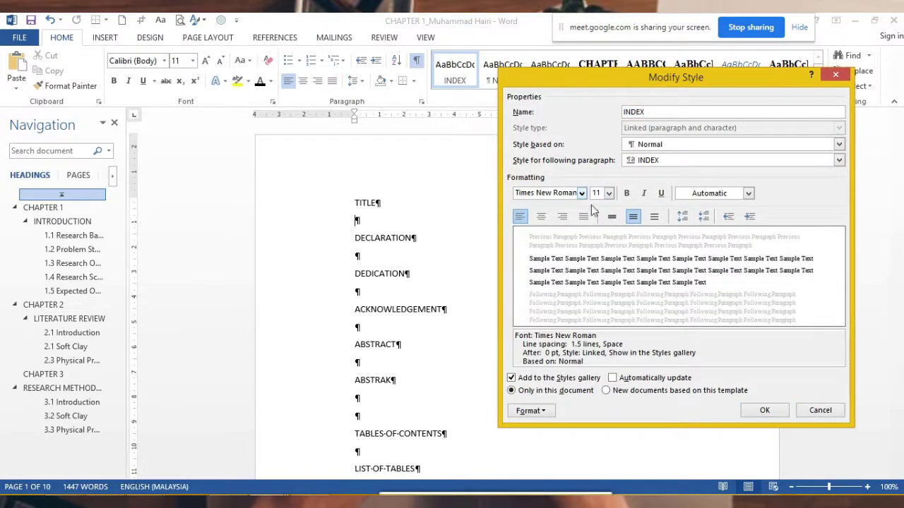
pyautogui.click(609, 194)
pyautogui.click(597, 247)
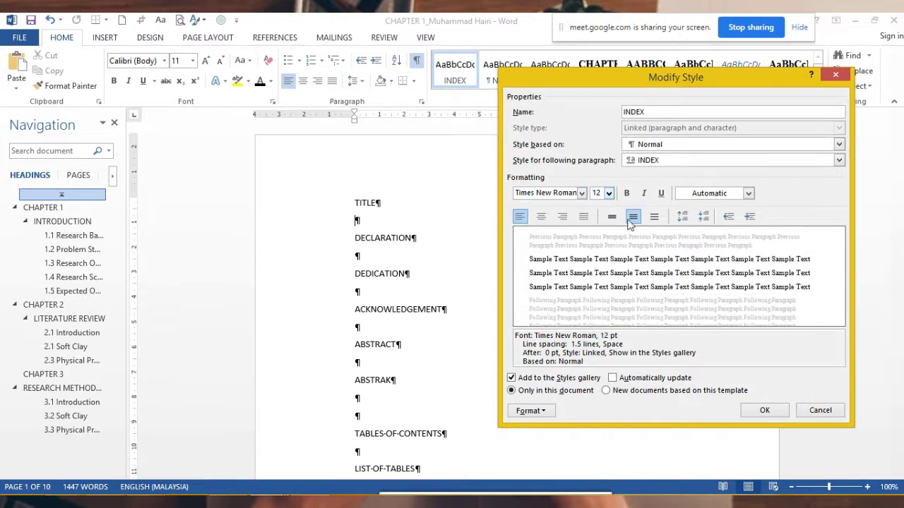
pyautogui.click(626, 194)
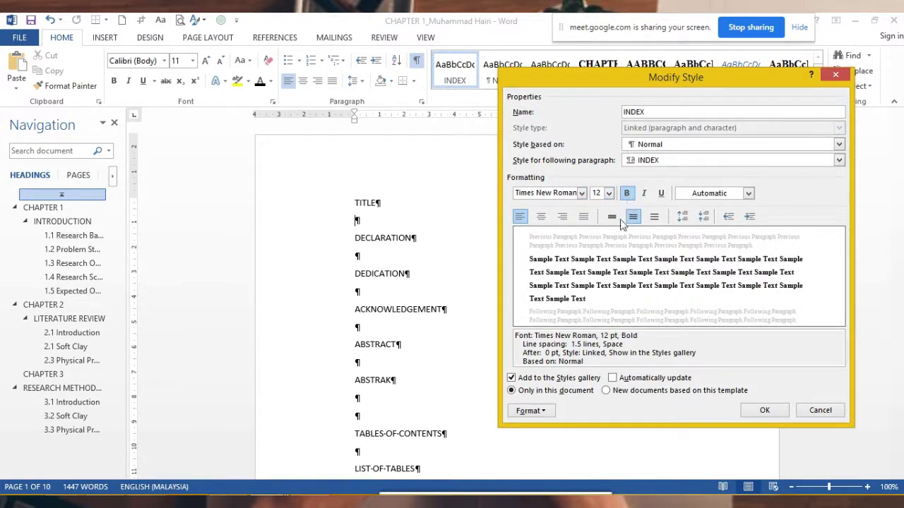
# Check the style's paragraph settings, keep 1.5-line spacing, and apply the changes
pyautogui.click(542, 410)
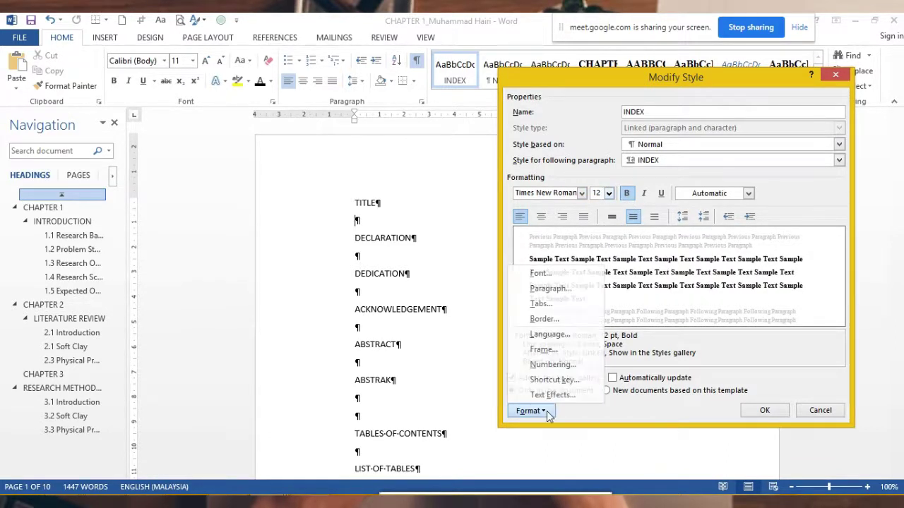
pyautogui.click(550, 289)
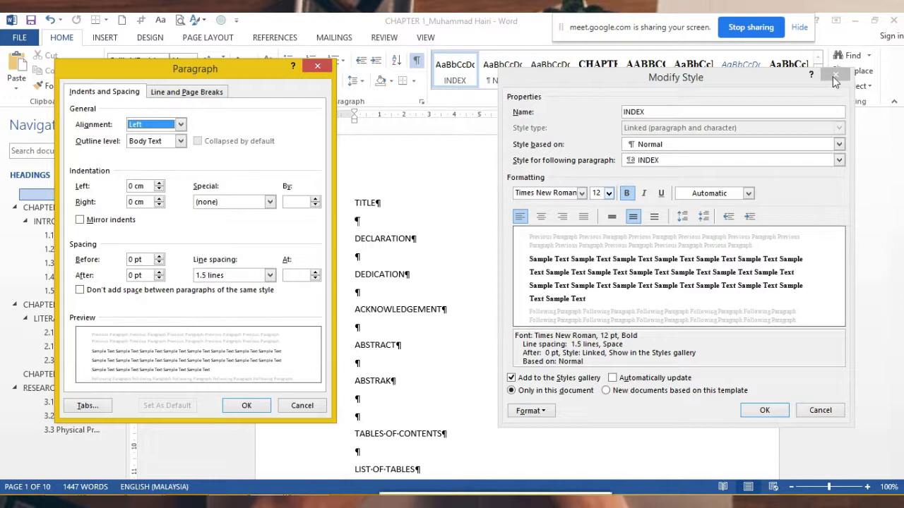
pyautogui.click(317, 66)
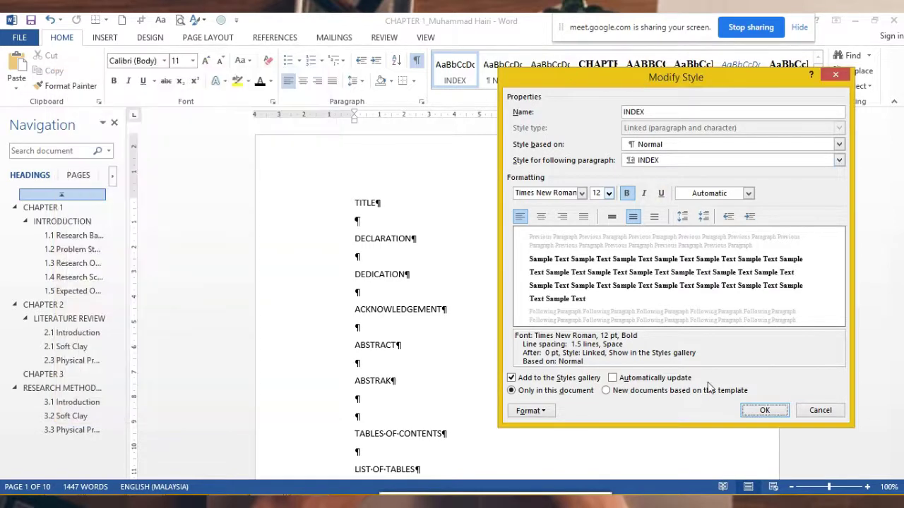
pyautogui.click(766, 410)
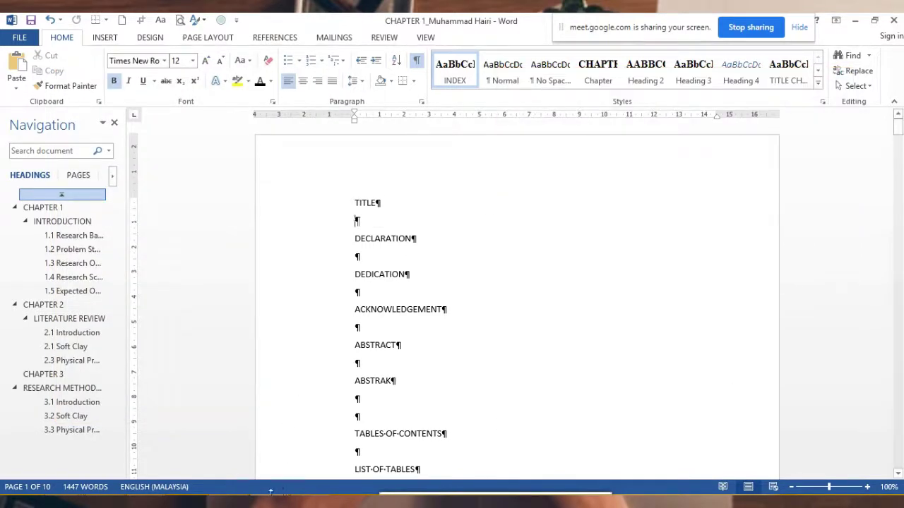
pyautogui.moveTo(270, 492)
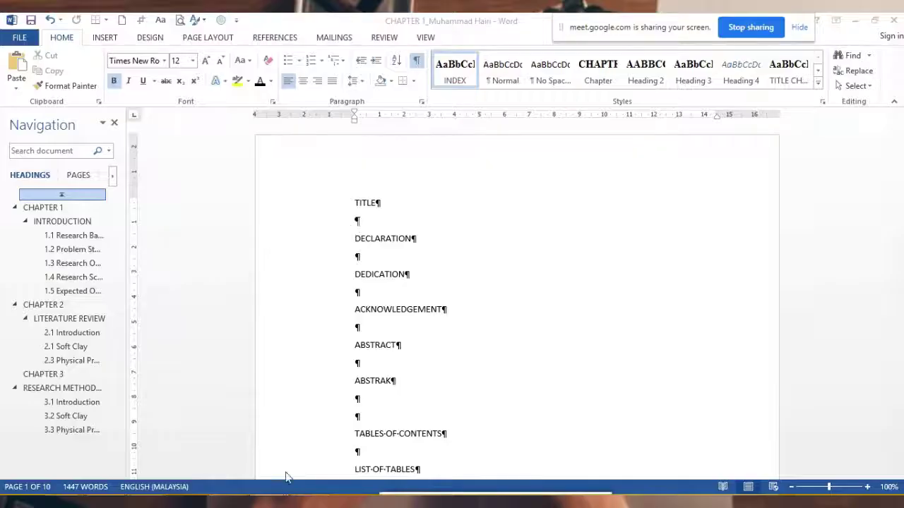
pyautogui.click(529, 281)
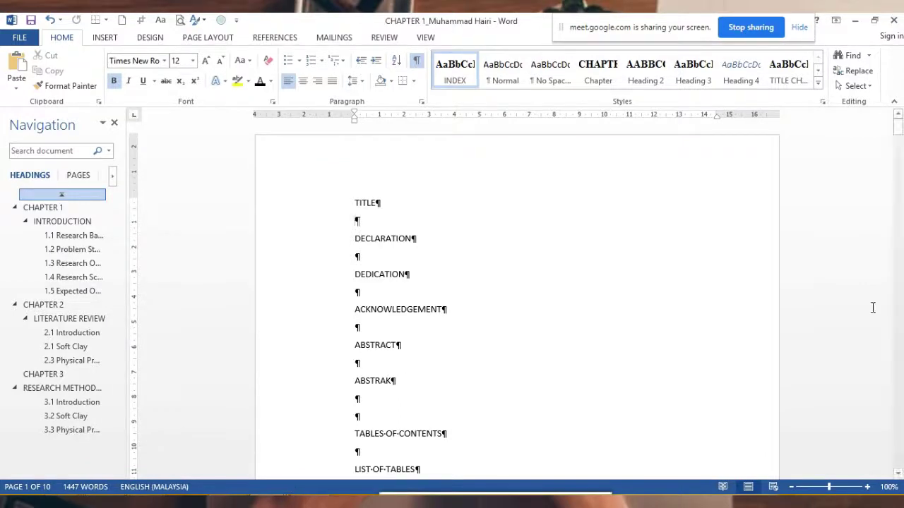
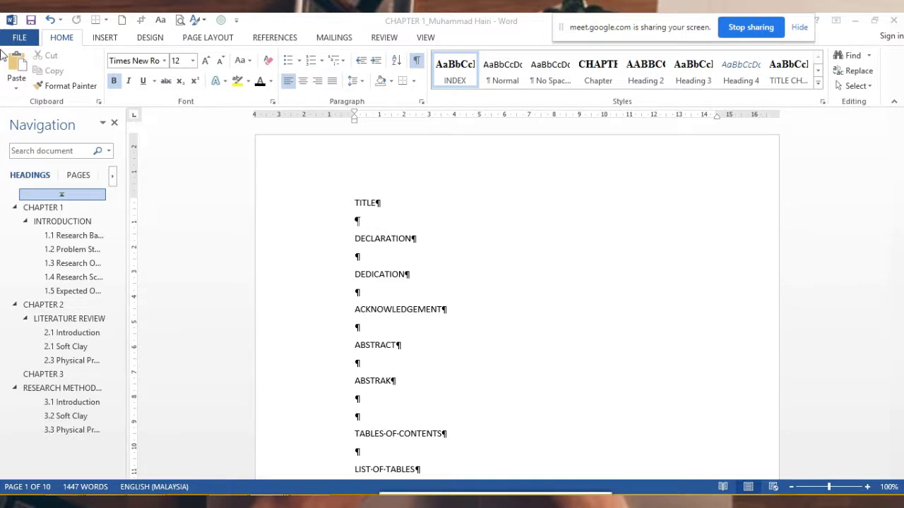
# Modify the INDEX style to 70.9 pt spacing before, 4 lines after, and centred alignment
pyautogui.click(449, 77)
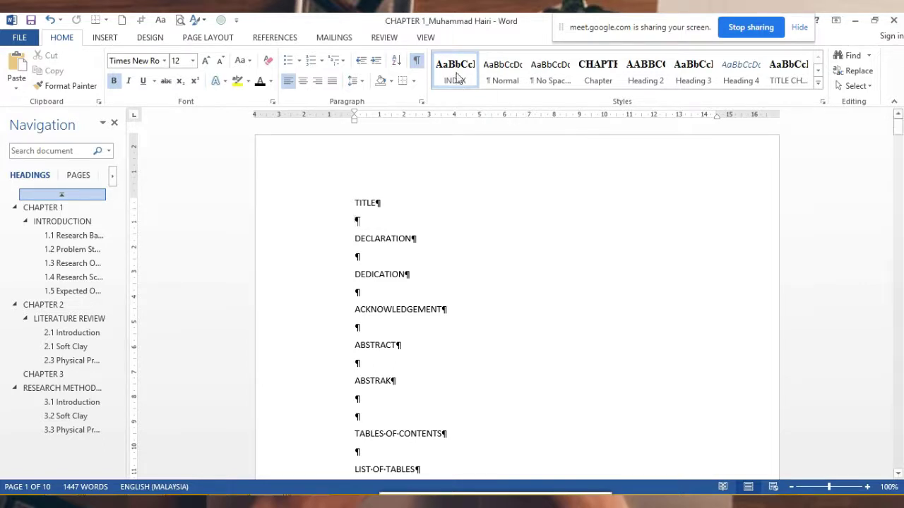
pyautogui.rightClick(457, 78)
pyautogui.click(481, 96)
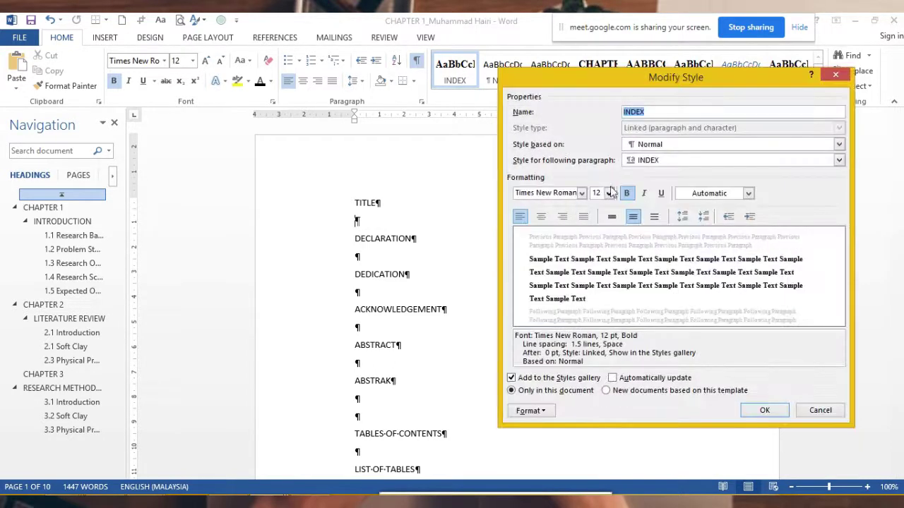
pyautogui.click(541, 416)
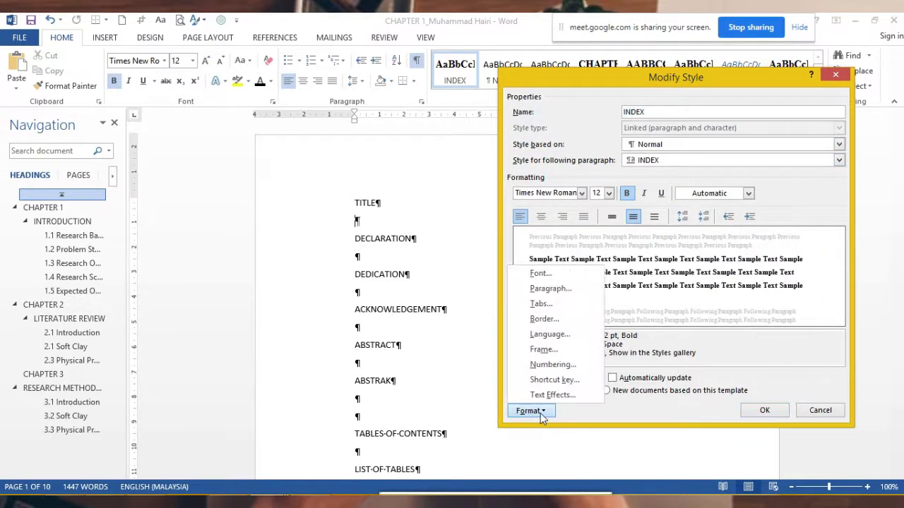
pyautogui.click(547, 289)
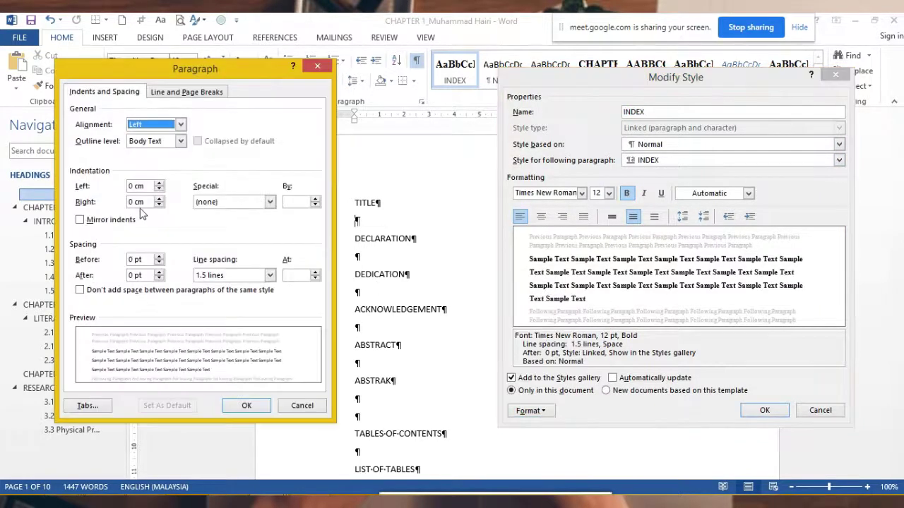
pyautogui.doubleClick(144, 260)
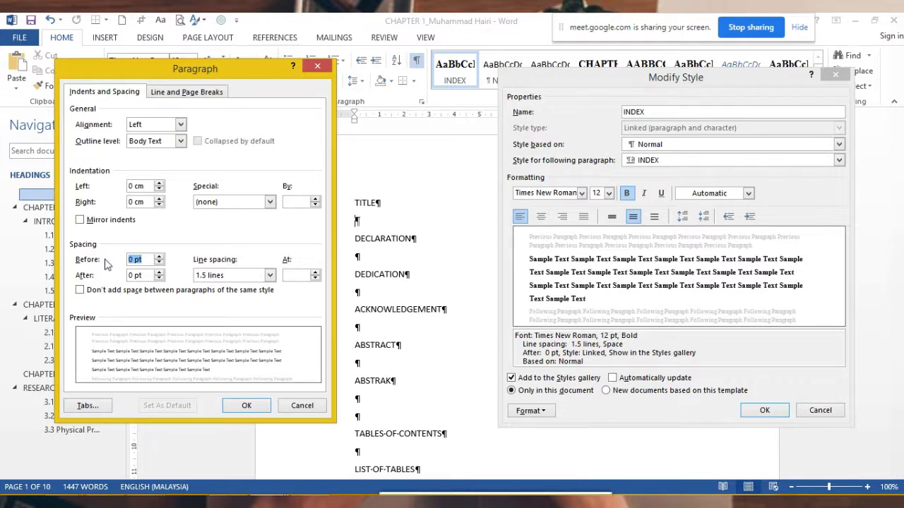
pyautogui.write('70.9PT')
pyautogui.click(143, 276)
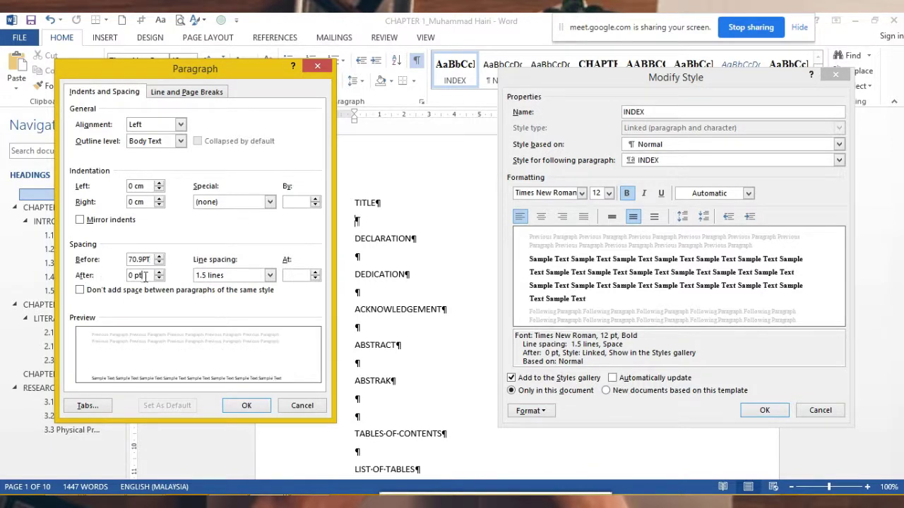
pyautogui.moveTo(141, 275); pyautogui.dragTo(118, 282)
pyautogui.write('4LINE')
pyautogui.click(256, 411)
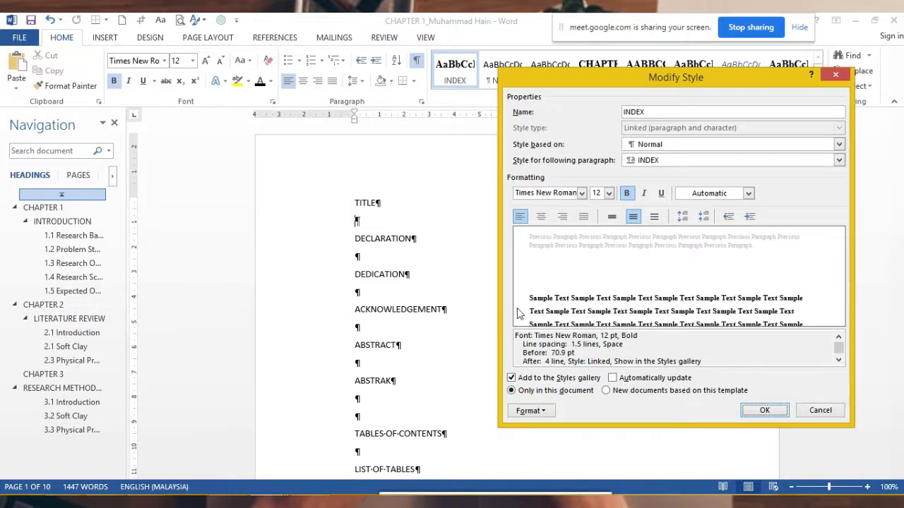
pyautogui.click(540, 217)
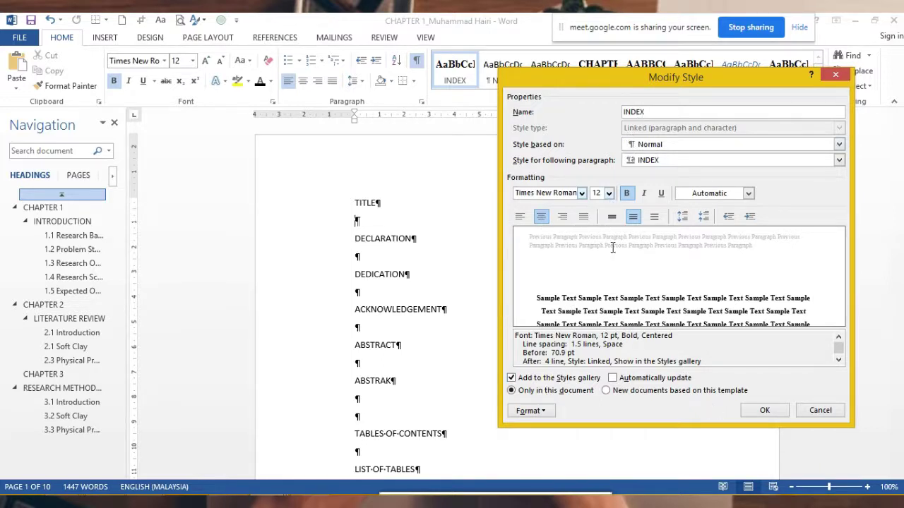
pyautogui.click(763, 412)
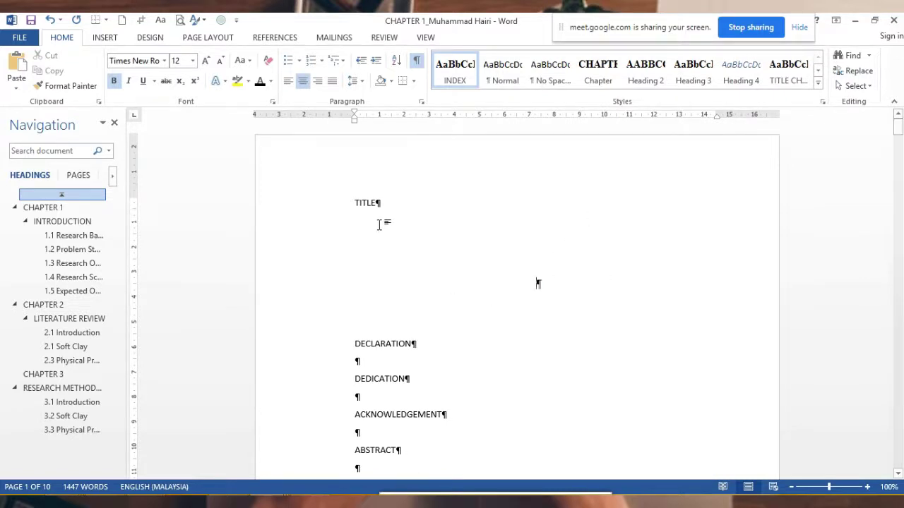
# Apply the INDEX style to the TITLE and DECLARATION headings
pyautogui.scroll(-1, 348, 186)
pyautogui.moveTo(367, 172); pyautogui.dragTo(385, 175)
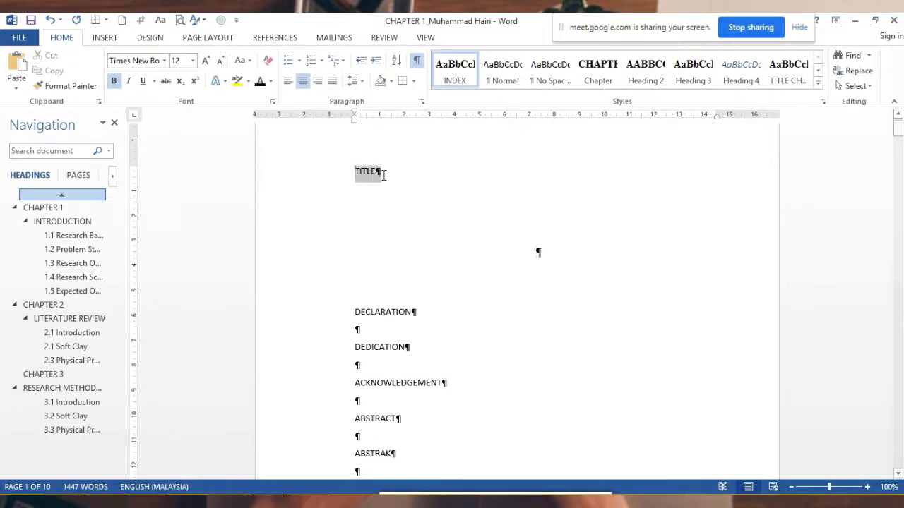
pyautogui.click(455, 75)
pyautogui.scroll(-3, 368, 280)
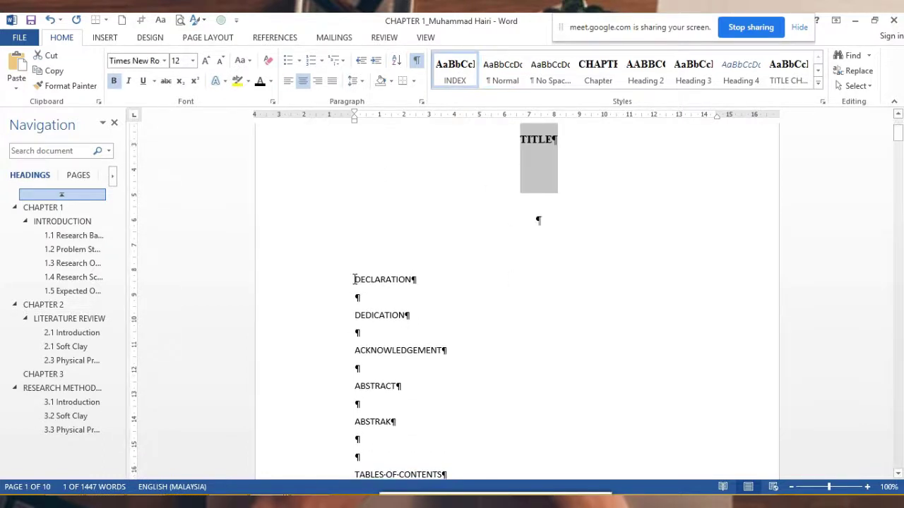
pyautogui.moveTo(354, 279); pyautogui.dragTo(417, 283)
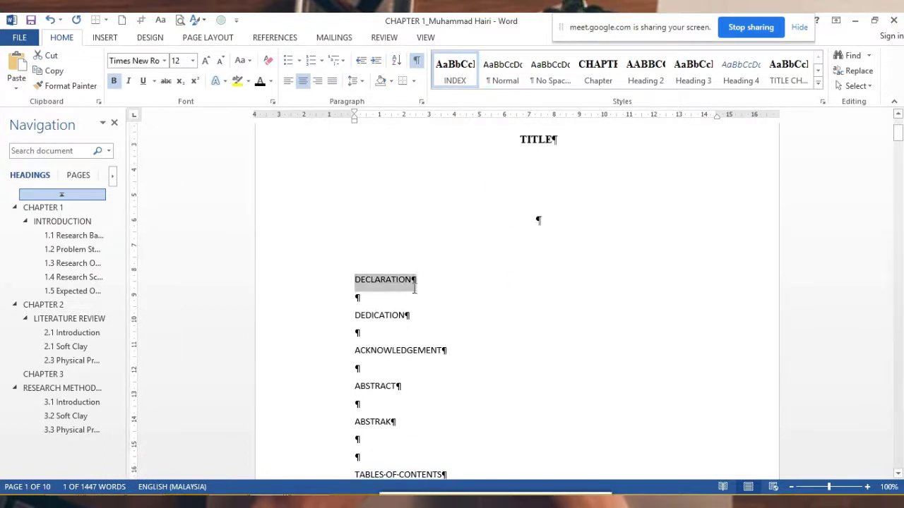
pyautogui.click(458, 75)
# Apply the INDEX style to the DEDICATION and ACKNOWLEDGEMENT headings
pyautogui.scroll(-3, 385, 287)
pyautogui.moveTo(355, 281); pyautogui.dragTo(410, 283)
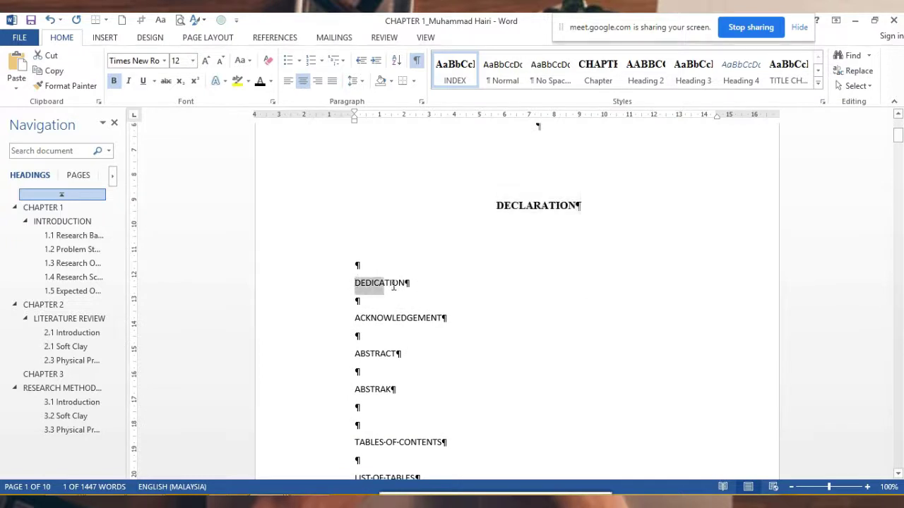
pyautogui.click(449, 75)
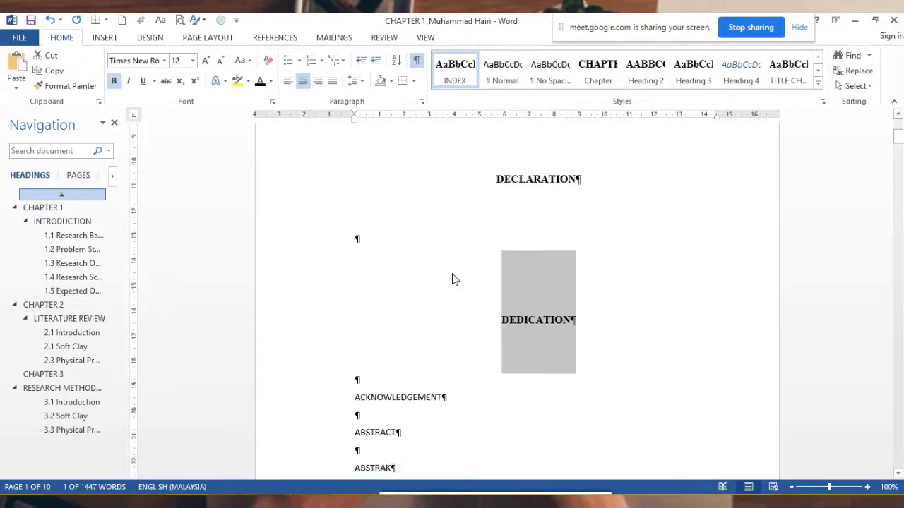
pyautogui.scroll(-3, 379, 304)
pyautogui.moveTo(355, 297); pyautogui.dragTo(446, 297)
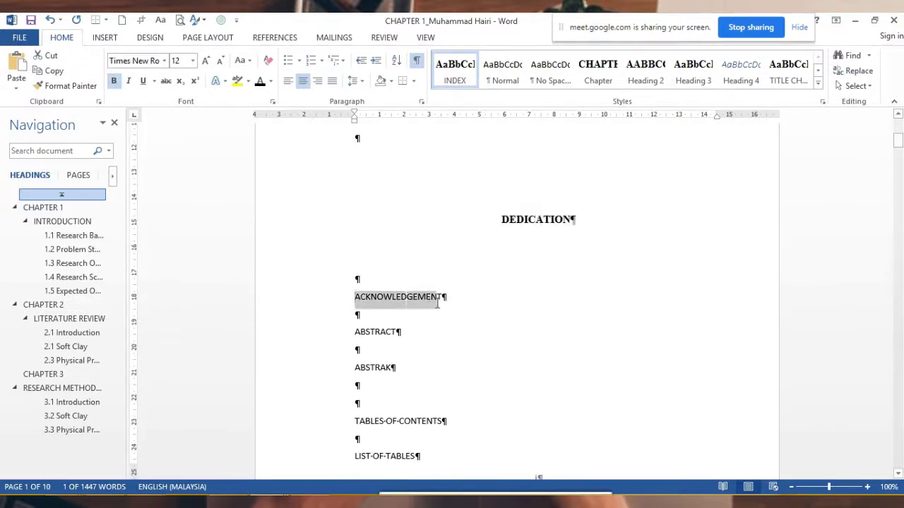
pyautogui.click(459, 74)
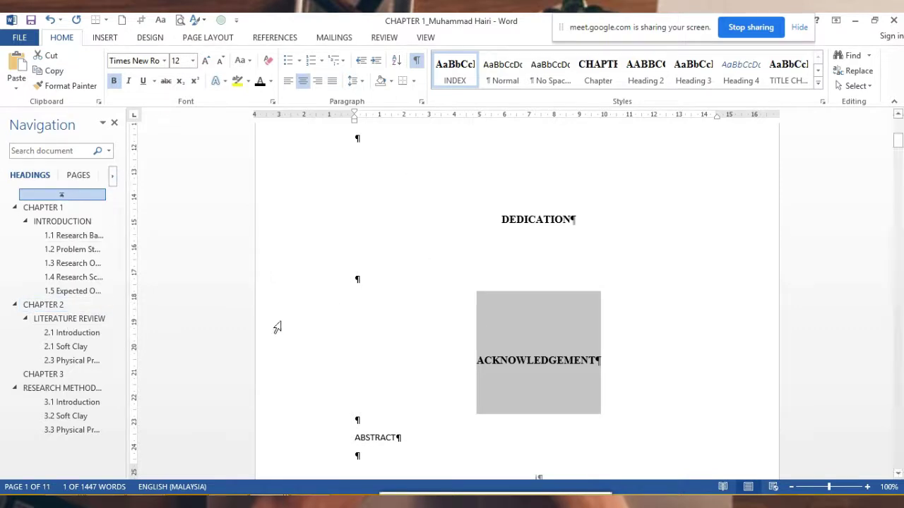
# Check the 1.5 Expected Outcome section in the Navigation pane, then return to the document start
pyautogui.click(63, 199)
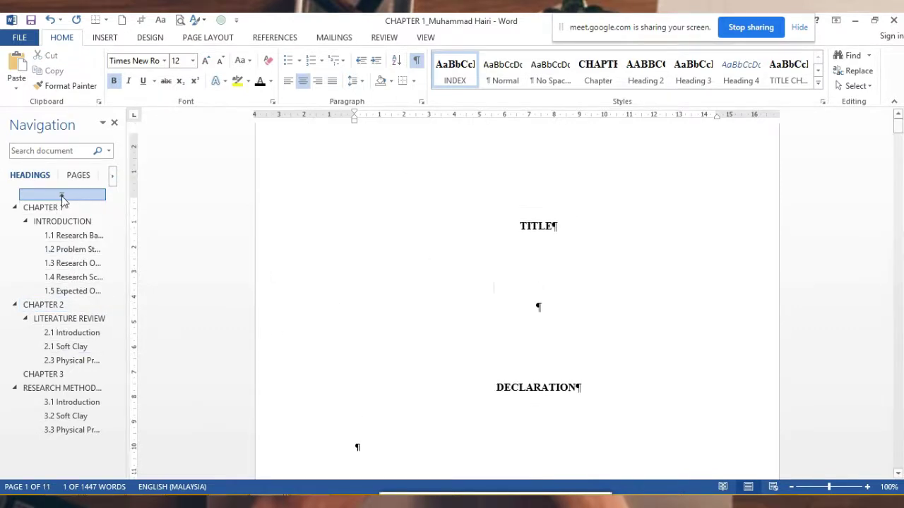
pyautogui.click(55, 290)
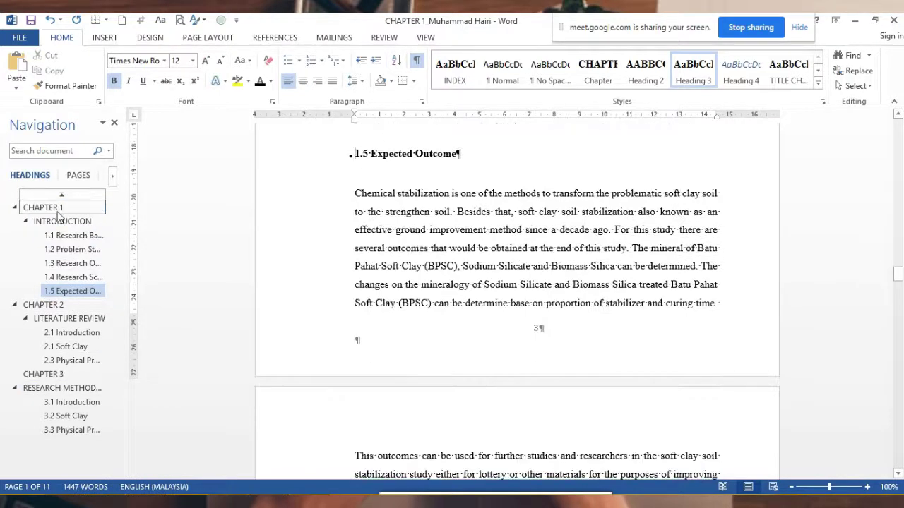
pyautogui.click(61, 195)
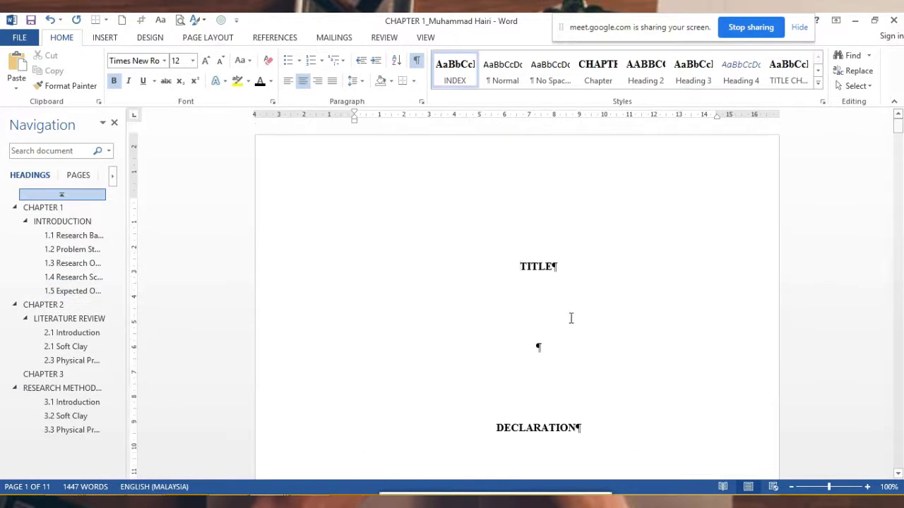
pyautogui.scroll(-8, 565, 305)
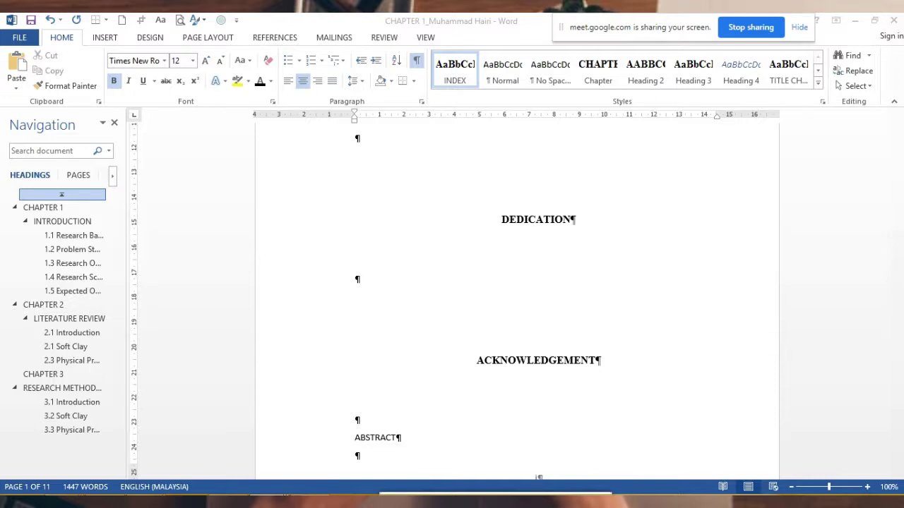
# Apply the INDEX style to the ABSTRACT and ABSTRAK headings
pyautogui.scroll(-3, 423, 289)
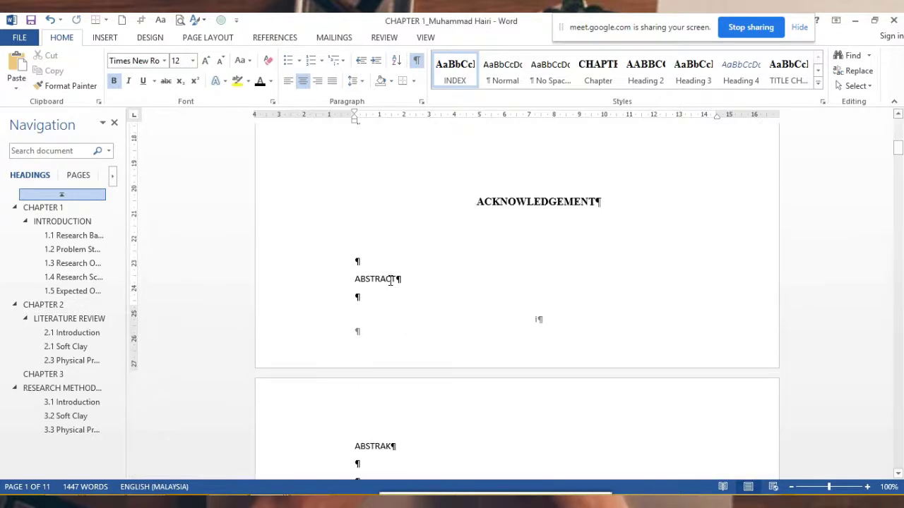
pyautogui.moveTo(401, 279)
pyautogui.mouseDown()
pyautogui.moveTo(357, 260)
pyautogui.moveTo(401, 280)
pyautogui.mouseUp()
pyautogui.click(406, 287)
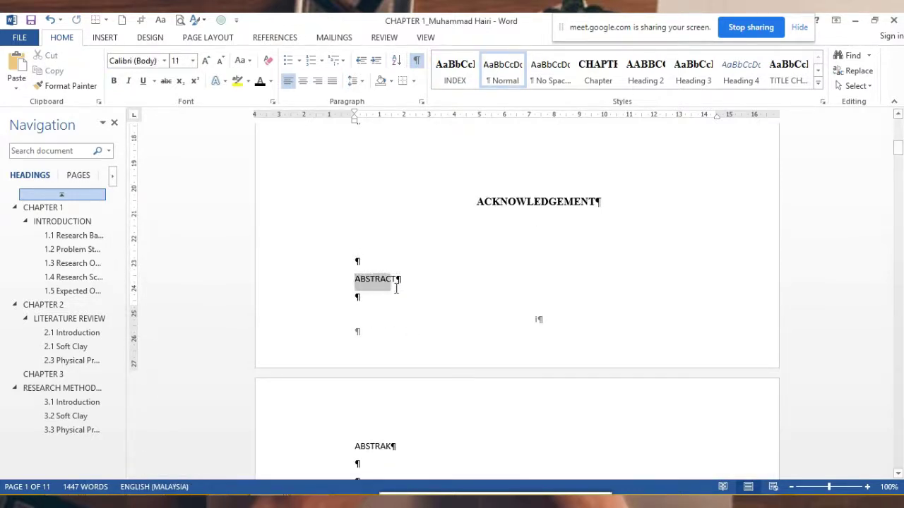
pyautogui.click(458, 67)
pyautogui.scroll(-3, 424, 325)
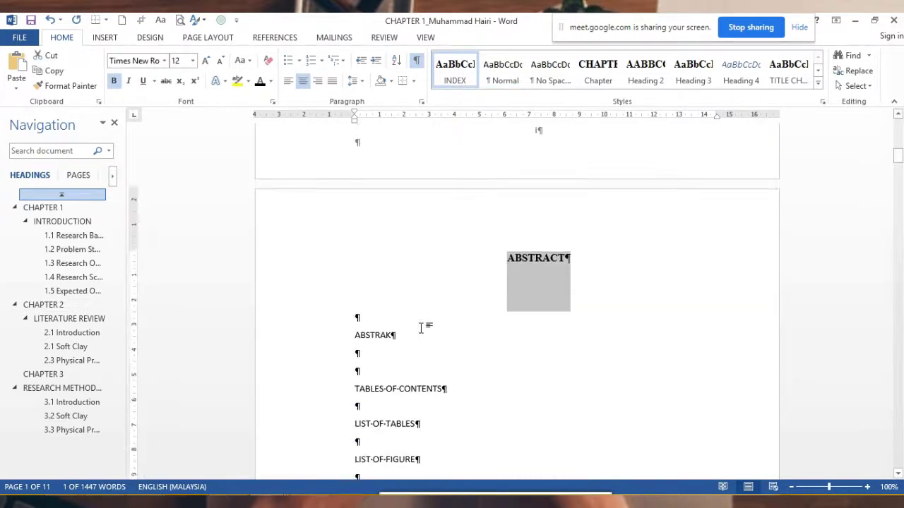
pyautogui.moveTo(391, 334)
pyautogui.mouseDown()
pyautogui.moveTo(355, 316)
pyautogui.moveTo(392, 341)
pyautogui.mouseUp()
pyautogui.click(356, 334)
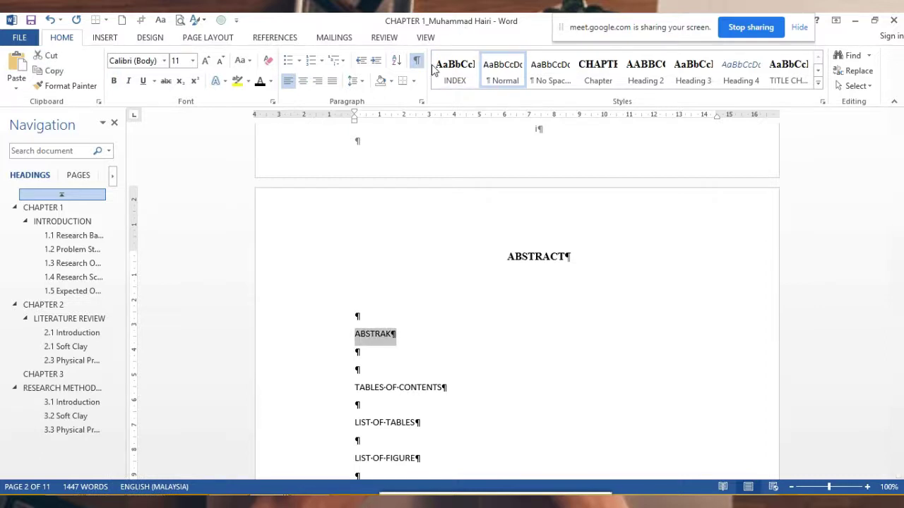
pyautogui.click(455, 70)
# Hide formatting marks and apply the INDEX style to the TABLES OF CONTENTS heading
pyautogui.scroll(-4, 505, 271)
pyautogui.scroll(-1, 492, 275)
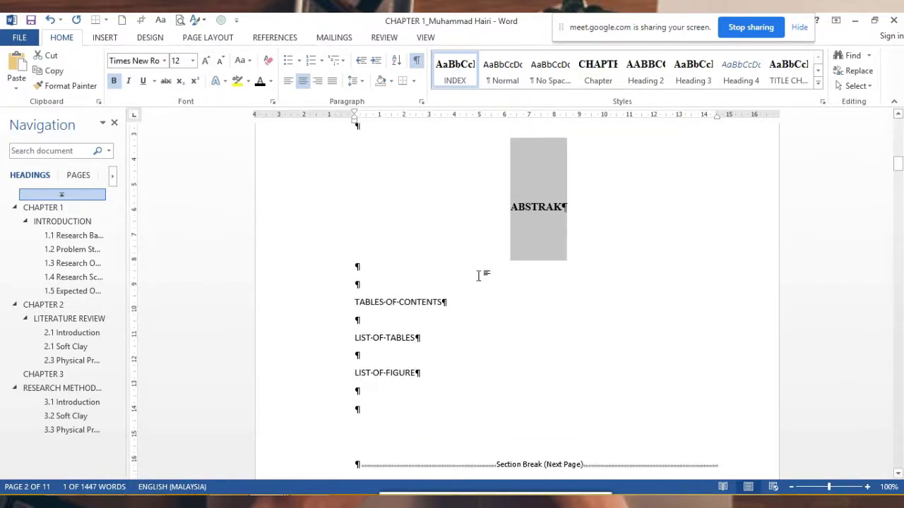
pyautogui.press('Left')
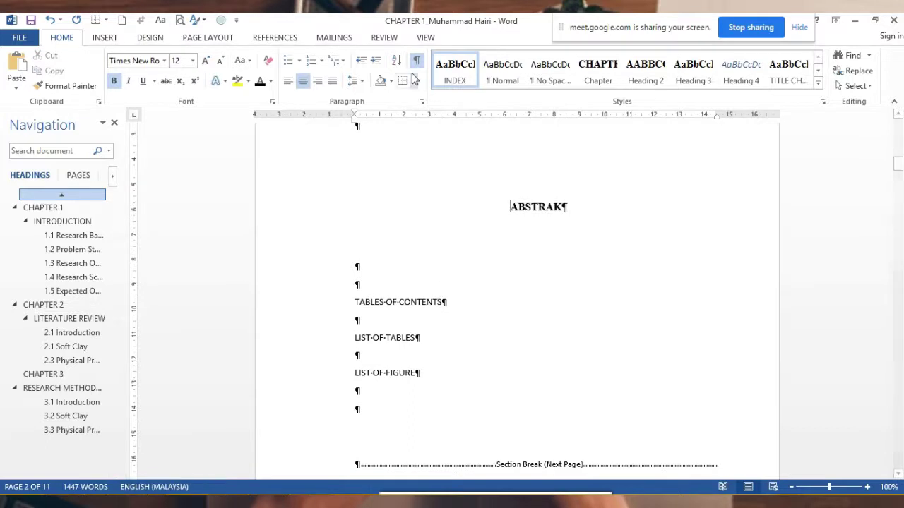
pyautogui.click(416, 60)
pyautogui.tripleClick(434, 303)
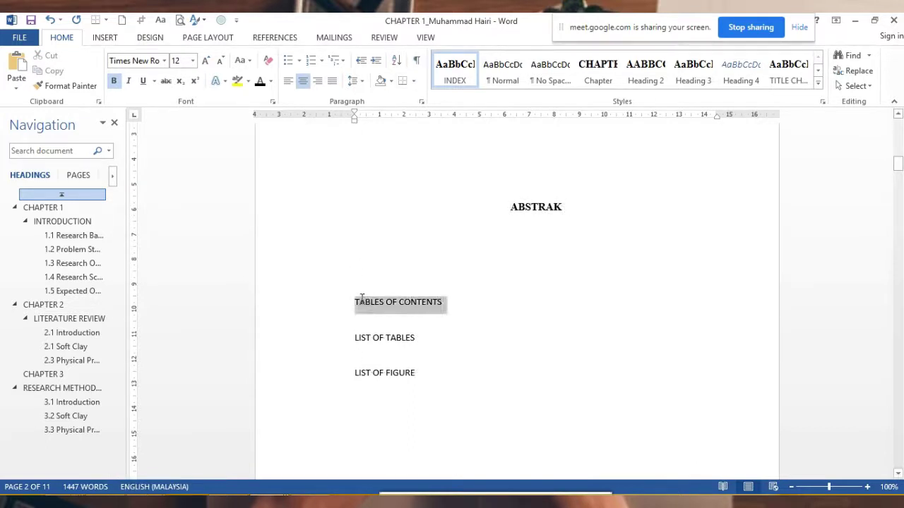
pyautogui.click(502, 69)
# Apply the INDEX style to the LIST OF TABLES and LIST OF FIGURE headings
pyautogui.hotkey('ctrl', 'z')
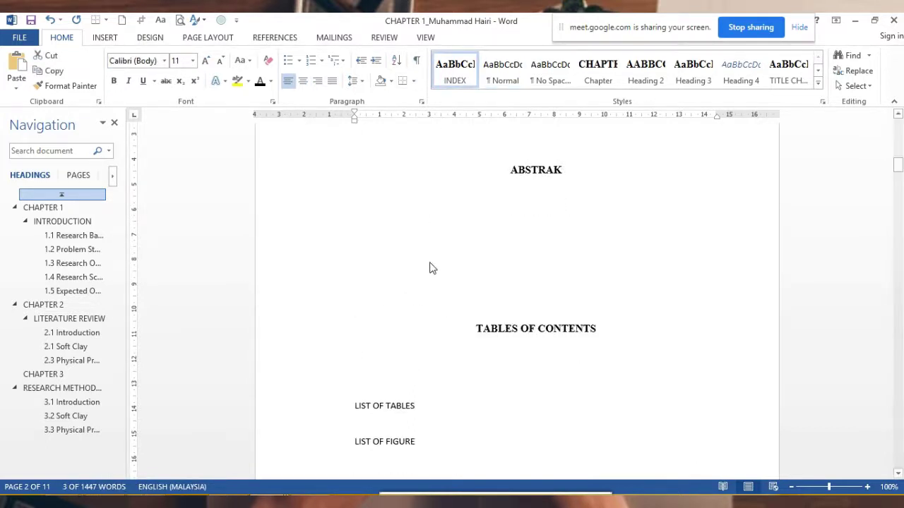
pyautogui.scroll(-2, 429, 264)
pyautogui.moveTo(418, 315); pyautogui.dragTo(369, 311)
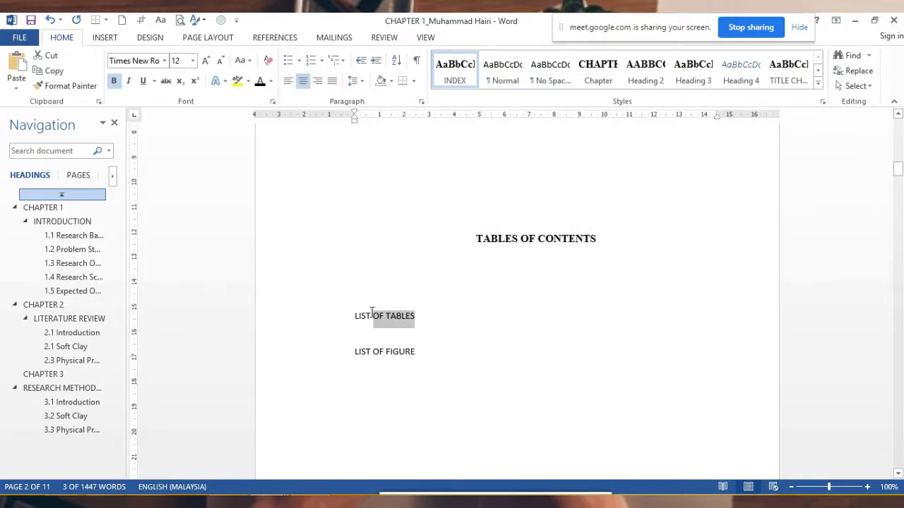
pyautogui.hotkey('ctrl', 'y')
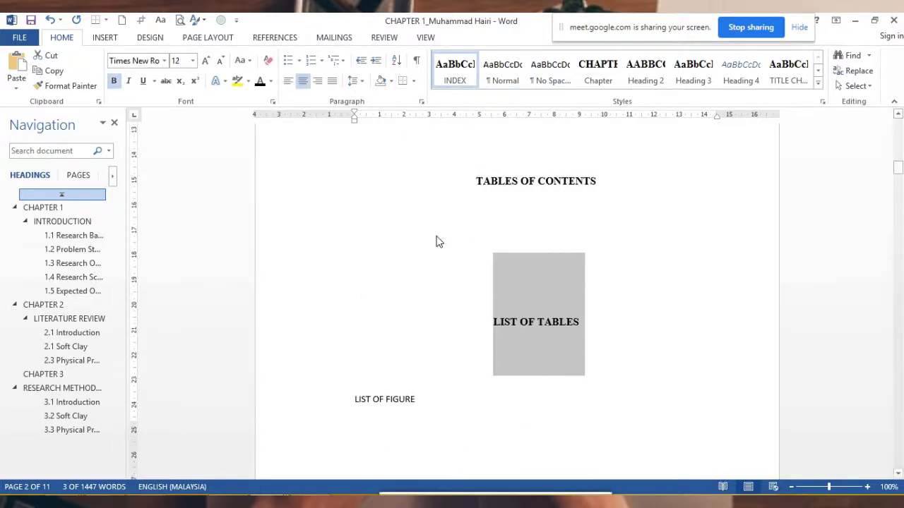
pyautogui.scroll(-3, 424, 269)
pyautogui.moveTo(415, 266); pyautogui.dragTo(355, 266)
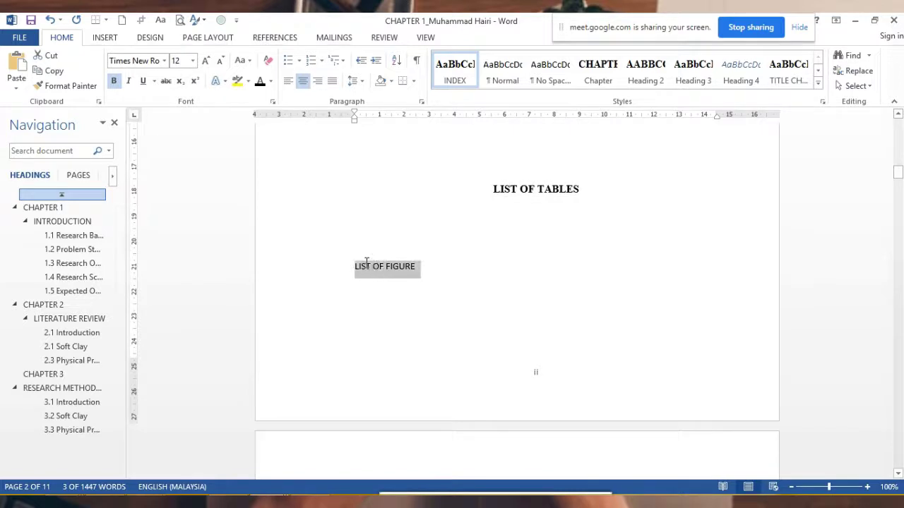
pyautogui.click(458, 68)
pyautogui.scroll(-5, 511, 233)
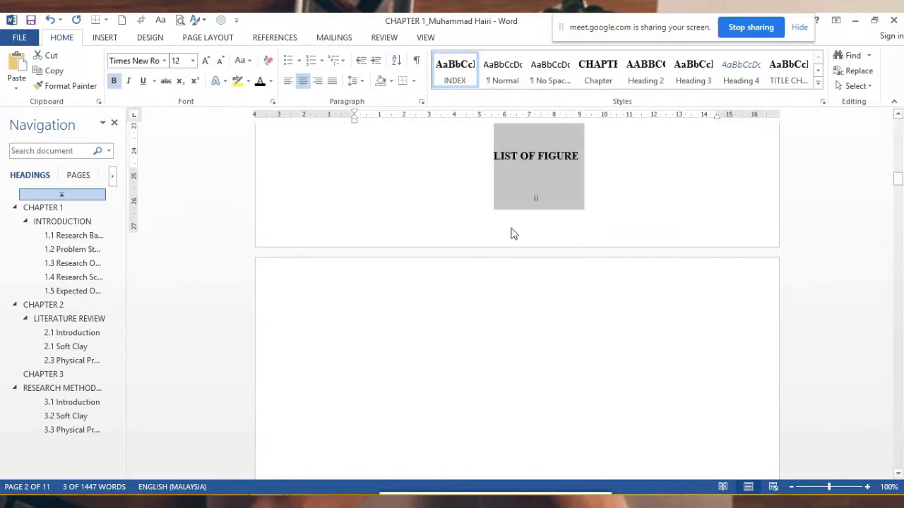
pyautogui.scroll(-5, 513, 236)
pyautogui.scroll(-3, 516, 250)
pyautogui.scroll(-3, 515, 256)
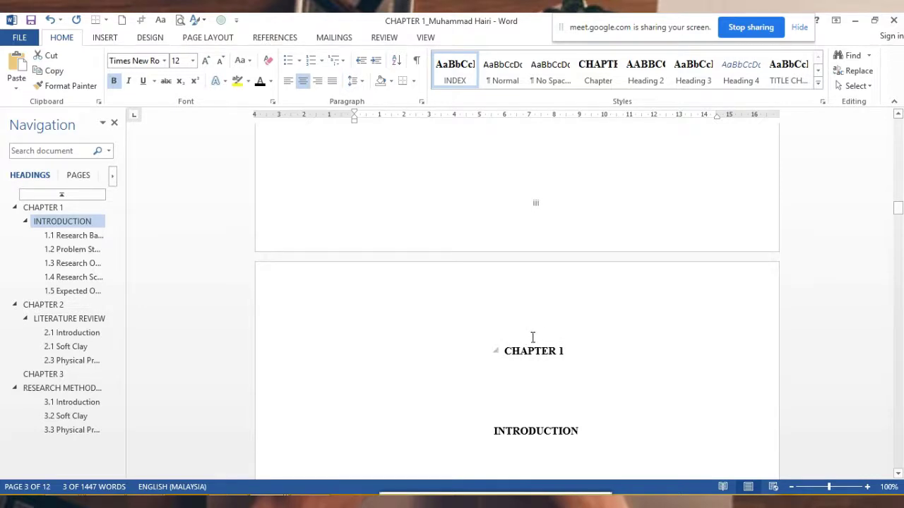
# Turn on formatting marks to review the Section Break (Next Page) lines, then place the cursor after TITLE
pyautogui.scroll(3, 547, 284)
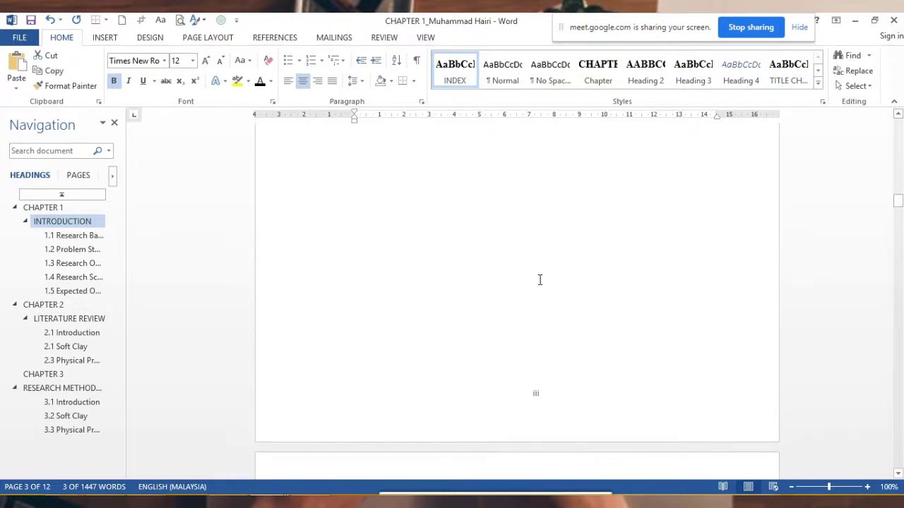
pyautogui.click(416, 59)
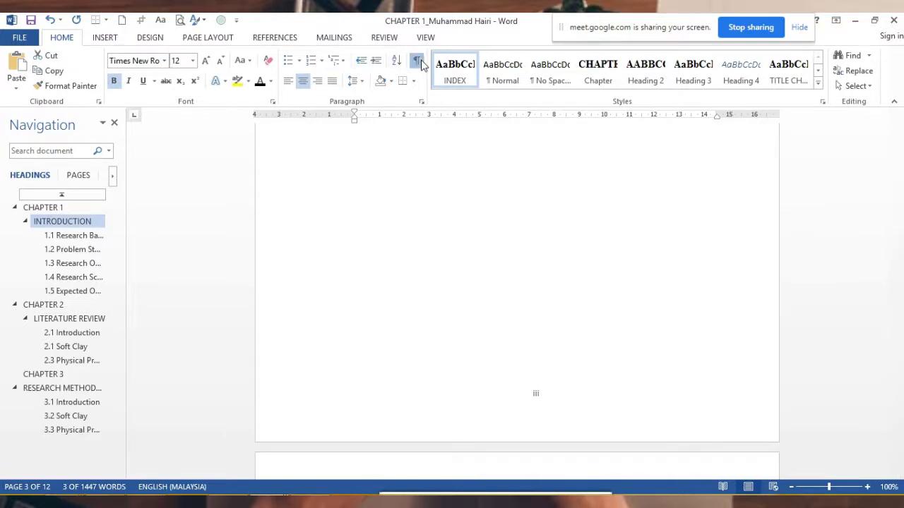
pyautogui.scroll(-2, 540, 367)
pyautogui.scroll(3, 560, 322)
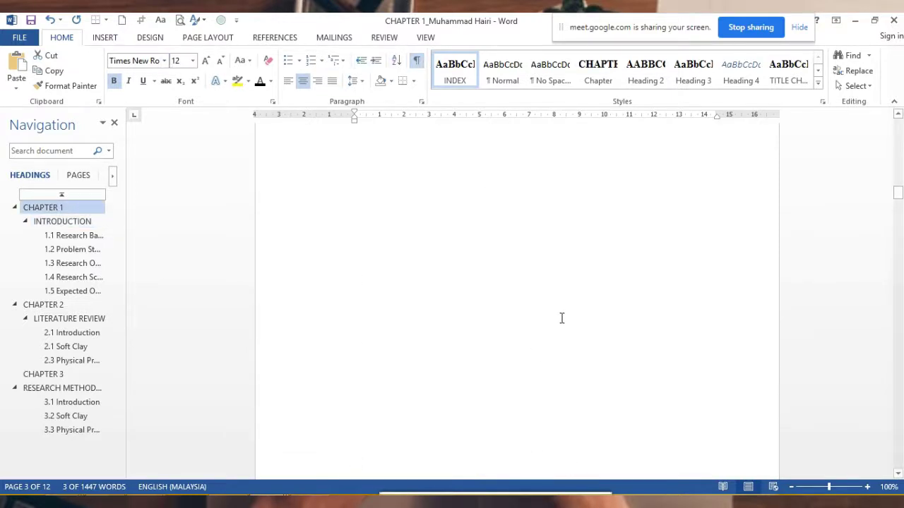
pyautogui.scroll(3, 563, 296)
pyautogui.scroll(1, 564, 275)
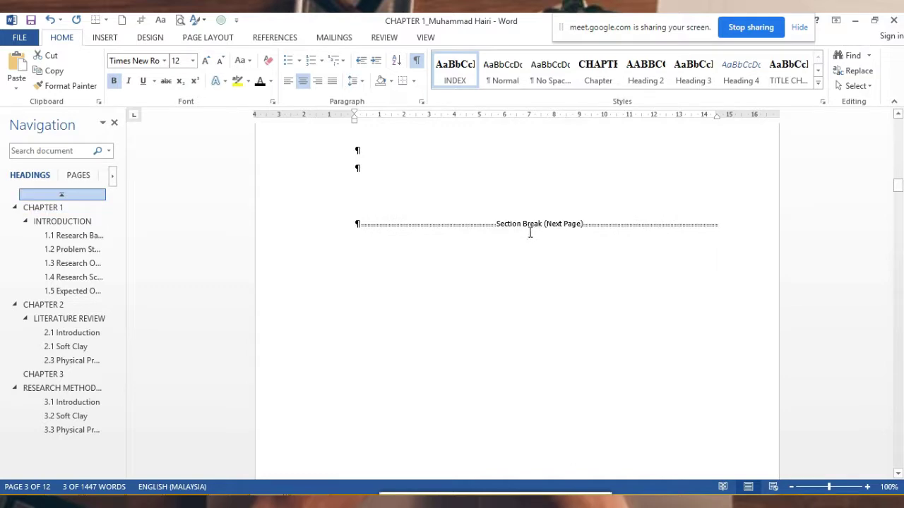
pyautogui.scroll(-2, 557, 335)
pyautogui.scroll(-3, 532, 327)
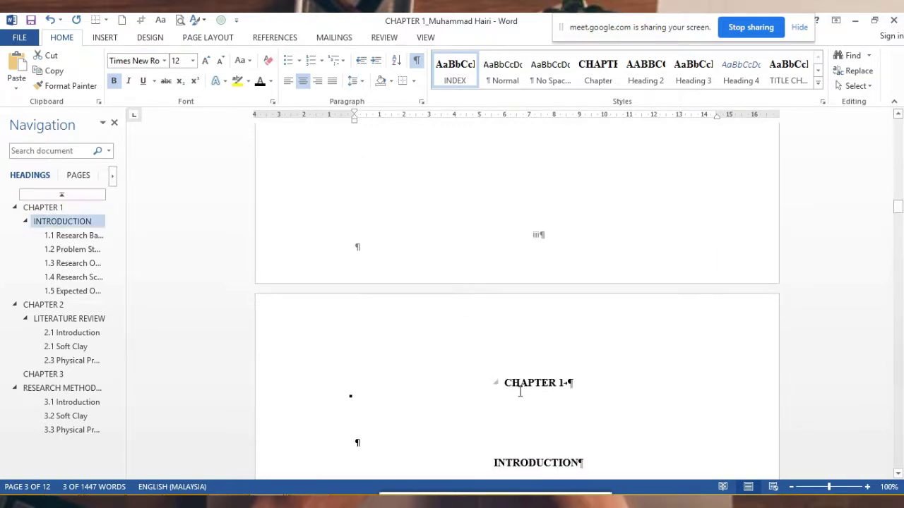
pyautogui.scroll(-5, 539, 302)
pyautogui.scroll(-3, 539, 302)
pyautogui.scroll(1, 535, 276)
pyautogui.scroll(6, 544, 212)
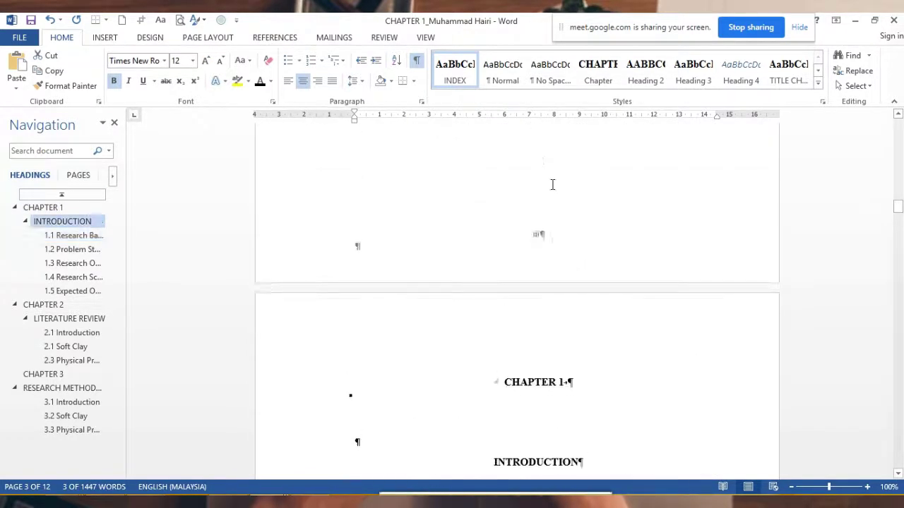
pyautogui.scroll(5, 536, 210)
pyautogui.scroll(5, 537, 212)
pyautogui.scroll(5, 544, 232)
pyautogui.scroll(5, 544, 232)
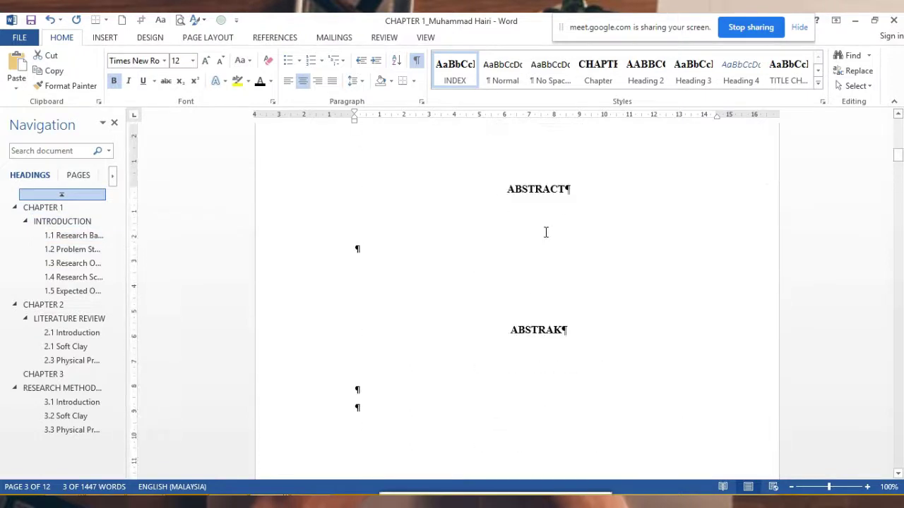
pyautogui.scroll(5, 554, 246)
pyautogui.scroll(5, 554, 249)
pyautogui.scroll(3, 552, 257)
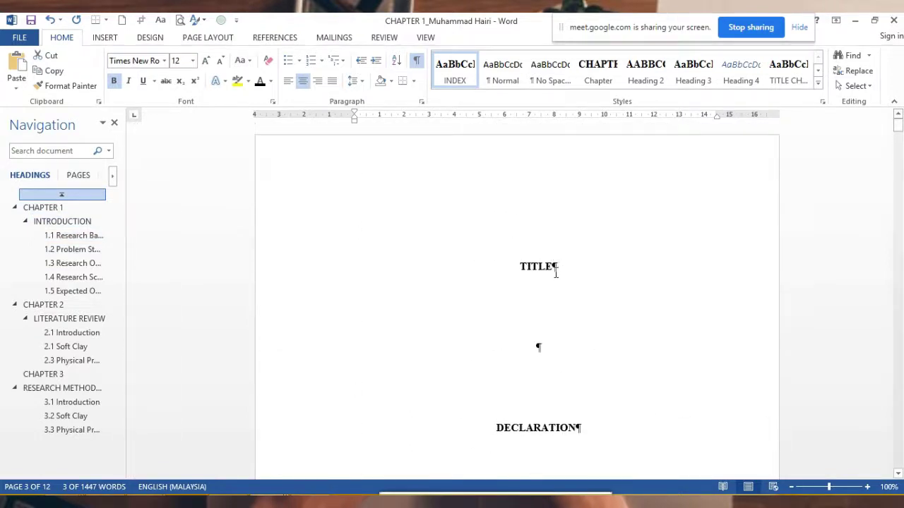
pyautogui.scroll(-1, 555, 268)
pyautogui.click(554, 228)
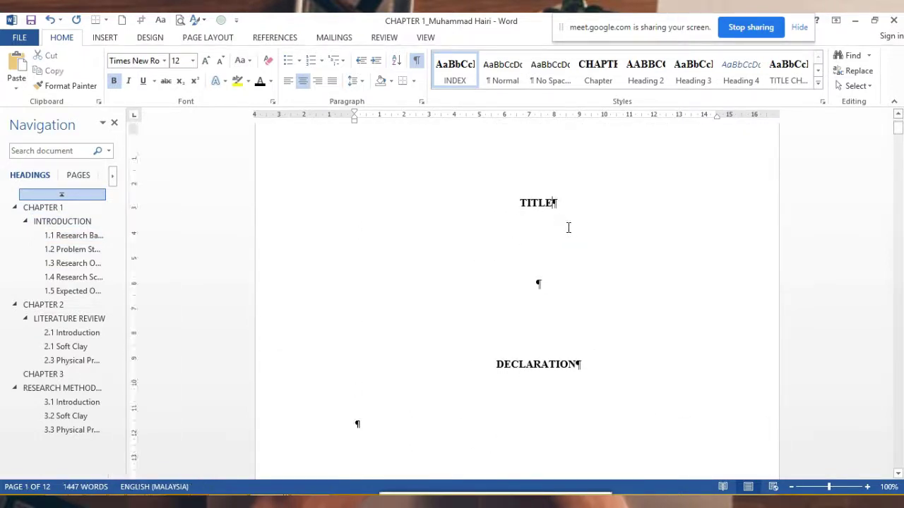
# Set the INDEX style's paragraph outline level to Level 1
pyautogui.rightClick(454, 80)
pyautogui.press('Escape')
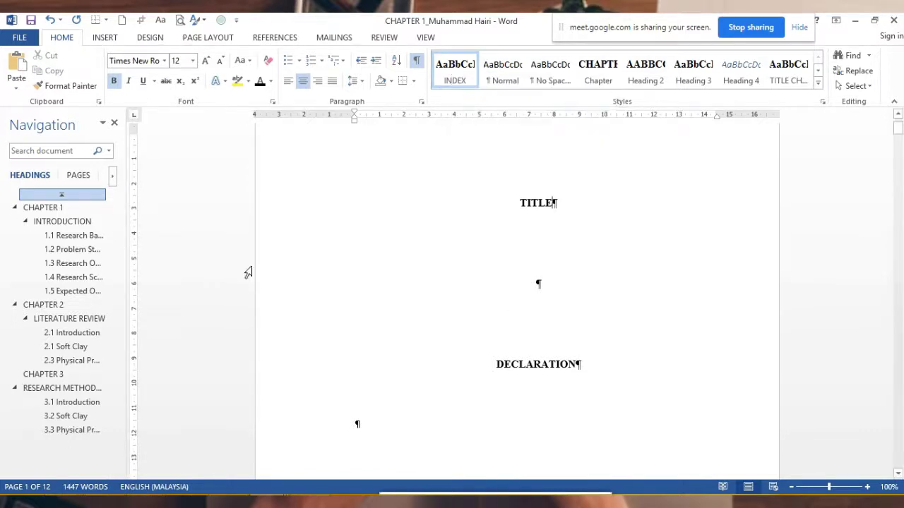
pyautogui.rightClick(455, 79)
pyautogui.click(480, 82)
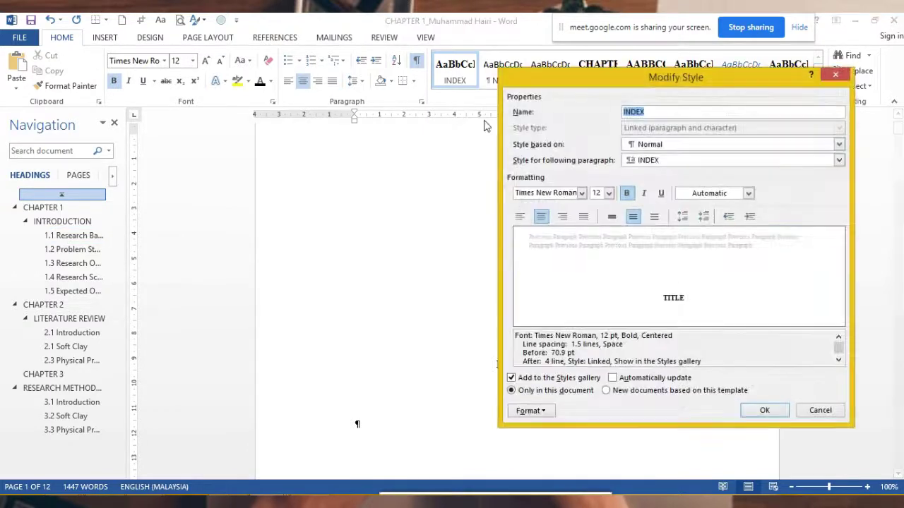
pyautogui.click(544, 417)
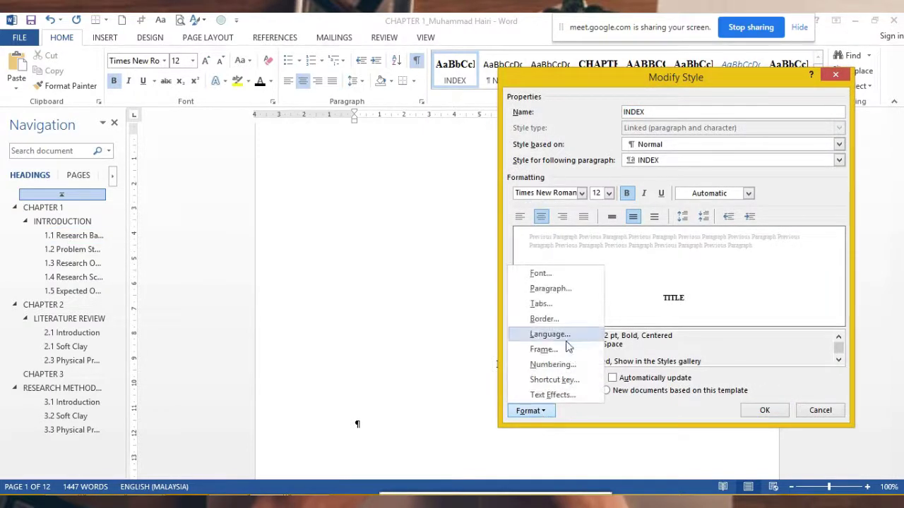
pyautogui.click(551, 289)
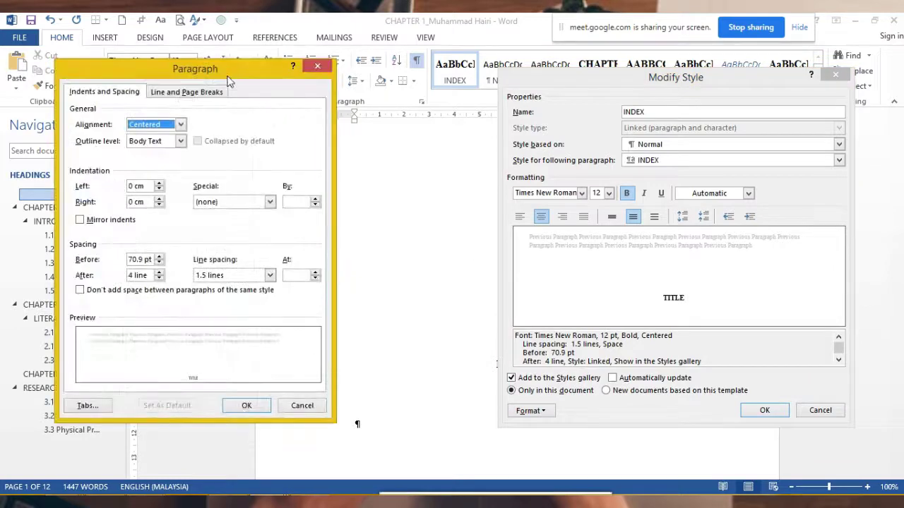
pyautogui.moveTo(228, 71); pyautogui.dragTo(408, 61)
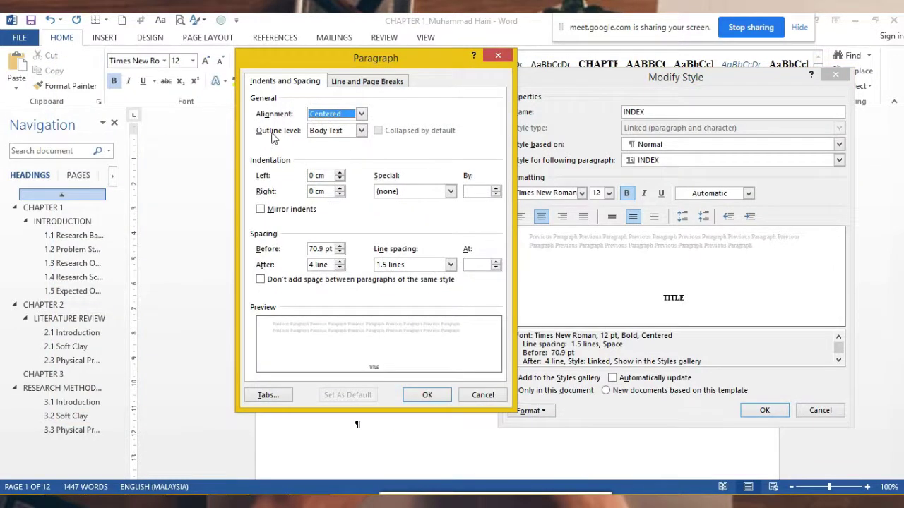
pyautogui.click(361, 131)
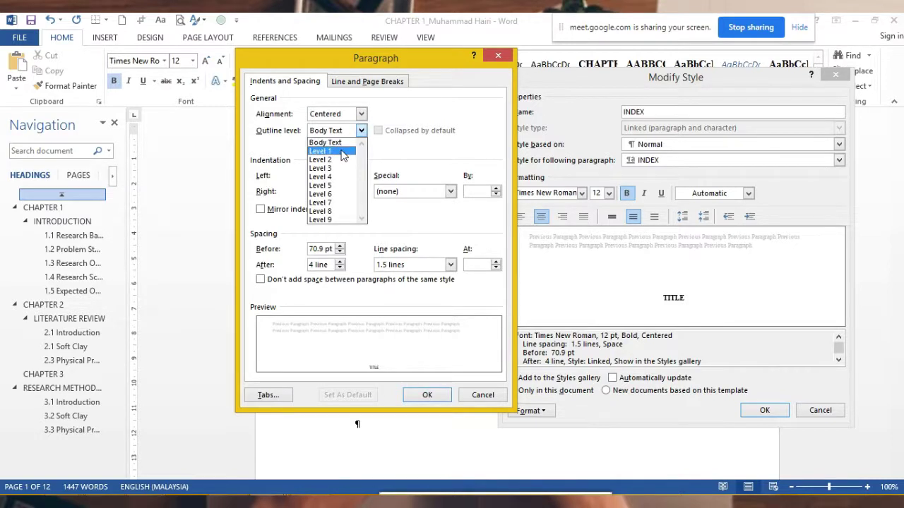
pyautogui.click(341, 150)
pyautogui.click(427, 395)
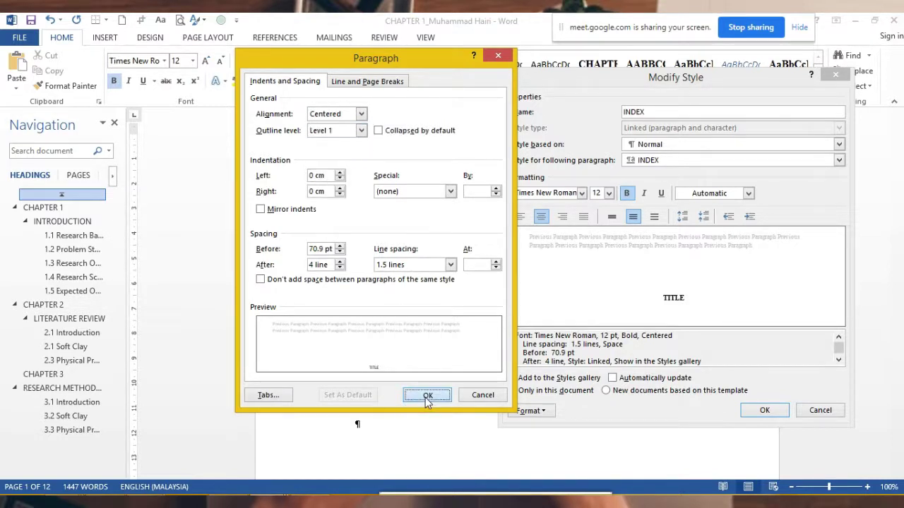
pyautogui.click(752, 417)
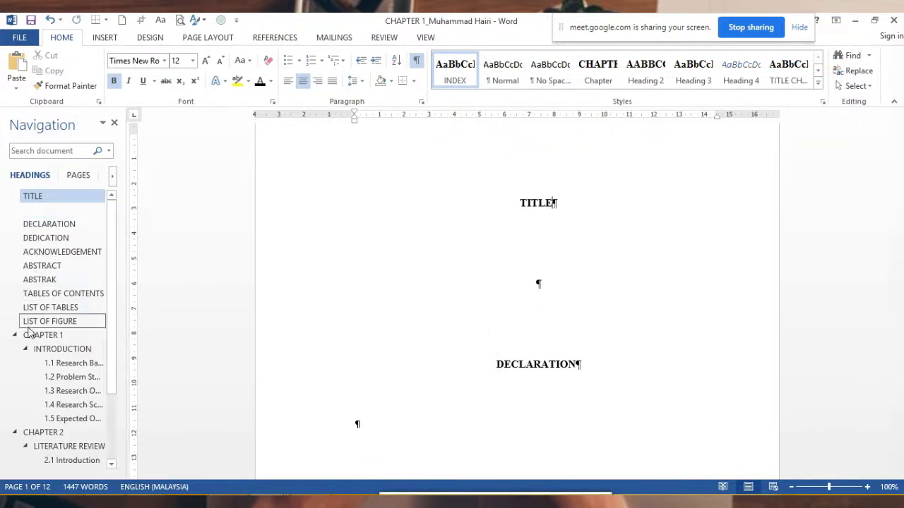
# Delete the empty heading paragraph between TITLE and DECLARATION
pyautogui.click(43, 212)
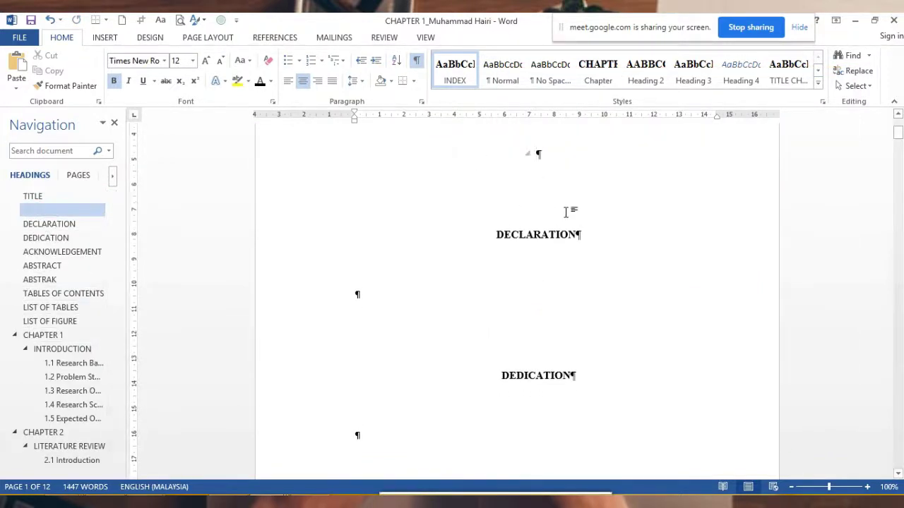
pyautogui.press('Delete')
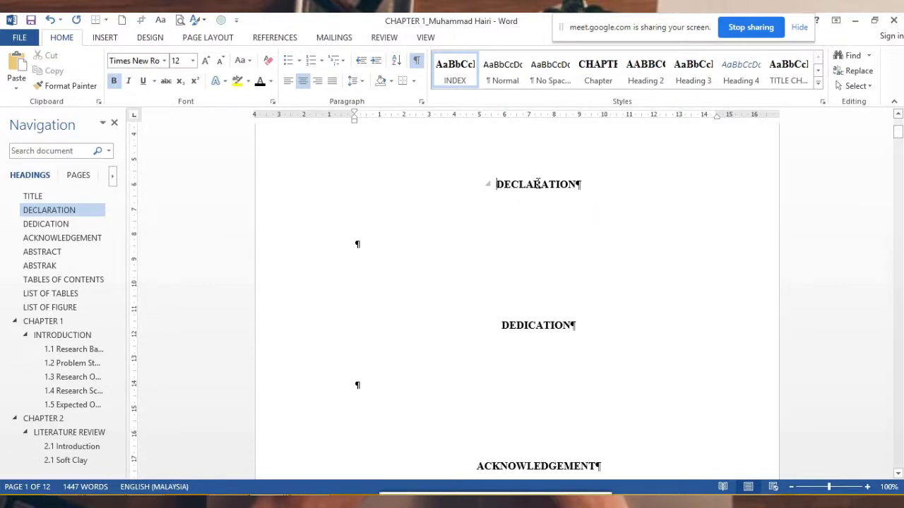
pyautogui.scroll(3, 589, 219)
pyautogui.scroll(1, 593, 283)
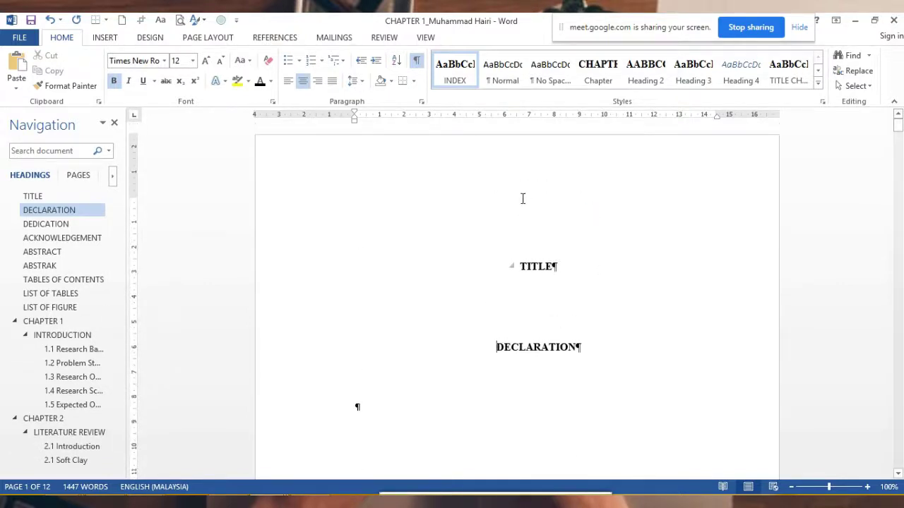
# Check each front-matter heading from DECLARATION to CHAPTER 1 in the Navigation pane, then return to the top
pyautogui.click(48, 210)
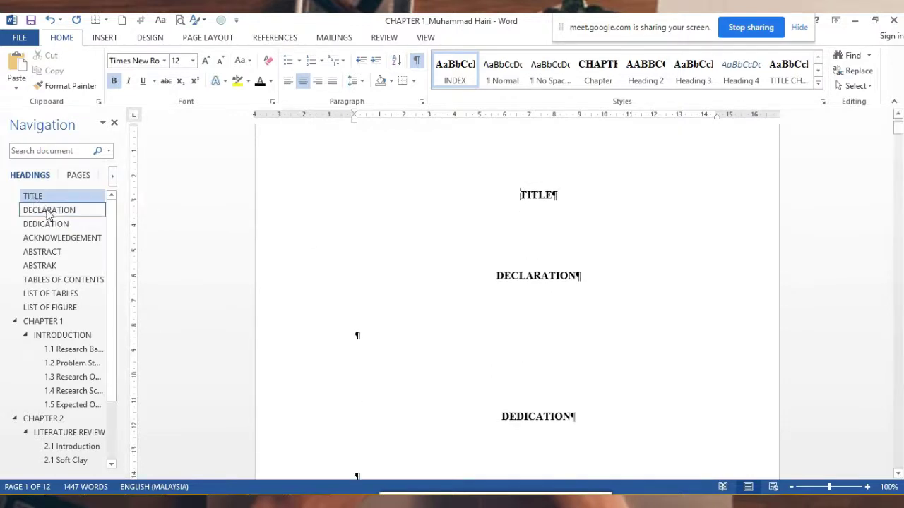
pyautogui.click(48, 224)
pyautogui.click(44, 240)
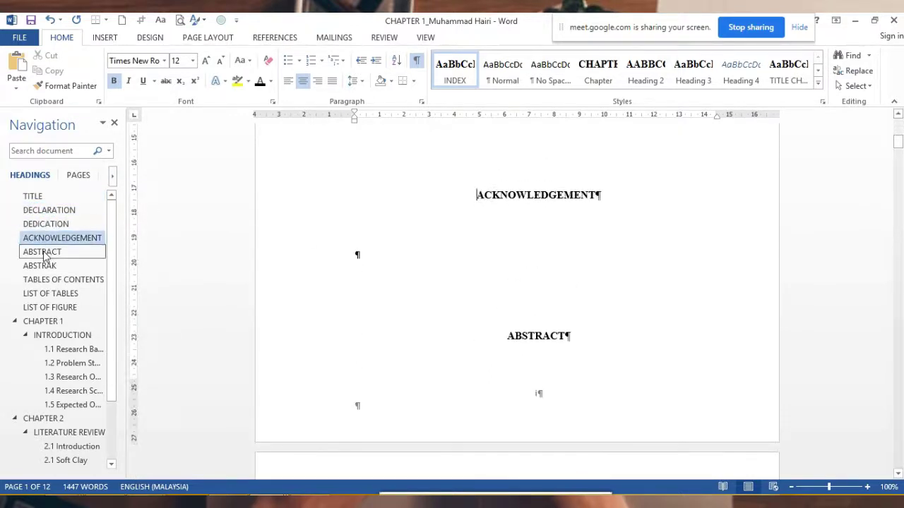
pyautogui.click(44, 252)
pyautogui.click(39, 271)
pyautogui.click(40, 280)
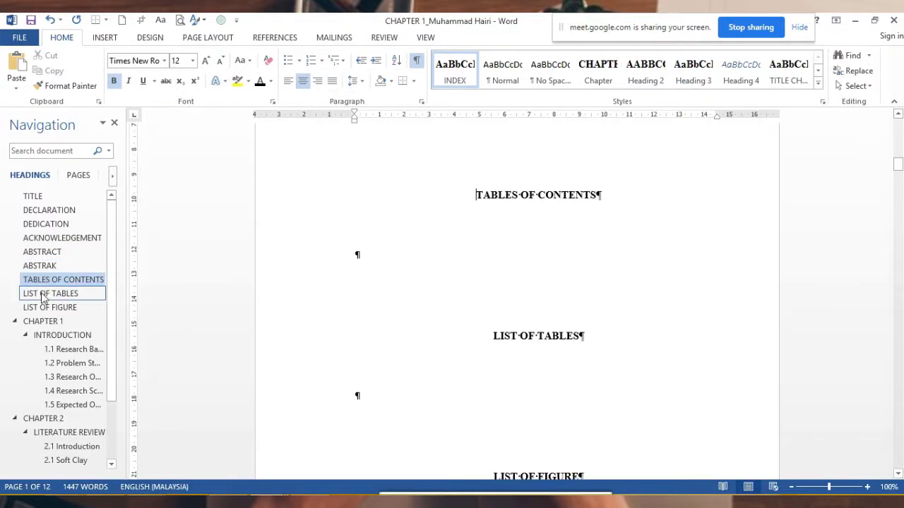
pyautogui.click(41, 293)
pyautogui.click(42, 309)
pyautogui.click(41, 322)
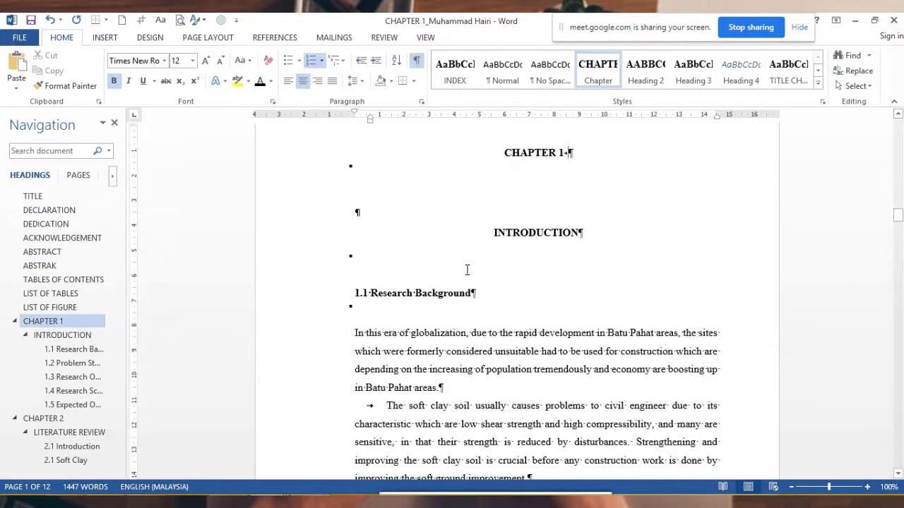
pyautogui.scroll(10, 512, 250)
pyautogui.scroll(10, 507, 246)
pyautogui.scroll(10, 505, 246)
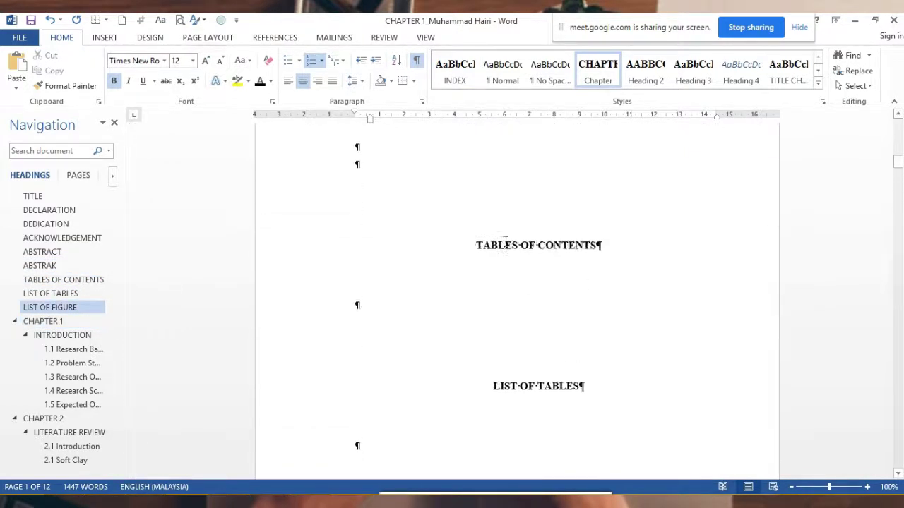
pyautogui.scroll(10, 508, 243)
pyautogui.scroll(10, 508, 243)
pyautogui.scroll(10, 510, 247)
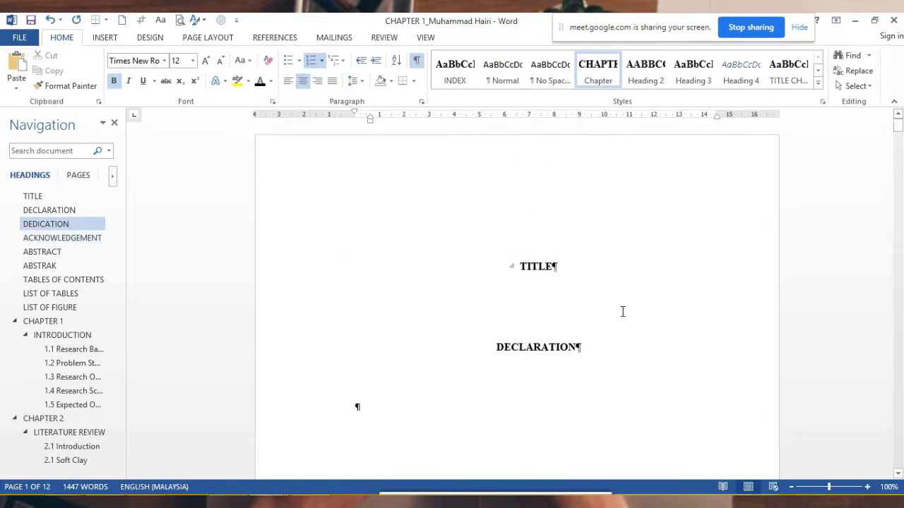
pyautogui.doubleClick(523, 284)
pyautogui.click(528, 289)
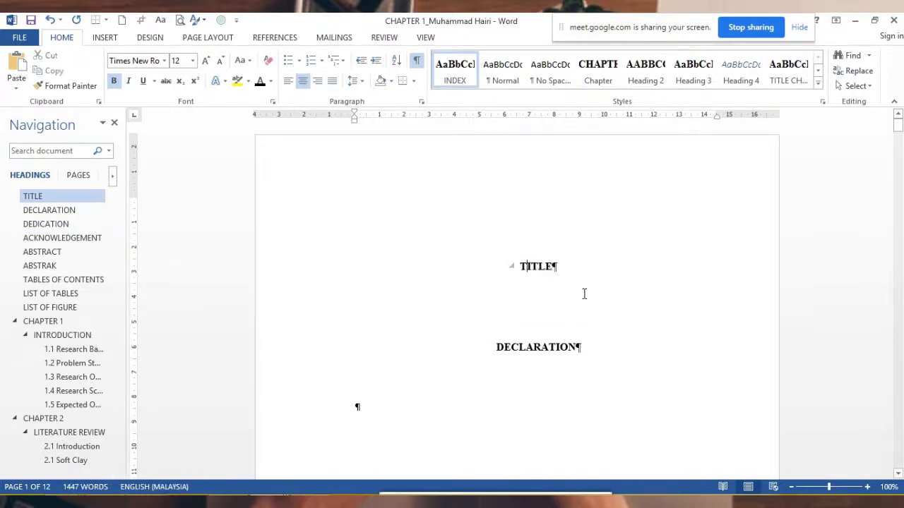
pyautogui.click(555, 325)
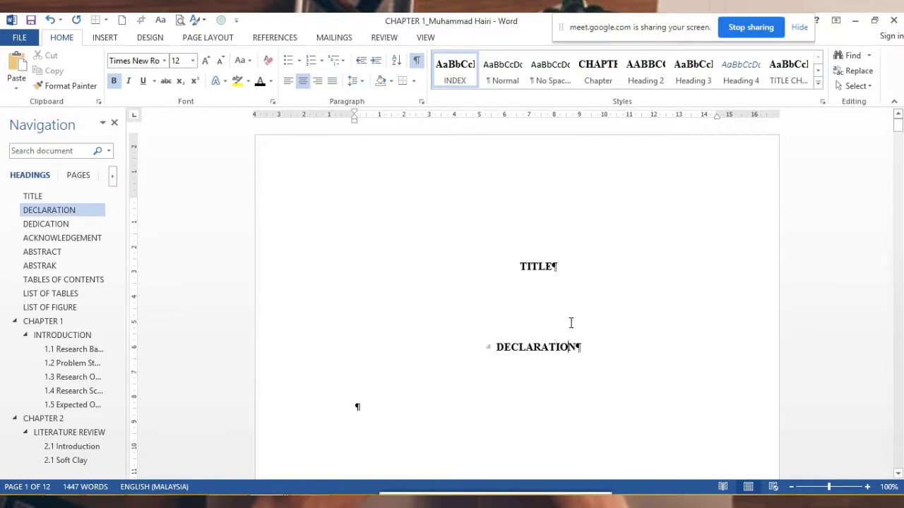
pyautogui.click(564, 266)
pyautogui.press('Return')
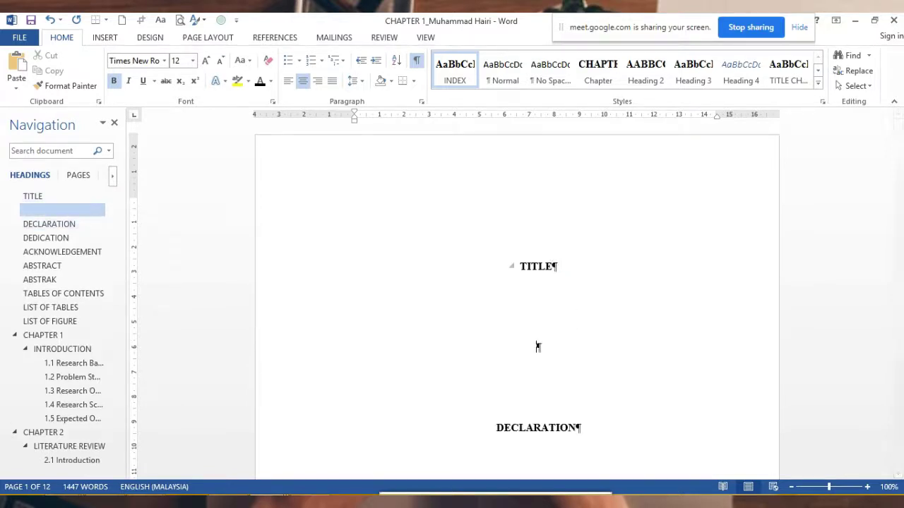
pyautogui.click(106, 38)
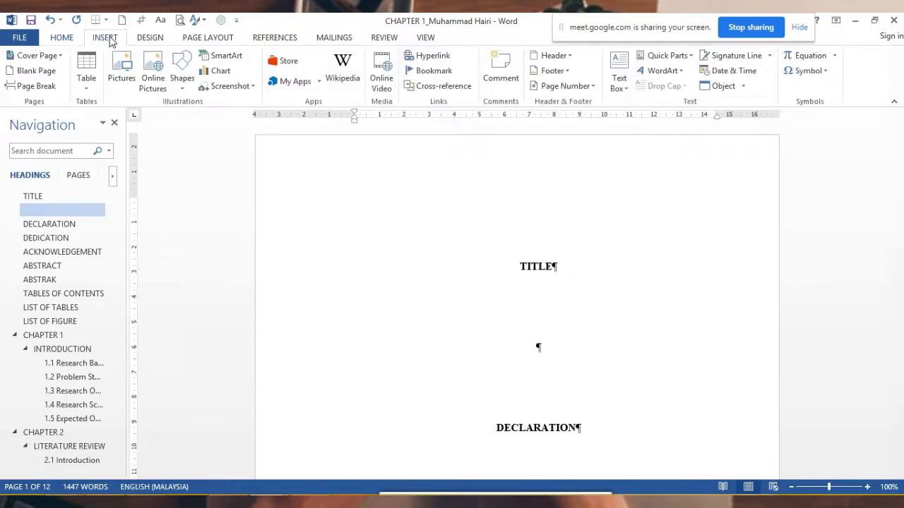
pyautogui.click(187, 39)
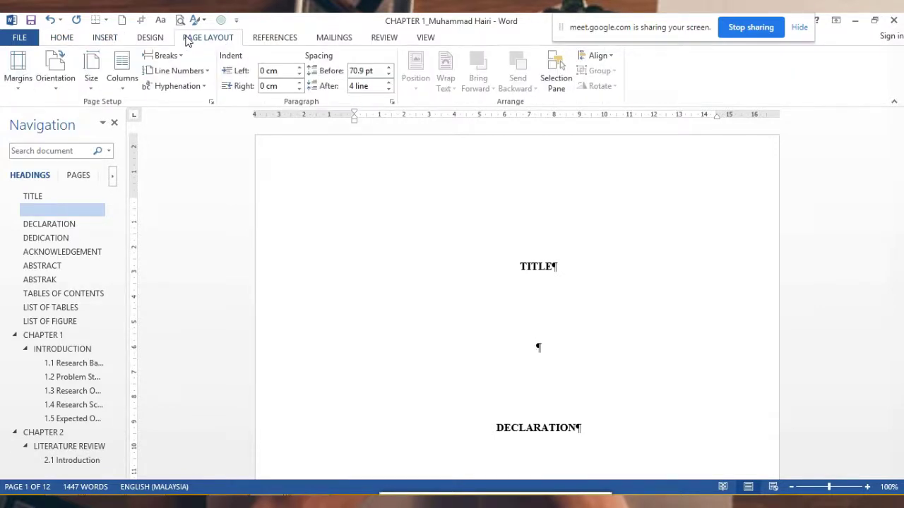
pyautogui.click(106, 37)
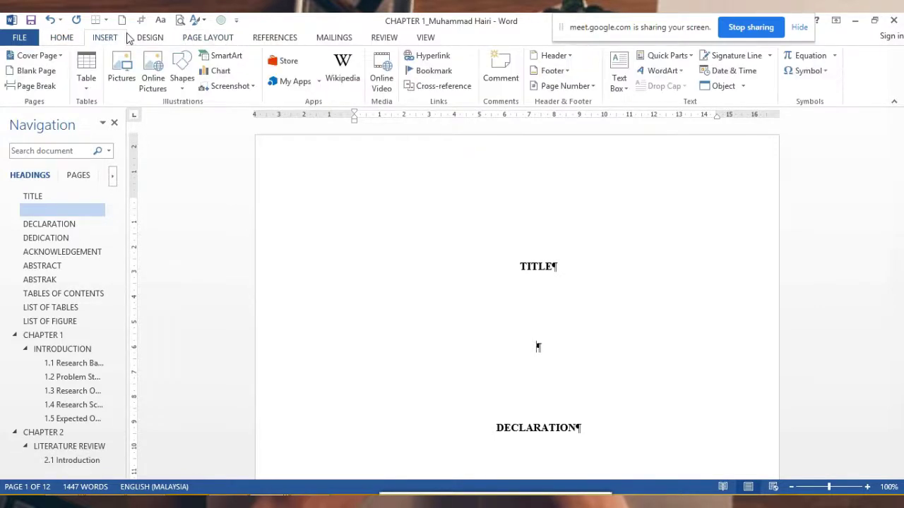
pyautogui.click(30, 86)
pyautogui.scroll(-3, 481, 304)
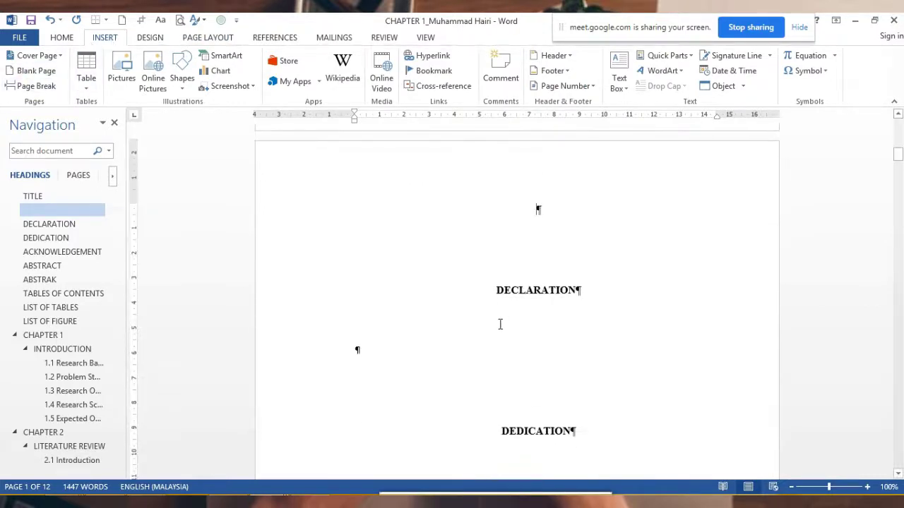
pyautogui.click(554, 342)
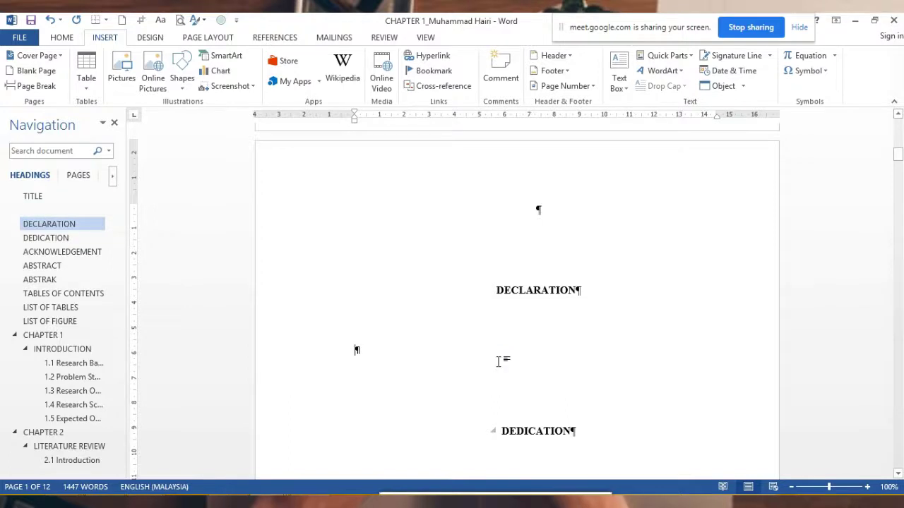
pyautogui.scroll(5, 498, 361)
pyautogui.scroll(2, 500, 359)
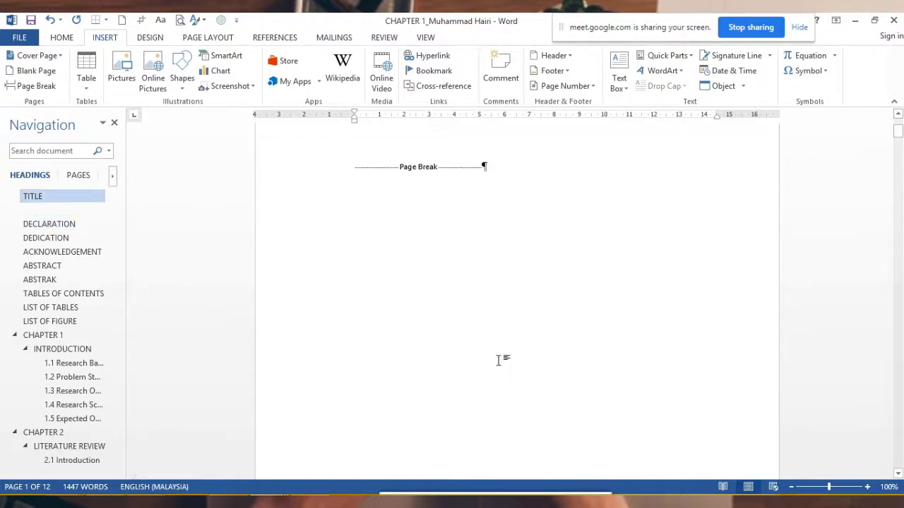
pyautogui.scroll(1, 494, 306)
pyautogui.scroll(2, 482, 267)
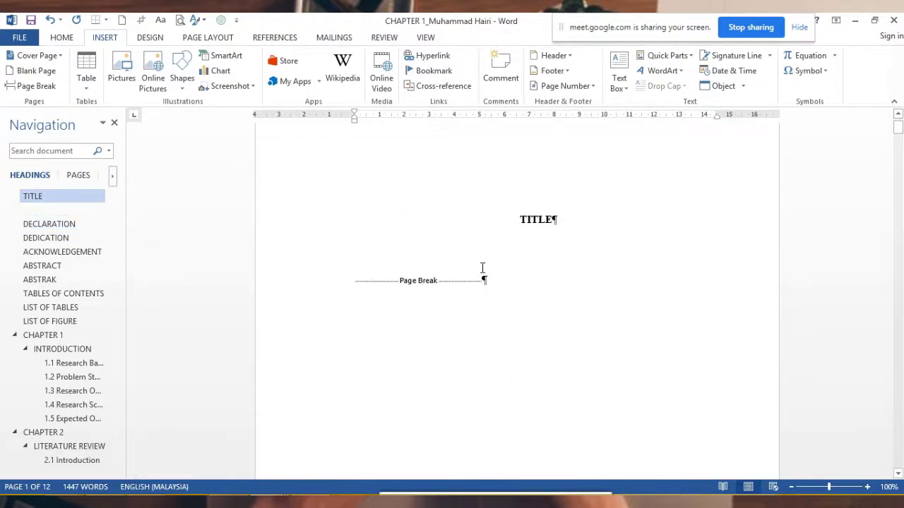
pyautogui.scroll(-4, 553, 311)
pyautogui.scroll(-1, 547, 313)
pyautogui.scroll(-3, 549, 314)
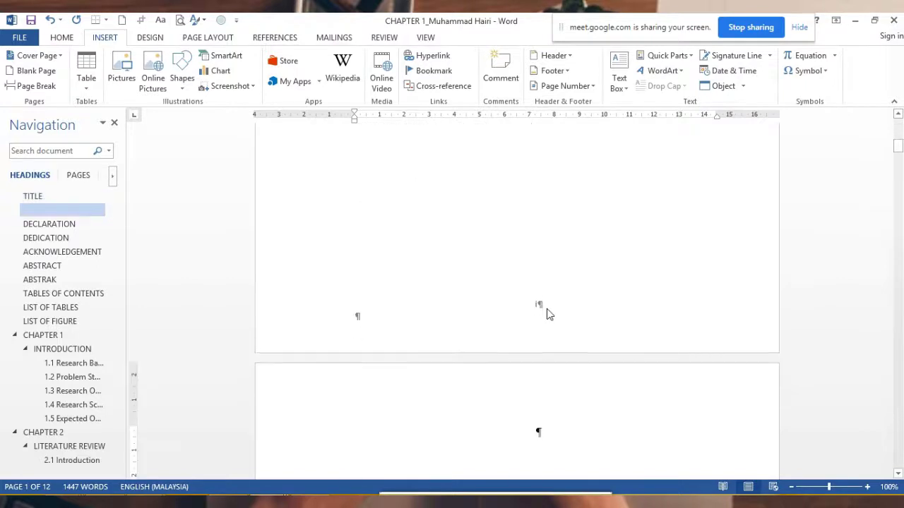
pyautogui.scroll(4, 546, 313)
pyautogui.scroll(4, 545, 313)
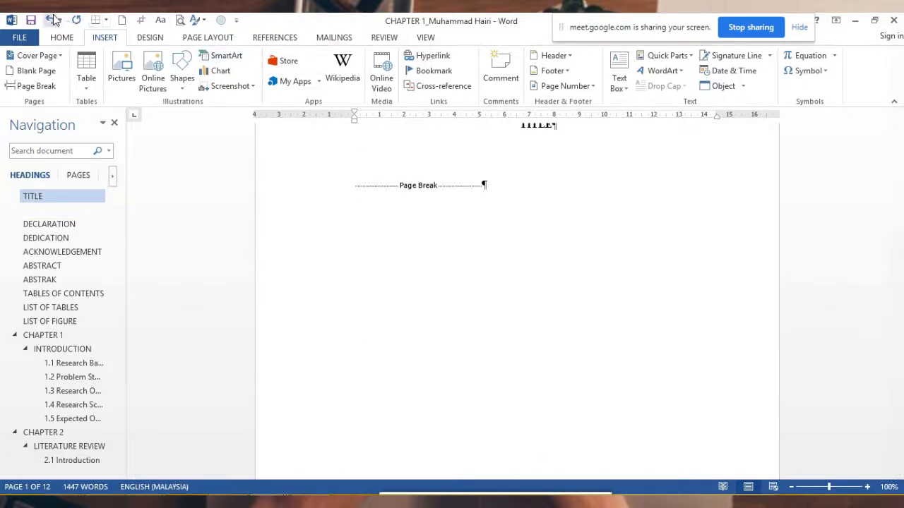
pyautogui.click(53, 20)
pyautogui.scroll(2, 586, 332)
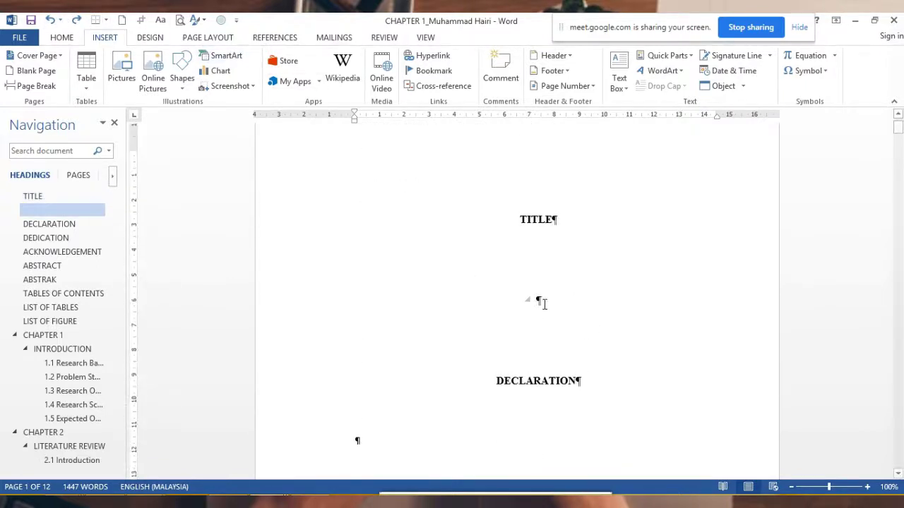
# Try a Next Page section break after TITLE, then undo it
pyautogui.click(205, 38)
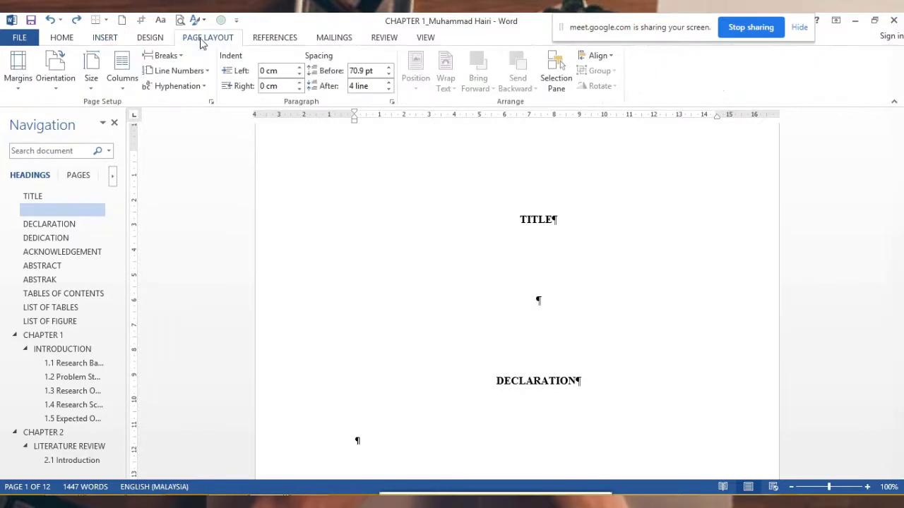
pyautogui.click(177, 56)
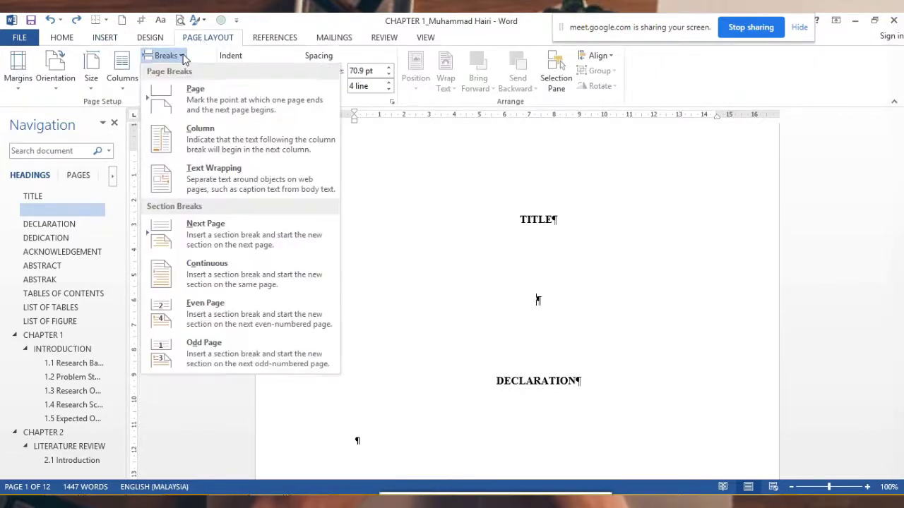
pyautogui.click(222, 236)
pyautogui.scroll(-5, 694, 357)
pyautogui.scroll(-3, 639, 331)
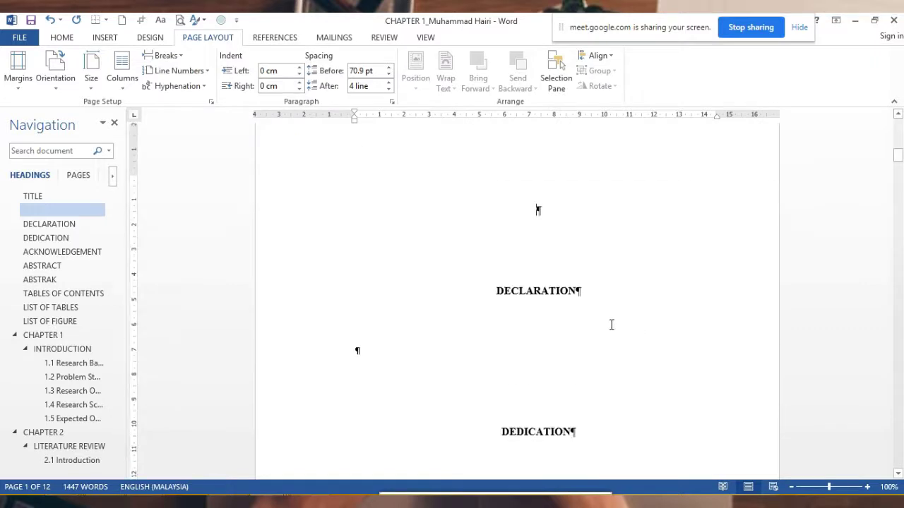
pyautogui.scroll(10, 574, 271)
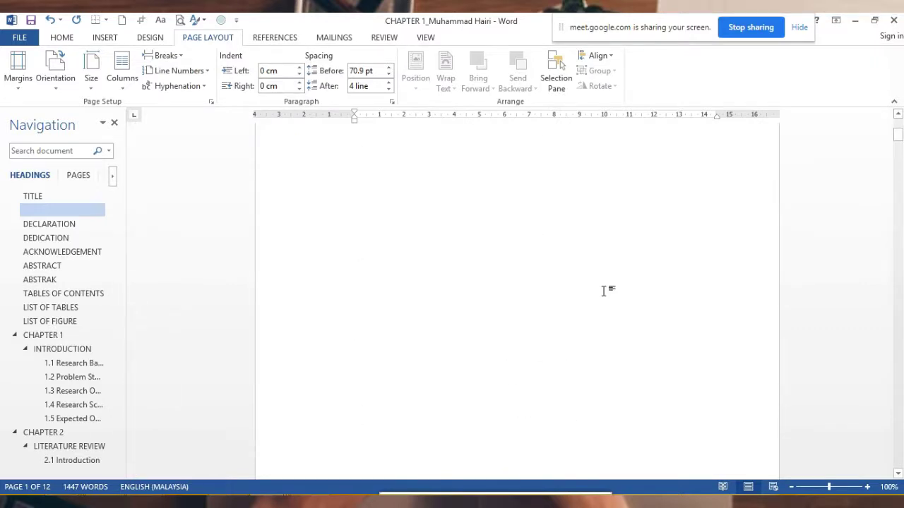
pyautogui.scroll(10, 605, 288)
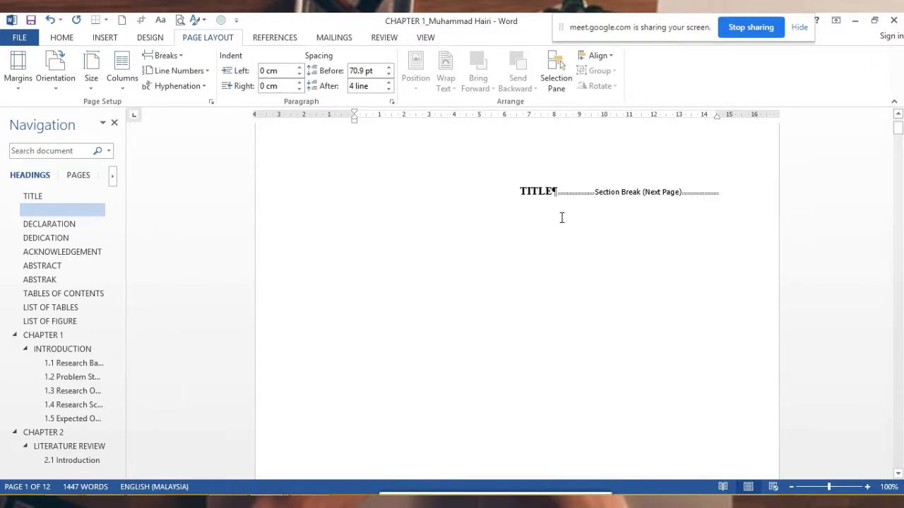
pyautogui.click(51, 20)
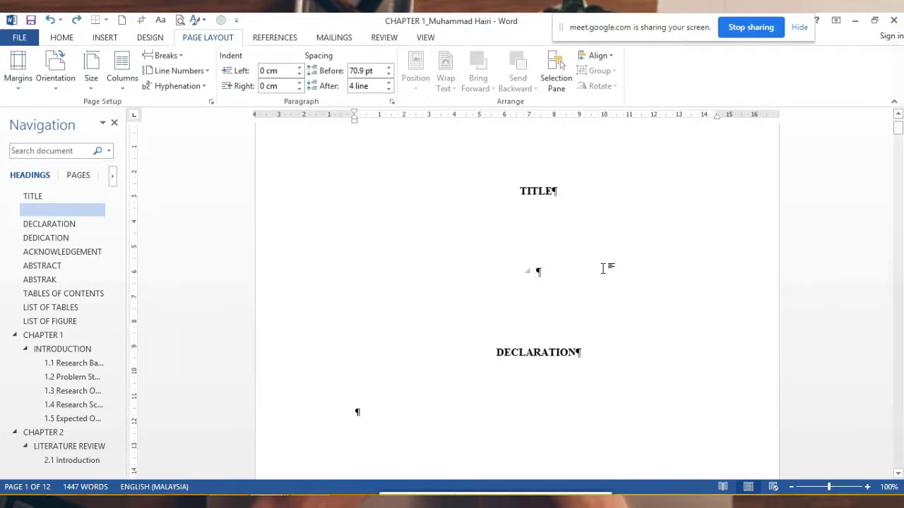
# Type the placeholder heading GGFGFGF and insert a Next Page section break after it
pyautogui.write('GGFGFGF')
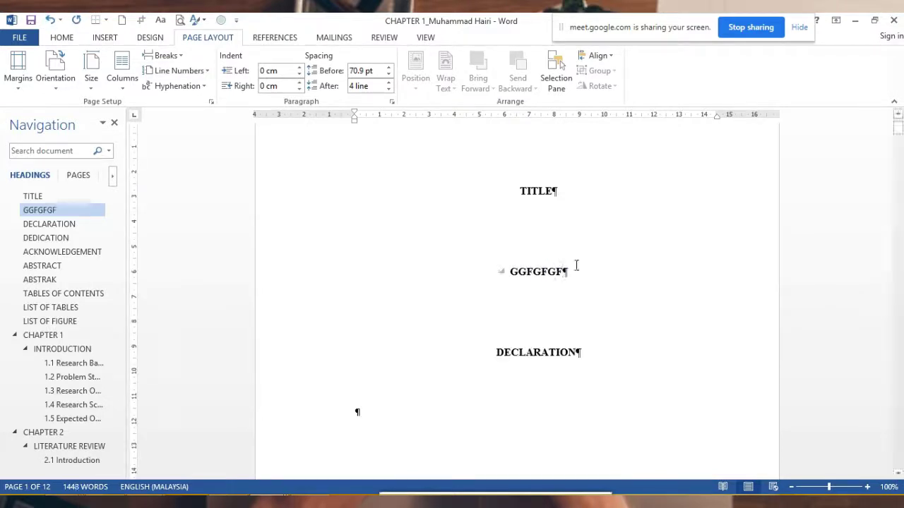
pyautogui.press('Return')
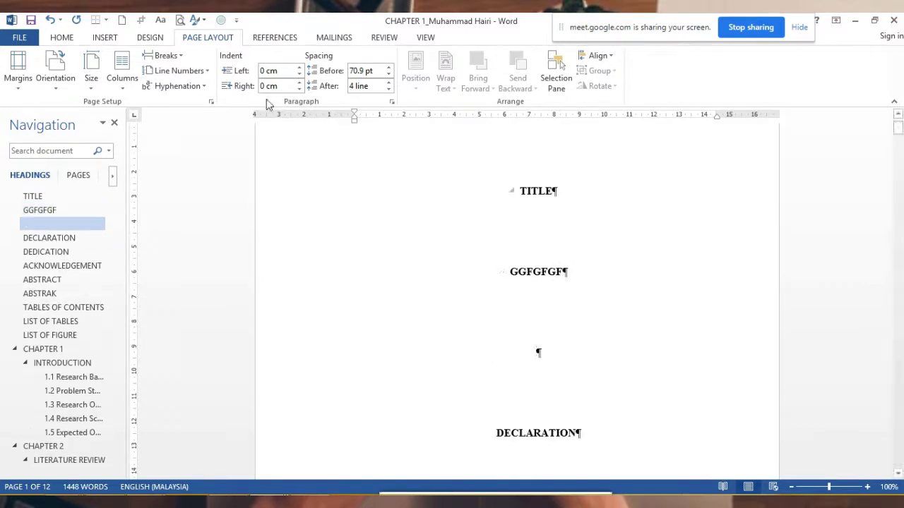
pyautogui.click(168, 58)
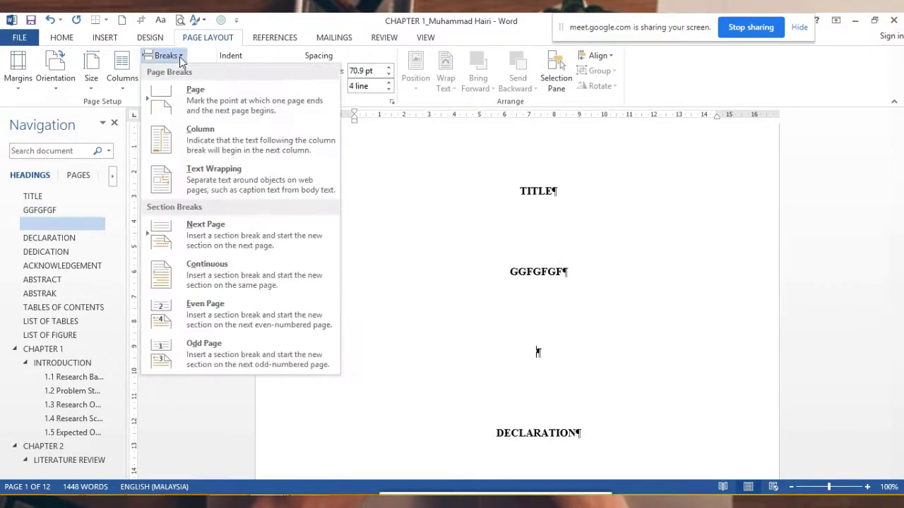
pyautogui.click(227, 233)
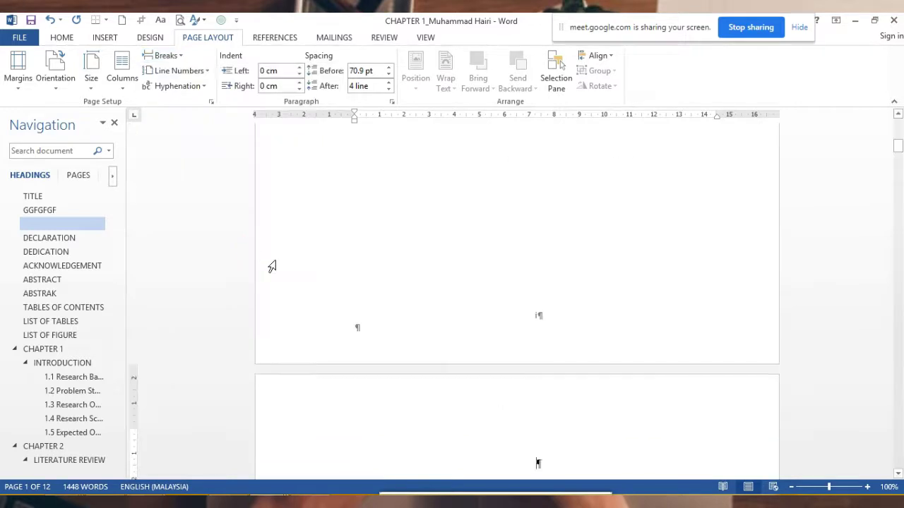
pyautogui.scroll(3, 565, 247)
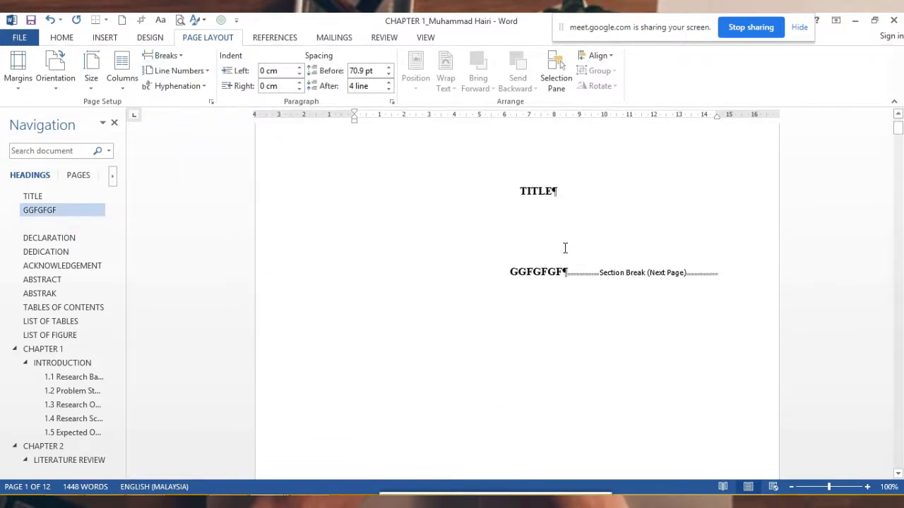
pyautogui.scroll(-10, 563, 252)
pyautogui.scroll(-1, 538, 301)
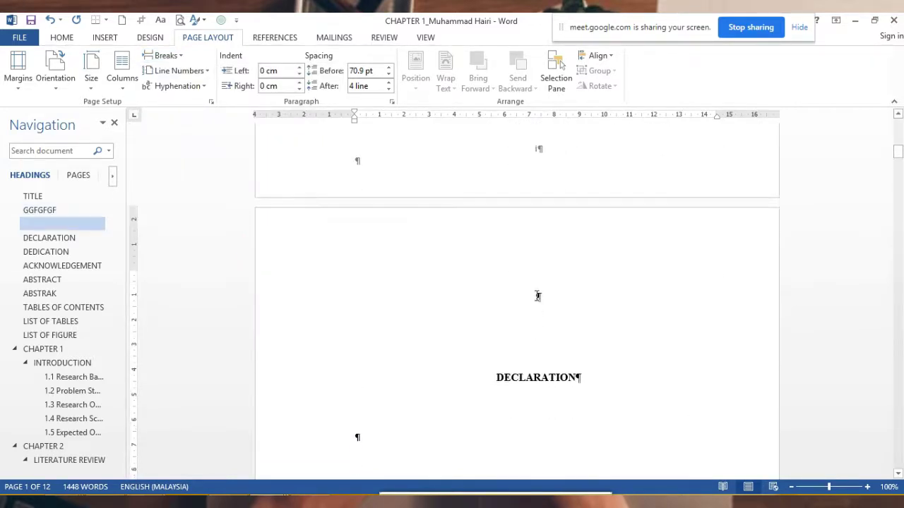
# Add placeholder GJKGGGJGJ under DECLARATION and end it with a Next Page section break
pyautogui.press('Delete')
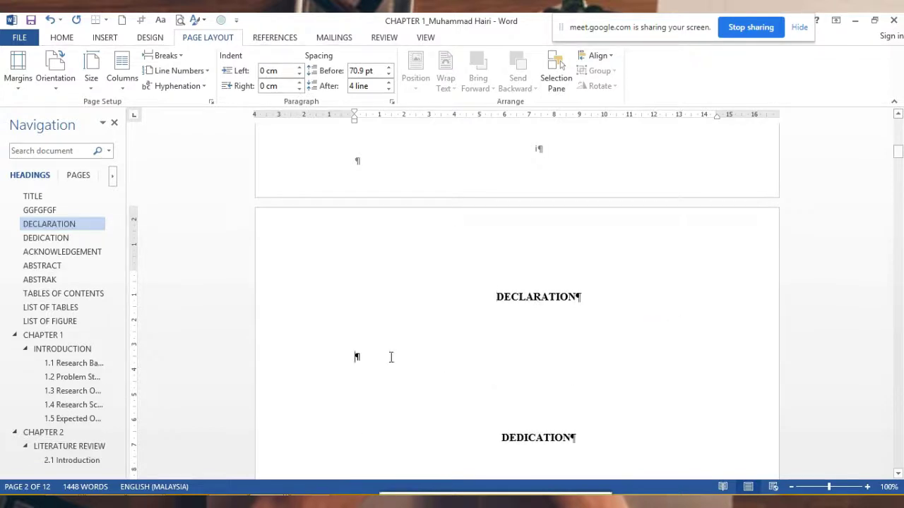
pyautogui.click(387, 356)
pyautogui.write('GJKGGGJGJ')
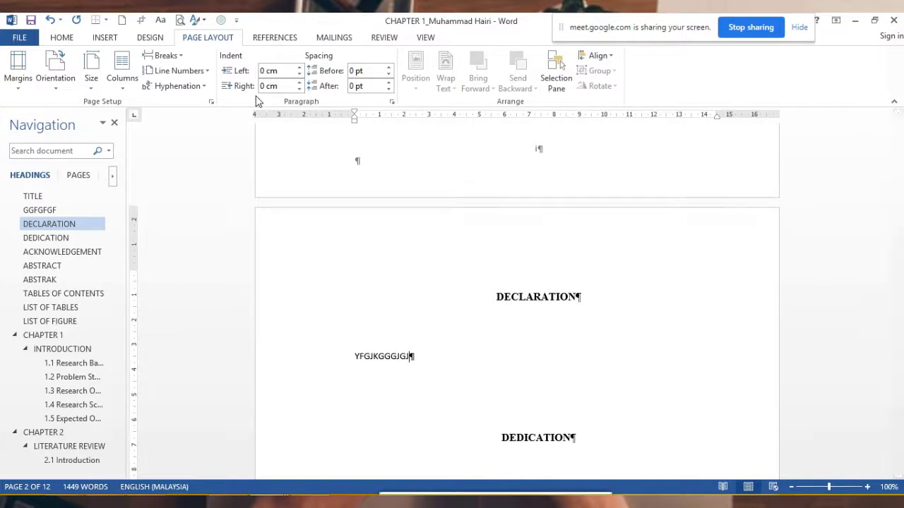
pyautogui.press('Return')
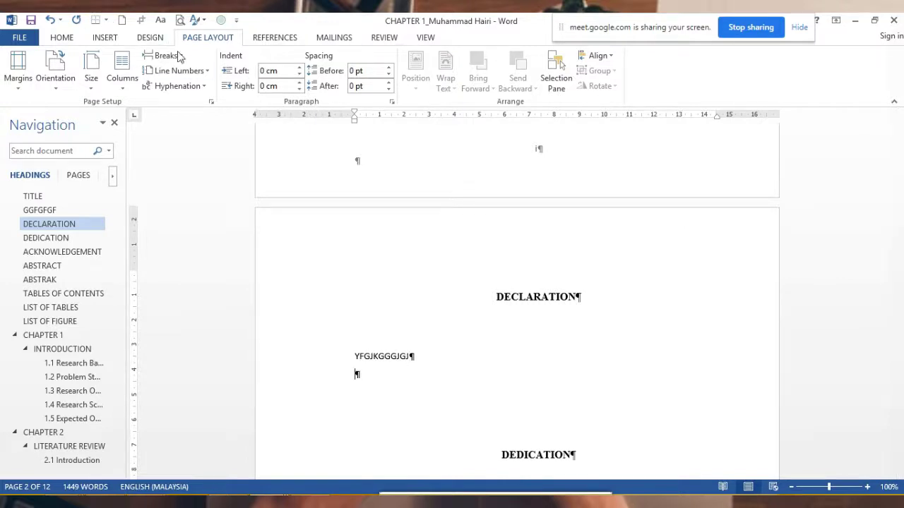
pyautogui.click(167, 55)
pyautogui.click(225, 235)
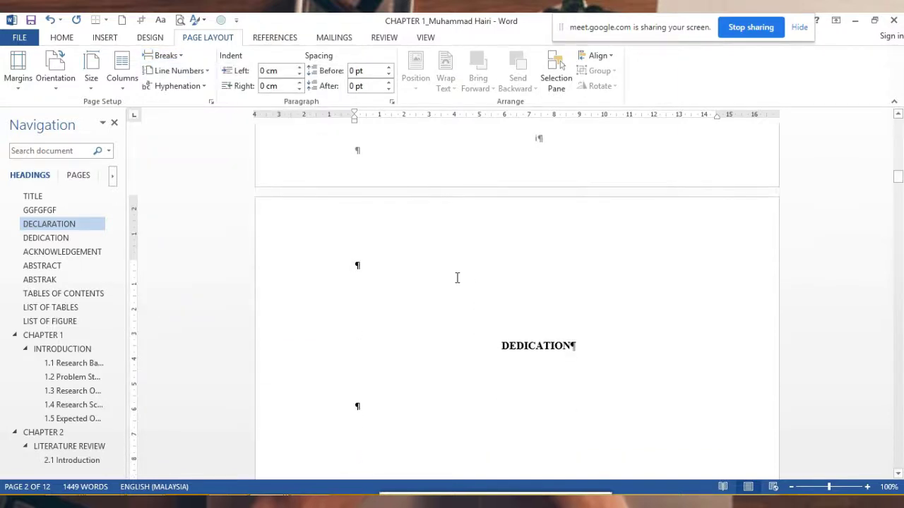
# Remove the blank line above DEDICATION, add placeholder FYUIUGU, and insert a Next Page break after it
pyautogui.press('Delete')
pyautogui.scroll(-1, 480, 363)
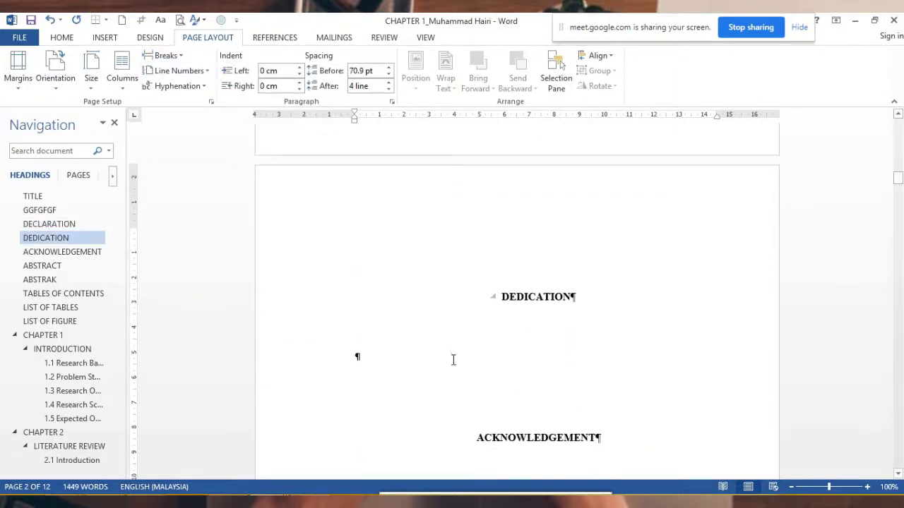
pyautogui.write('FYUIUGU')
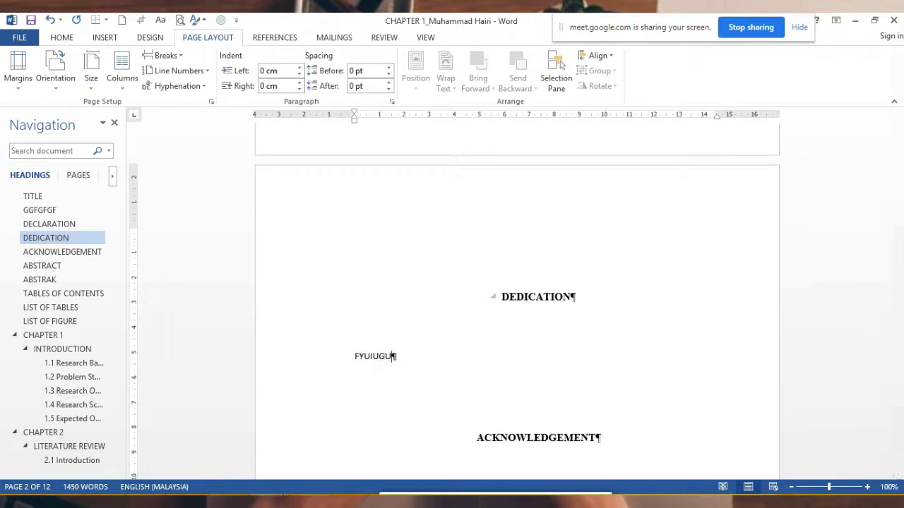
pyautogui.press('Return')
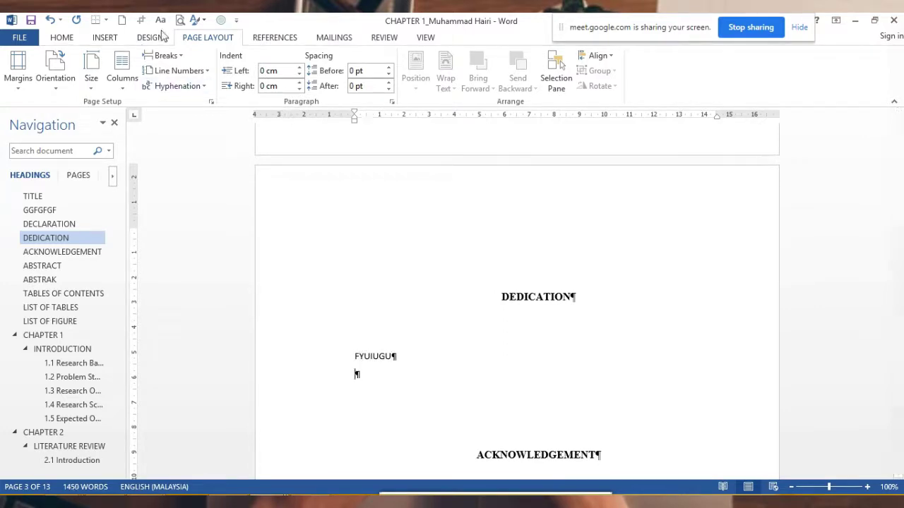
pyautogui.click(177, 56)
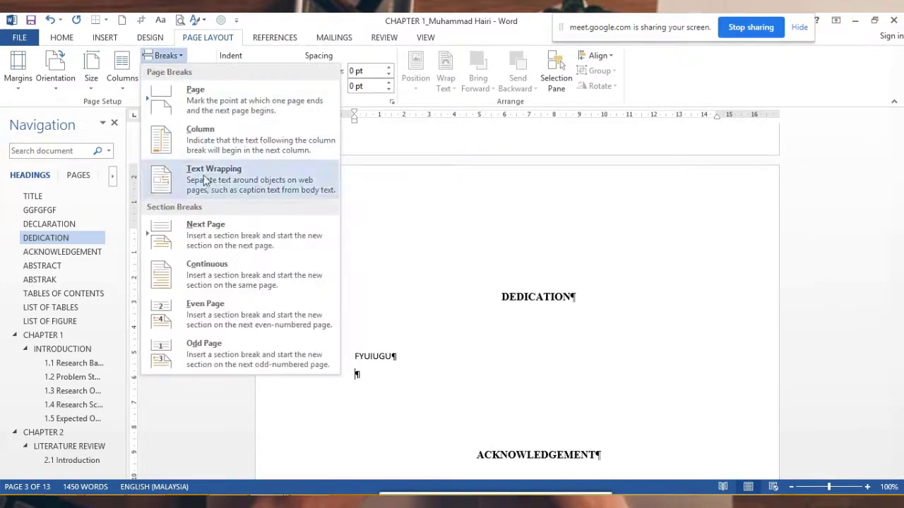
pyautogui.click(223, 237)
# Tidy ACKNOWLEDGEMENT, add placeholder FYUYGG with a Next Page break, and remove the blank line above ABSTRACT
pyautogui.scroll(-4, 424, 295)
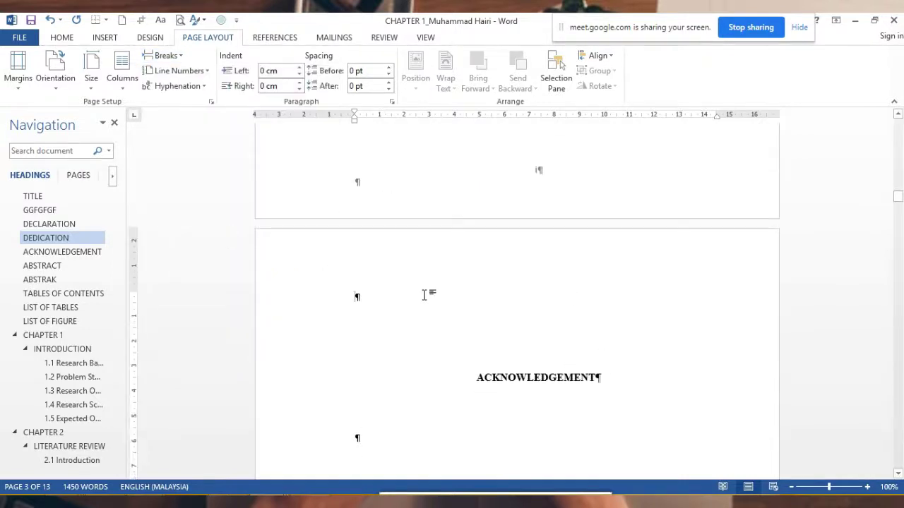
pyautogui.press('Delete')
pyautogui.scroll(-3, 424, 297)
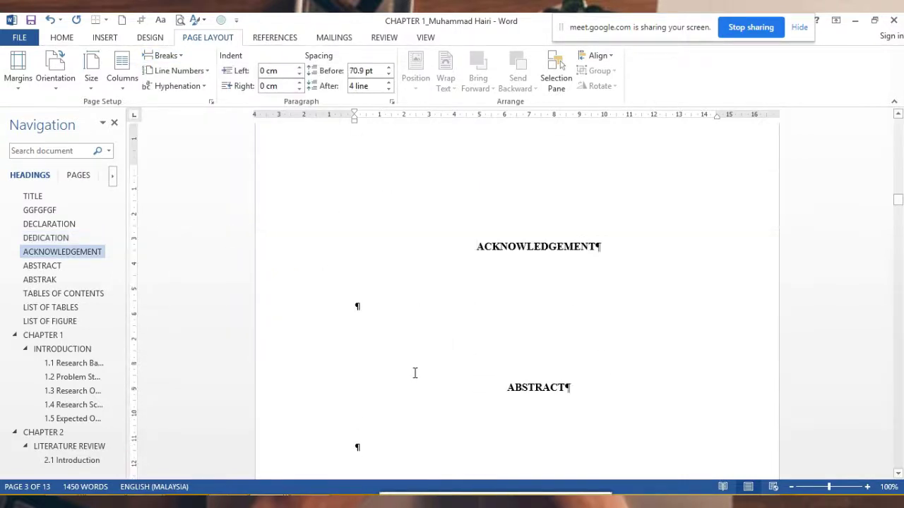
pyautogui.click(182, 58)
pyautogui.click(182, 60)
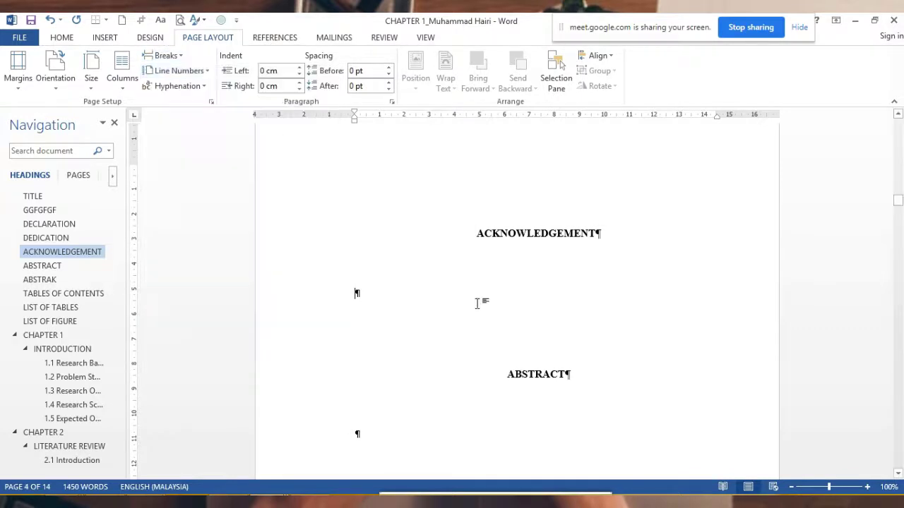
pyautogui.write('TFYUYGG')
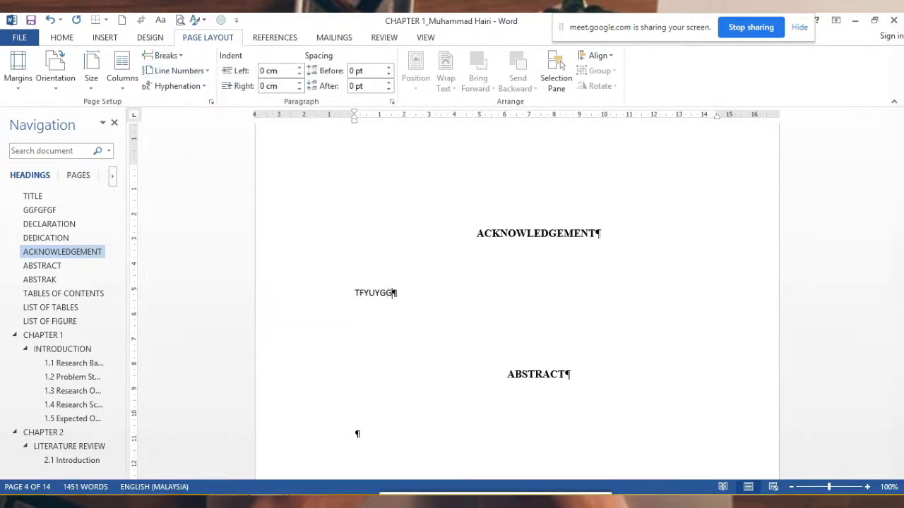
pyautogui.press('Return')
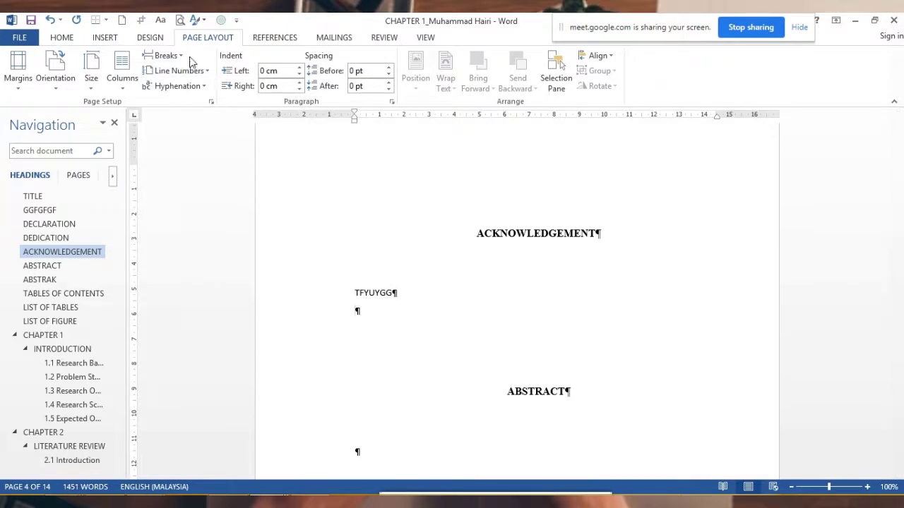
pyautogui.click(180, 55)
pyautogui.click(233, 219)
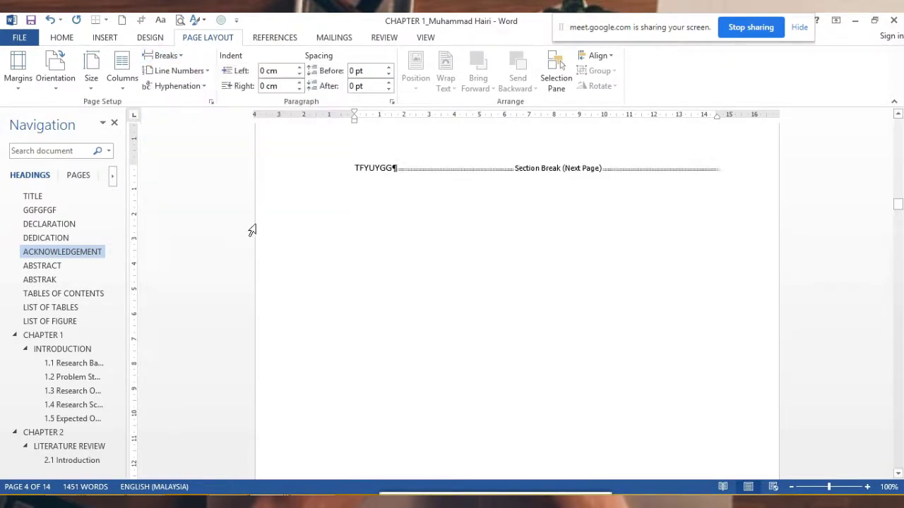
pyautogui.scroll(-4, 444, 299)
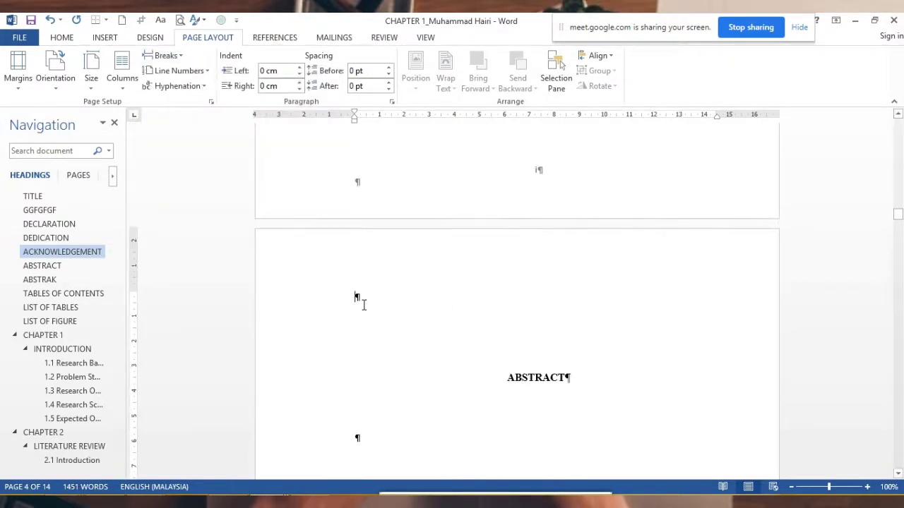
pyautogui.press('Delete')
# Add placeholder JKKHJN under ABSTRACT and end it with a Next Page section break
pyautogui.scroll(-3, 365, 297)
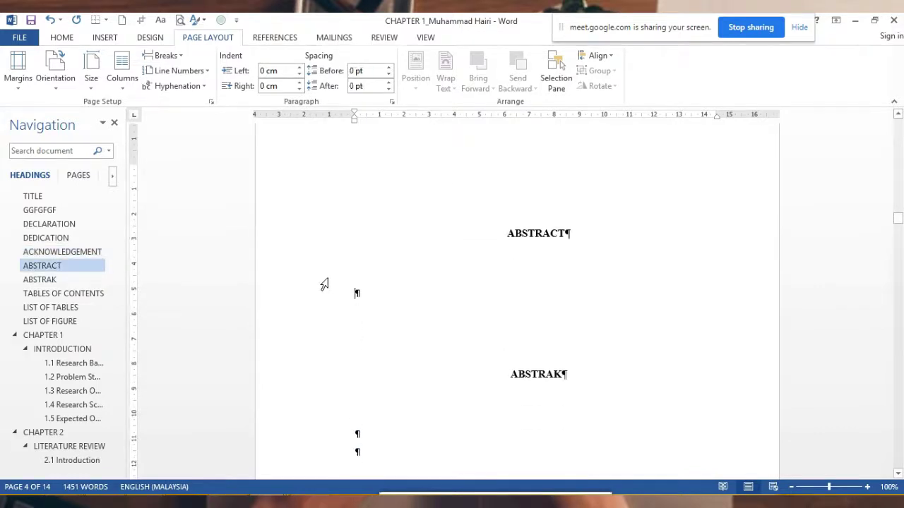
pyautogui.write('JHGJKKHJN')
pyautogui.press('Return')
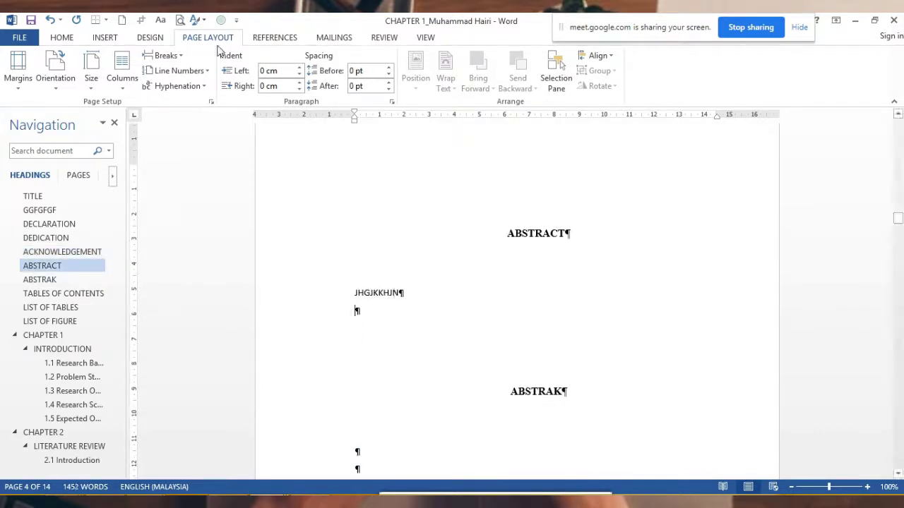
pyautogui.click(180, 56)
pyautogui.click(227, 229)
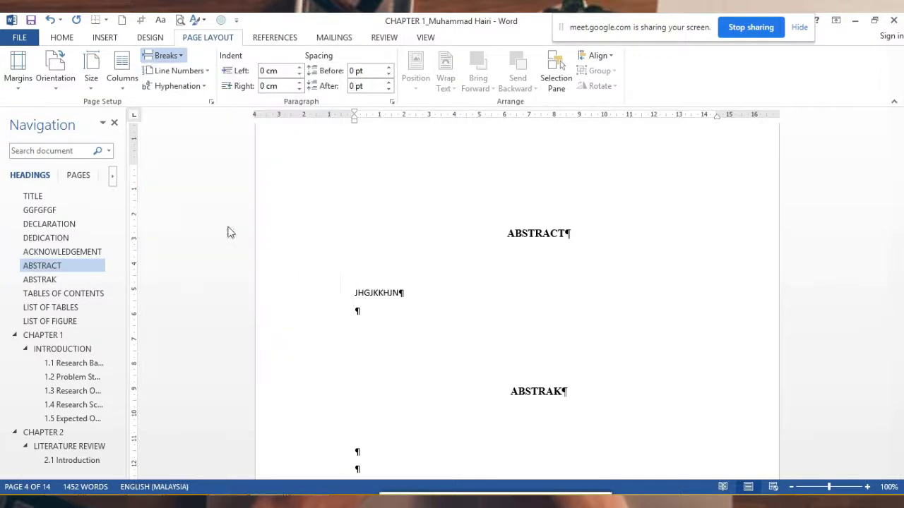
# Remove the blank line above ABSTRAK, add placeholder GHGFHJGJH, and insert a Next Page break after it
pyautogui.scroll(-3, 342, 262)
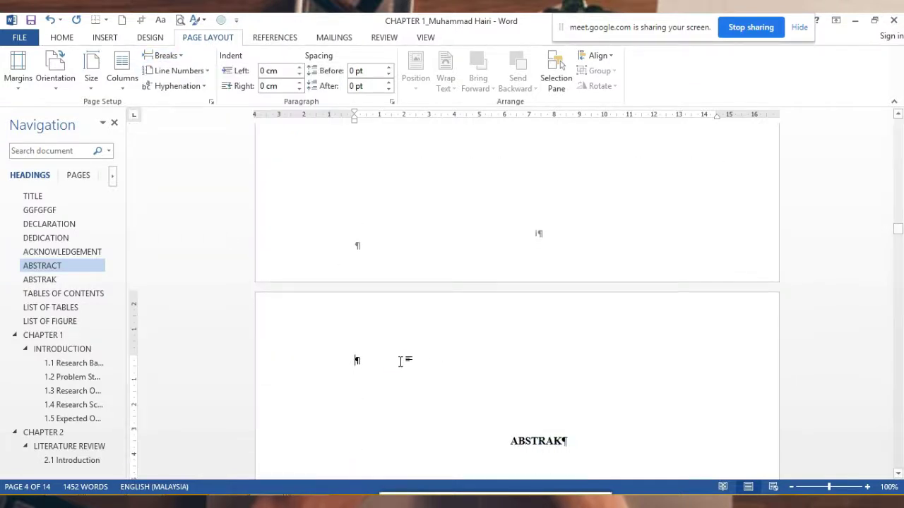
pyautogui.press('Delete')
pyautogui.scroll(-3, 425, 343)
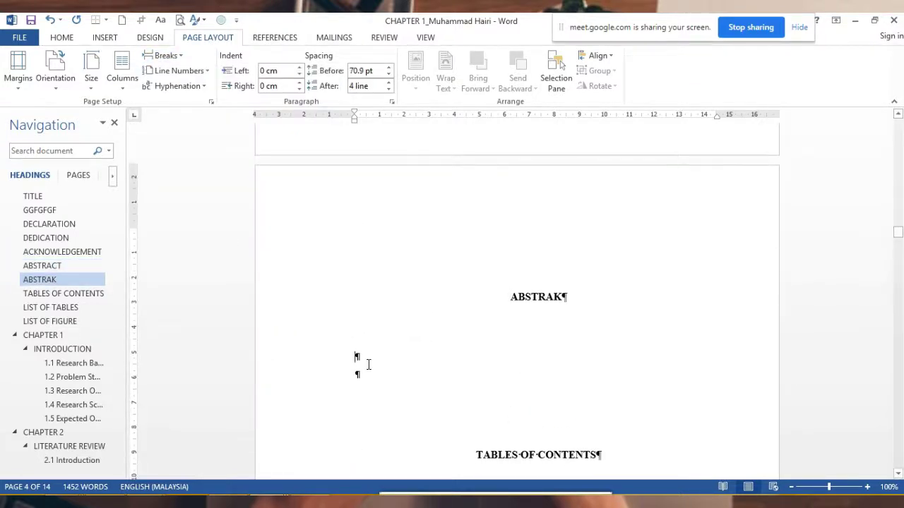
pyautogui.write('GHGFHJGJH')
pyautogui.press('Return')
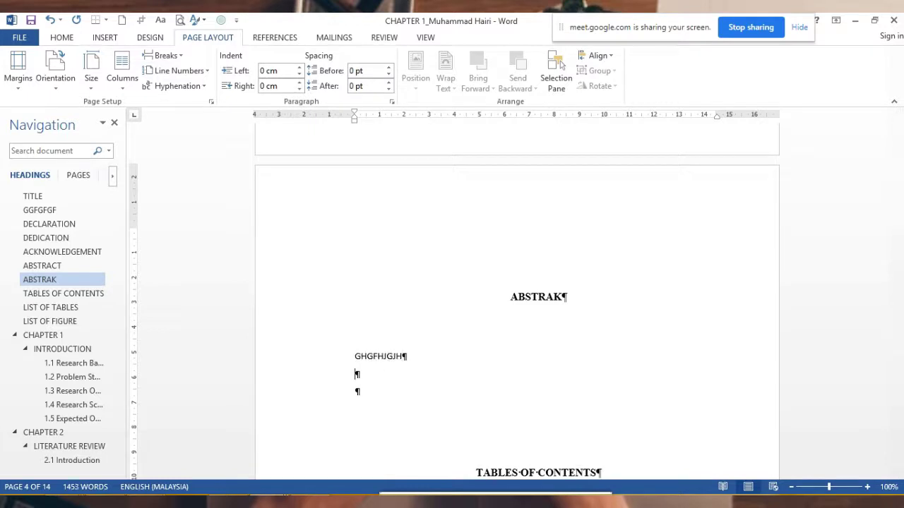
pyautogui.click(180, 56)
pyautogui.click(232, 226)
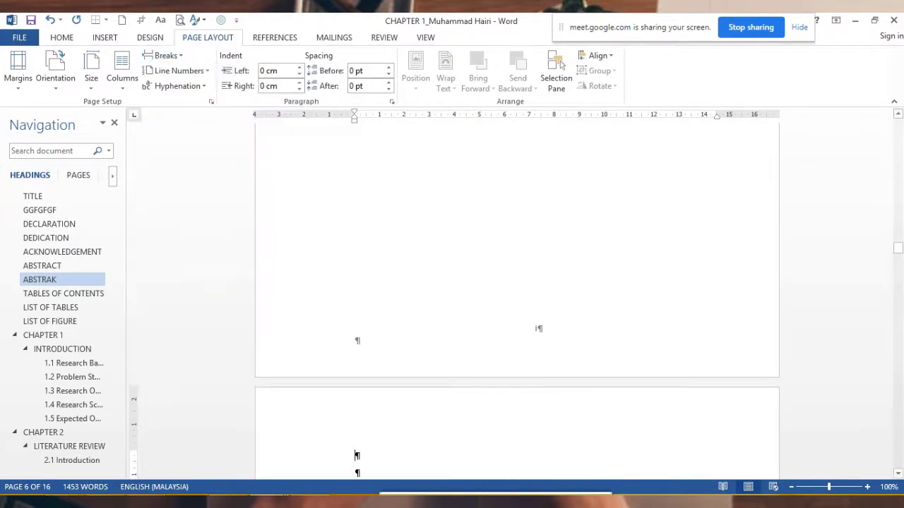
# Put placeholder GFCCFHHJGJH under TABLES OF CONTENTS with a Next Page break, clearing the blank lines around it
pyautogui.scroll(-2, 377, 386)
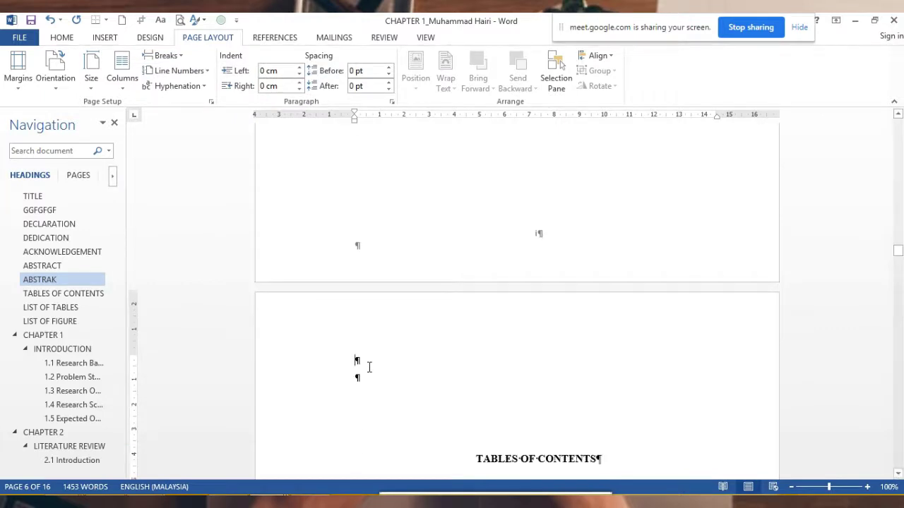
pyautogui.press('Delete')
pyautogui.press('Delete')
pyautogui.scroll(-3, 495, 336)
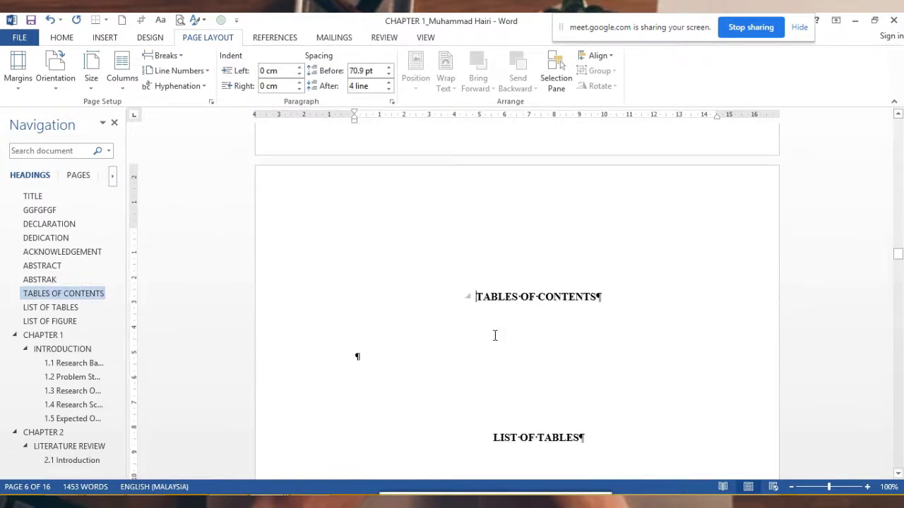
pyautogui.click(438, 359)
pyautogui.write('GFCCFHHJGJH')
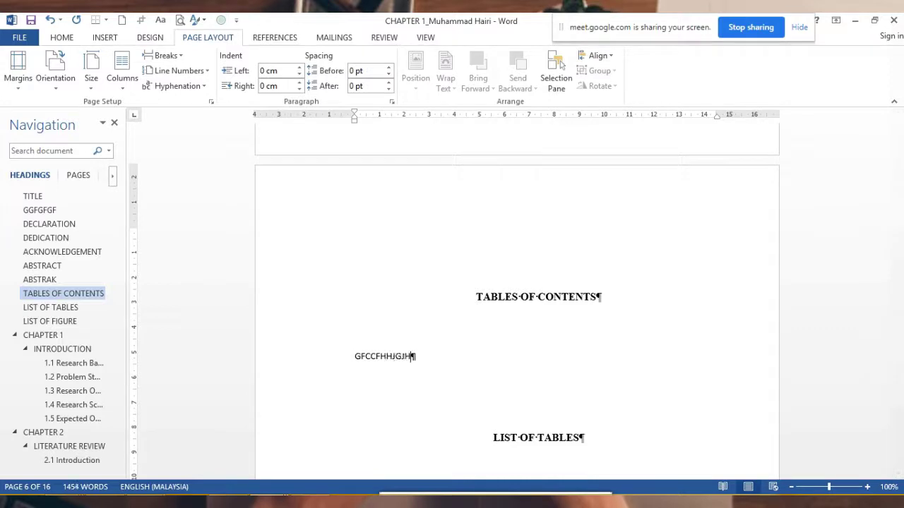
pyautogui.press('Return')
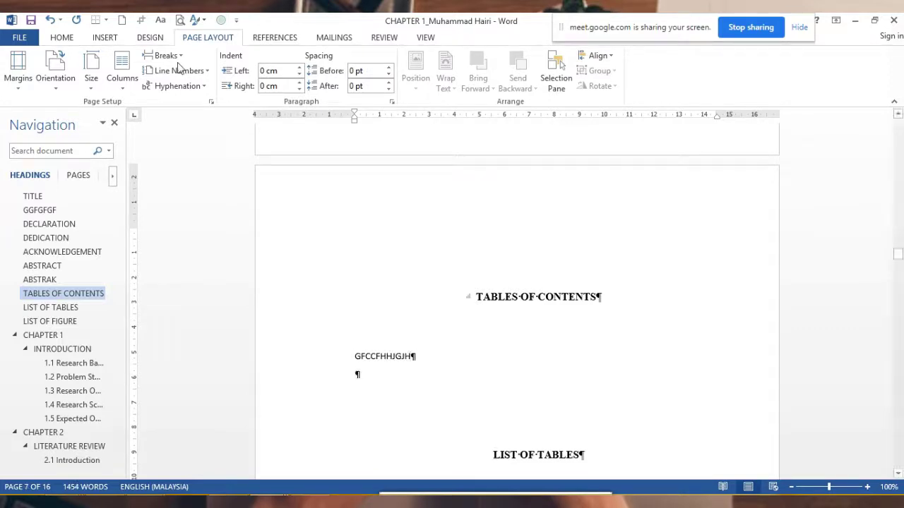
pyautogui.click(182, 61)
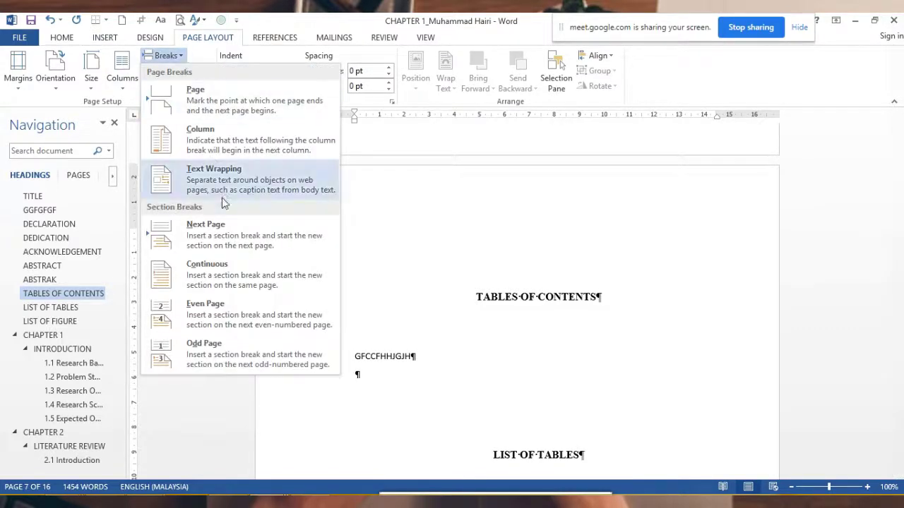
pyautogui.click(222, 235)
pyautogui.scroll(-4, 536, 282)
pyautogui.scroll(-4, 411, 291)
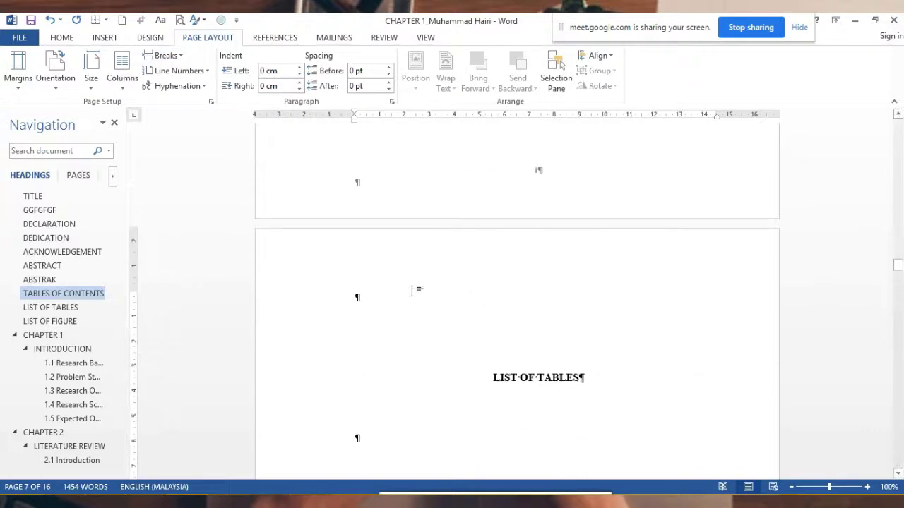
pyautogui.press('Delete')
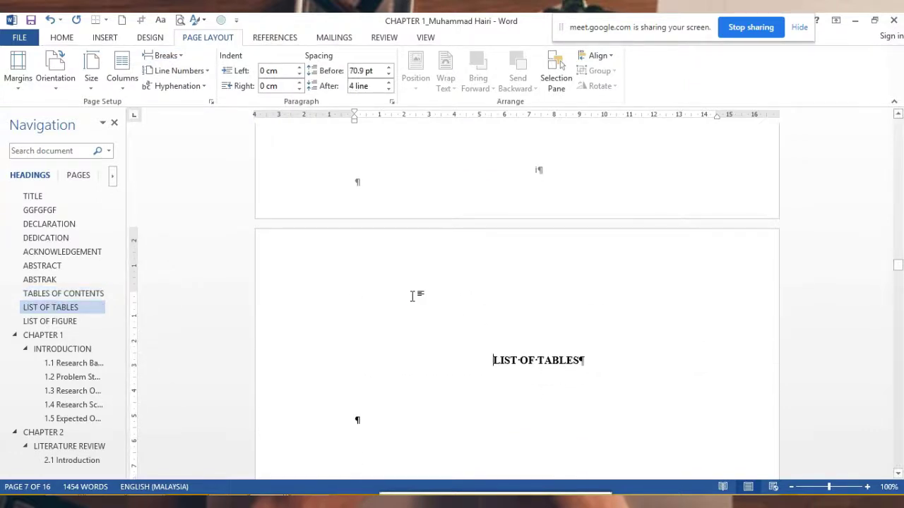
# Add placeholder GDGFHJGHGJ under LIST OF TABLES, insert a Next Page break, and remove the blank line above LIST OF FIGURE
pyautogui.scroll(-3, 466, 311)
pyautogui.click(459, 290)
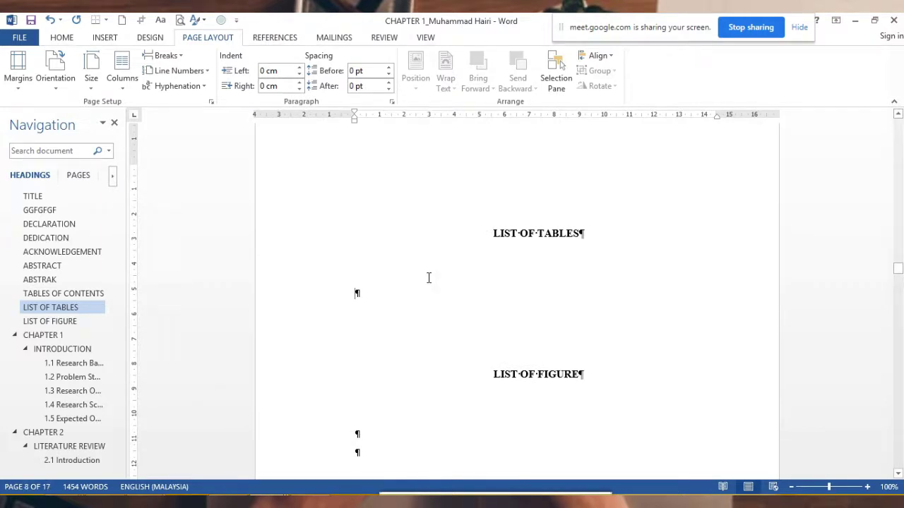
pyautogui.write('GDGFHJGHGJ')
pyautogui.press('Return')
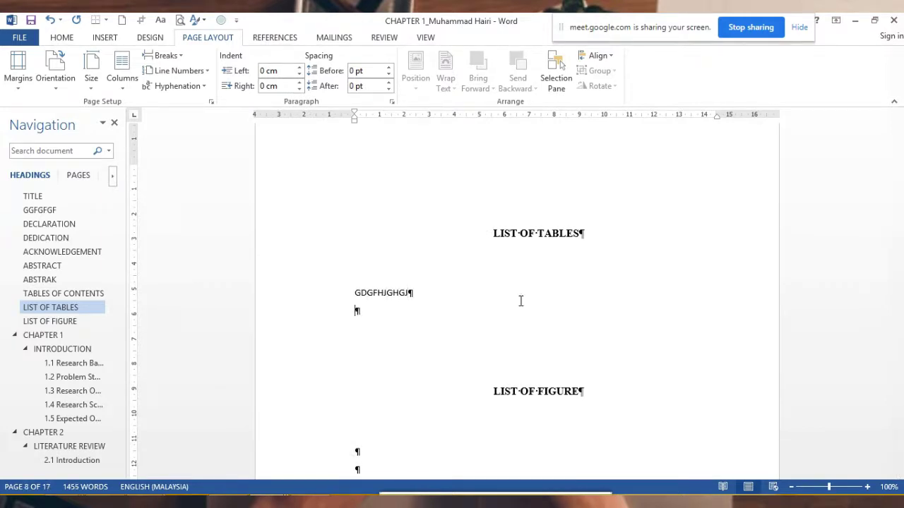
pyautogui.click(181, 57)
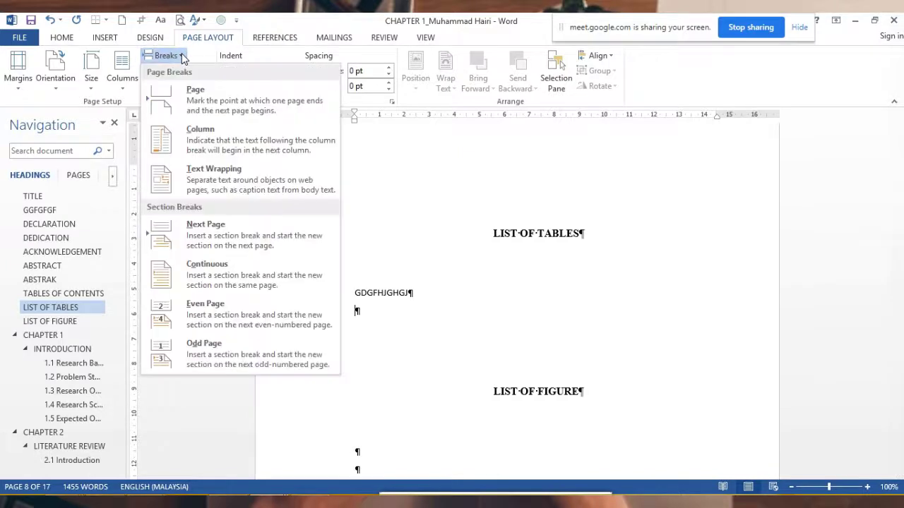
pyautogui.click(212, 229)
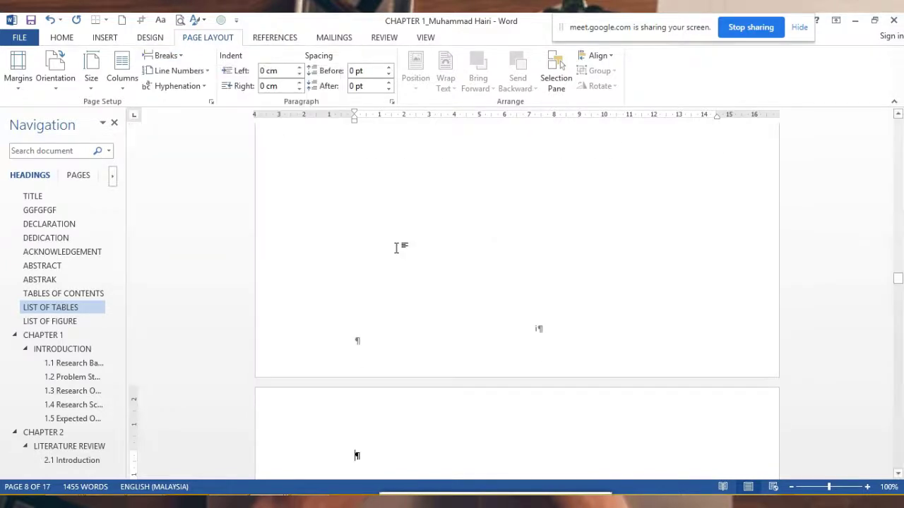
pyautogui.scroll(-3, 421, 323)
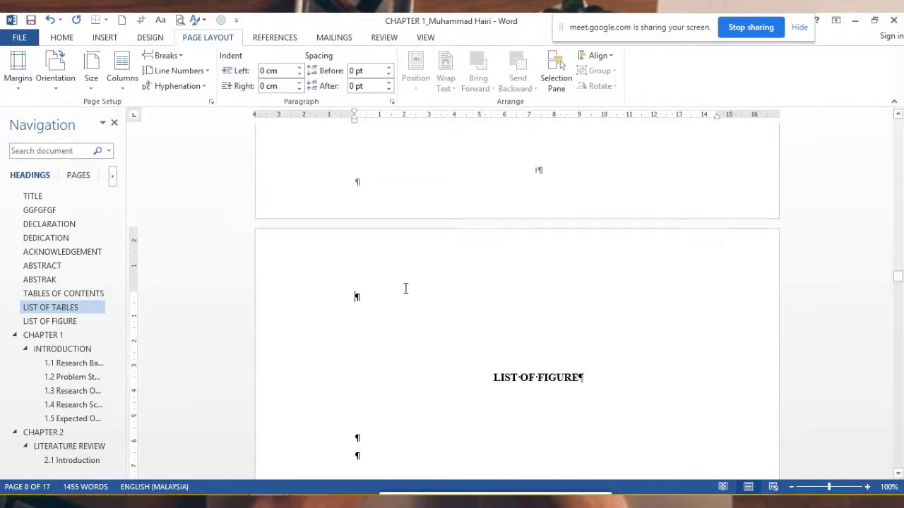
pyautogui.press('Delete')
# Undo stray text on the heading and type HVJKHJK plus a new paragraph under LIST OF FIGURE
pyautogui.scroll(-1, 387, 362)
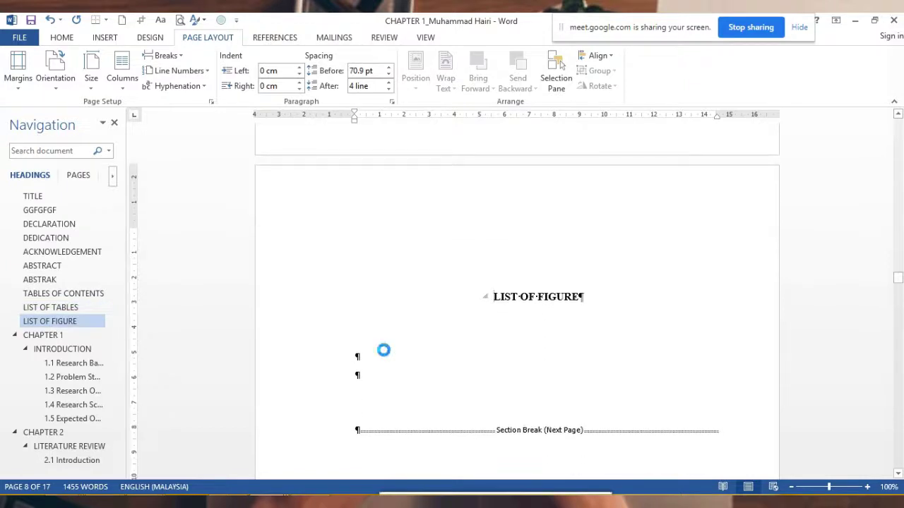
pyautogui.write('HGFJHJK')
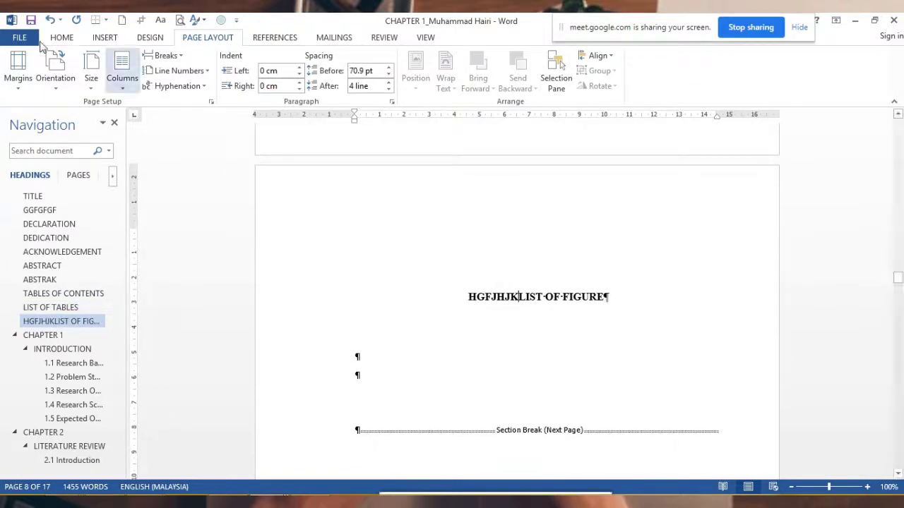
pyautogui.click(50, 23)
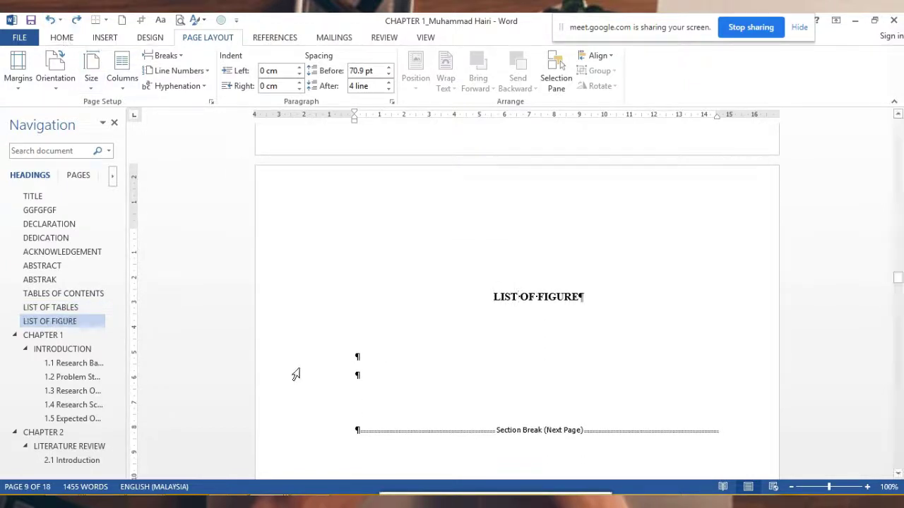
pyautogui.click(357, 355)
pyautogui.write('HVJKHJK')
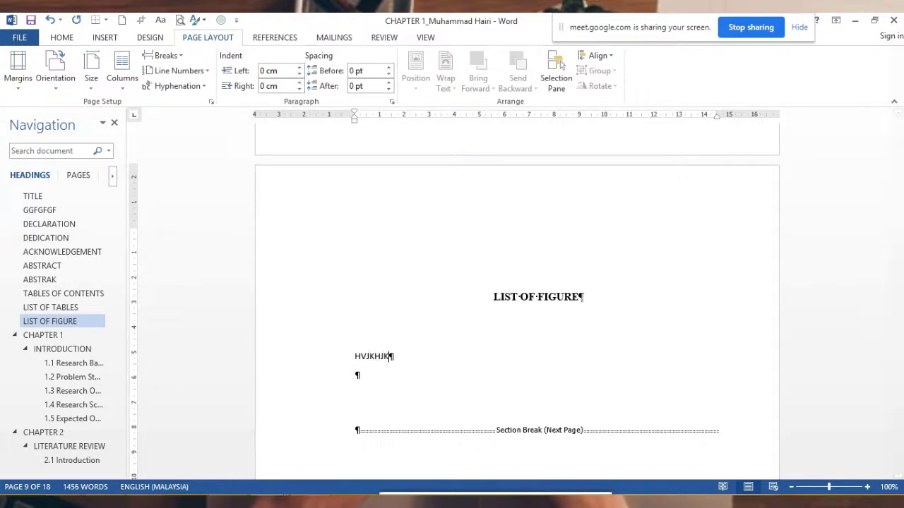
pyautogui.press('Return')
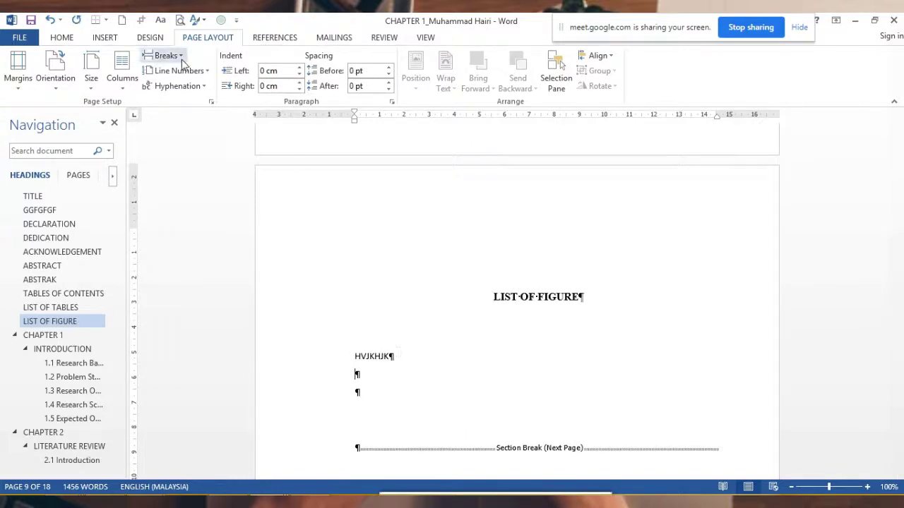
pyautogui.scroll(-3, 523, 353)
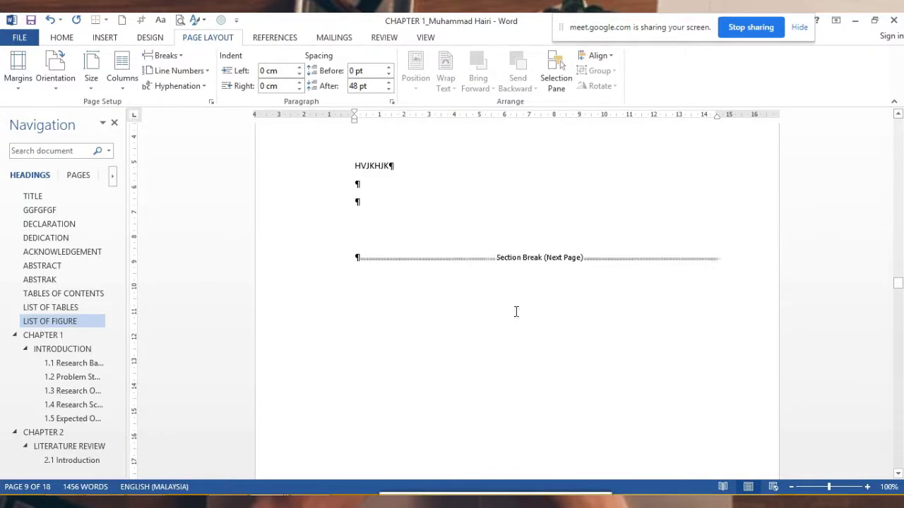
pyautogui.scroll(-3, 515, 310)
pyautogui.scroll(-5, 505, 329)
pyautogui.scroll(3, 558, 307)
pyautogui.scroll(3, 561, 304)
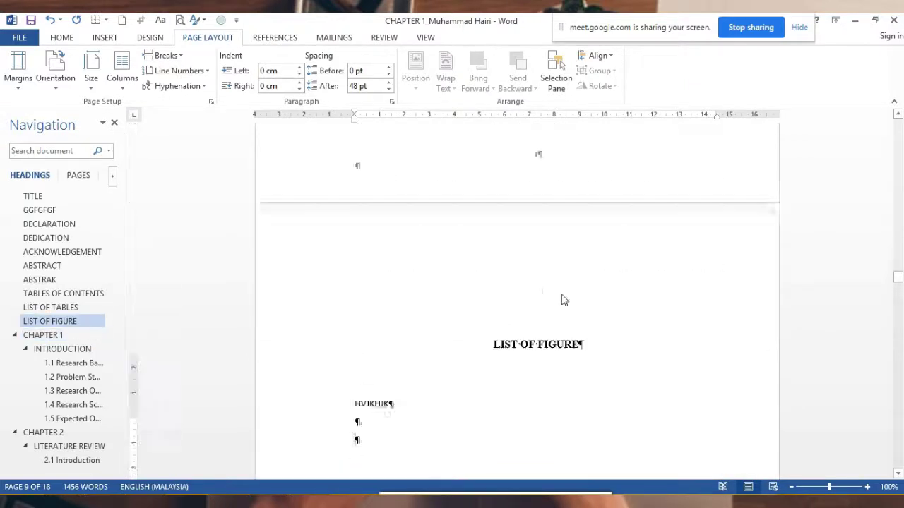
pyautogui.scroll(3, 562, 283)
pyautogui.scroll(3, 557, 283)
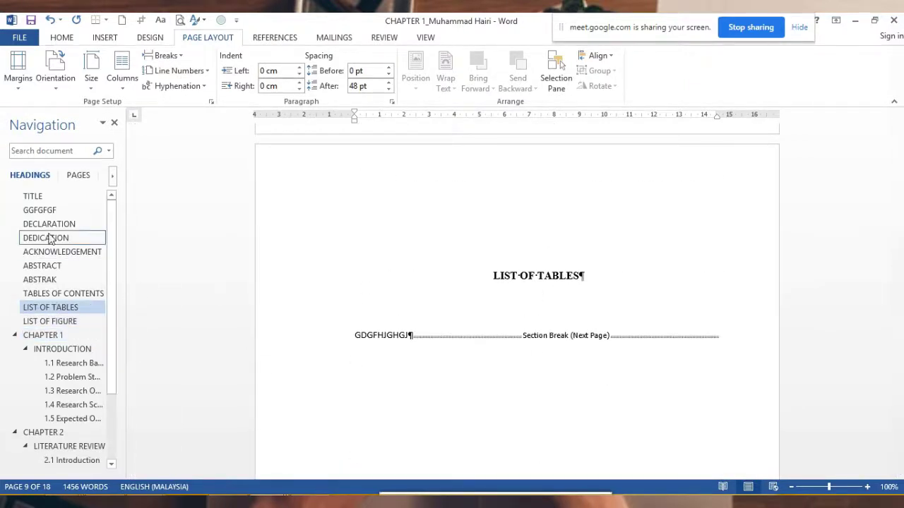
# Select the GGFGFGF line via the Navigation pane and apply the Normal style to it
pyautogui.click(51, 210)
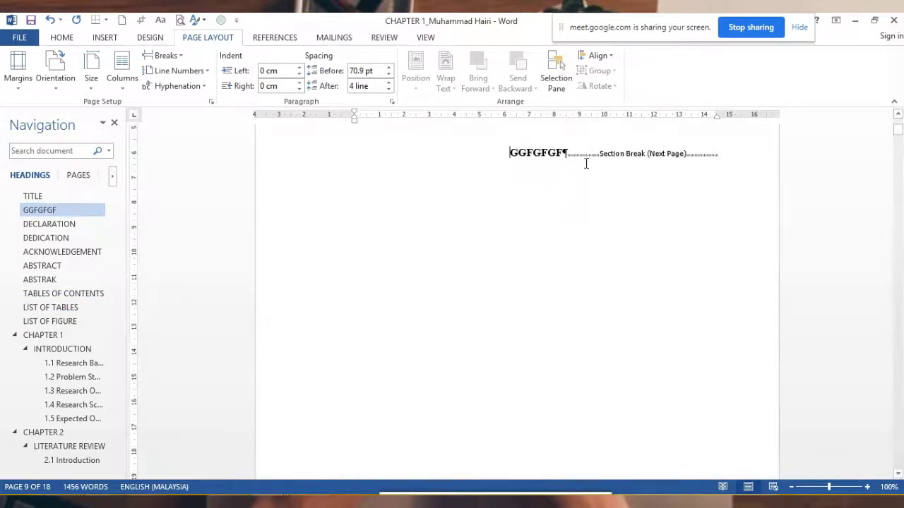
pyautogui.scroll(2, 566, 170)
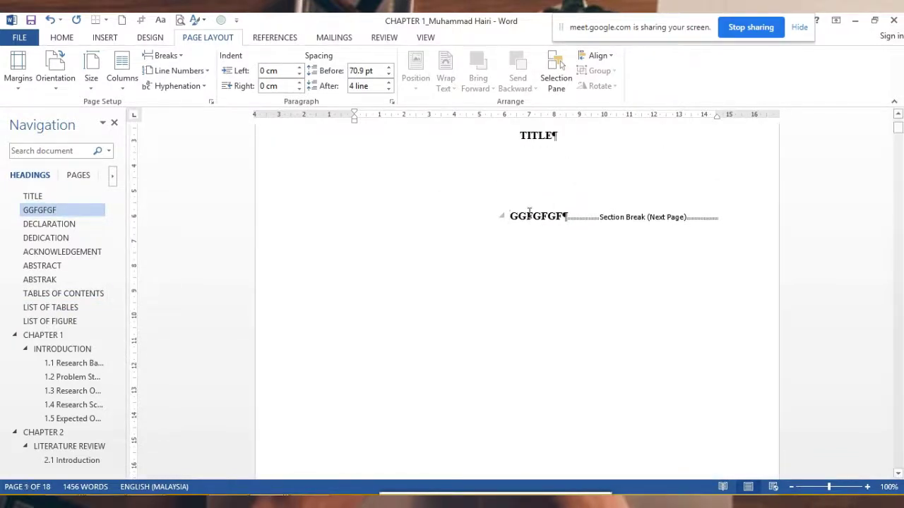
pyautogui.moveTo(509, 216); pyautogui.dragTo(569, 225)
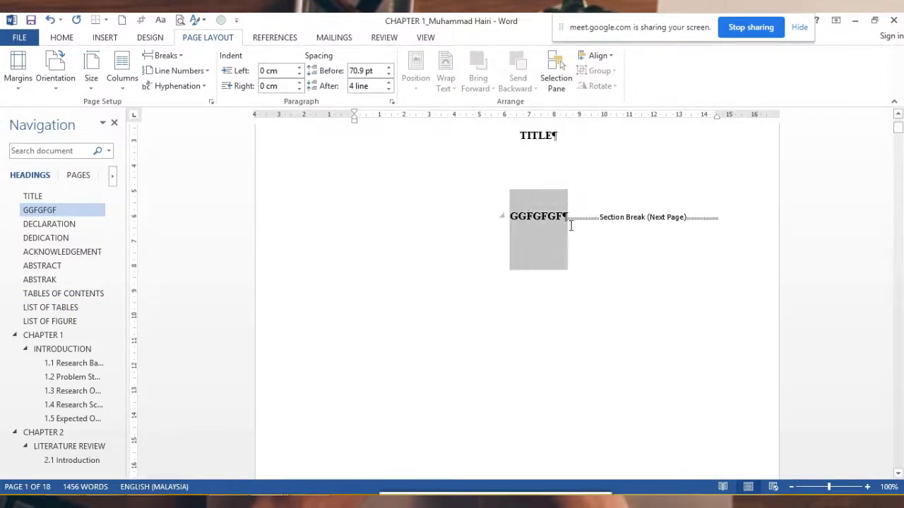
pyautogui.click(61, 37)
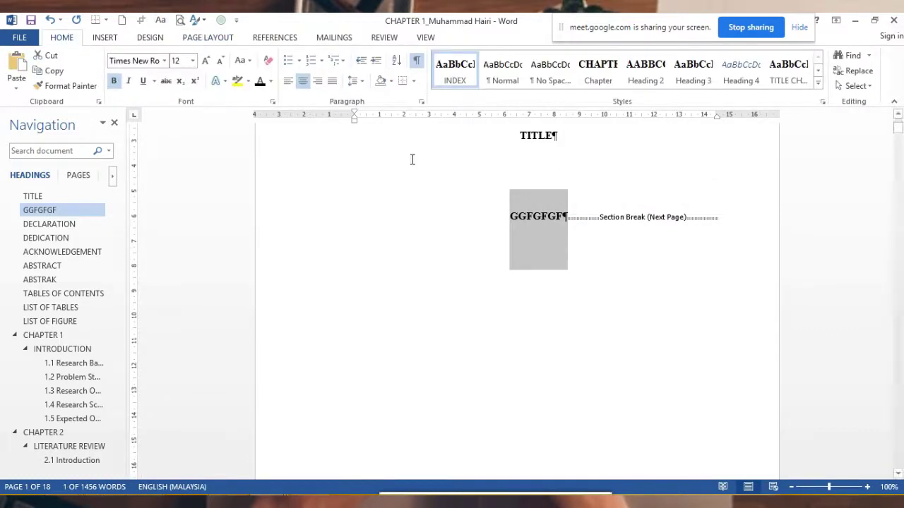
pyautogui.click(503, 70)
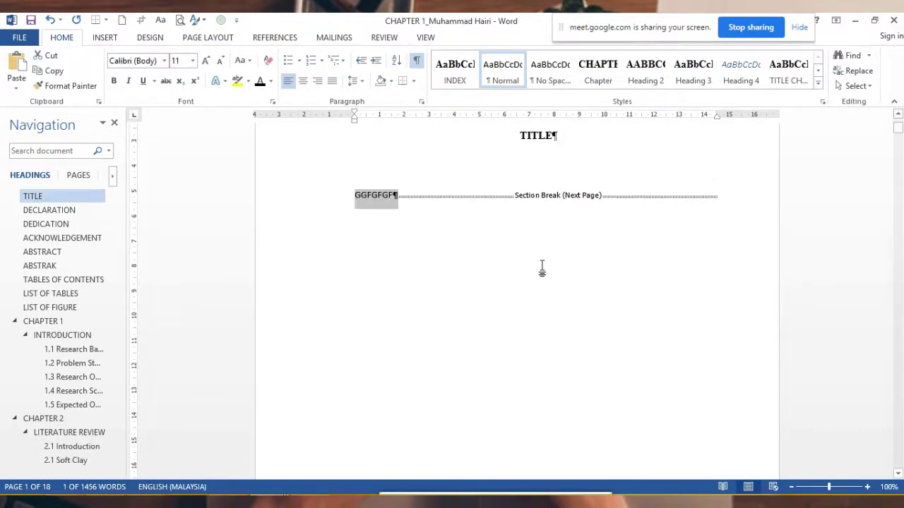
pyautogui.click(416, 276)
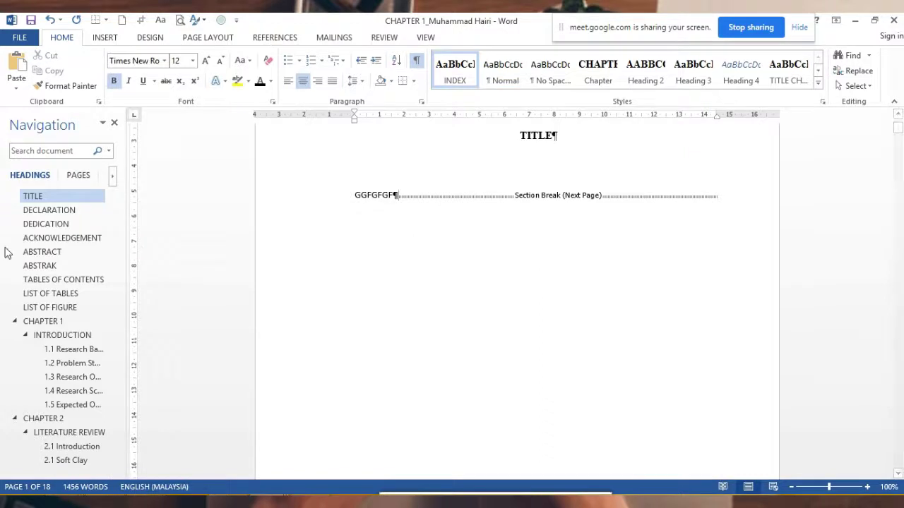
pyautogui.scroll(-2, 49, 268)
pyautogui.scroll(2, 70, 325)
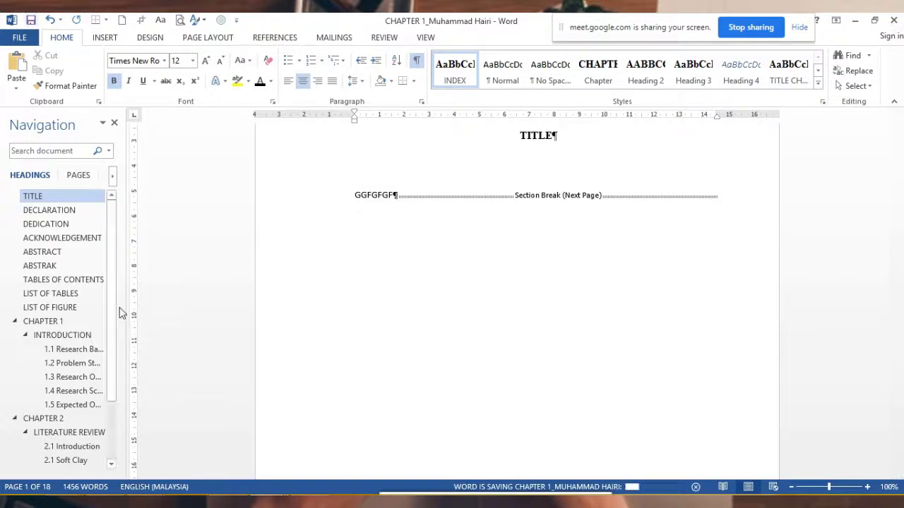
pyautogui.click(62, 280)
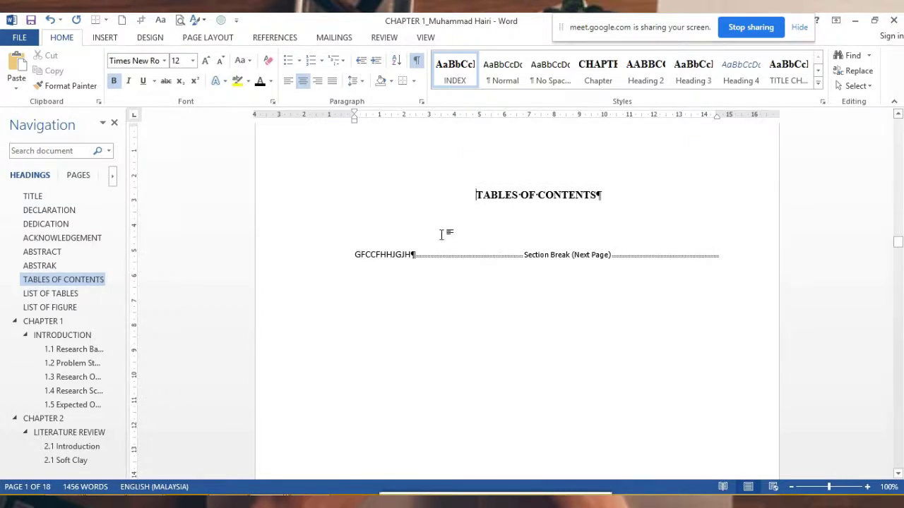
# Add two empty paragraphs after the GFCCFHHJGJH line and delete placeholder letters under TABLES OF CONTENTS
pyautogui.click(419, 253)
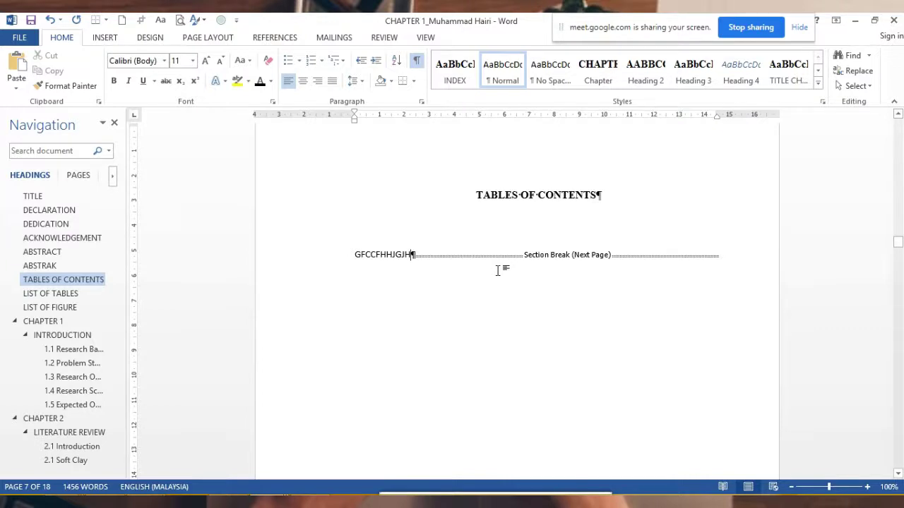
pyautogui.press('Return')
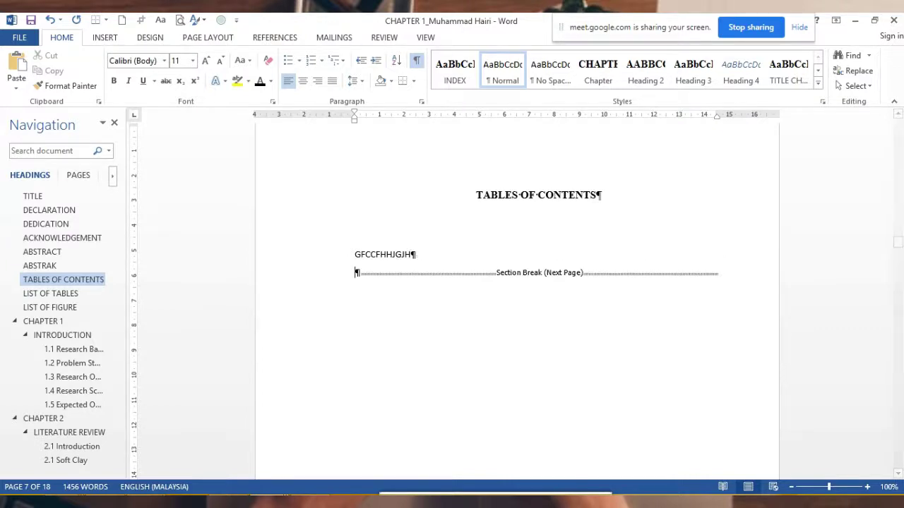
pyautogui.press('Return')
pyautogui.press('Return')
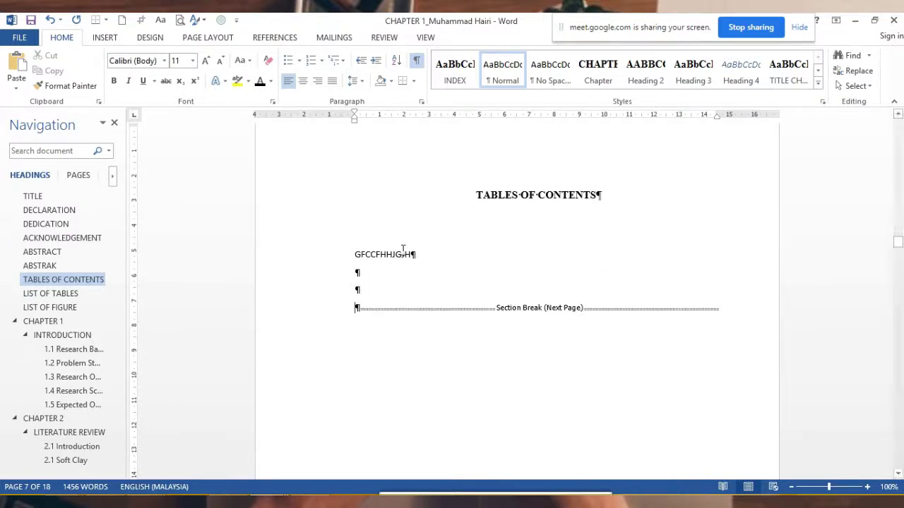
pyautogui.press('Delete')
pyautogui.press('Delete')
pyautogui.press('Delete')
pyautogui.press('Delete')
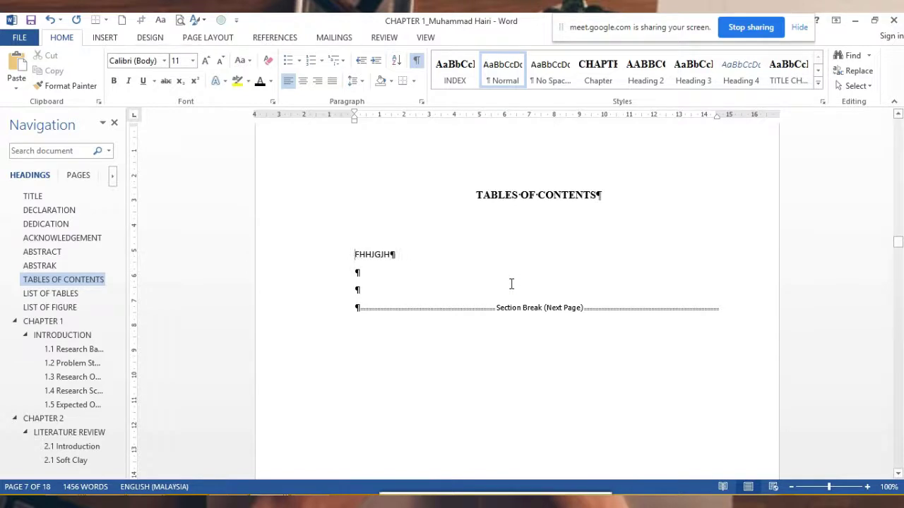
pyautogui.press('Delete')
pyautogui.press('Delete')
pyautogui.press('Delete')
pyautogui.press('Delete')
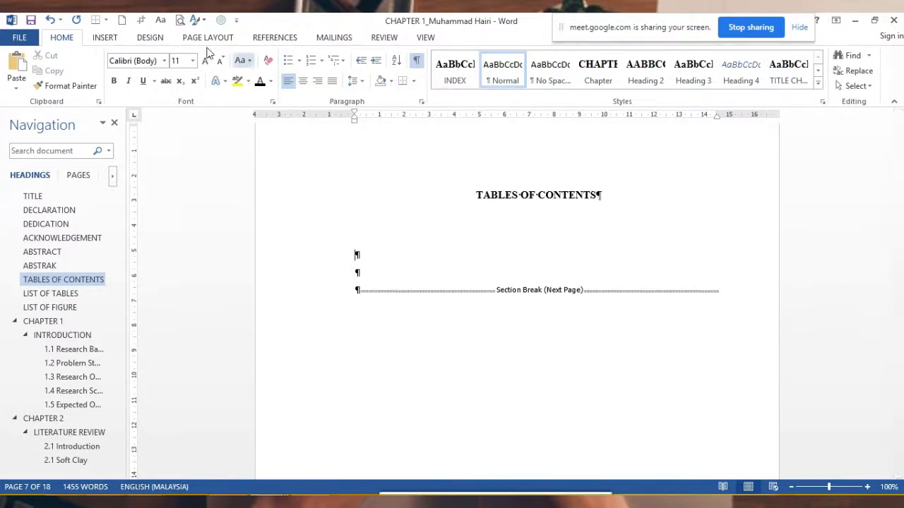
# Insert Automatic Table 1 from References > Table of Contents and scroll through the generated entries
pyautogui.click(272, 38)
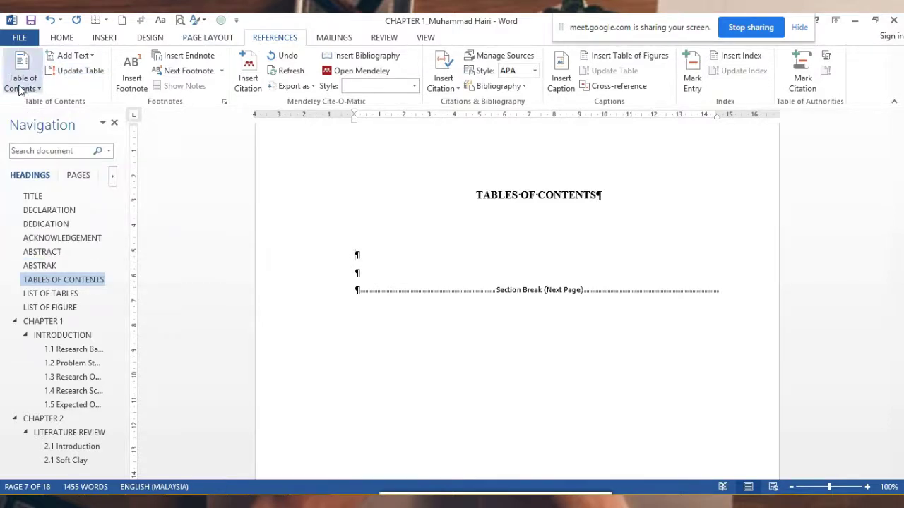
pyautogui.click(39, 92)
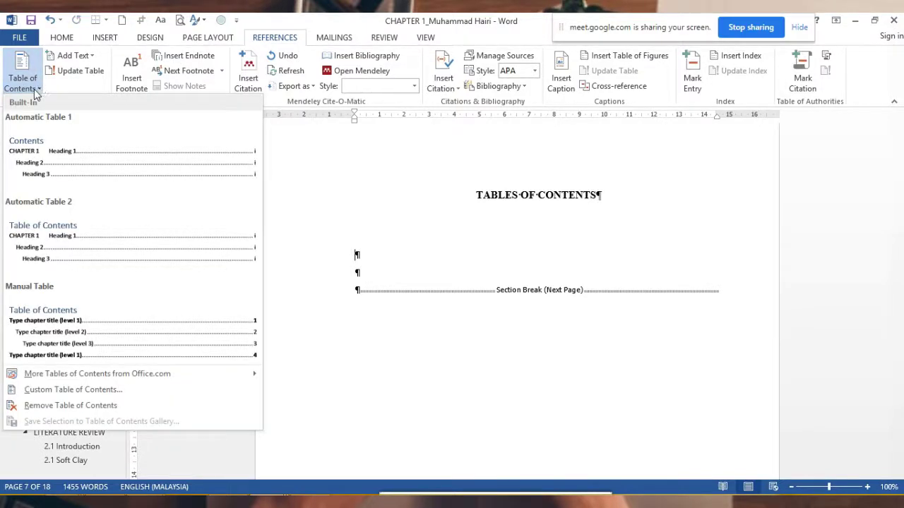
pyautogui.click(59, 170)
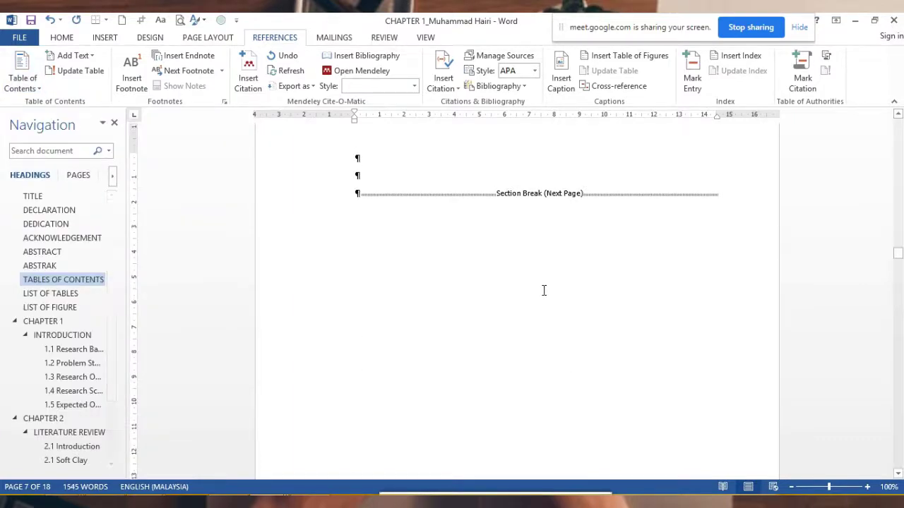
pyautogui.scroll(2, 548, 288)
pyautogui.scroll(3, 546, 292)
pyautogui.scroll(6, 518, 296)
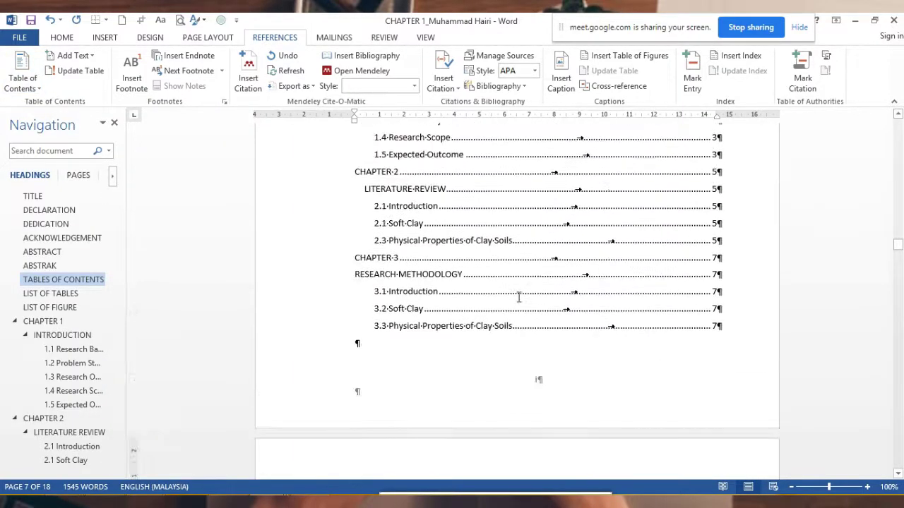
pyautogui.scroll(1, 473, 266)
pyautogui.scroll(2, 537, 258)
pyautogui.scroll(3, 677, 212)
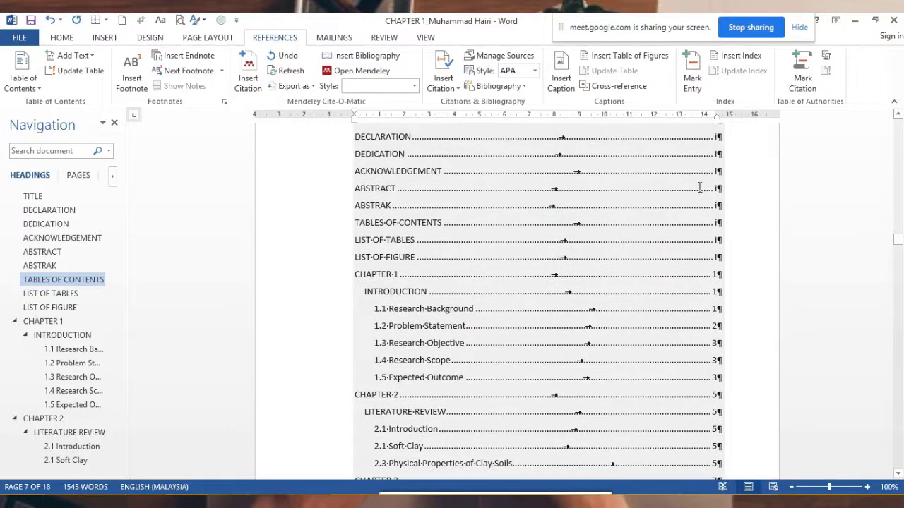
pyautogui.scroll(3, 700, 211)
pyautogui.scroll(-4, 680, 254)
pyautogui.scroll(-3, 671, 279)
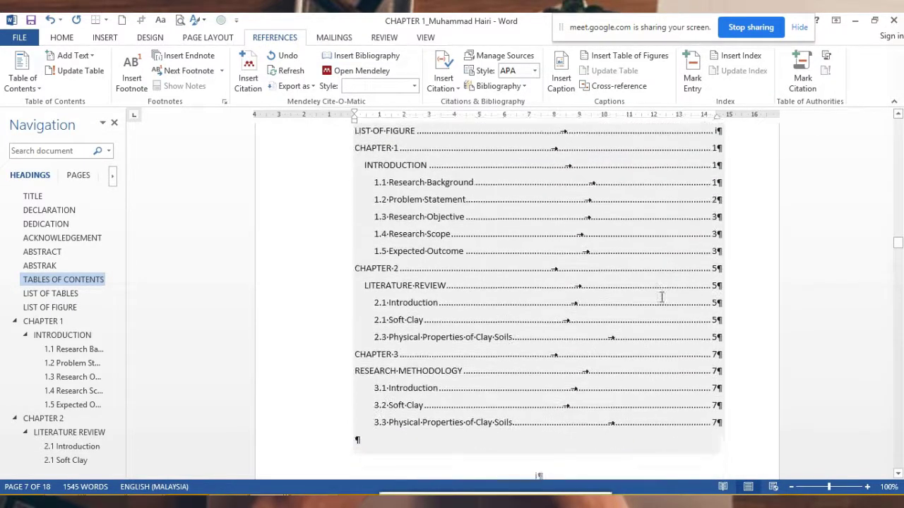
pyautogui.scroll(-3, 600, 299)
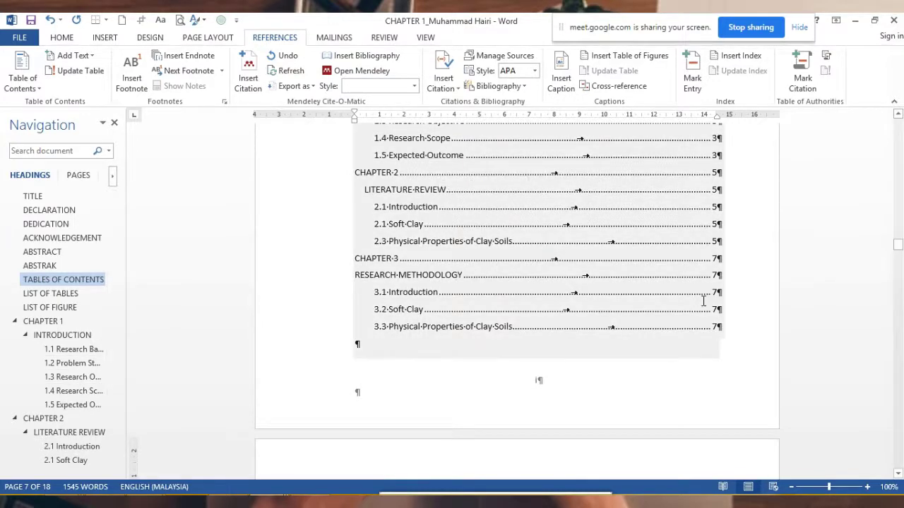
pyautogui.scroll(2, 699, 304)
pyautogui.scroll(5, 692, 304)
pyautogui.scroll(3, 568, 257)
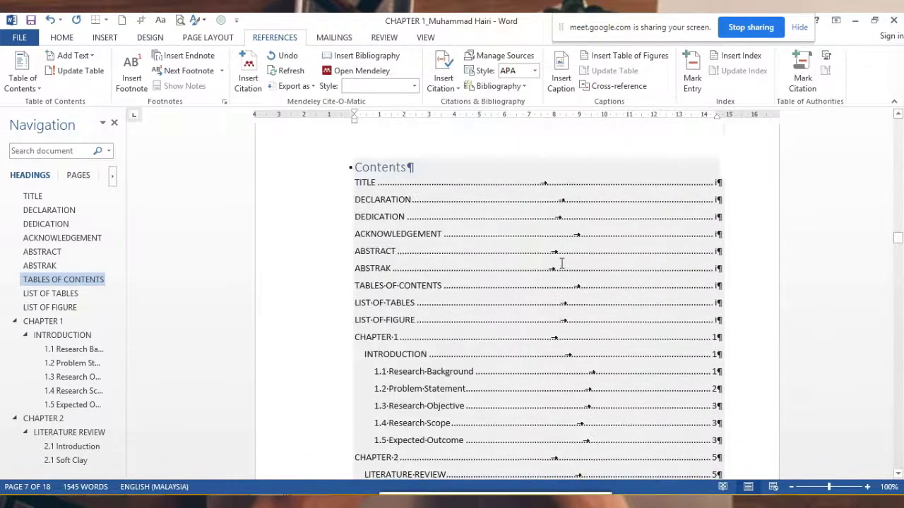
# Open the table of contents' field settings from its right-click menu, then close them unchanged
pyautogui.click(436, 213)
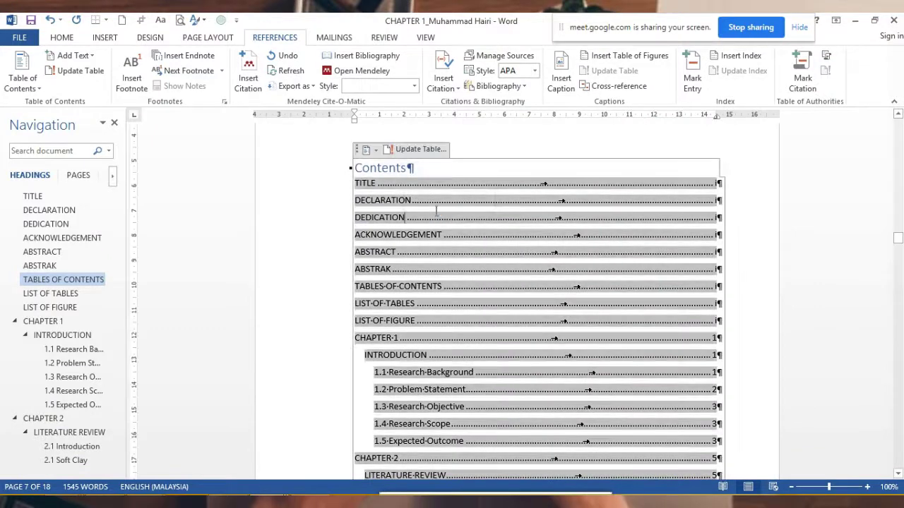
pyautogui.click(357, 151)
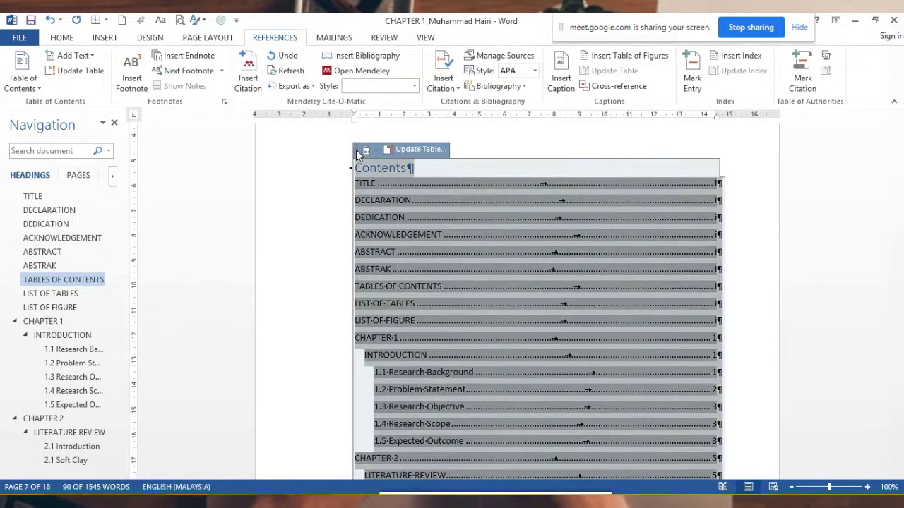
pyautogui.rightClick(432, 227)
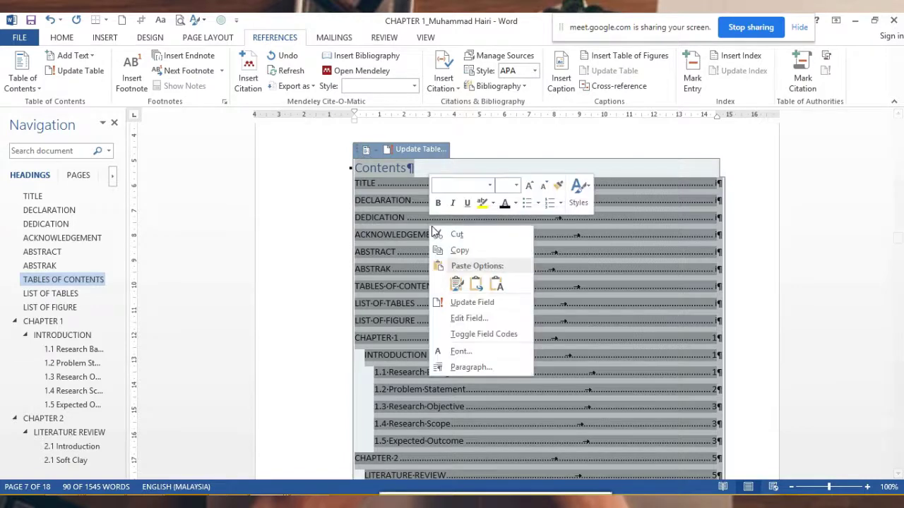
pyautogui.click(480, 323)
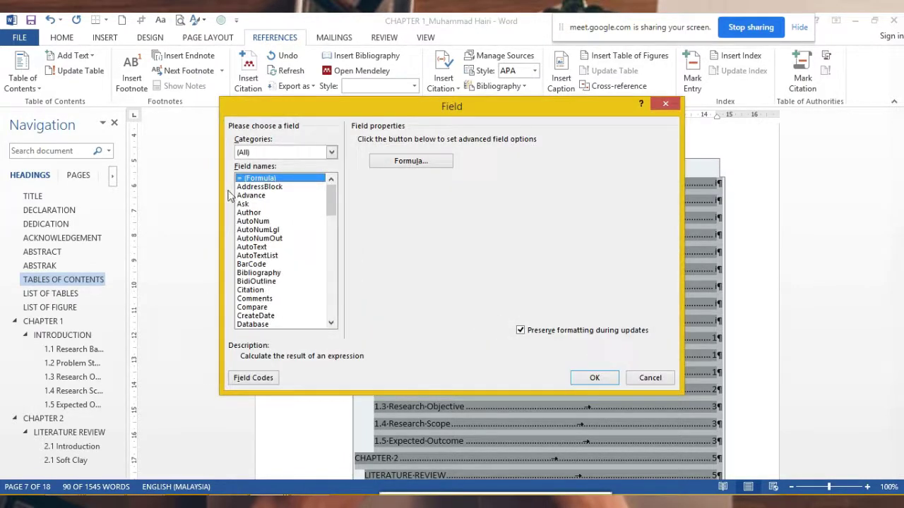
pyautogui.click(665, 104)
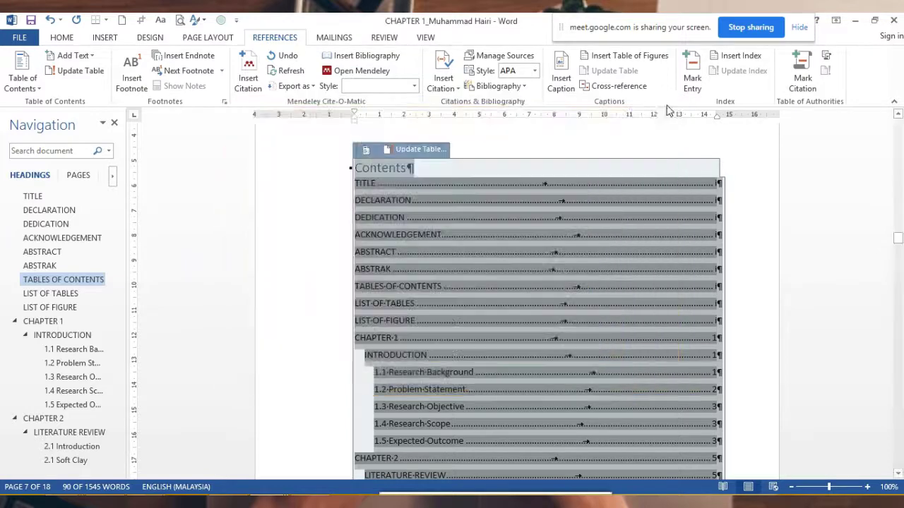
pyautogui.click(451, 217)
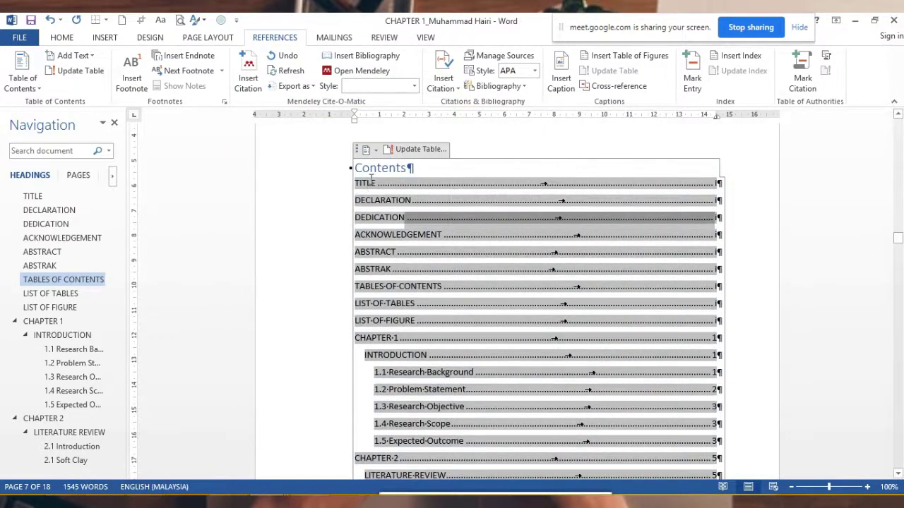
# Open and dismiss the table of contents style gallery, then review the chapter page numbers
pyautogui.click(396, 167)
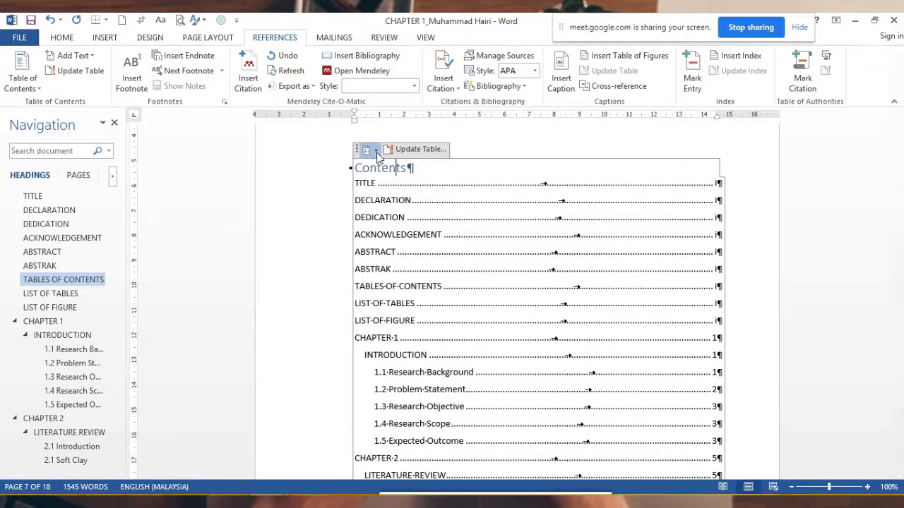
pyautogui.click(376, 152)
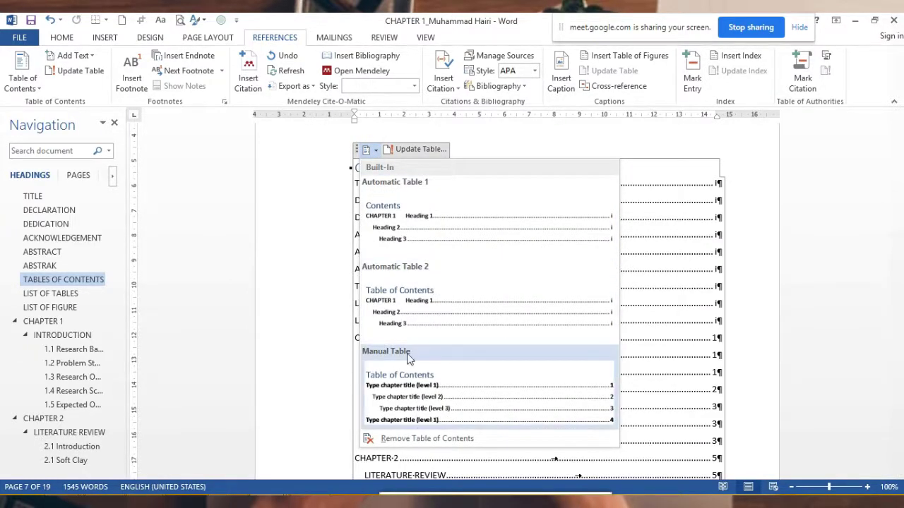
pyautogui.click(365, 155)
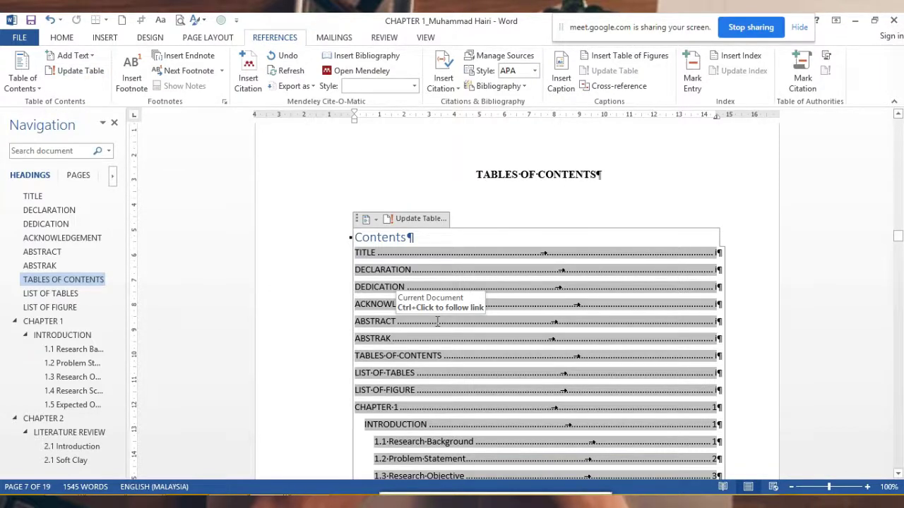
pyautogui.scroll(-1, 478, 327)
pyautogui.scroll(-4, 478, 326)
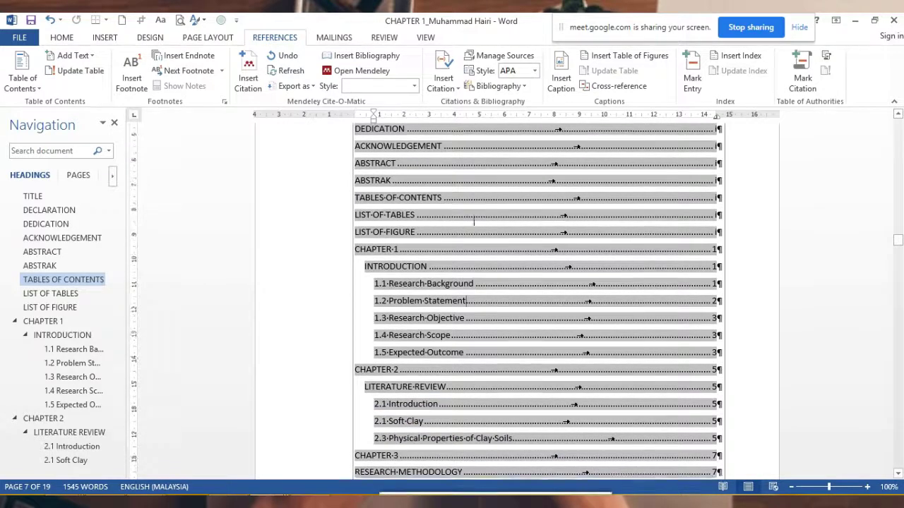
pyautogui.scroll(3, 441, 201)
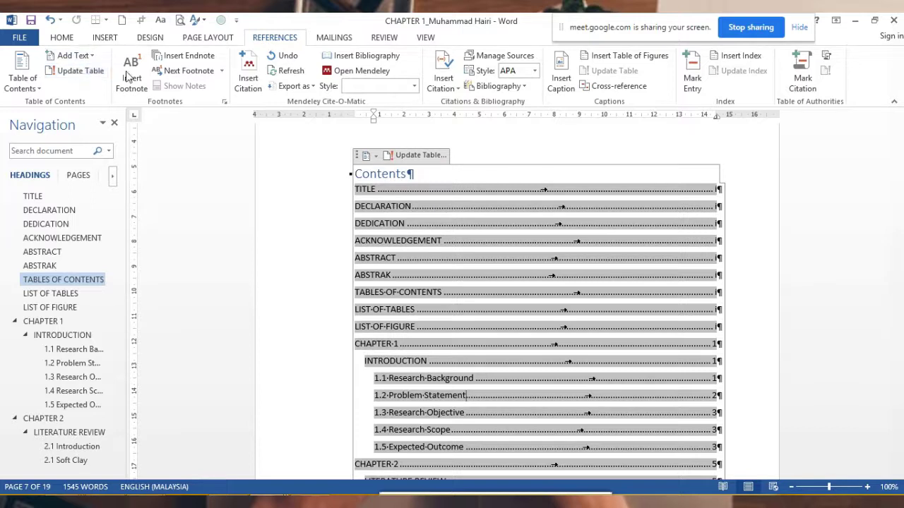
# Rebuild the table of contents via Custom Table of Contents with Tab leader set to (none), replacing the existing one
pyautogui.click(37, 89)
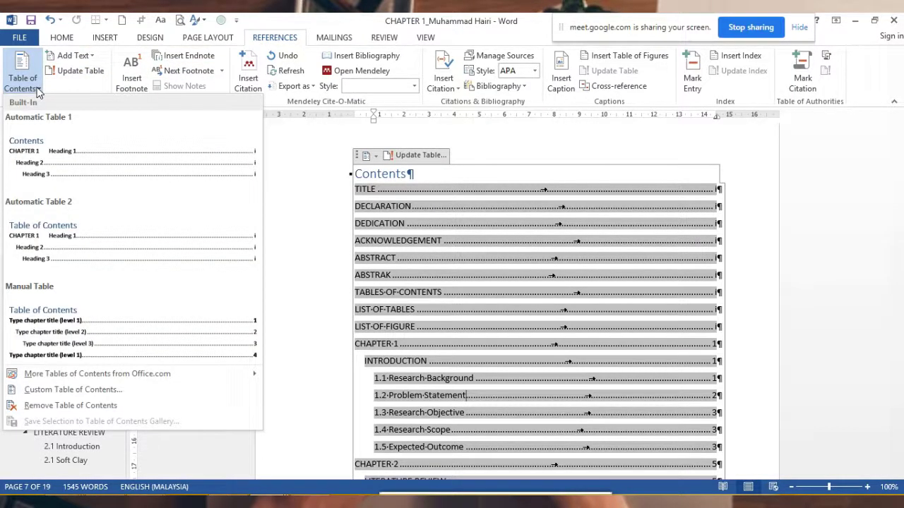
pyautogui.click(74, 389)
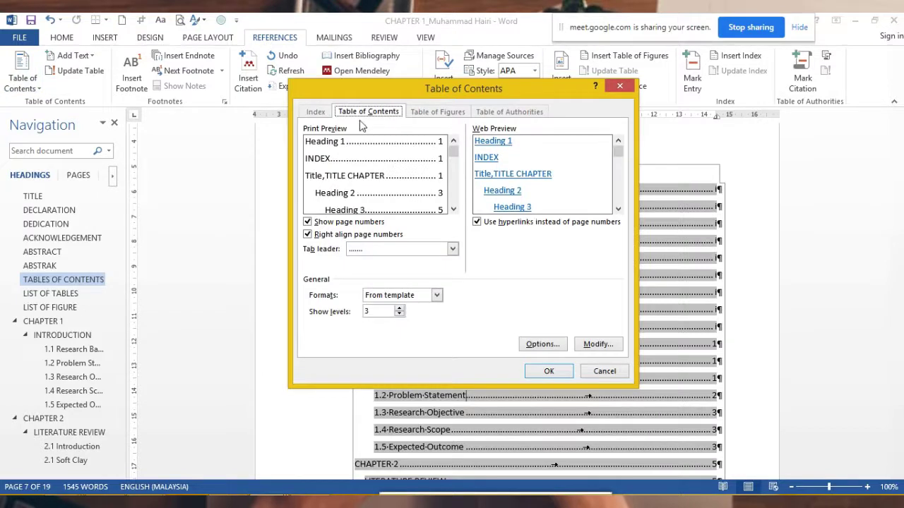
pyautogui.click(453, 251)
pyautogui.click(402, 259)
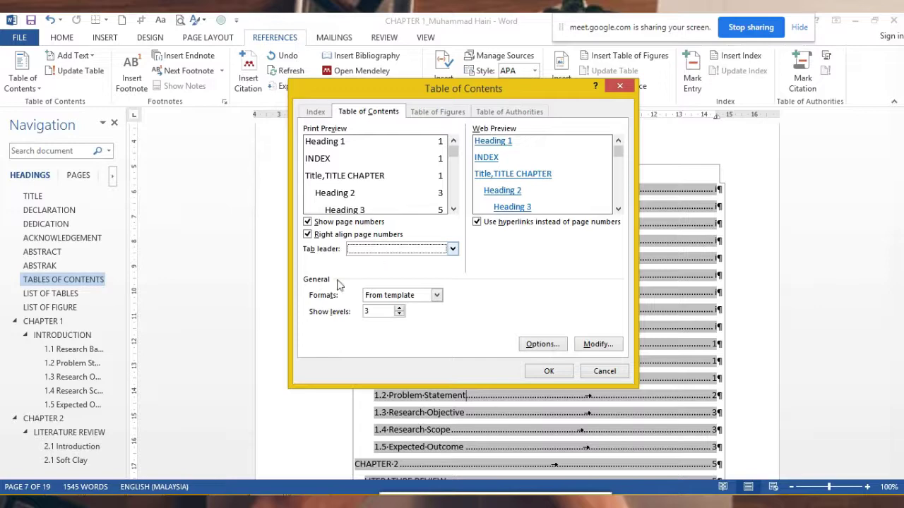
pyautogui.click(553, 373)
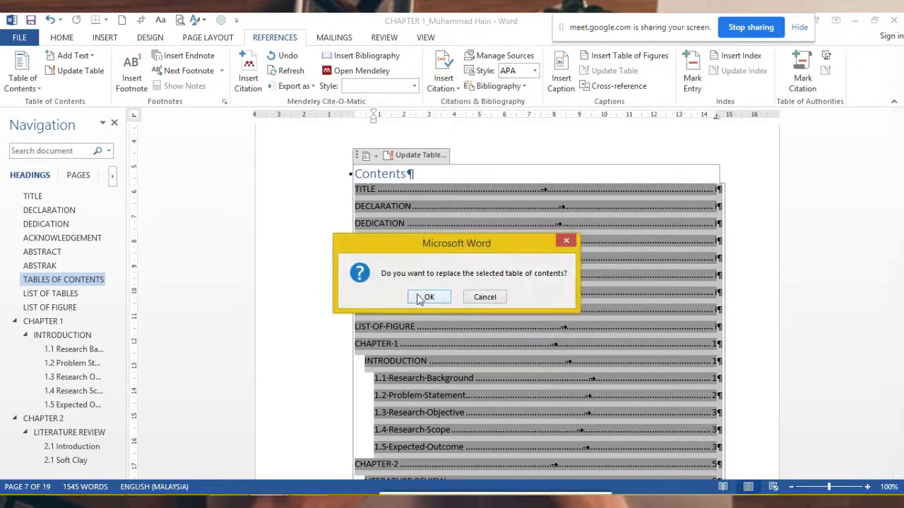
pyautogui.click(419, 298)
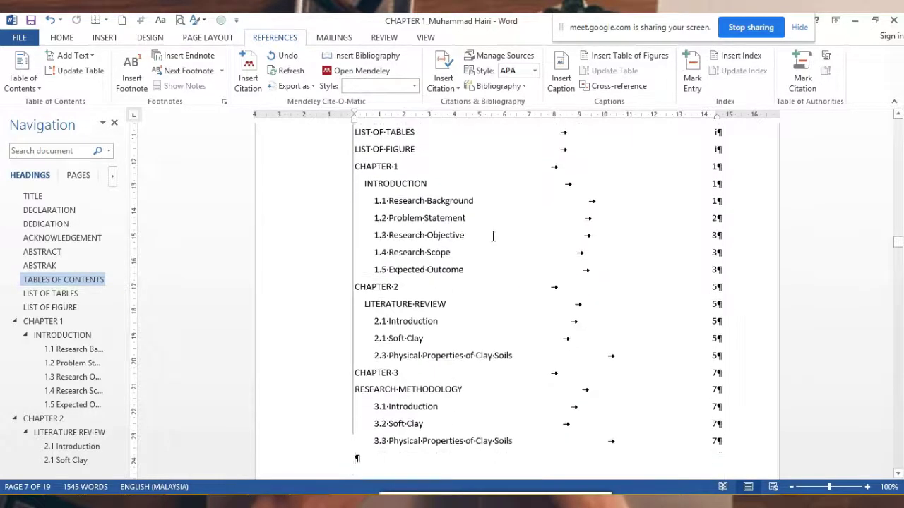
pyautogui.scroll(2, 610, 278)
pyautogui.scroll(2, 532, 287)
pyautogui.scroll(-8, 531, 291)
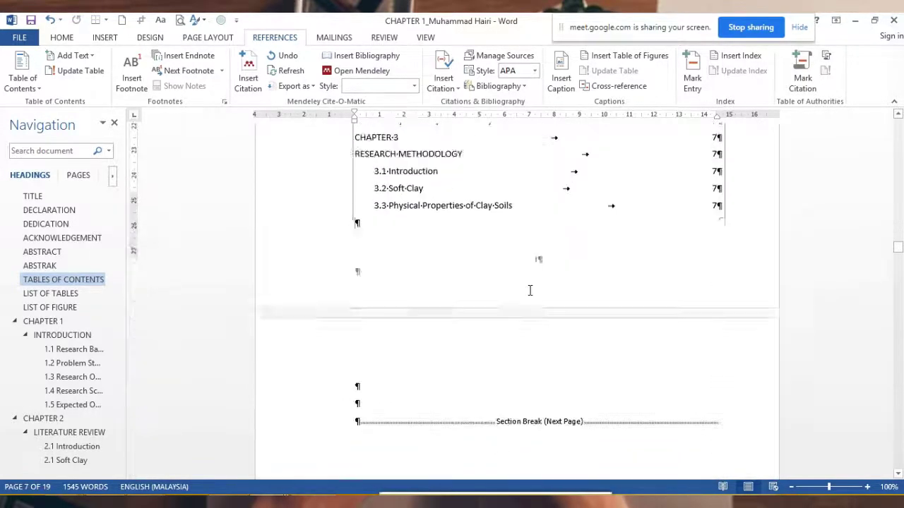
pyautogui.scroll(-5, 527, 294)
pyautogui.scroll(1, 528, 294)
pyautogui.scroll(3, 528, 293)
pyautogui.scroll(5, 526, 293)
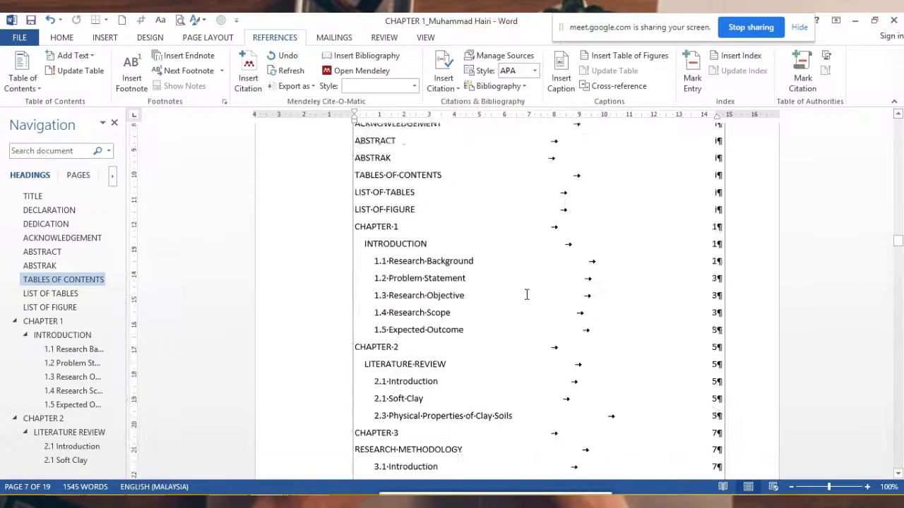
pyautogui.scroll(2, 526, 294)
pyautogui.scroll(1, 409, 192)
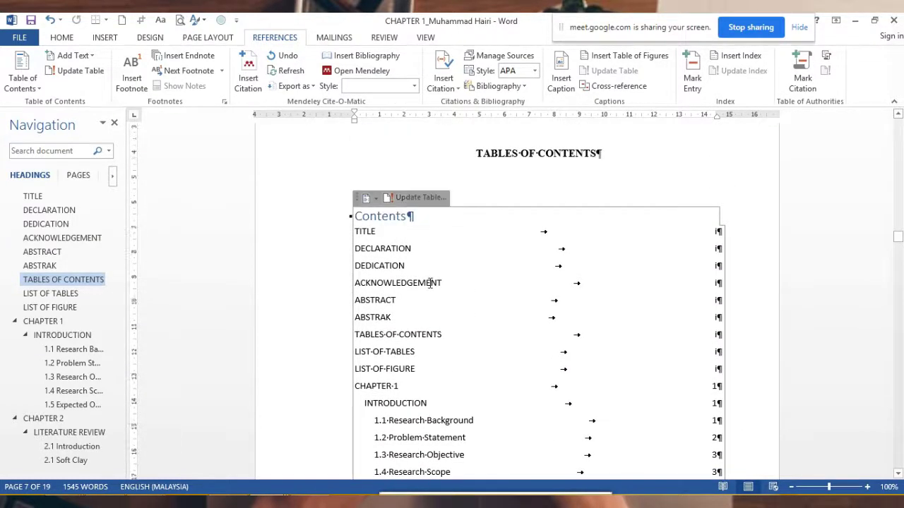
pyautogui.scroll(-2, 429, 282)
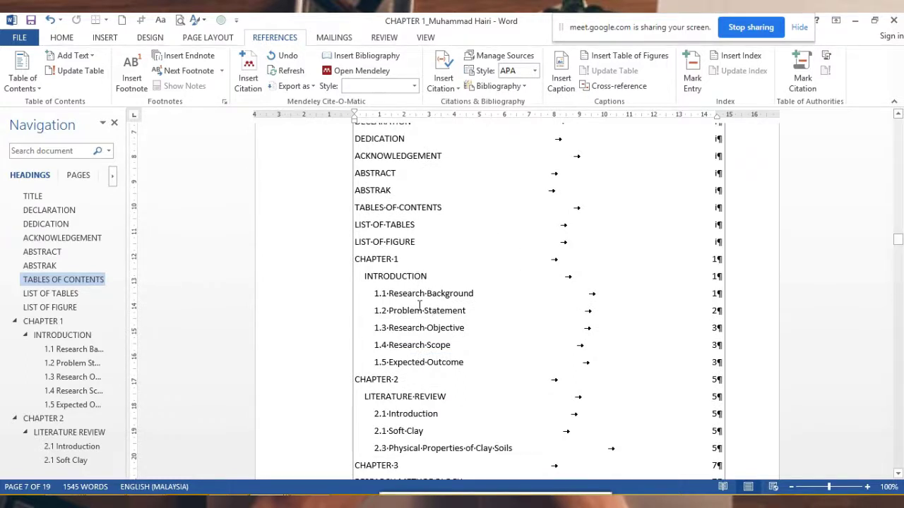
pyautogui.scroll(3, 418, 300)
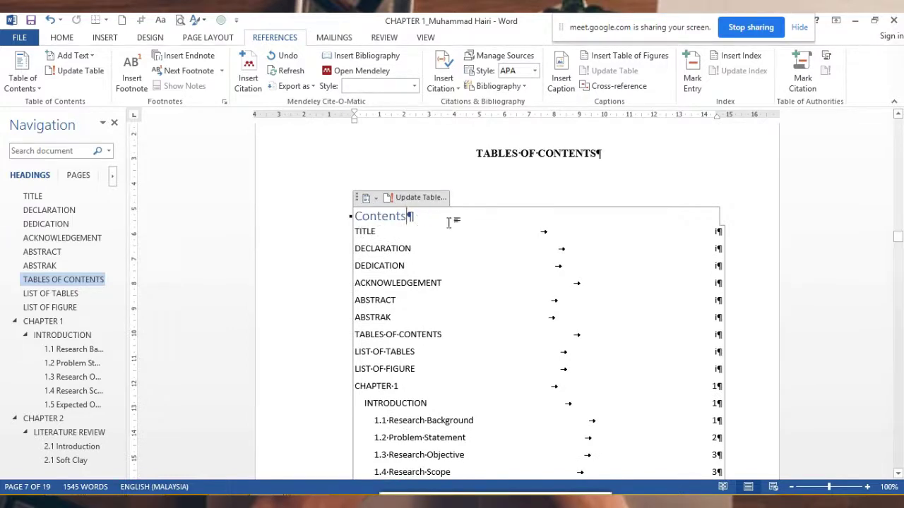
# Delete the 'Contents' title and select the whole table of contents
pyautogui.press('BackSpace')
pyautogui.press('BackSpace')
pyautogui.press('BackSpace')
pyautogui.press('BackSpace')
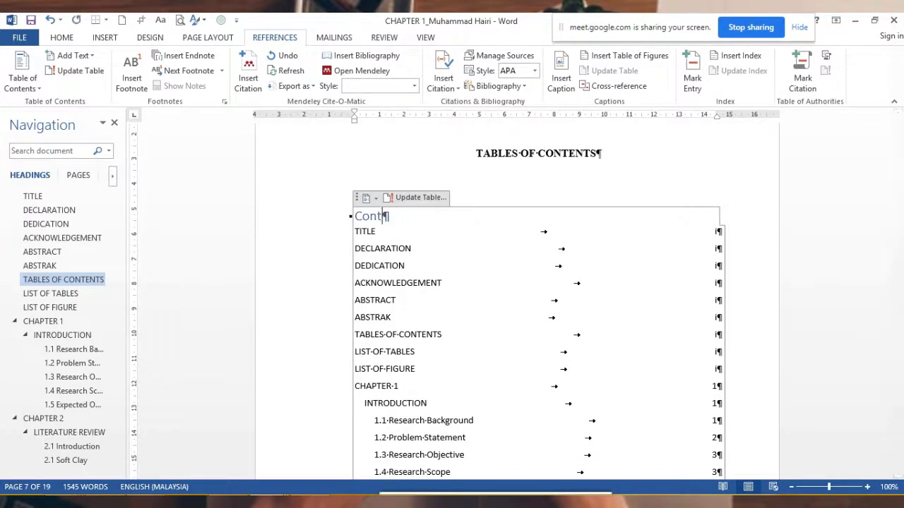
pyautogui.press('BackSpace')
pyautogui.press('BackSpace')
pyautogui.press('BackSpace')
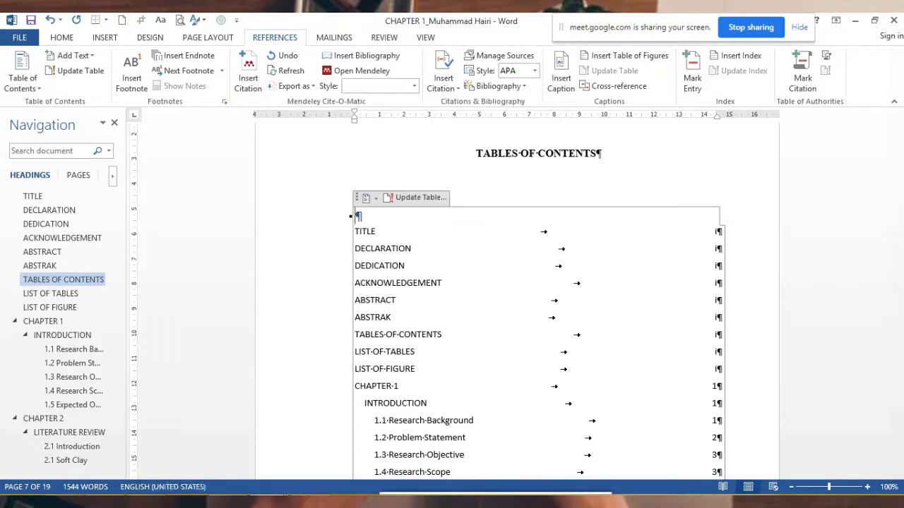
pyautogui.click(487, 258)
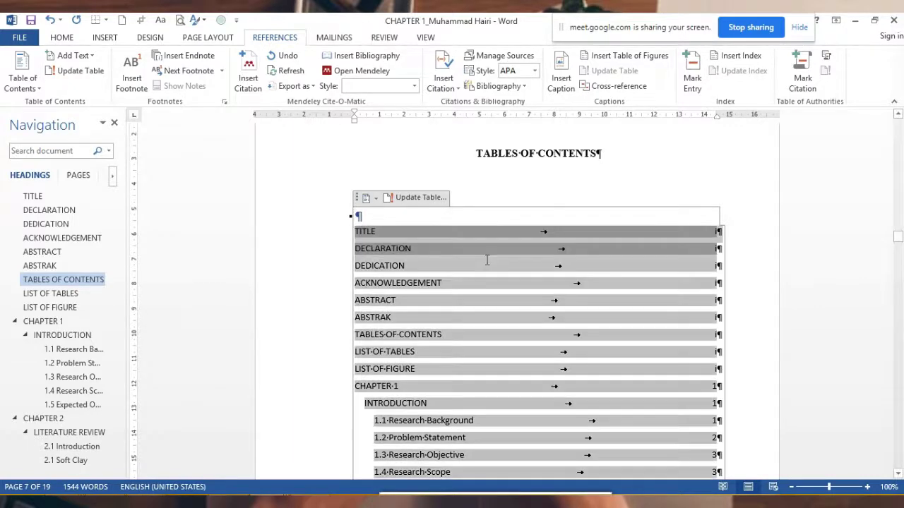
pyautogui.scroll(-6, 600, 312)
pyautogui.scroll(-5, 600, 311)
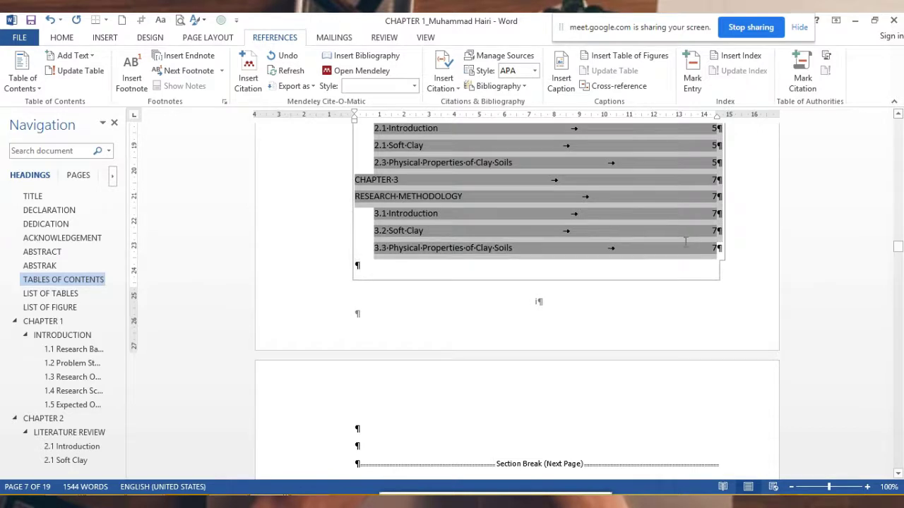
# Set the selected contents entries to Times New Roman, 12 pt
pyautogui.click(62, 37)
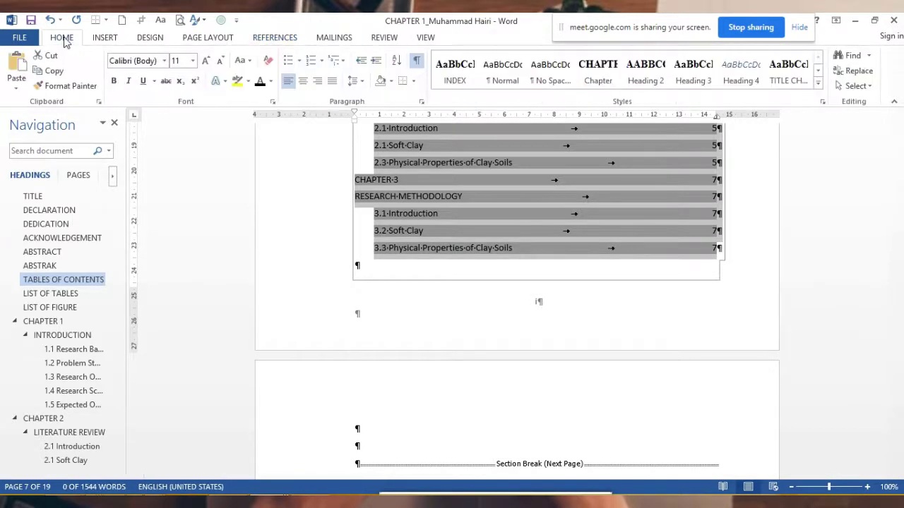
pyautogui.click(167, 62)
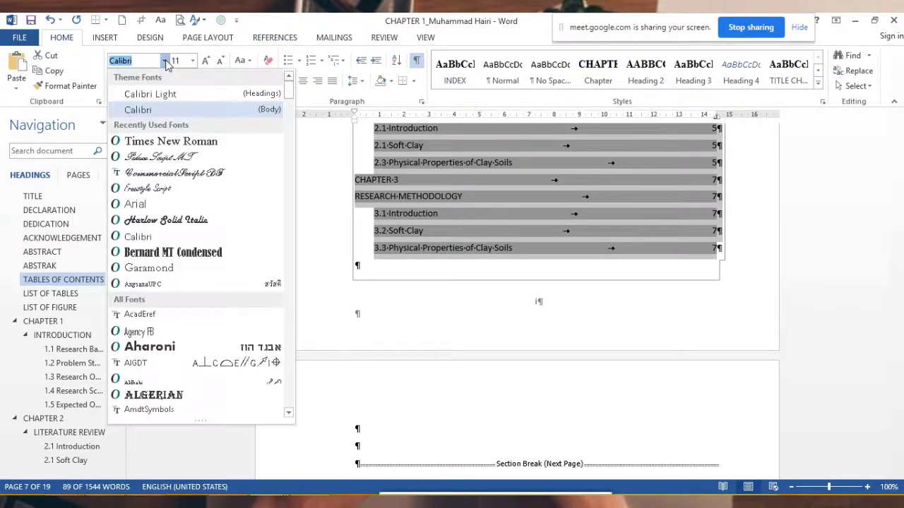
pyautogui.click(180, 141)
pyautogui.click(192, 61)
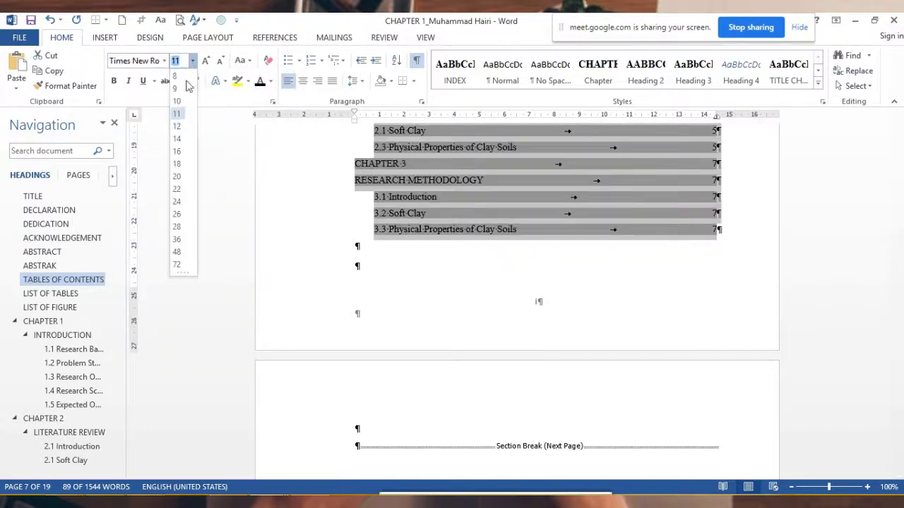
pyautogui.click(178, 135)
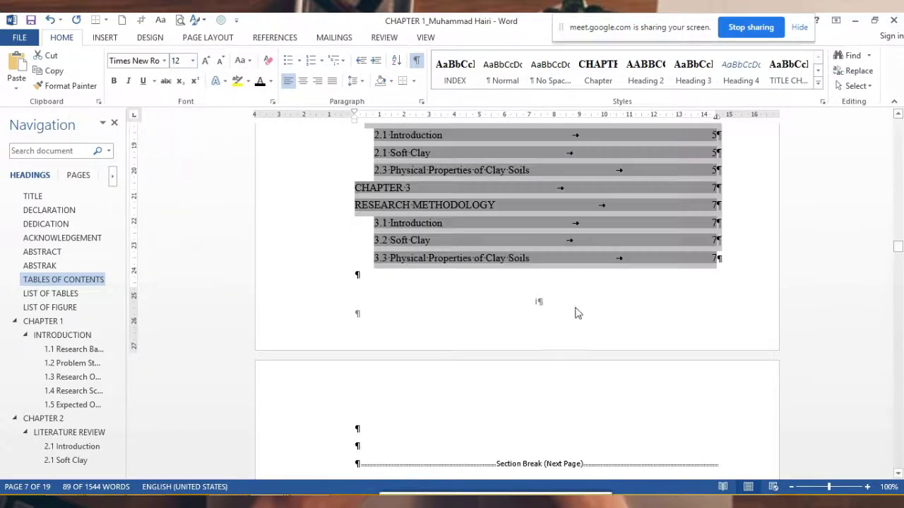
pyautogui.scroll(-3, 575, 314)
pyautogui.scroll(-3, 576, 325)
pyautogui.scroll(4, 579, 322)
pyautogui.scroll(6, 579, 323)
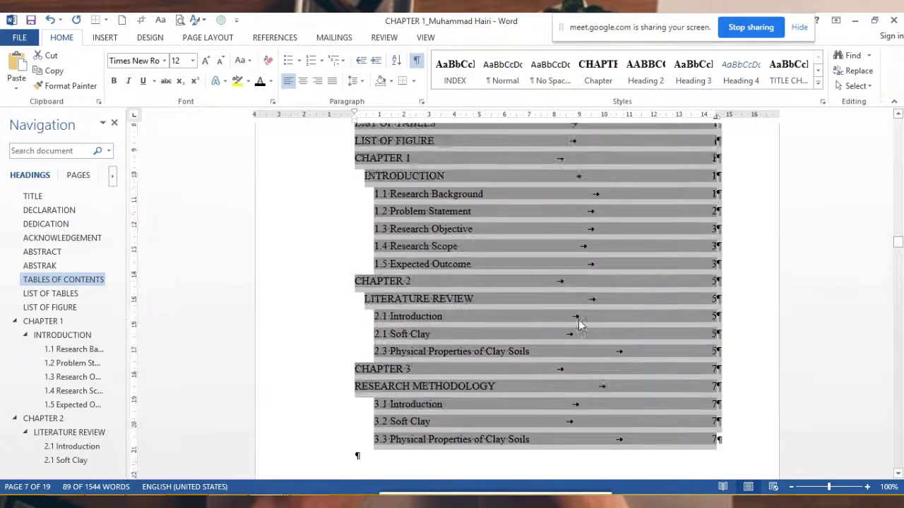
pyautogui.scroll(5, 578, 319)
pyautogui.scroll(-2, 508, 302)
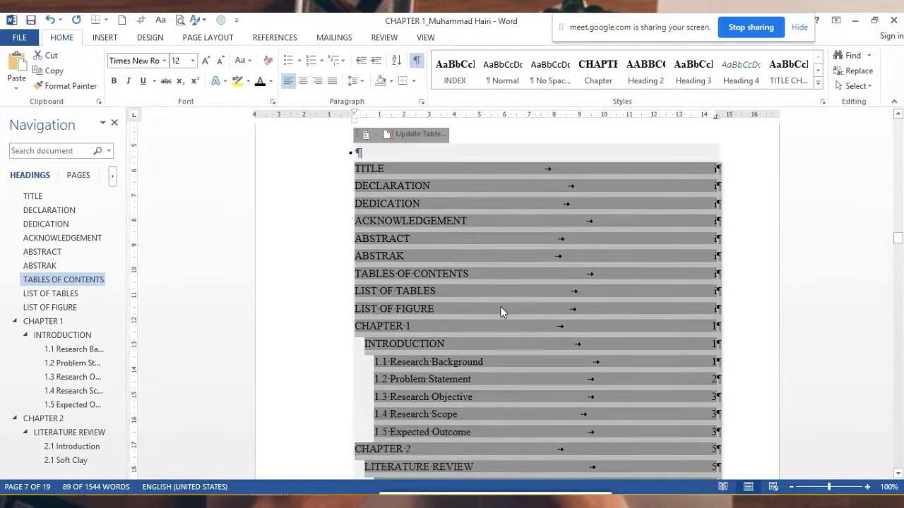
# Make the TITLE, DECLARATION and DEDICATION contents entries bold
pyautogui.click(463, 222)
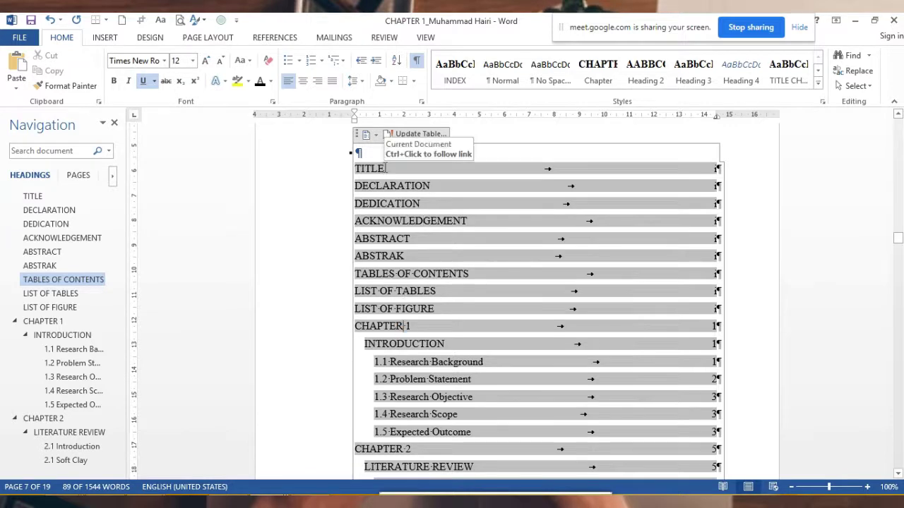
pyautogui.click(378, 168)
pyautogui.doubleClick(368, 168)
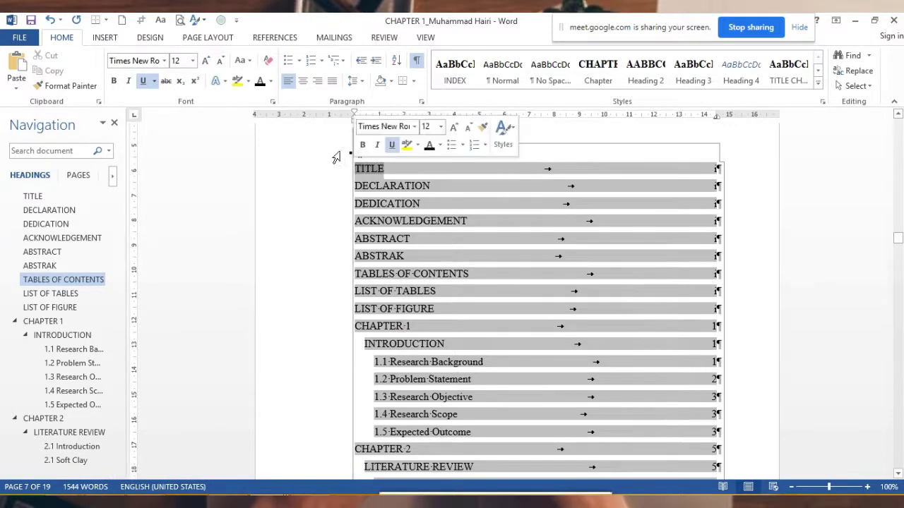
pyautogui.click(114, 81)
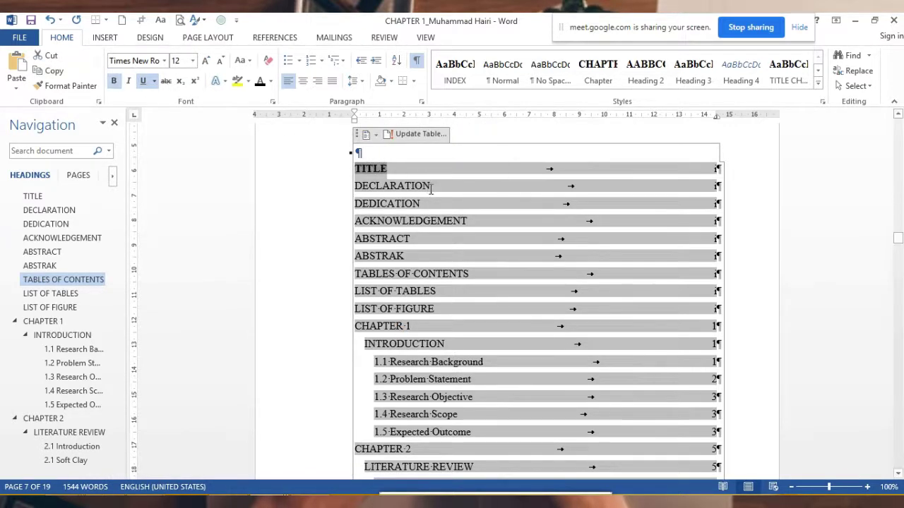
pyautogui.moveTo(431, 186); pyautogui.dragTo(354, 186)
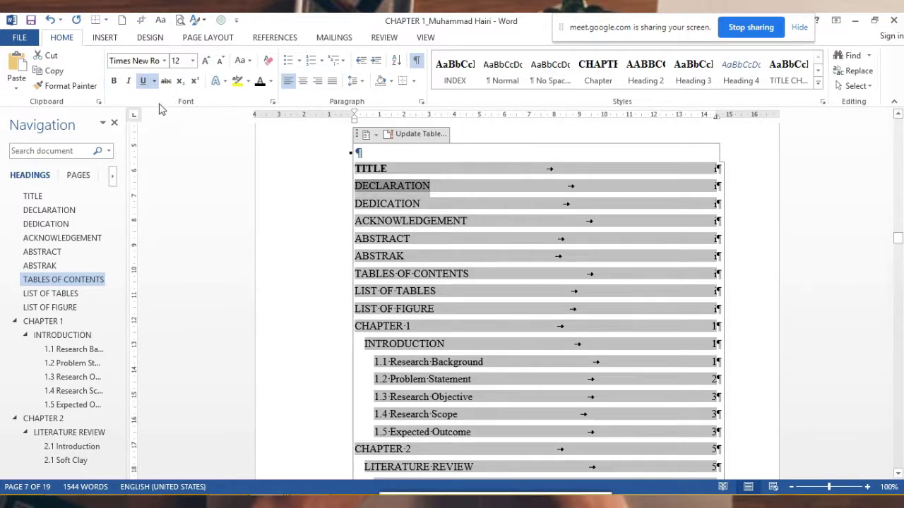
pyautogui.click(113, 80)
pyautogui.click(421, 203)
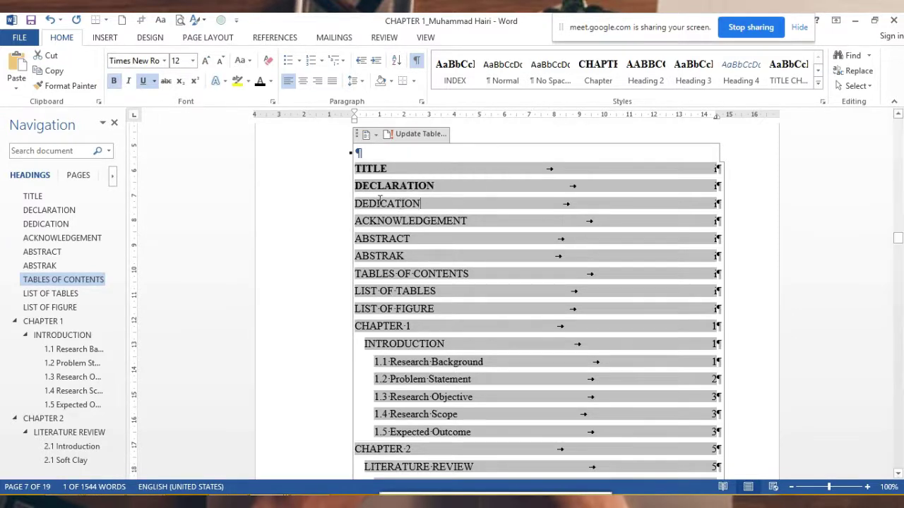
pyautogui.moveTo(421, 204); pyautogui.dragTo(355, 203)
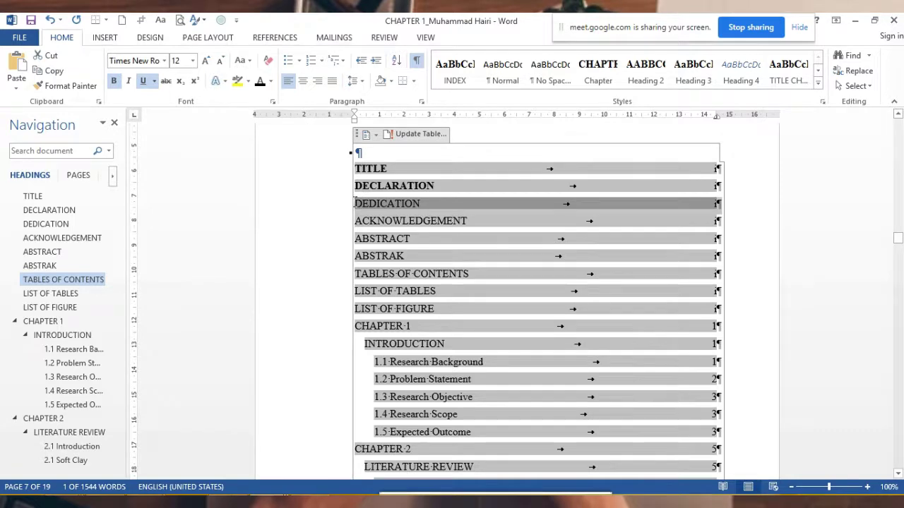
pyautogui.click(113, 81)
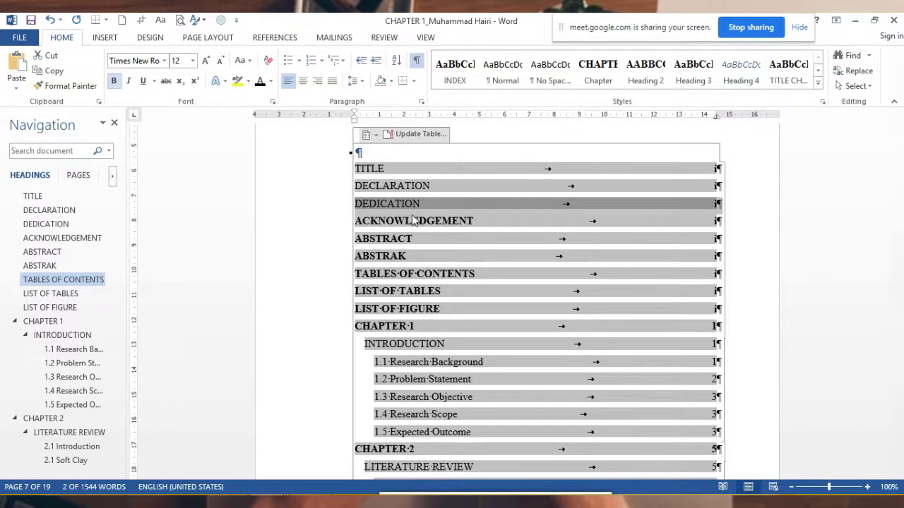
pyautogui.click(456, 256)
# Re-apply bold to the TITLE, DECLARATION and DEDICATION lines lower in the contents listing
pyautogui.scroll(-3, 497, 433)
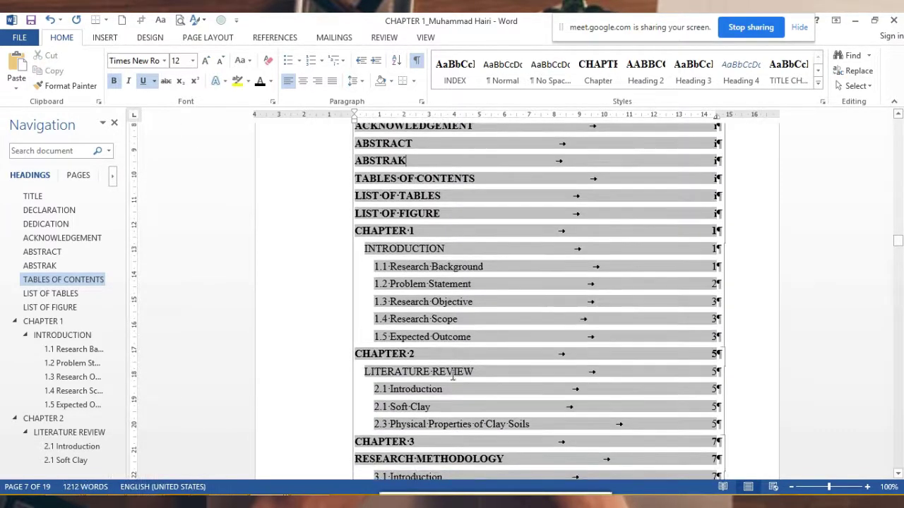
pyautogui.scroll(-3, 453, 377)
pyautogui.scroll(6, 424, 282)
pyautogui.scroll(4, 412, 245)
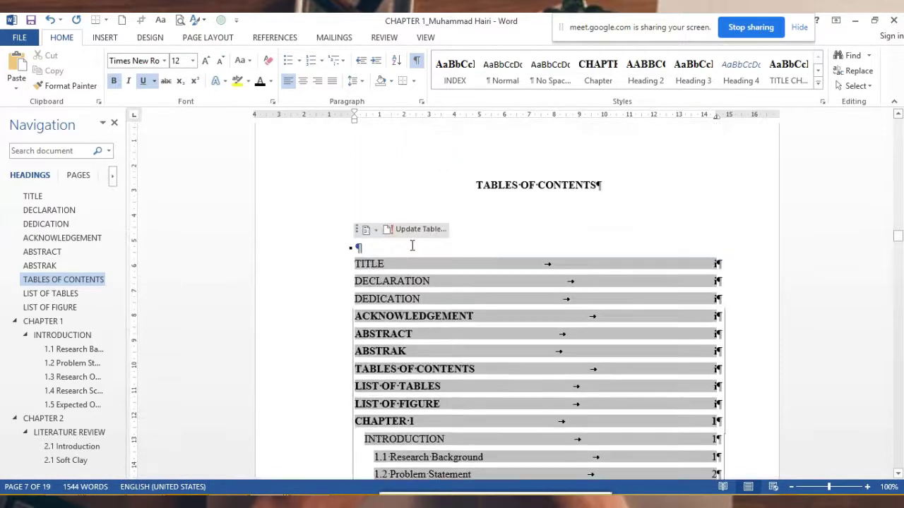
pyautogui.doubleClick(369, 263)
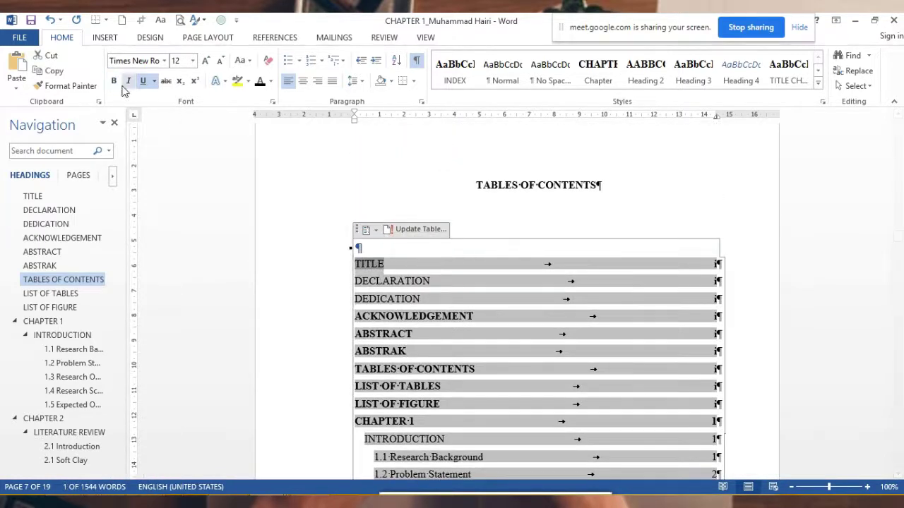
pyautogui.click(114, 81)
pyautogui.click(397, 281)
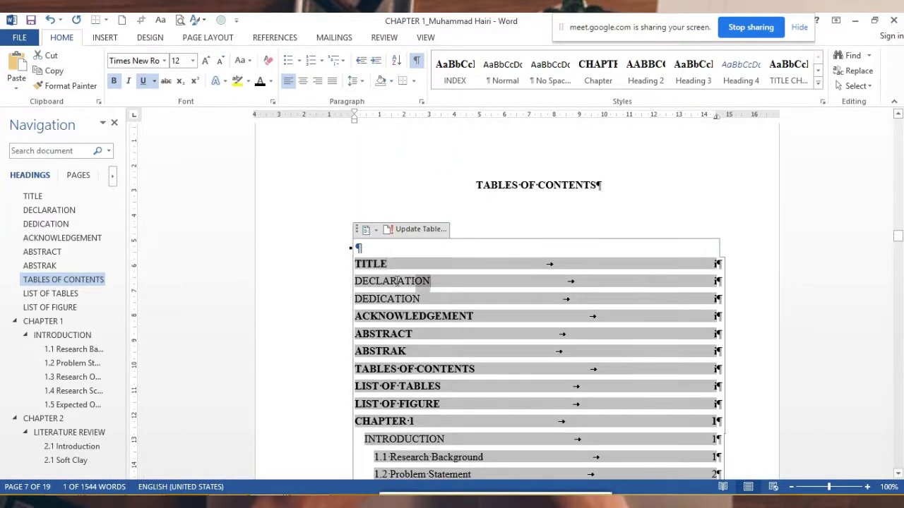
pyautogui.moveTo(396, 281); pyautogui.dragTo(364, 276)
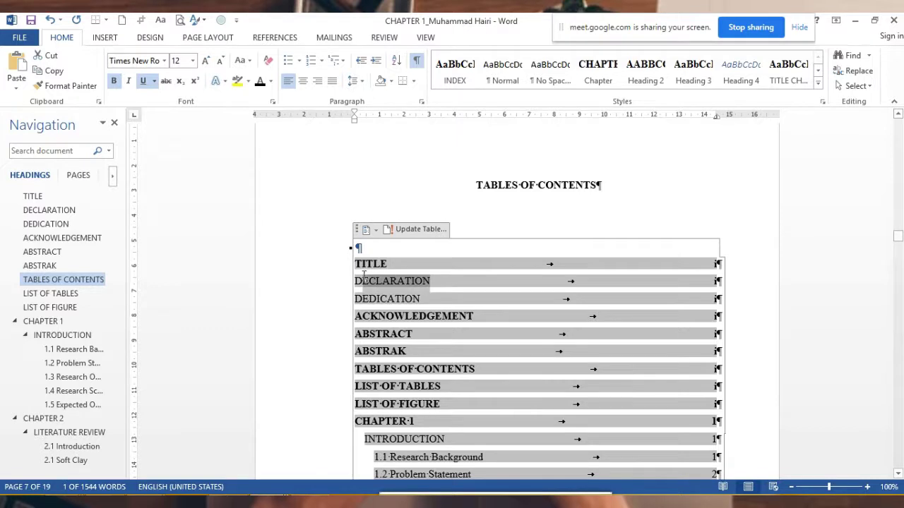
pyautogui.click(114, 81)
pyautogui.moveTo(420, 299); pyautogui.dragTo(364, 298)
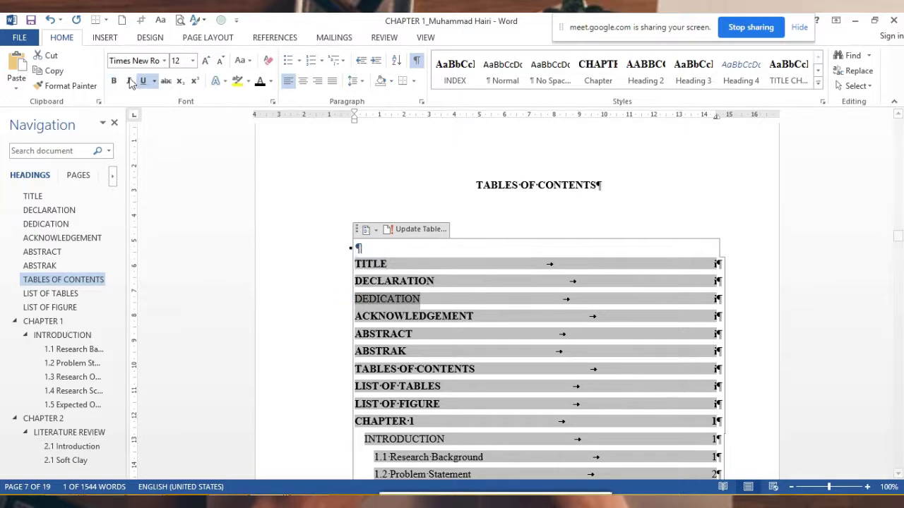
pyautogui.click(113, 80)
pyautogui.click(385, 338)
pyautogui.scroll(-3, 385, 338)
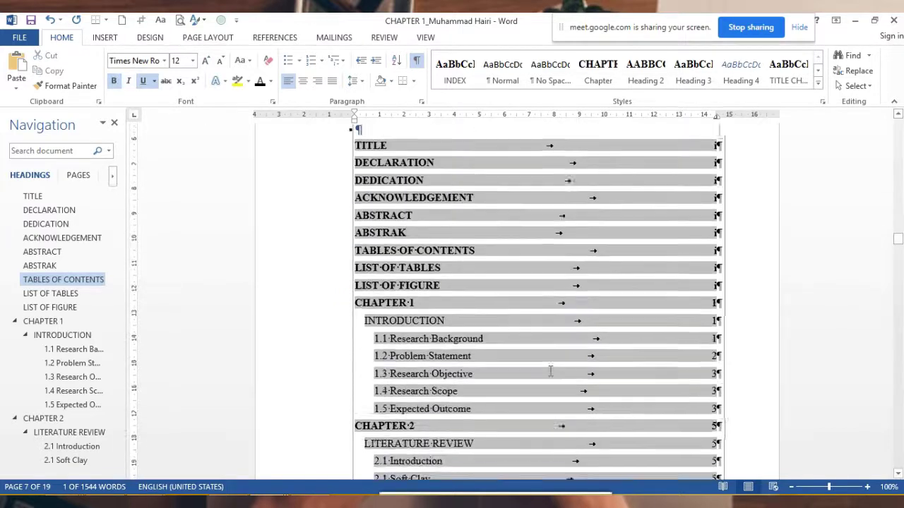
pyautogui.scroll(-1, 385, 338)
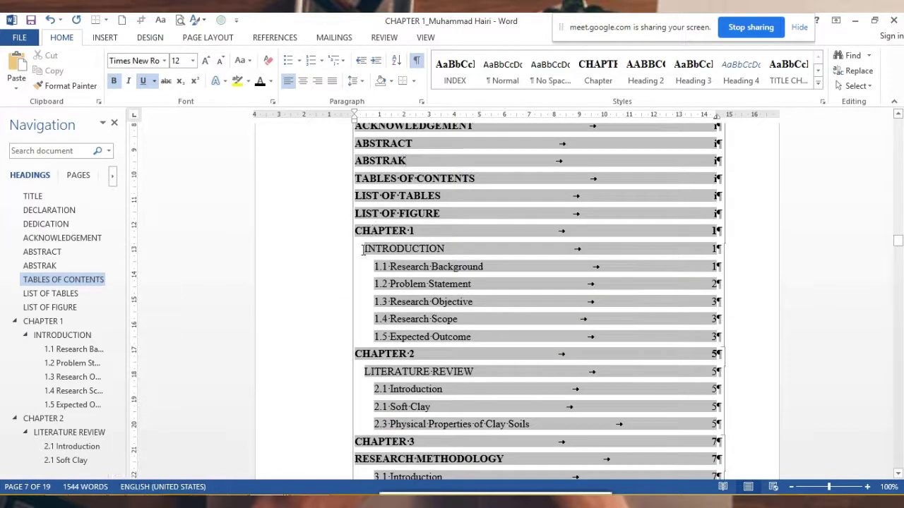
pyautogui.click(428, 245)
pyautogui.click(426, 232)
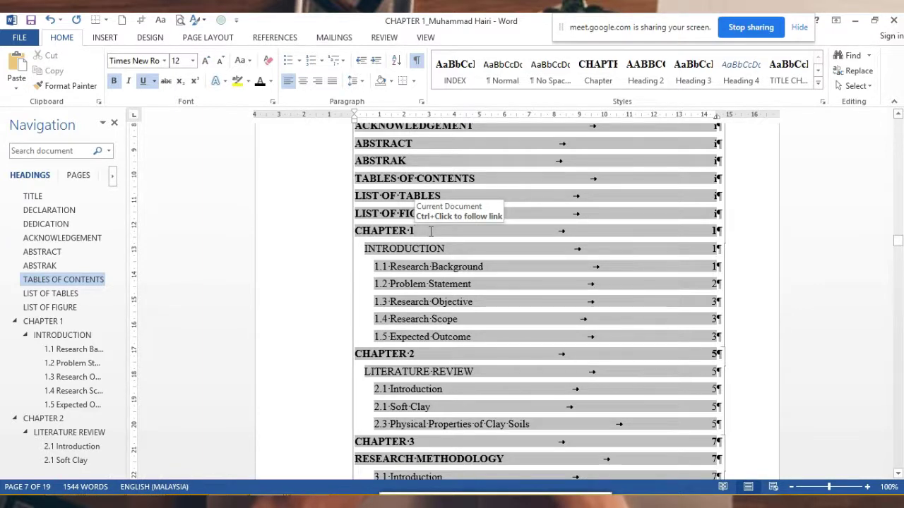
# Join INTRODUCTION onto the CHAPTER 1 line and delete the empty line below it
pyautogui.click(430, 231)
pyautogui.click(365, 249)
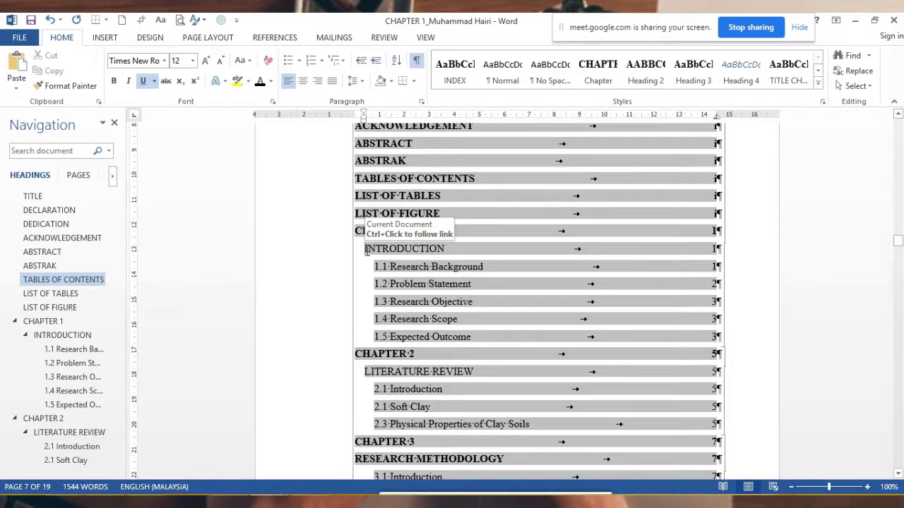
pyautogui.moveTo(365, 249); pyautogui.dragTo(454, 251)
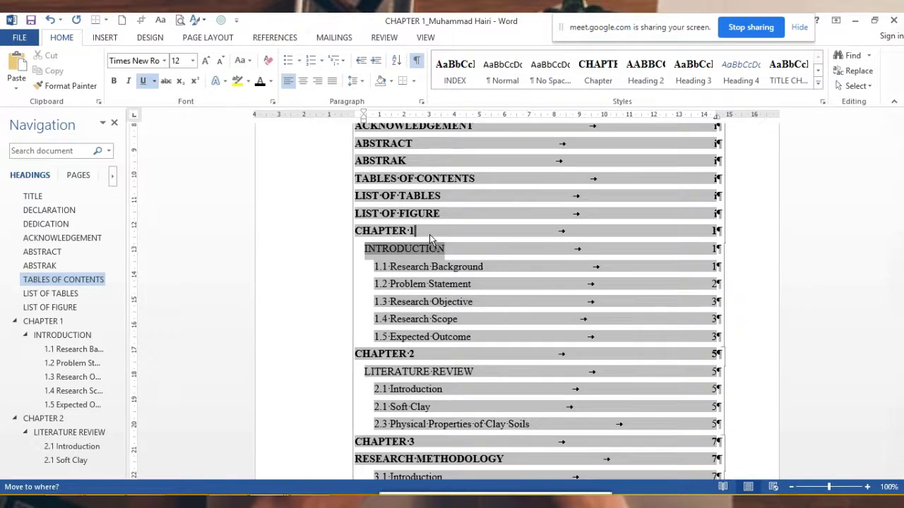
pyautogui.moveTo(377, 254); pyautogui.dragTo(424, 233)
pyautogui.click(393, 251)
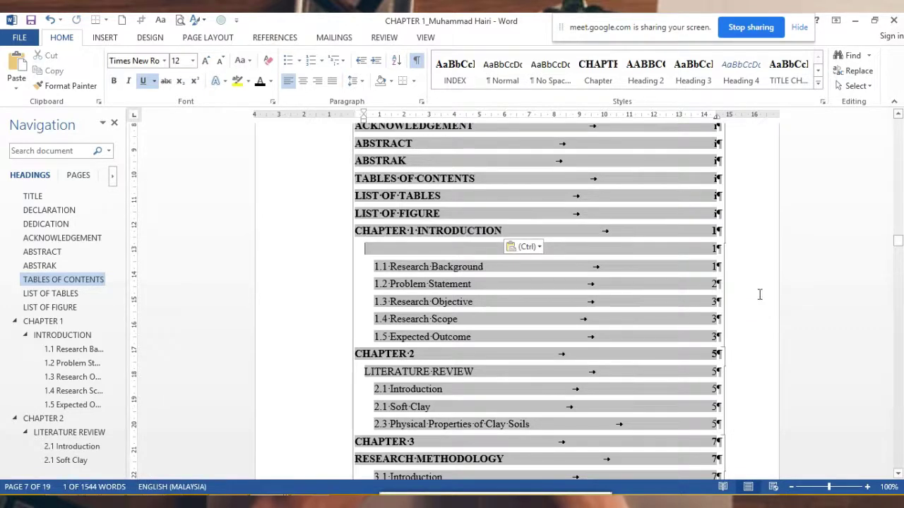
pyautogui.moveTo(533, 247); pyautogui.dragTo(720, 245)
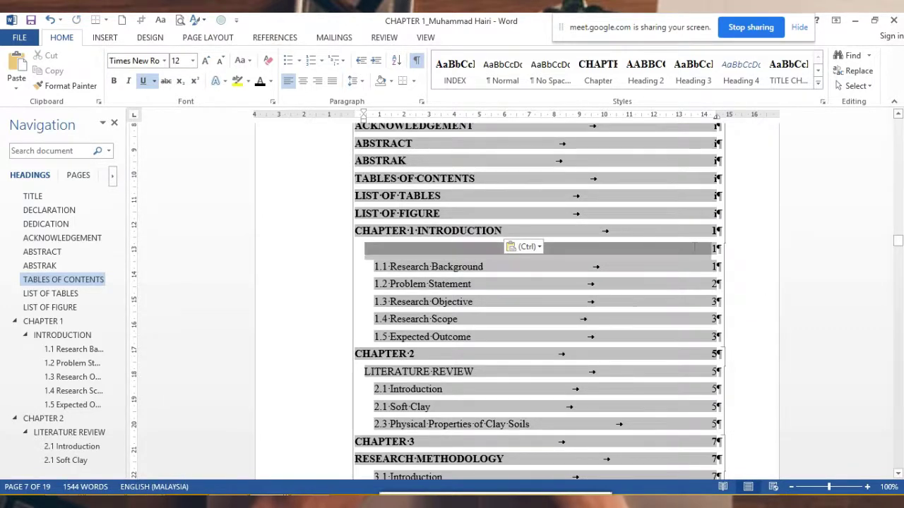
pyautogui.press('Delete')
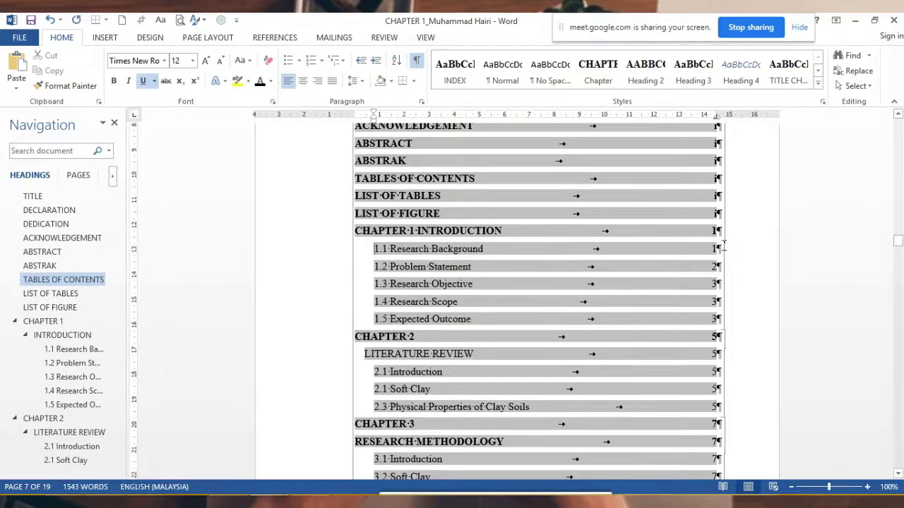
# Move LITERATURE REVIEW and RESEARCH METHODOLOGY beside their chapter headings and delete the leftover blank lines
pyautogui.moveTo(364, 354); pyautogui.dragTo(485, 353)
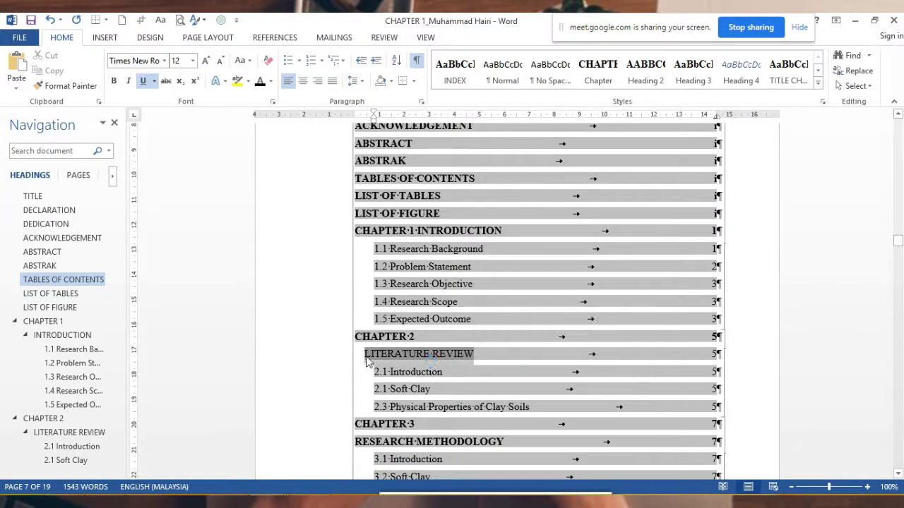
pyautogui.moveTo(423, 354); pyautogui.dragTo(430, 344)
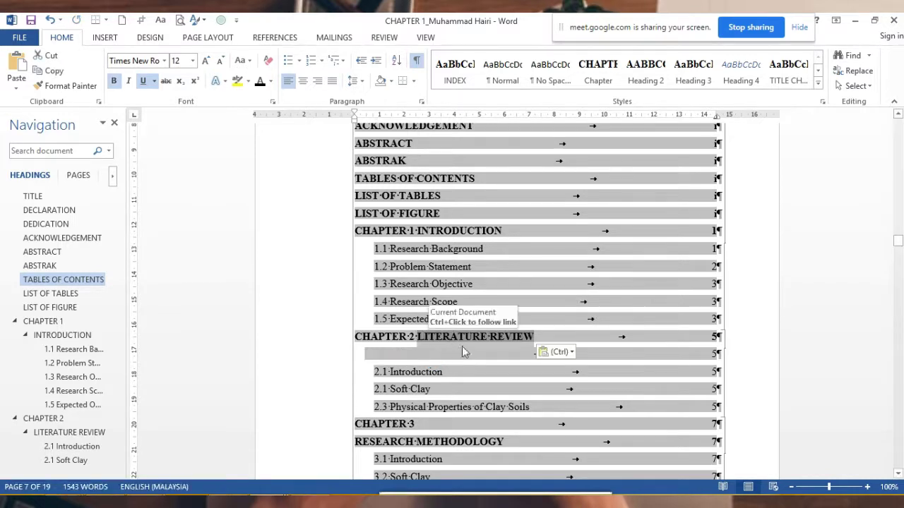
pyautogui.scroll(-1, 393, 360)
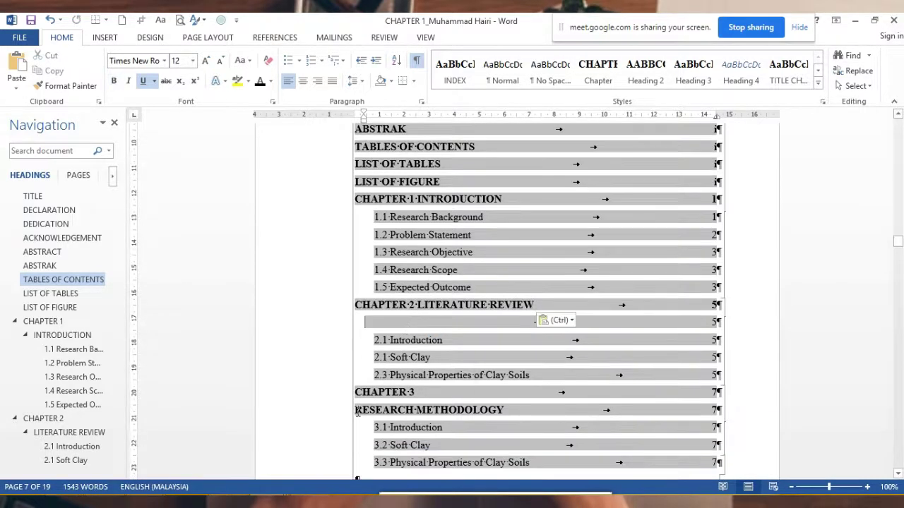
pyautogui.moveTo(356, 410)
pyautogui.mouseDown()
pyautogui.moveTo(504, 413)
pyautogui.moveTo(423, 399)
pyautogui.mouseUp()
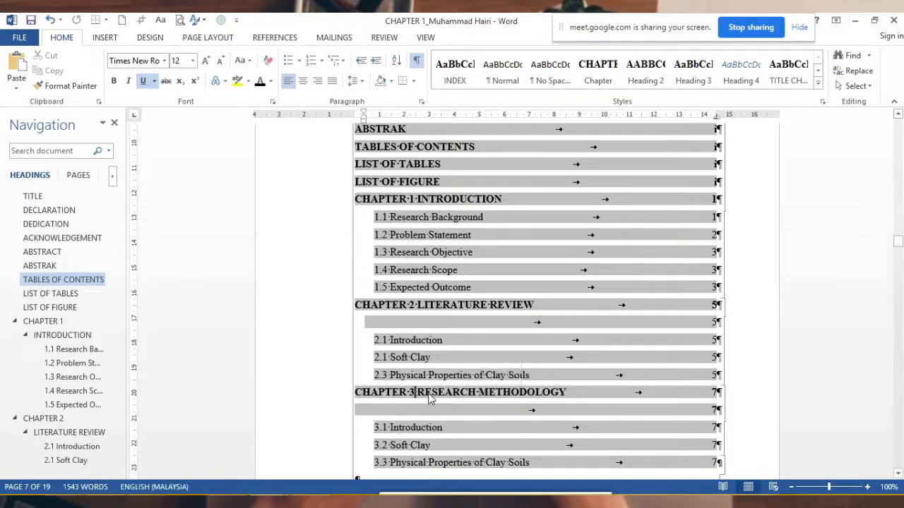
pyautogui.scroll(-3, 453, 331)
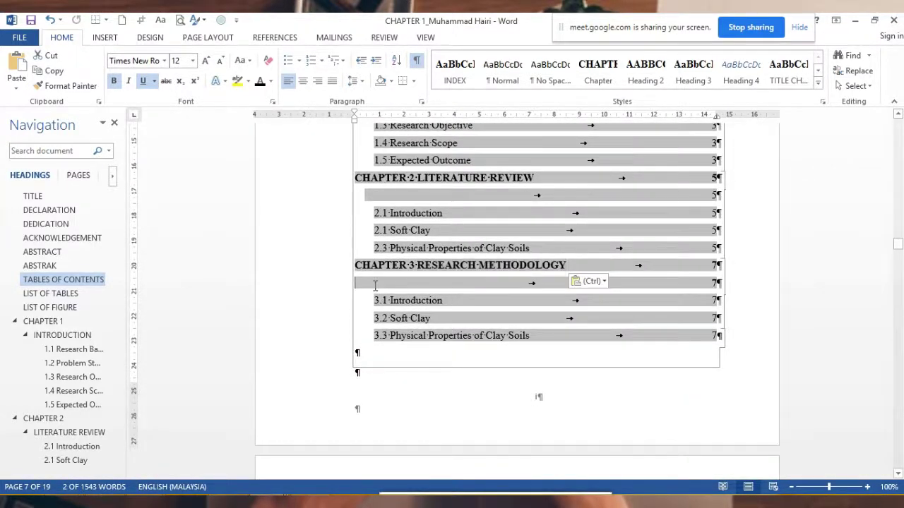
pyautogui.moveTo(374, 284); pyautogui.dragTo(660, 292)
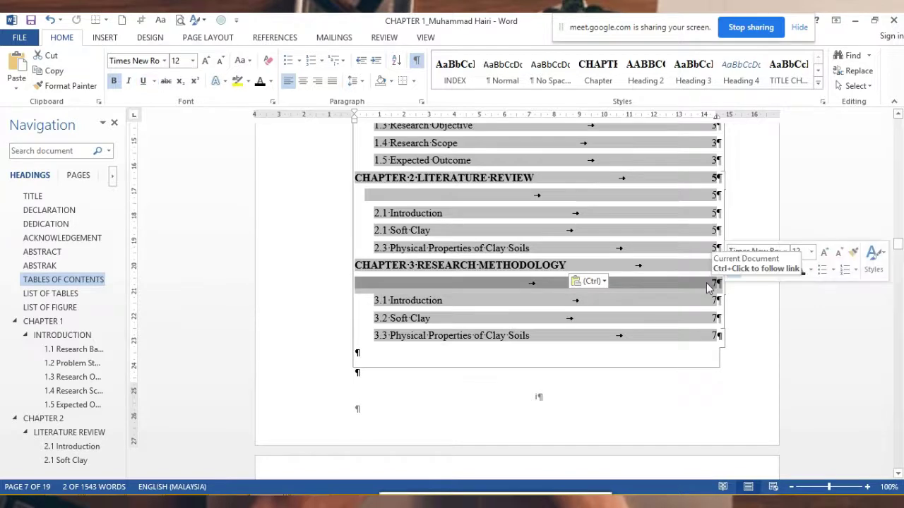
pyautogui.press('Delete')
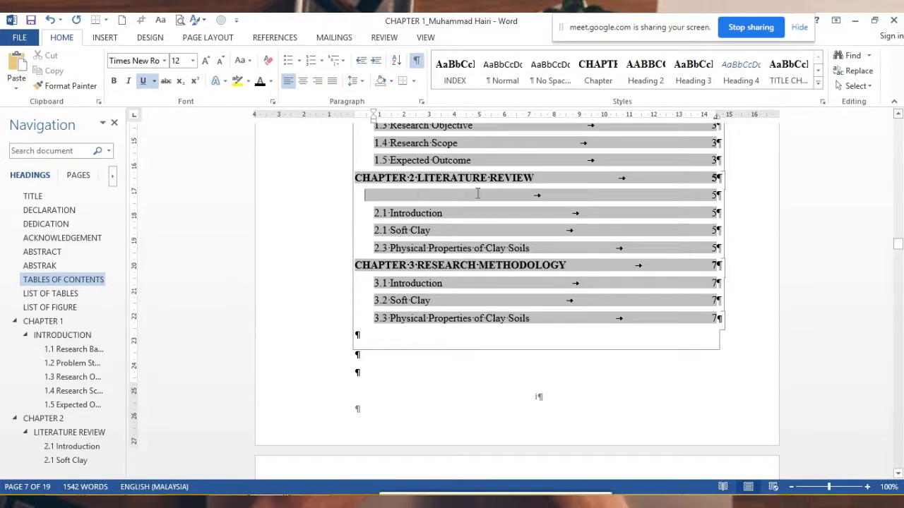
pyautogui.moveTo(364, 194); pyautogui.dragTo(723, 191)
pyautogui.press('Delete')
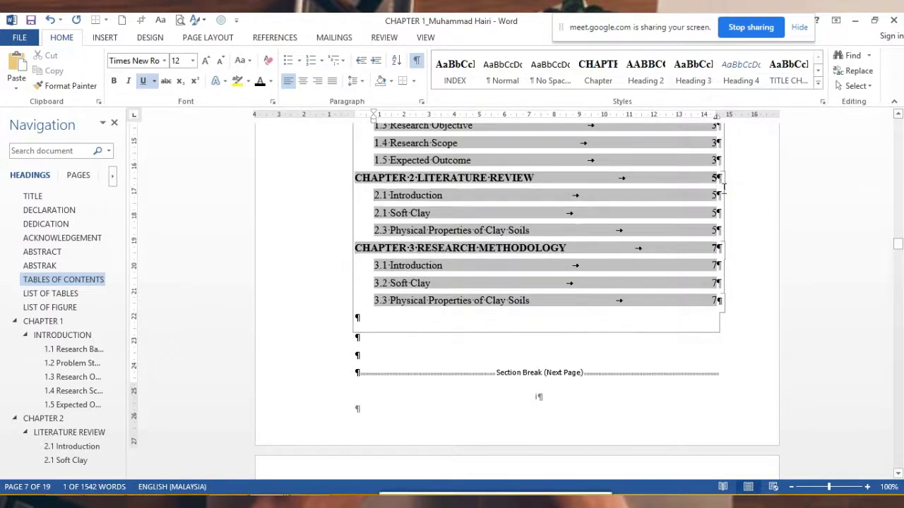
pyautogui.scroll(3, 483, 297)
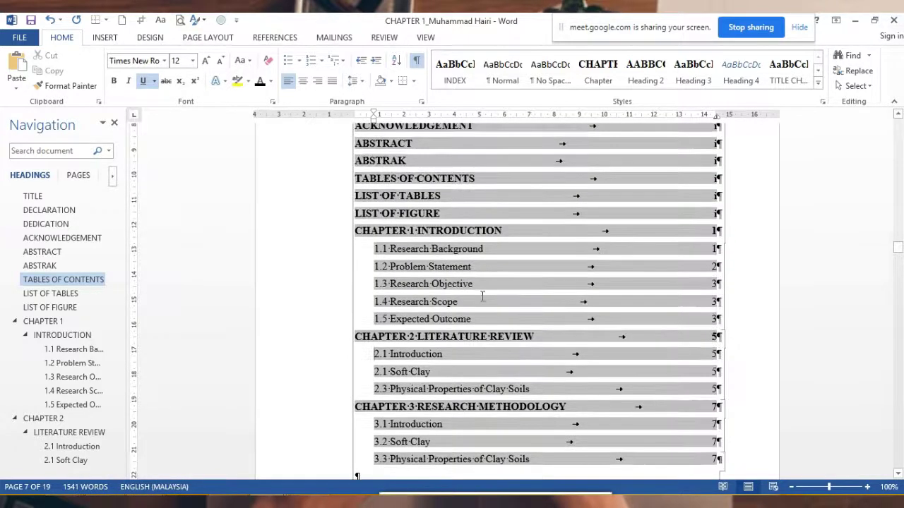
pyautogui.scroll(2, 437, 262)
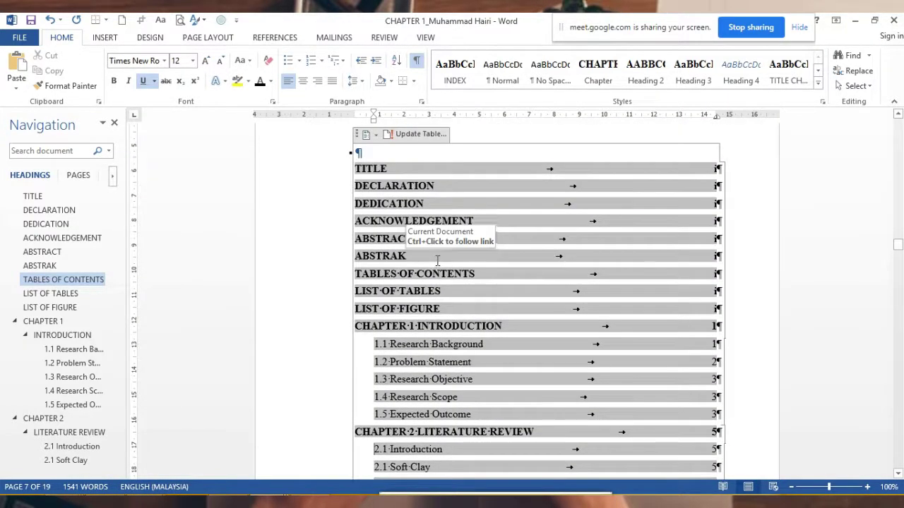
# Refresh the table of contents field with a page-numbers-only update
pyautogui.click(745, 157)
pyautogui.scroll(-3, 750, 207)
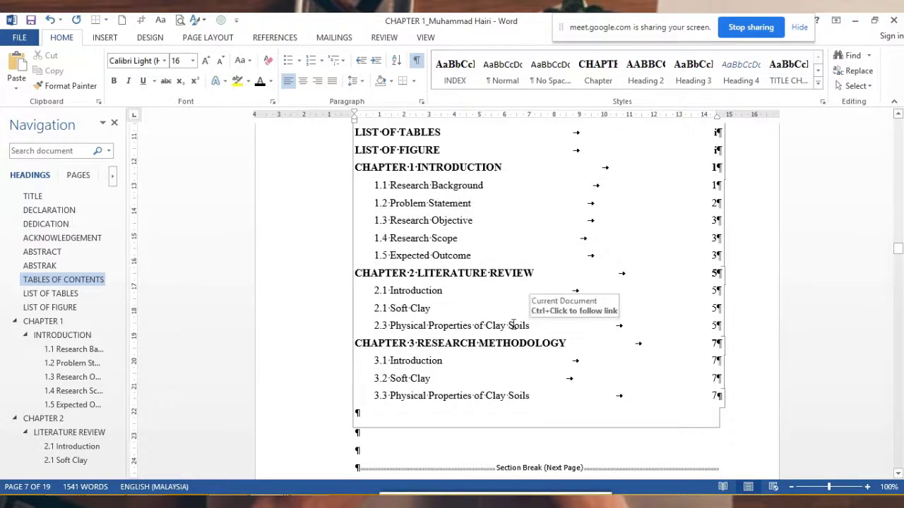
pyautogui.scroll(1, 539, 311)
pyautogui.scroll(2, 569, 288)
pyautogui.scroll(-2, 741, 290)
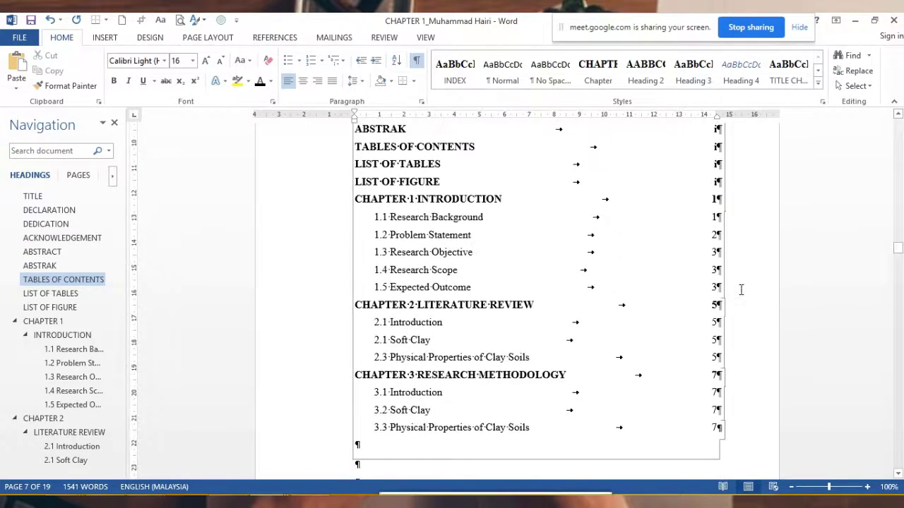
pyautogui.click(66, 376)
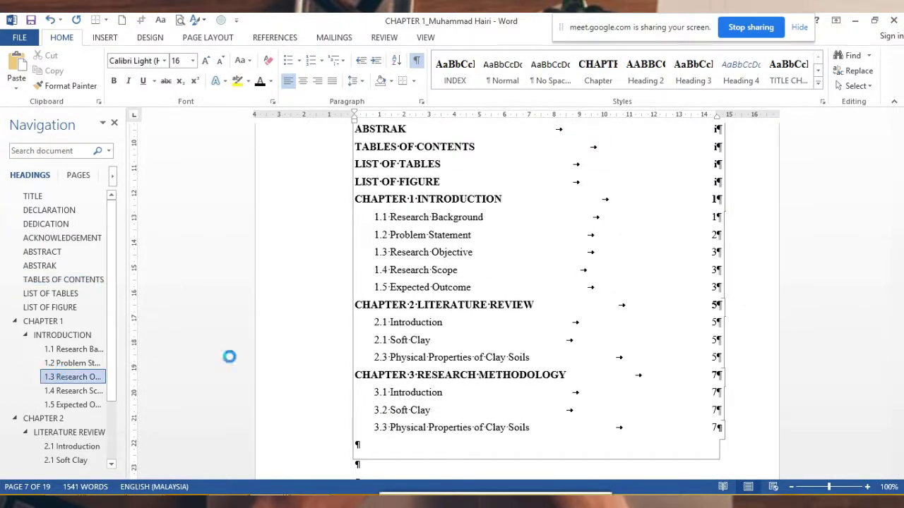
pyautogui.scroll(-3, 503, 320)
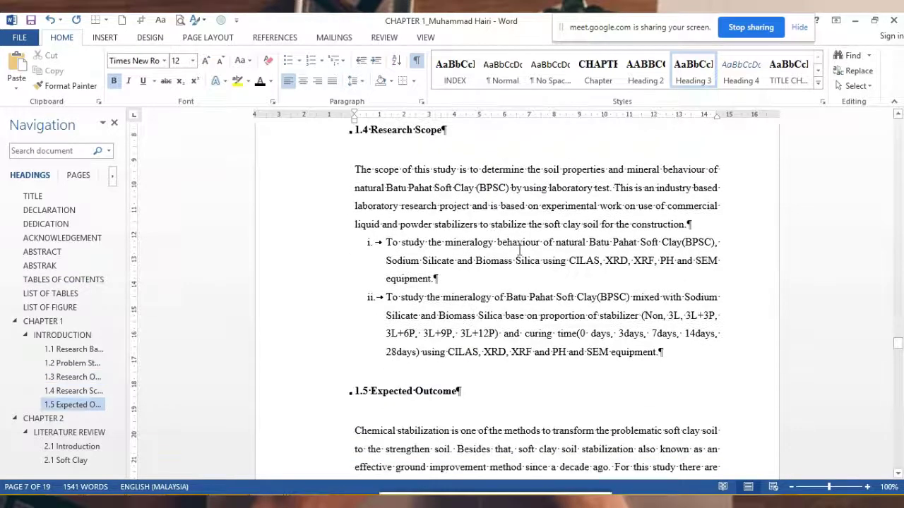
pyautogui.scroll(3, 620, 300)
pyautogui.scroll(4, 502, 202)
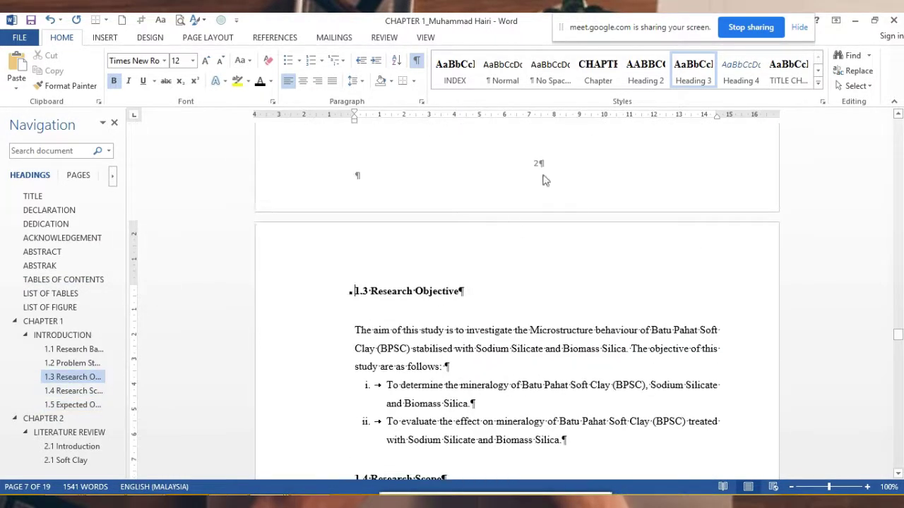
pyautogui.click(66, 281)
pyautogui.click(452, 343)
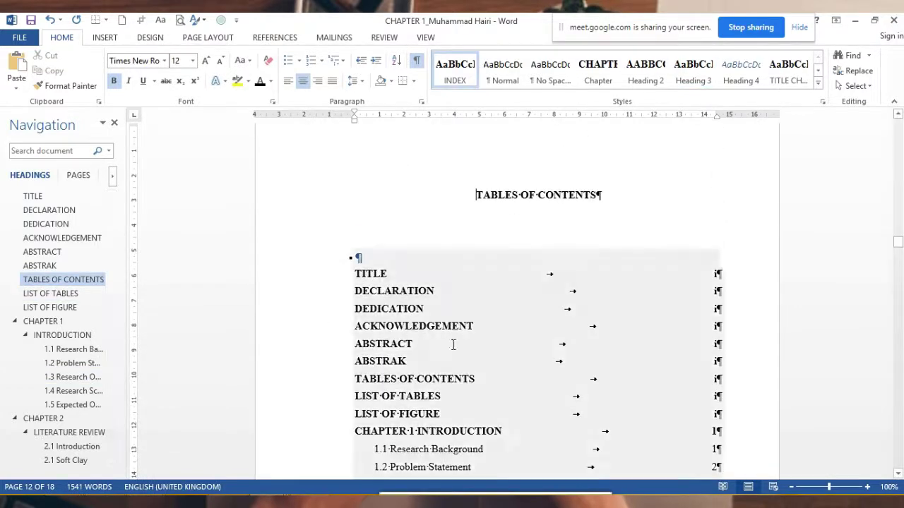
pyautogui.scroll(-3, 621, 312)
pyautogui.scroll(-1, 622, 314)
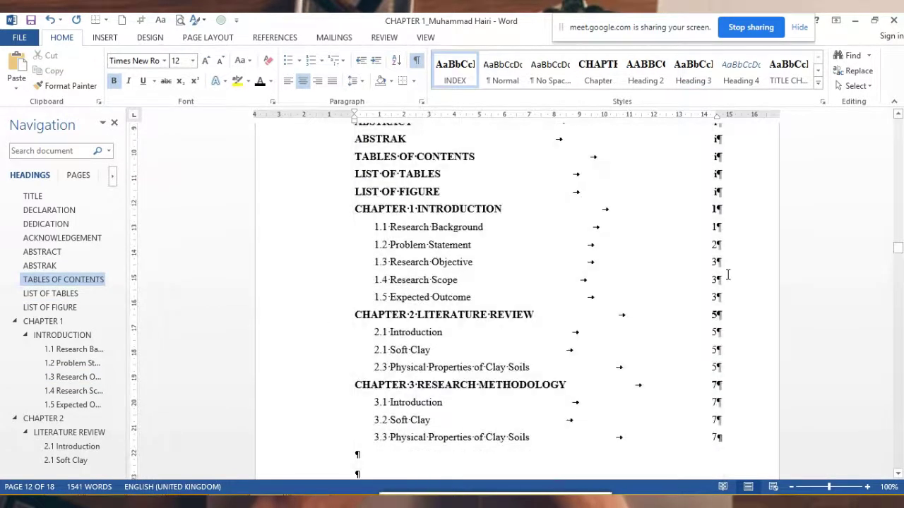
pyautogui.scroll(2, 488, 240)
pyautogui.rightClick(455, 328)
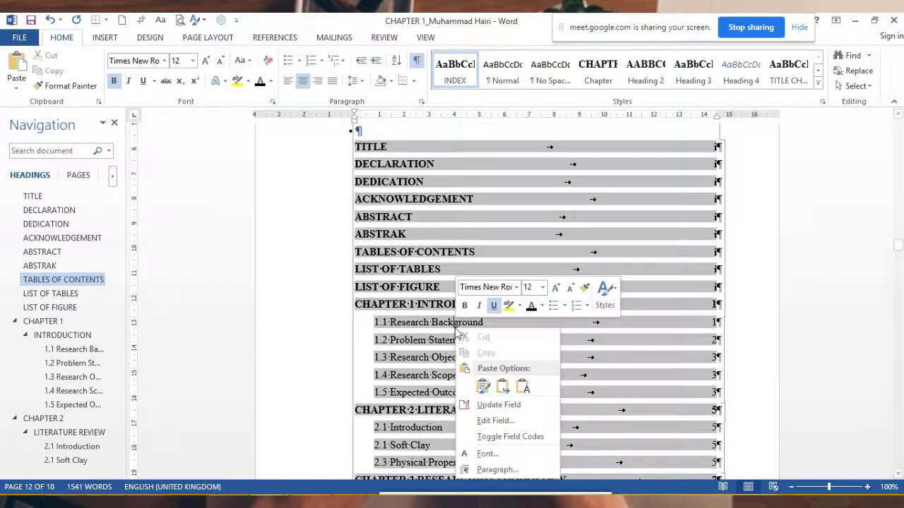
pyautogui.click(500, 404)
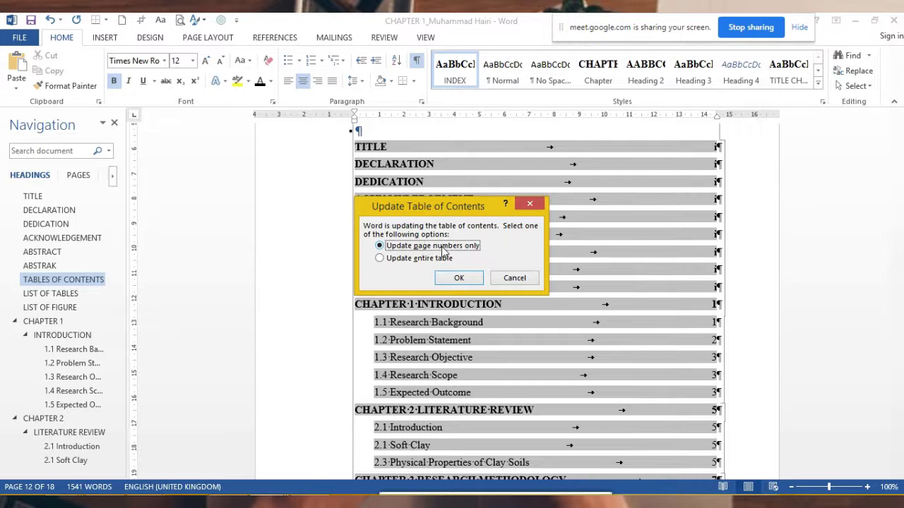
pyautogui.click(460, 281)
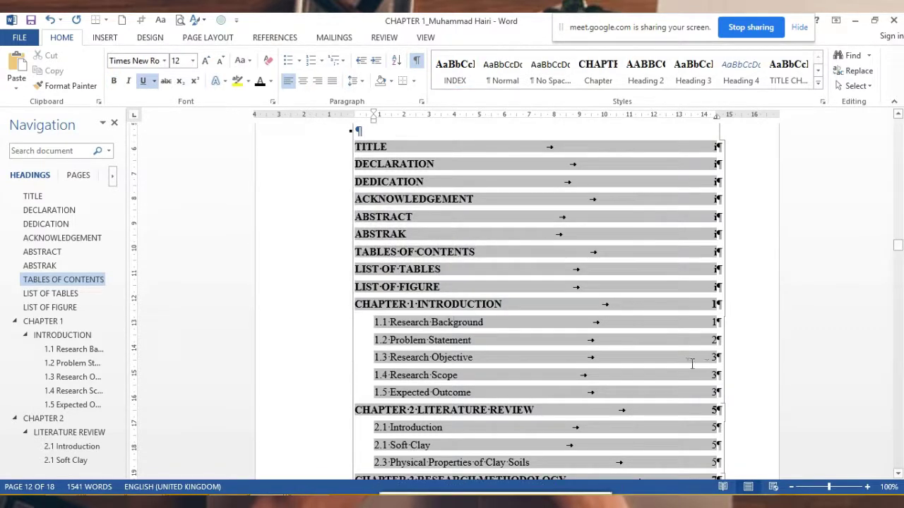
# Update the entire table of contents and review the regenerated chapter entries
pyautogui.rightClick(419, 329)
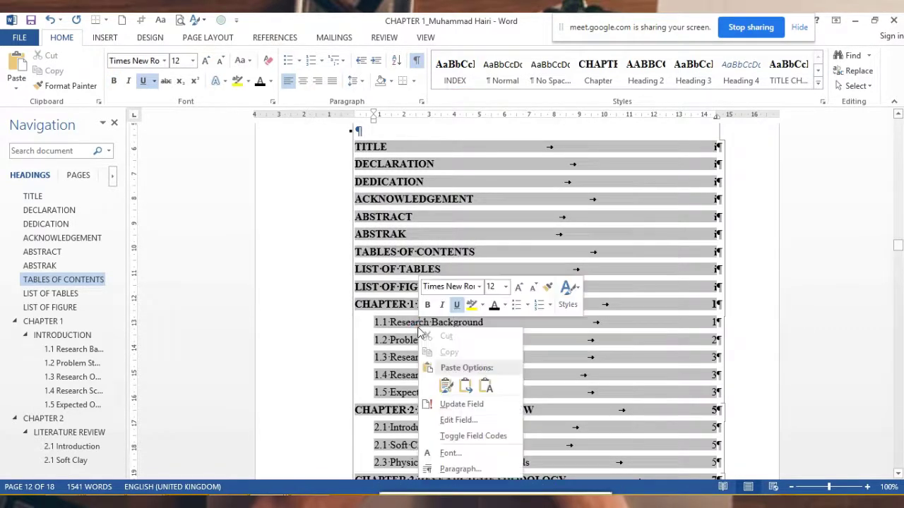
pyautogui.click(421, 327)
pyautogui.scroll(-10, 423, 326)
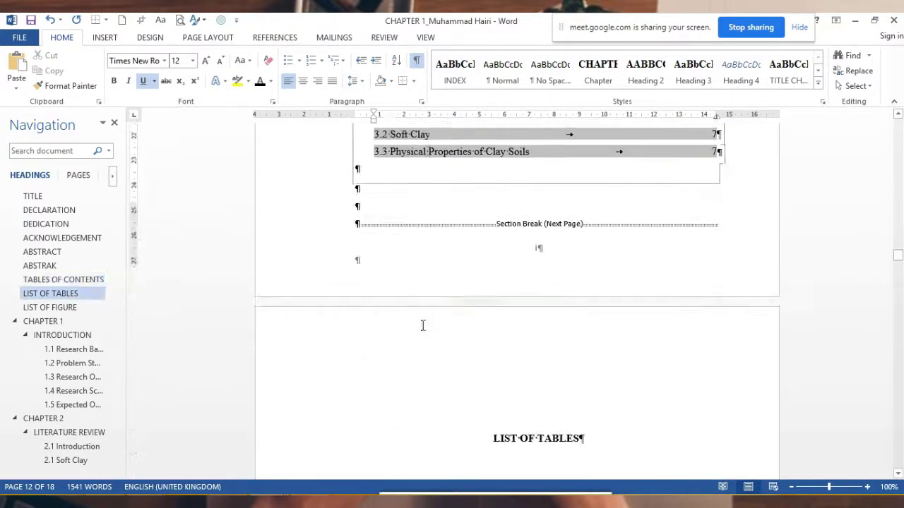
pyautogui.scroll(2, 403, 252)
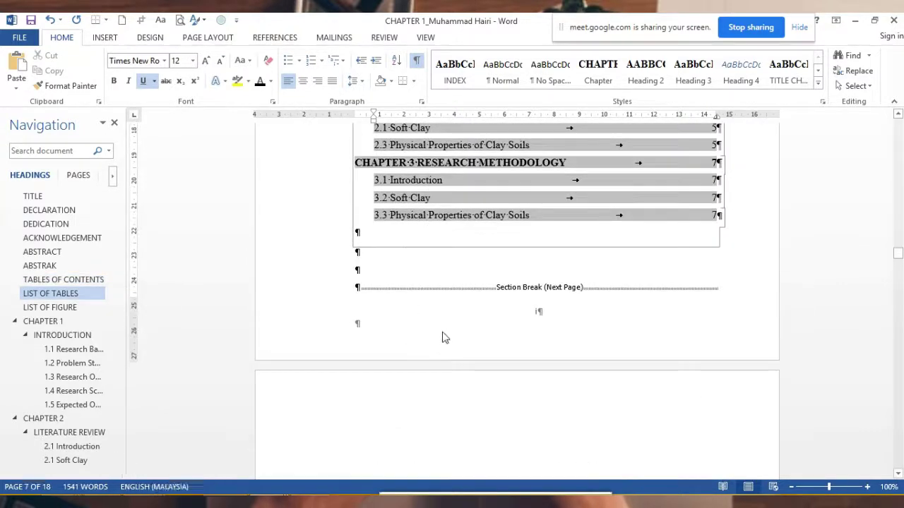
pyautogui.scroll(3, 452, 318)
pyautogui.scroll(2, 463, 282)
pyautogui.scroll(3, 469, 255)
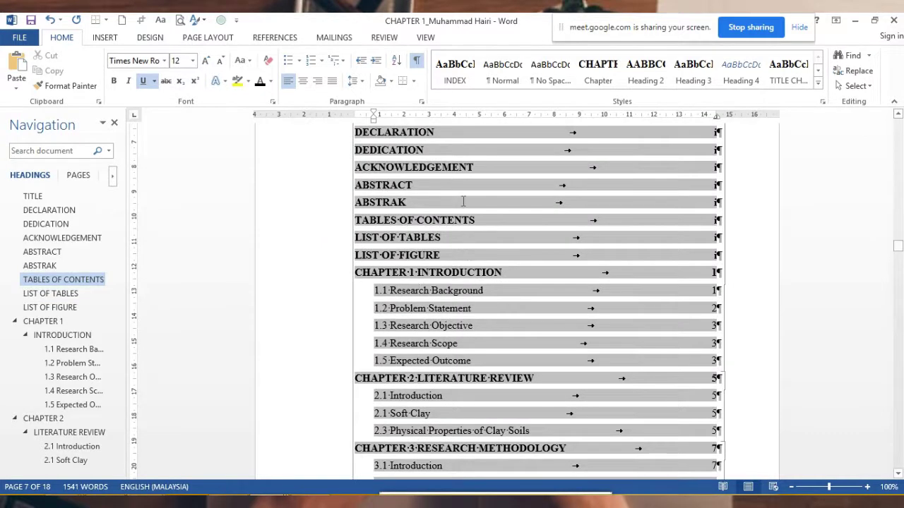
pyautogui.rightClick(463, 202)
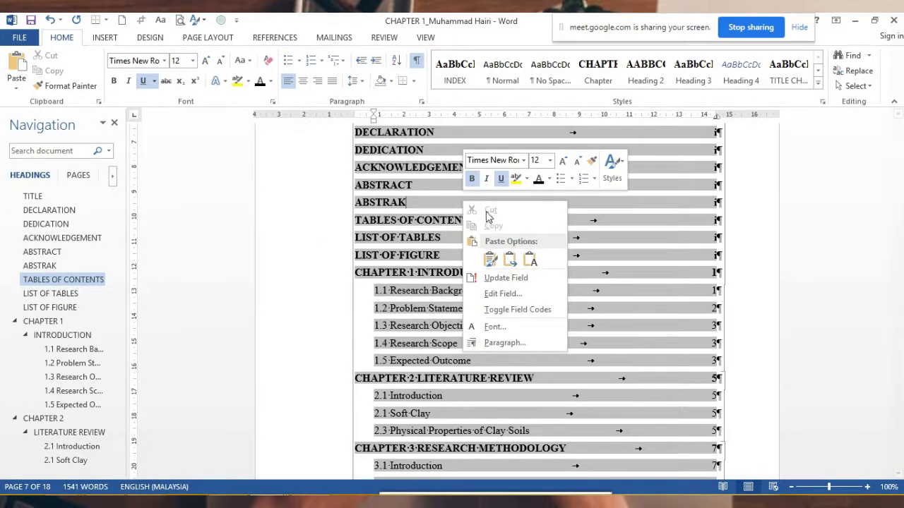
pyautogui.click(493, 281)
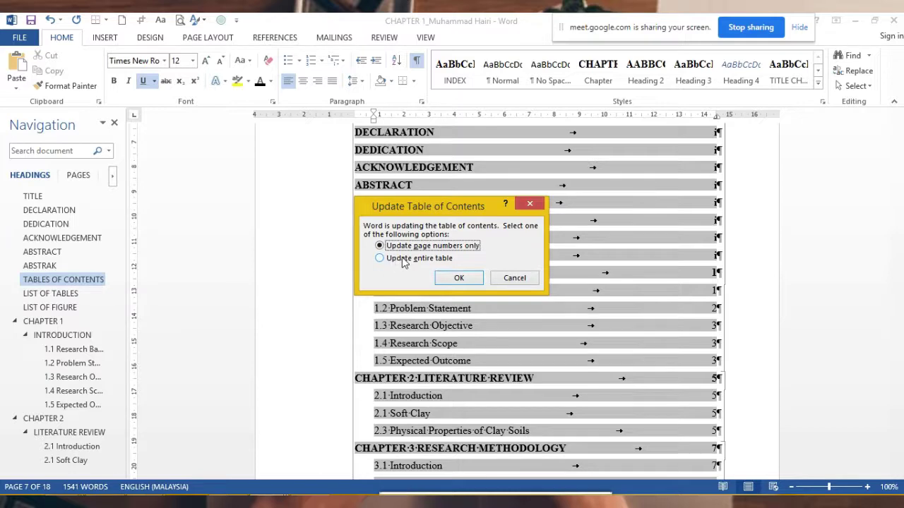
pyautogui.click(405, 261)
pyautogui.click(459, 278)
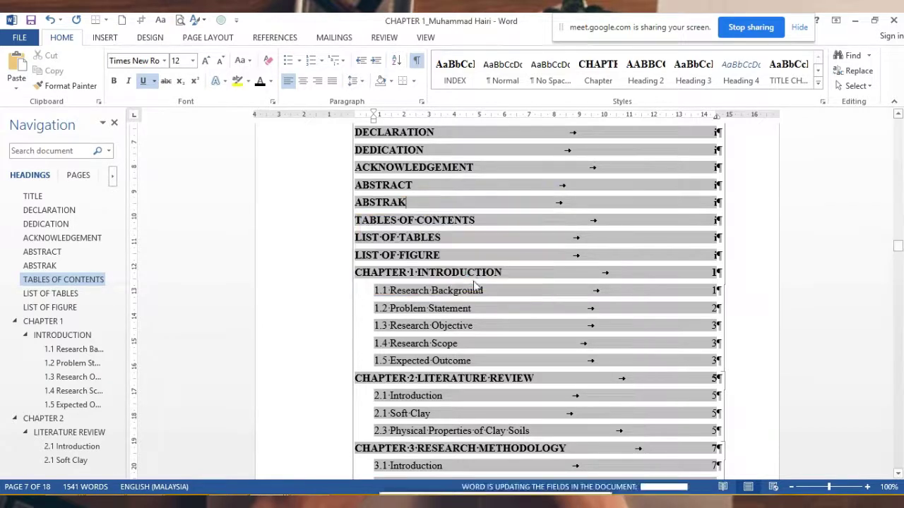
pyautogui.scroll(-3, 381, 396)
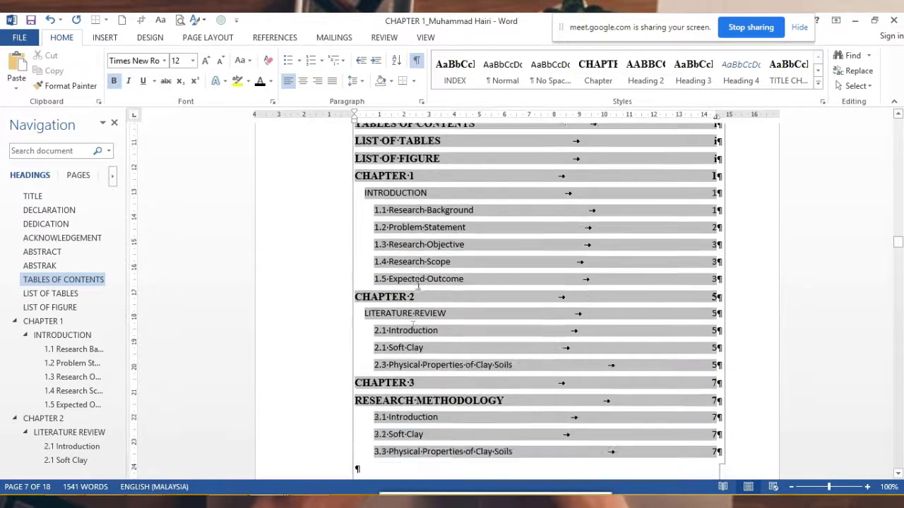
pyautogui.scroll(-1, 423, 440)
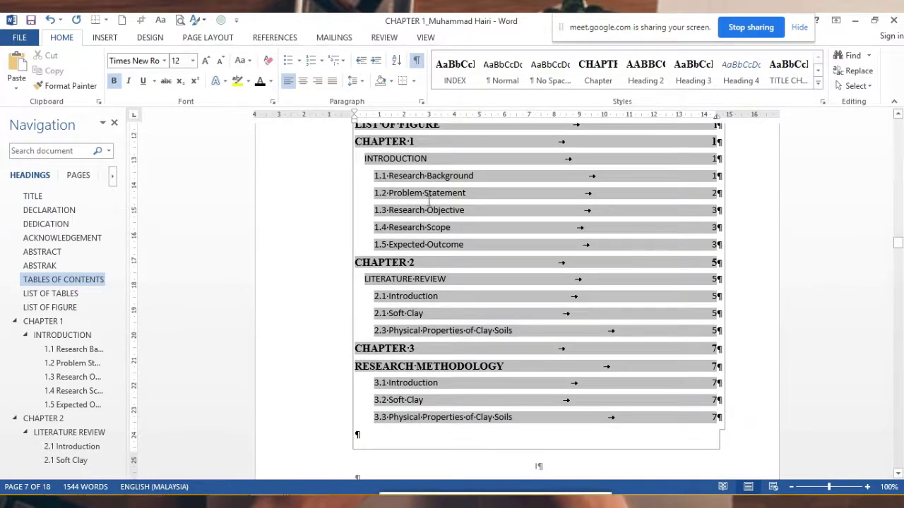
pyautogui.scroll(3, 429, 201)
pyautogui.click(459, 318)
pyautogui.scroll(2, 437, 263)
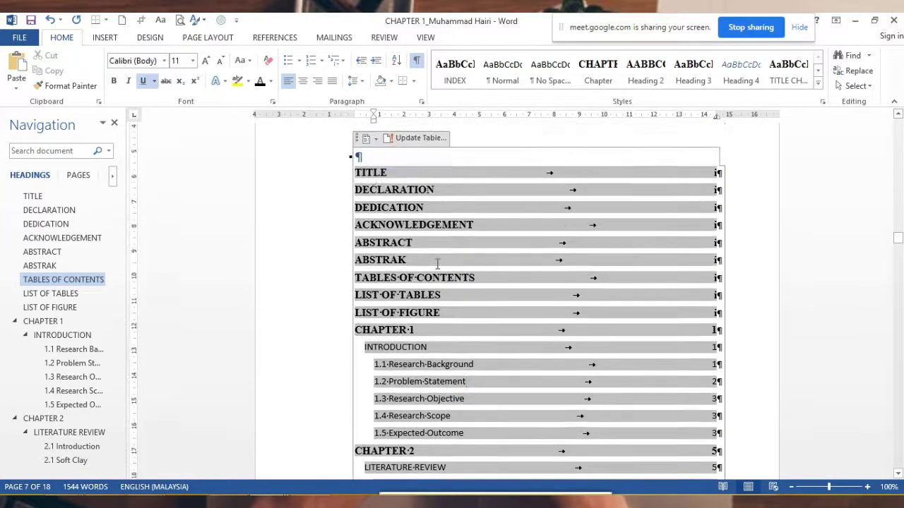
pyautogui.click(384, 348)
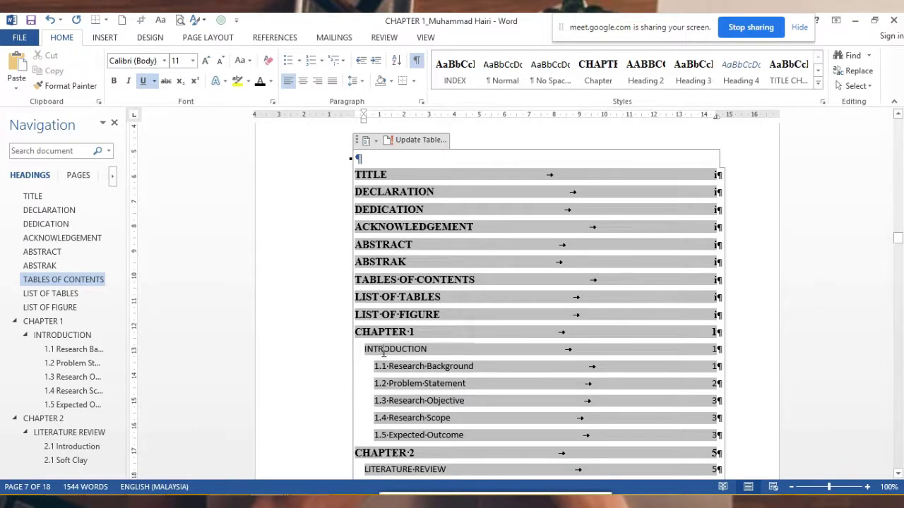
pyautogui.scroll(-2, 384, 351)
pyautogui.scroll(-2, 385, 346)
pyautogui.scroll(-4, 384, 345)
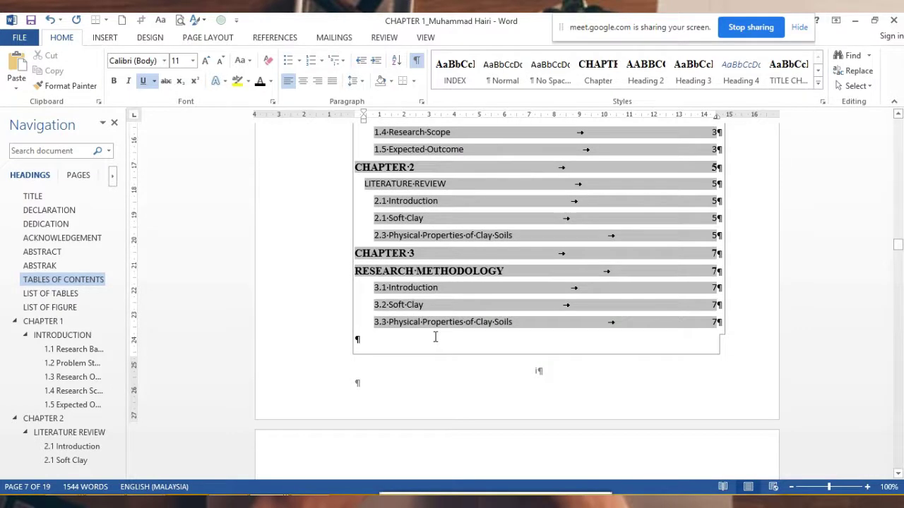
pyautogui.scroll(2, 436, 332)
pyautogui.scroll(3, 438, 325)
pyautogui.scroll(3, 434, 321)
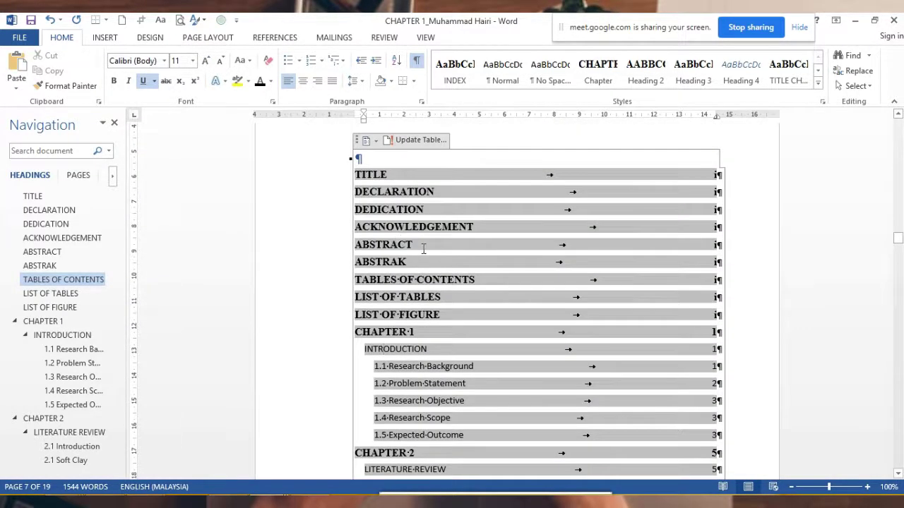
pyautogui.scroll(-5, 441, 268)
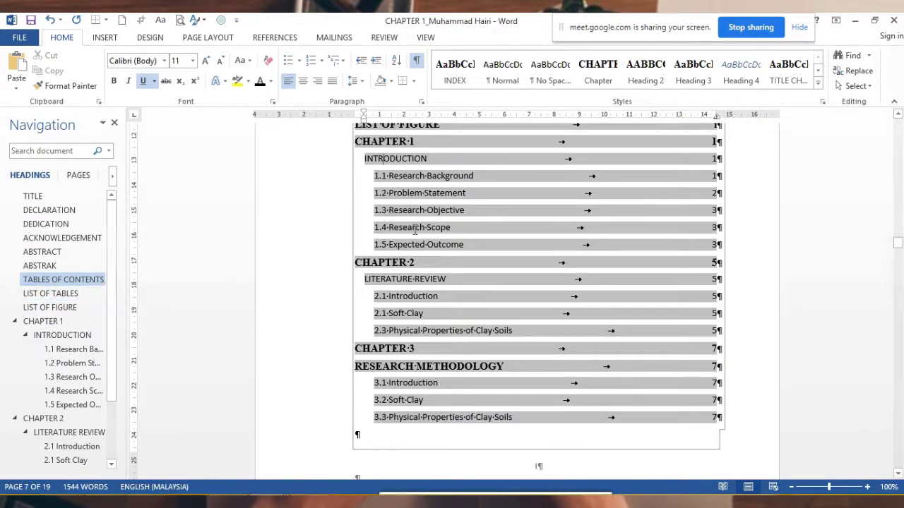
# Clear the GDGFHJGHGJ placeholder on the LIST OF TABLES page, leaving empty paragraphs
pyautogui.click(69, 293)
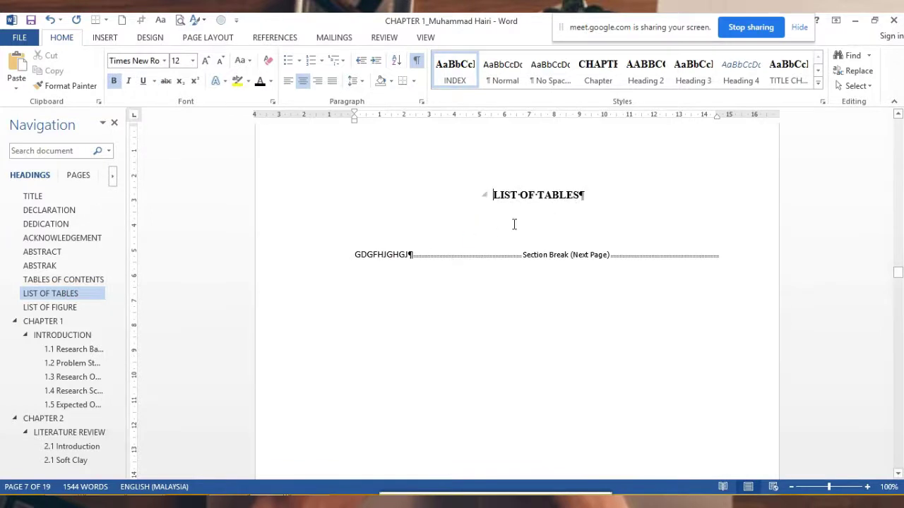
pyautogui.click(480, 254)
pyautogui.press('Return')
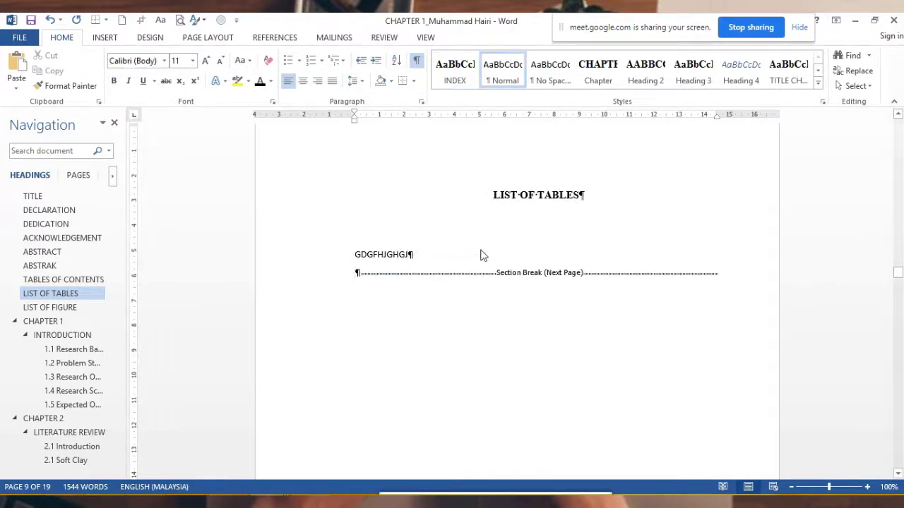
pyautogui.press('Return')
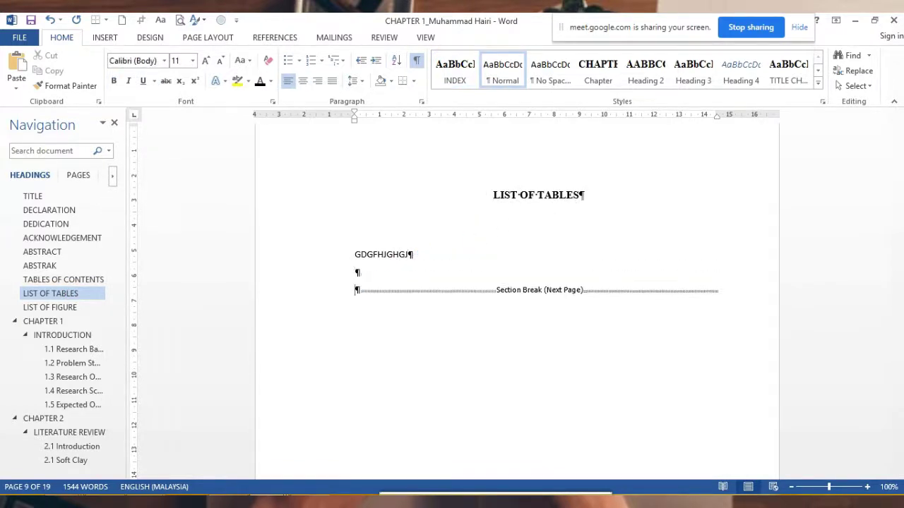
pyautogui.press('BackSpace')
pyautogui.press('BackSpace')
pyautogui.press('BackSpace')
pyautogui.press('BackSpace')
pyautogui.press('BackSpace')
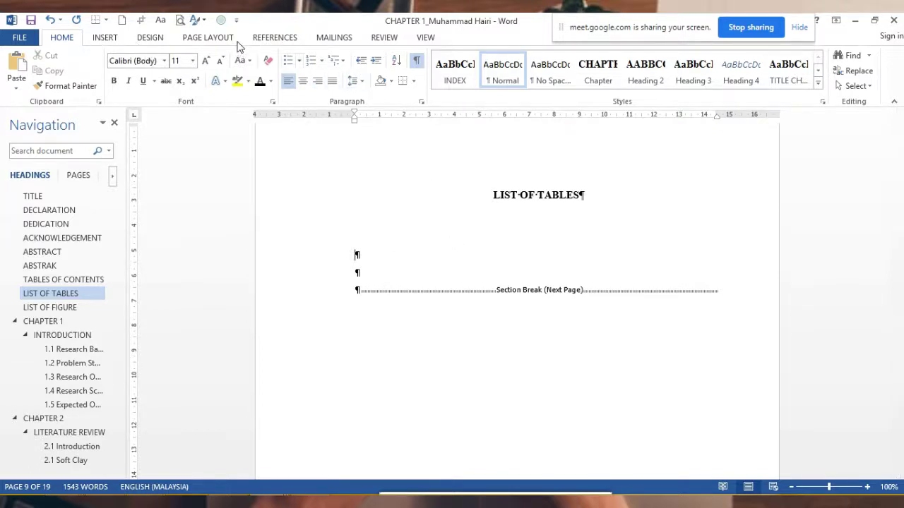
# Insert a table of figures listing tables, with tab leader set to (none)
pyautogui.click(274, 39)
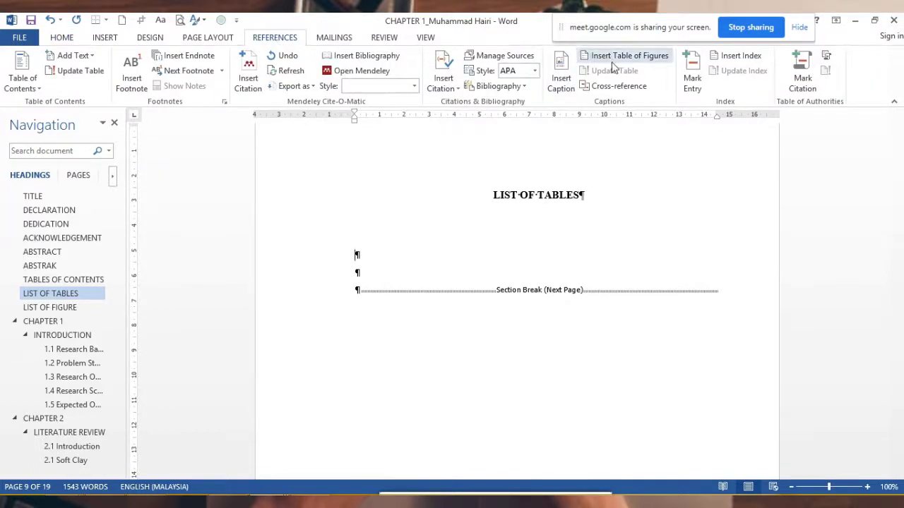
pyautogui.click(639, 57)
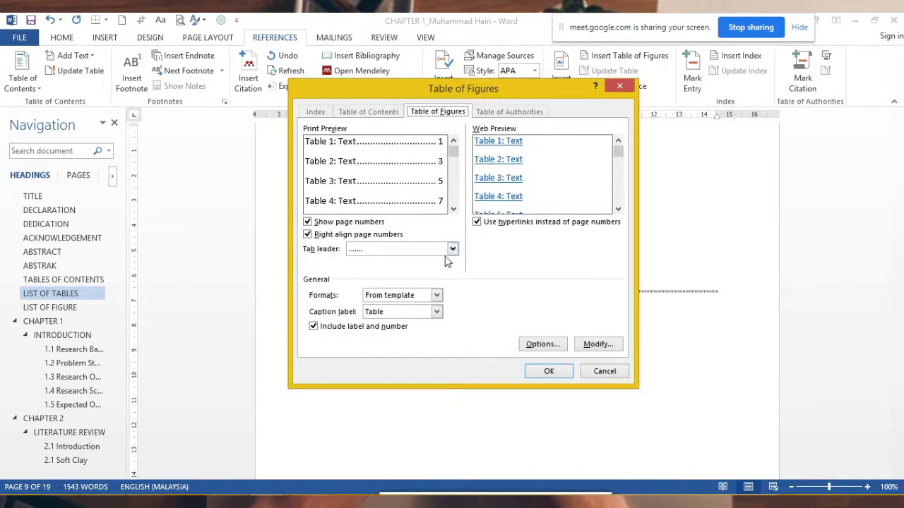
pyautogui.click(452, 248)
pyautogui.click(406, 260)
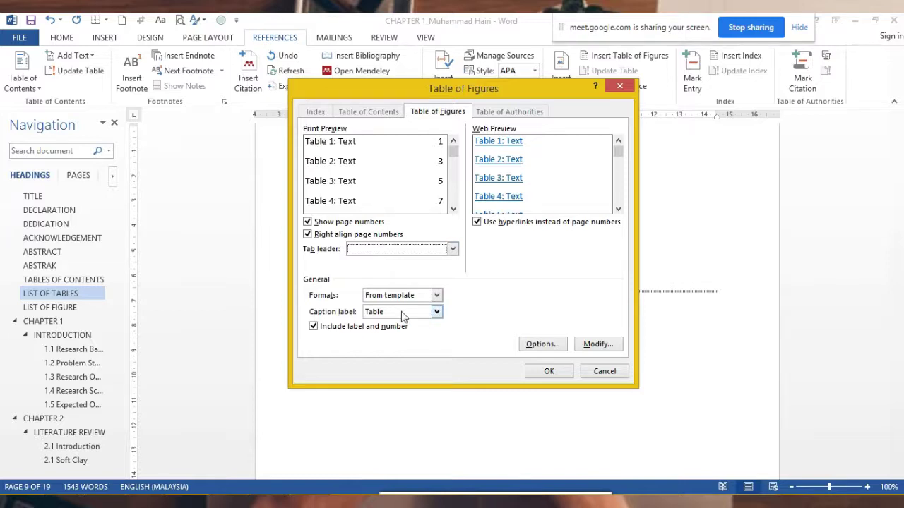
pyautogui.click(548, 372)
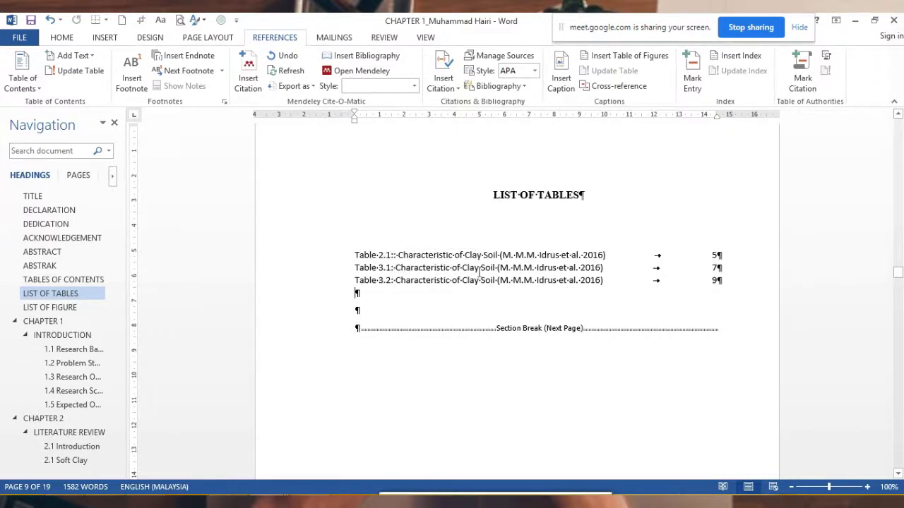
# Set the Table 2.1, 3.1 and 3.2 entries to Times New Roman, 12 pt, 1.5 line spacing
pyautogui.moveTo(724, 283); pyautogui.dragTo(348, 246)
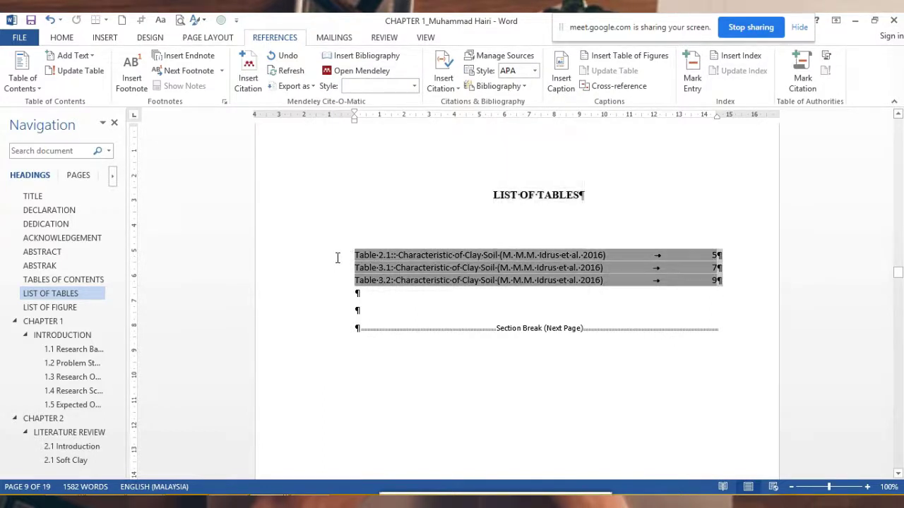
pyautogui.moveTo(348, 247); pyautogui.dragTo(336, 257)
pyautogui.click(71, 42)
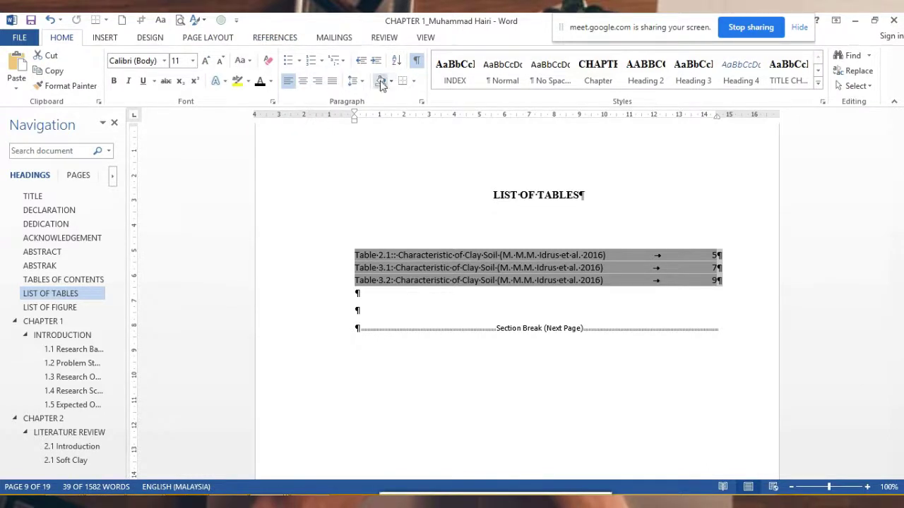
pyautogui.click(164, 61)
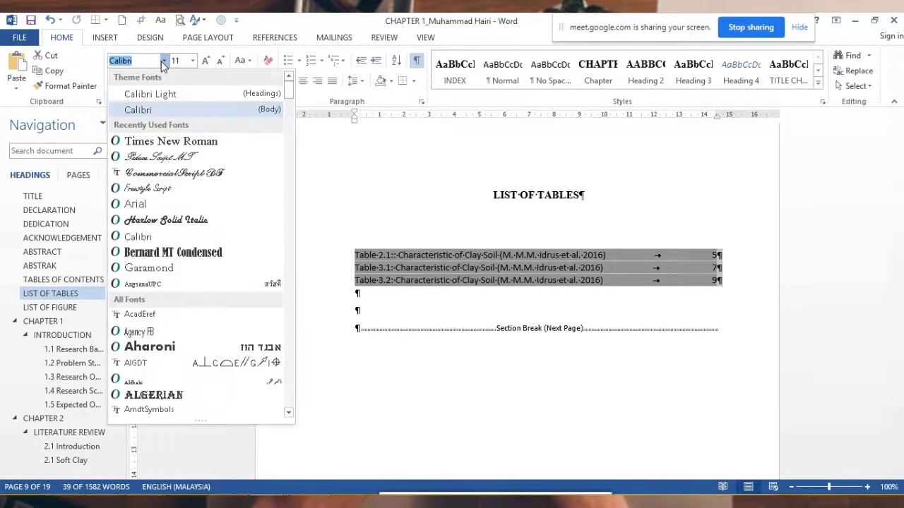
pyautogui.click(171, 141)
pyautogui.click(193, 61)
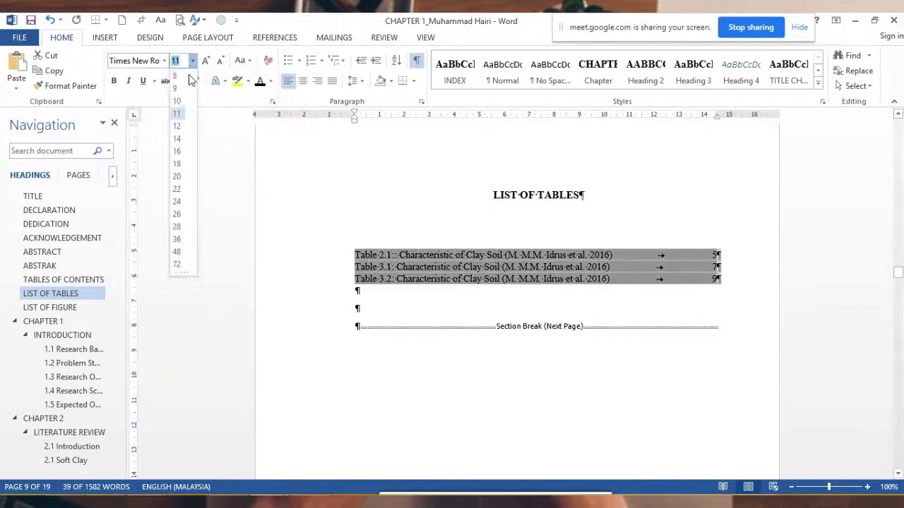
pyautogui.click(177, 126)
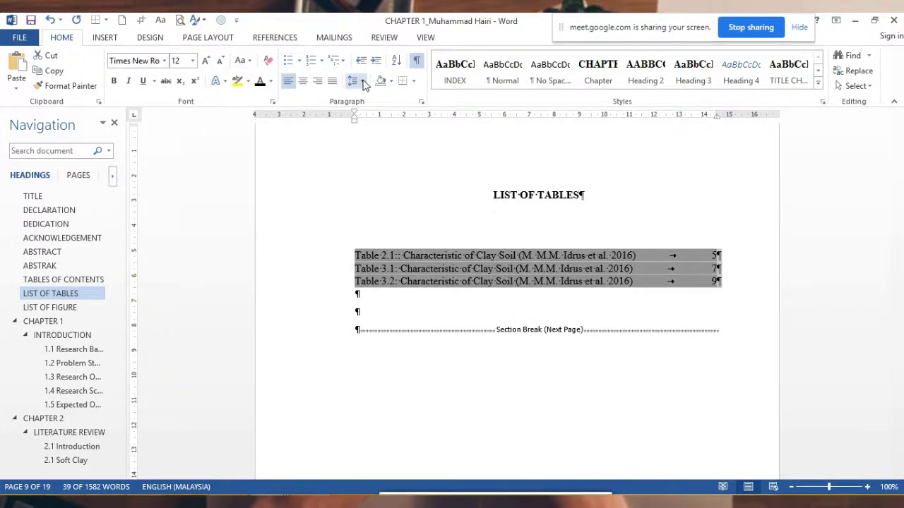
pyautogui.click(363, 83)
pyautogui.click(370, 131)
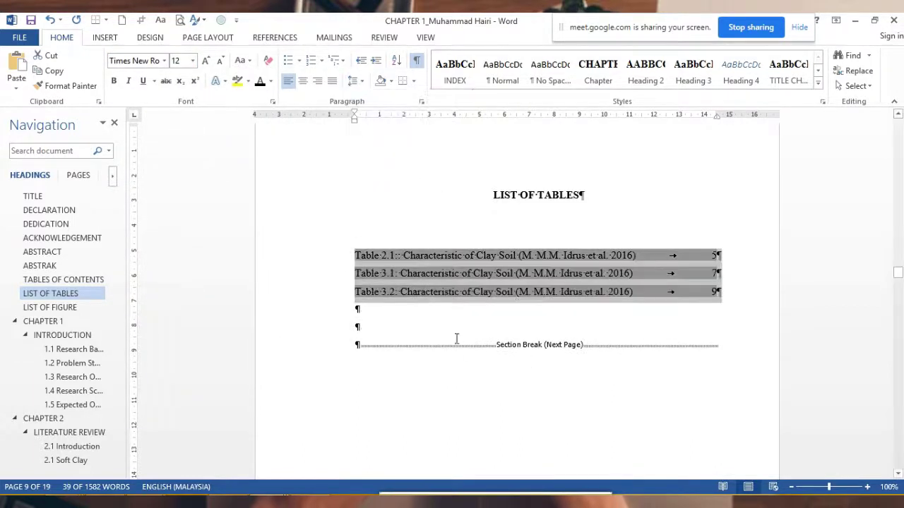
pyautogui.click(447, 332)
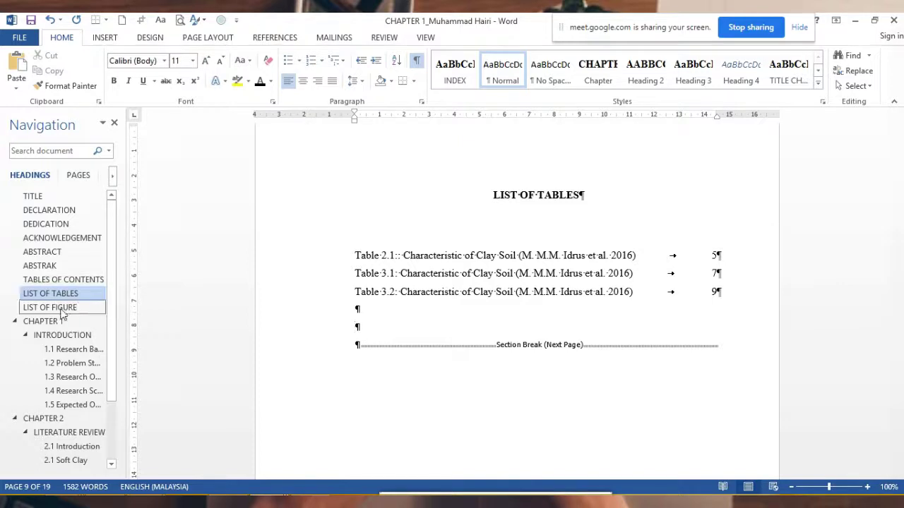
# Delete the placeholder text on the LIST OF FIGURE page
pyautogui.click(59, 310)
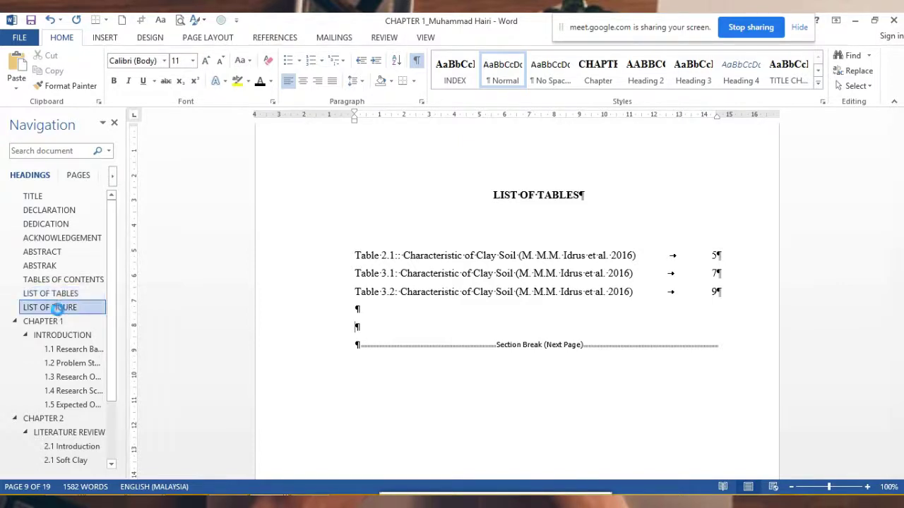
pyautogui.click(394, 257)
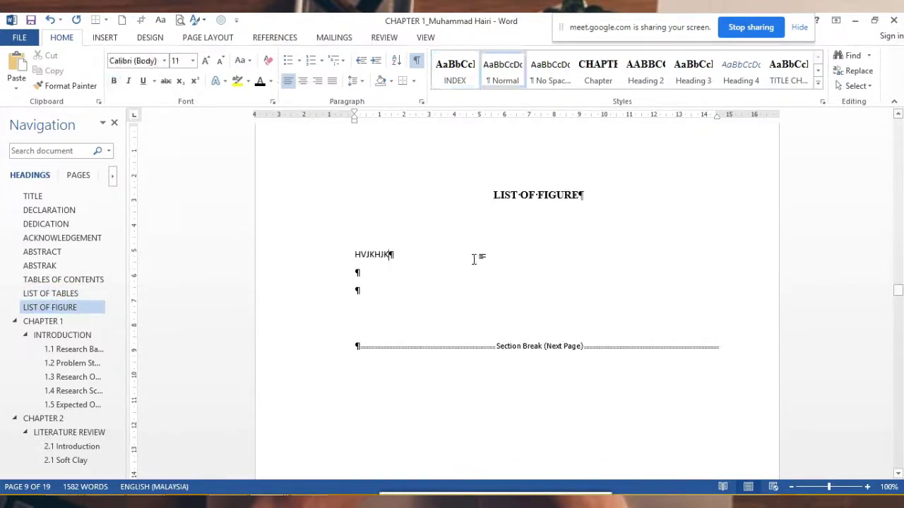
pyautogui.press('BackSpace')
pyautogui.press('BackSpace')
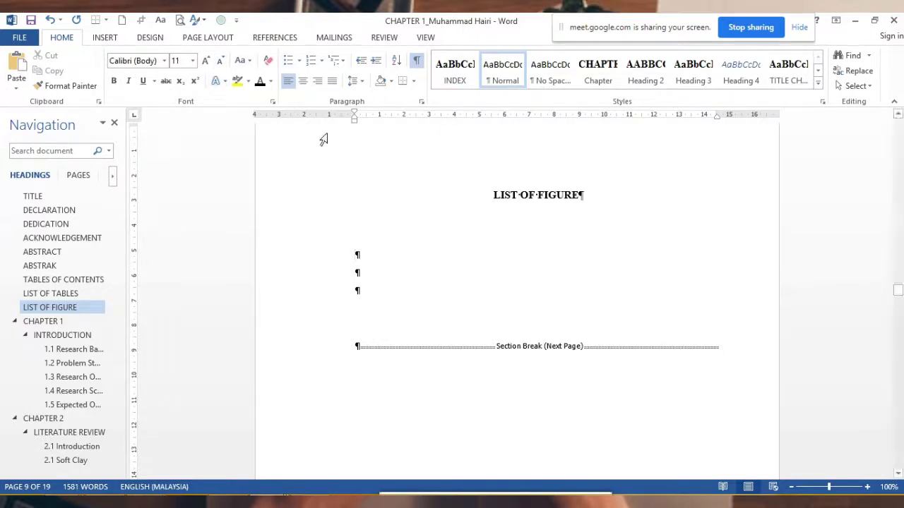
# Insert a table of figures with caption label Figure and tab leader (none)
pyautogui.click(267, 41)
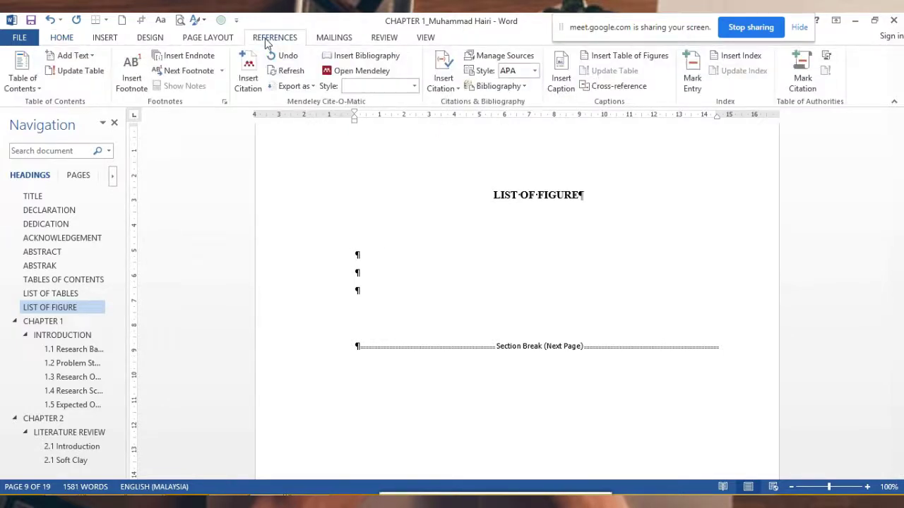
pyautogui.click(616, 55)
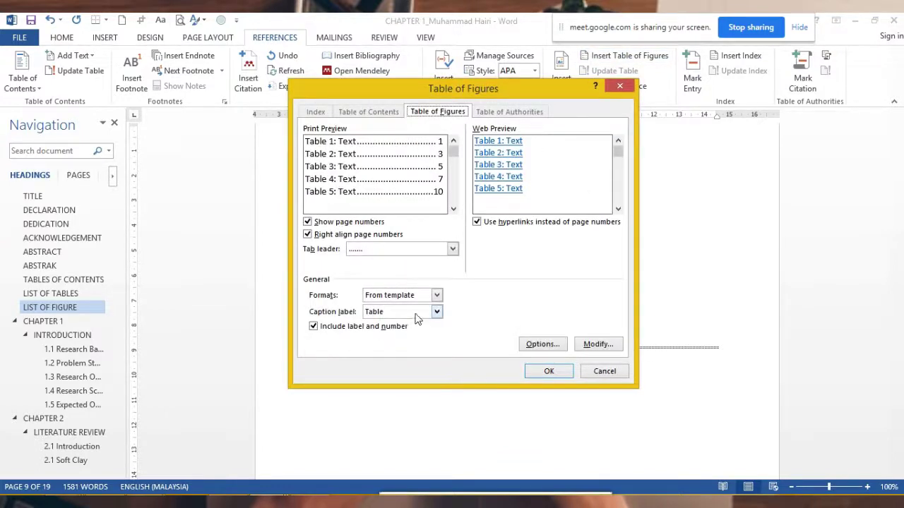
pyautogui.click(436, 311)
pyautogui.click(422, 319)
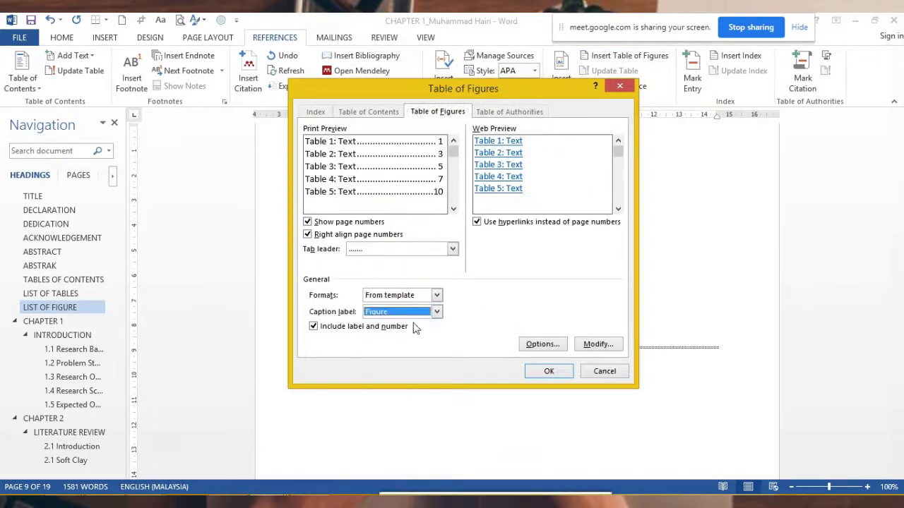
pyautogui.click(453, 248)
pyautogui.click(422, 258)
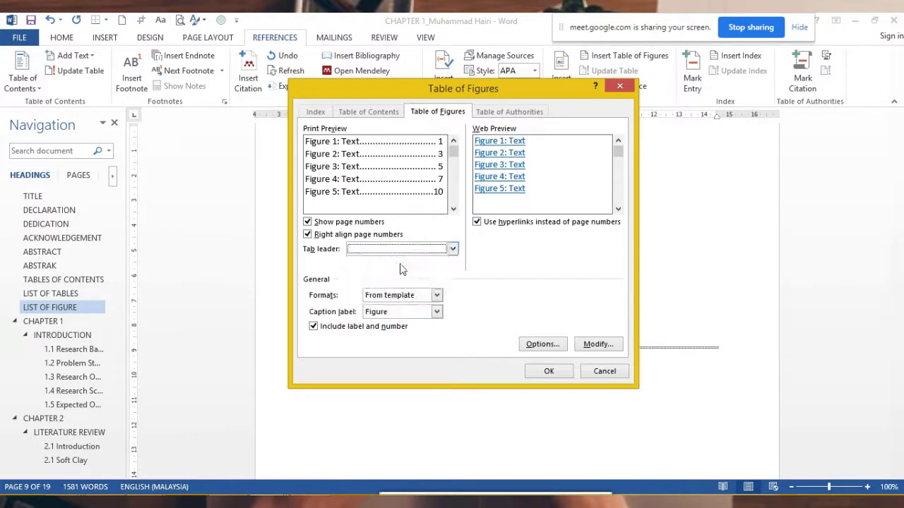
pyautogui.click(547, 372)
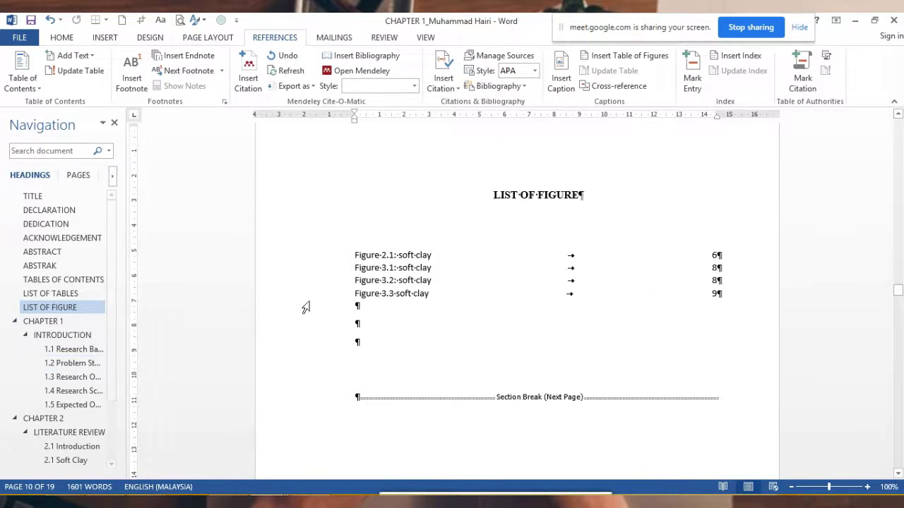
# Scroll down and back up through the thesis front matter
pyautogui.scroll(-3, 304, 306)
pyautogui.scroll(-1, 77, 384)
pyautogui.scroll(-1, 76, 385)
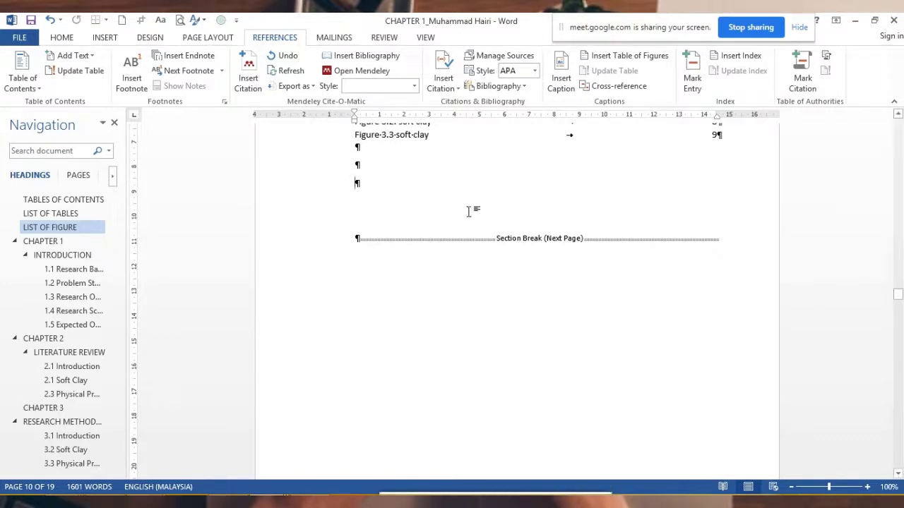
pyautogui.scroll(3, 468, 212)
pyautogui.scroll(6, 474, 238)
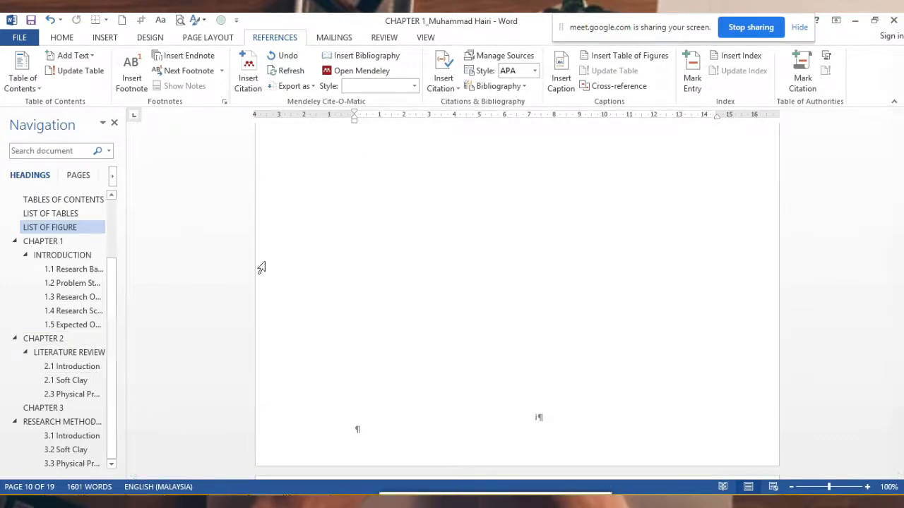
pyautogui.scroll(3, 262, 268)
pyautogui.scroll(3, 282, 282)
pyautogui.scroll(3, 289, 289)
pyautogui.scroll(2, 305, 312)
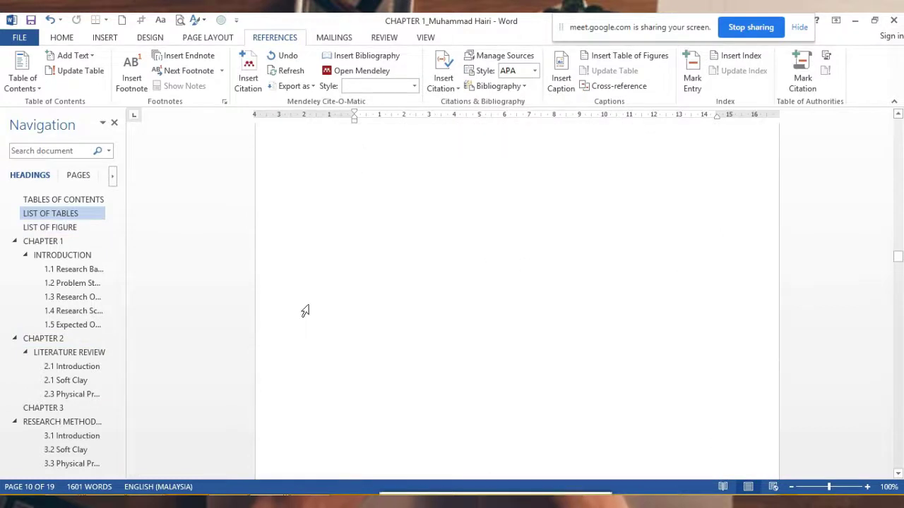
pyautogui.scroll(1, 305, 311)
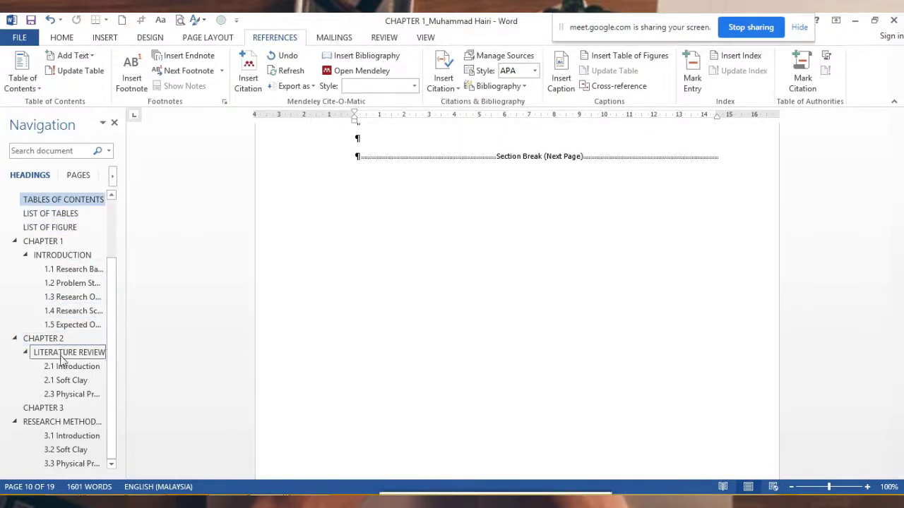
# Jump to CHAPTER 2 via the Navigation pane and scroll down to Table 2.1, Characteristic of Clay Soil
pyautogui.click(45, 339)
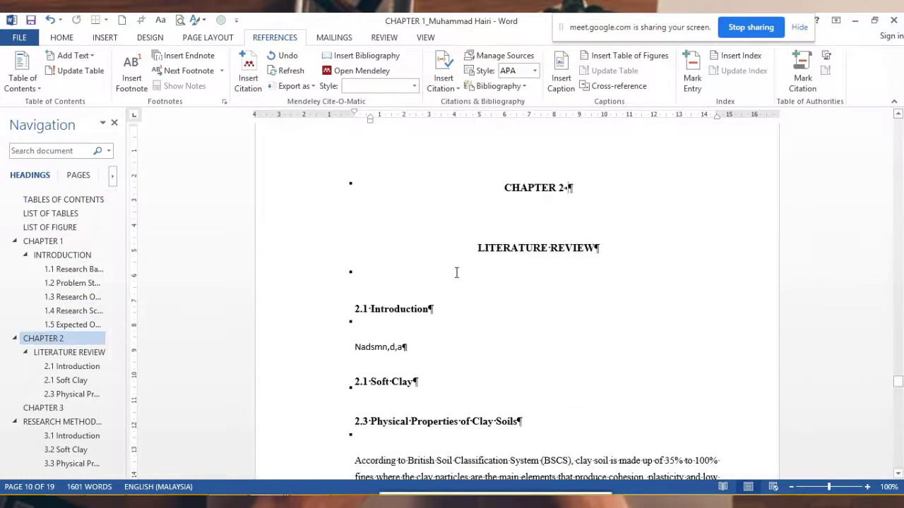
pyautogui.scroll(-3, 395, 351)
pyautogui.scroll(-3, 398, 339)
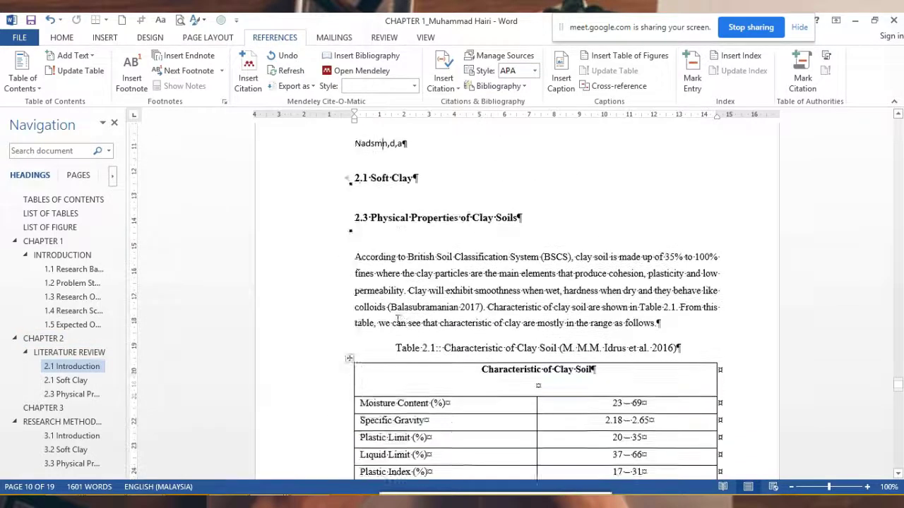
pyautogui.scroll(-2, 509, 382)
pyautogui.scroll(-2, 506, 389)
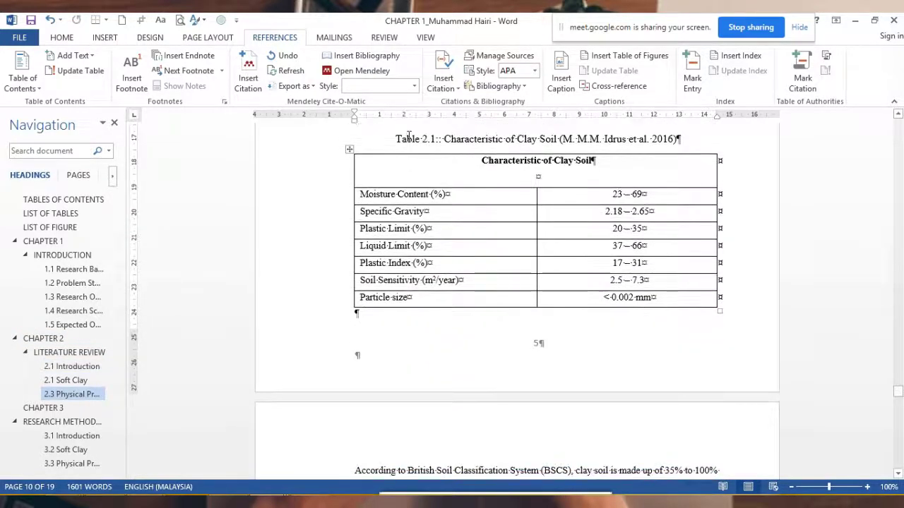
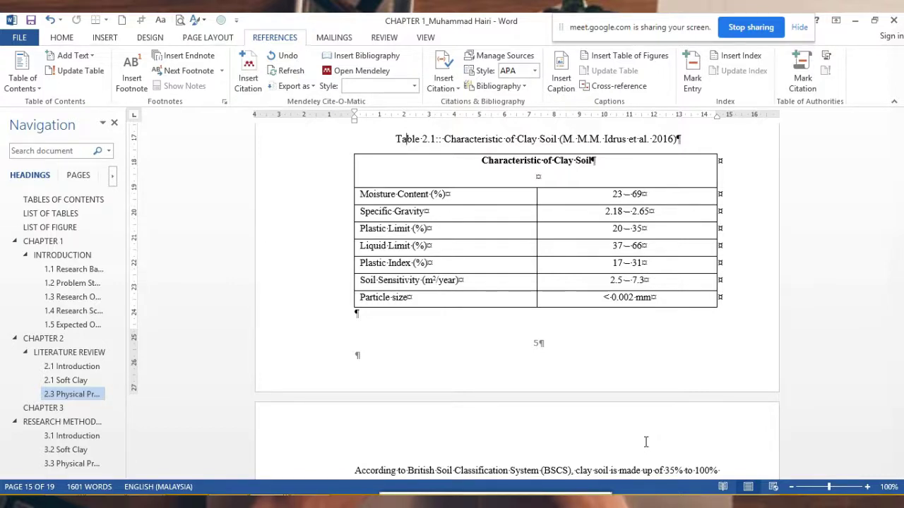
# Visit the chapter's TITLE, DECLARATION and DEDICATION pages from the Navigation pane headings
pyautogui.scroll(2, 55, 231)
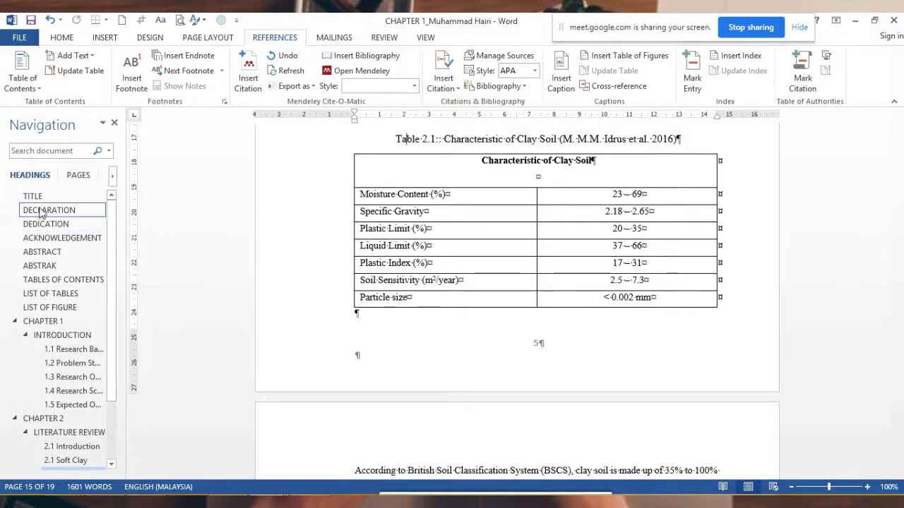
pyautogui.click(39, 200)
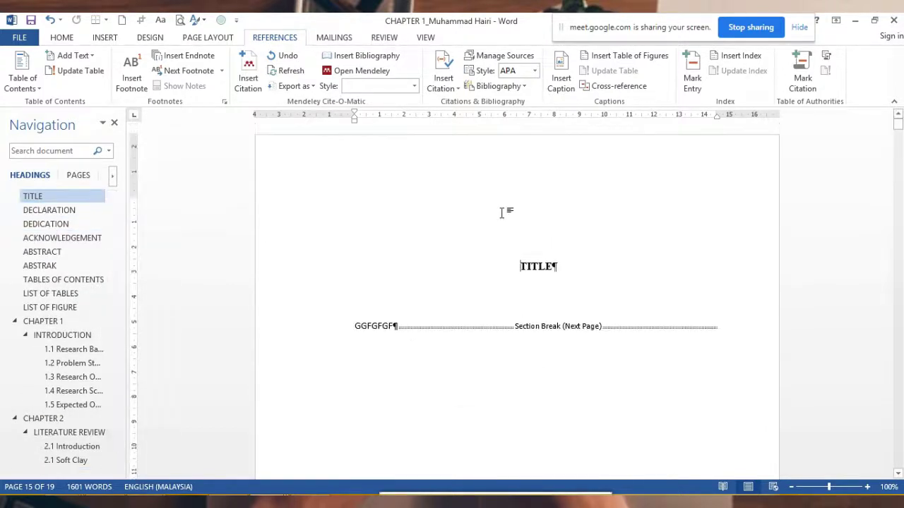
pyautogui.click(61, 214)
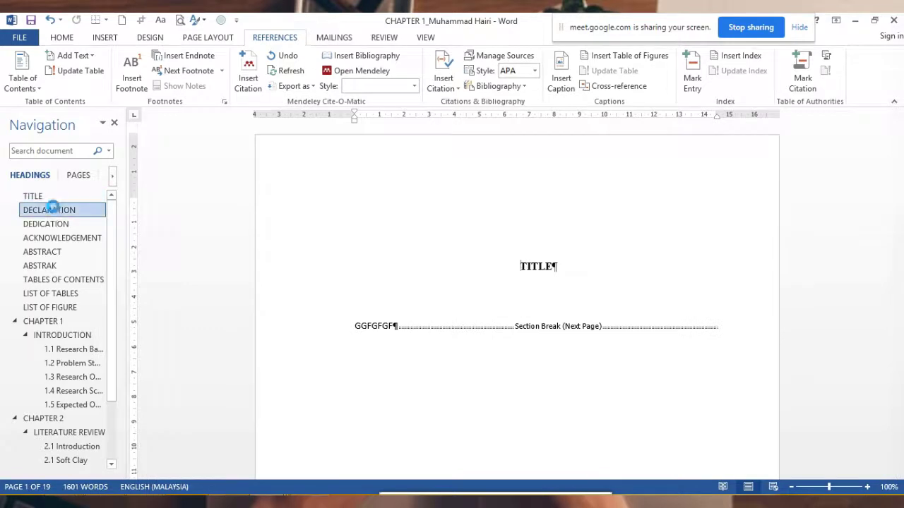
pyautogui.click(54, 226)
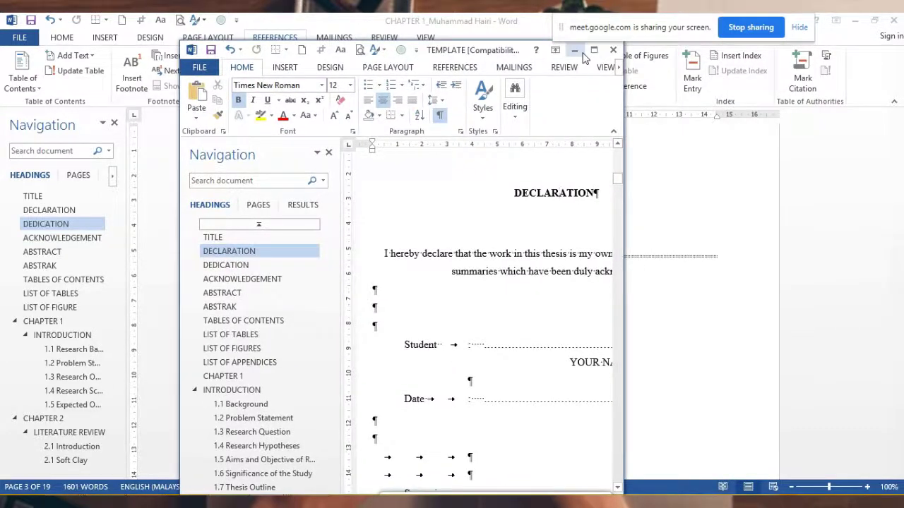
# Maximize the TEMPLATE window and review its title page
pyautogui.click(594, 50)
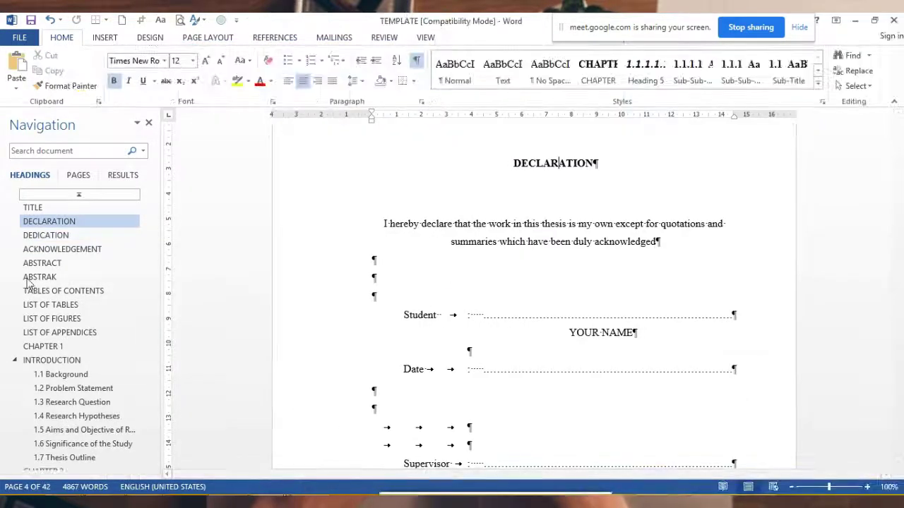
pyautogui.click(32, 209)
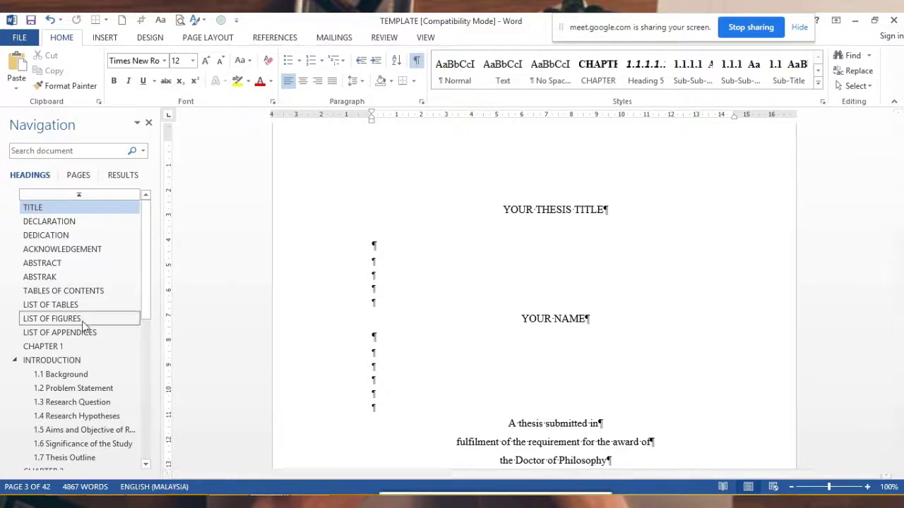
pyautogui.scroll(-3, 517, 353)
pyautogui.scroll(-3, 519, 356)
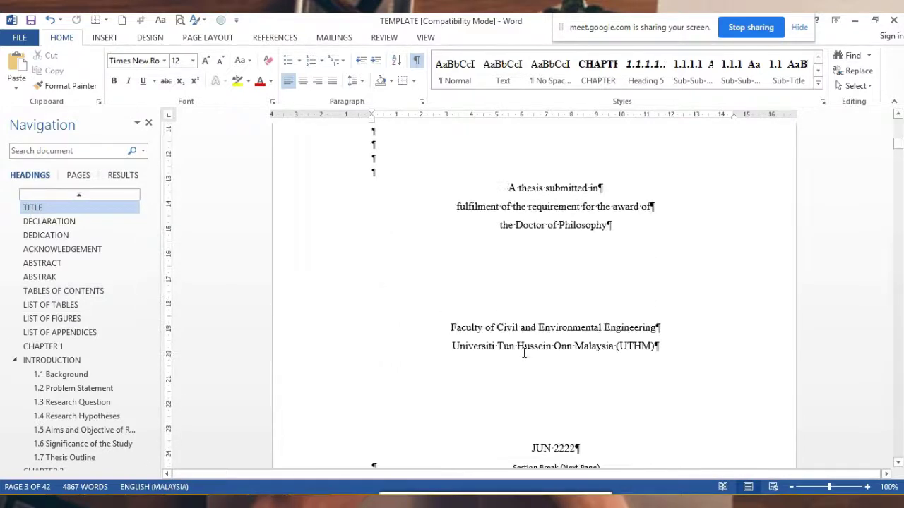
pyautogui.scroll(-1, 520, 310)
# Review the template's DECLARATION and DEDICATION pages
pyautogui.click(55, 223)
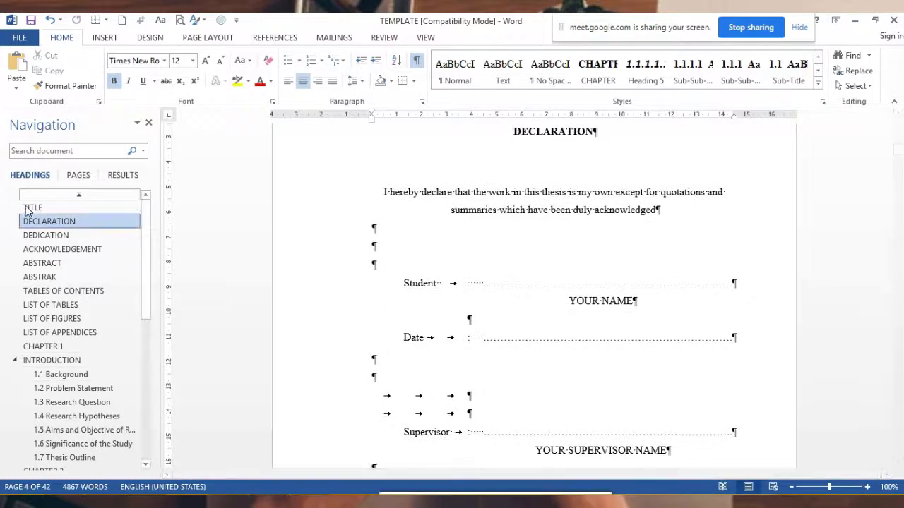
pyautogui.click(46, 236)
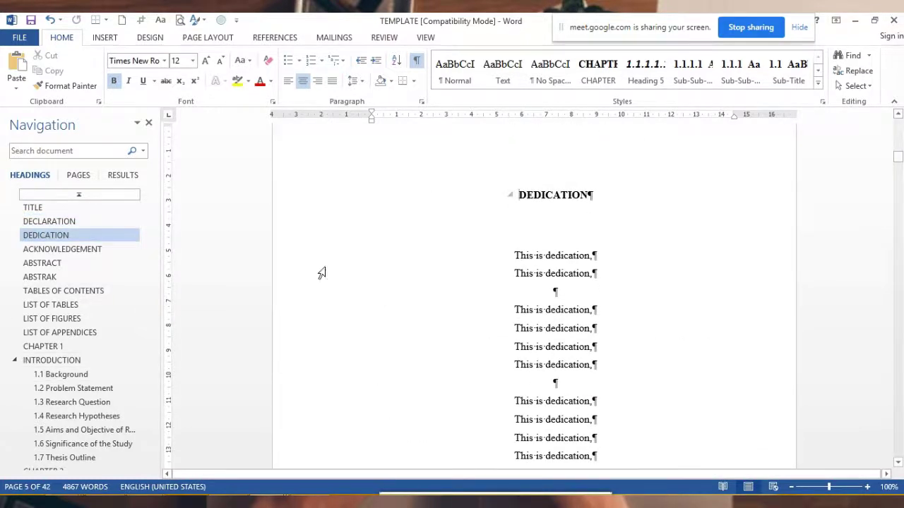
pyautogui.scroll(-2, 471, 285)
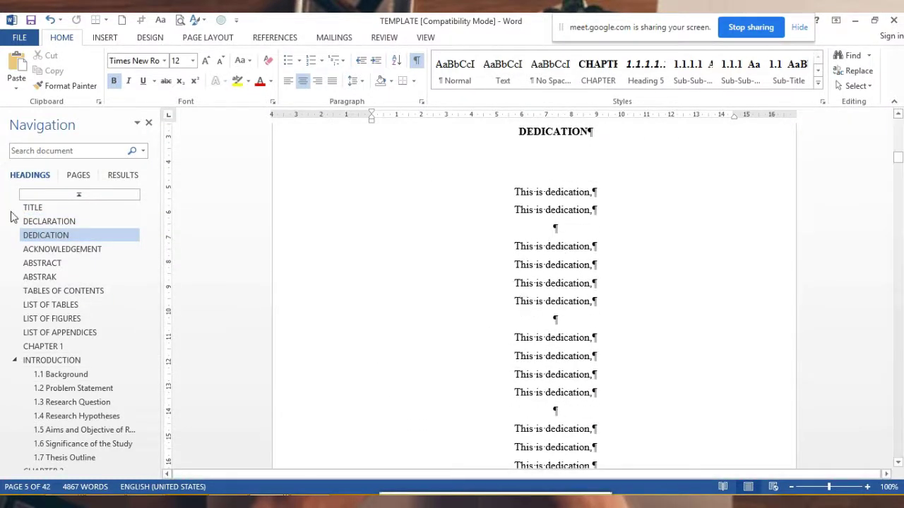
pyautogui.click(50, 221)
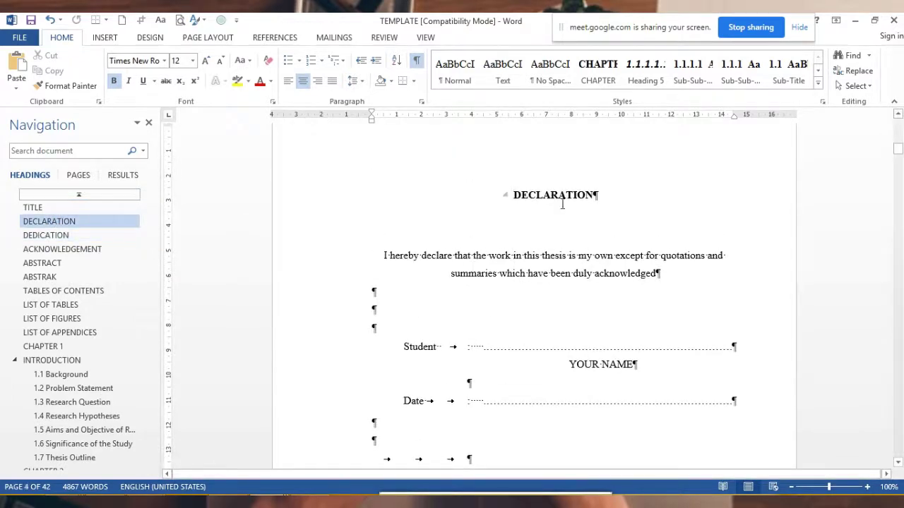
pyautogui.scroll(-3, 478, 341)
pyautogui.scroll(-3, 502, 335)
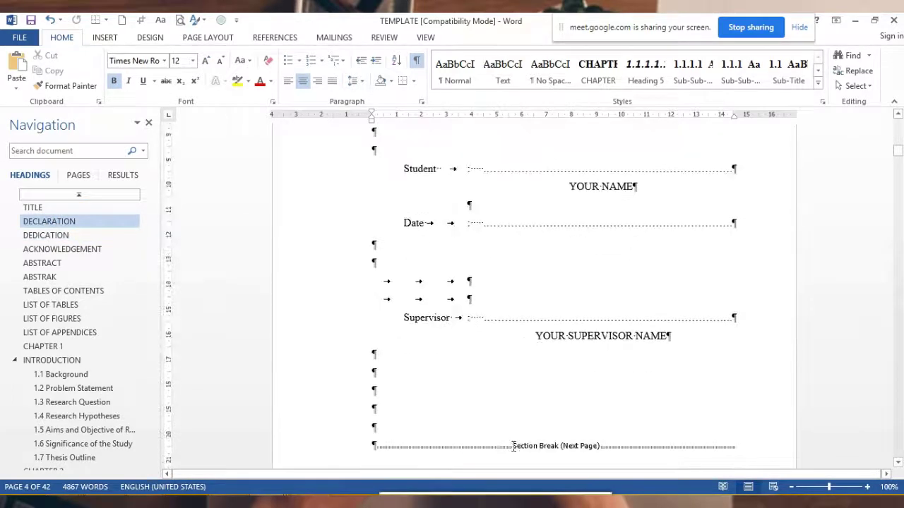
# Return to the template's title page and scroll through the following front matter
pyautogui.click(33, 207)
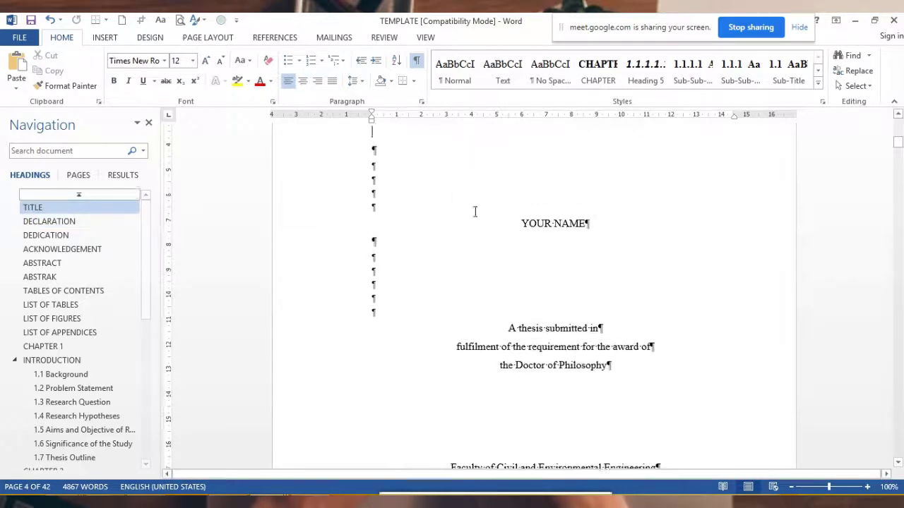
pyautogui.scroll(-2, 565, 351)
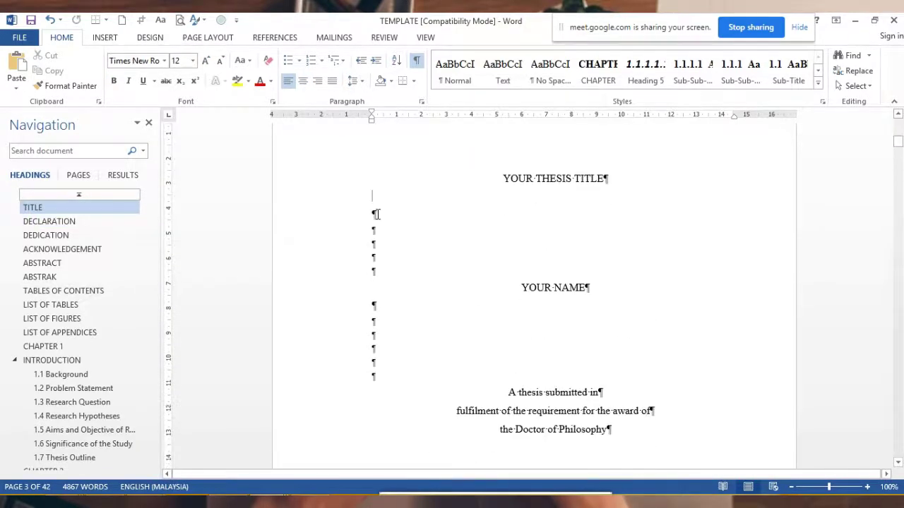
pyautogui.scroll(-3, 531, 304)
pyautogui.scroll(-2, 535, 317)
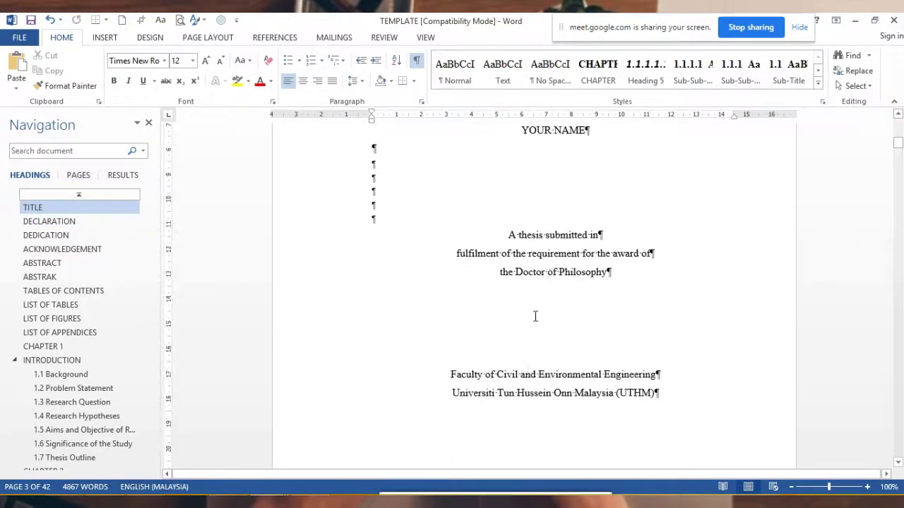
pyautogui.scroll(-3, 534, 317)
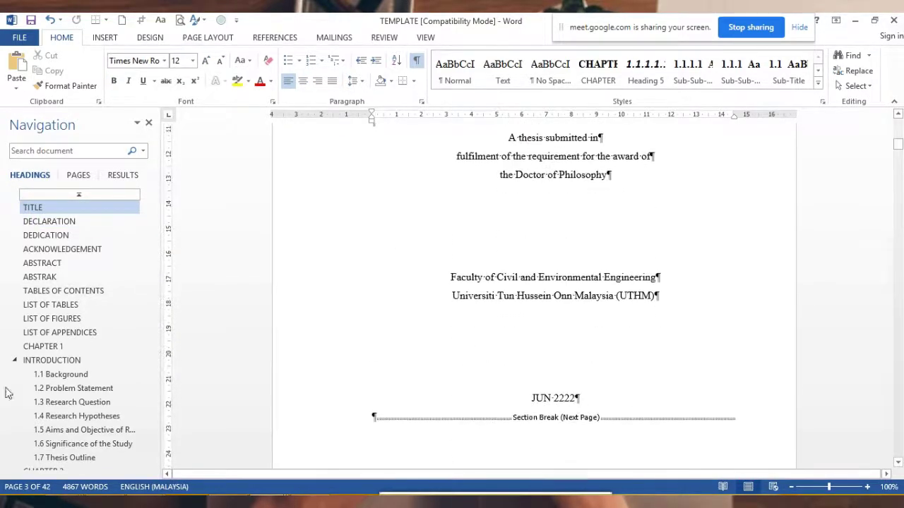
# Check the template's ABSTRACT and ACKNOWLEDGEMENT pages, then return to DECLARATION
pyautogui.click(48, 267)
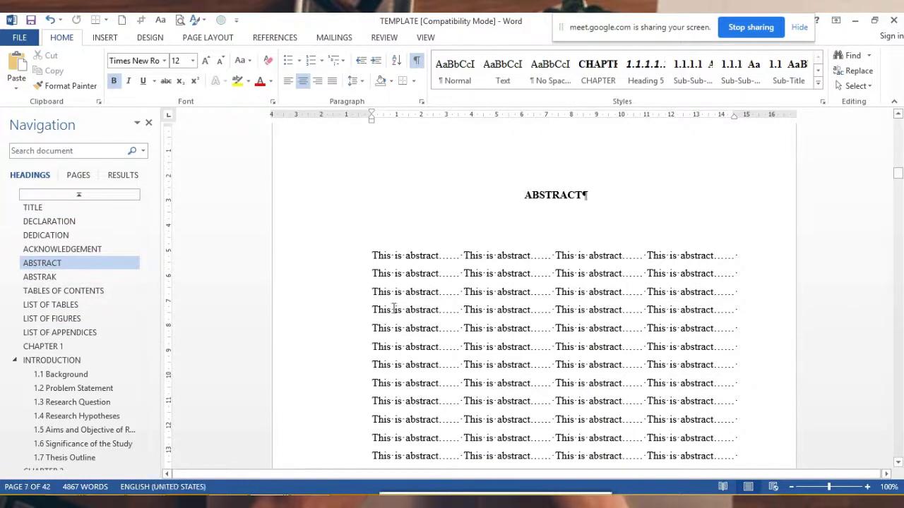
pyautogui.click(57, 253)
pyautogui.scroll(-3, 574, 288)
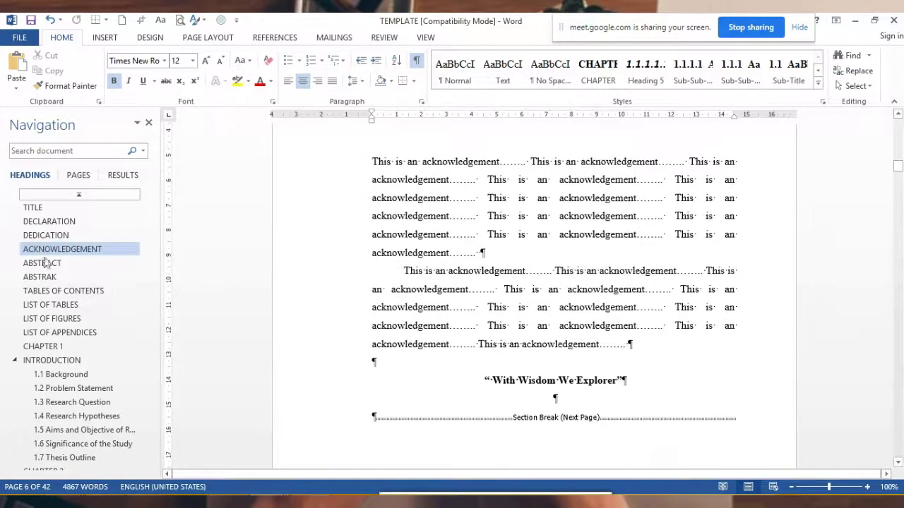
pyautogui.click(51, 223)
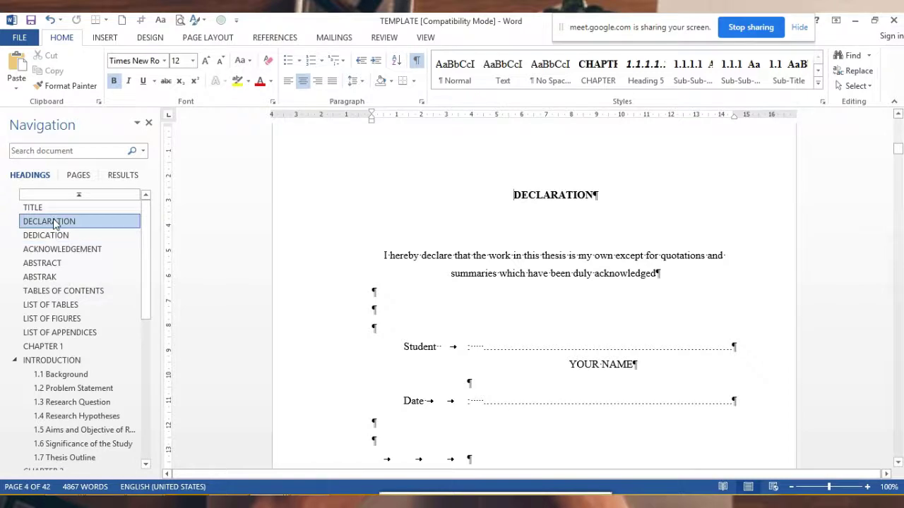
# Jump to the template's TITLE section and scroll back up to page 1
pyautogui.click(51, 209)
pyautogui.scroll(-10, 593, 275)
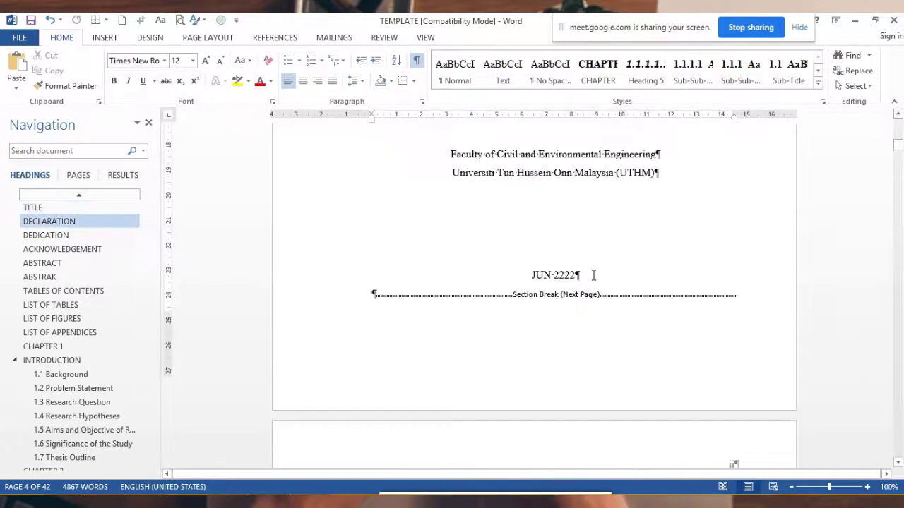
pyautogui.scroll(-4, 593, 275)
pyautogui.scroll(2, 574, 258)
pyautogui.scroll(8, 581, 256)
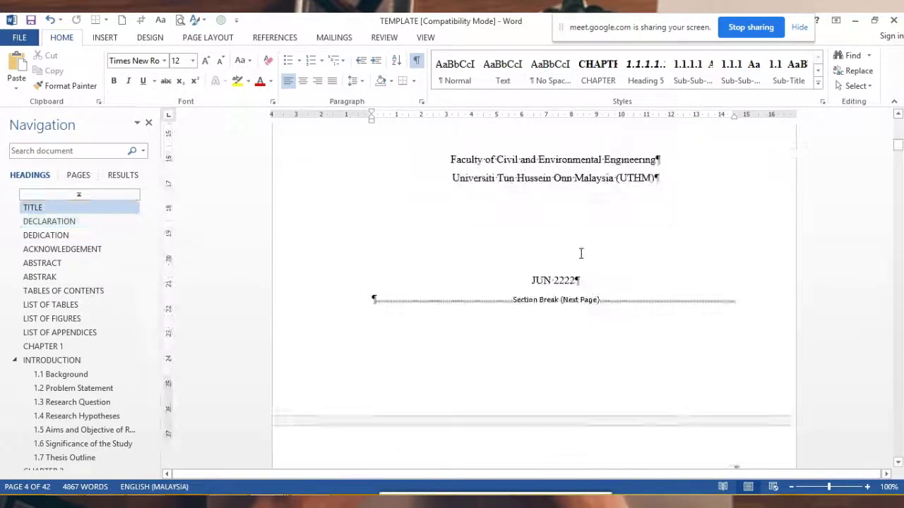
pyautogui.scroll(5, 582, 254)
pyautogui.scroll(5, 582, 253)
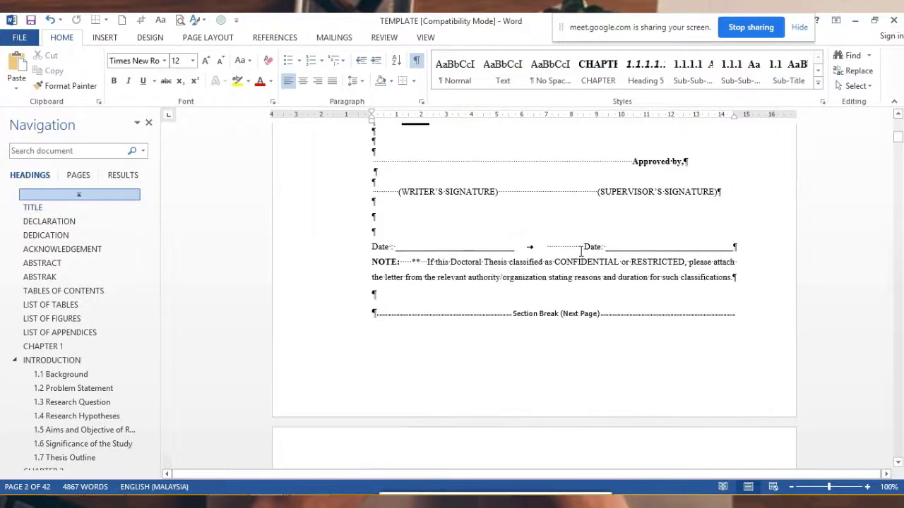
pyautogui.scroll(5, 580, 244)
pyautogui.scroll(5, 581, 247)
pyautogui.scroll(5, 579, 268)
pyautogui.scroll(6, 575, 289)
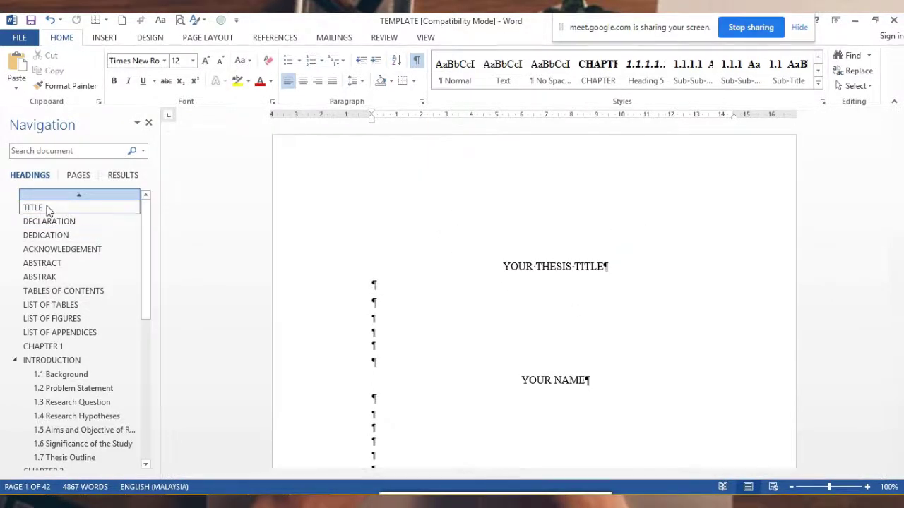
# From the template's title page, scroll down through the front-matter pages
pyautogui.click(103, 208)
pyautogui.scroll(-1, 599, 209)
pyautogui.scroll(1, 597, 252)
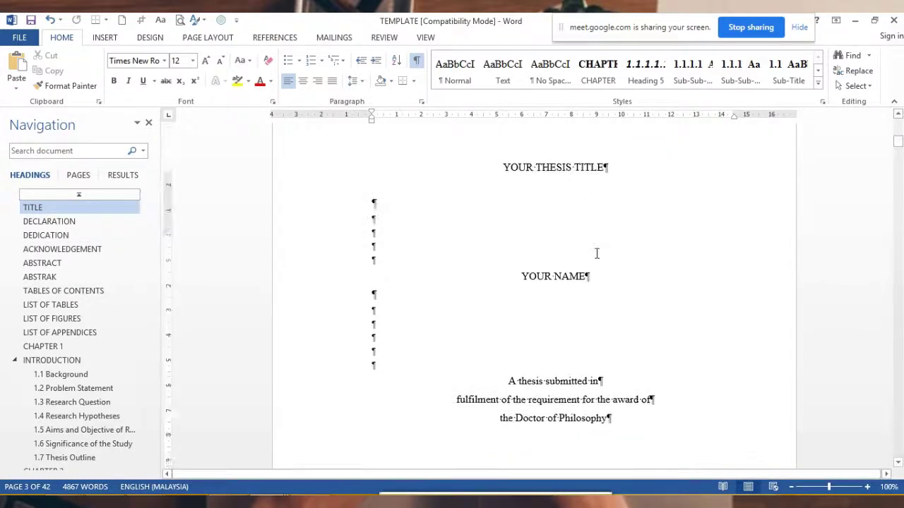
pyautogui.scroll(-10, 615, 246)
pyautogui.scroll(6, 612, 247)
pyautogui.scroll(6, 601, 244)
pyautogui.scroll(5, 597, 240)
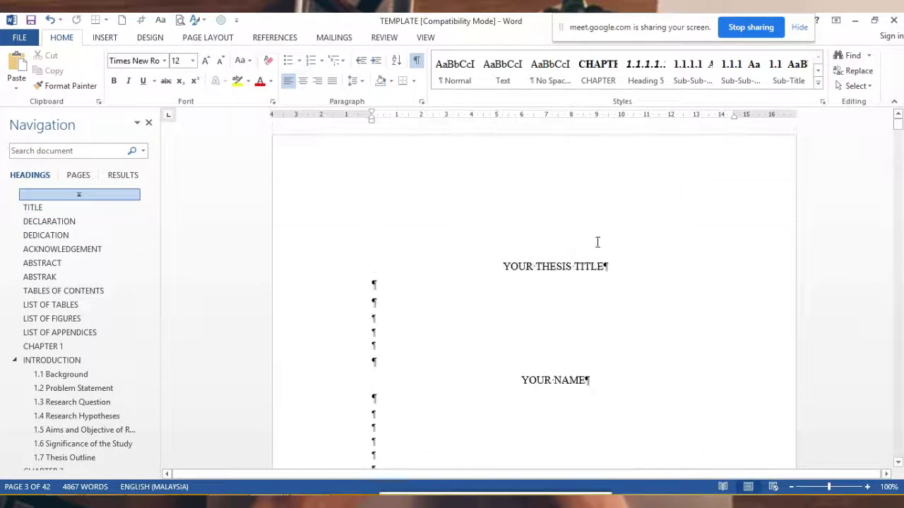
pyautogui.scroll(-4, 561, 237)
pyautogui.scroll(-6, 555, 233)
pyautogui.scroll(-6, 555, 233)
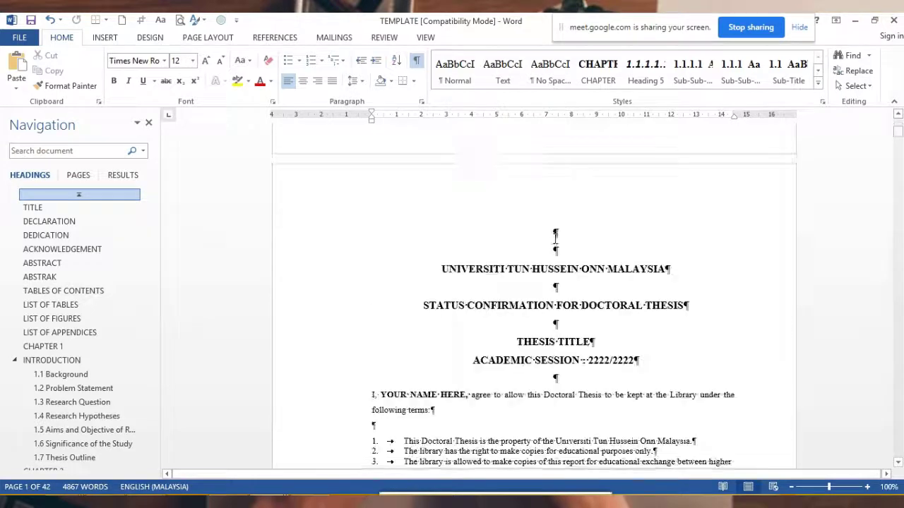
pyautogui.scroll(-5, 555, 238)
pyautogui.scroll(-5, 555, 239)
pyautogui.scroll(-5, 555, 239)
pyautogui.scroll(-5, 556, 240)
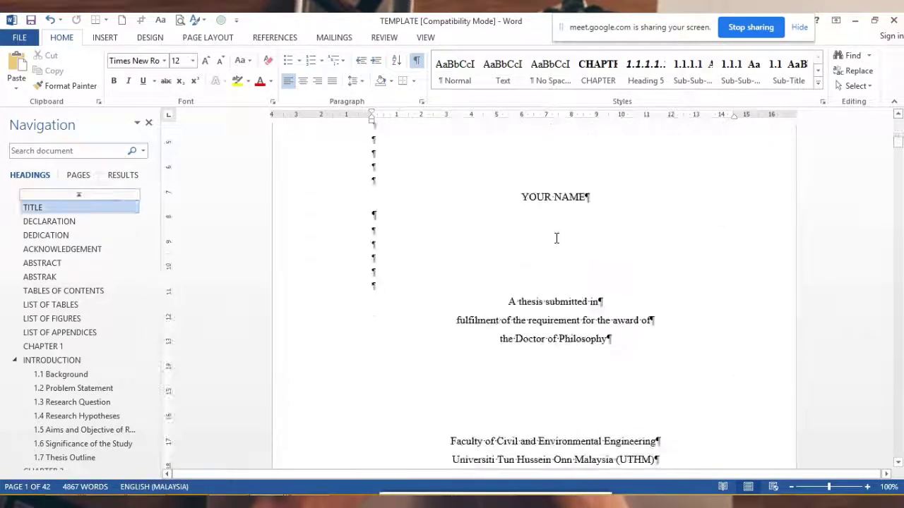
pyautogui.scroll(-5, 557, 240)
pyautogui.scroll(-4, 557, 245)
# Scroll back up to the Doctor of Philosophy title page
pyautogui.scroll(5, 557, 244)
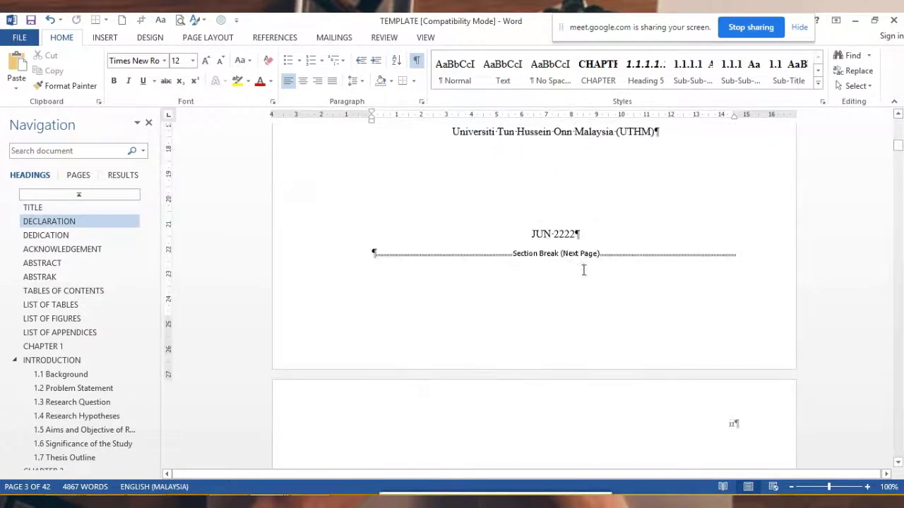
pyautogui.scroll(3, 589, 293)
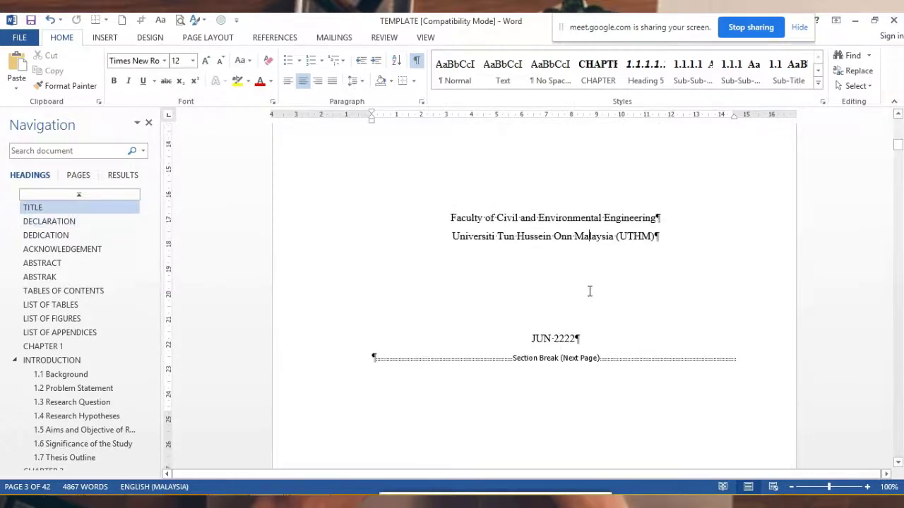
pyautogui.scroll(5, 590, 289)
pyautogui.scroll(5, 589, 286)
pyautogui.scroll(5, 590, 285)
pyautogui.scroll(5, 590, 284)
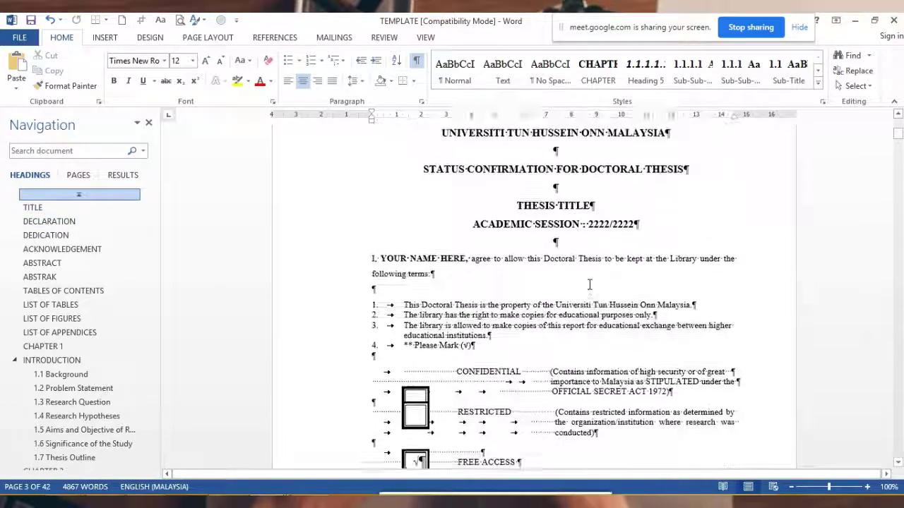
pyautogui.scroll(5, 590, 284)
pyautogui.scroll(8, 590, 284)
pyautogui.scroll(6, 590, 284)
pyautogui.scroll(2, 590, 284)
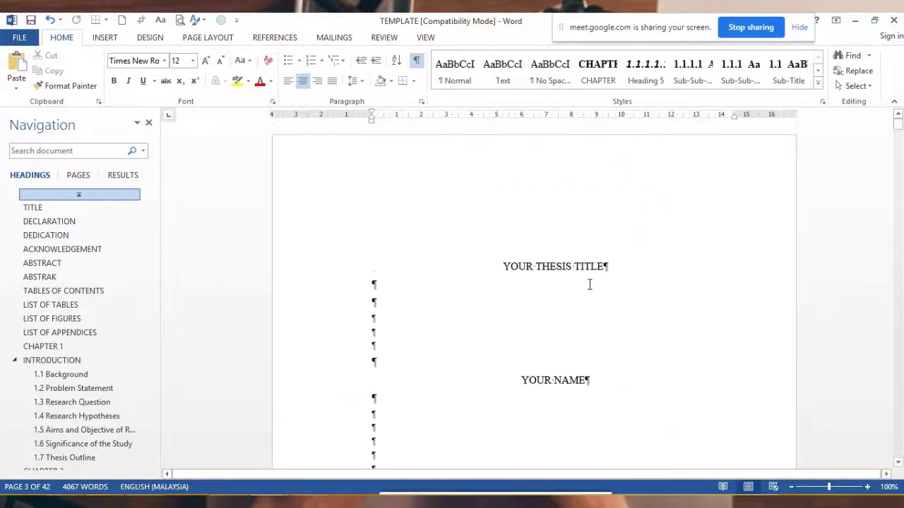
pyautogui.scroll(5, 590, 285)
pyautogui.scroll(5, 557, 276)
pyautogui.scroll(3, 570, 306)
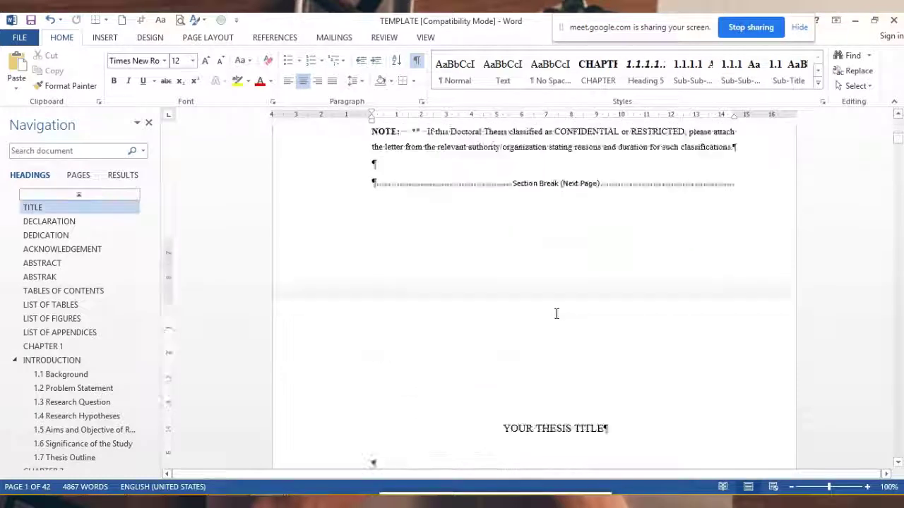
# Review the status-confirmation and declaration pages and the Navigation pane heading list
pyautogui.scroll(-8, 557, 313)
pyautogui.scroll(-4, 557, 310)
pyautogui.scroll(-5, 557, 308)
pyautogui.scroll(-1, 558, 305)
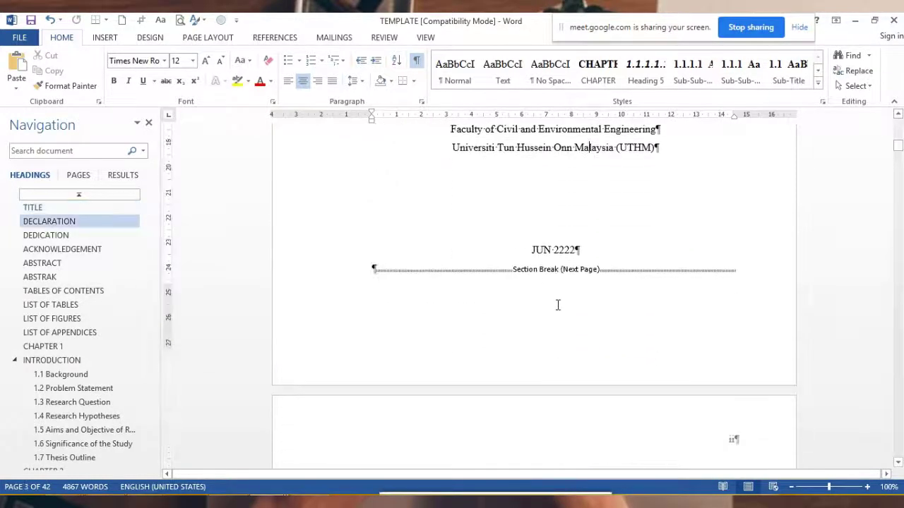
pyautogui.scroll(-1, 557, 305)
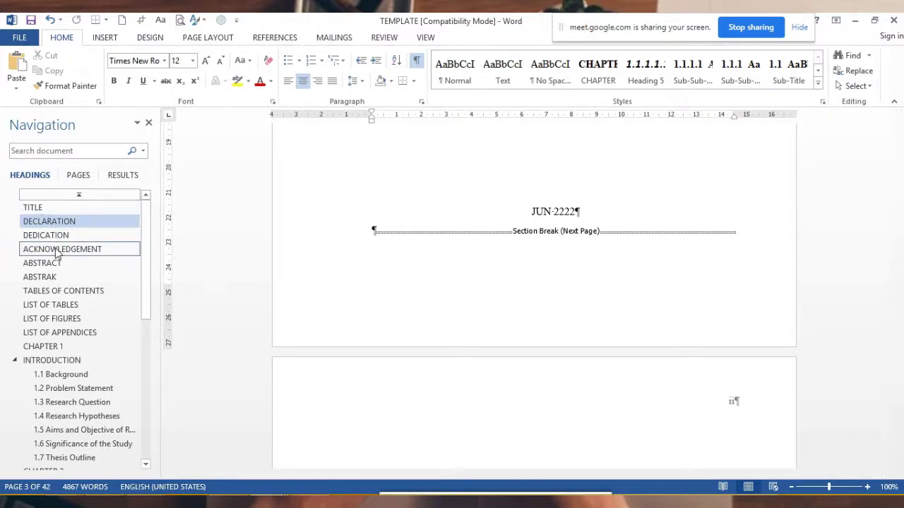
pyautogui.scroll(-1, 71, 339)
pyautogui.scroll(-2, 65, 295)
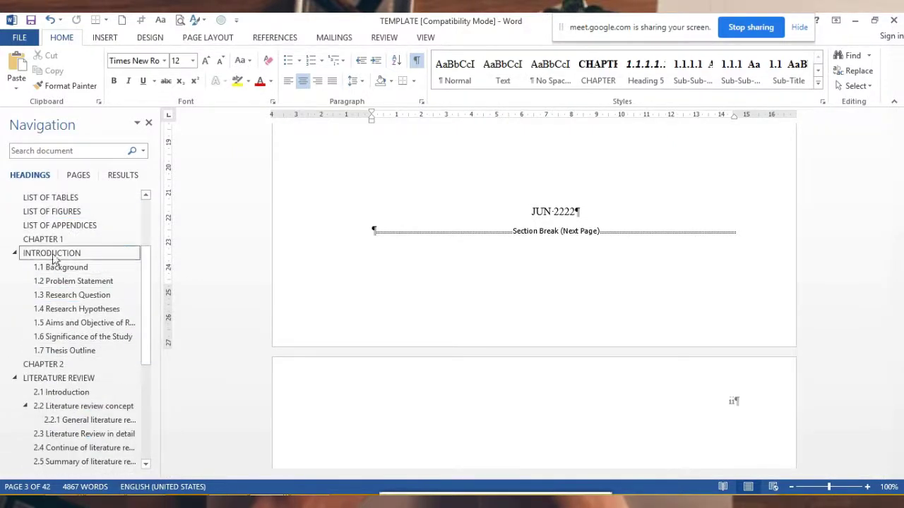
pyautogui.scroll(-2, 85, 390)
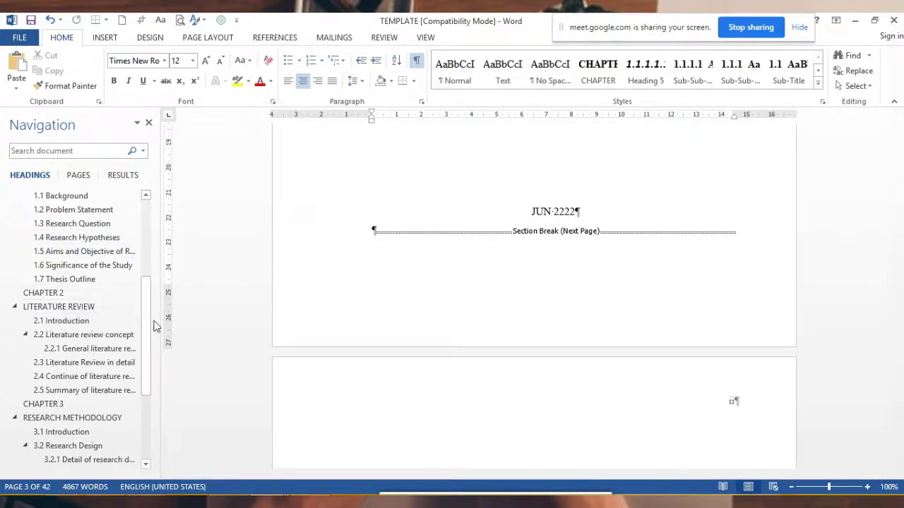
pyautogui.moveTo(147, 323); pyautogui.dragTo(141, 236)
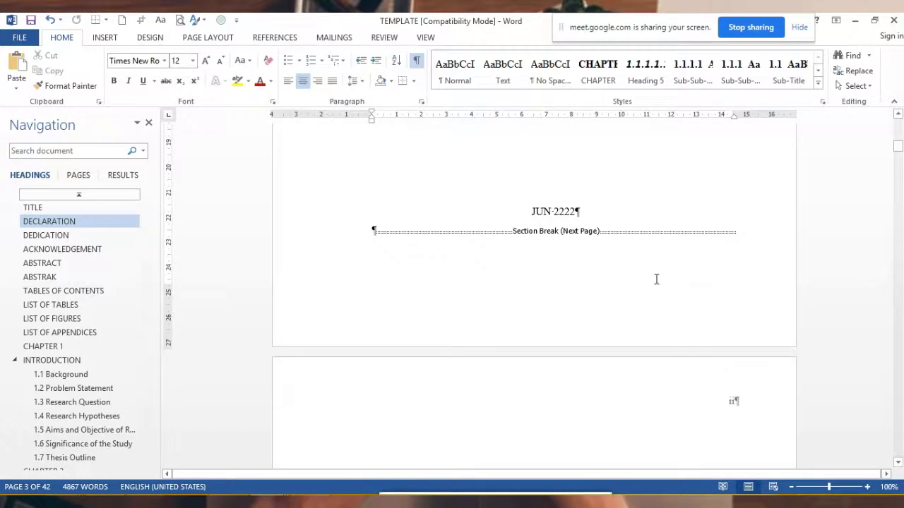
pyautogui.scroll(5, 667, 282)
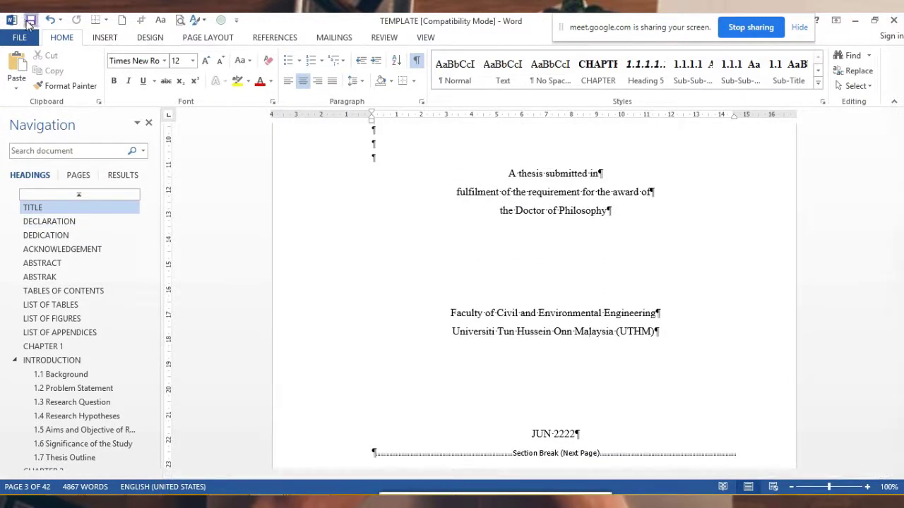